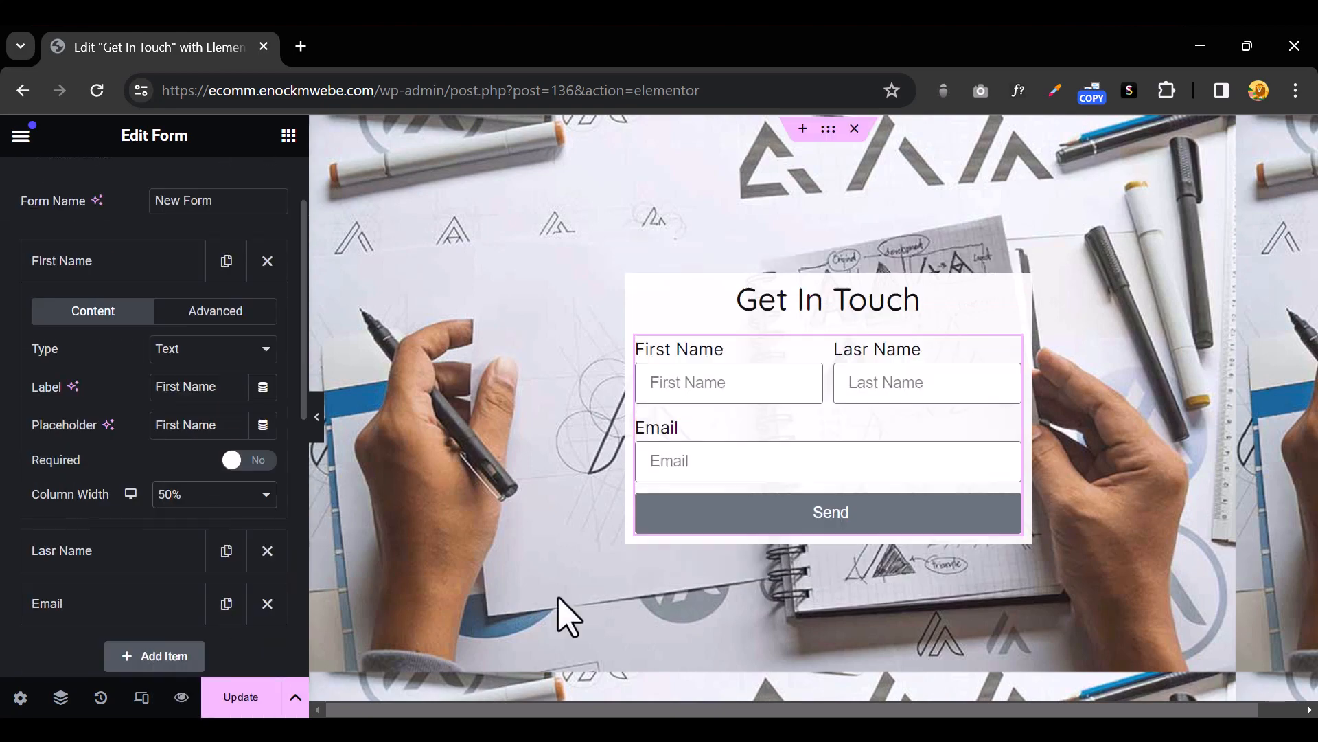
Add a Phone Number field and copy its label into the placeholder
{"action": "key", "text": "ctrl+p"}
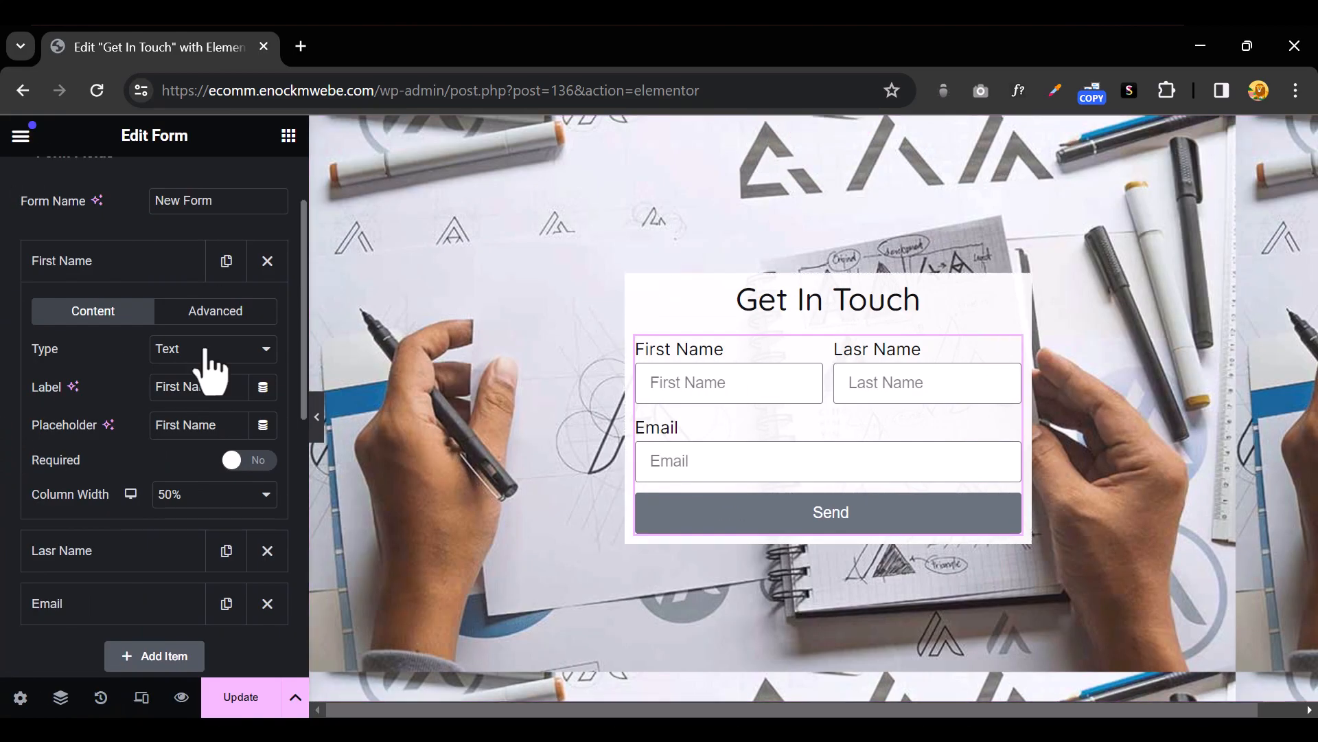
{"action": "left_click", "coordinate": [165, 433]}
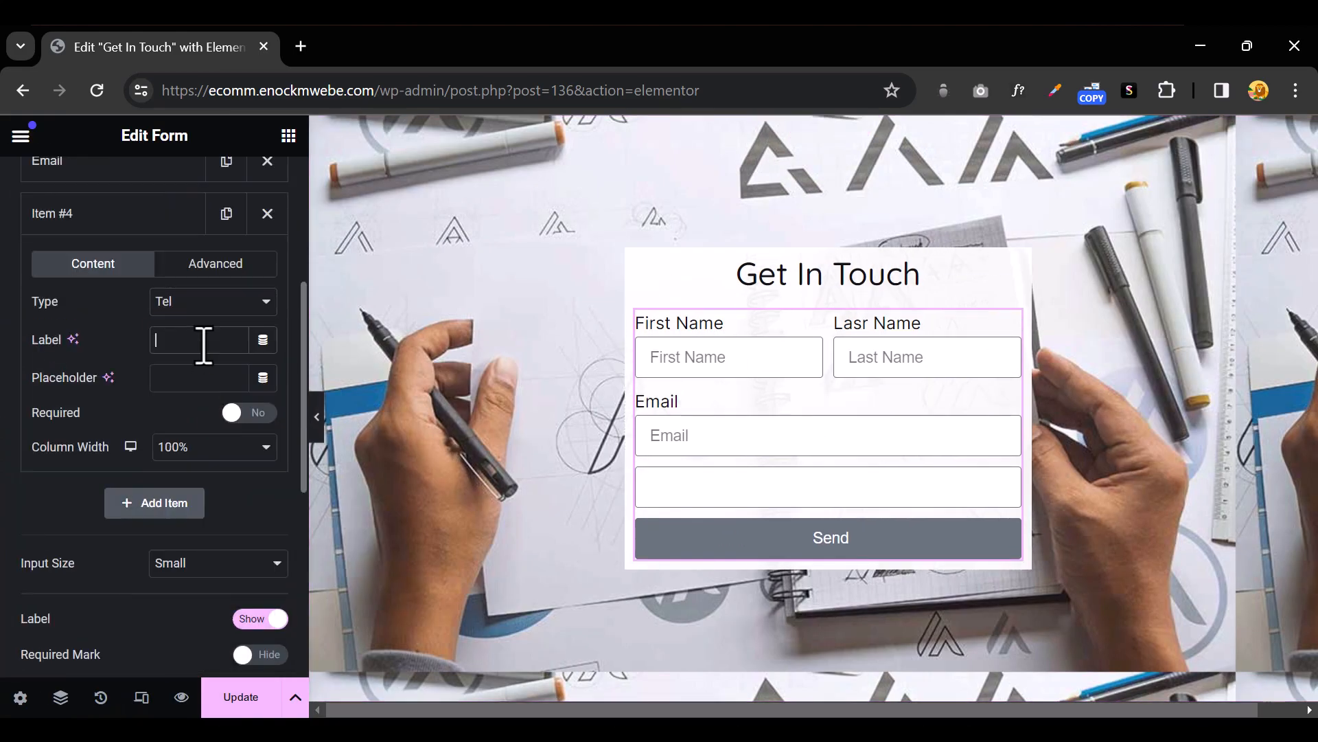
{"action": "type", "text": "Phone Number"}
{"action": "key", "text": "ctrl+a"}
{"action": "key", "text": "ctrl+c"}
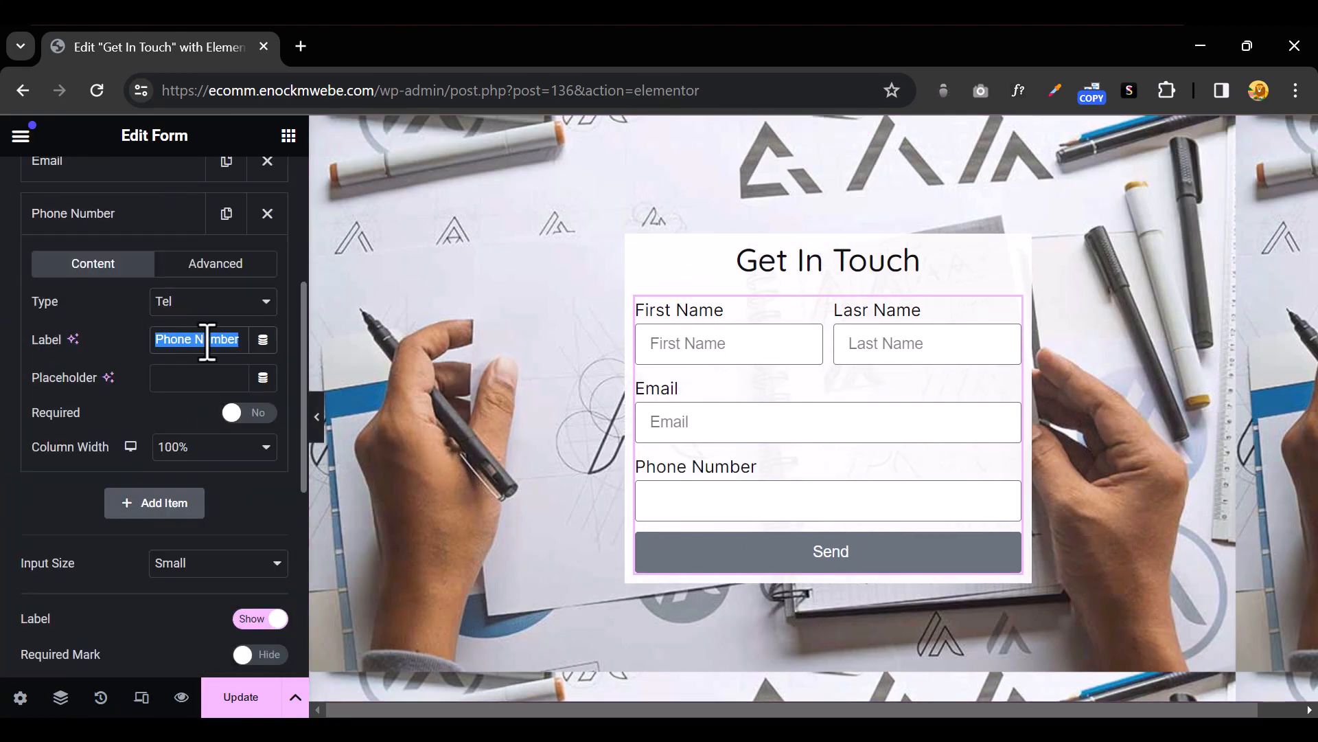
{"action": "left_click", "coordinate": [199, 378]}
{"action": "key", "text": "ctrl+v"}
{"action": "left_click", "coordinate": [103, 216]}
Add a Social Media URL field with its label reused as the placeholder
{"action": "left_click", "coordinate": [145, 268]}
{"action": "left_click", "coordinate": [204, 396]}
{"action": "type", "text": "Social Media URL"}
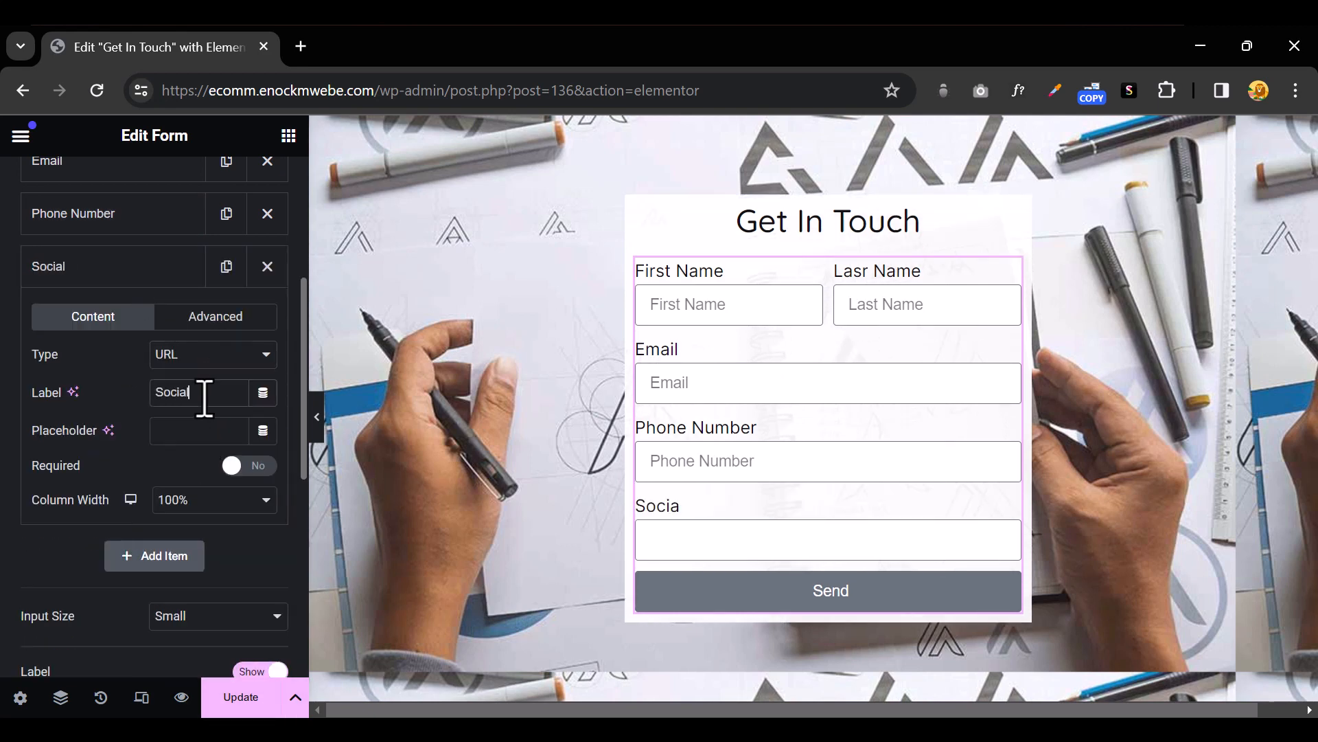
{"action": "key", "text": "ctrl+a"}
{"action": "key", "text": "ctrl+c"}
{"action": "left_click", "coordinate": [204, 430]}
{"action": "key", "text": "ctrl+v"}
{"action": "left_click", "coordinate": [114, 267]}
Add a Service radio field with options such as Web Design, Logo Design and SEO
{"action": "left_click", "coordinate": [158, 326]}
{"action": "left_click", "coordinate": [206, 407]}
{"action": "left_click", "coordinate": [186, 163]}
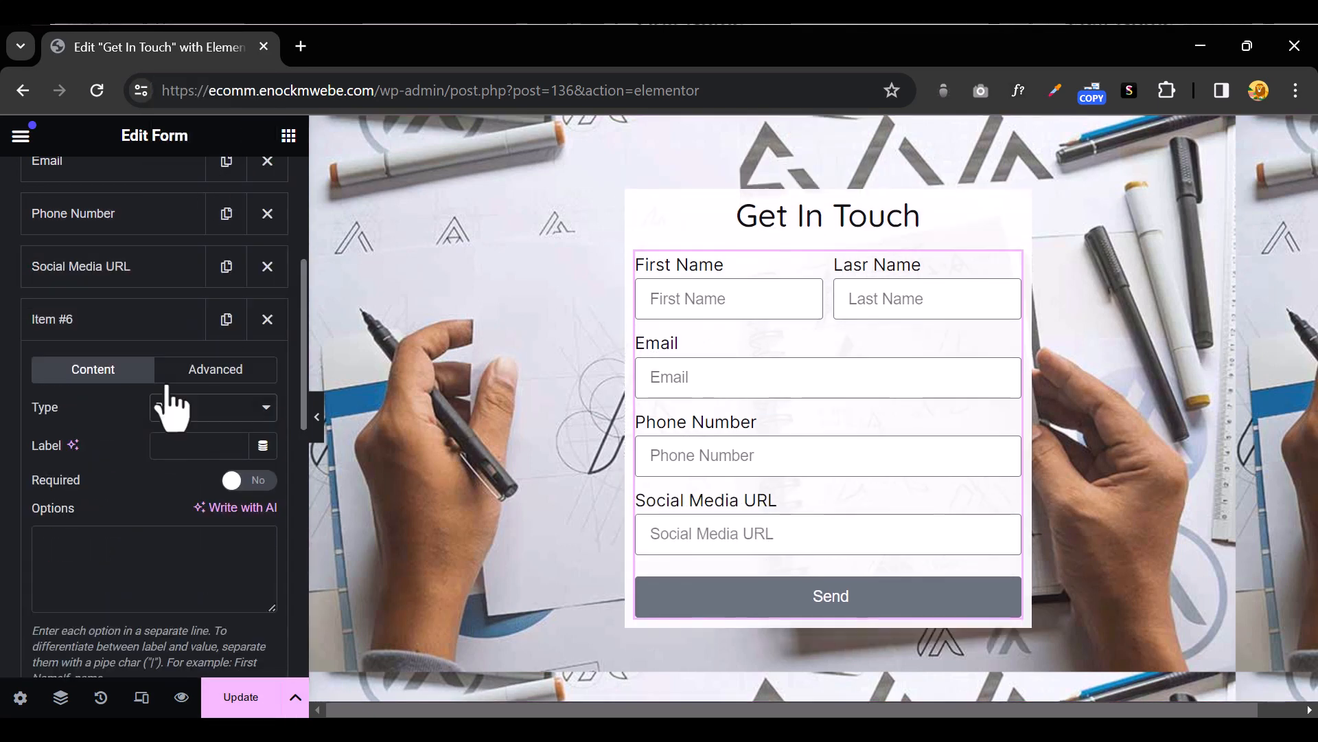
{"action": "left_click", "coordinate": [193, 445]}
{"action": "type", "text": "Service"}
{"action": "left_click", "coordinate": [84, 547]}
{"action": "type", "text": "Web Design"}
{"action": "key", "text": "Return"}
{"action": "type", "text": "Logo DesignSEO"}
{"action": "key", "text": "Return"}
{"action": "type", "text": "dIG"}
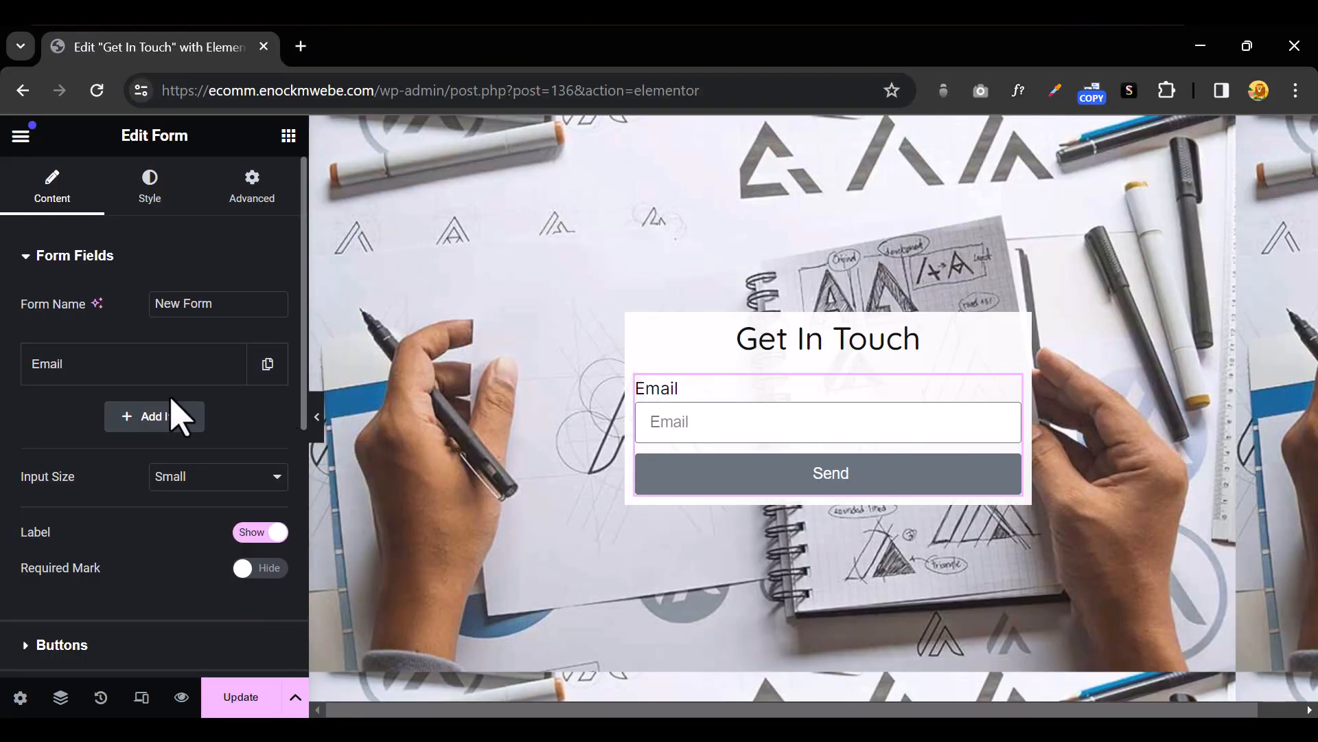
Add a half-width First Name field with a matching First Name placeholder
{"action": "left_click", "coordinate": [167, 441]}
{"action": "left_click", "coordinate": [182, 341]}
{"action": "type", "text": "First Name"}
{"action": "left_click", "coordinate": [196, 375]}
{"action": "type", "text": "First Name"}
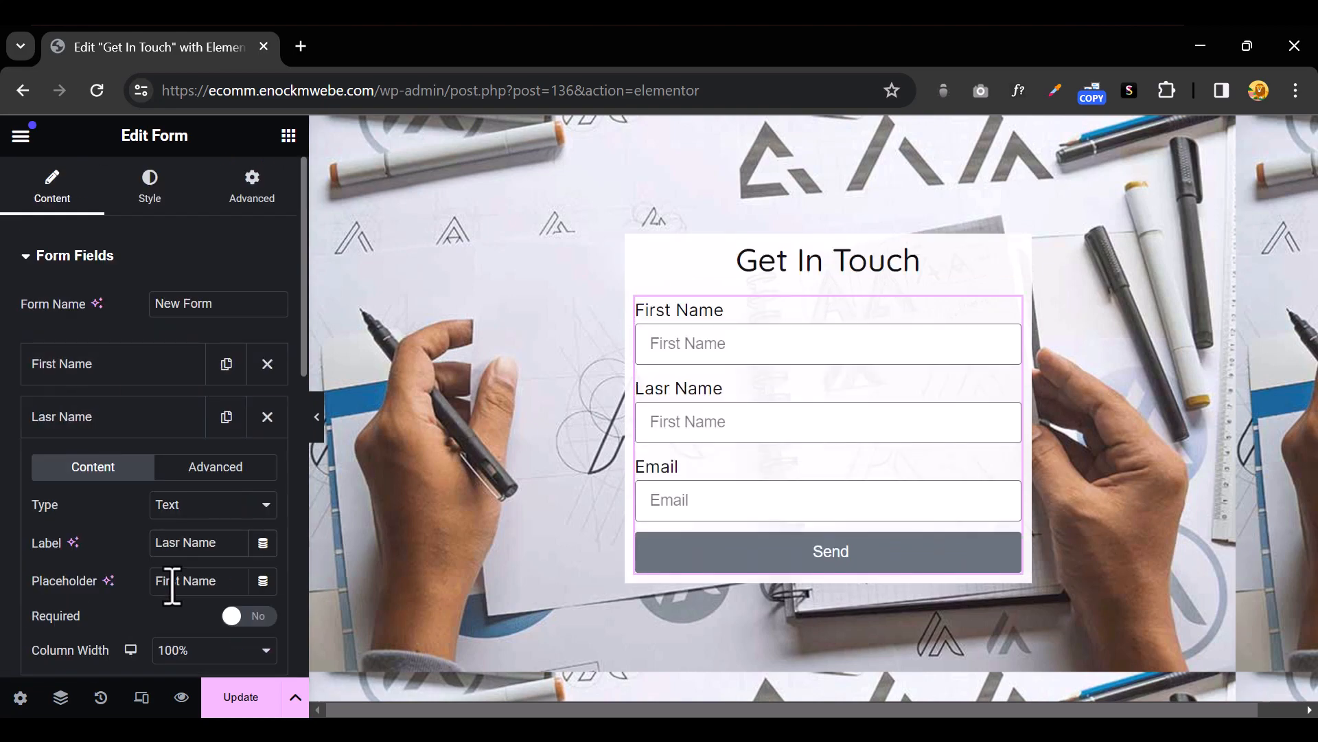
{"action": "double_click", "coordinate": [173, 581]}
{"action": "type", "text": "Nast"}
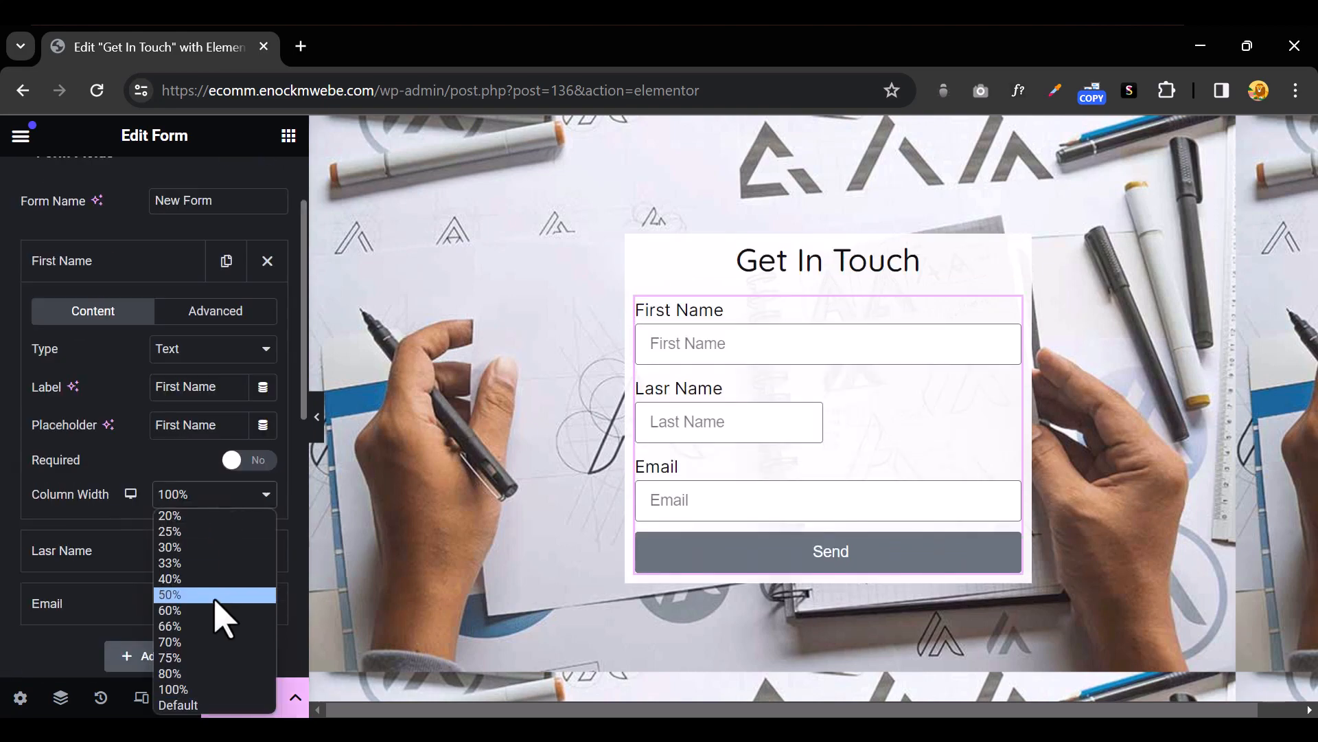
{"action": "left_click", "coordinate": [221, 612]}
{"action": "key", "text": "ctrl+p"}
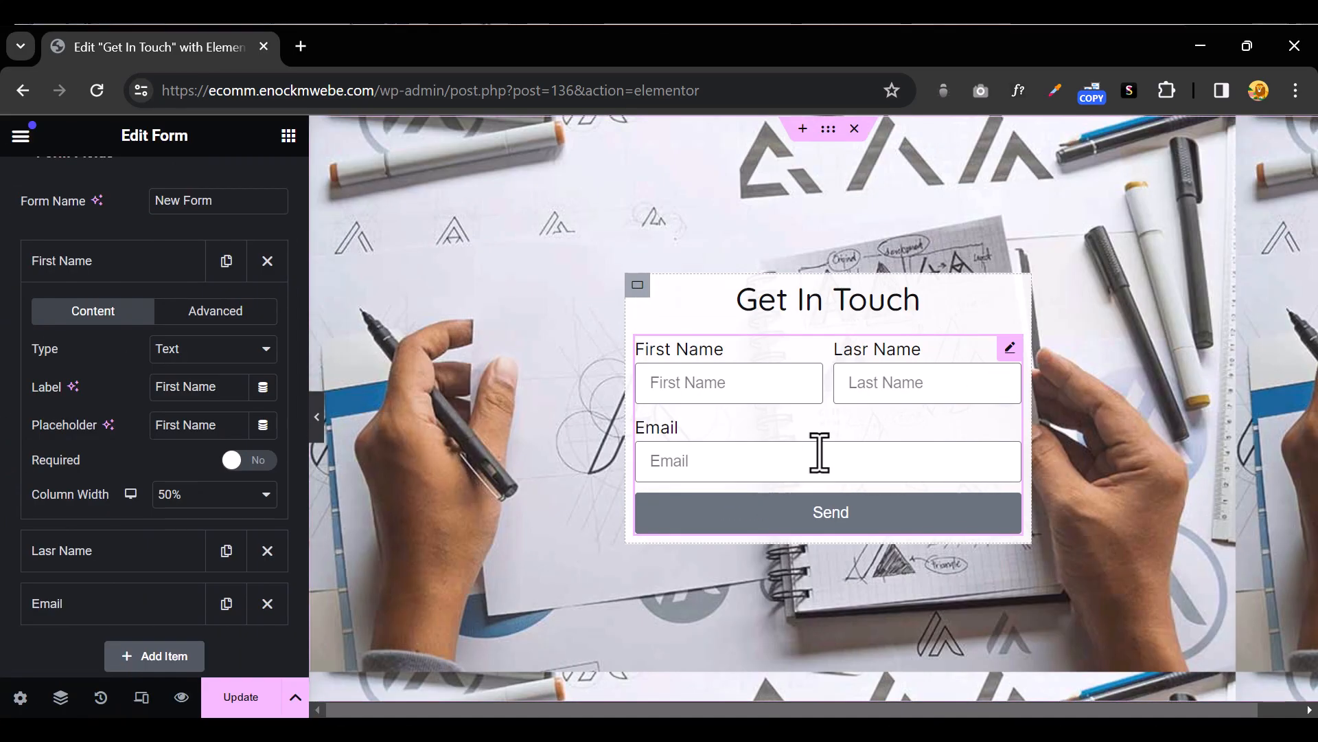
Add another field below Email labelled Phone Number
{"action": "left_click", "coordinate": [182, 406]}
{"action": "left_click", "coordinate": [200, 341]}
{"action": "type", "text": "Phone Number"}
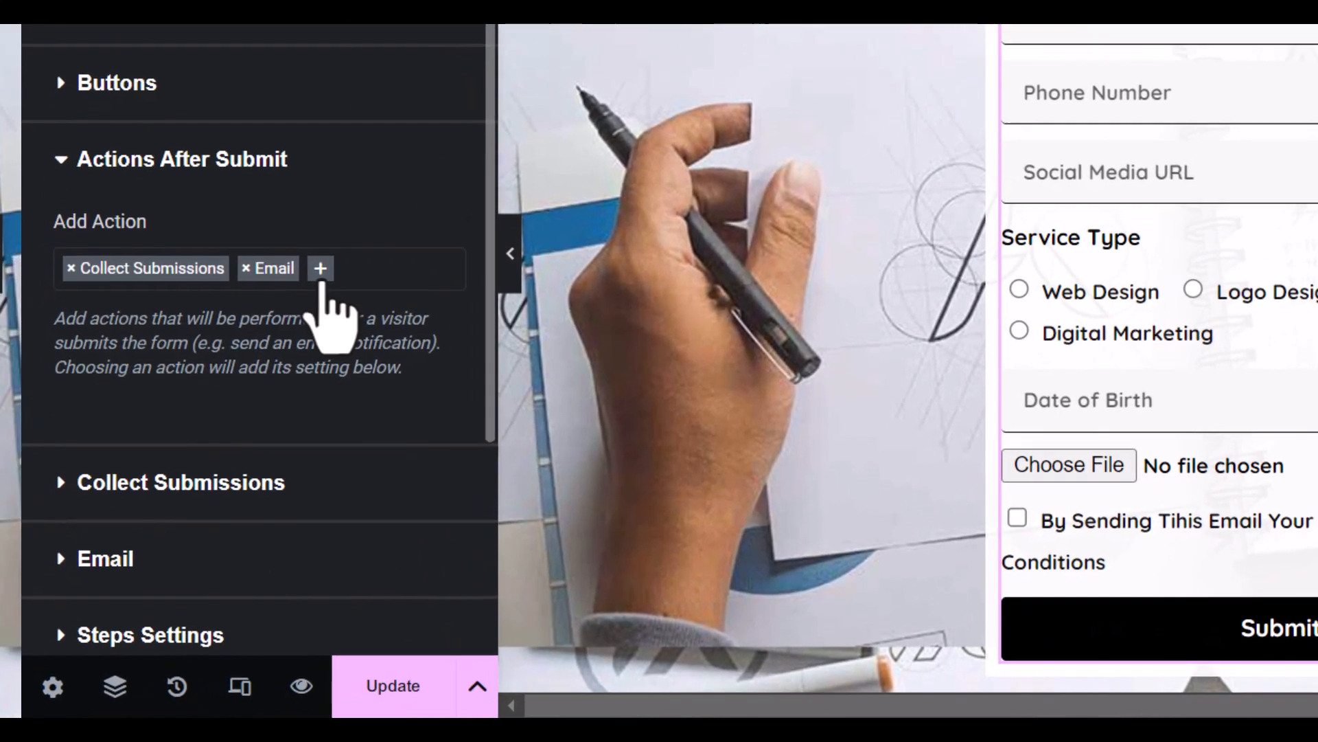
{"action": "left_click", "coordinate": [320, 278]}
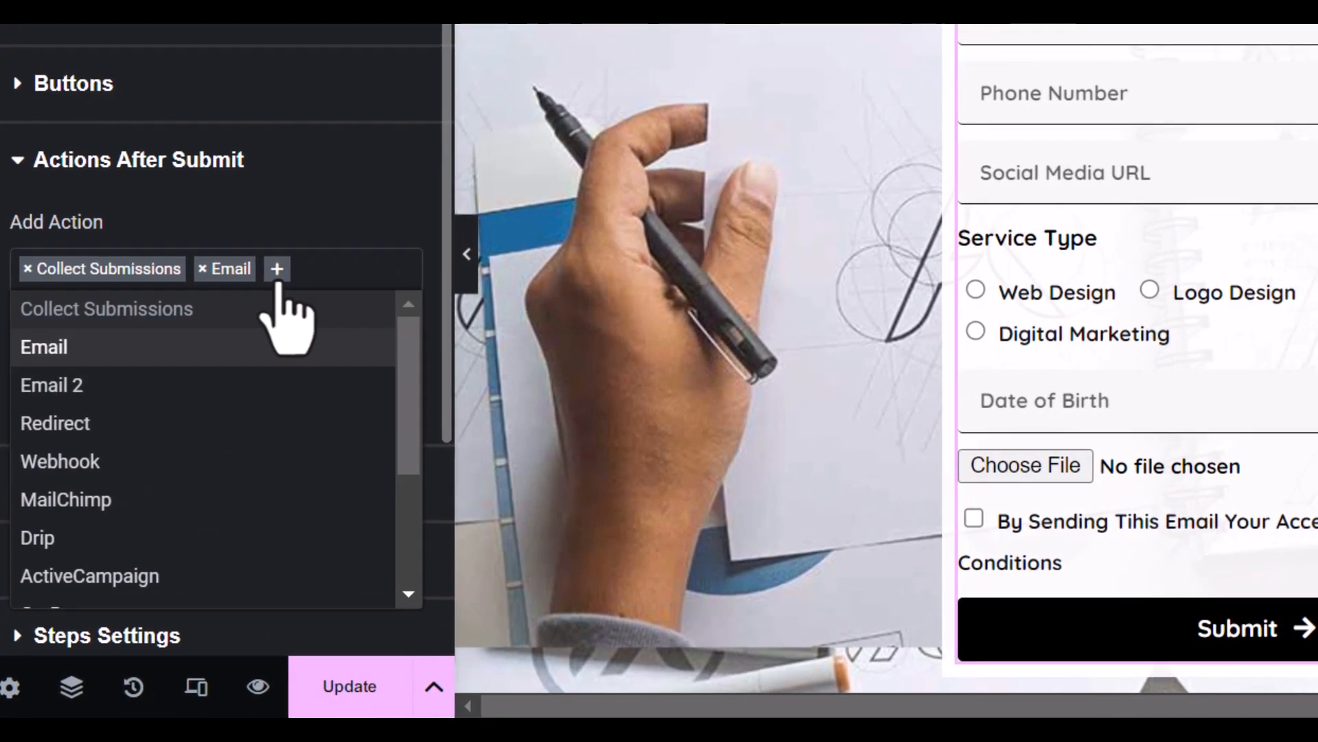
Add an Email 2 action after submit and open its settings
{"action": "left_click", "coordinate": [229, 385]}
{"action": "scroll", "coordinate": [184, 483], "scroll_direction": "down", "scroll_amount": 1}
{"action": "left_click", "coordinate": [55, 474]}
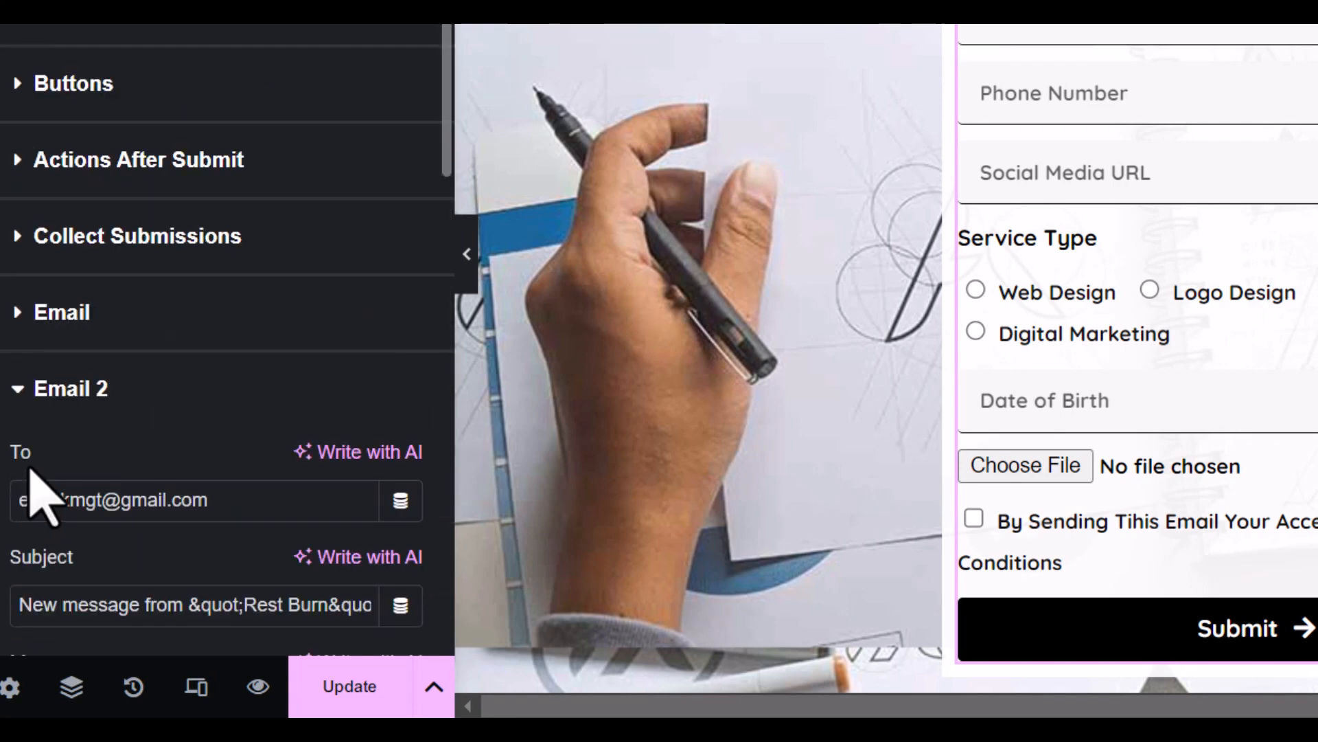
{"action": "scroll", "coordinate": [28, 467], "scroll_direction": "down", "scroll_amount": 5}
{"action": "left_click_drag", "start_coordinate": [105, 183], "coordinate": [3, 213]}
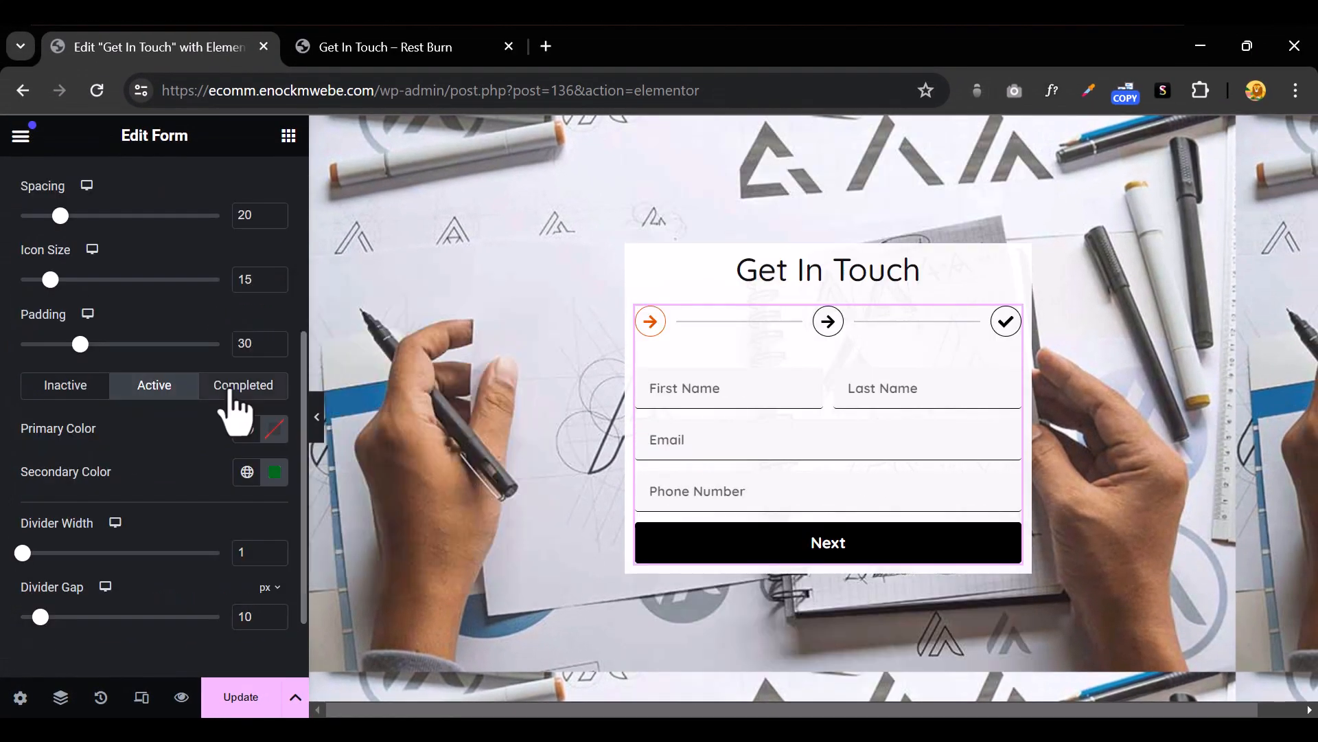
Make completed steps green, with step icon size 12 and padding 23
{"action": "left_click", "coordinate": [240, 385]}
{"action": "left_click", "coordinate": [274, 427]}
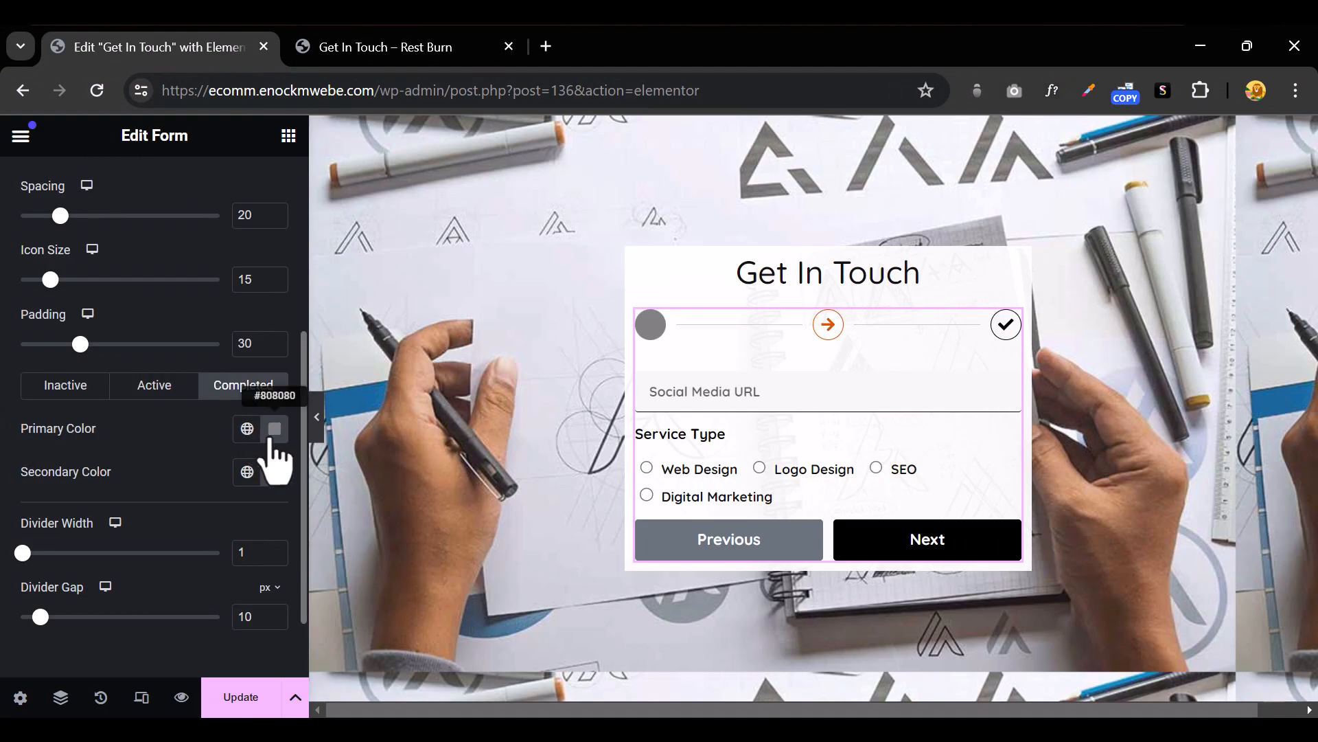
{"action": "left_click", "coordinate": [274, 427]}
{"action": "left_click", "coordinate": [552, 401]}
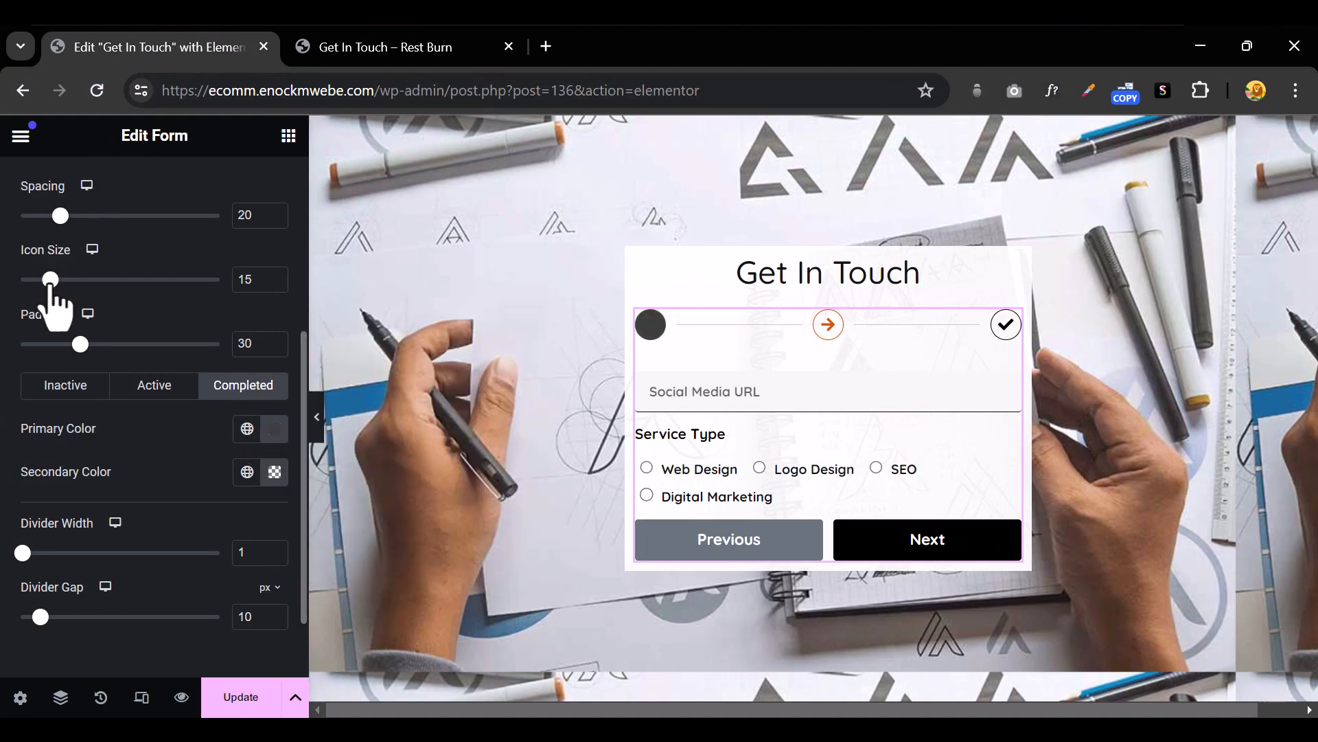
{"action": "left_click_drag", "start_coordinate": [50, 280], "coordinate": [44, 280]}
{"action": "left_click_drag", "start_coordinate": [80, 343], "coordinate": [66, 343]}
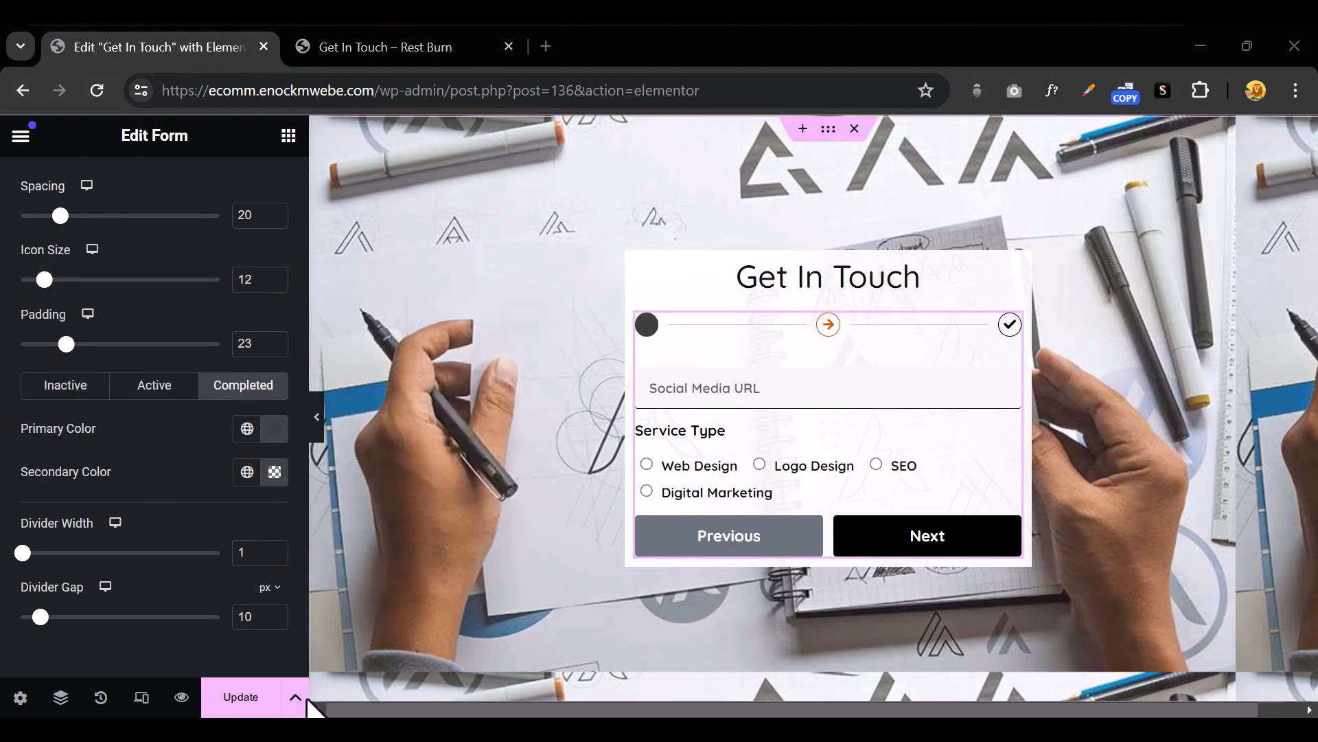
Preview the live form in a new tab, then review it with the editor panel hidden
{"action": "left_click", "coordinate": [182, 697]}
{"action": "left_click", "coordinate": [503, 453]}
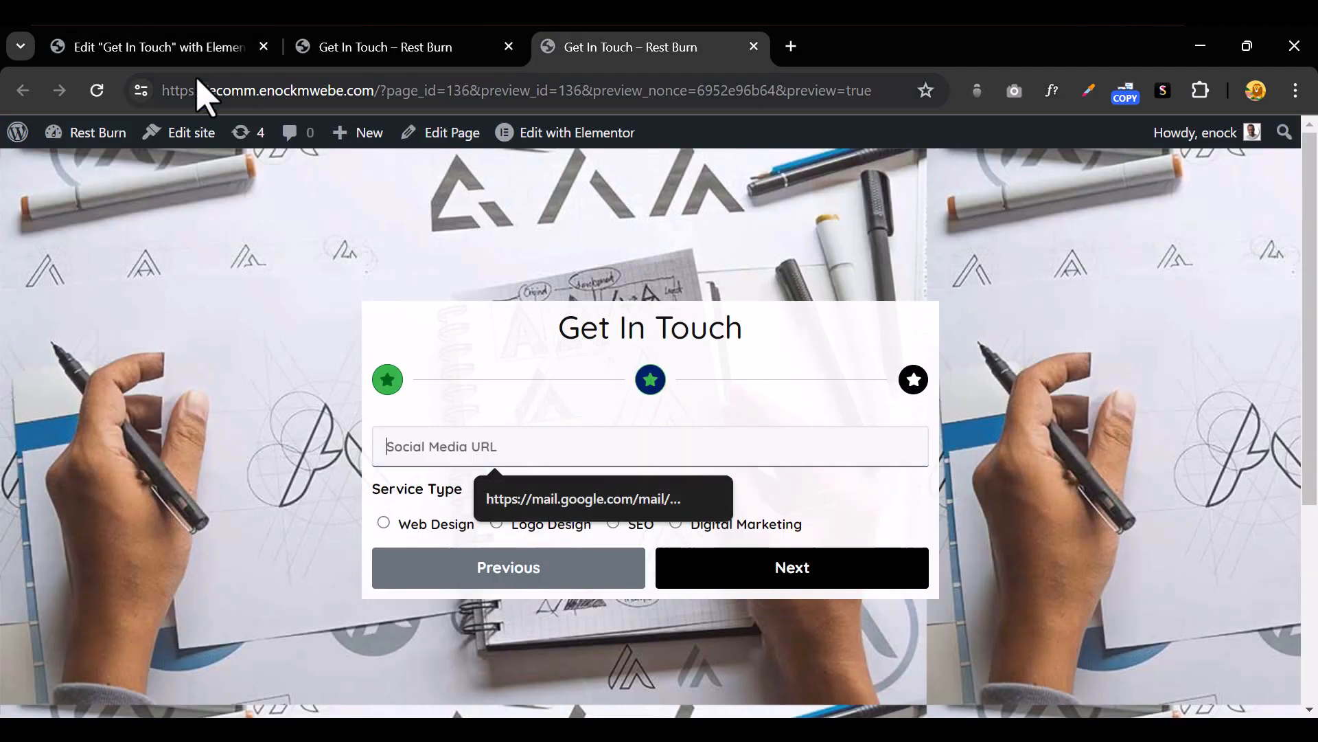
{"action": "left_click", "coordinate": [148, 47]}
{"action": "left_click", "coordinate": [50, 196]}
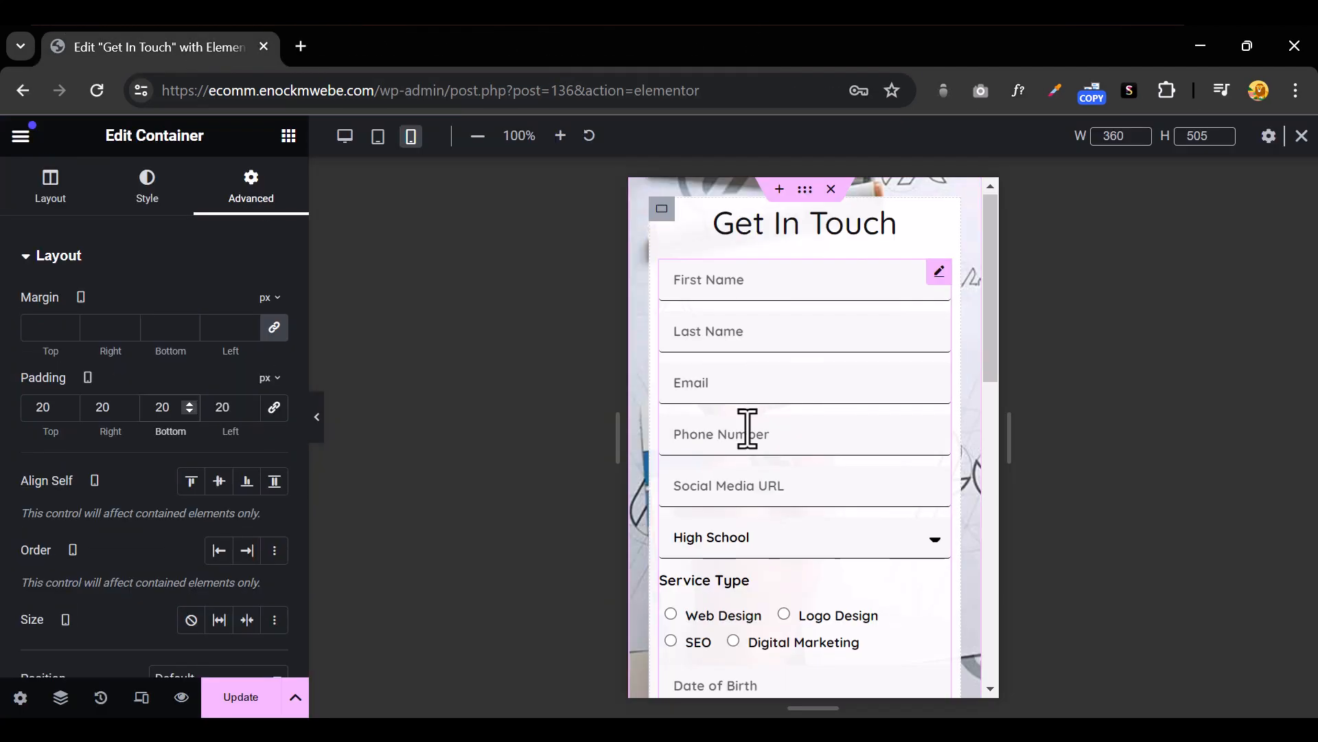
{"action": "scroll", "coordinate": [745, 422], "scroll_direction": "down", "scroll_amount": 6}
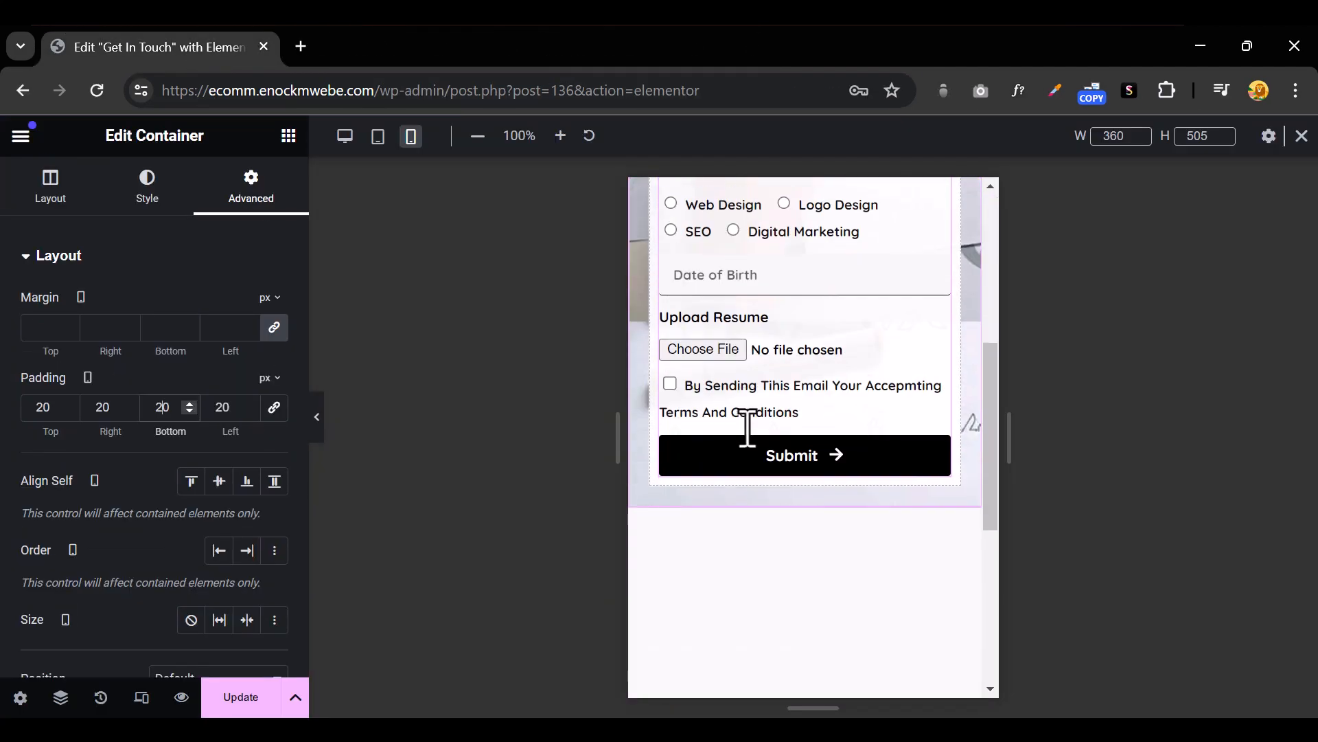
{"action": "left_click", "coordinate": [318, 425]}
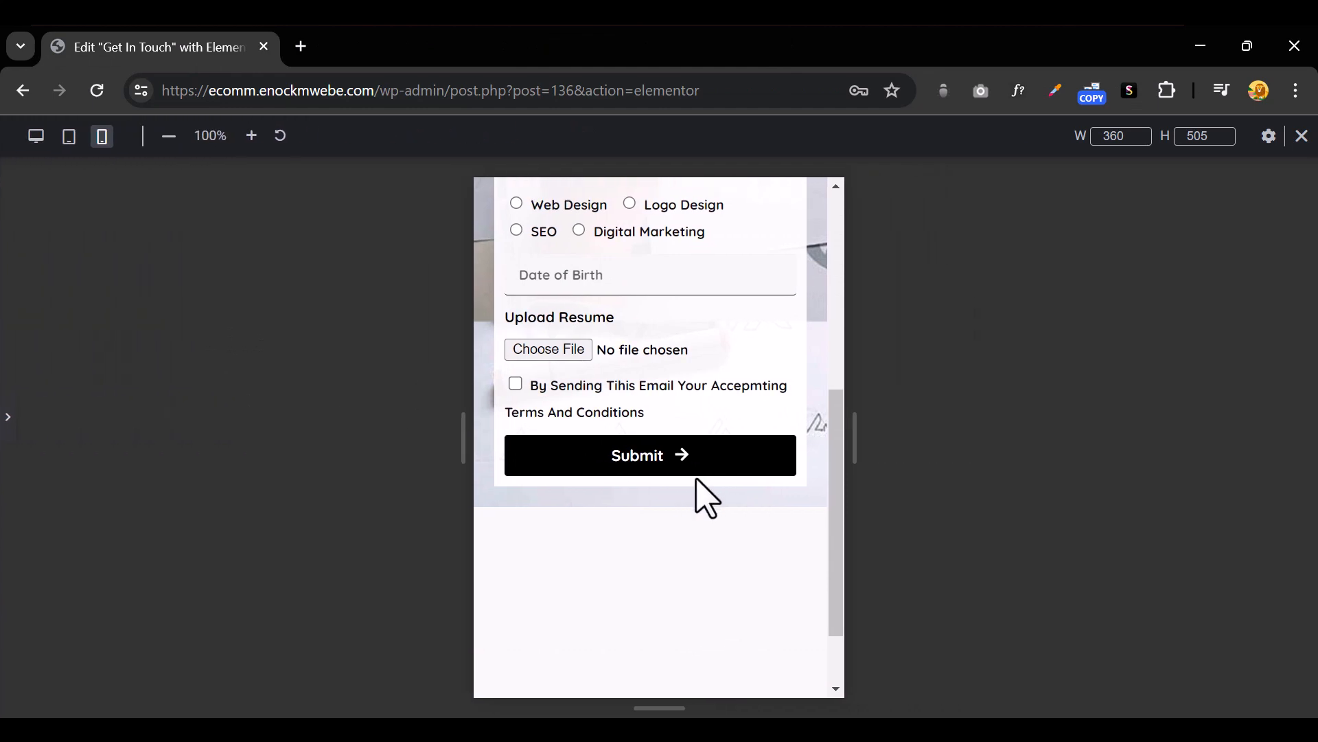
{"action": "scroll", "coordinate": [698, 489], "scroll_direction": "up", "scroll_amount": 6}
{"action": "scroll", "coordinate": [707, 430], "scroll_direction": "down", "scroll_amount": 3}
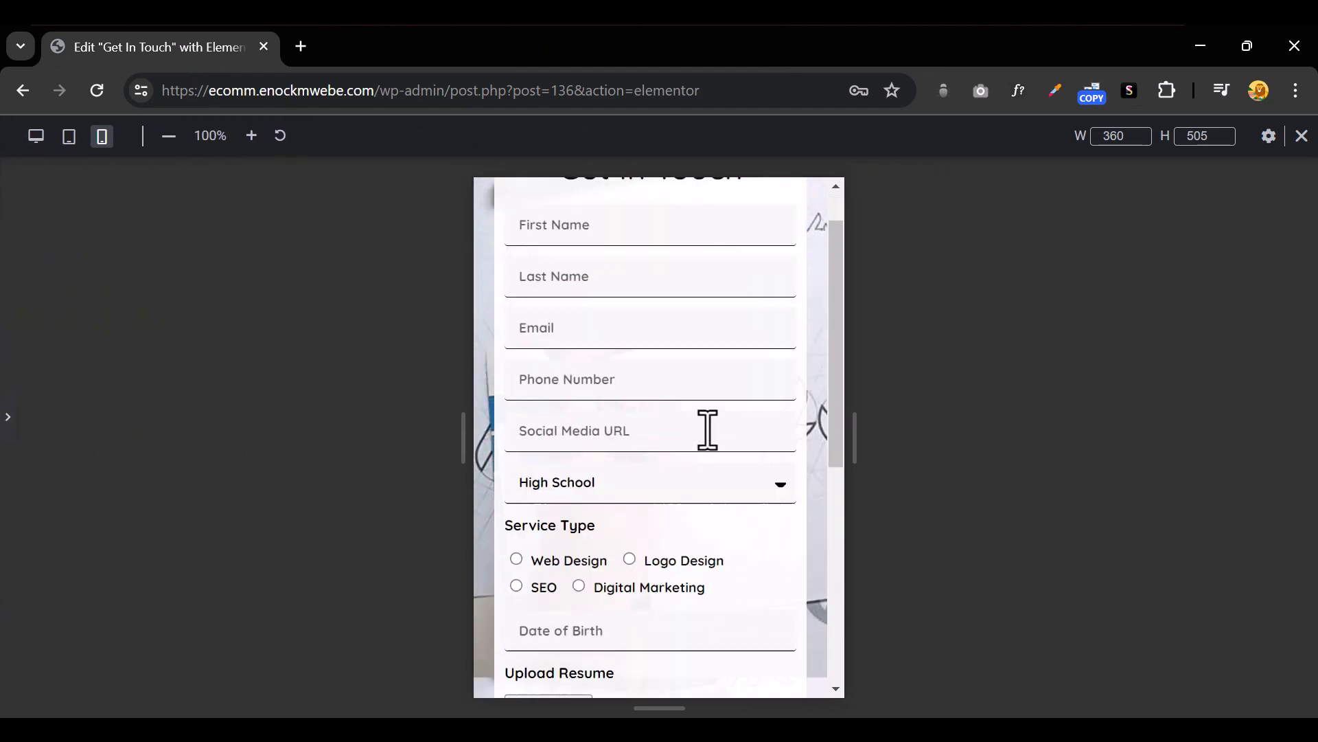
{"action": "left_click", "coordinate": [11, 437]}
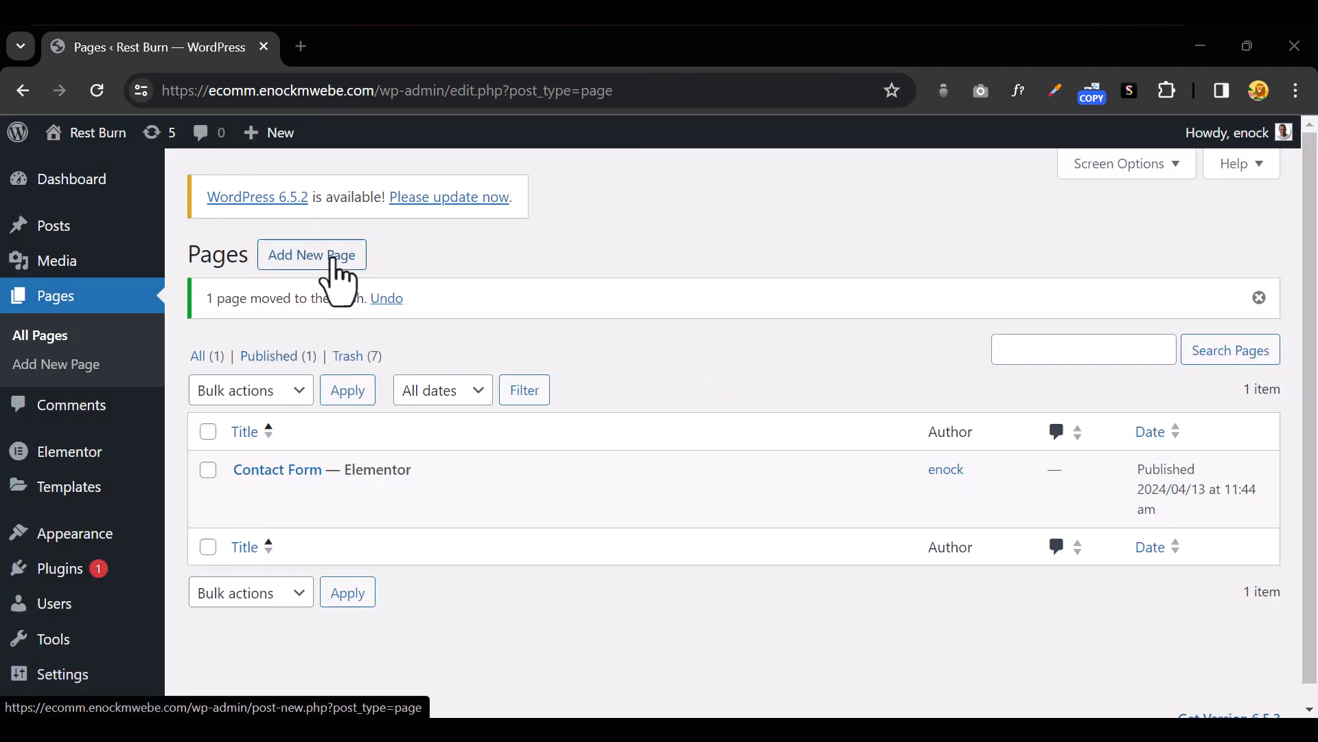
Create and publish a page titled 'Get In Touch', then open it in Elementor
{"action": "left_click", "coordinate": [337, 256]}
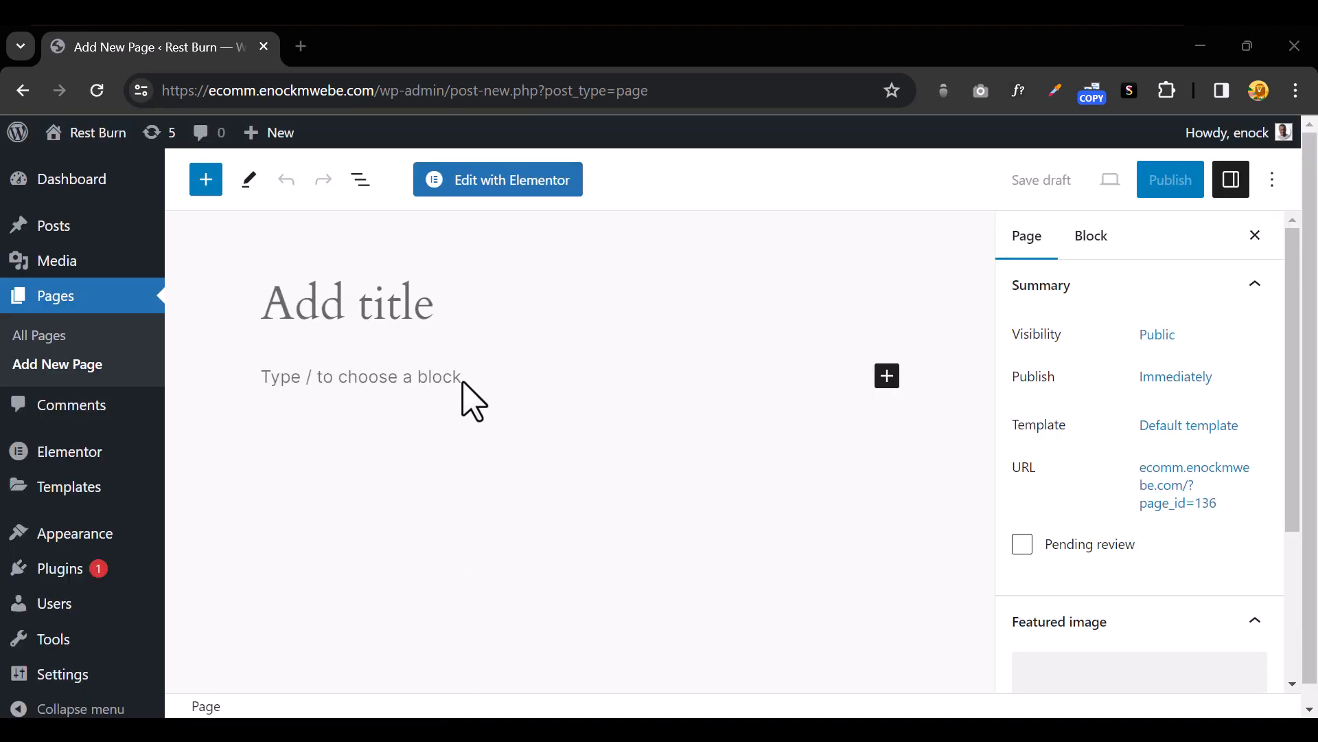
{"action": "left_click", "coordinate": [457, 307]}
{"action": "type", "text": "Get In Touch"}
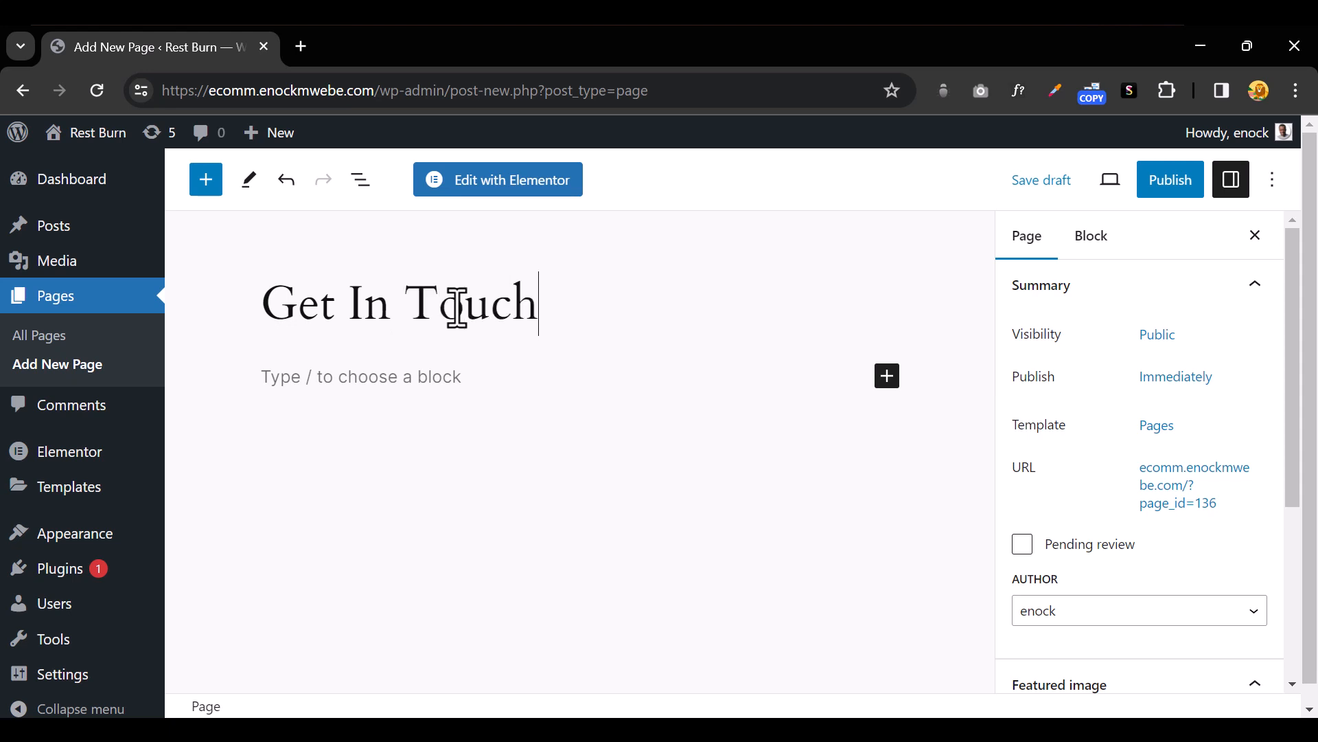
{"action": "left_click", "coordinate": [1171, 183]}
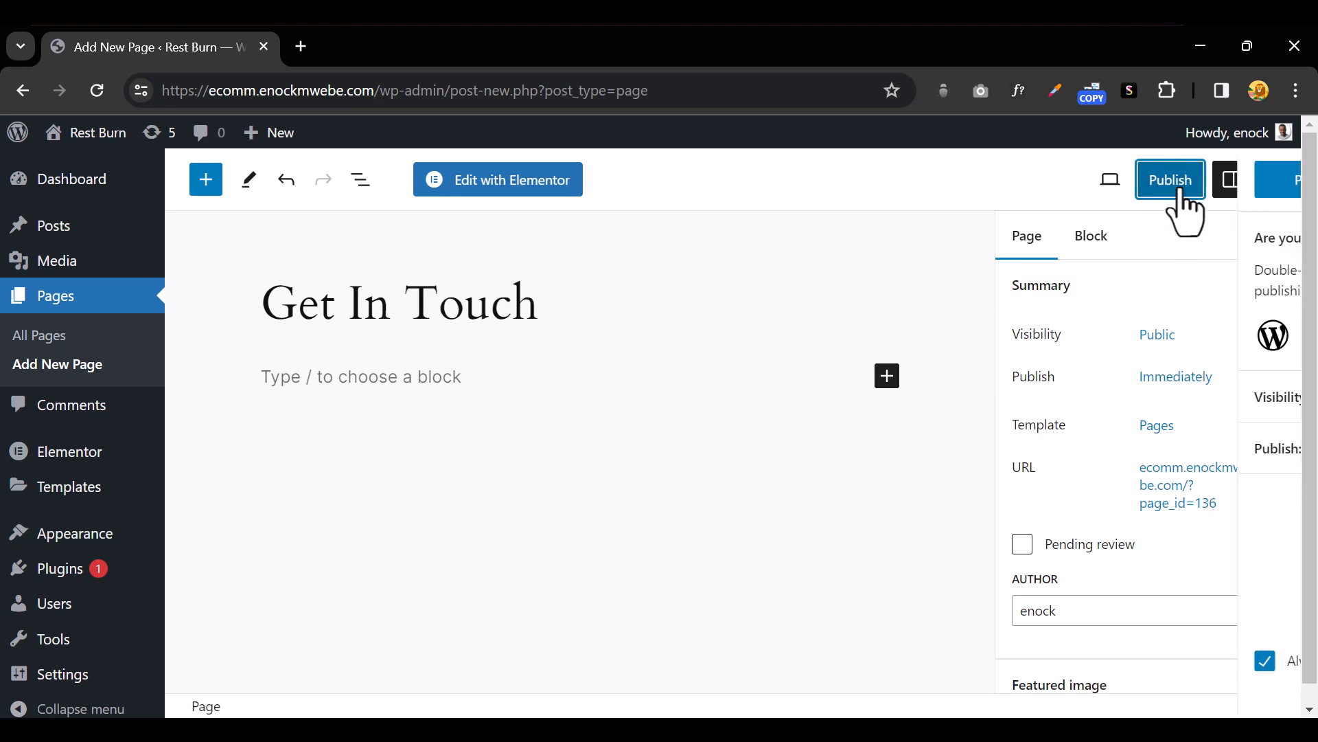
{"action": "left_click", "coordinate": [1097, 185]}
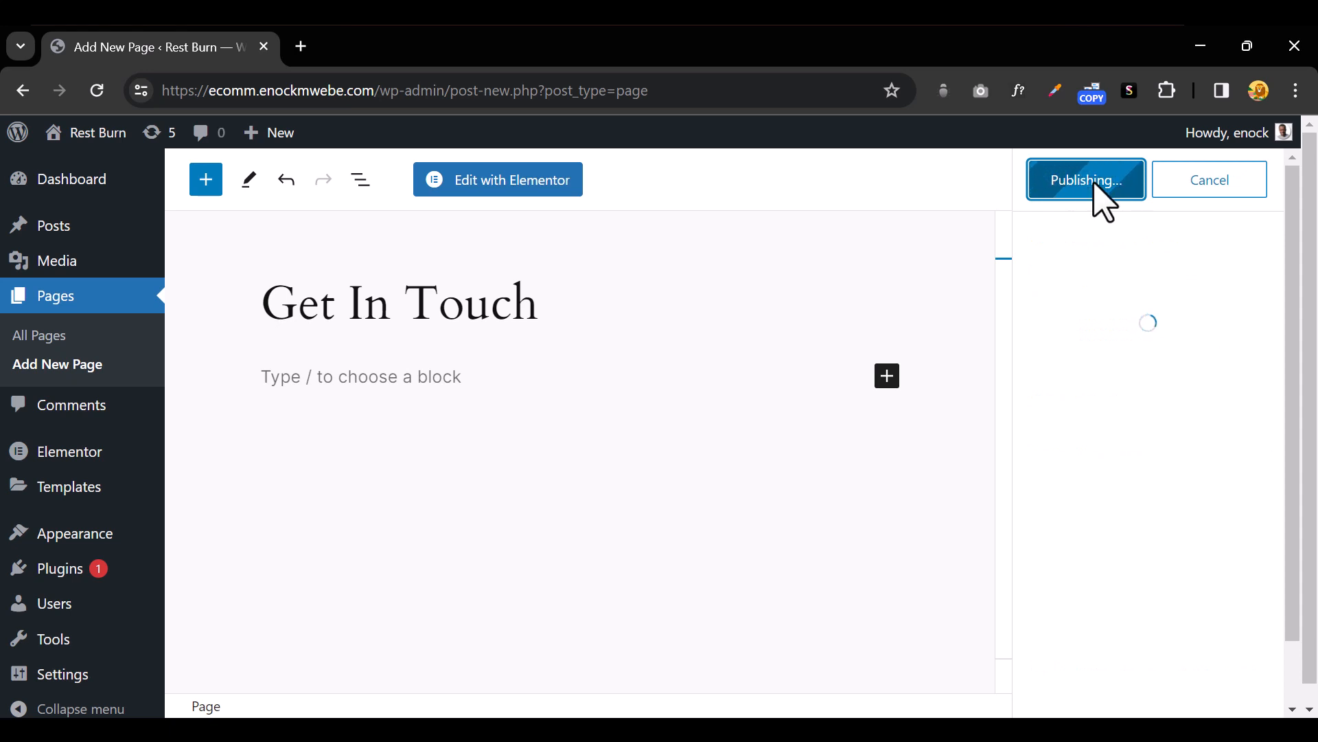
{"action": "left_click", "coordinate": [520, 184]}
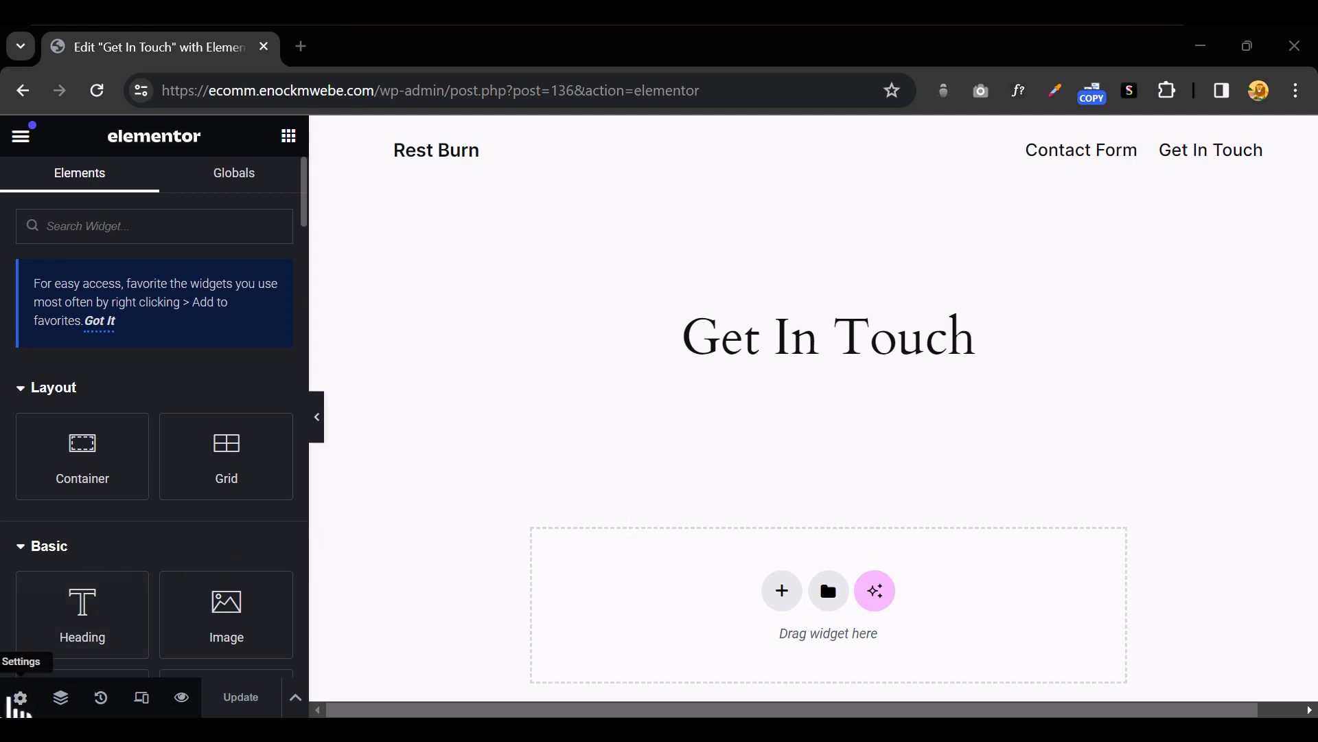
Switch the page layout to Elementor Canvas in Page Settings
{"action": "left_click", "coordinate": [20, 699]}
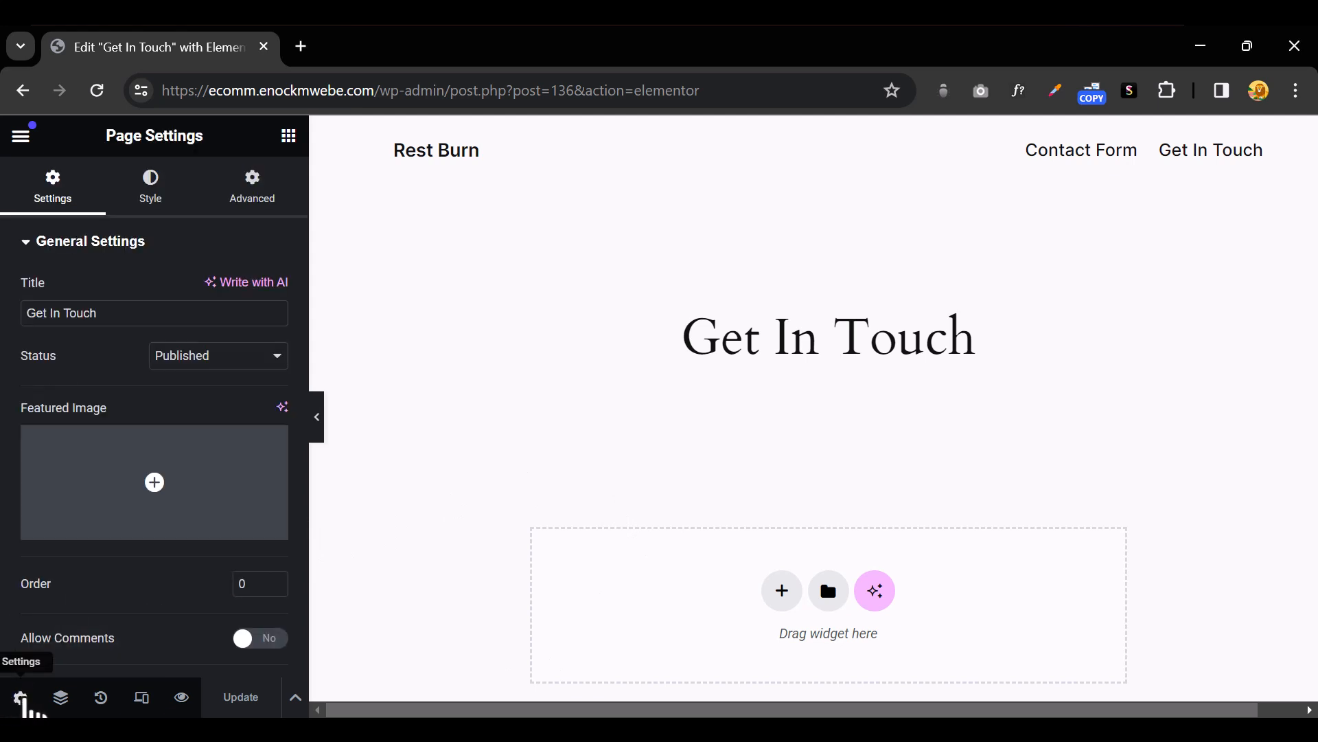
{"action": "scroll", "coordinate": [190, 624], "scroll_direction": "down", "scroll_amount": 2}
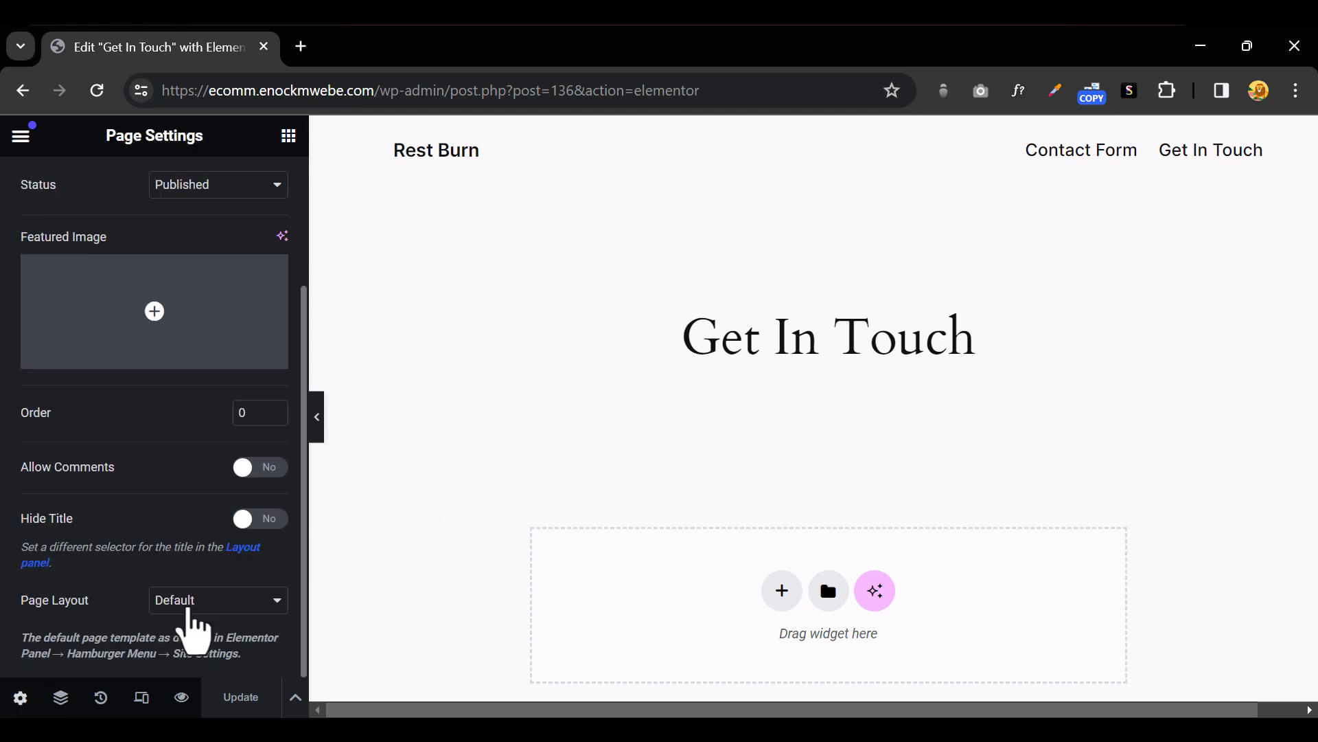
{"action": "left_click", "coordinate": [236, 602]}
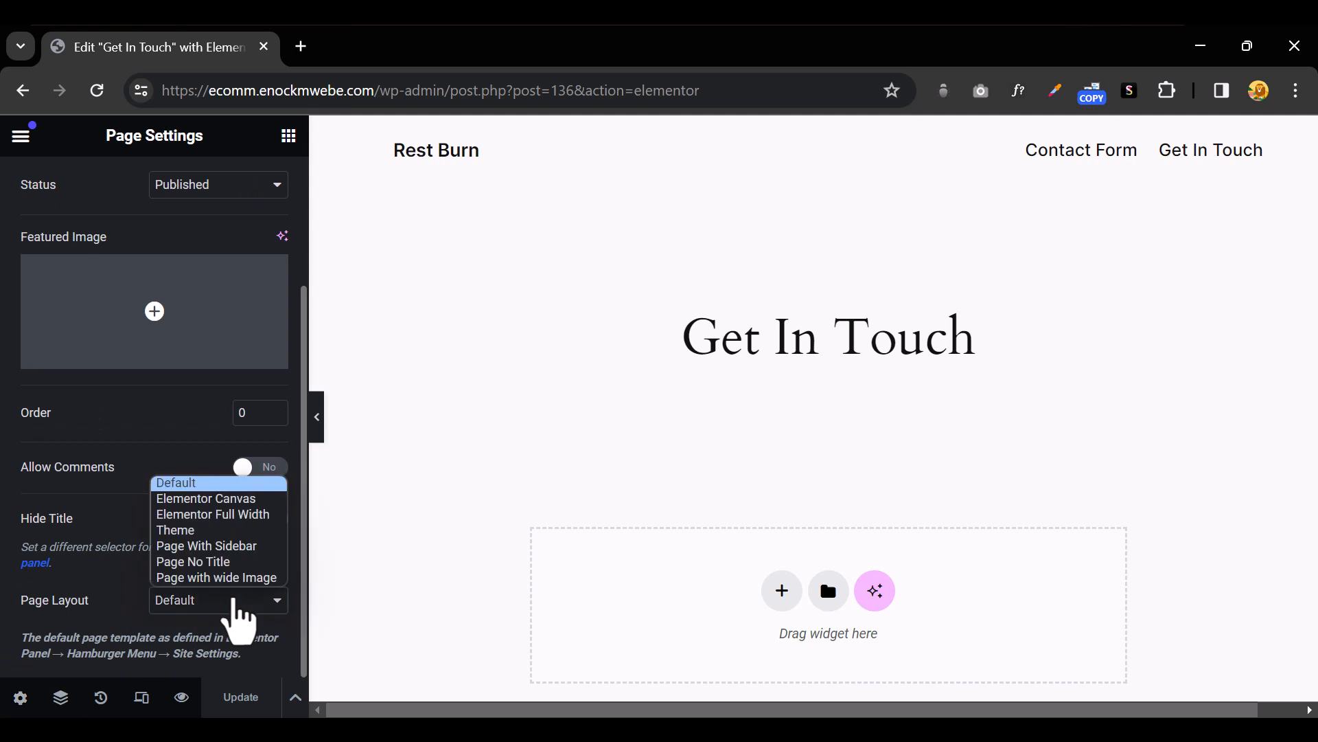
{"action": "left_click", "coordinate": [237, 499]}
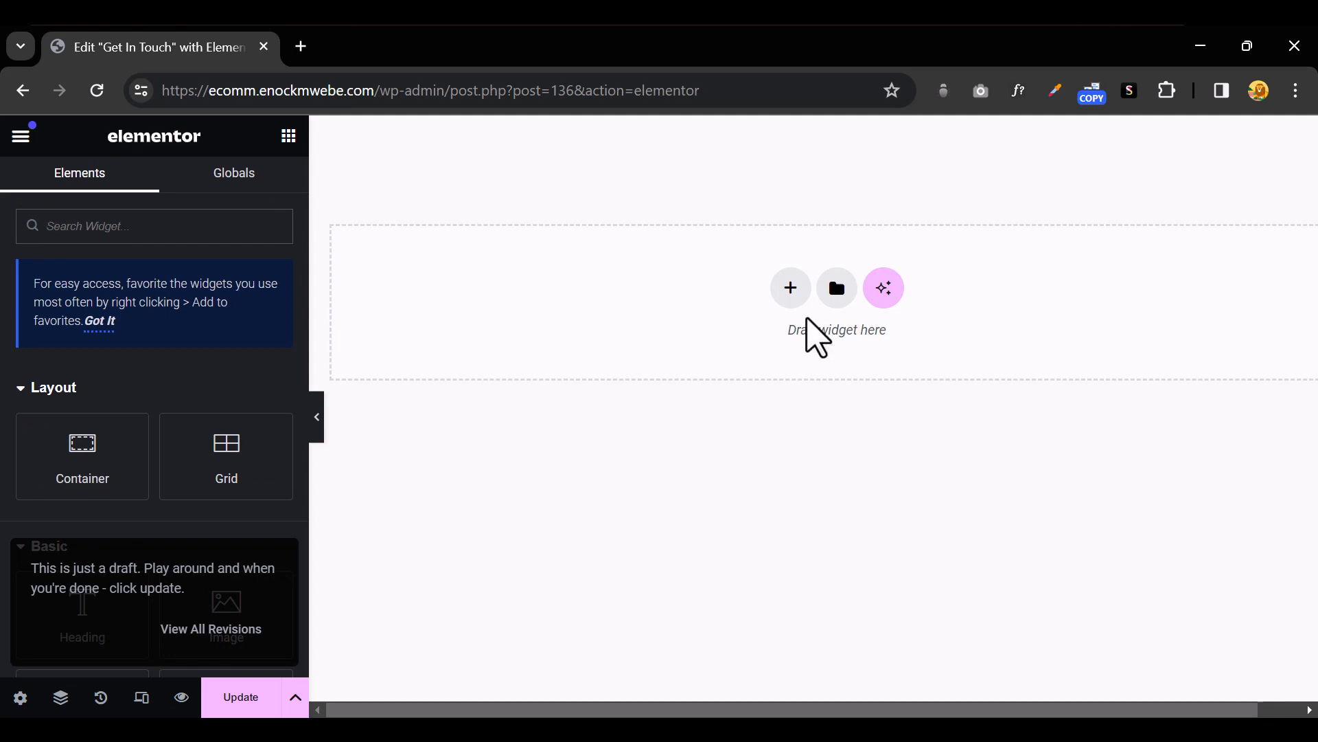
Add a single-column flexbox container and show its Advanced settings
{"action": "left_click", "coordinate": [790, 288]}
{"action": "left_click", "coordinate": [736, 336]}
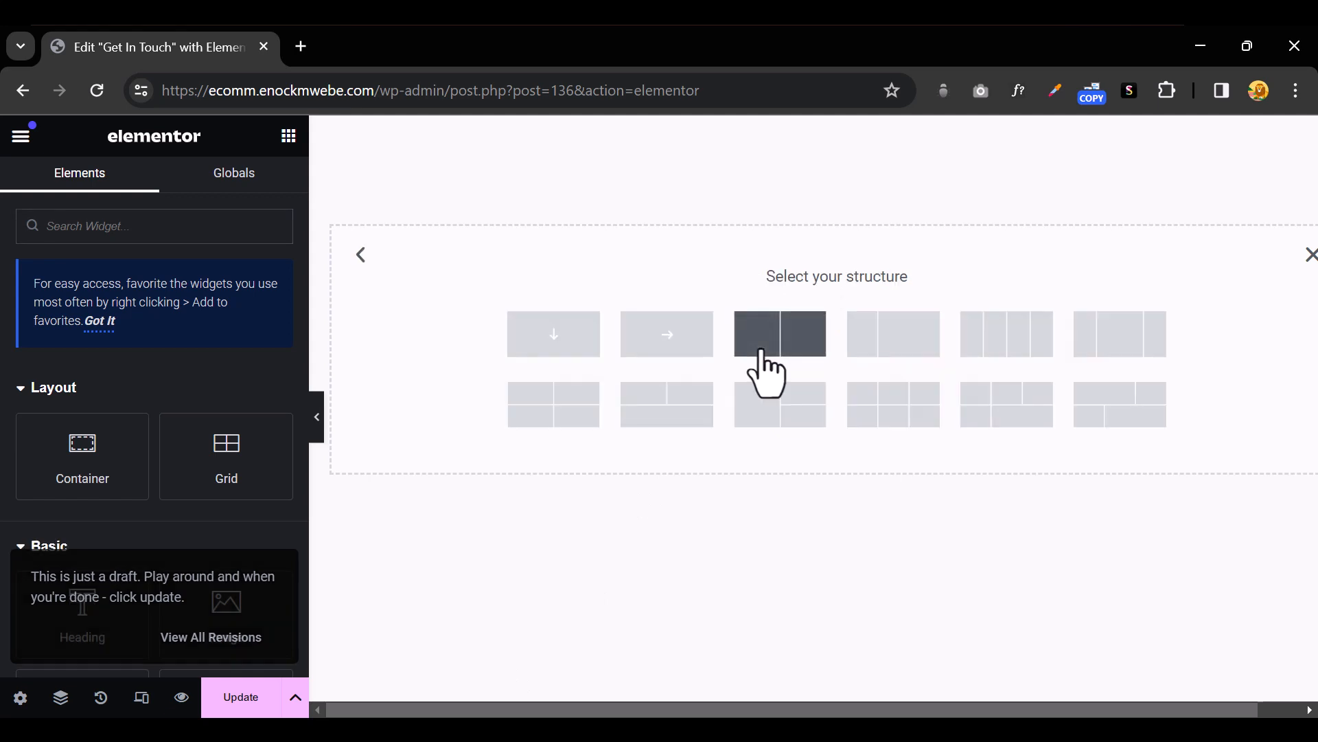
{"action": "left_click", "coordinate": [555, 337]}
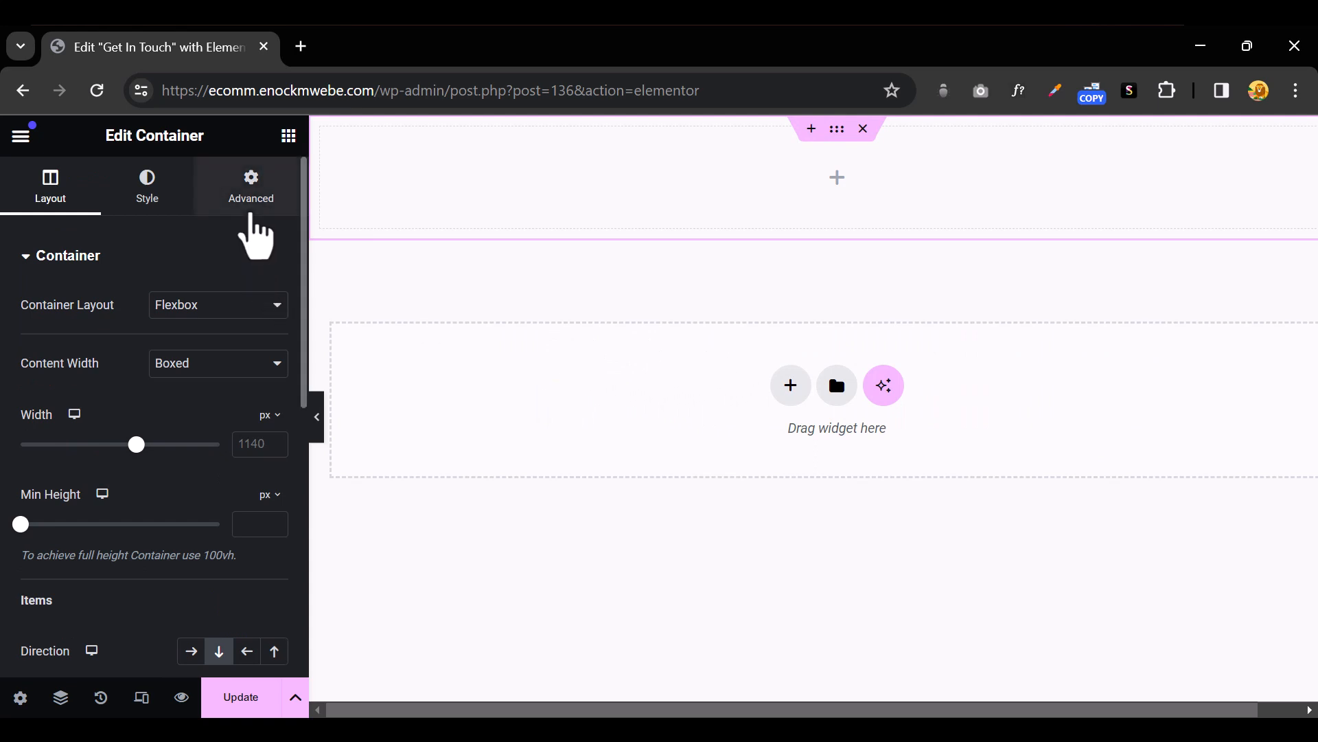
{"action": "left_click", "coordinate": [260, 208]}
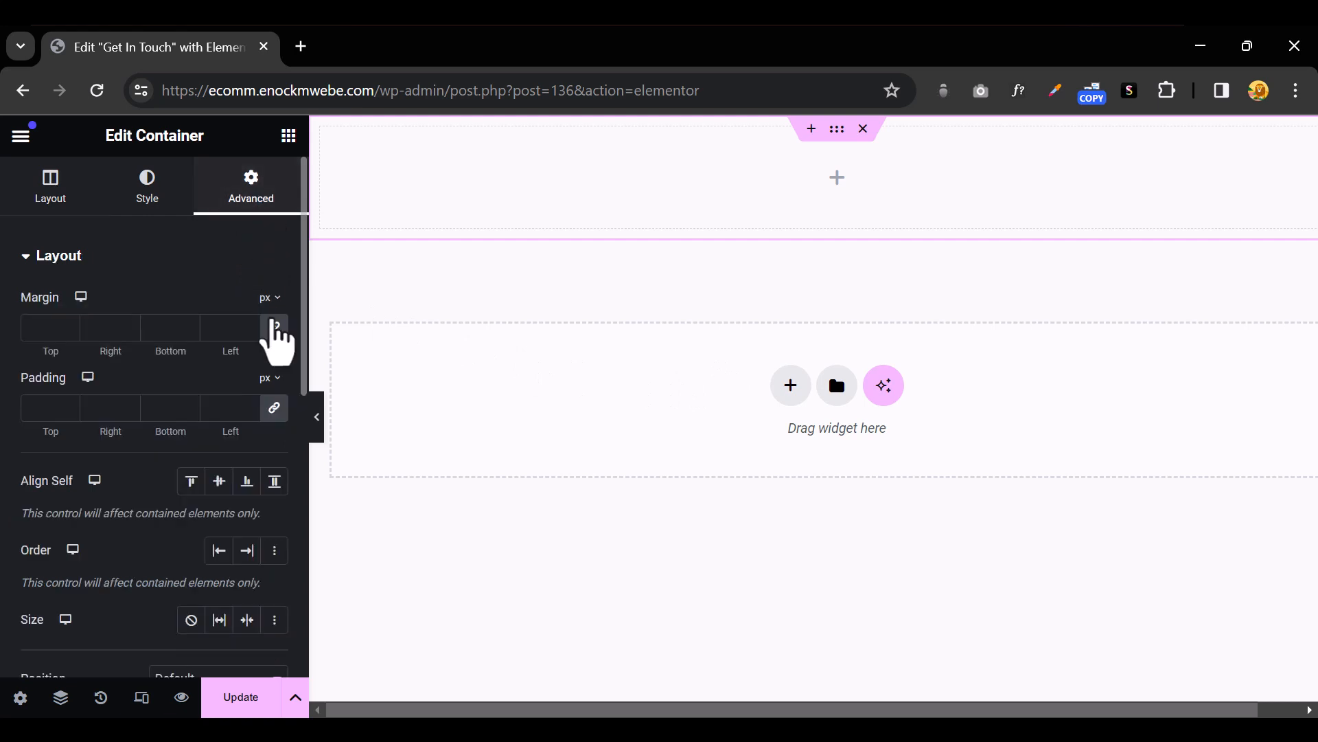
Give the container 200 px left and right padding and centre its contents both ways
{"action": "left_click", "coordinate": [274, 407]}
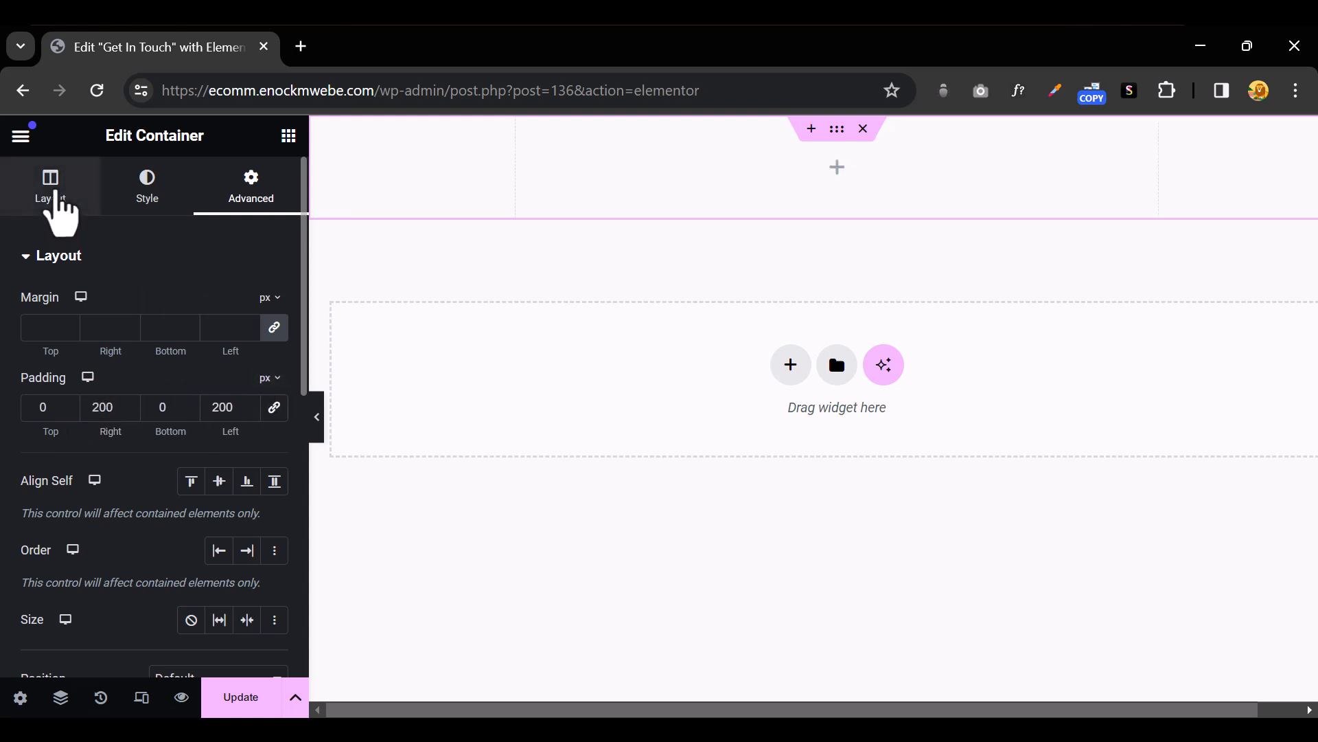
{"action": "left_click", "coordinate": [57, 198]}
{"action": "scroll", "coordinate": [156, 524], "scroll_direction": "down", "scroll_amount": 5}
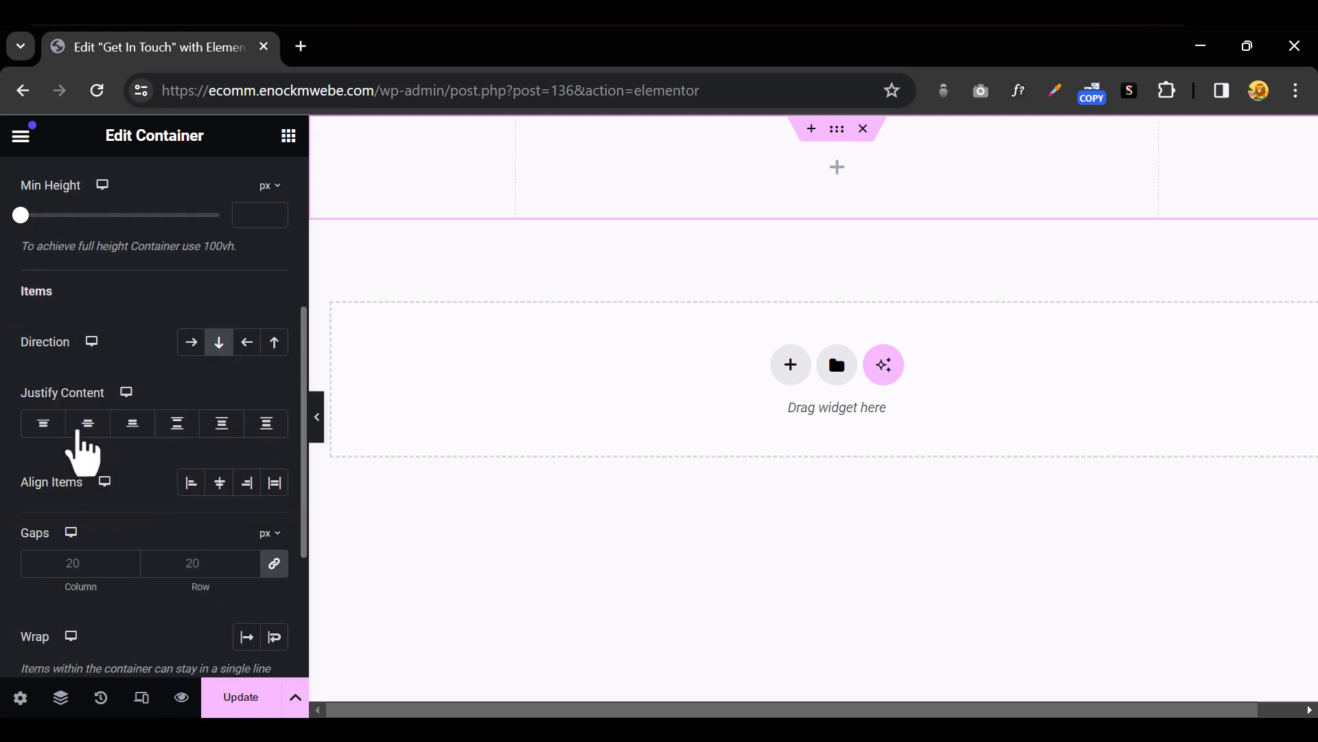
{"action": "left_click", "coordinate": [88, 430]}
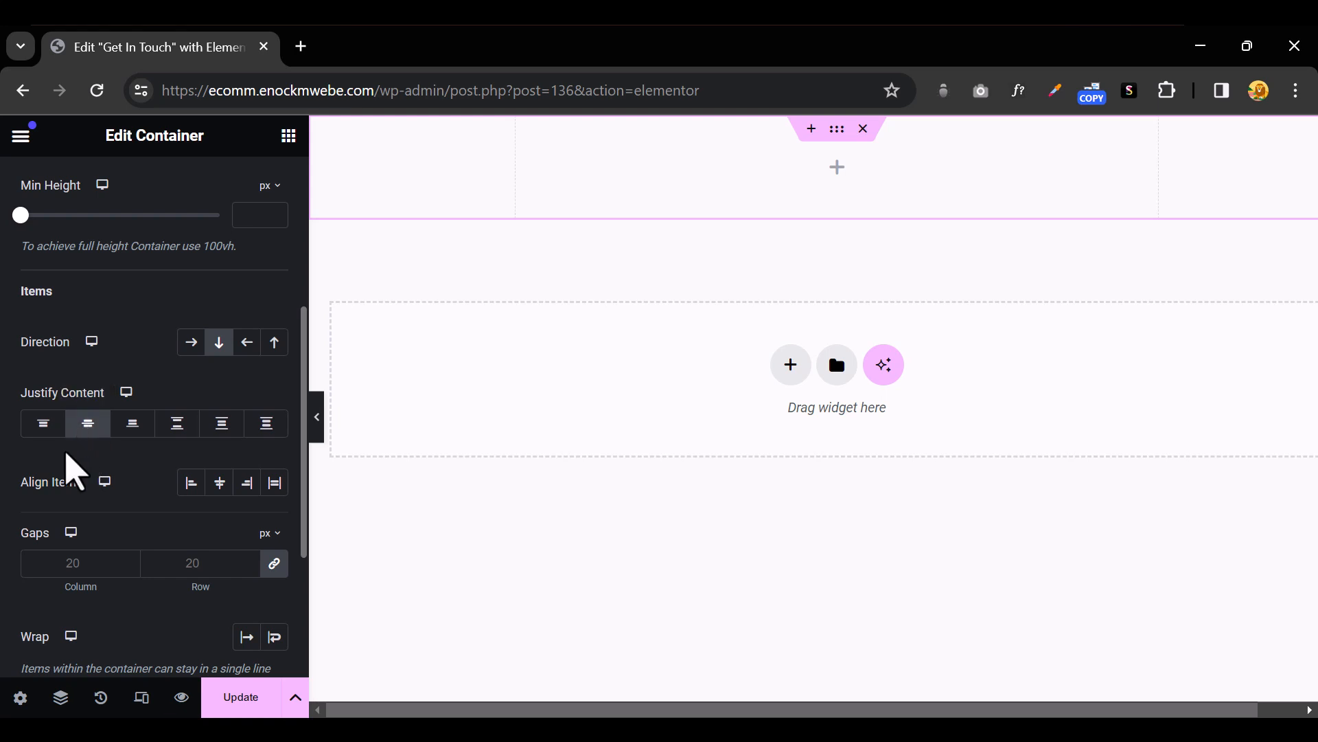
{"action": "left_click", "coordinate": [220, 485]}
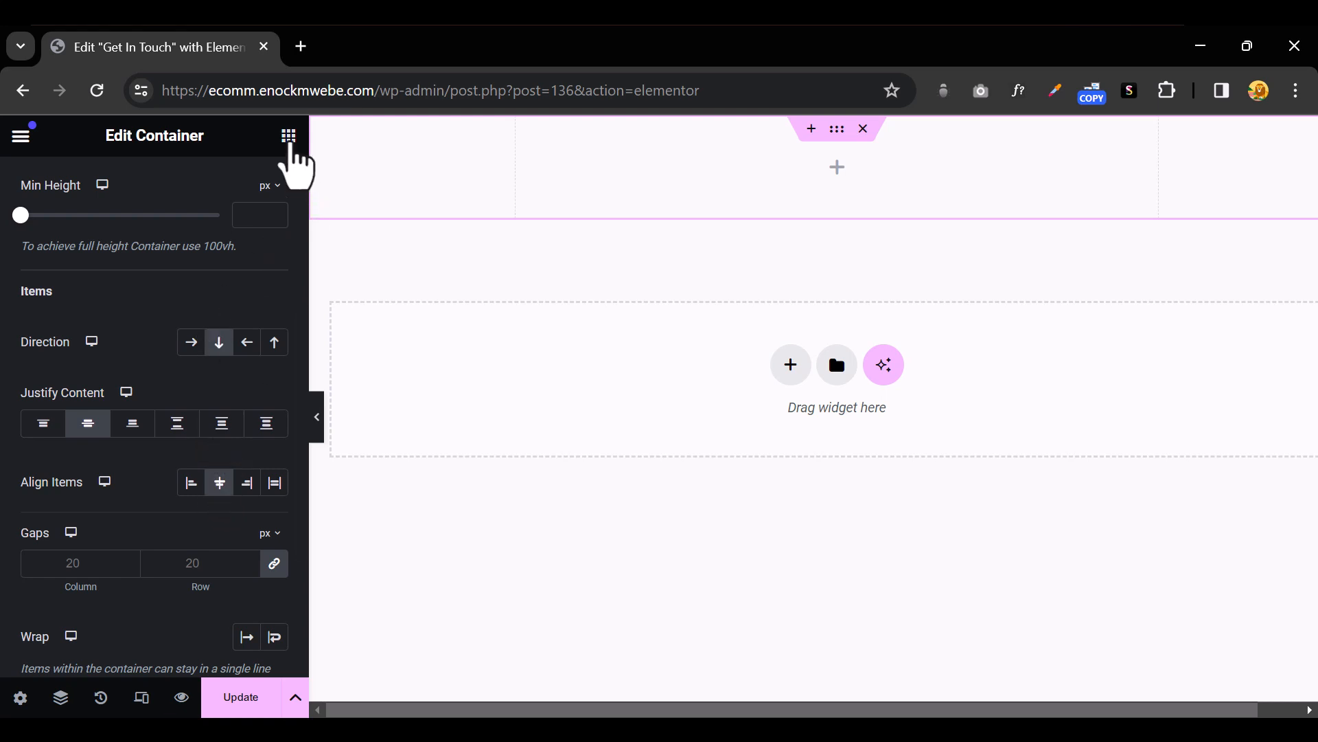
Nest a new Container widget inside the top section, then reselect the outer container
{"action": "left_click", "coordinate": [289, 138]}
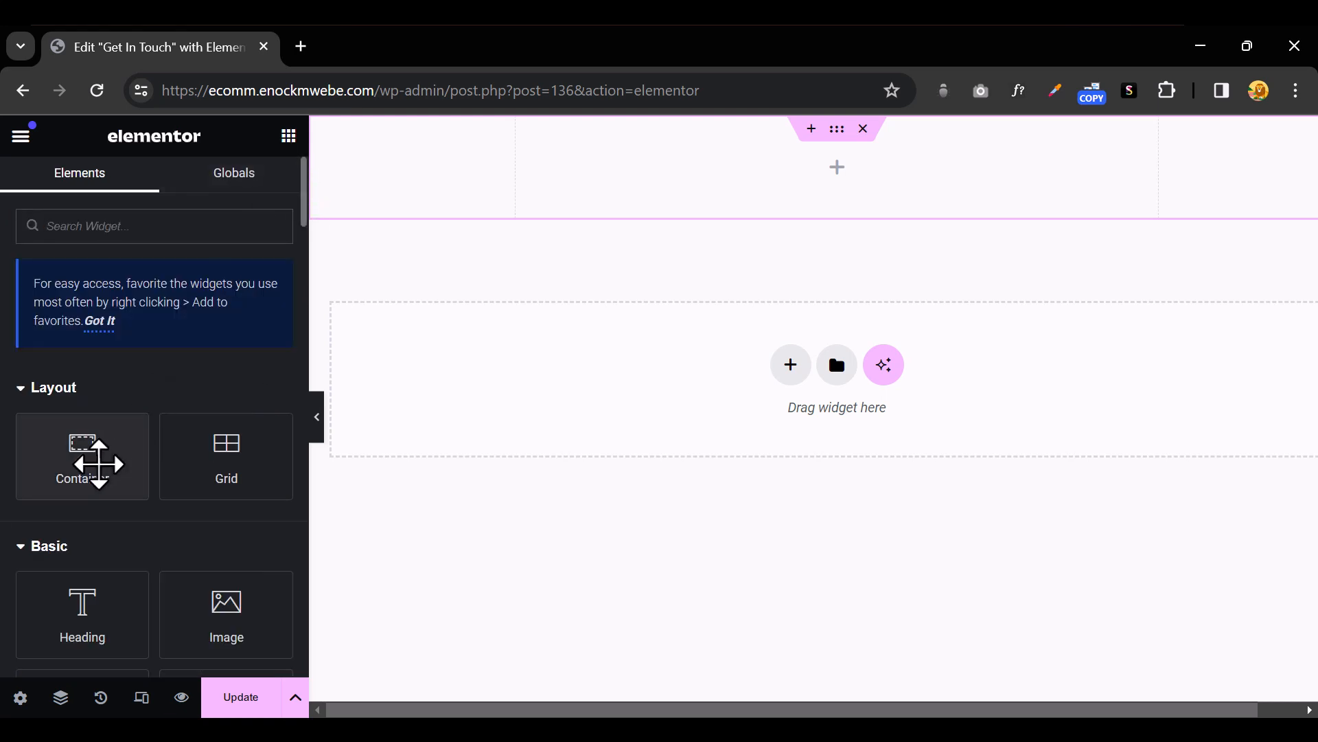
{"action": "left_click_drag", "start_coordinate": [97, 456], "coordinate": [868, 176]}
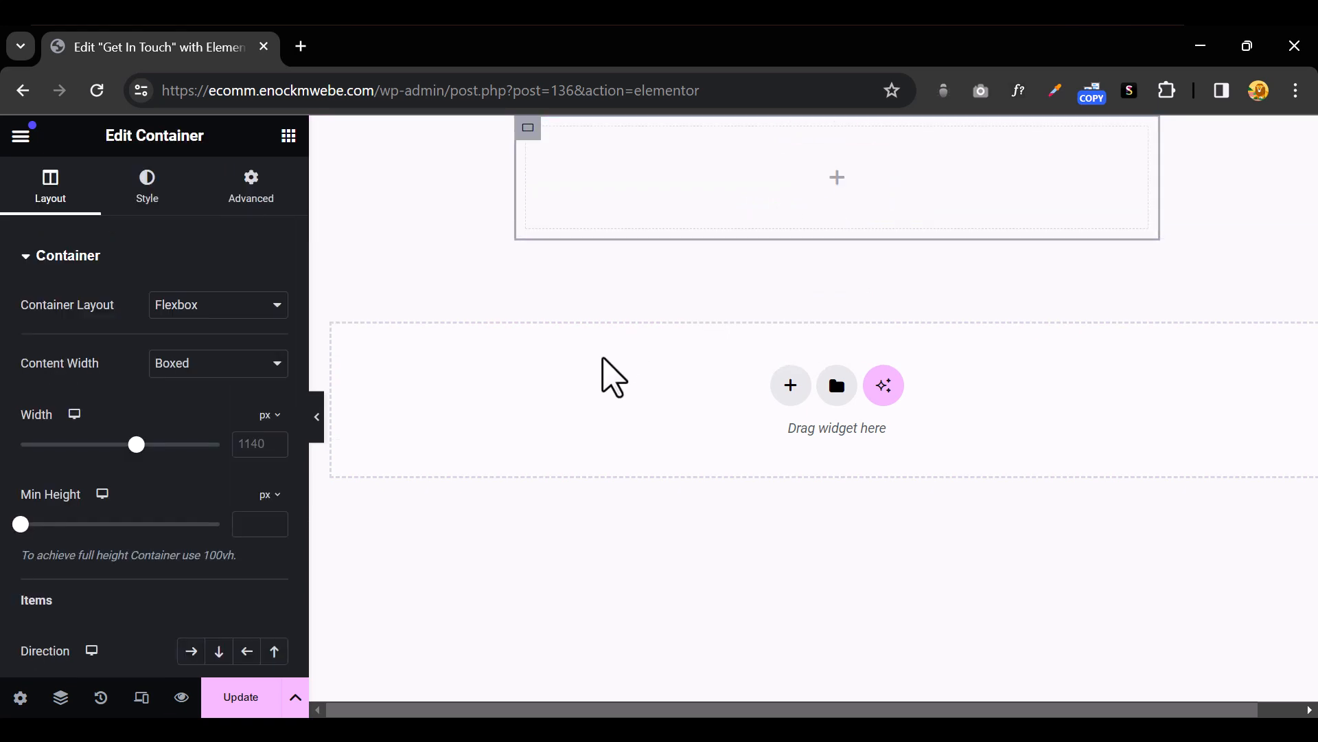
{"action": "mouse_move", "coordinate": [767, 146]}
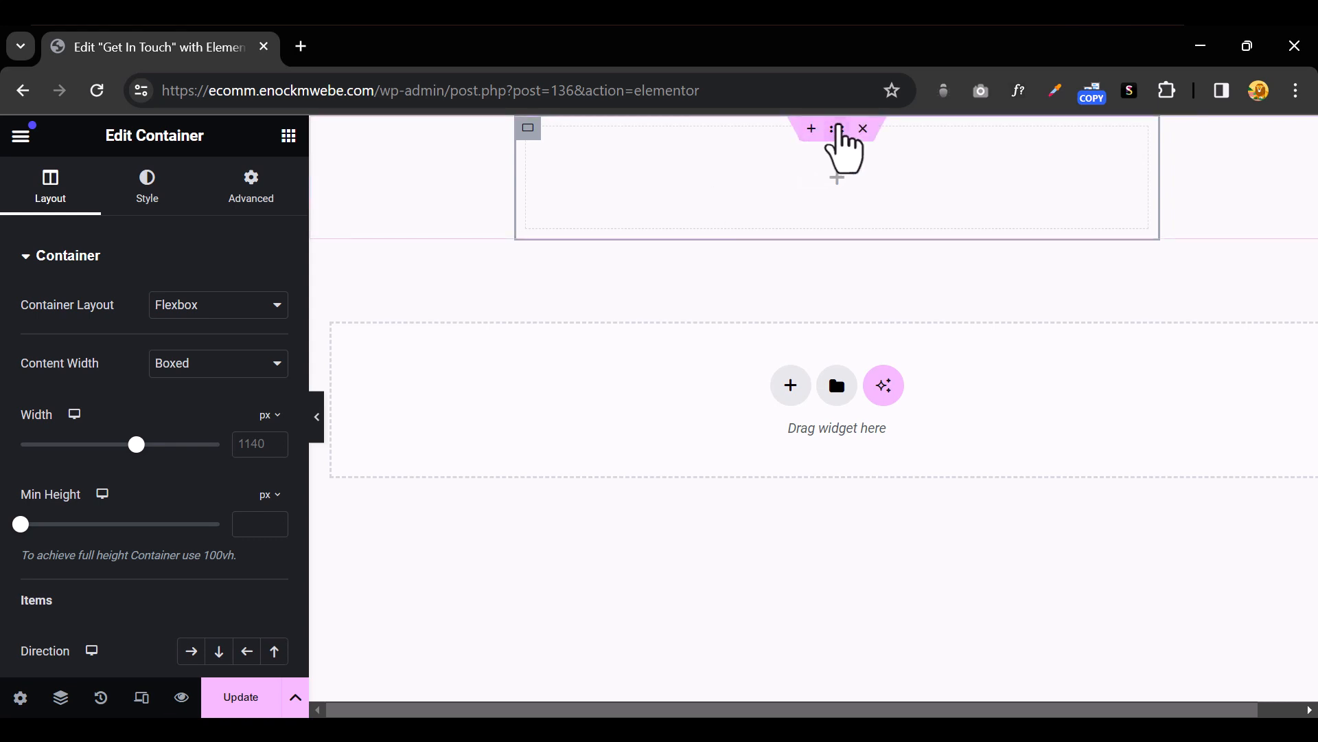
{"action": "left_click", "coordinate": [837, 129]}
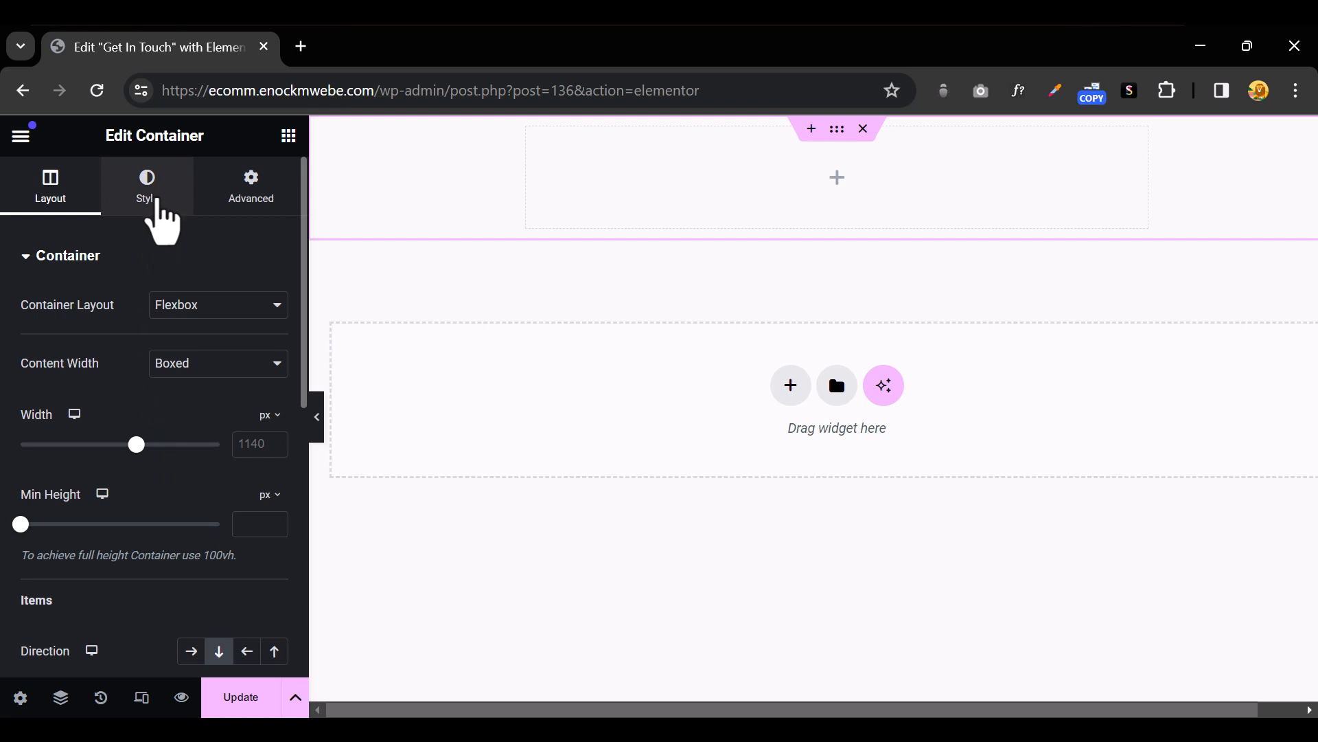
{"action": "left_click", "coordinate": [158, 202]}
Set a Classic background image on the outer container using the sketch photo
{"action": "left_click", "coordinate": [190, 350]}
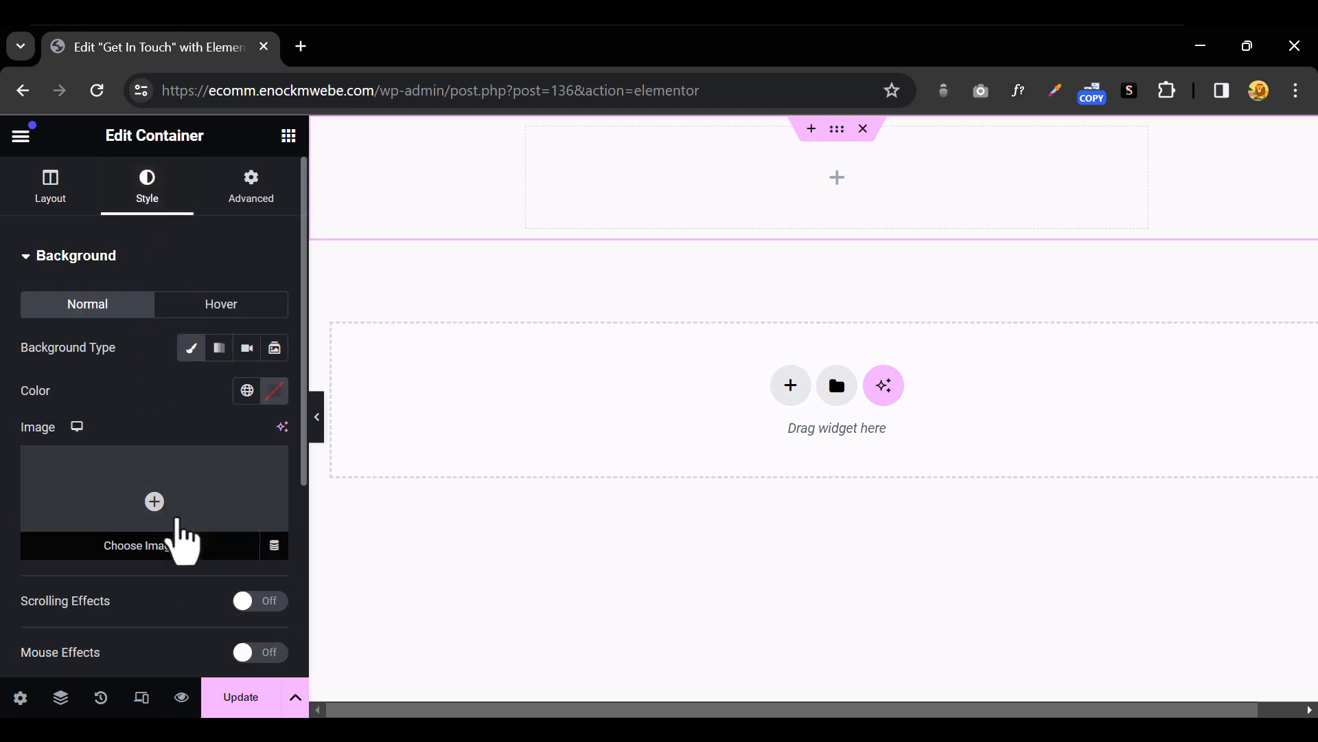
{"action": "left_click", "coordinate": [178, 522]}
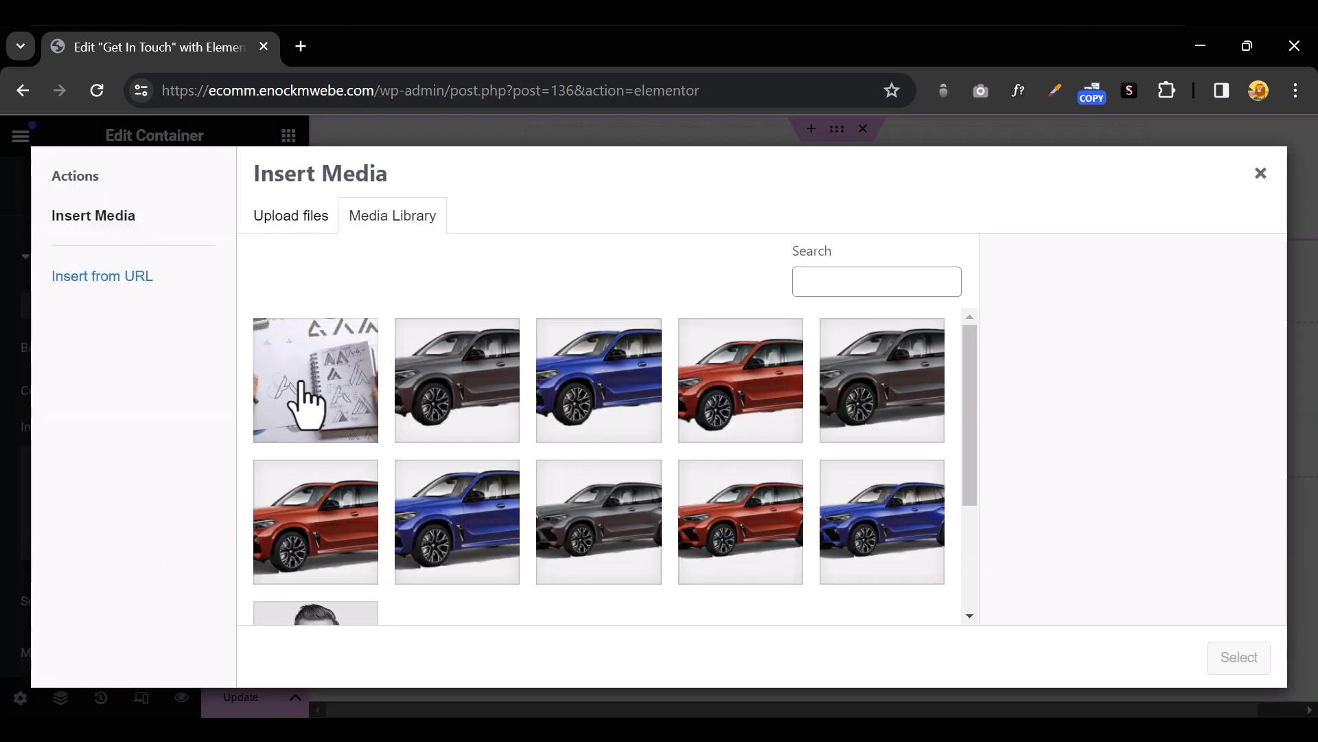
{"action": "left_click", "coordinate": [304, 390]}
{"action": "left_click", "coordinate": [1229, 661]}
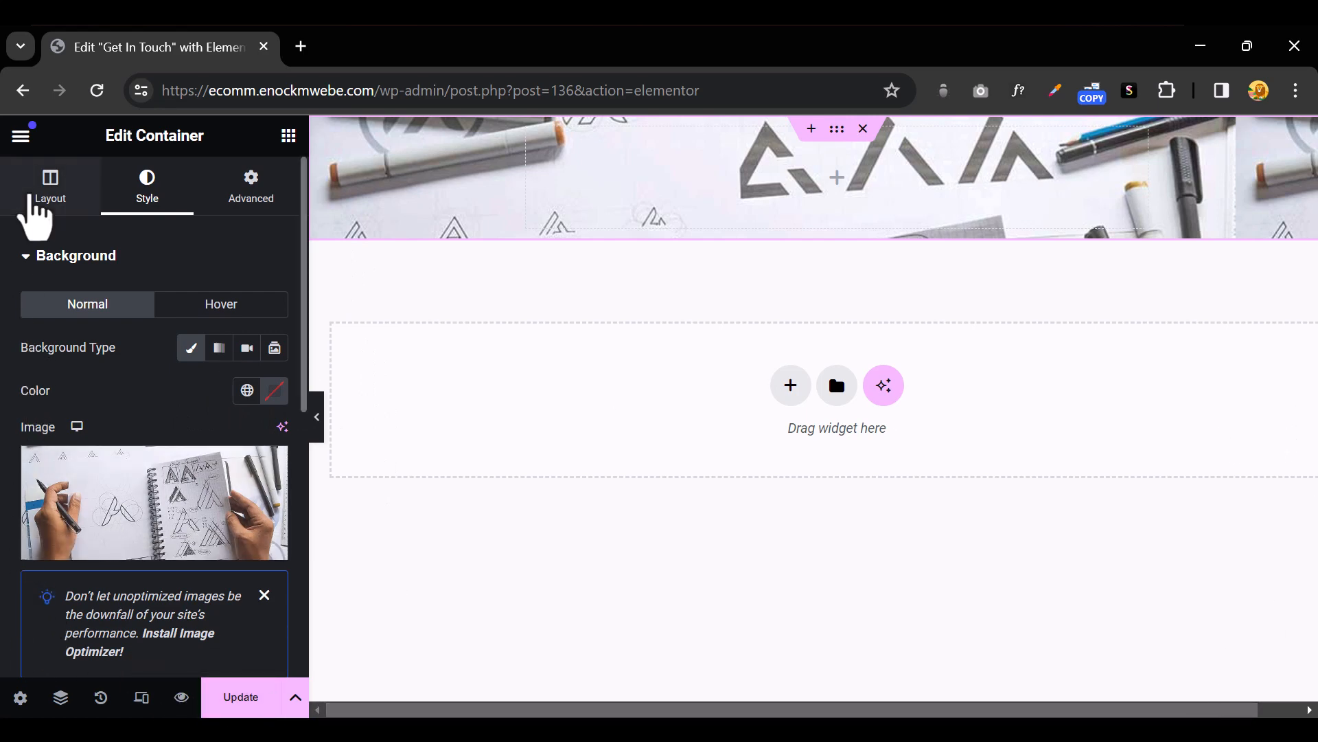
Set the outer container's minimum height to 100 vh, then select the inner container
{"action": "left_click", "coordinate": [51, 206]}
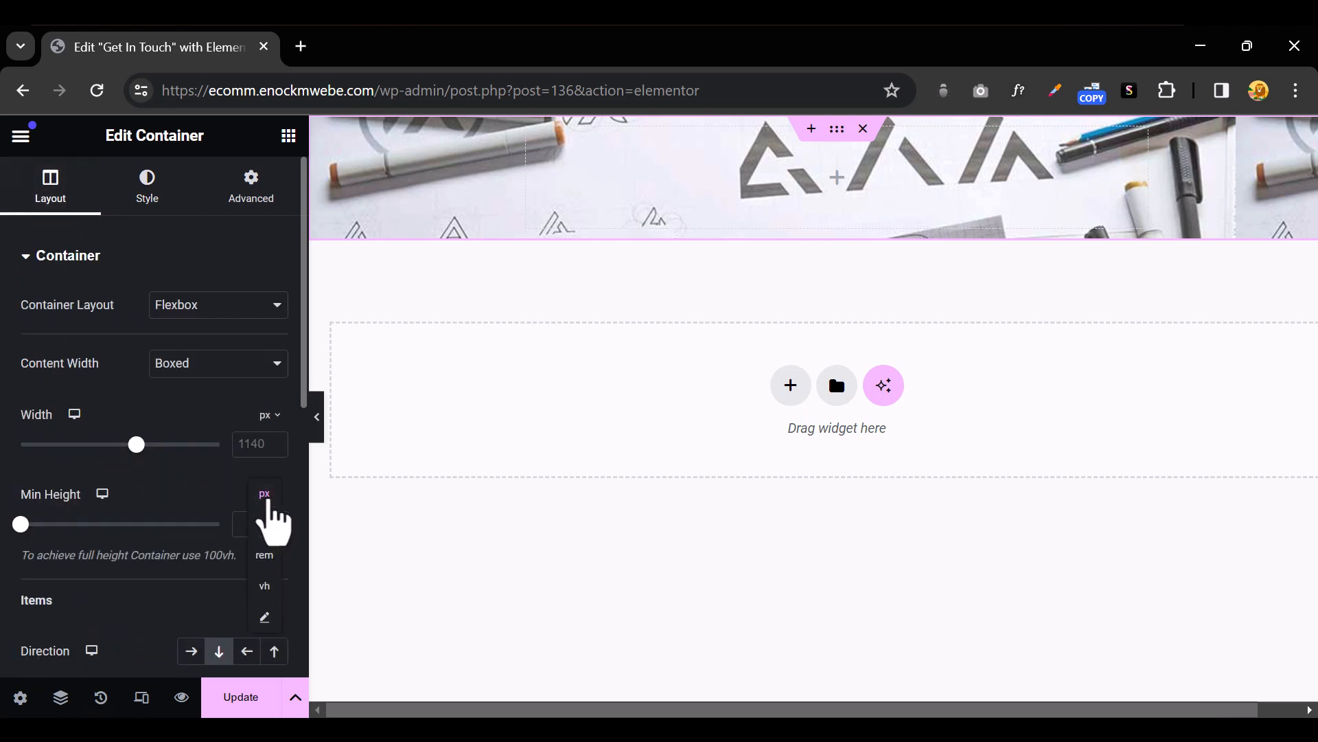
{"action": "left_click", "coordinate": [265, 586]}
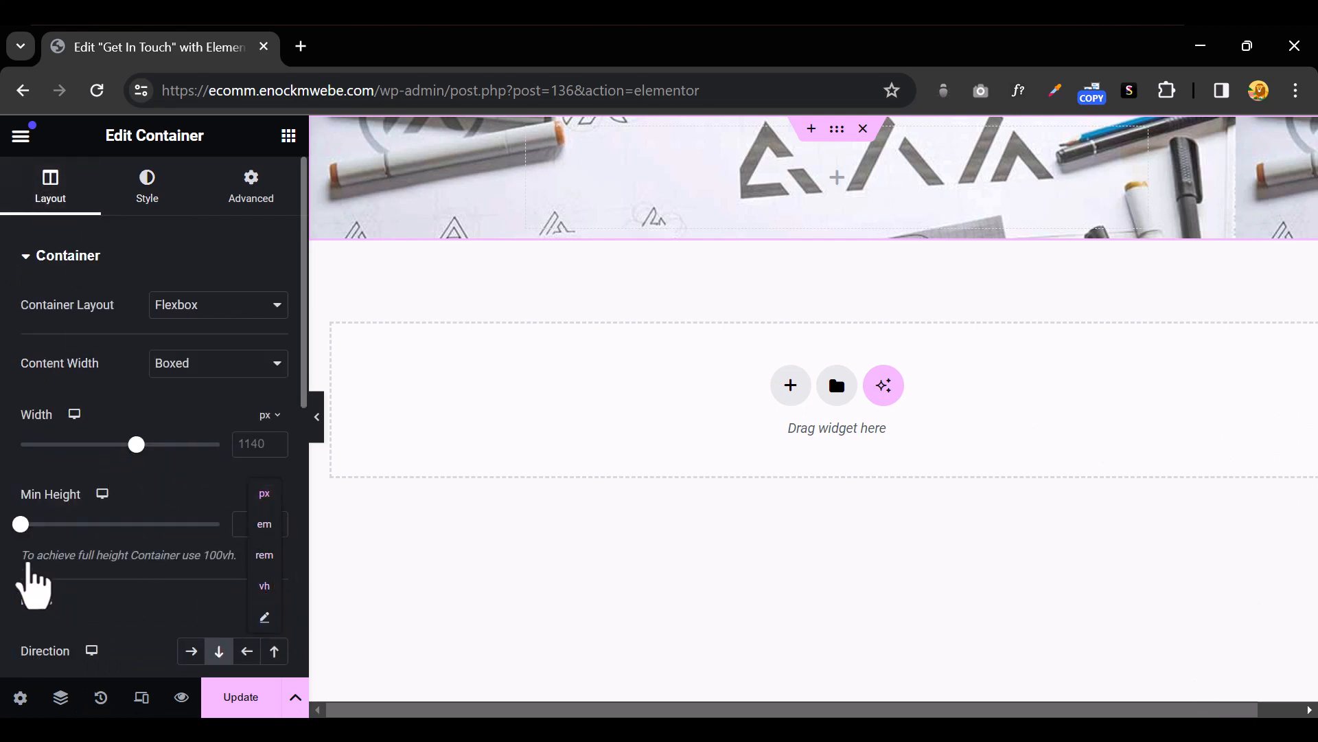
{"action": "left_click_drag", "start_coordinate": [21, 530], "coordinate": [250, 539]}
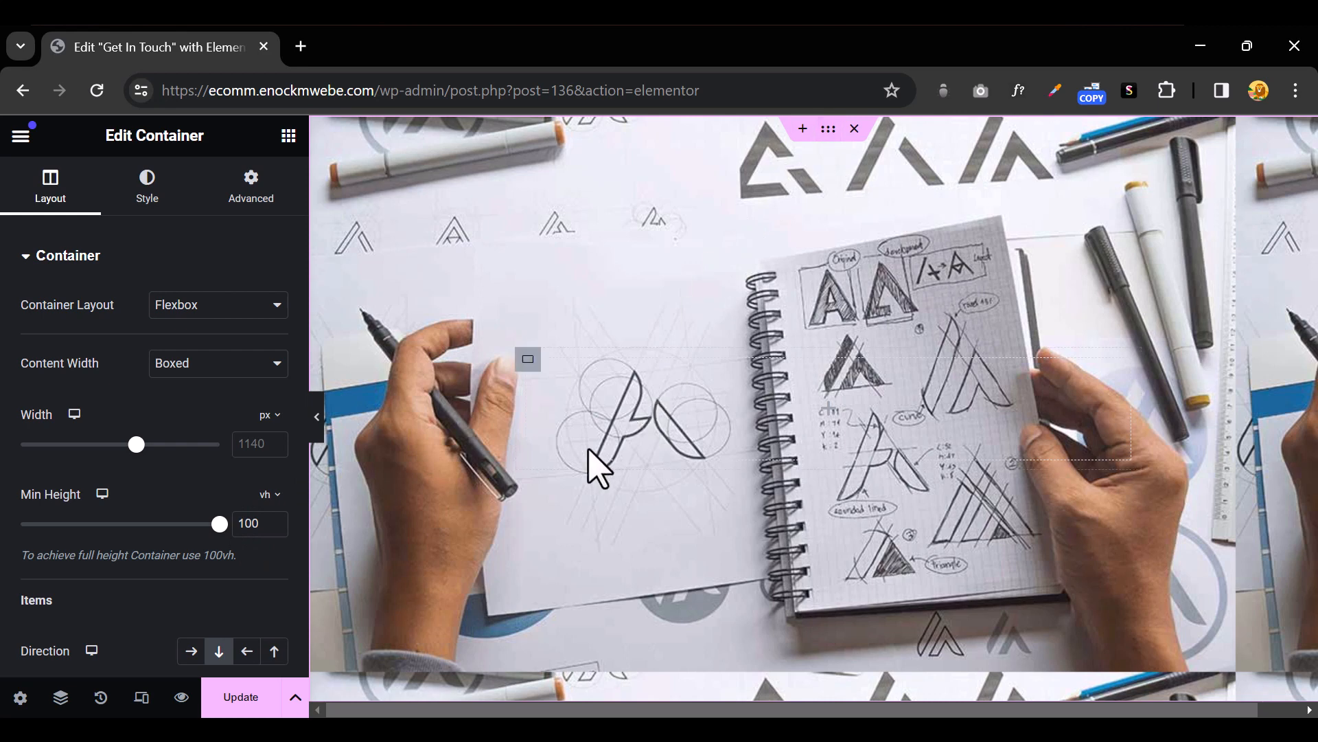
{"action": "left_click", "coordinate": [527, 364]}
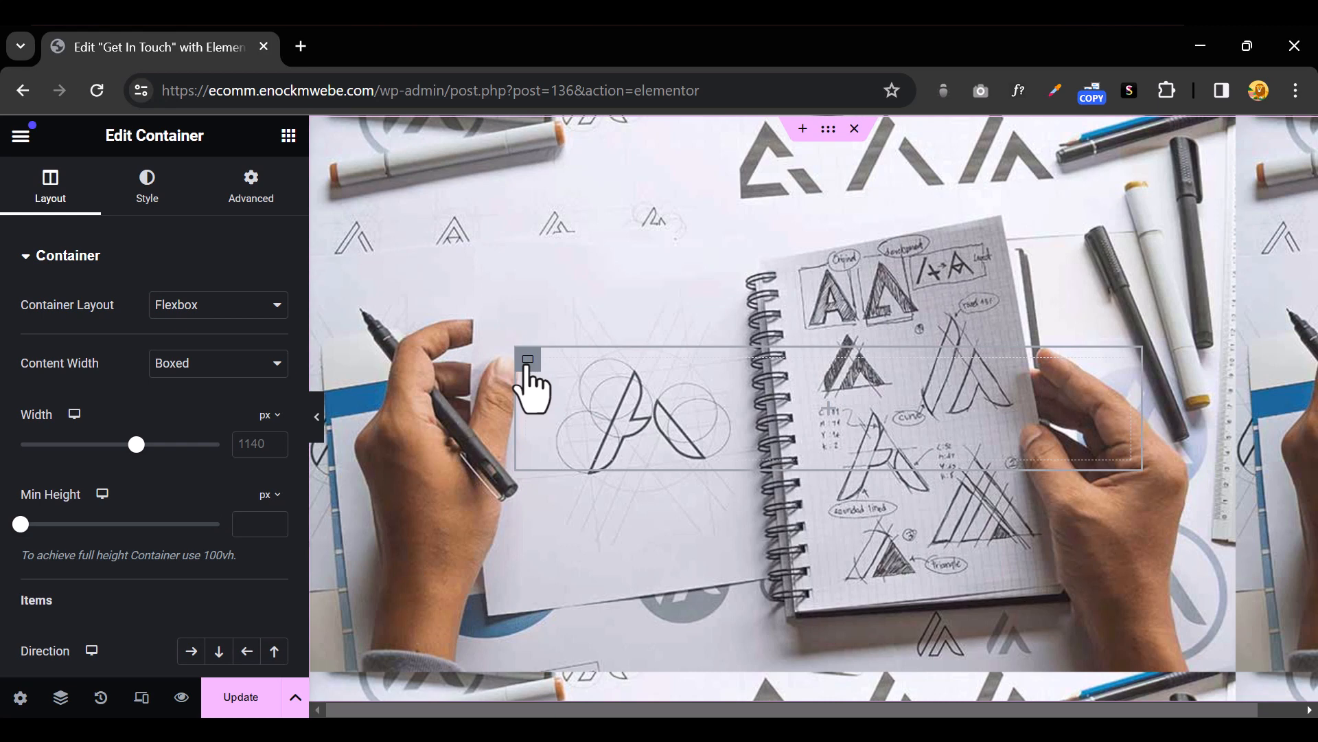
Give the inner container a classic #FFFFFF background with reduced opacity
{"action": "left_click", "coordinate": [157, 200]}
{"action": "left_click", "coordinate": [192, 356]}
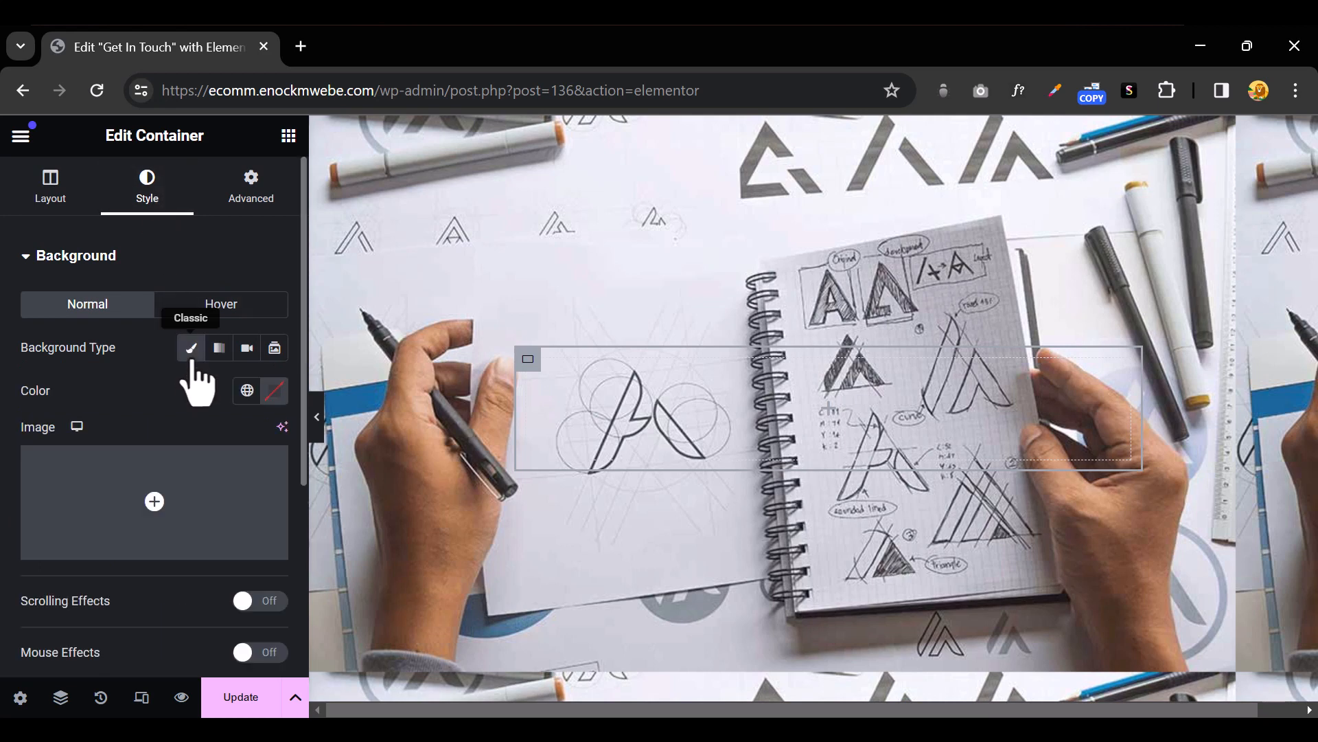
{"action": "left_click", "coordinate": [275, 390]}
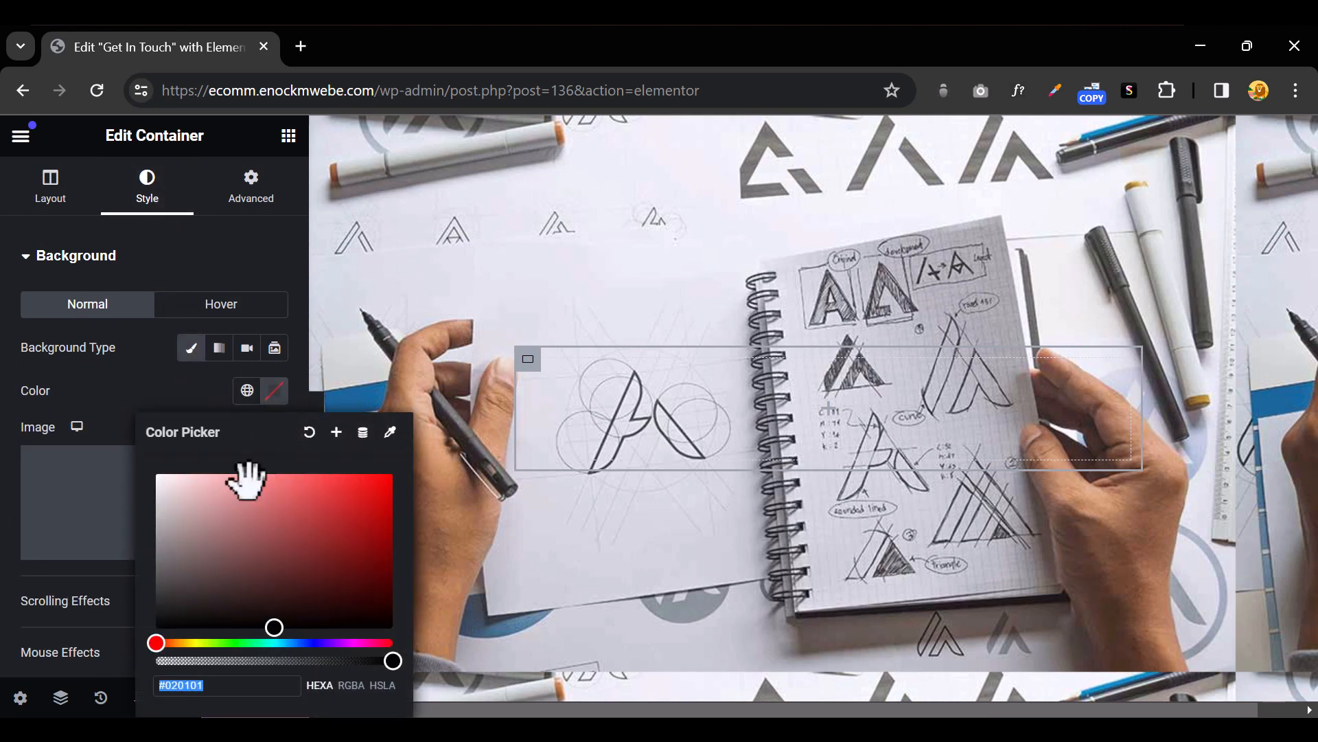
{"action": "left_click_drag", "start_coordinate": [224, 538], "coordinate": [123, 450]}
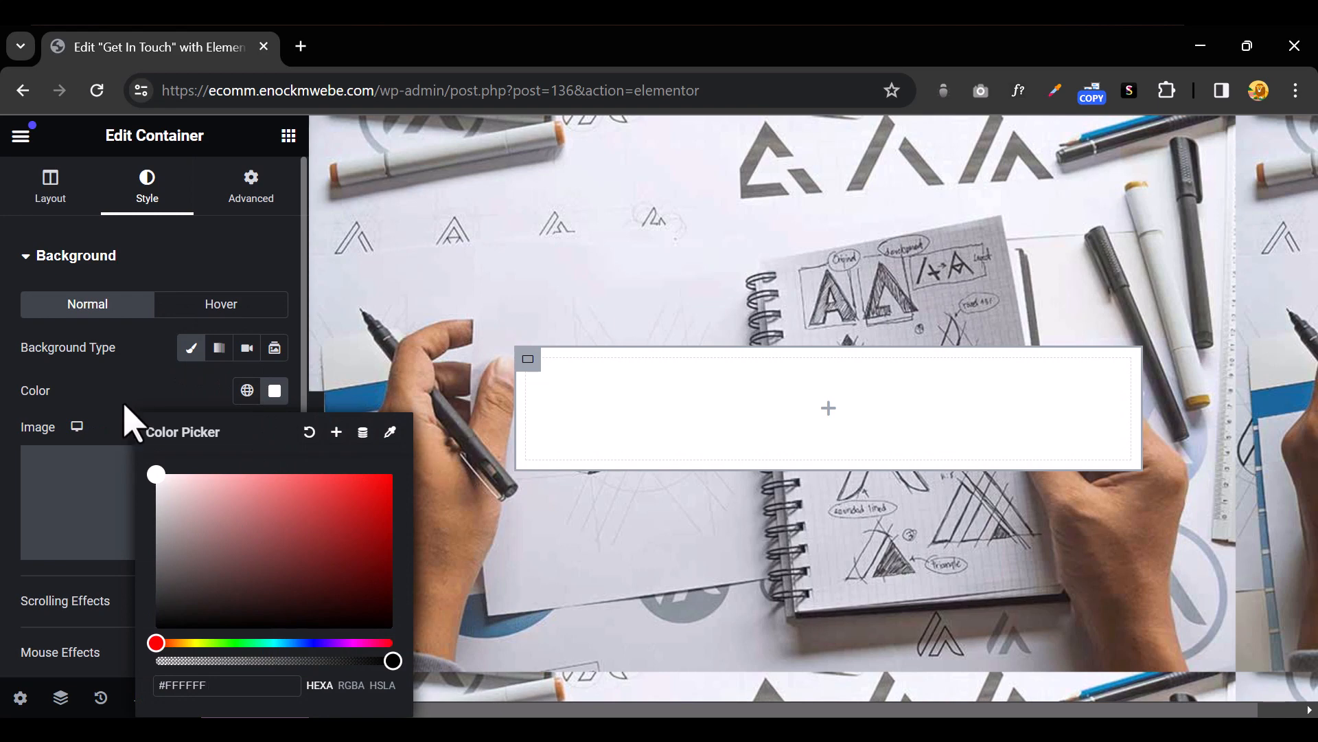
{"action": "left_click", "coordinate": [141, 397]}
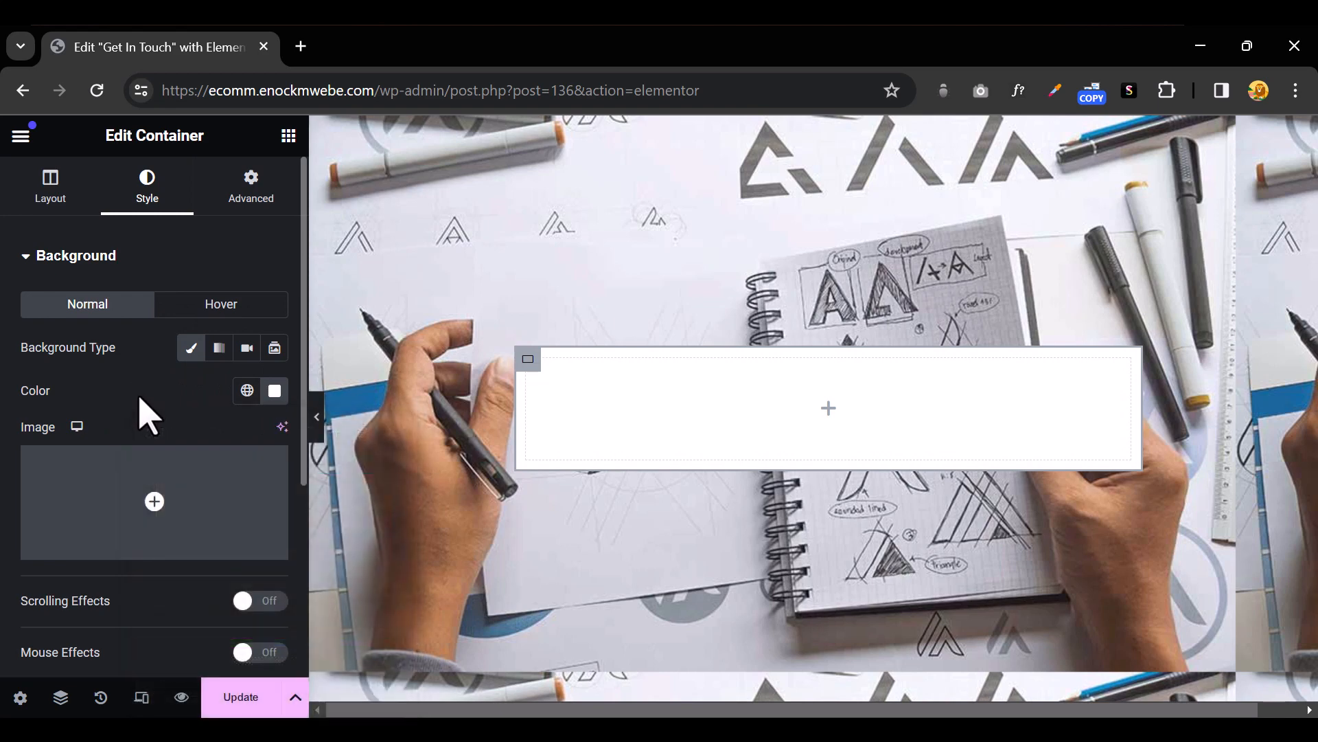
{"action": "left_click", "coordinate": [275, 391]}
{"action": "left_click_drag", "start_coordinate": [395, 663], "coordinate": [379, 692]}
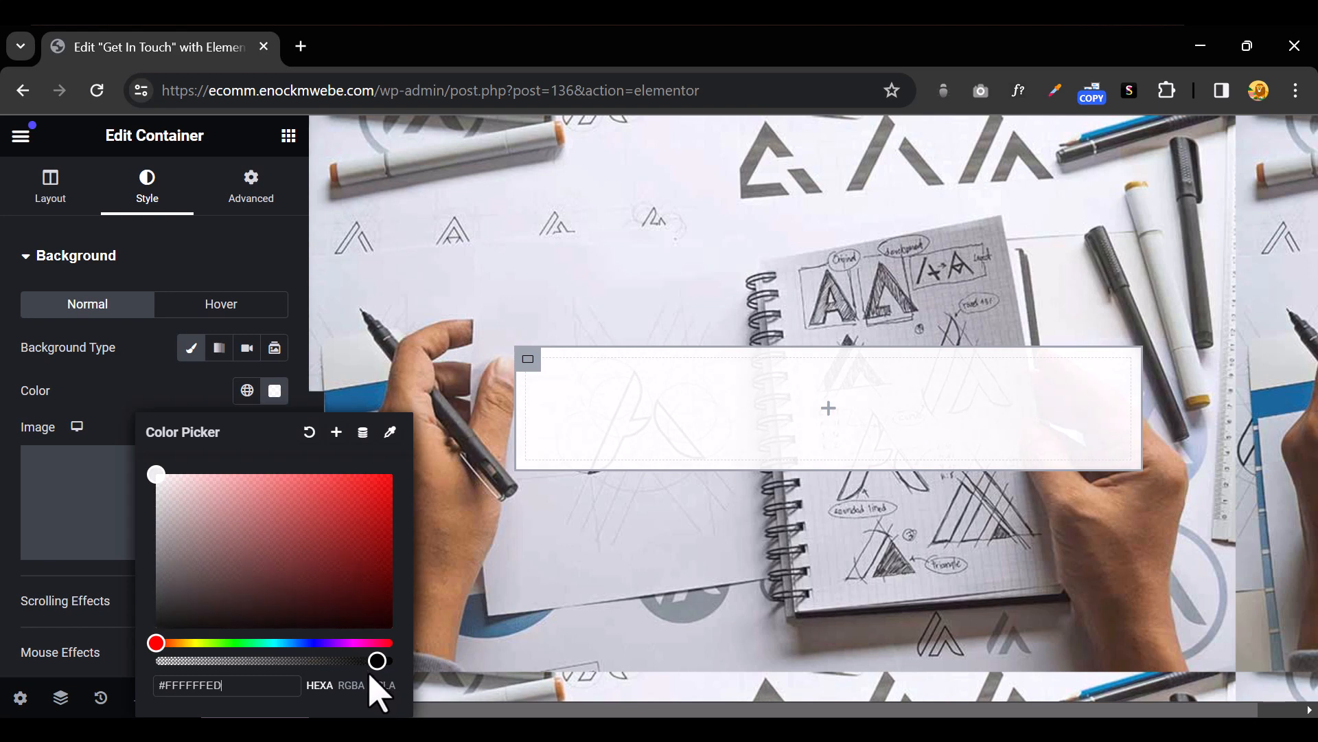
{"action": "left_click", "coordinate": [234, 244]}
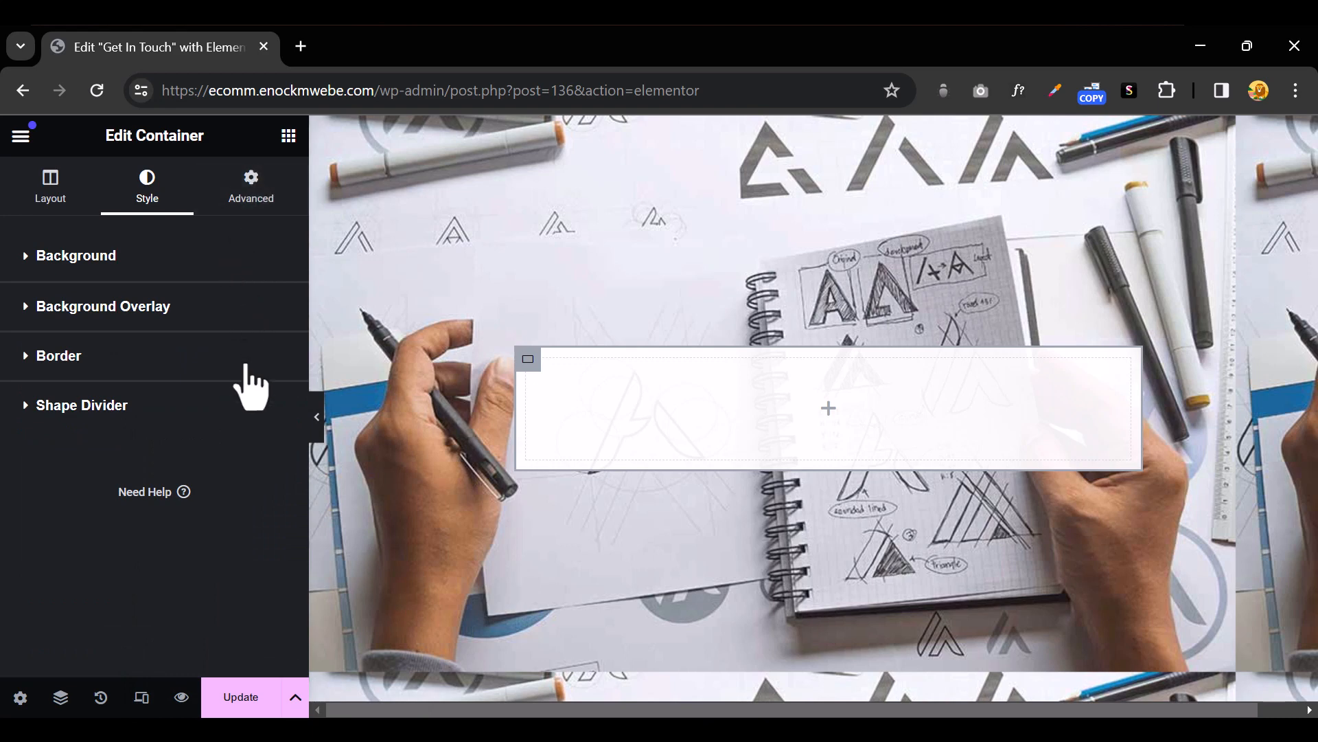
Search for 'form', drop the Form widget into the inner container and preview it
{"action": "left_click", "coordinate": [830, 412]}
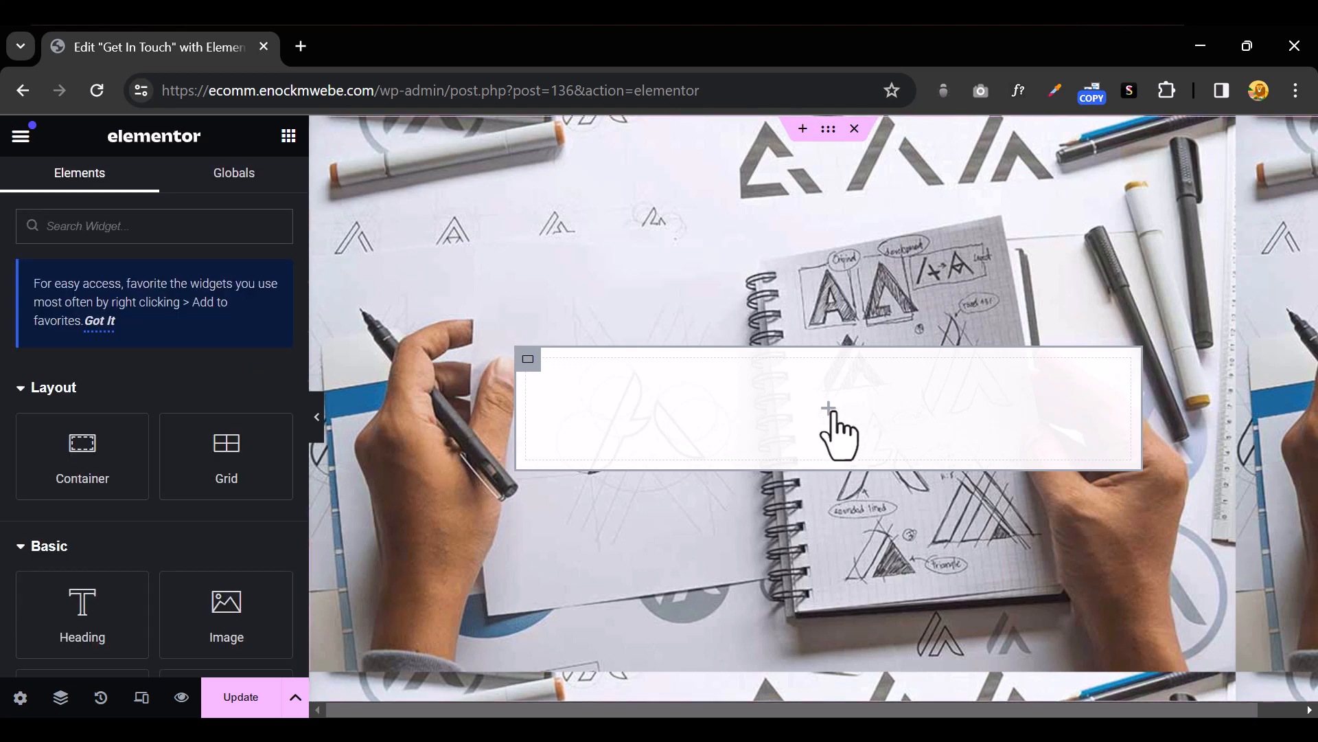
{"action": "type", "text": "form"}
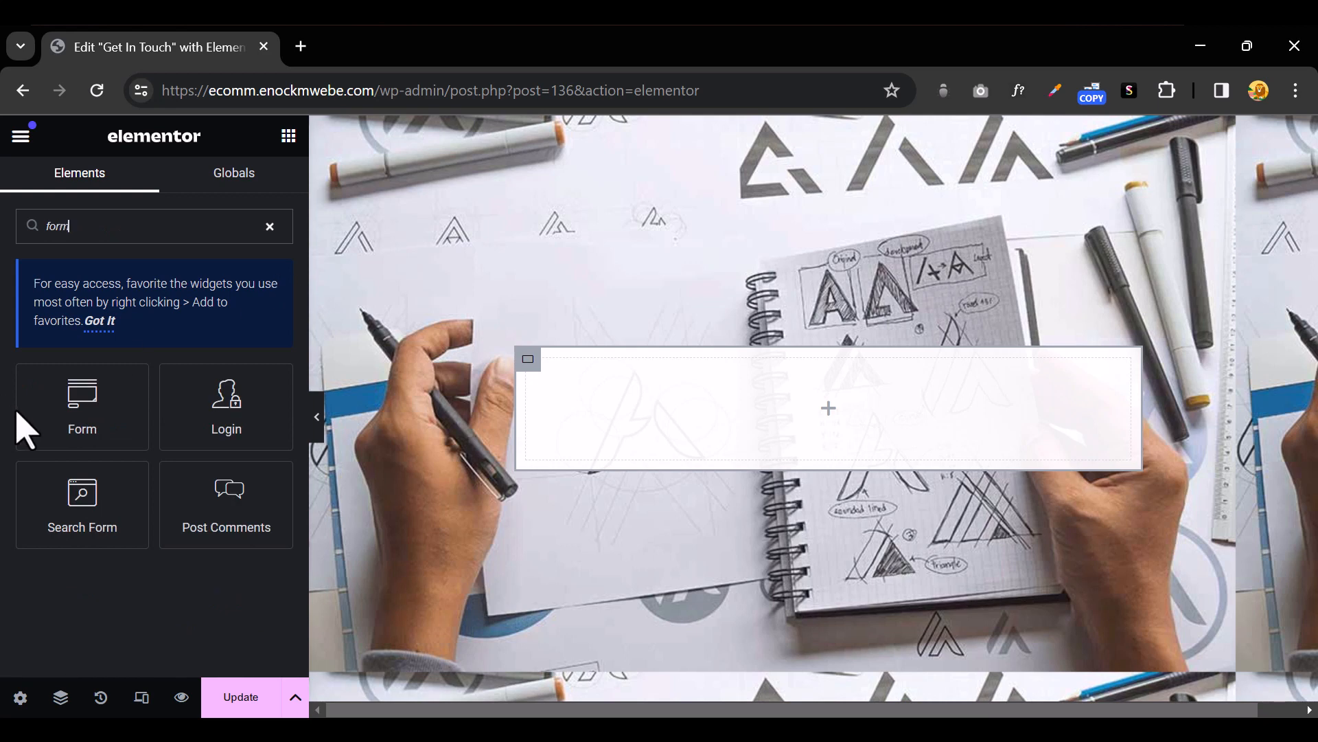
{"action": "left_click_drag", "start_coordinate": [28, 426], "coordinate": [820, 395]}
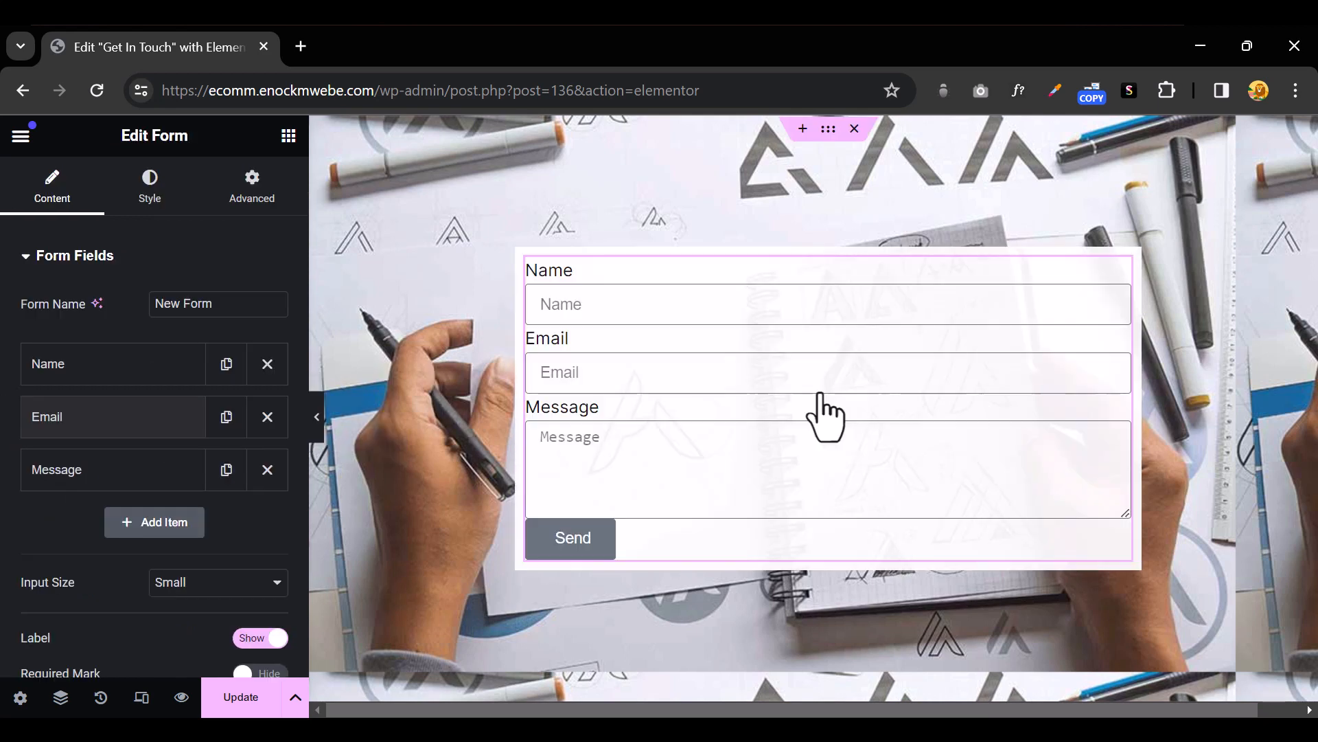
{"action": "left_click", "coordinate": [317, 429]}
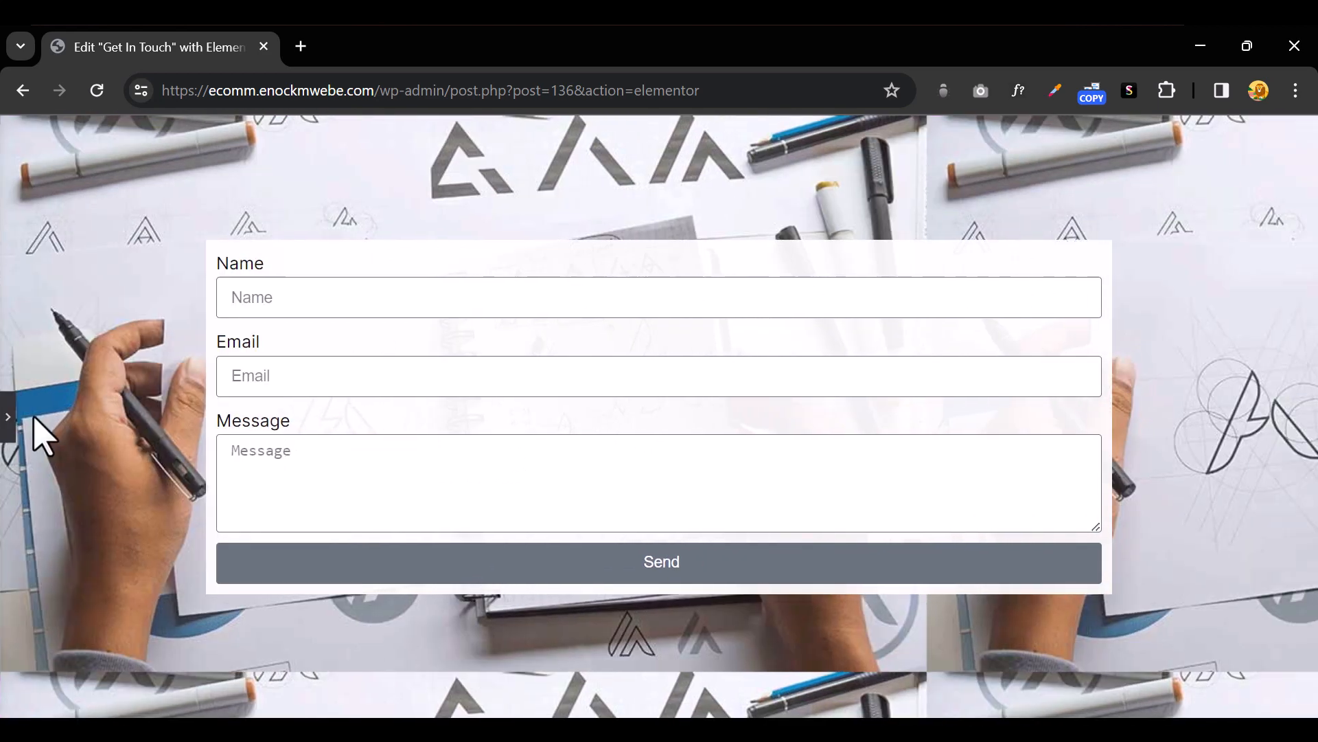
{"action": "left_click", "coordinate": [9, 433]}
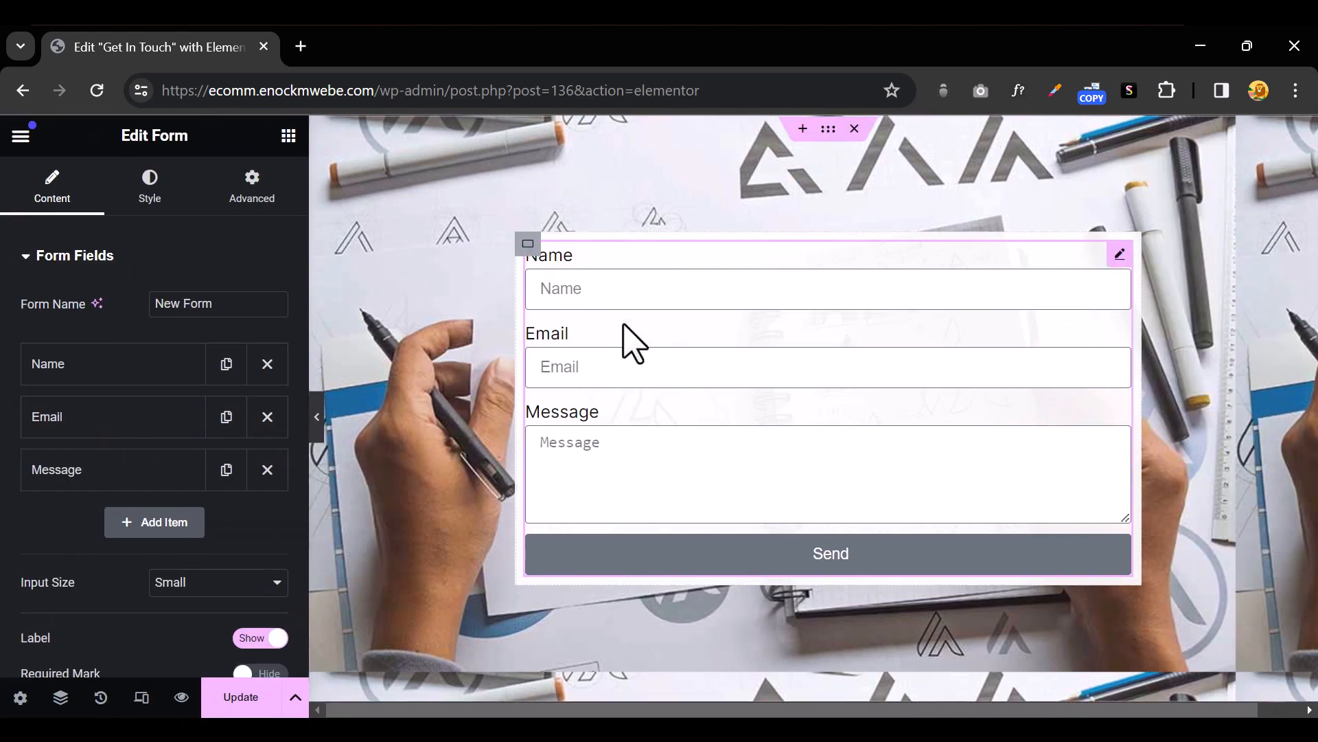
Select the inner form container and switch its width unit to %, narrowing it to about 64%
{"action": "left_click", "coordinate": [528, 245]}
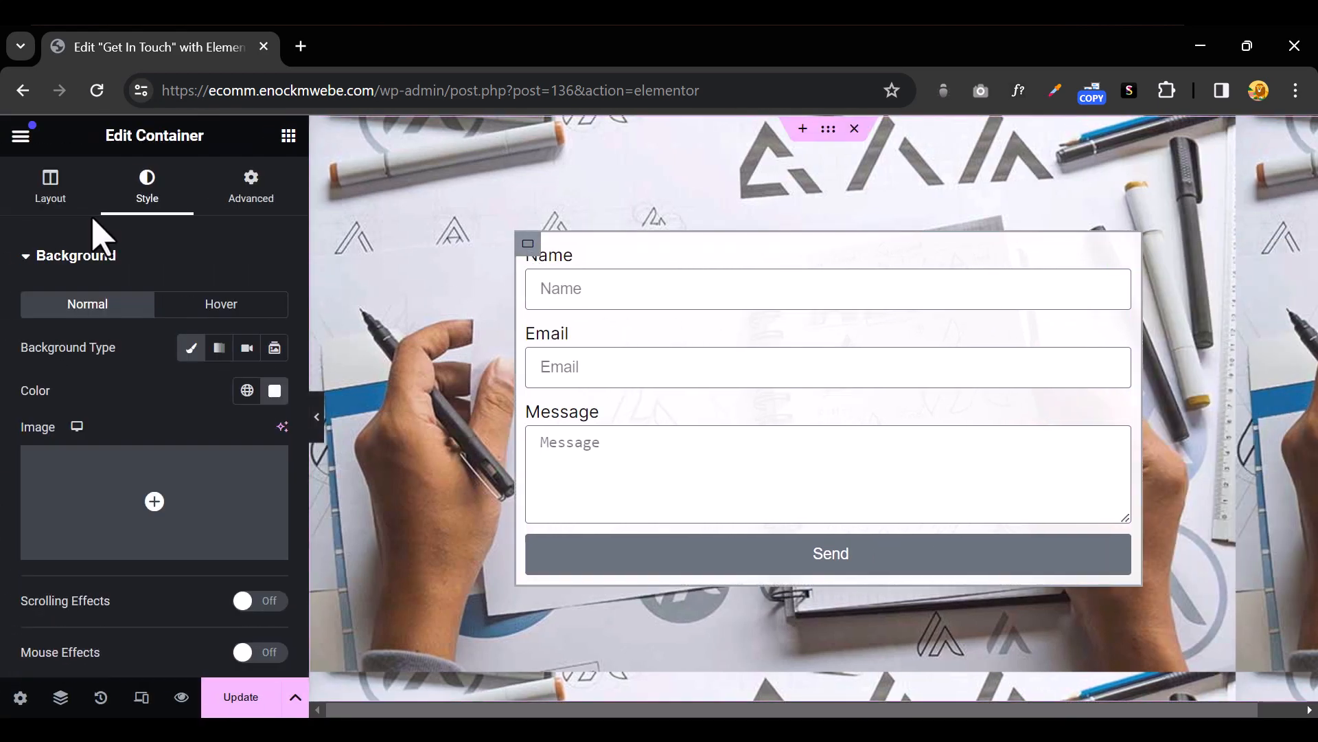
{"action": "left_click", "coordinate": [61, 199]}
{"action": "left_click", "coordinate": [258, 361]}
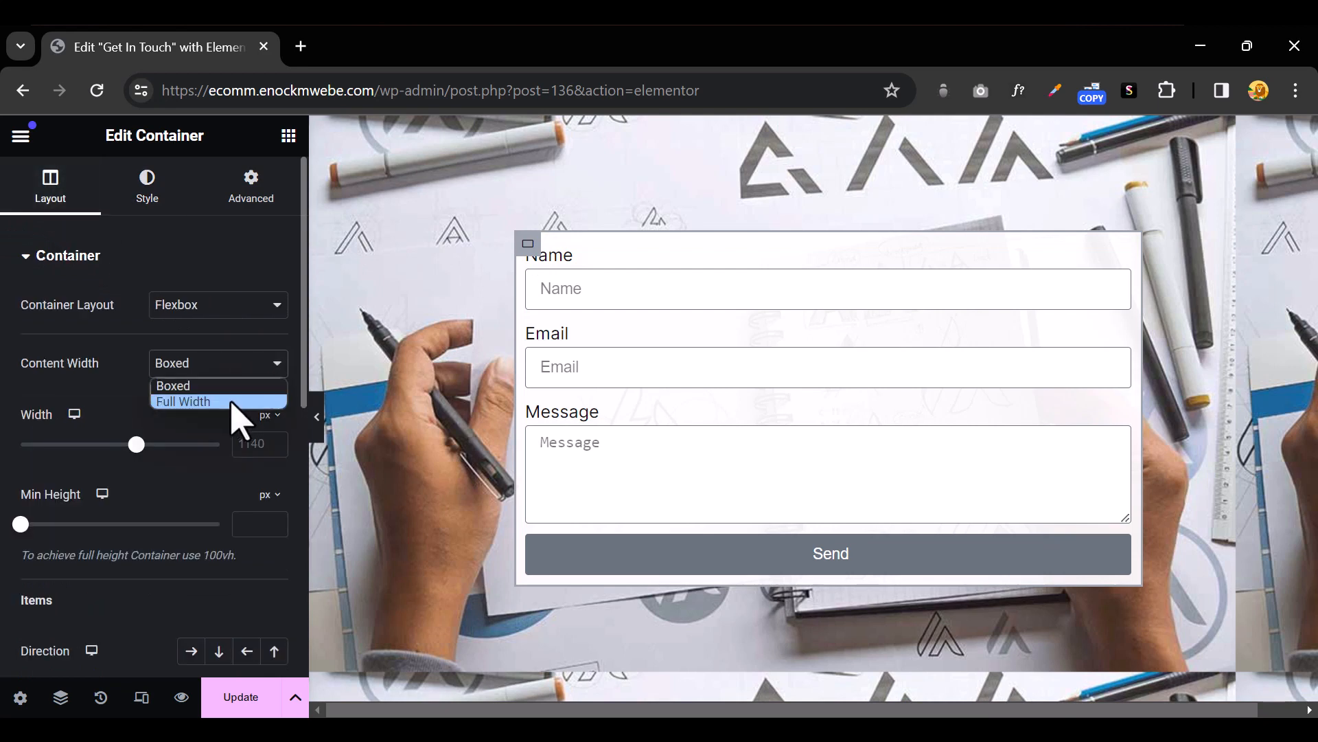
{"action": "left_click", "coordinate": [232, 403]}
{"action": "left_click", "coordinate": [227, 374]}
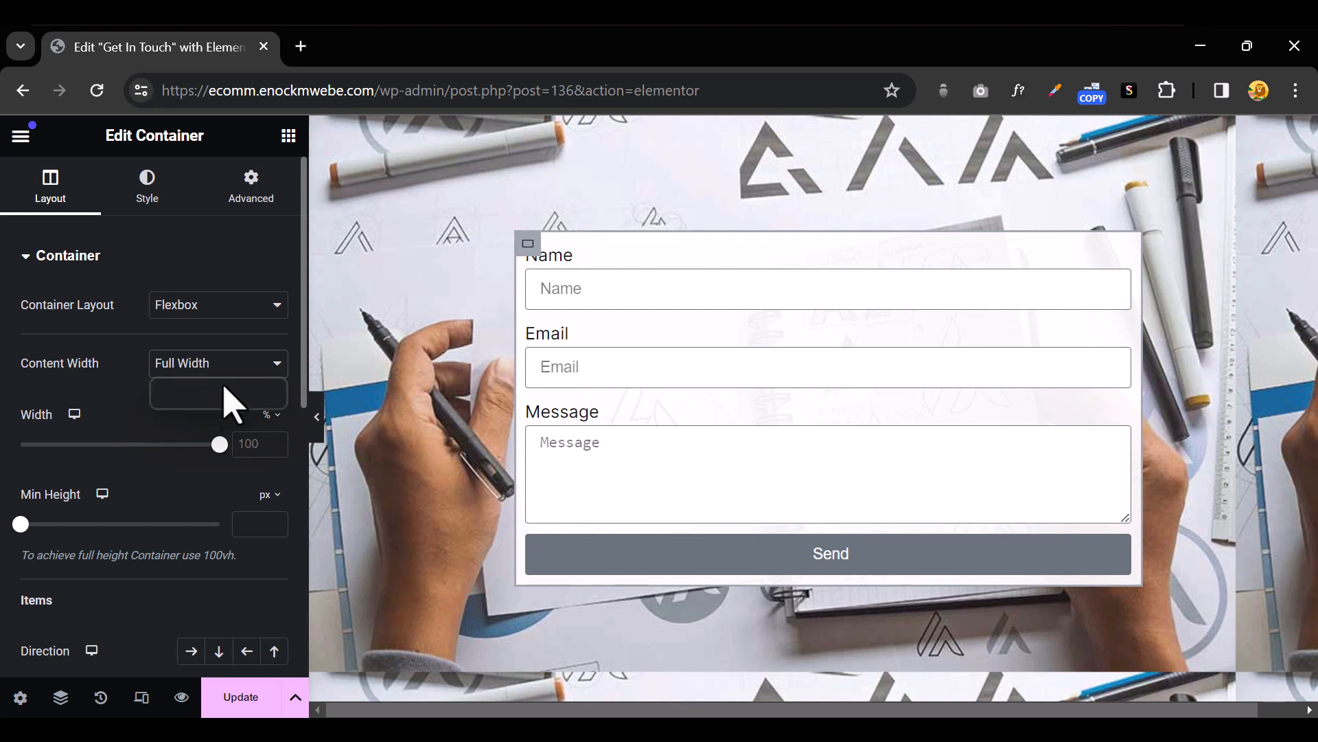
{"action": "left_click", "coordinate": [220, 386]}
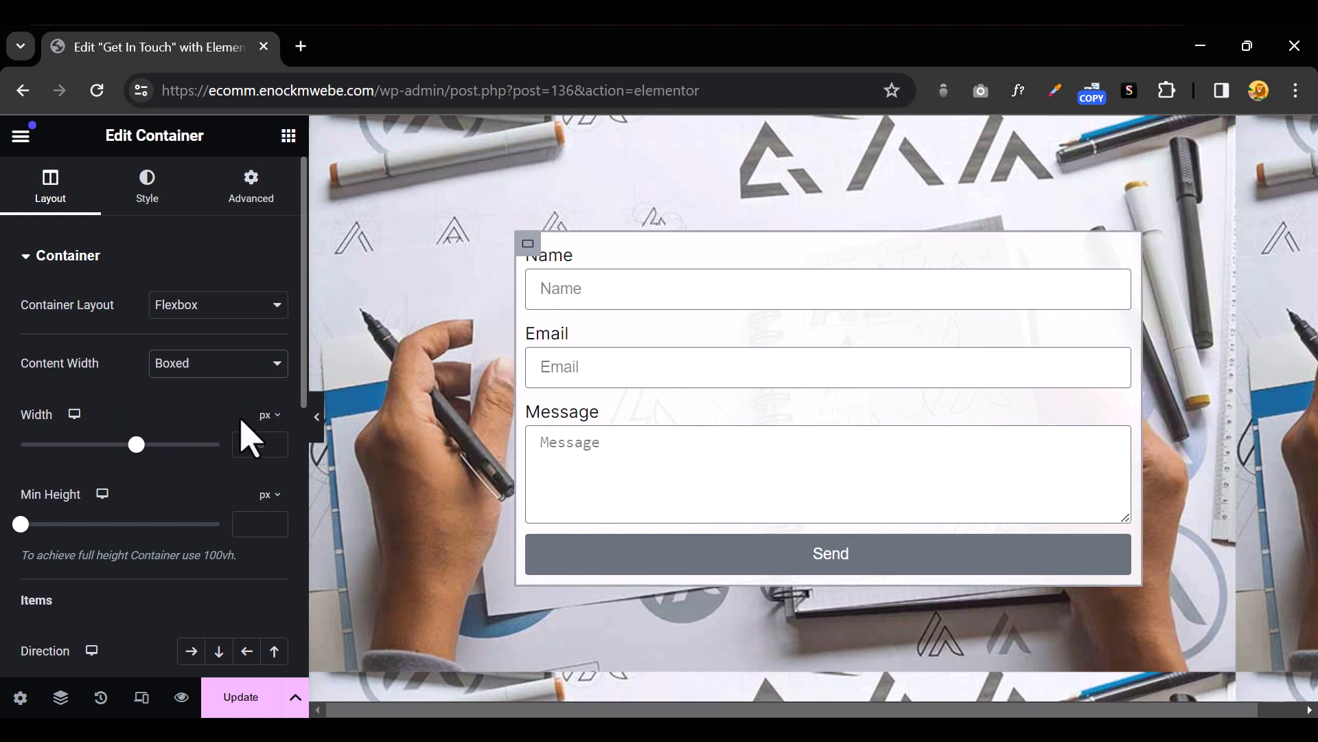
{"action": "left_click", "coordinate": [274, 427]}
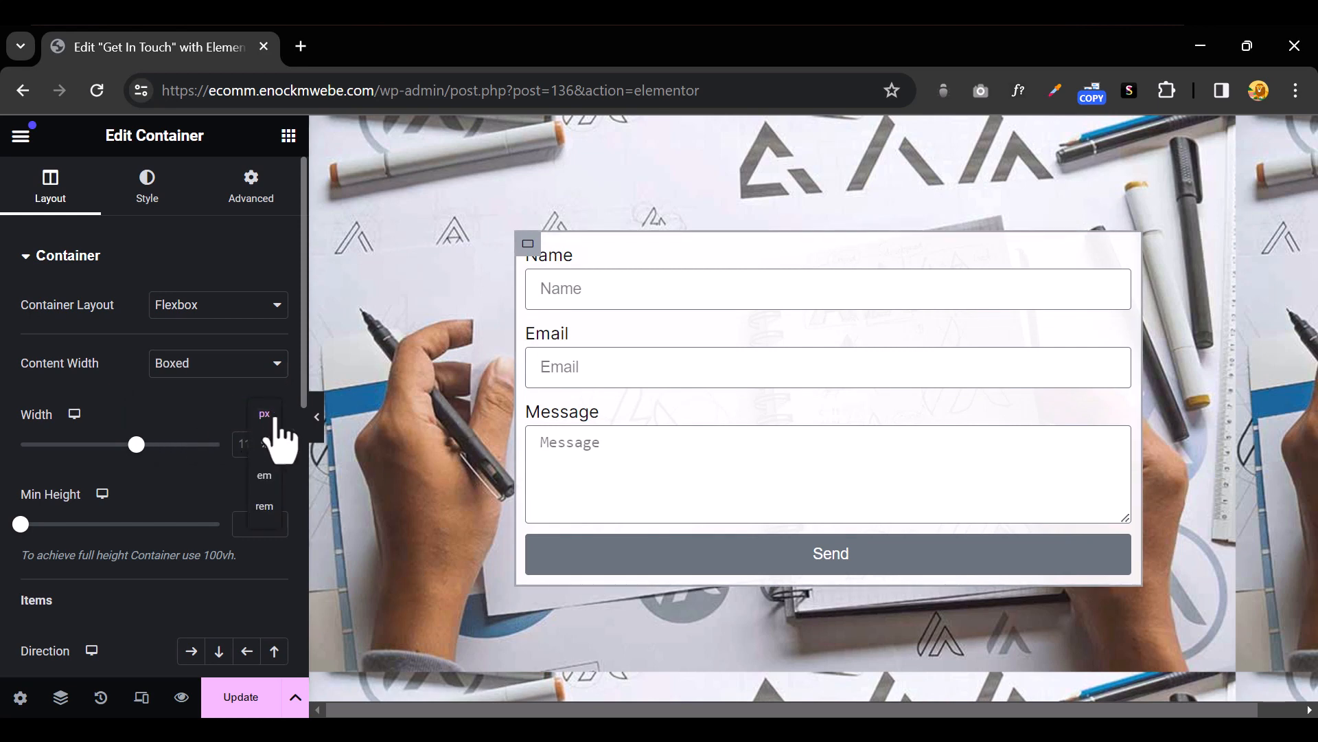
{"action": "left_click", "coordinate": [250, 469]}
{"action": "left_click_drag", "start_coordinate": [218, 446], "coordinate": [148, 448]}
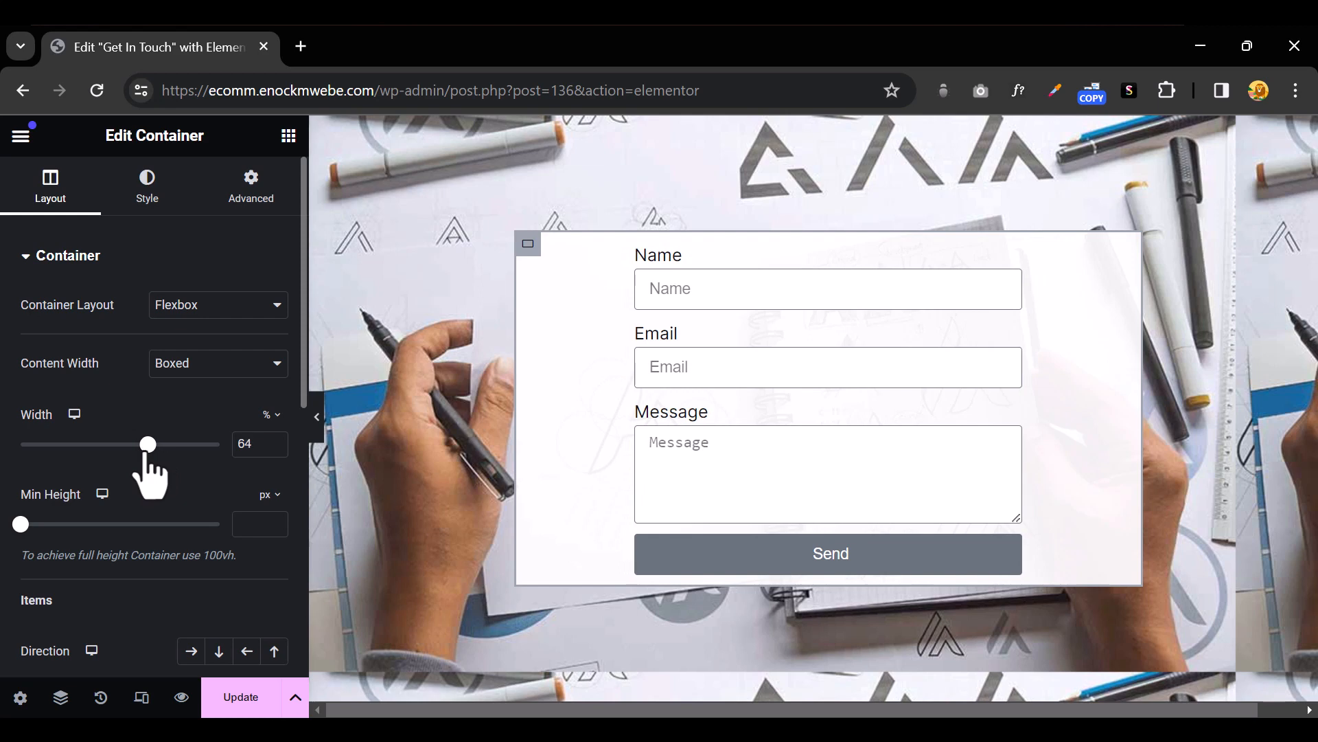
Set the container's content width to Full Width and adjust its width to 65%, previewing the result
{"action": "left_click", "coordinate": [317, 420]}
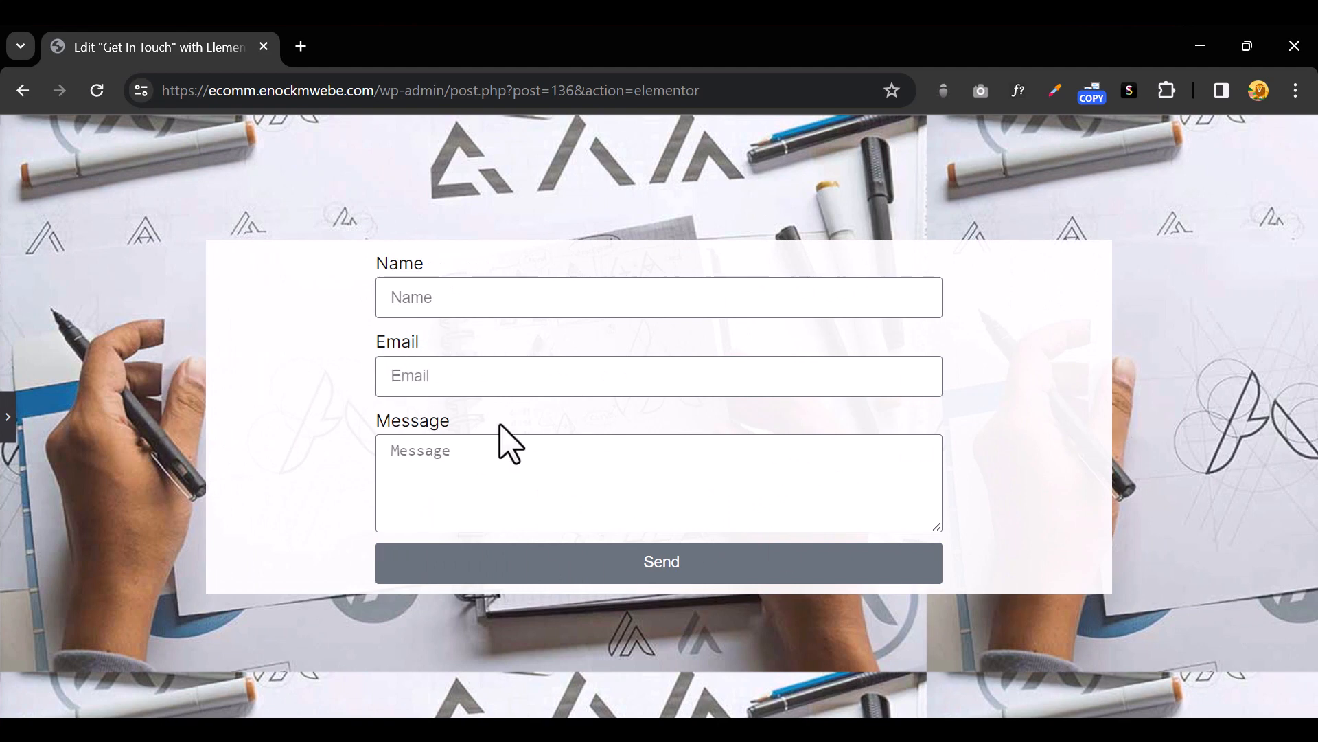
{"action": "left_click", "coordinate": [9, 439]}
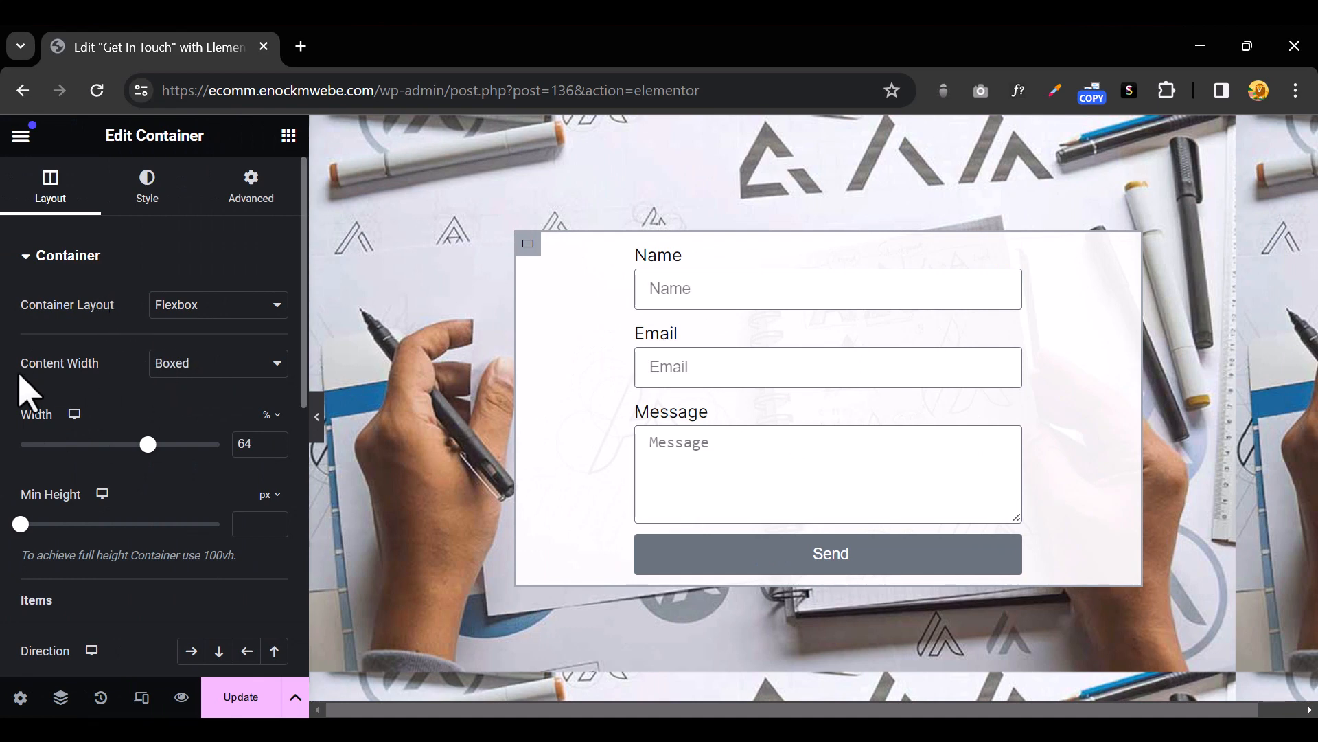
{"action": "left_click", "coordinate": [202, 371]}
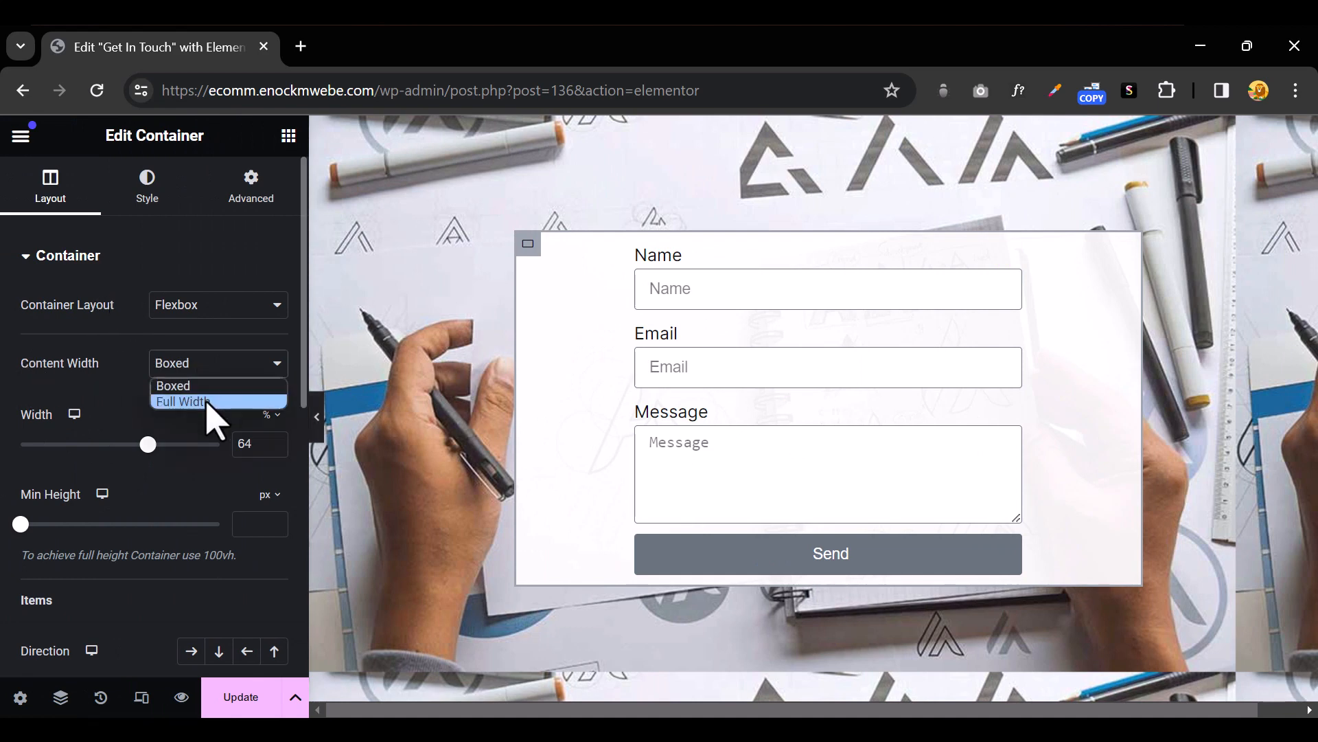
{"action": "left_click", "coordinate": [209, 402]}
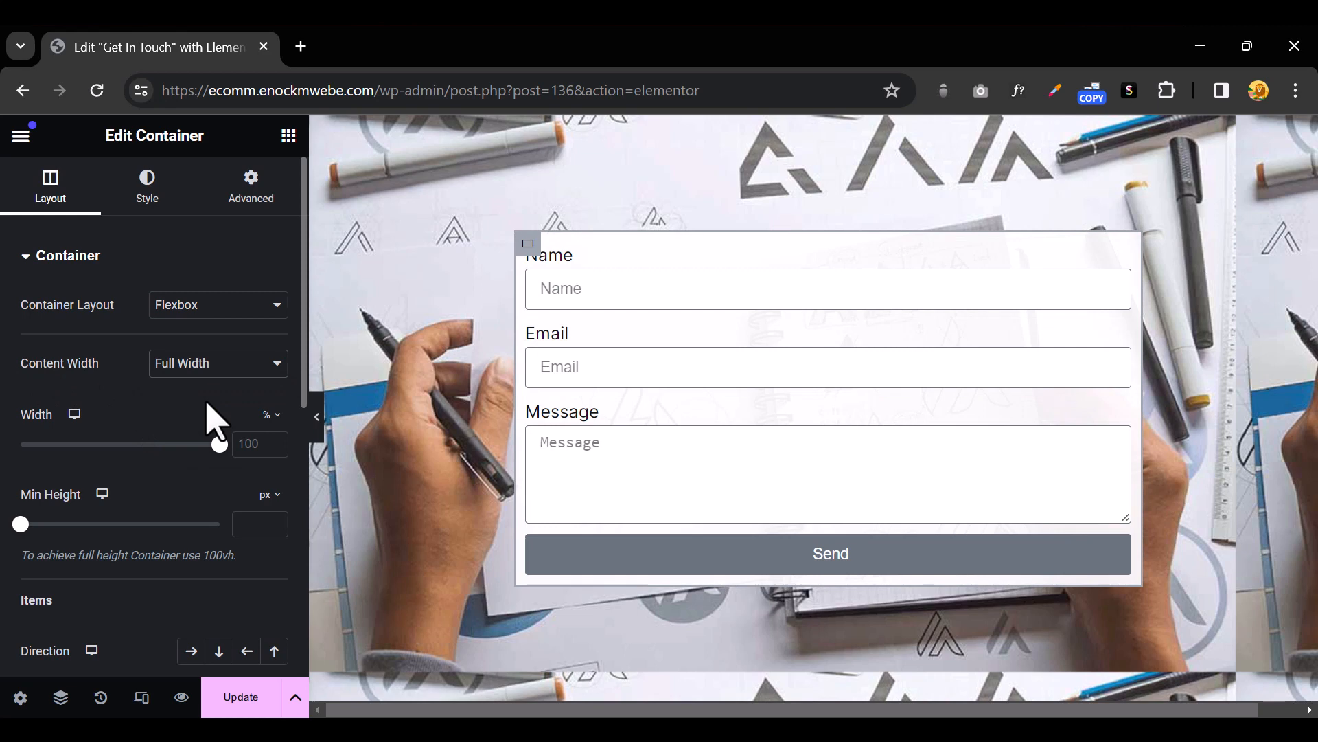
{"action": "left_click", "coordinate": [317, 416]}
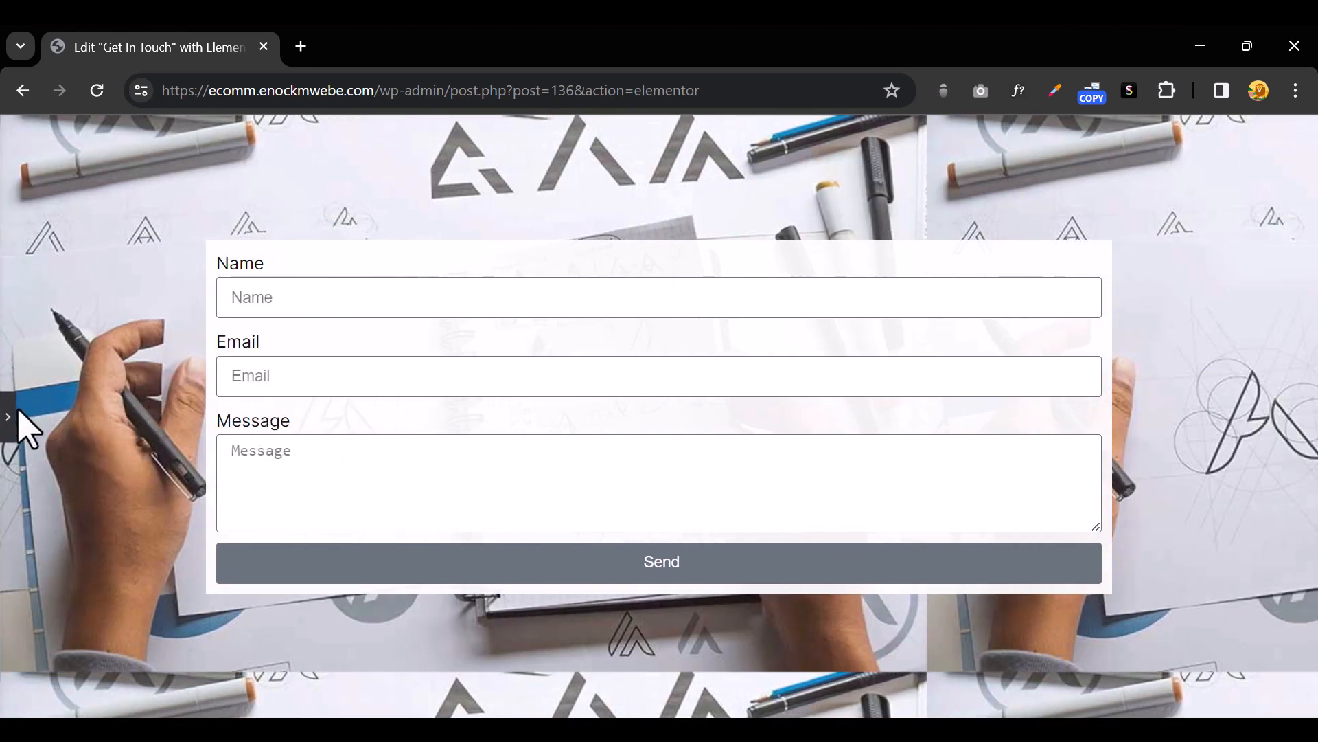
{"action": "left_click", "coordinate": [9, 416]}
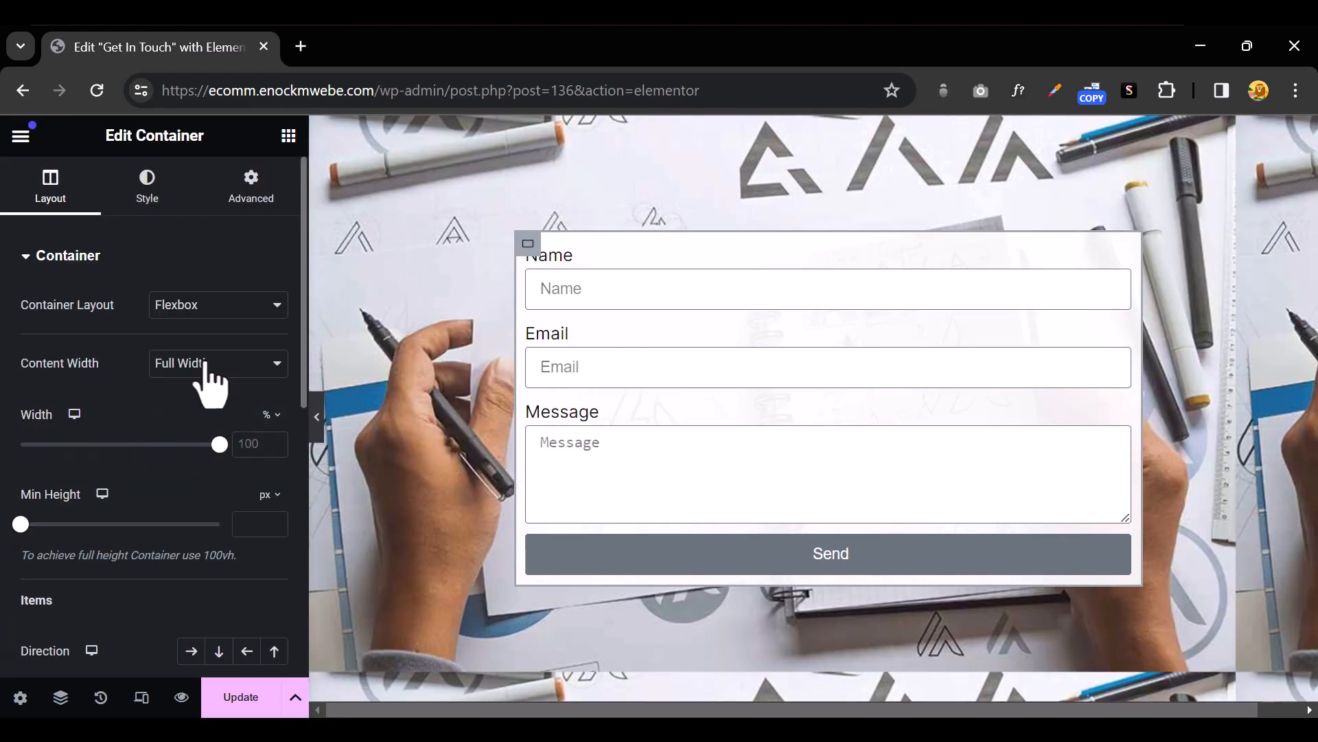
{"action": "left_click_drag", "start_coordinate": [219, 445], "coordinate": [150, 443]}
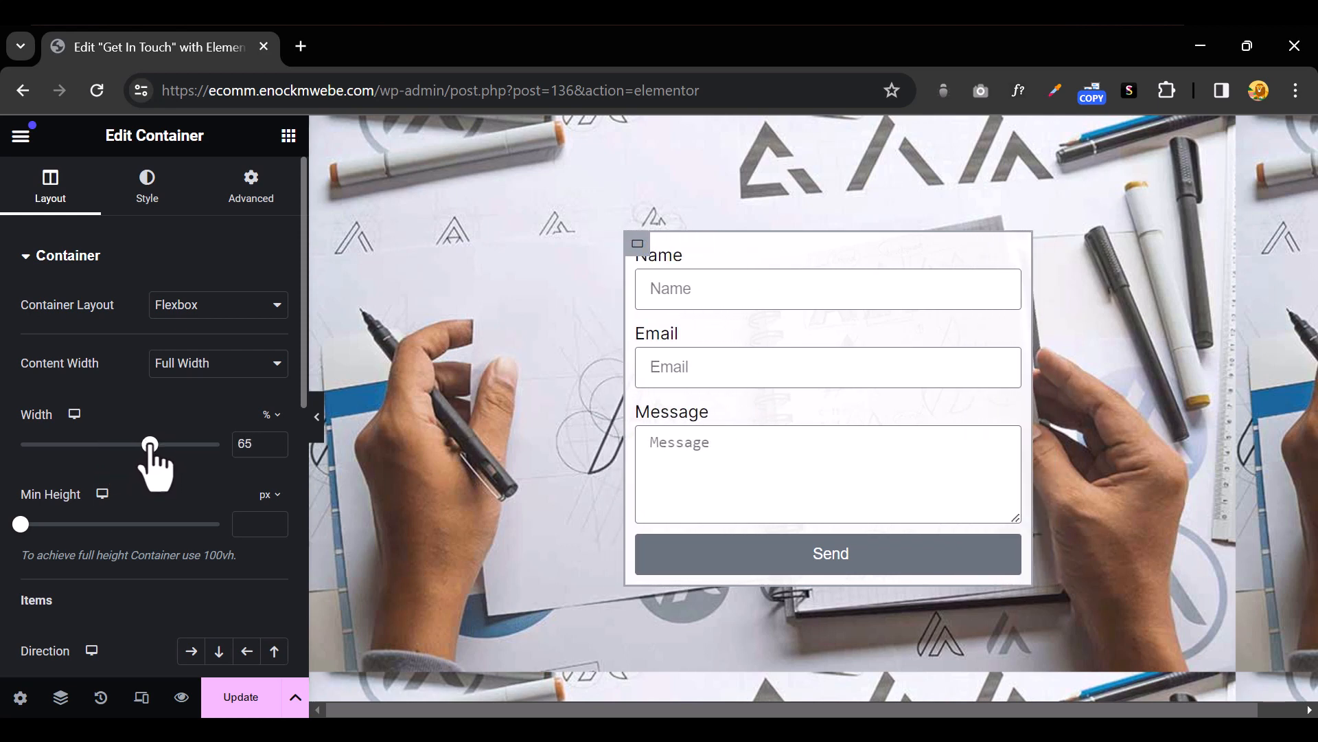
{"action": "left_click", "coordinate": [318, 420]}
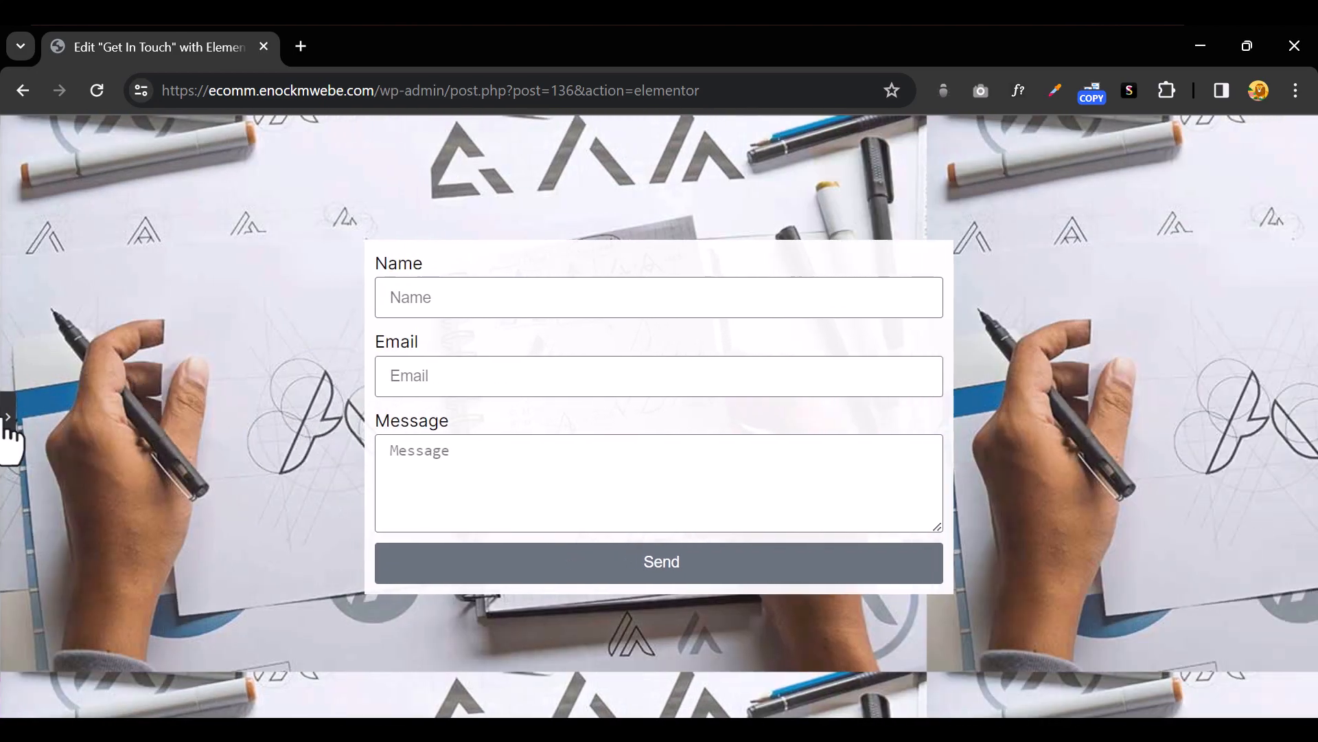
{"action": "left_click", "coordinate": [8, 417]}
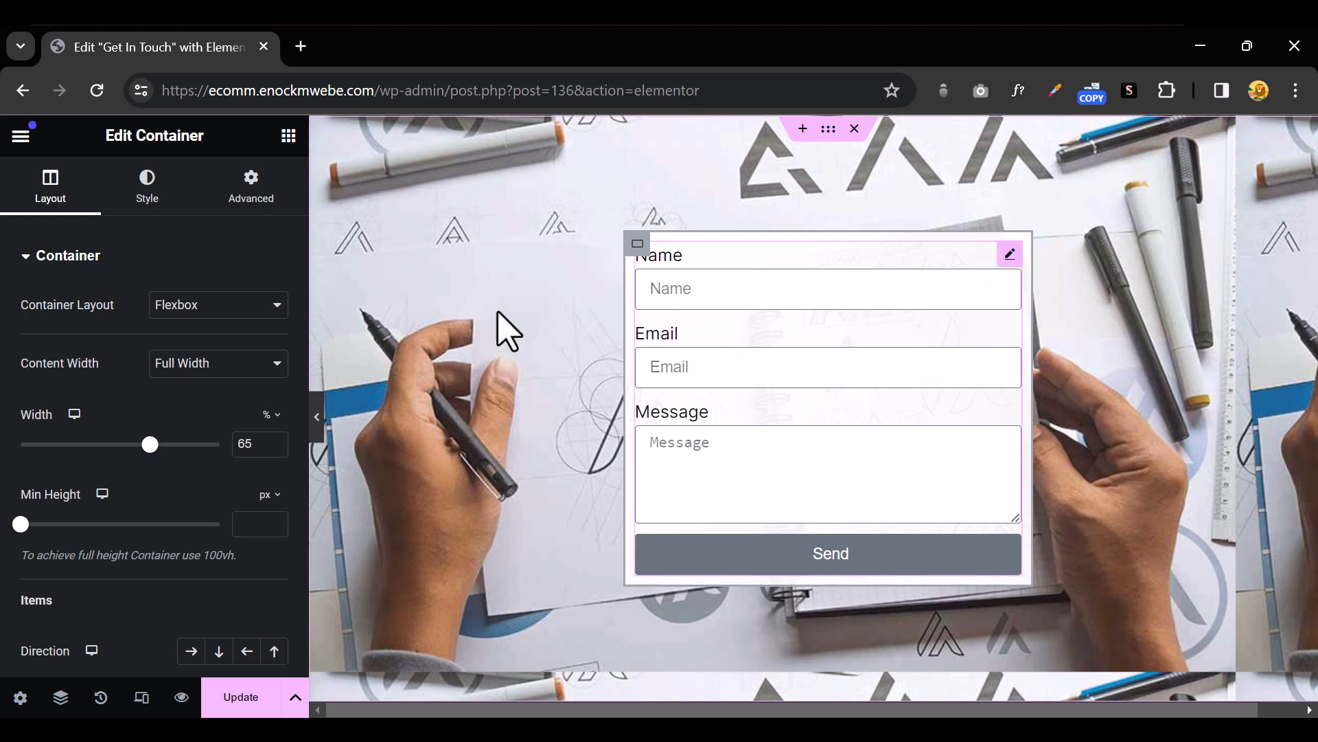
Drag a Heading widget above the form's Name field and retitle it 'Get In Touch'
{"action": "left_click", "coordinate": [289, 136]}
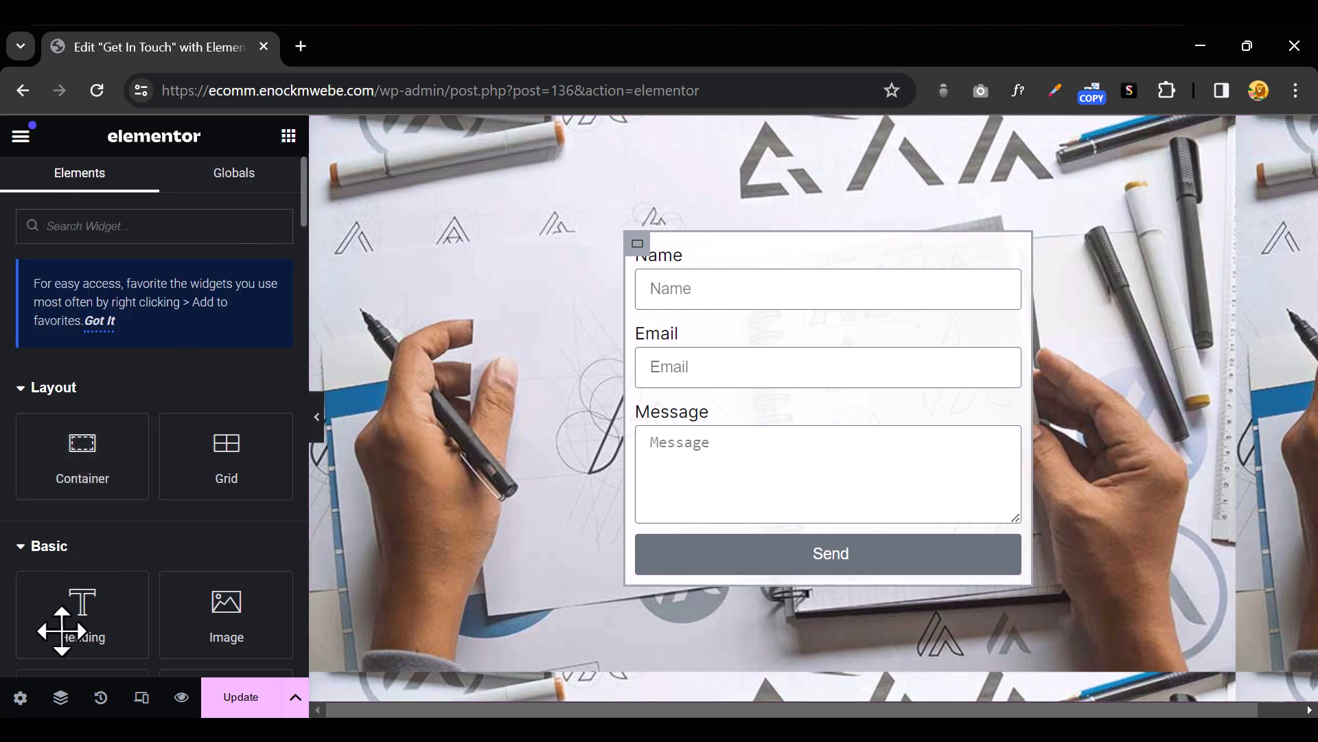
{"action": "left_click_drag", "start_coordinate": [61, 621], "coordinate": [797, 248]}
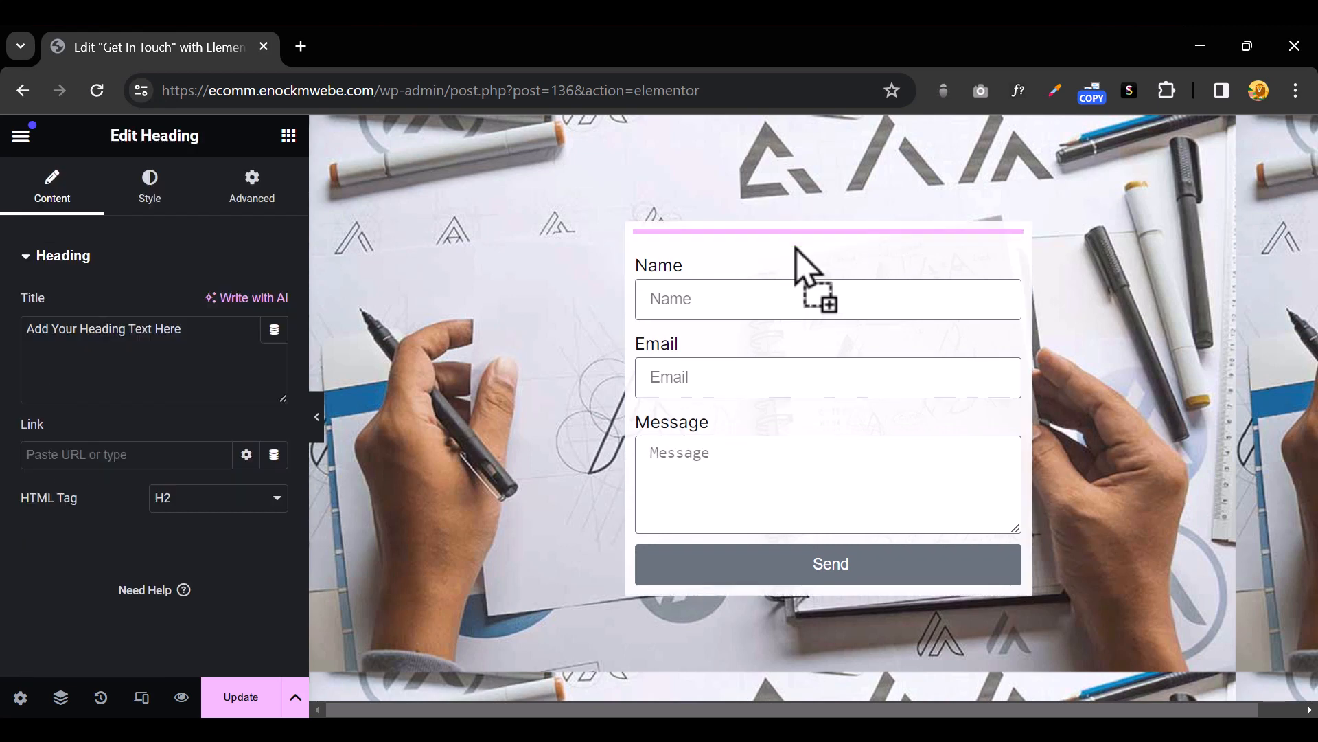
{"action": "triple_click", "coordinate": [71, 330]}
{"action": "type", "text": "Get In Touch"}
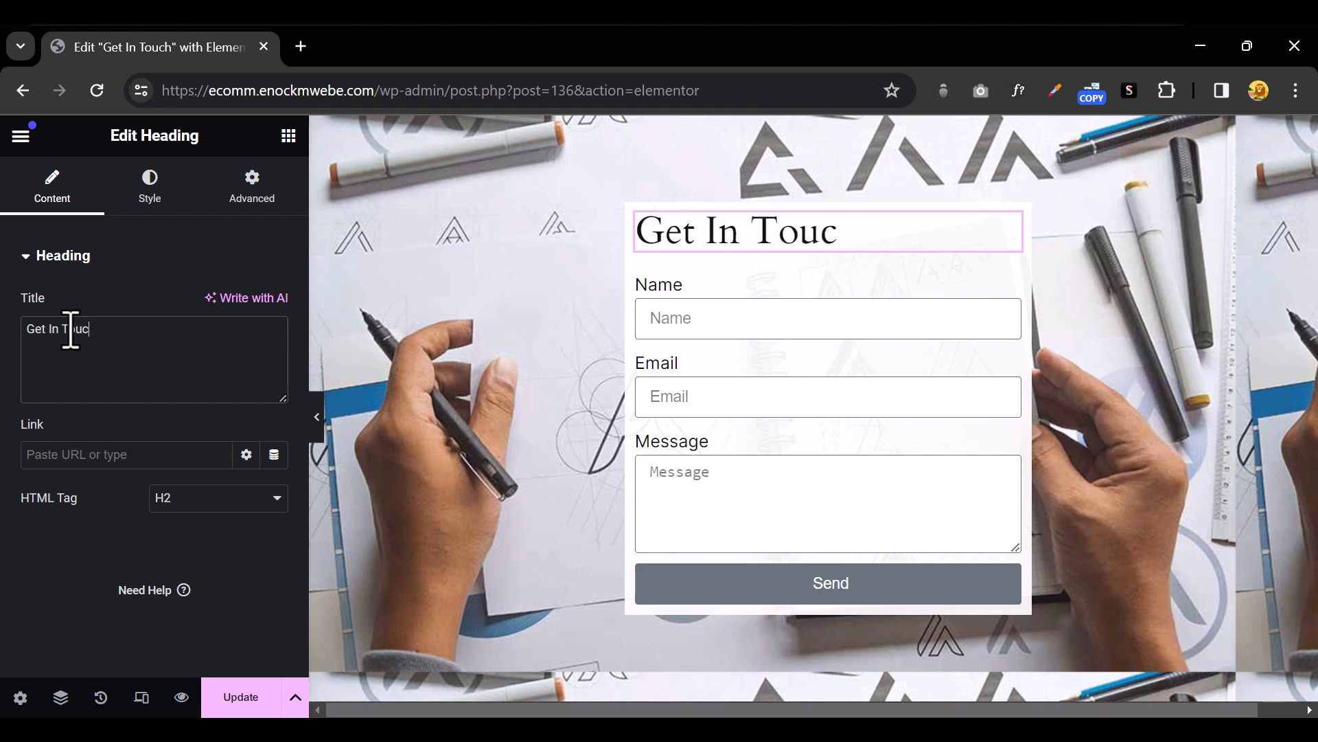
{"action": "left_click", "coordinate": [149, 189]}
Centre the Get In Touch heading and set it in Quicksand, size 31, weight 500 (Medium)
{"action": "left_click", "coordinate": [219, 305]}
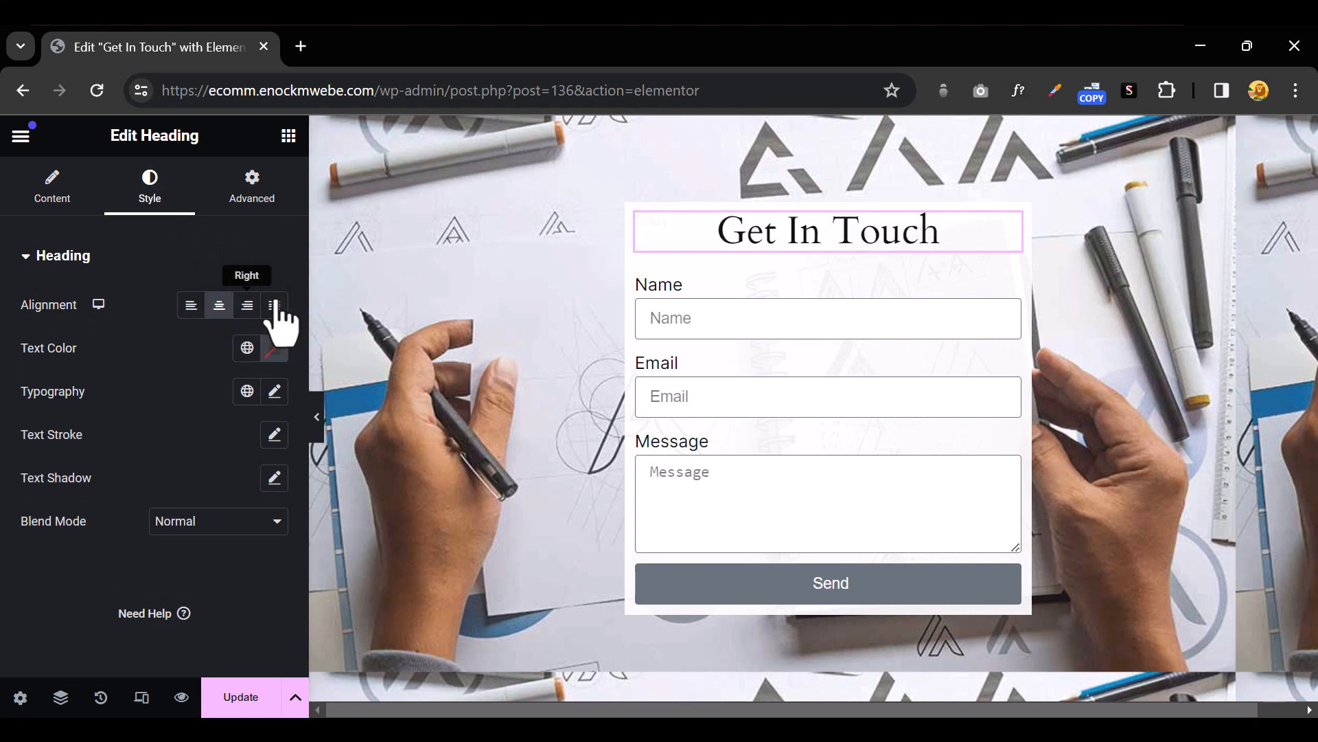
{"action": "left_click", "coordinate": [276, 393]}
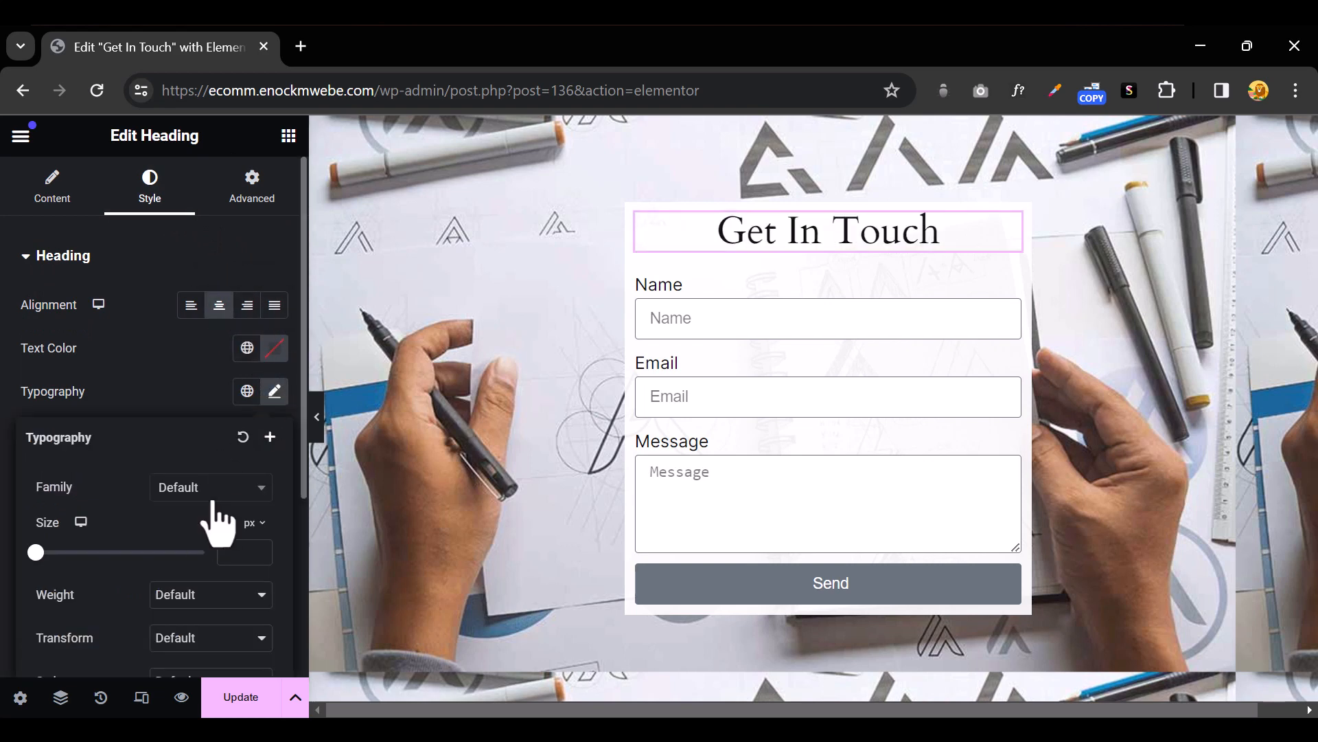
{"action": "left_click", "coordinate": [214, 499]}
{"action": "type", "text": "quid"}
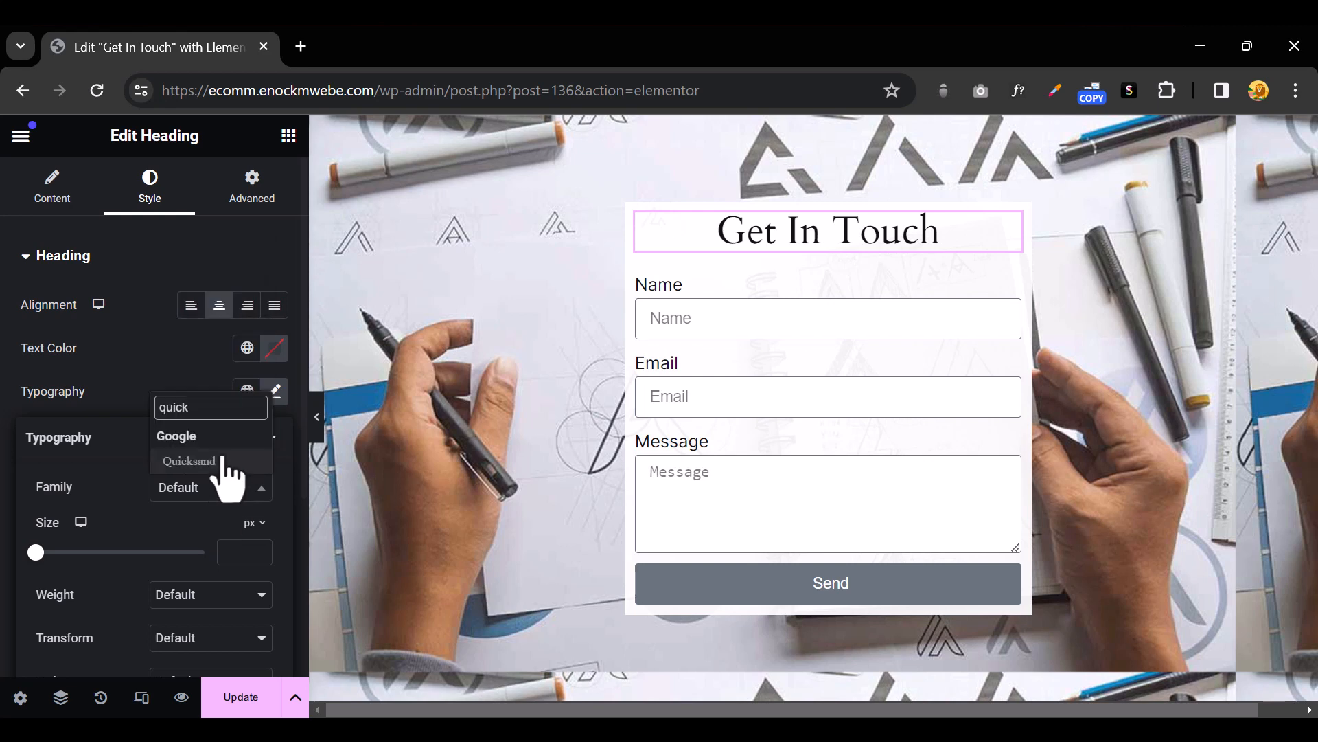
{"action": "left_click", "coordinate": [221, 464]}
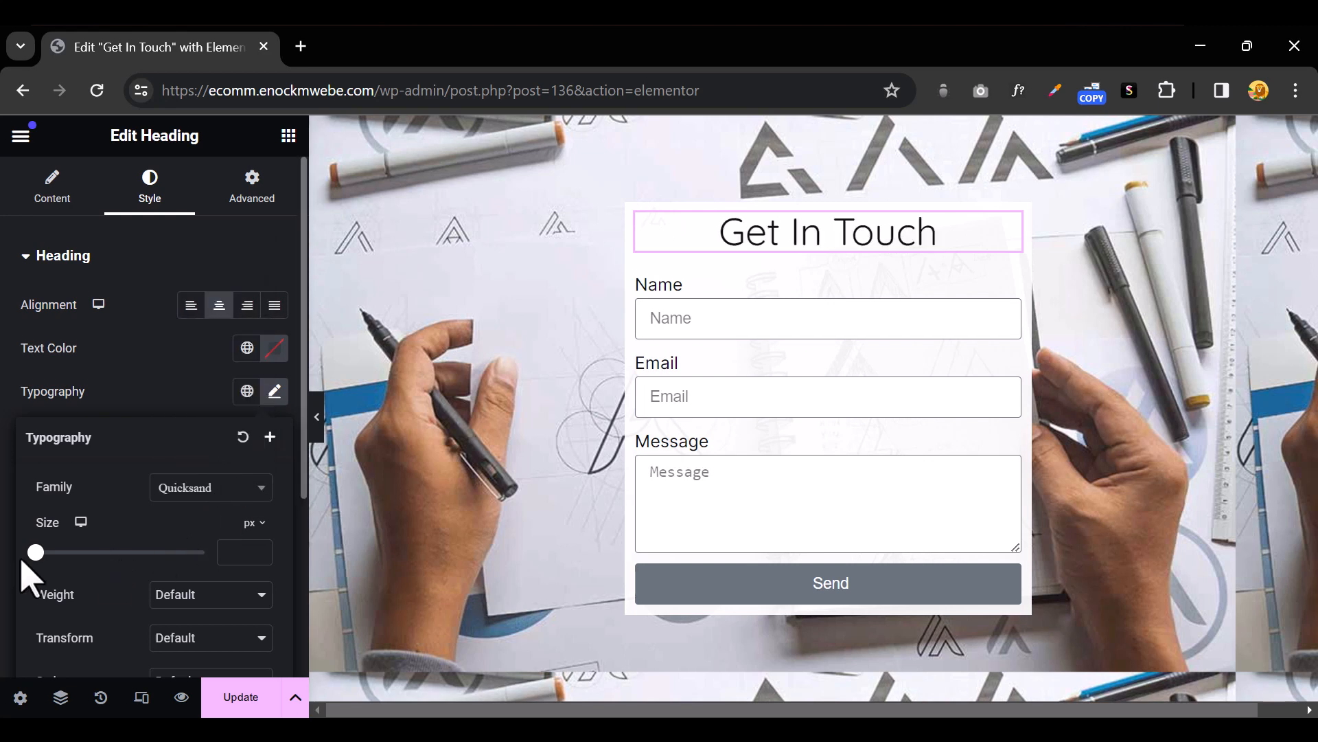
{"action": "left_click_drag", "start_coordinate": [36, 555], "coordinate": [61, 555]}
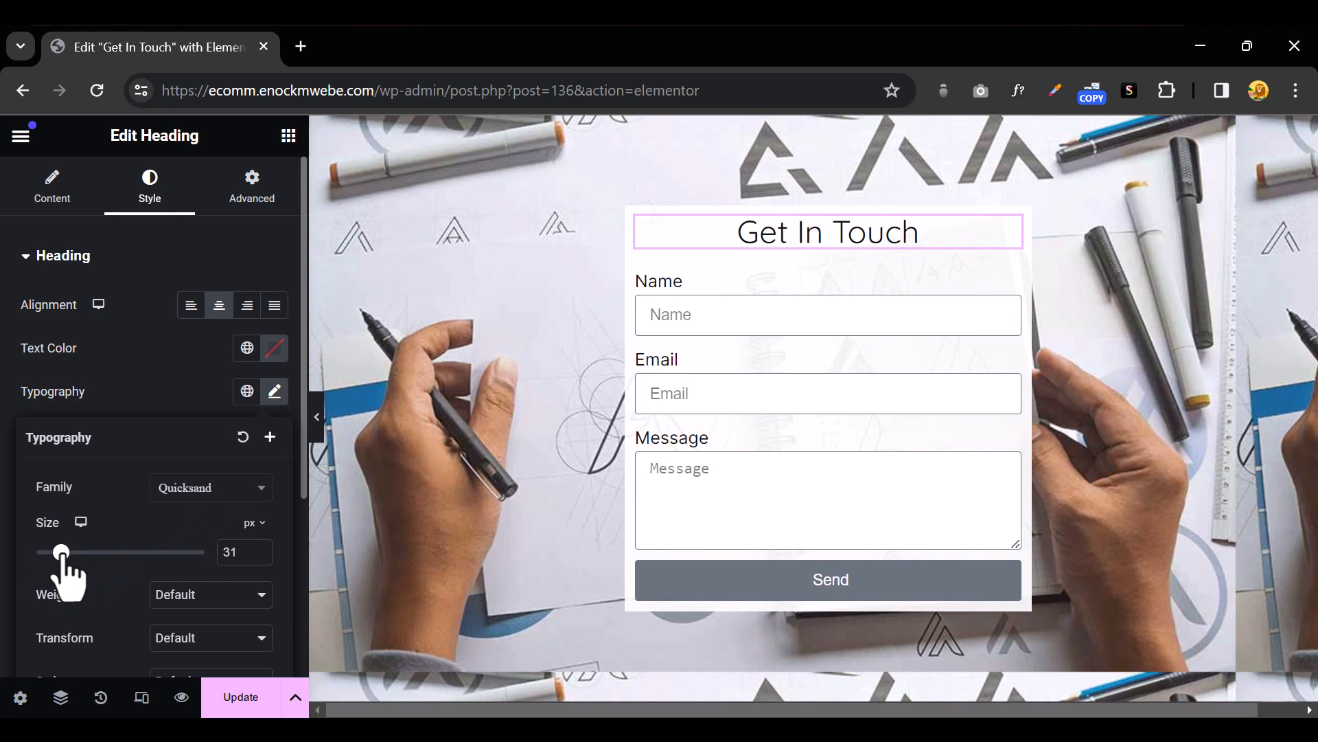
{"action": "scroll", "coordinate": [144, 556], "scroll_direction": "down", "scroll_amount": 2}
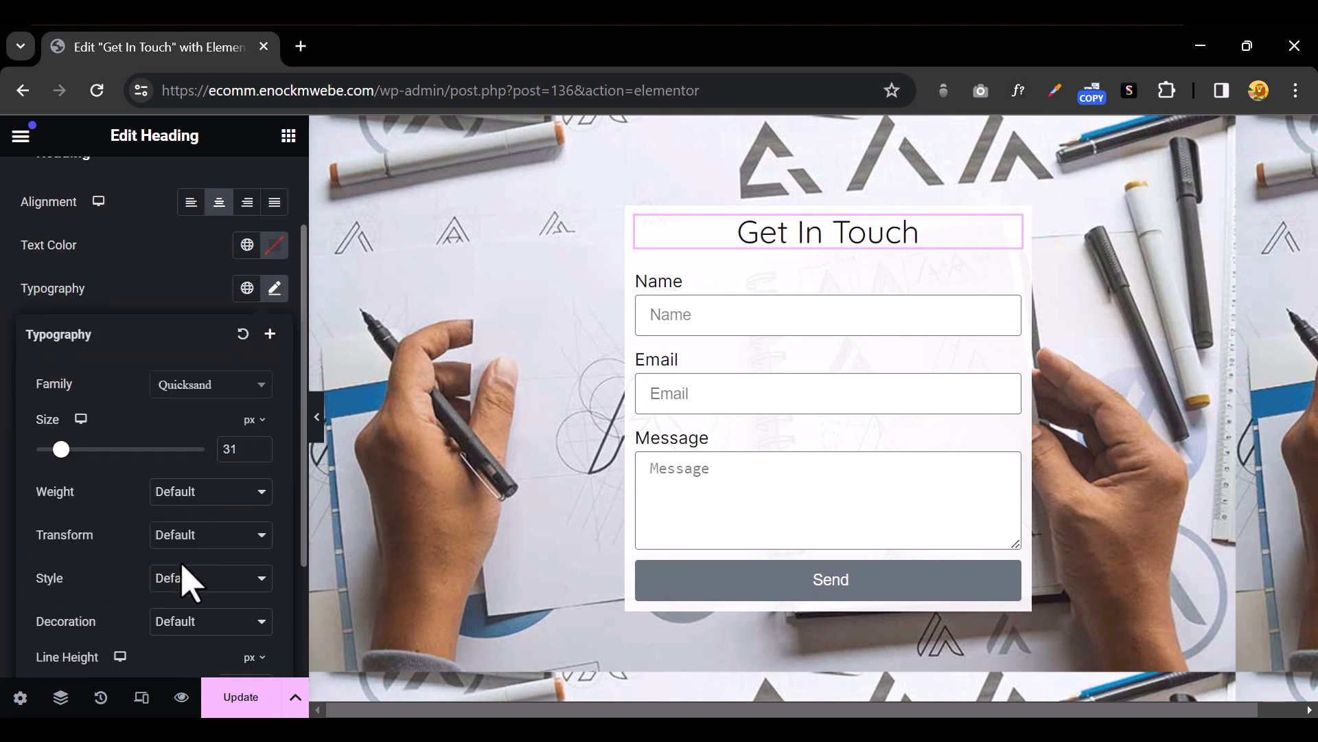
{"action": "left_click", "coordinate": [208, 496]}
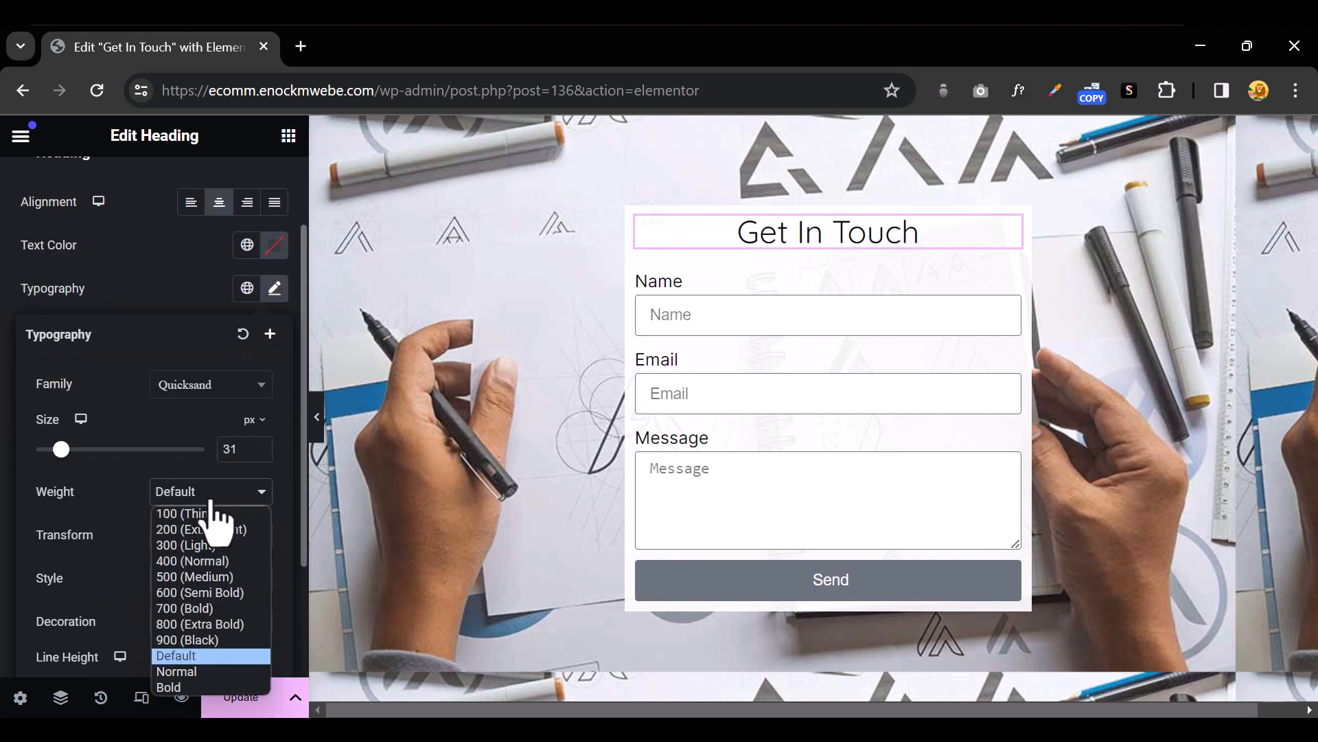
{"action": "left_click", "coordinate": [218, 594]}
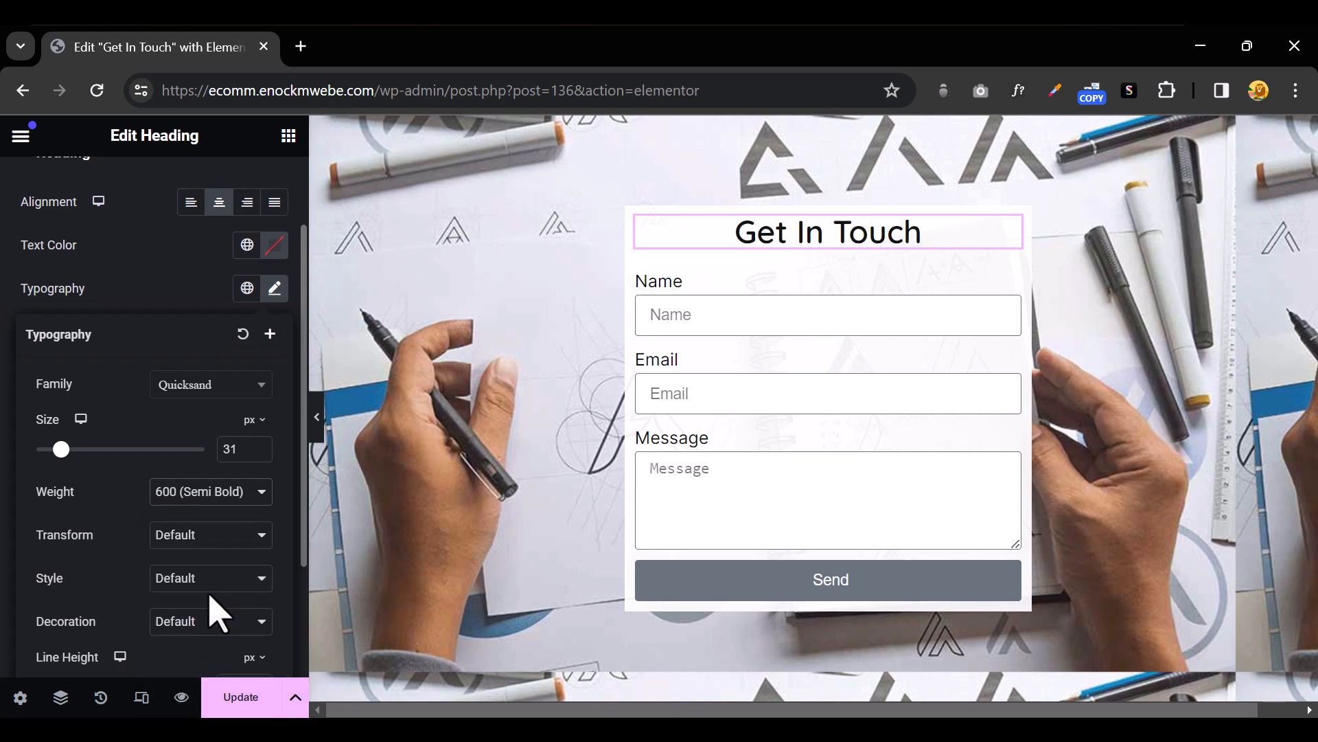
{"action": "left_click", "coordinate": [213, 496]}
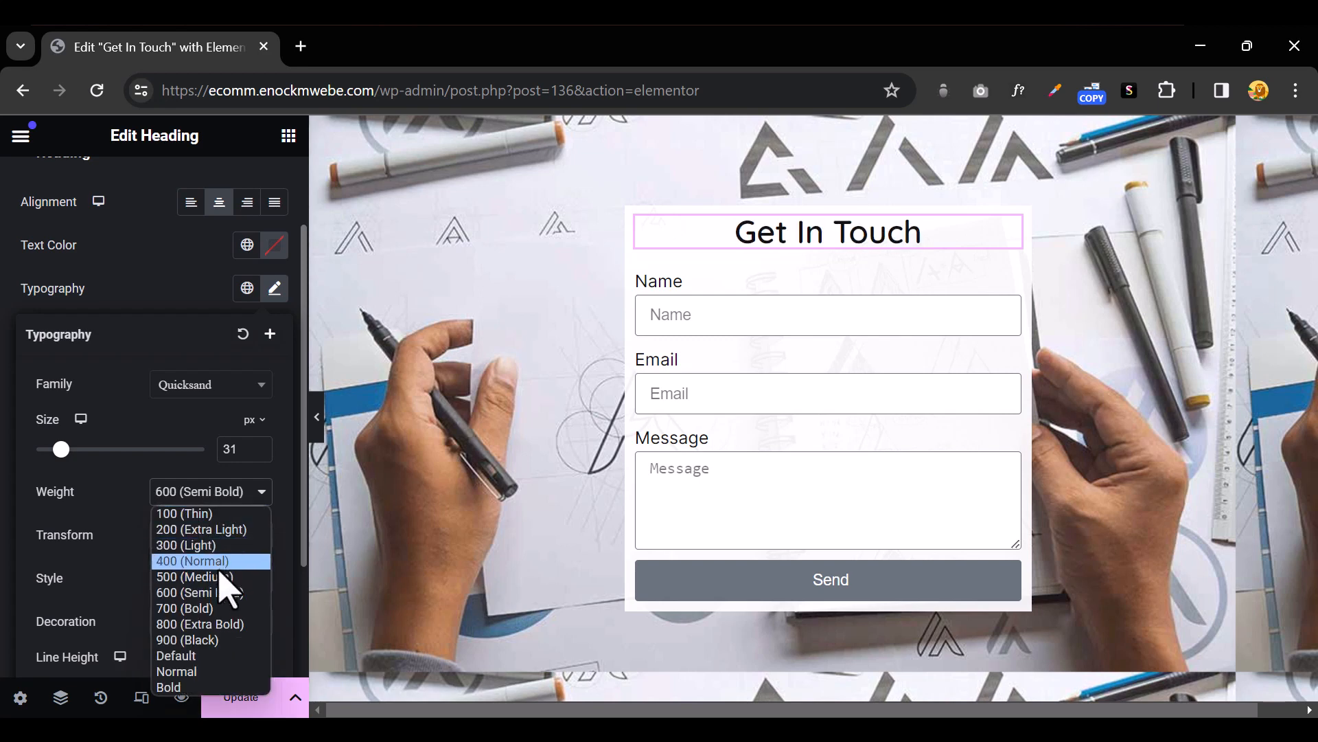
{"action": "left_click", "coordinate": [225, 591]}
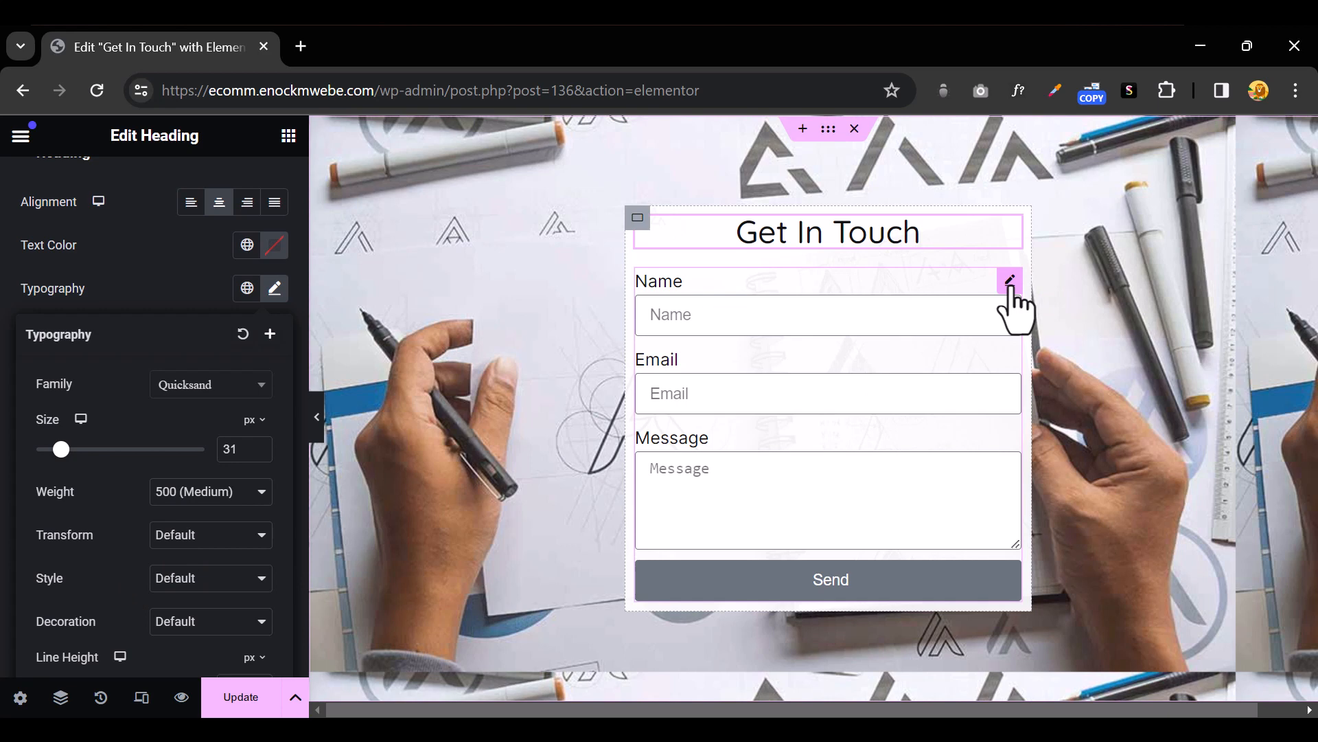
Delete the Name and Message fields from the contact form, leaving only Email
{"action": "left_click", "coordinate": [1010, 281]}
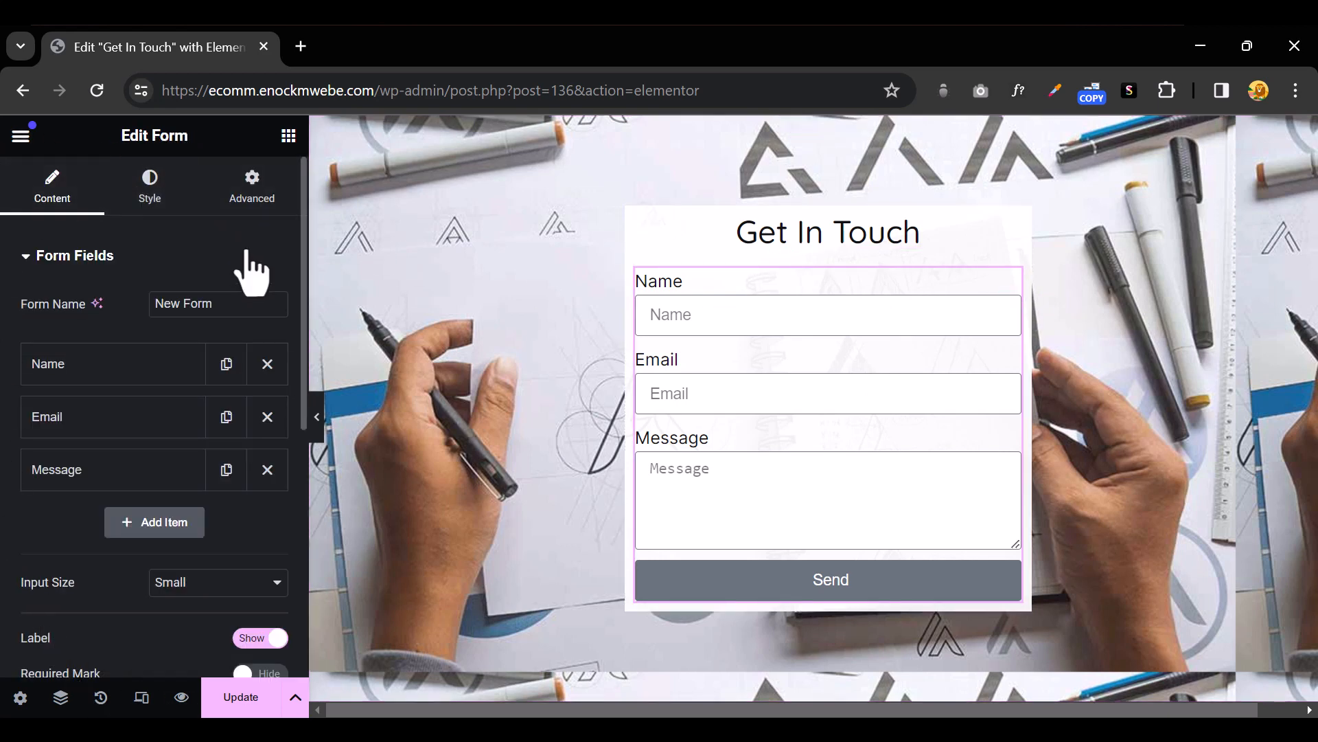
{"action": "left_click", "coordinate": [267, 374]}
{"action": "left_click", "coordinate": [267, 417]}
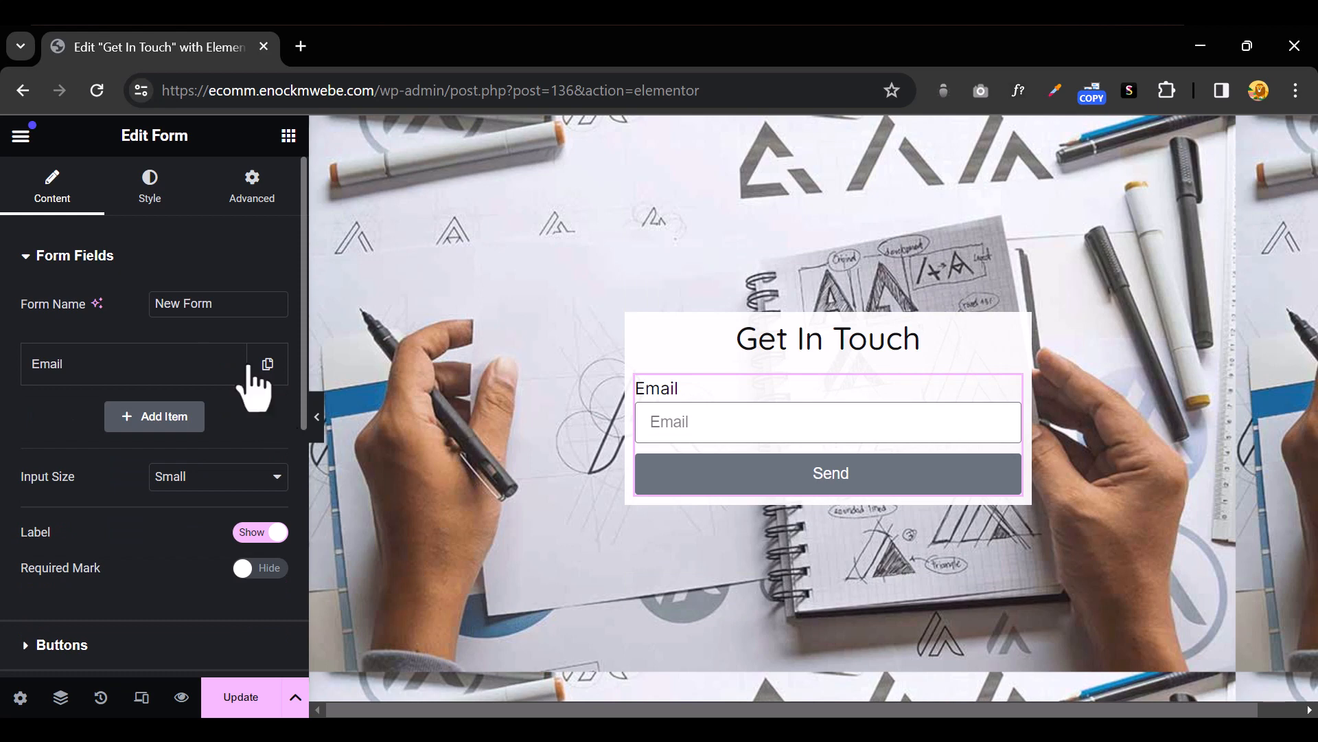
Add a new form field labelled 'First Name' and move it above the Email field
{"action": "left_click", "coordinate": [165, 420]}
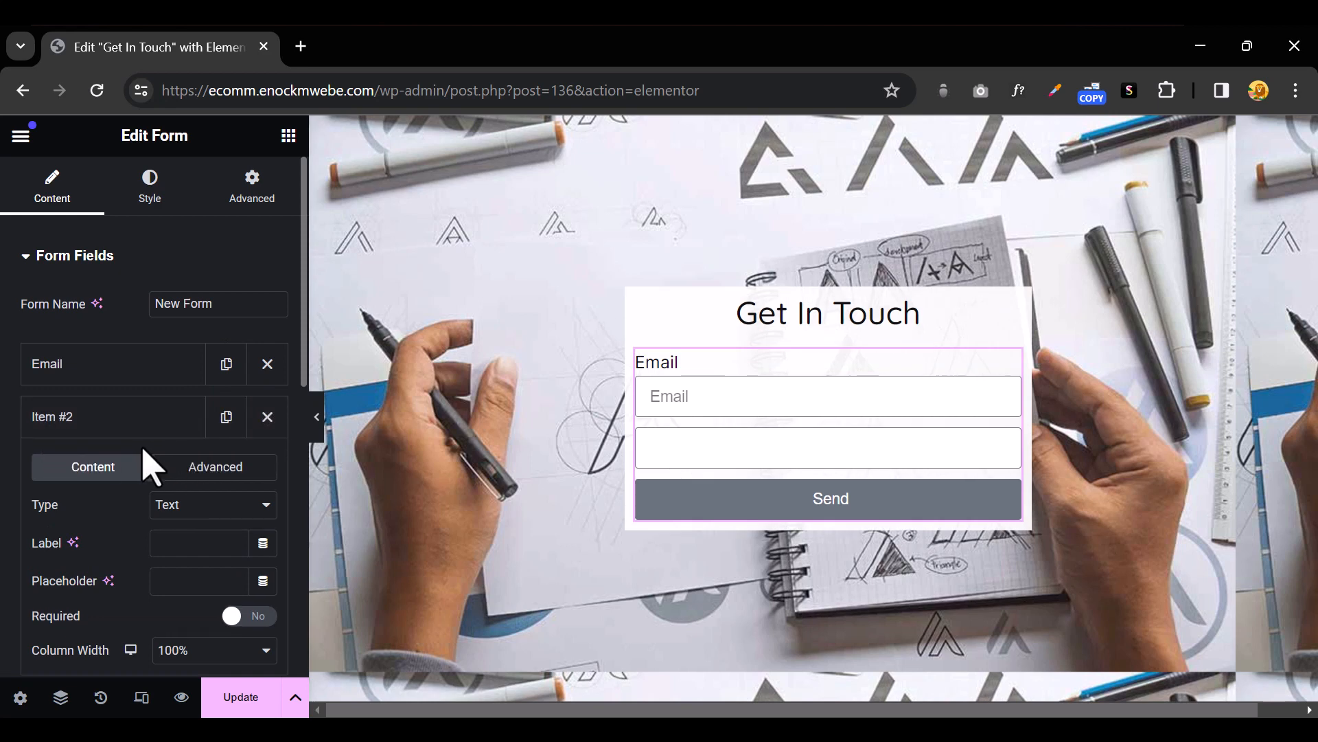
{"action": "left_click", "coordinate": [265, 417]}
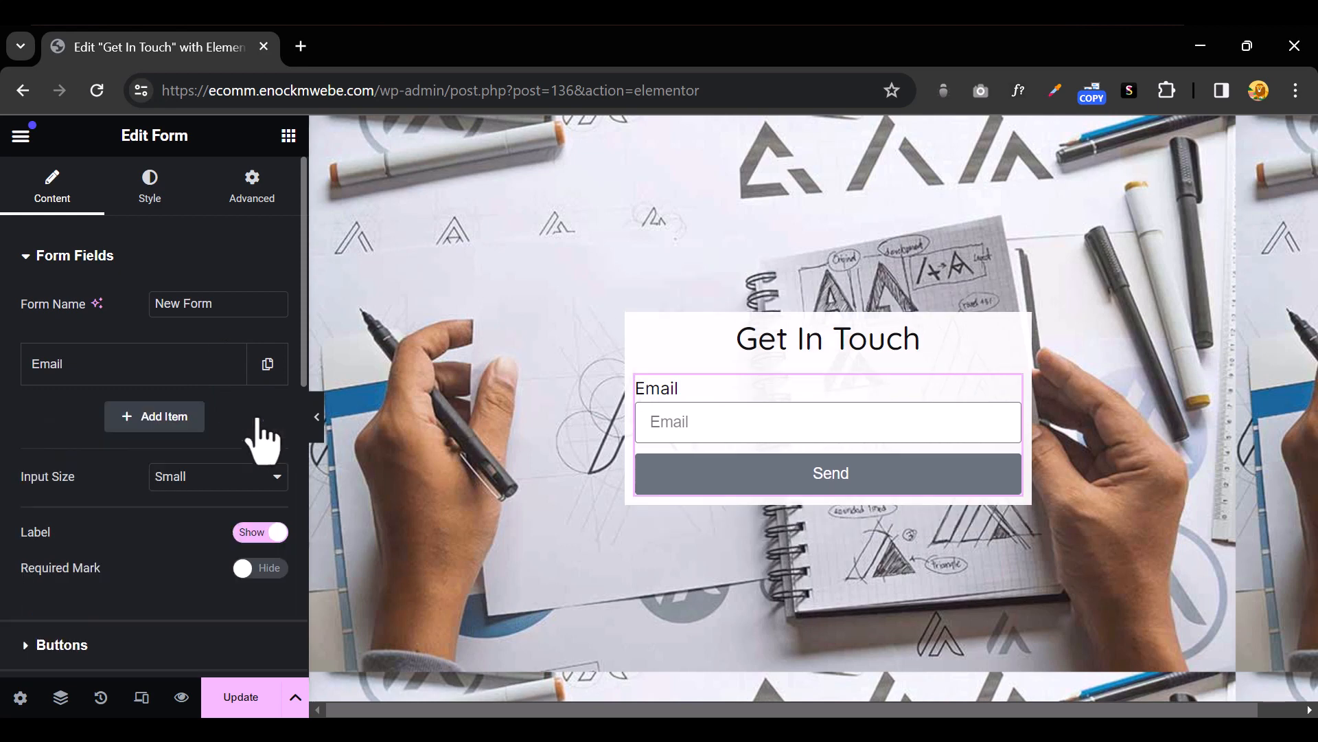
{"action": "left_click", "coordinate": [165, 420]}
{"action": "scroll", "coordinate": [177, 446], "scroll_direction": "down", "scroll_amount": 3}
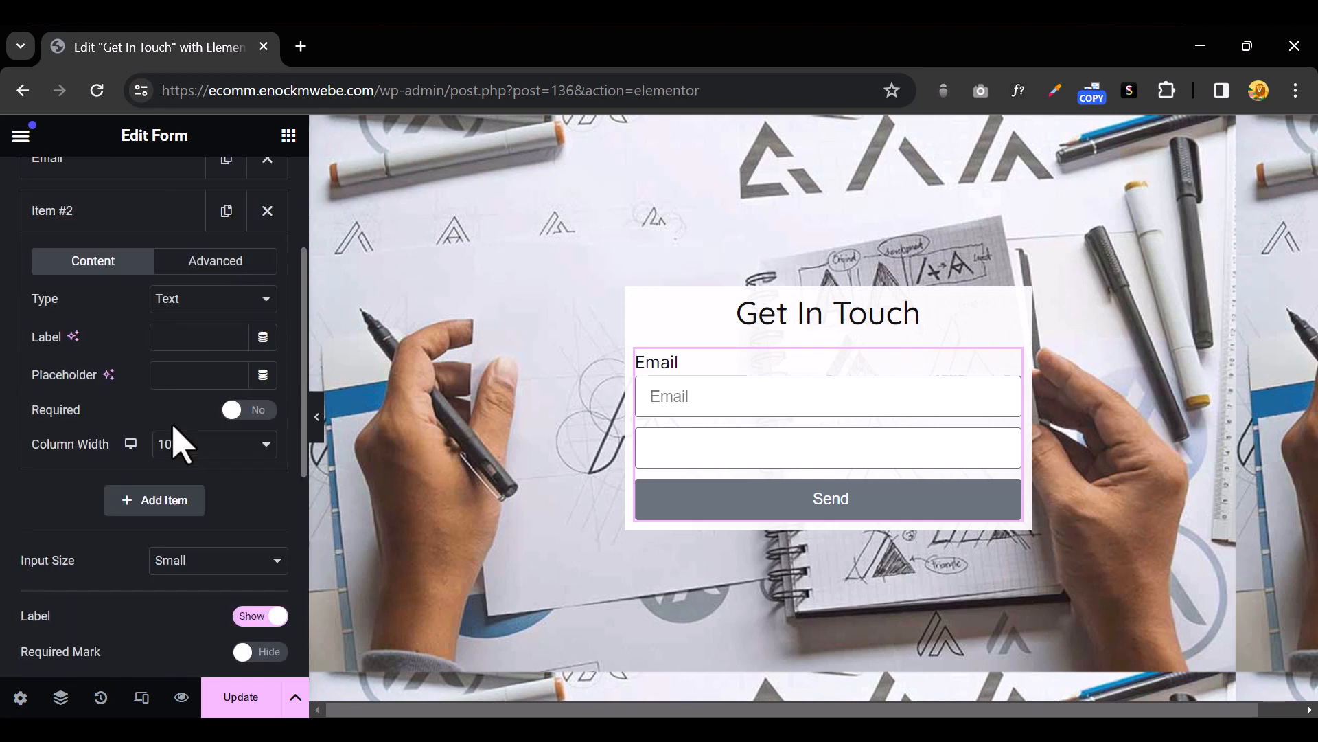
{"action": "left_click", "coordinate": [184, 338]}
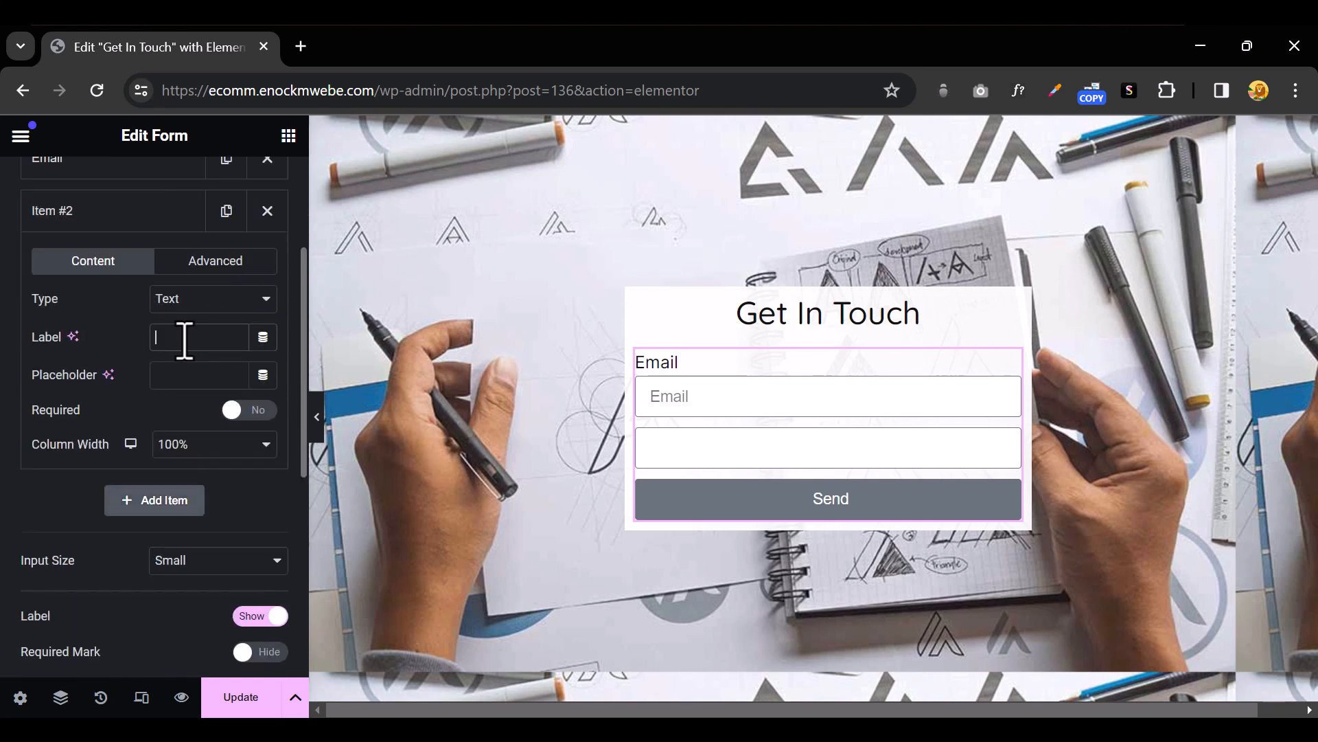
{"action": "type", "text": "Fir"}
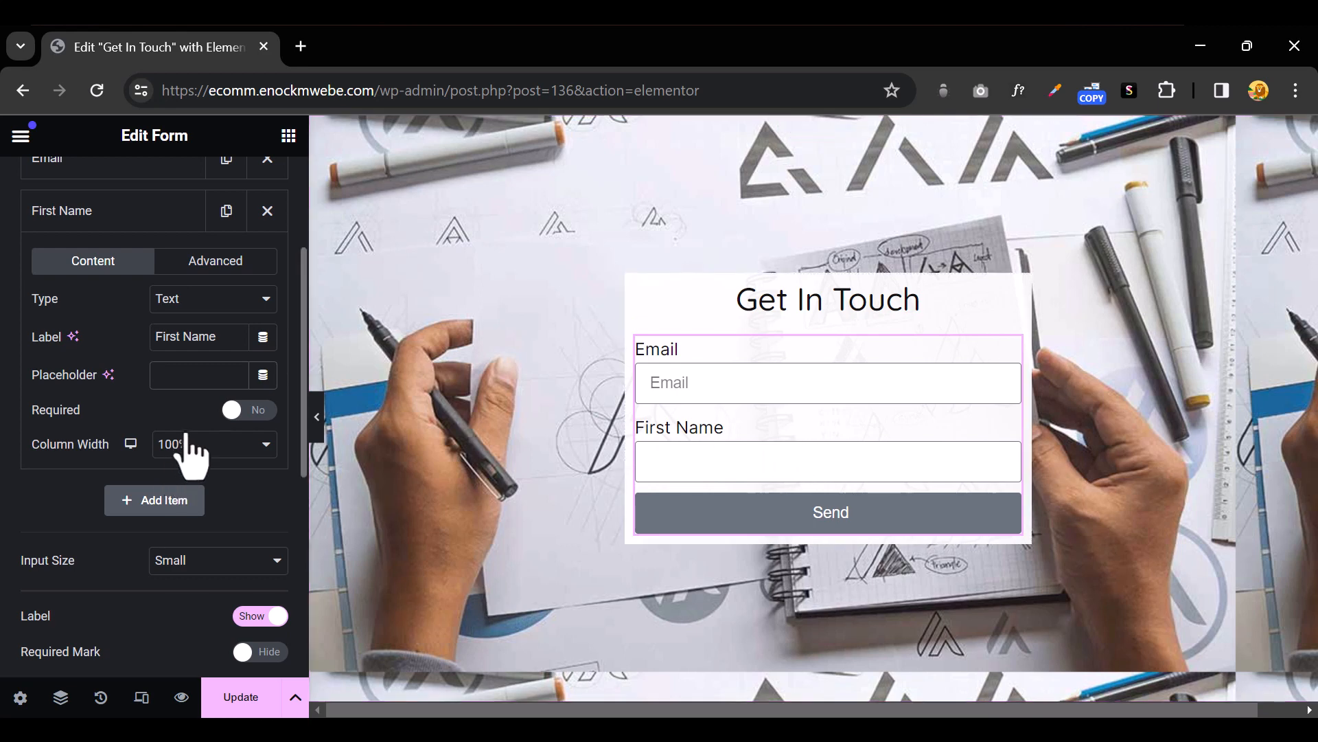
{"action": "type", "text": "st Name"}
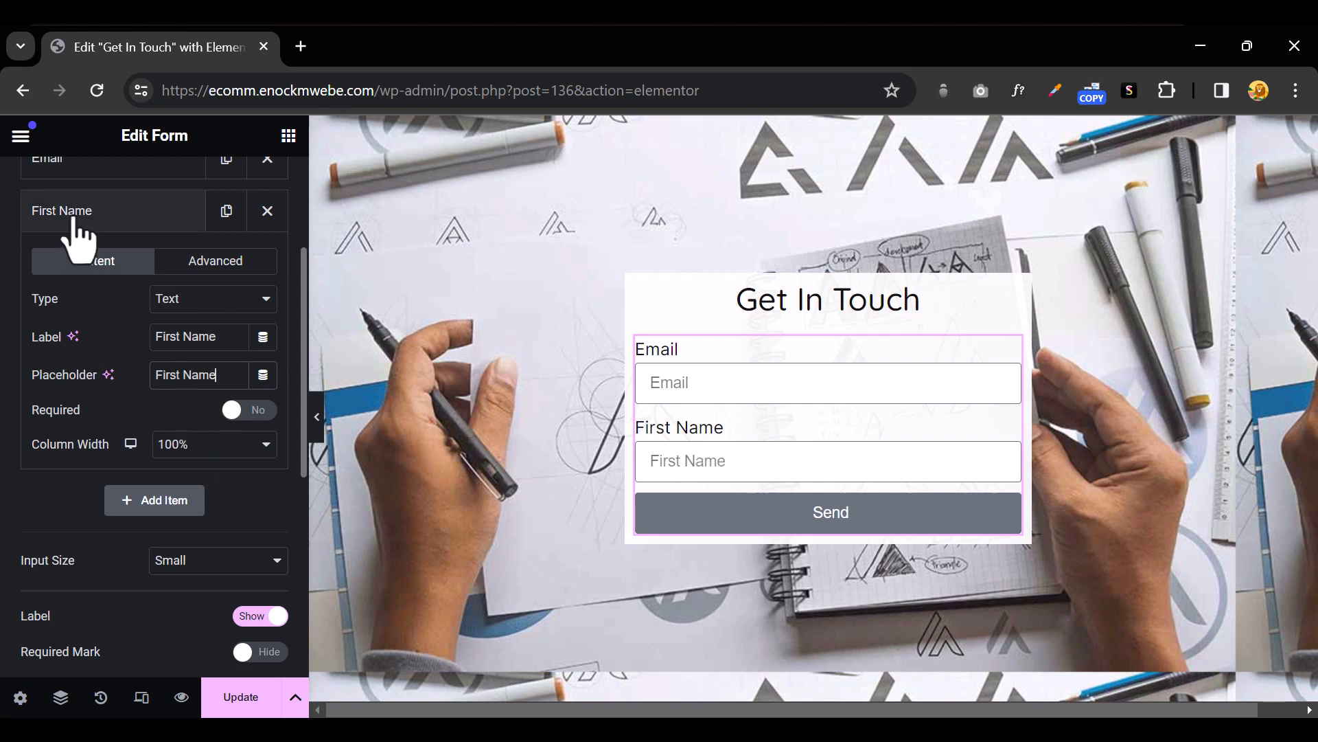
{"action": "left_click", "coordinate": [121, 214]}
{"action": "scroll", "coordinate": [138, 288], "scroll_direction": "up", "scroll_amount": 3}
{"action": "left_click_drag", "start_coordinate": [103, 361], "coordinate": [95, 431]}
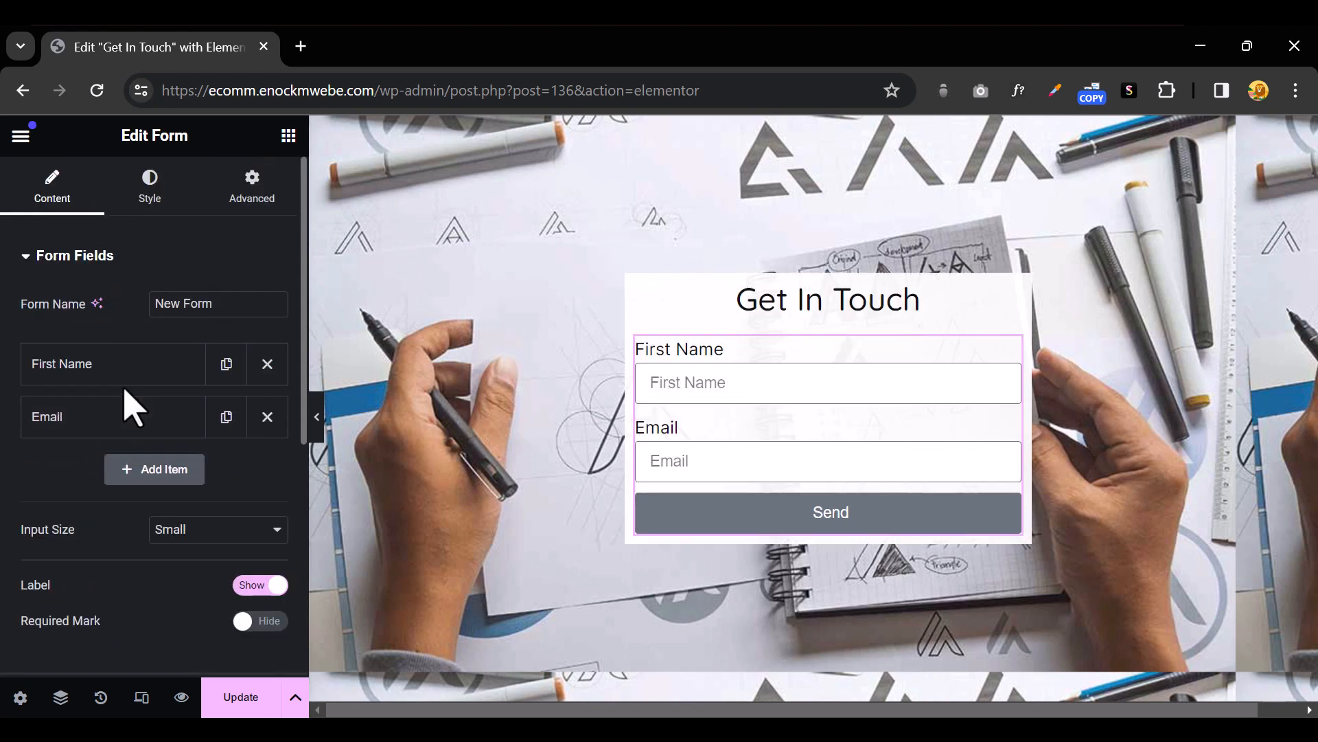
Duplicate the First Name field and give the copy label 'Lasr Name' and placeholder 'Last Name'
{"action": "left_click", "coordinate": [226, 365]}
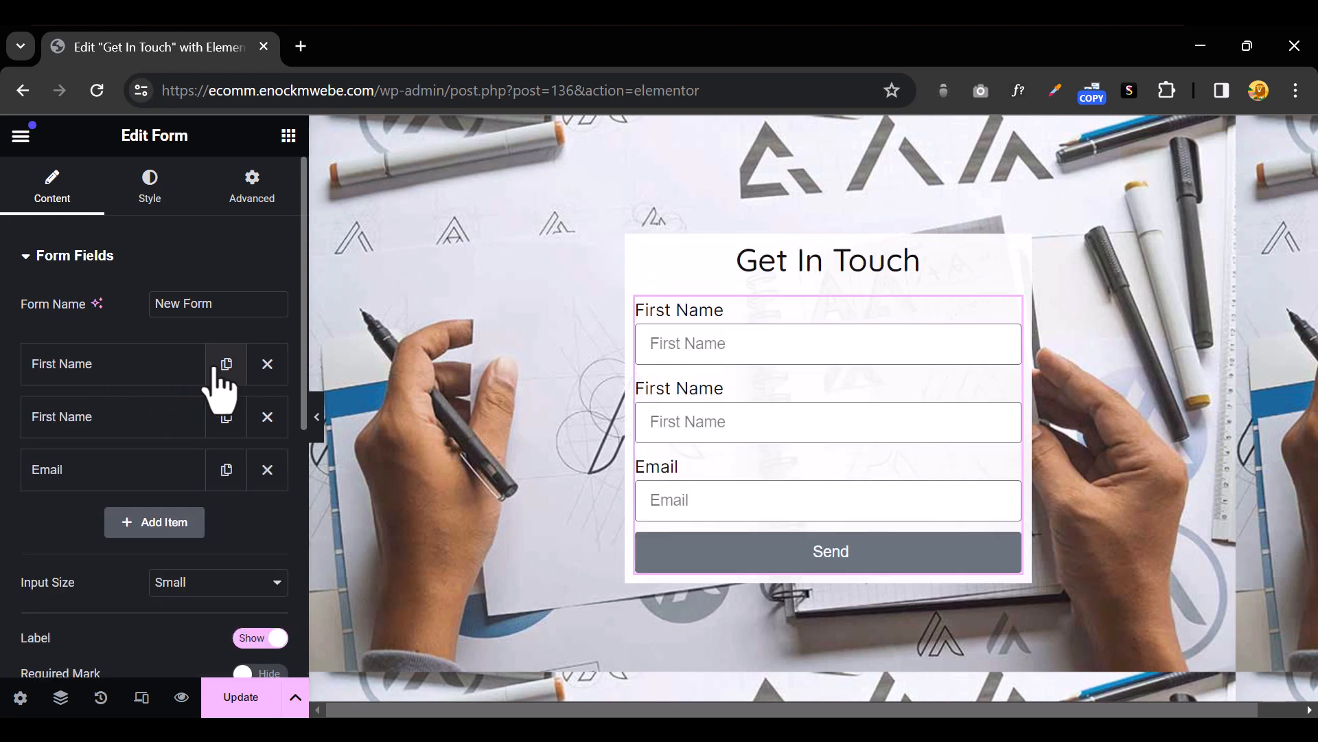
{"action": "left_click", "coordinate": [73, 392]}
{"action": "double_click", "coordinate": [165, 542]}
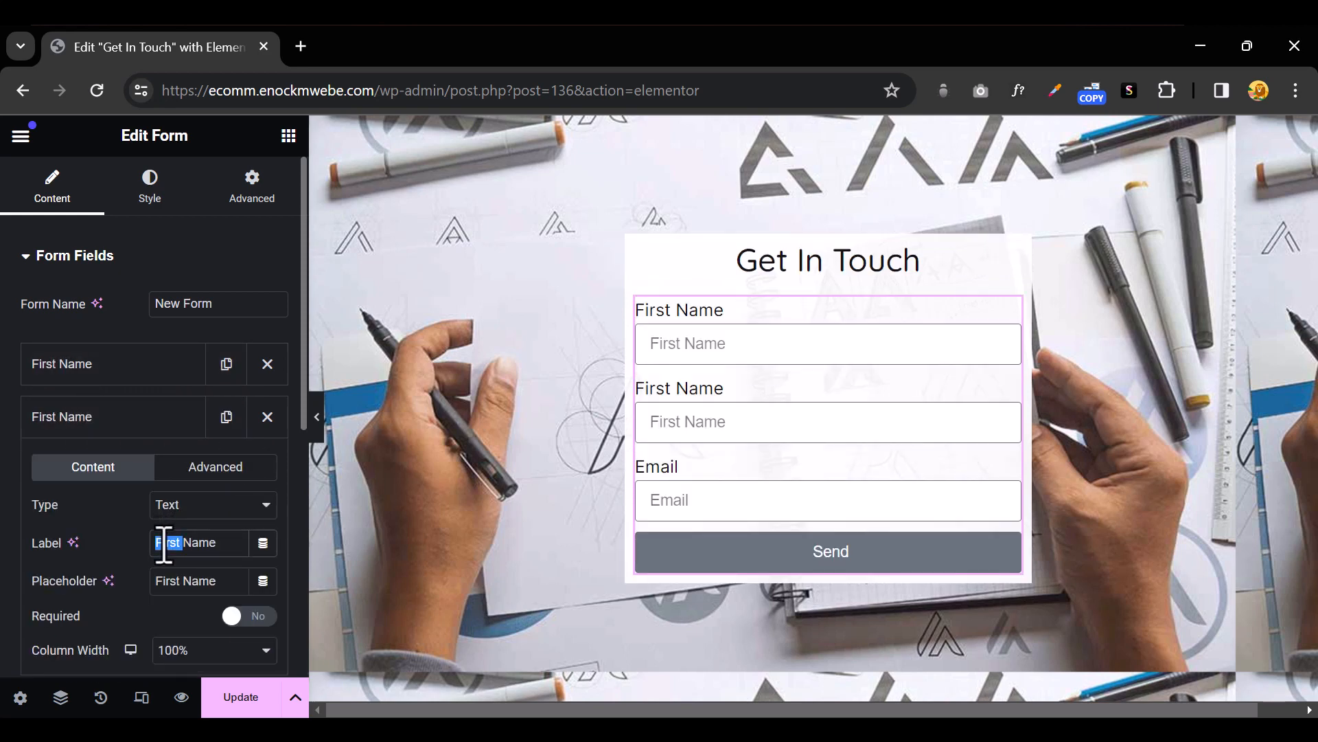
{"action": "type", "text": "Lasr"}
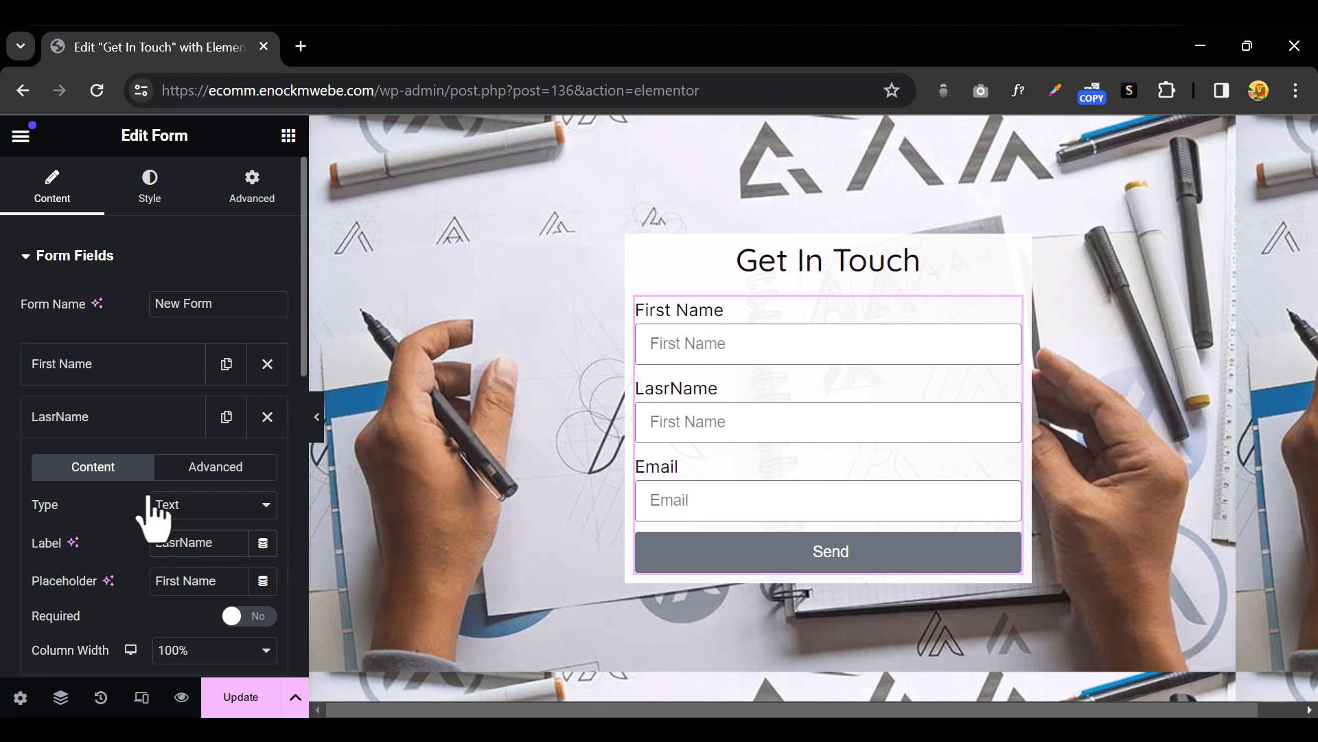
{"action": "double_click", "coordinate": [168, 580]}
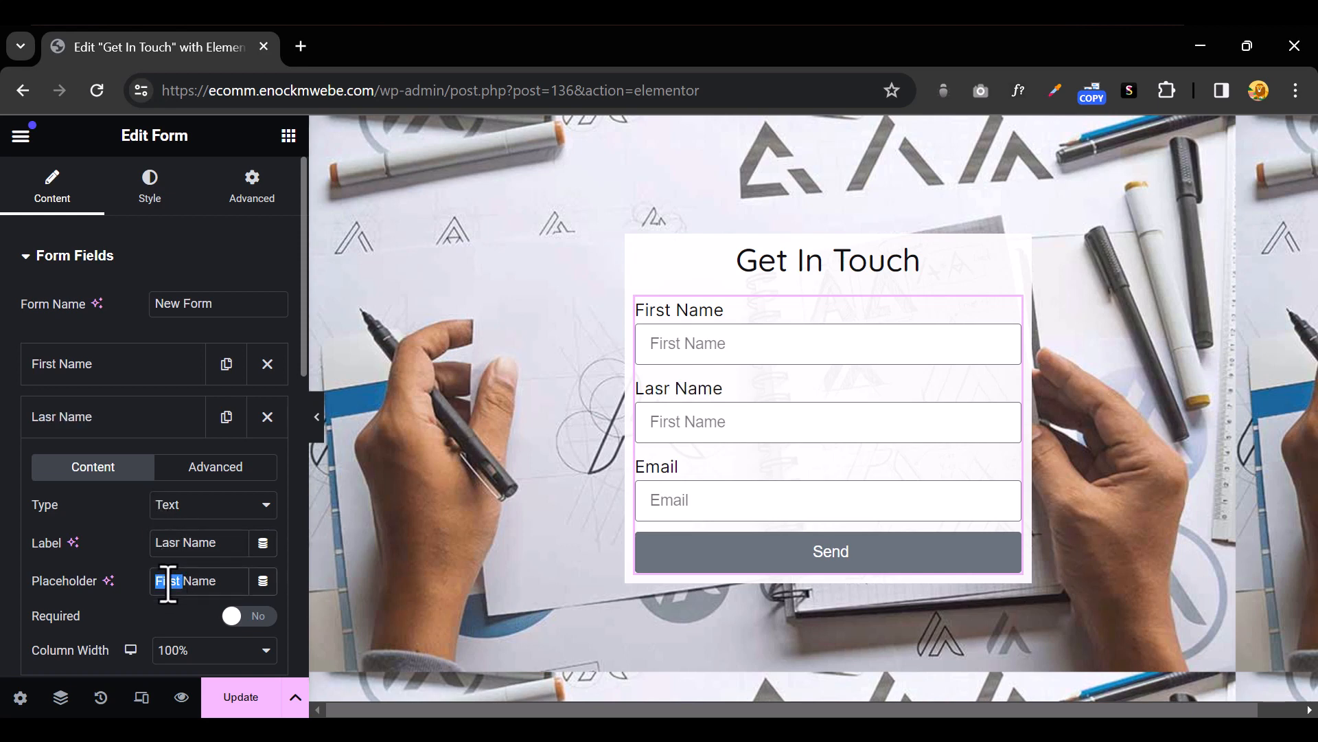
{"action": "type", "text": "Nam"}
{"action": "key", "text": "BackSpace"}
{"action": "type", "text": "st"}
{"action": "left_click", "coordinate": [167, 581]}
{"action": "key", "text": "BackSpace"}
{"action": "type", "text": "L"}
{"action": "scroll", "coordinate": [110, 555], "scroll_direction": "down", "scroll_amount": 3}
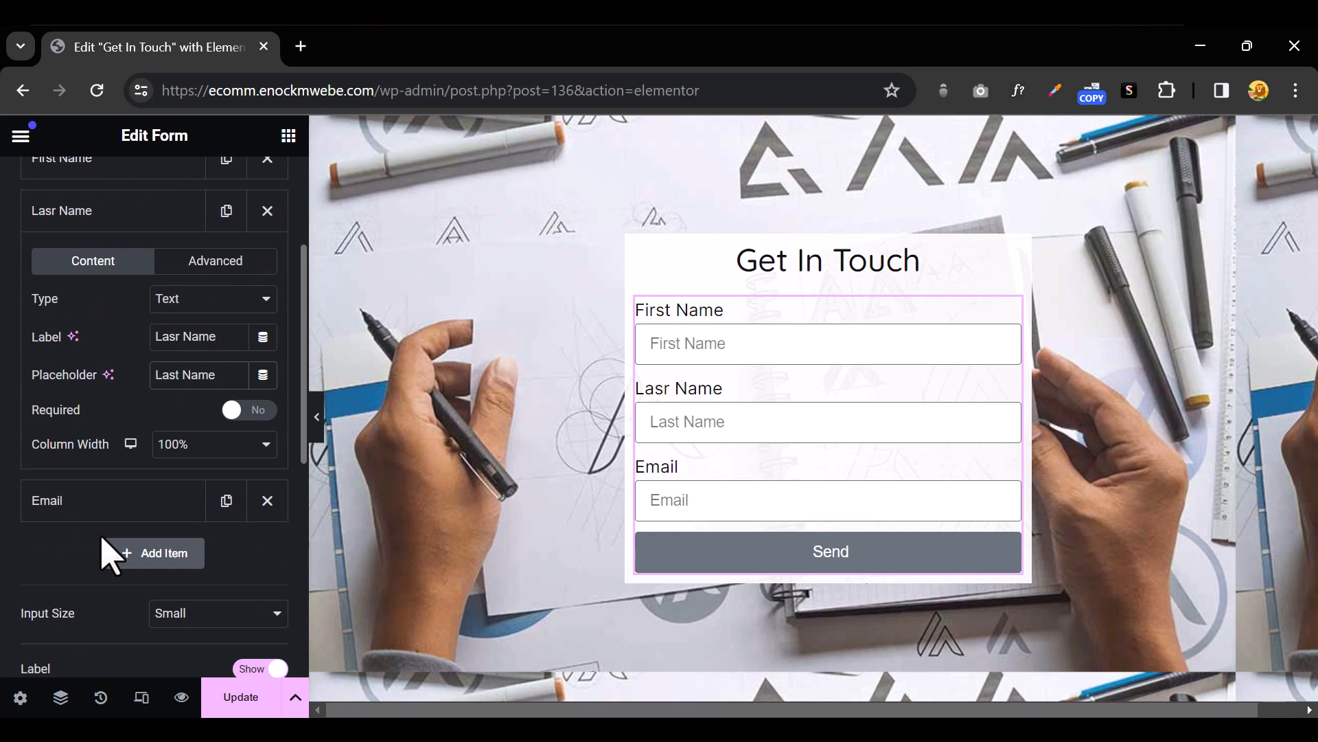
Set both Lasr Name and First Name to 50% column width and preview them side by side
{"action": "left_click", "coordinate": [196, 447]}
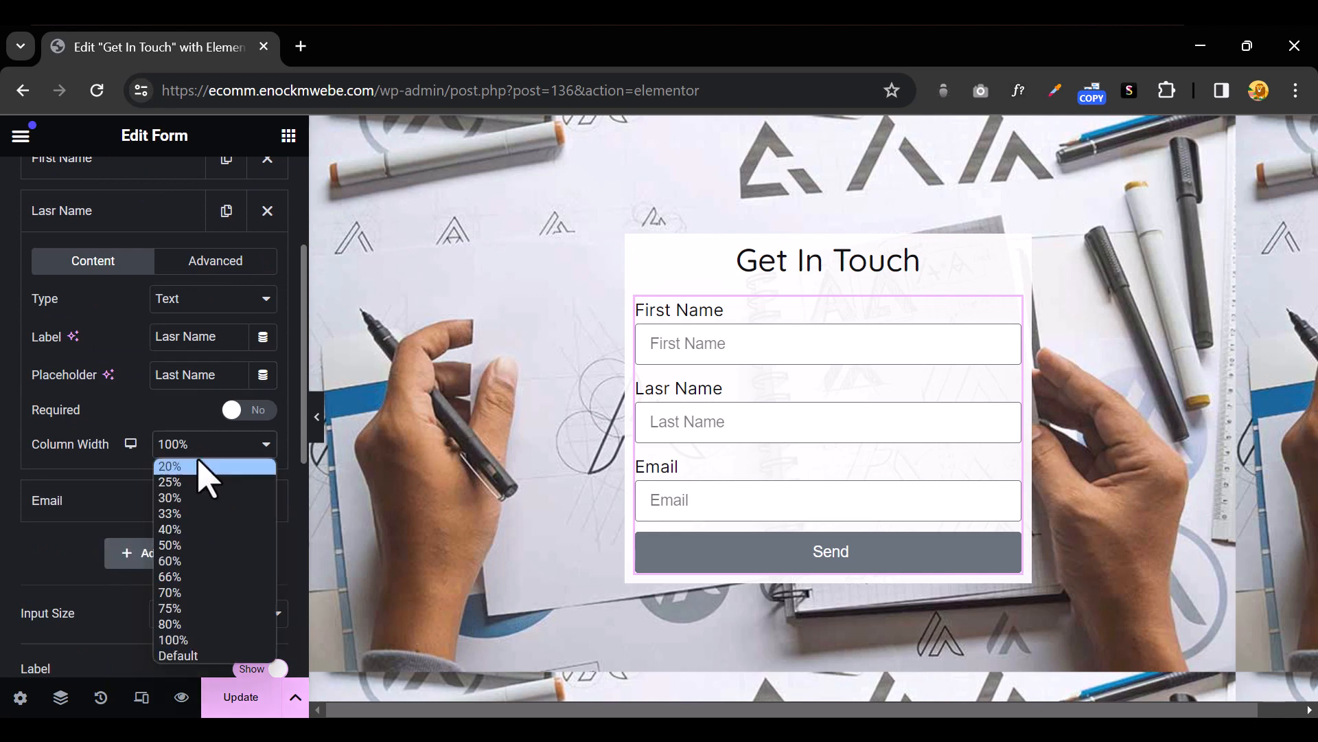
{"action": "left_click", "coordinate": [206, 546]}
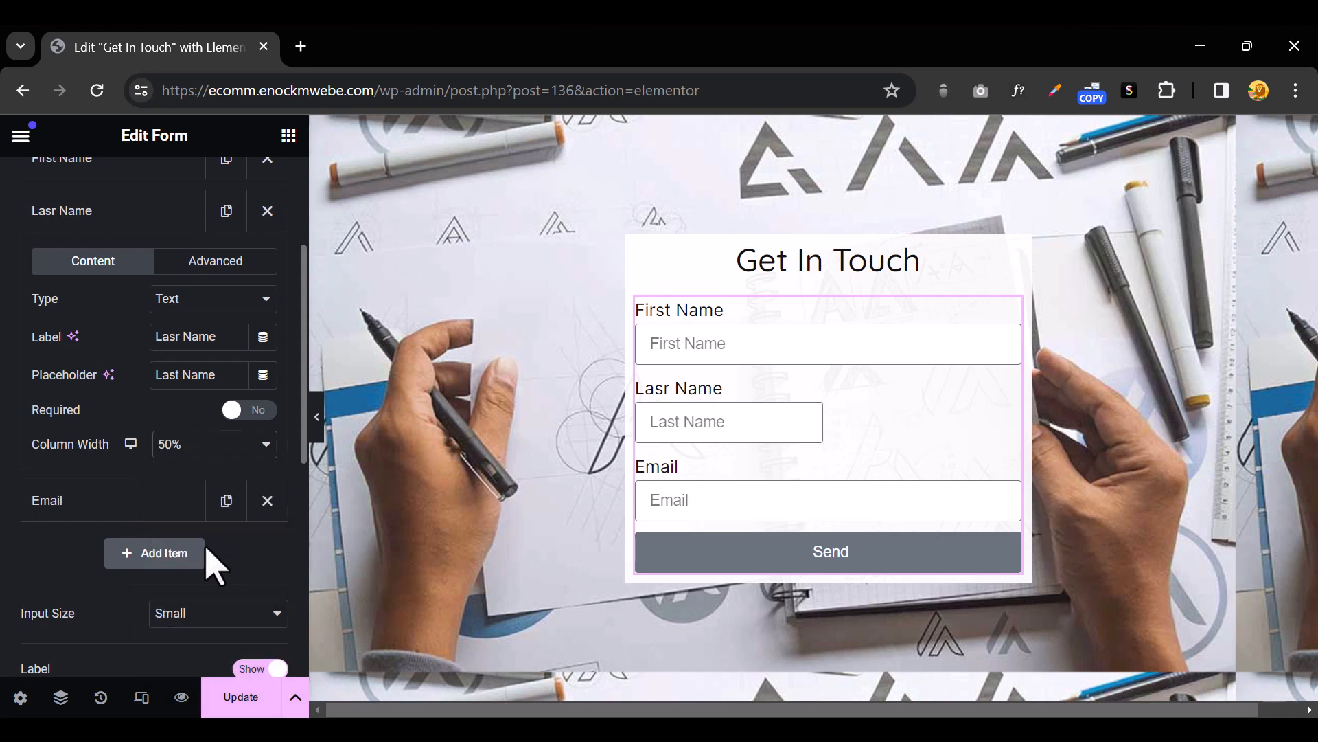
{"action": "scroll", "coordinate": [178, 399], "scroll_direction": "up", "scroll_amount": 3}
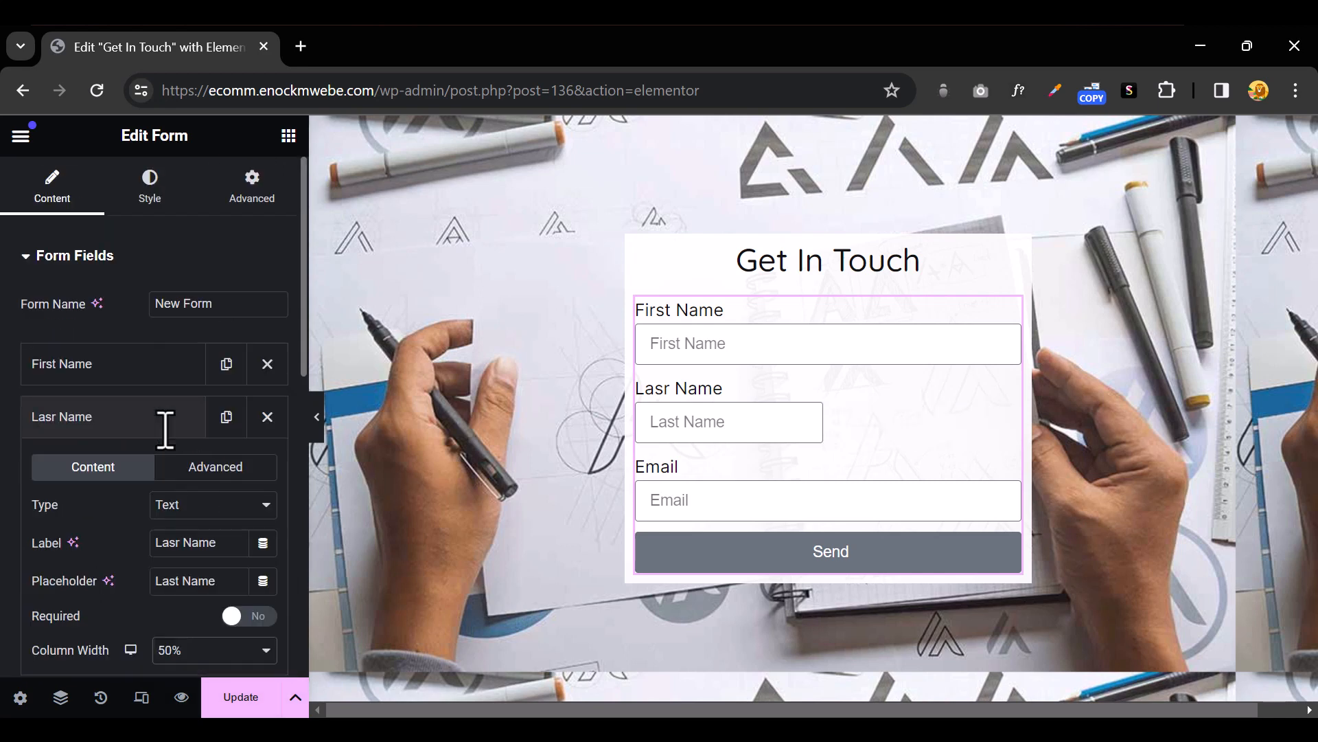
{"action": "left_click", "coordinate": [115, 408]}
{"action": "left_click", "coordinate": [124, 367]}
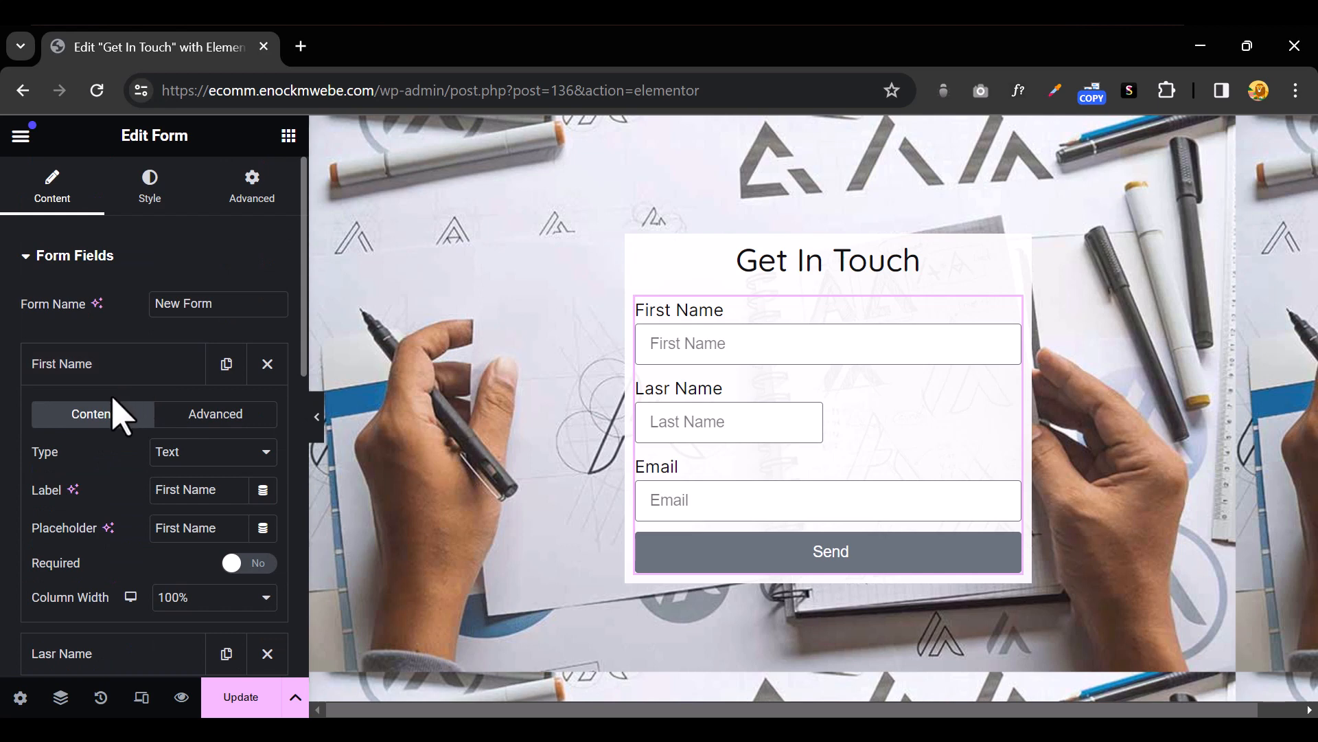
{"action": "scroll", "coordinate": [189, 484], "scroll_direction": "down", "scroll_amount": 2}
{"action": "left_click", "coordinate": [210, 497]}
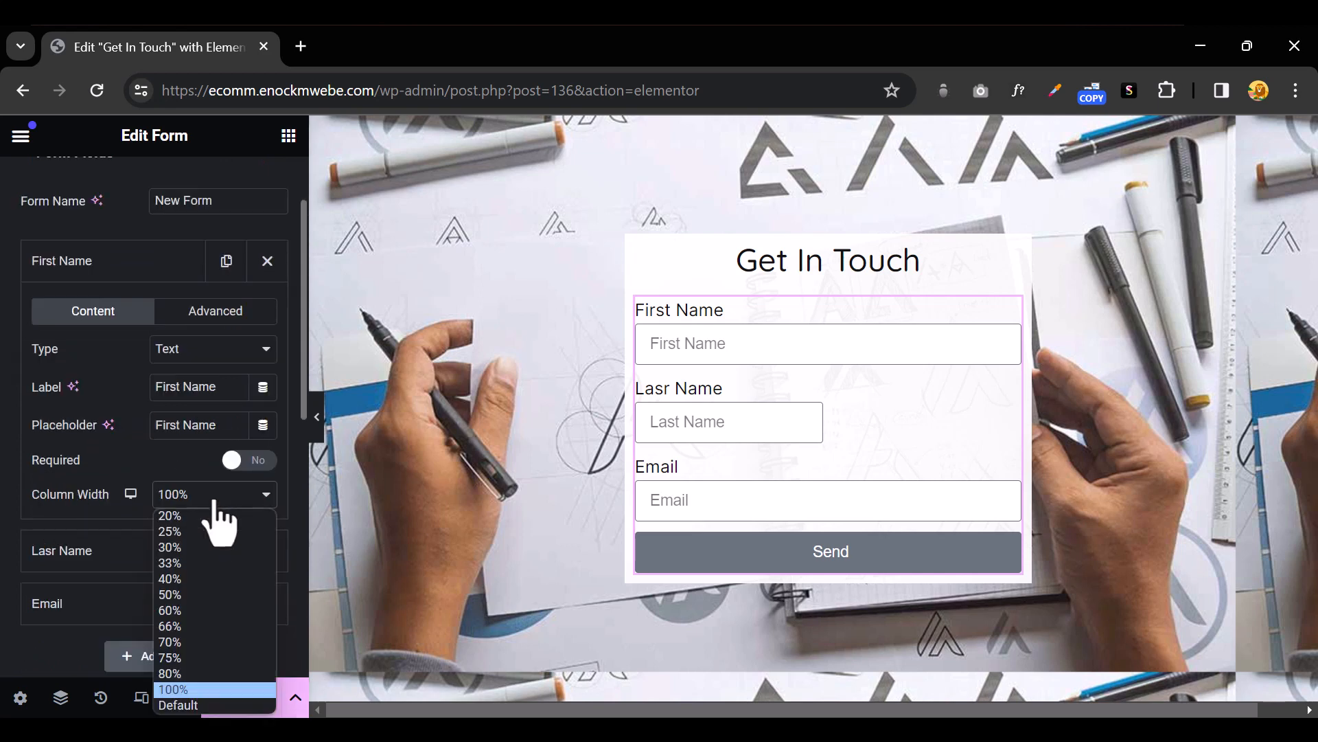
{"action": "left_click", "coordinate": [210, 595]}
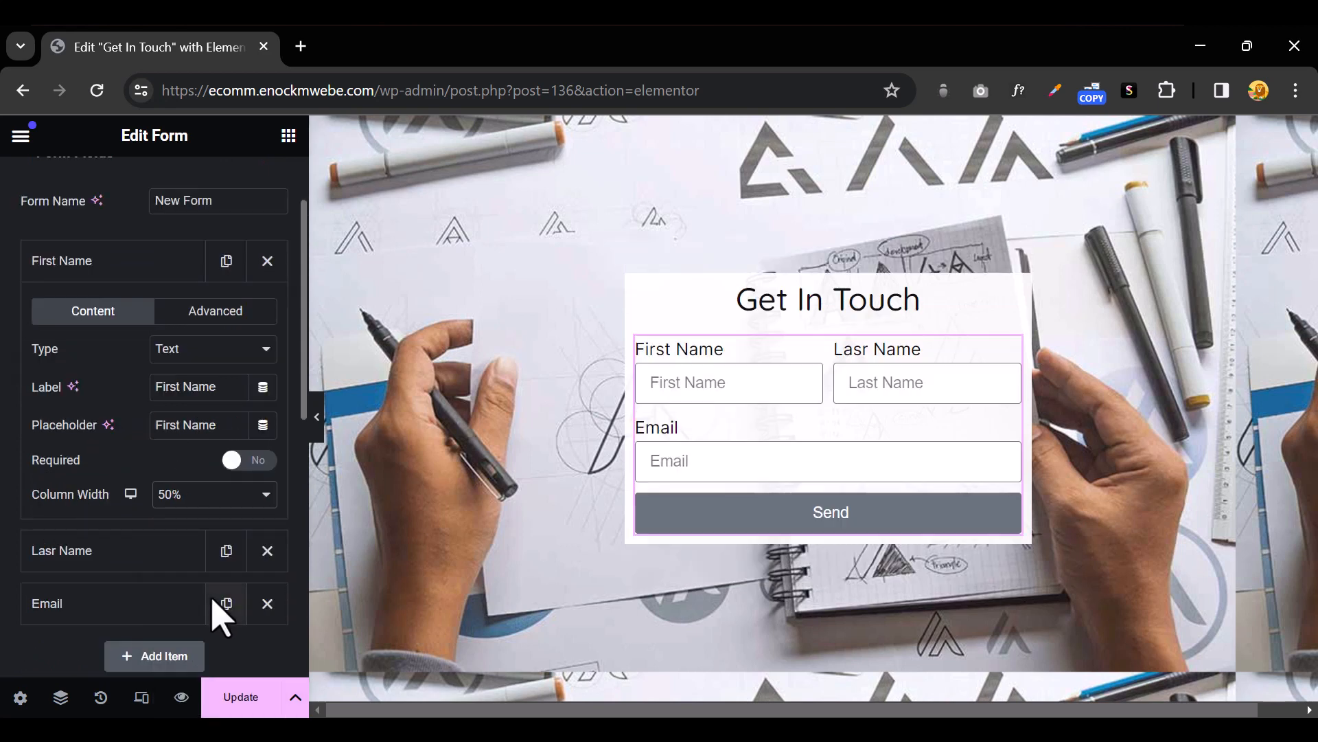
{"action": "left_click", "coordinate": [317, 427]}
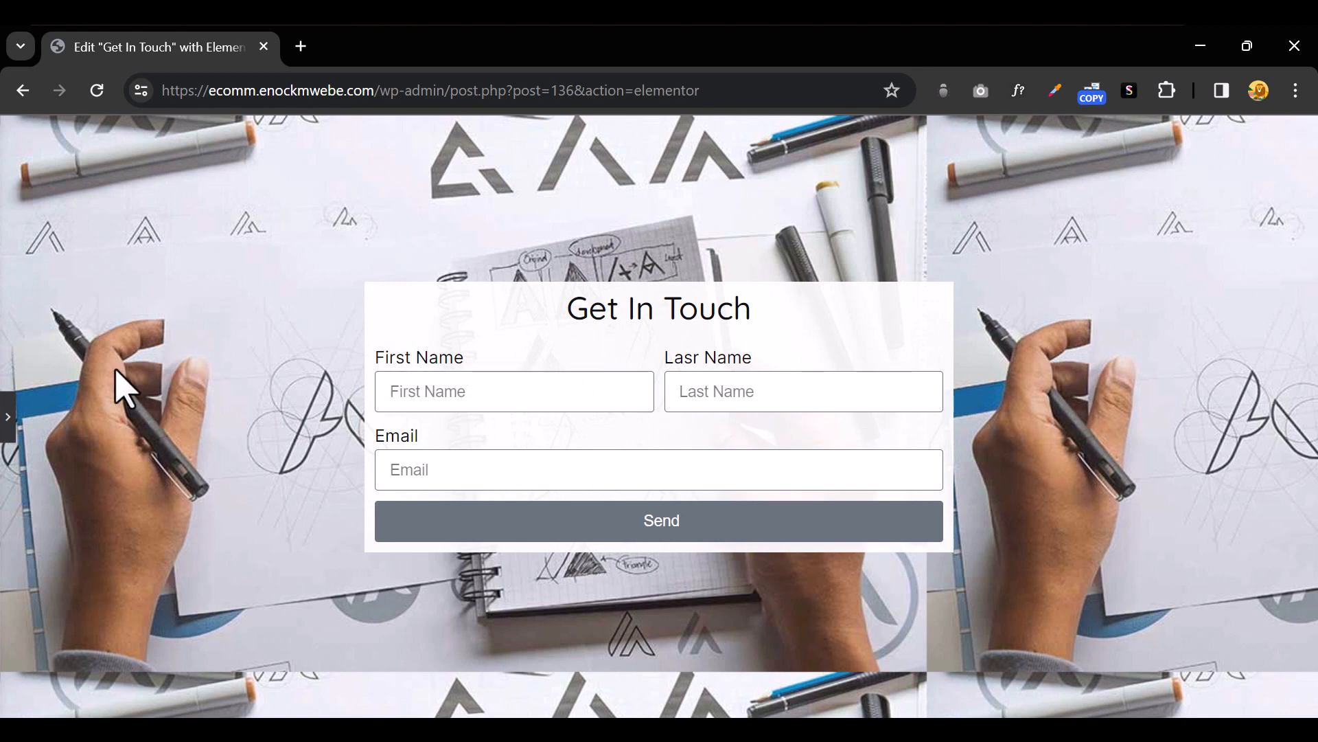
{"action": "left_click", "coordinate": [8, 431]}
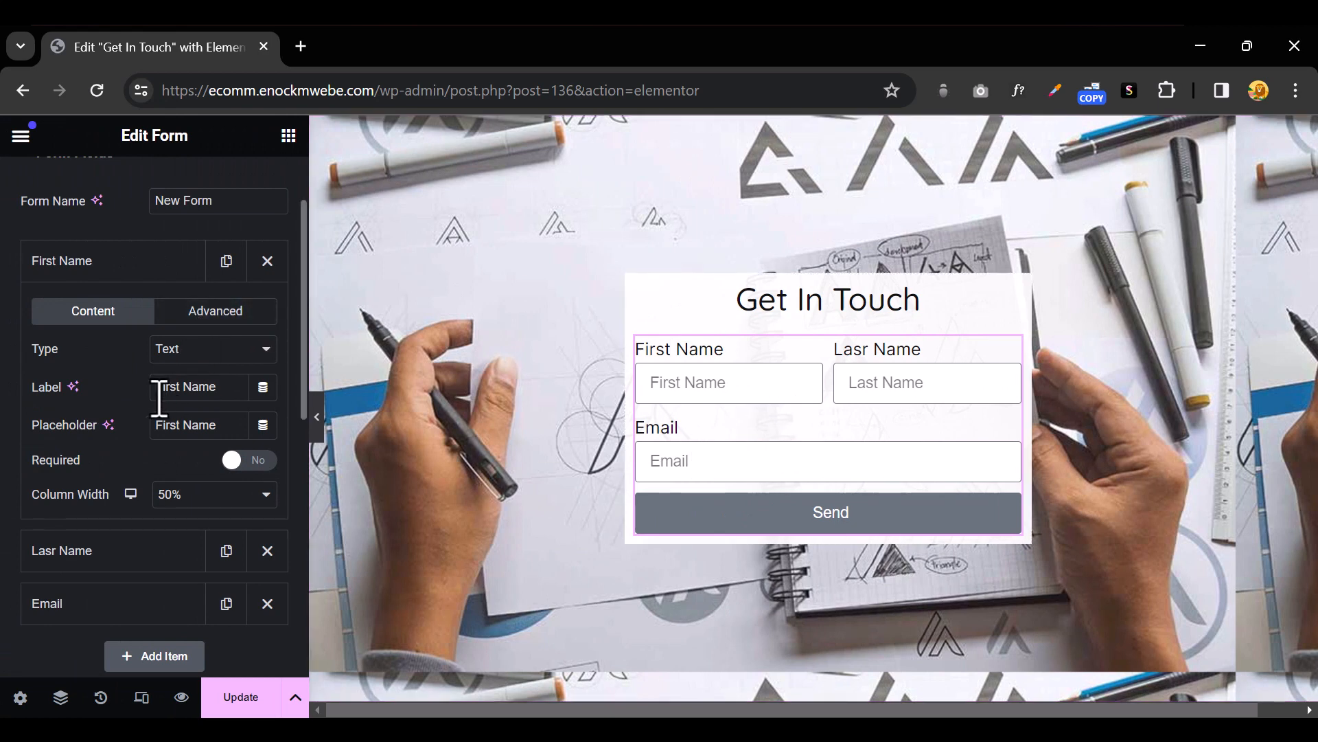
{"action": "left_click", "coordinate": [103, 265]}
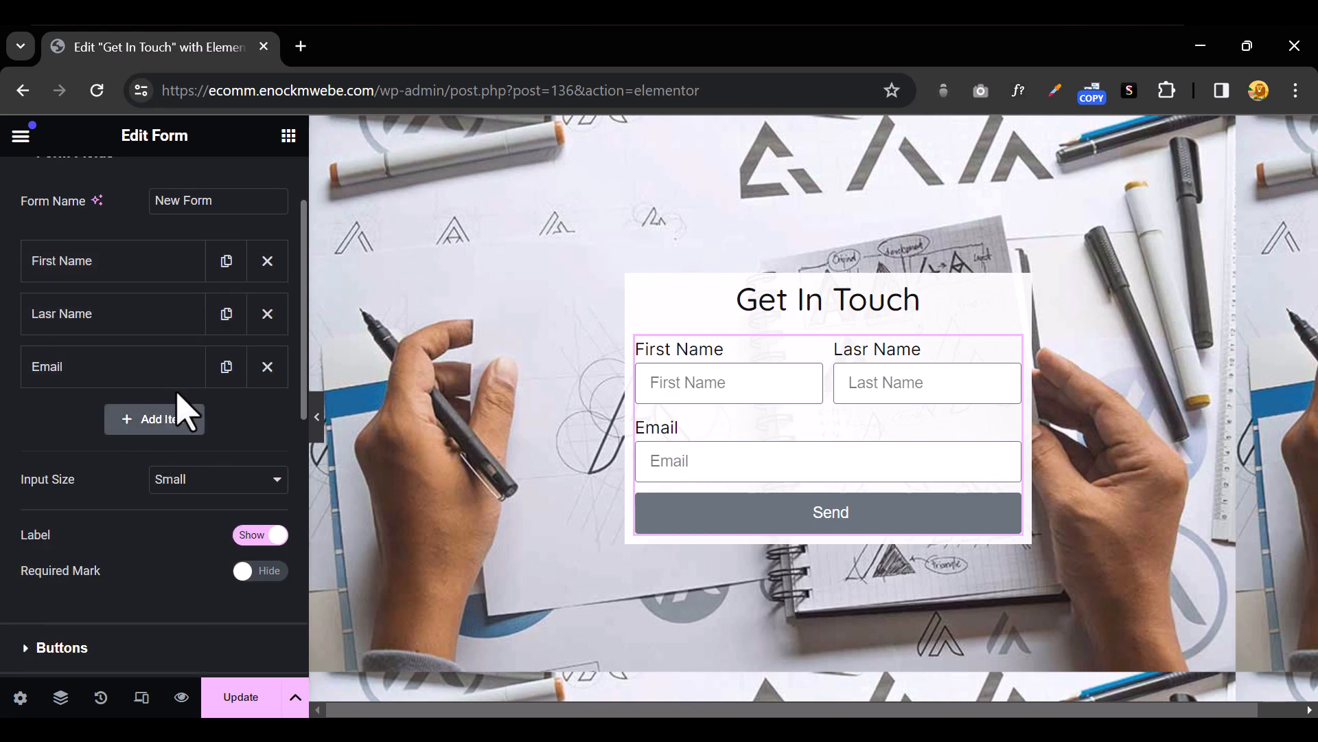
Add a Tel field labelled 'Phone Number' with 'Phone Number' as its placeholder
{"action": "left_click", "coordinate": [172, 422]}
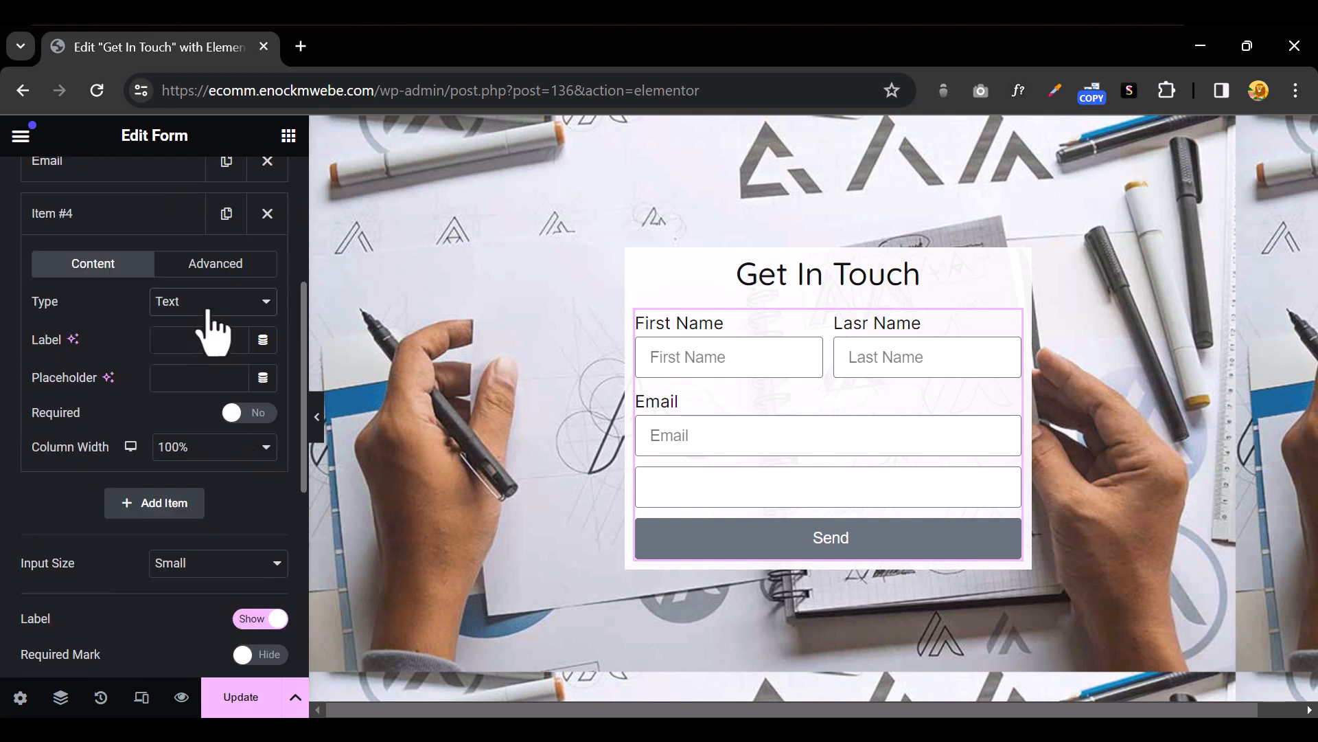
{"action": "left_click", "coordinate": [209, 310]}
{"action": "left_click", "coordinate": [213, 387]}
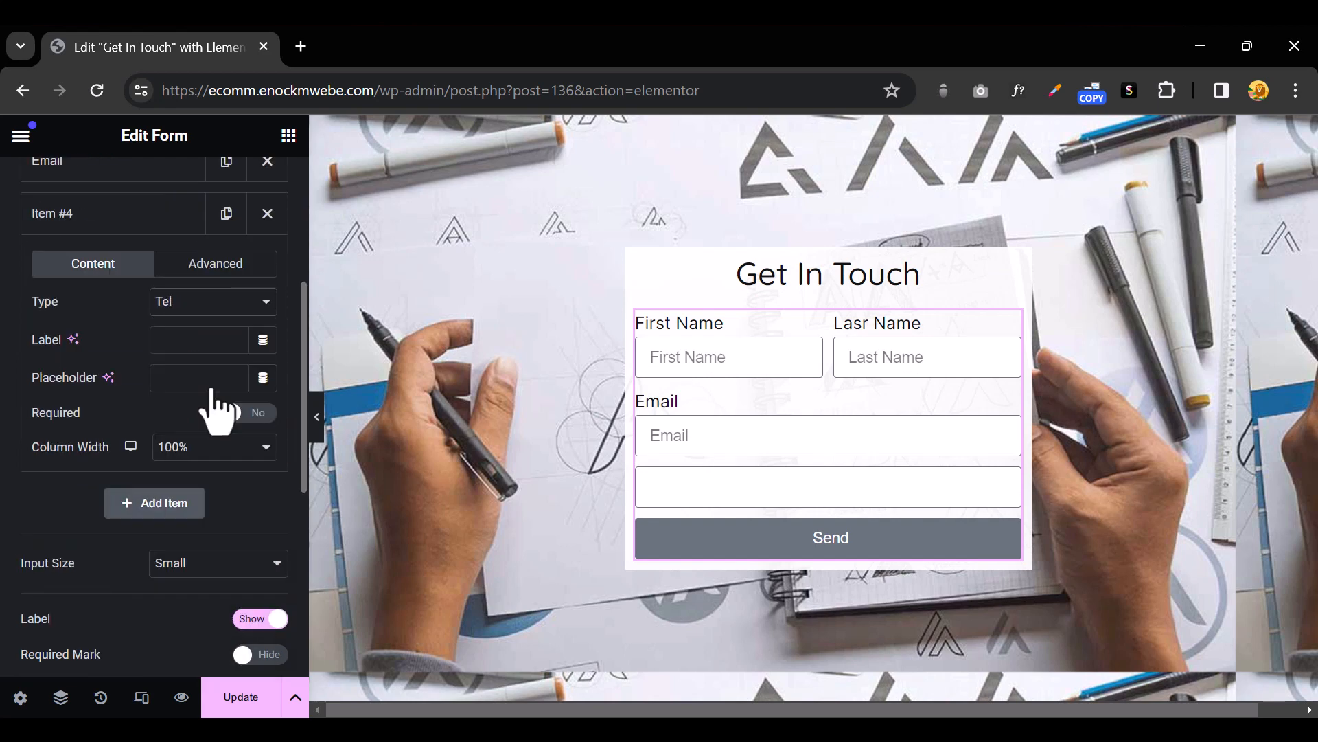
{"action": "left_click", "coordinate": [204, 342]}
{"action": "type", "text": "pHl"}
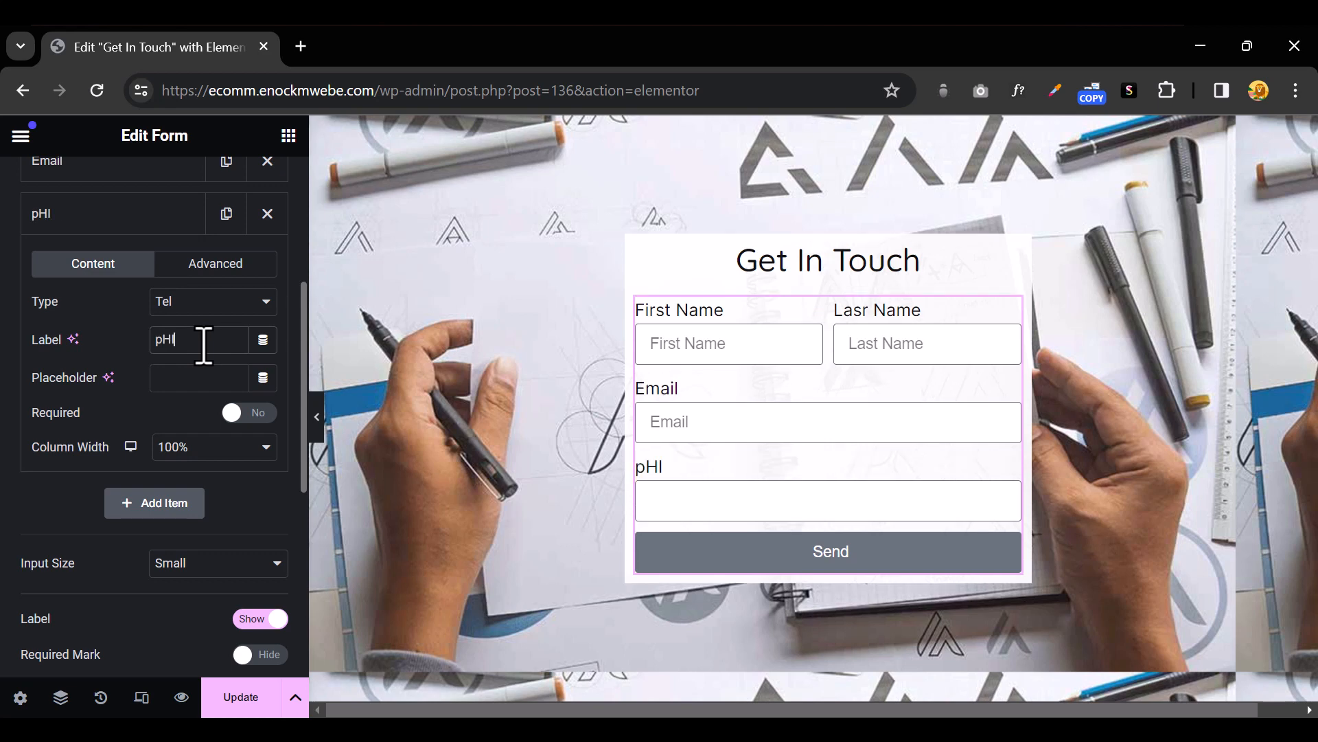
{"action": "key", "text": "BackSpace"}
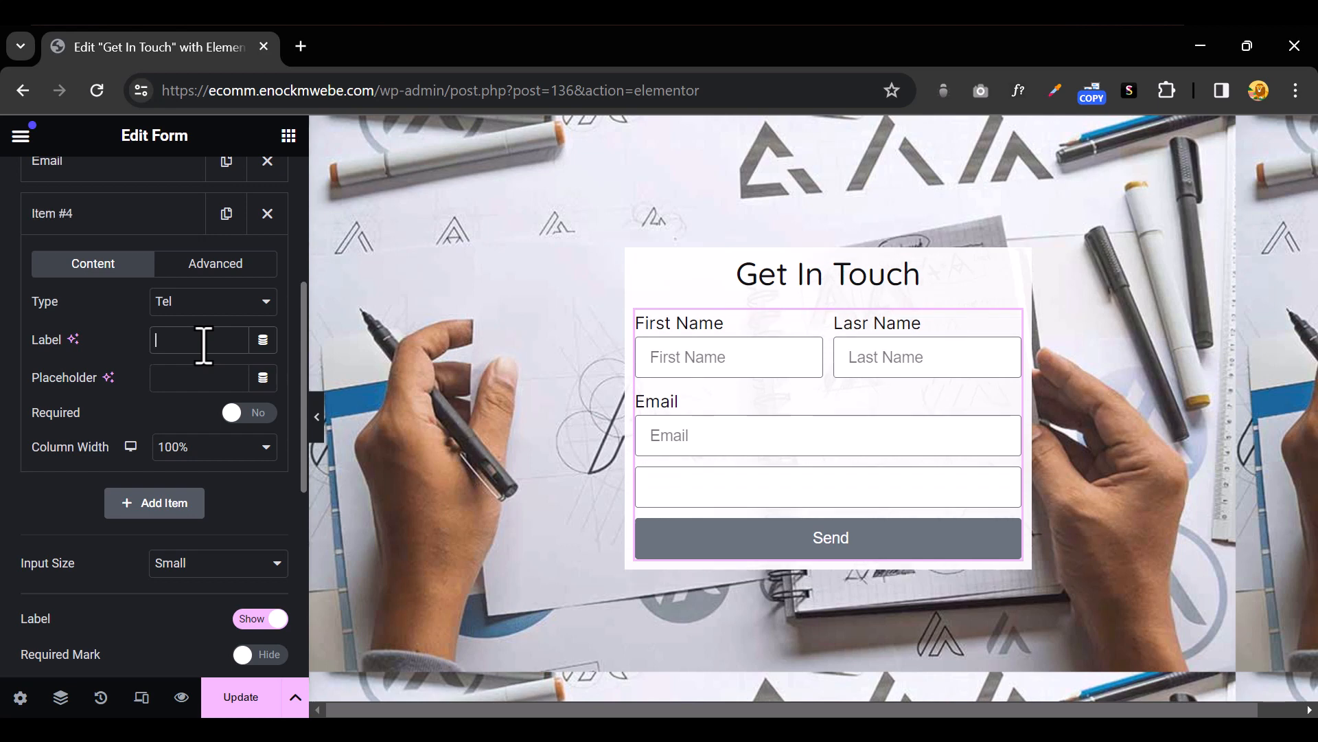
{"action": "type", "text": "Phone"}
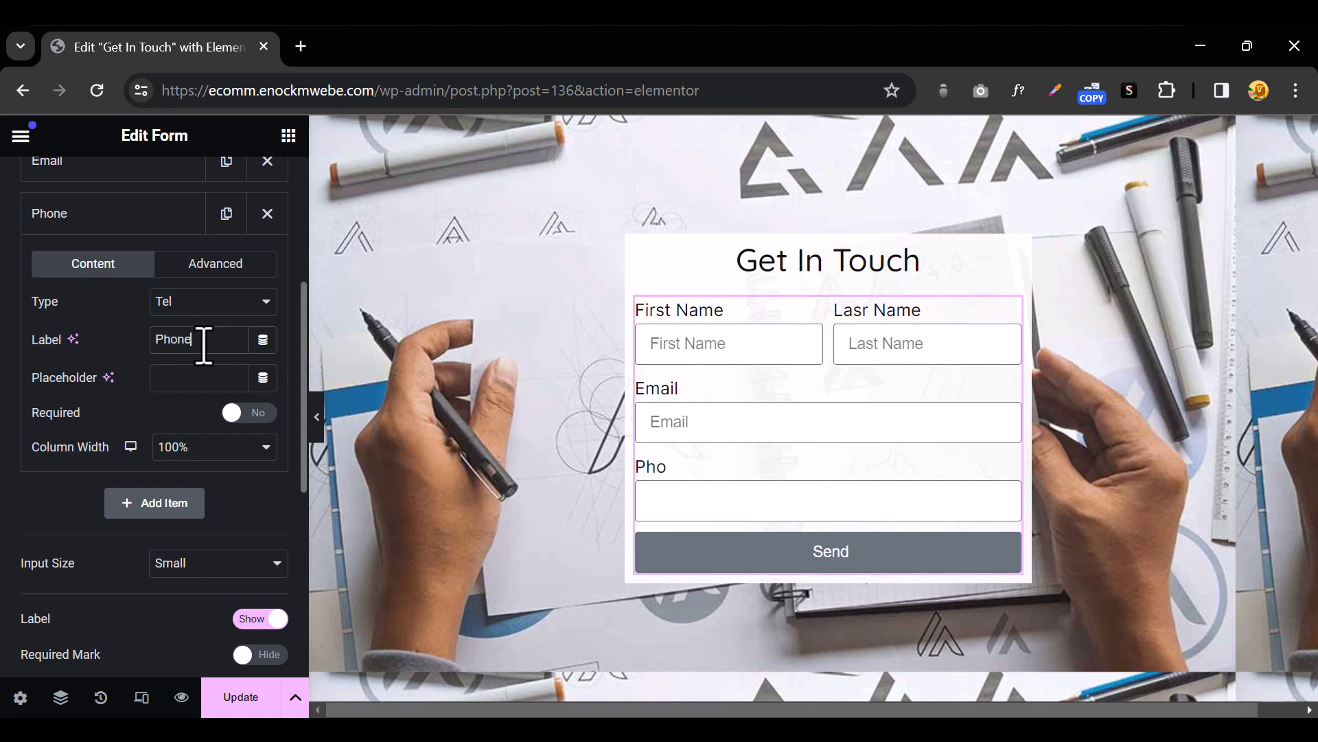
{"action": "type", "text": "Number"}
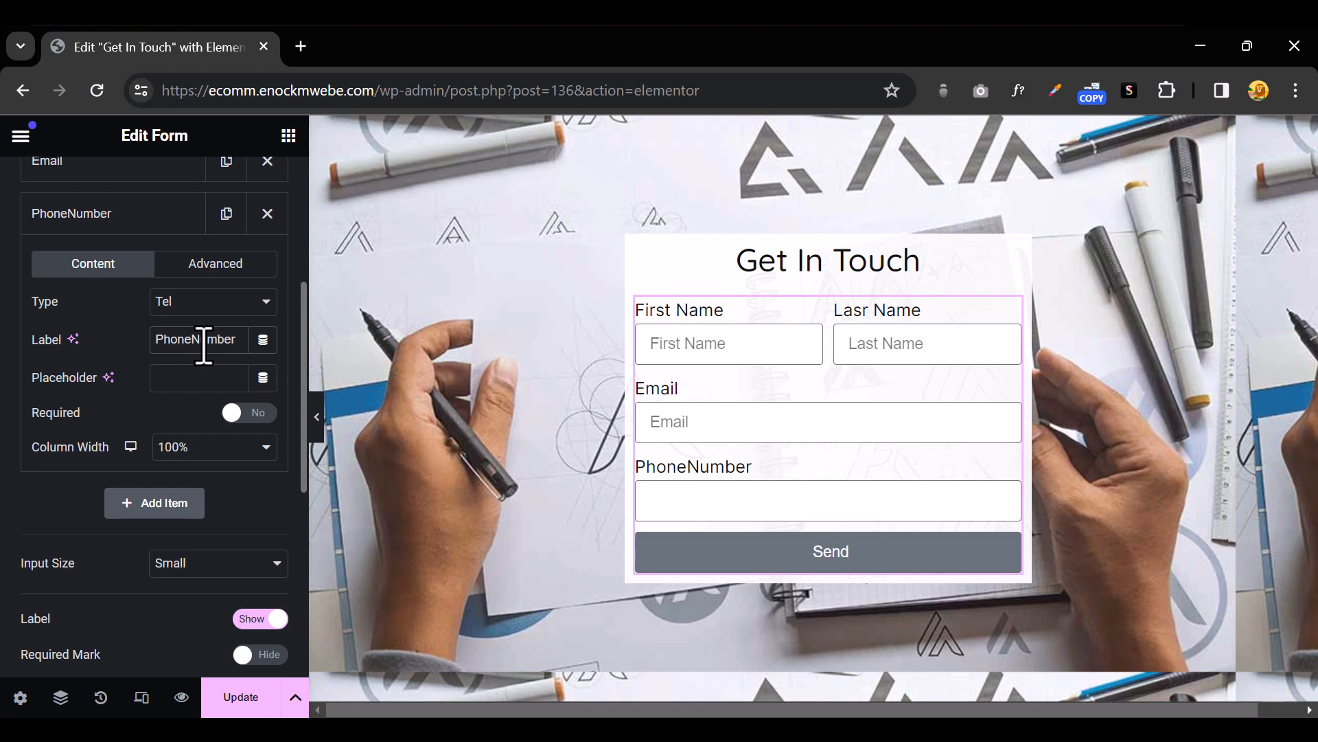
{"action": "left_click", "coordinate": [193, 341]}
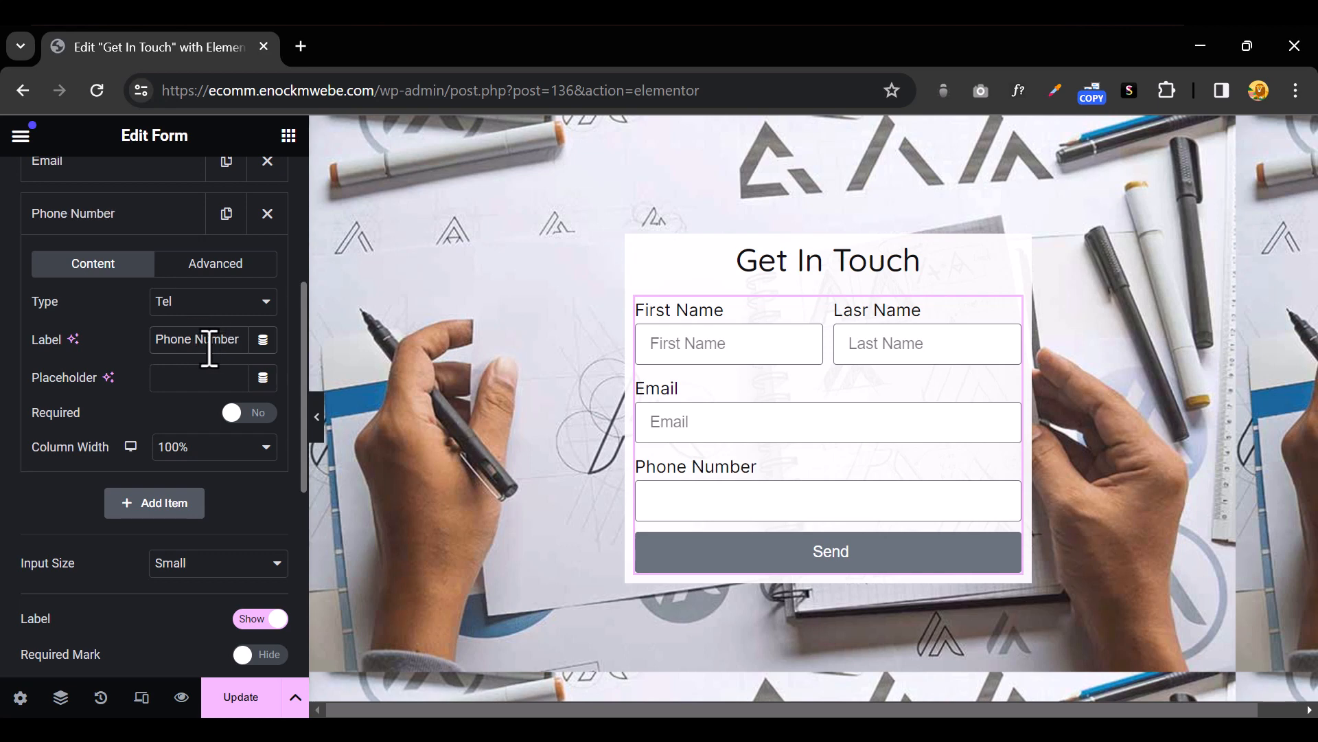
{"action": "triple_click", "coordinate": [209, 342]}
{"action": "key", "text": "ctrl+c"}
{"action": "left_click", "coordinate": [188, 376]}
{"action": "key", "text": "ctrl+v"}
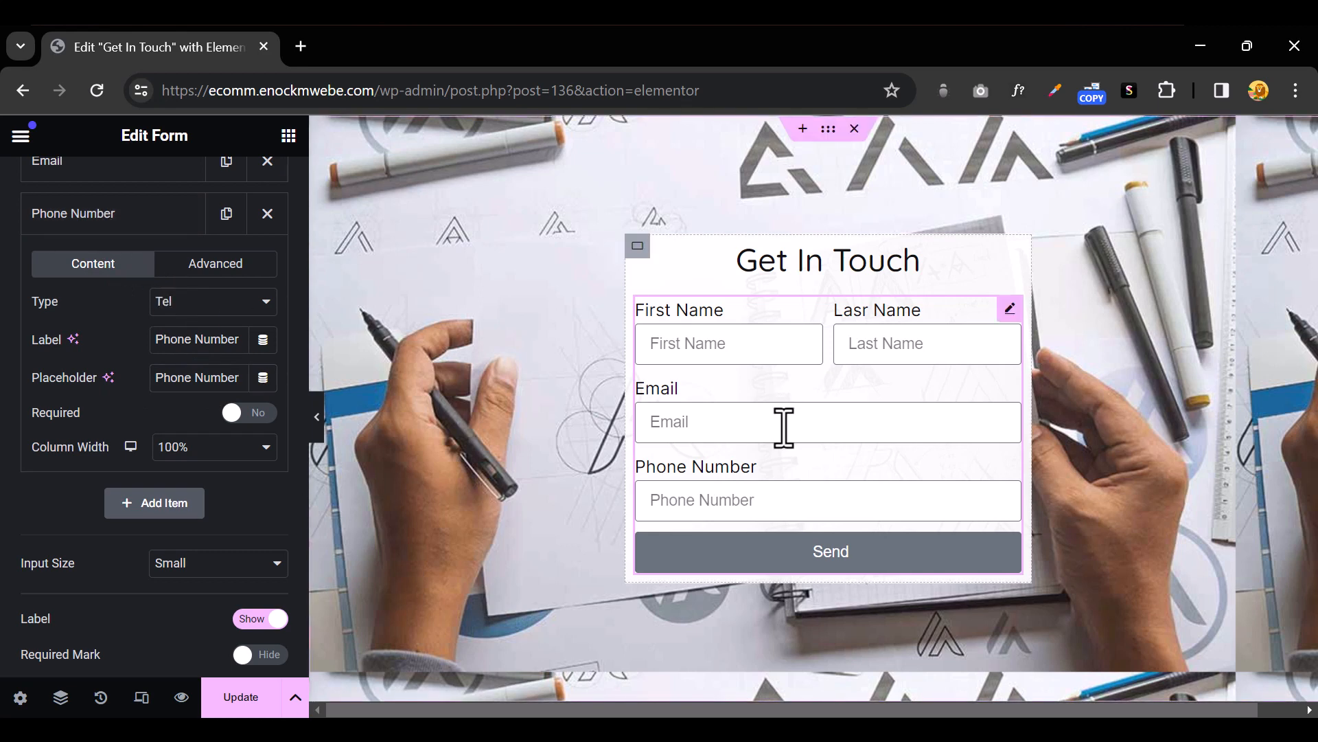
Add a URL field labelled 'Social Media URL' with the same text as its placeholder
{"action": "left_click", "coordinate": [106, 216]}
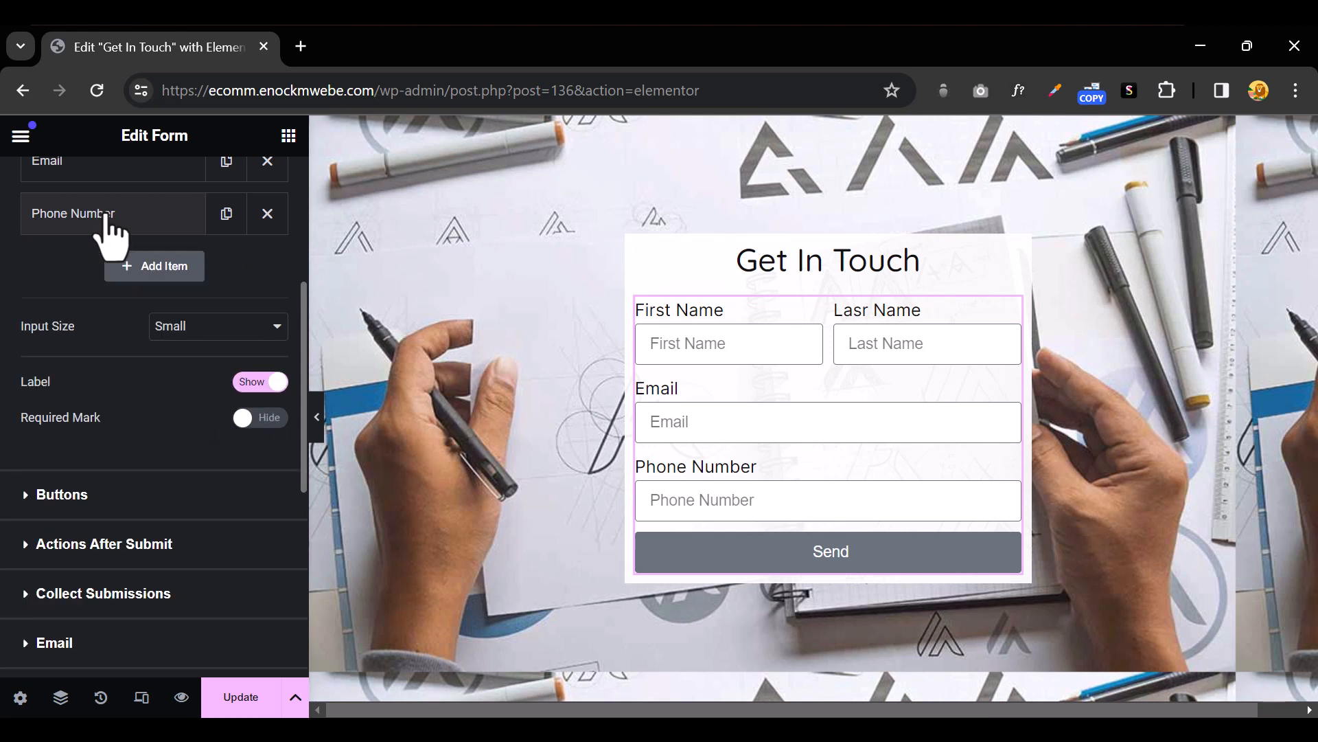
{"action": "left_click", "coordinate": [149, 269]}
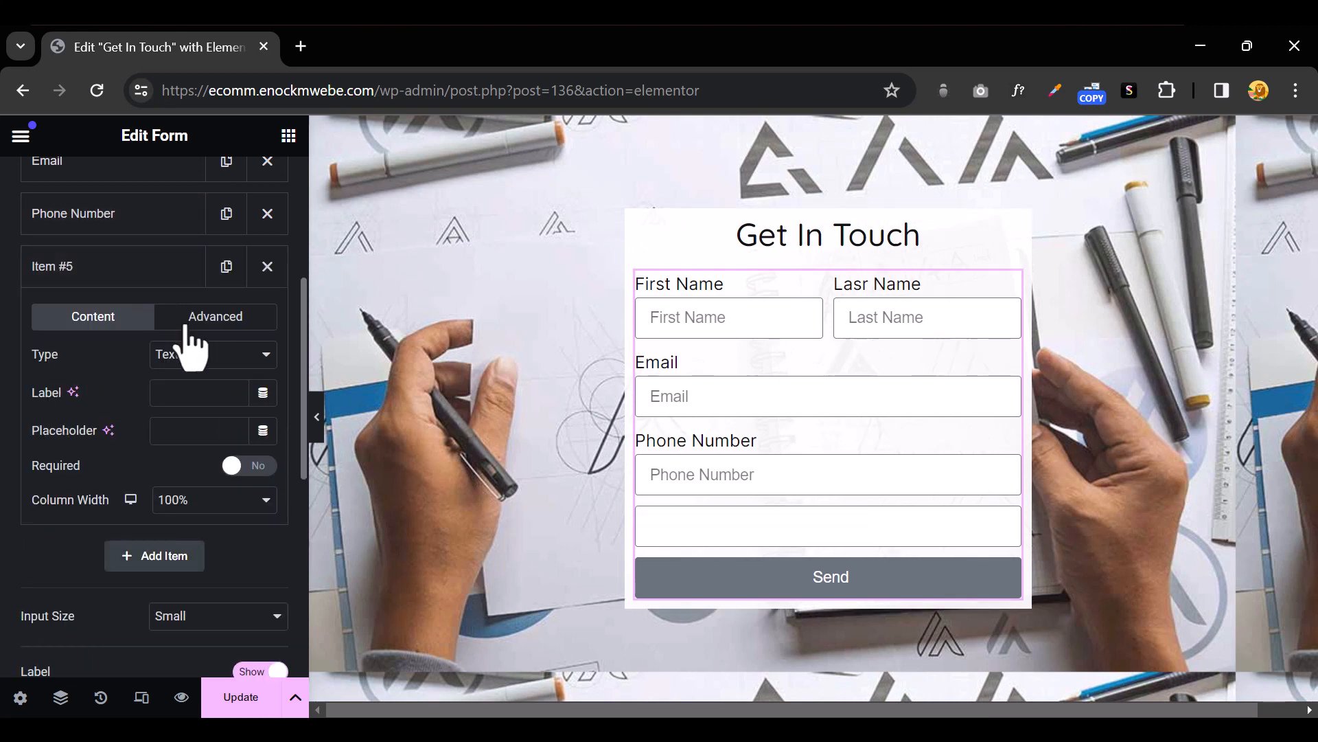
{"action": "left_click", "coordinate": [201, 357]}
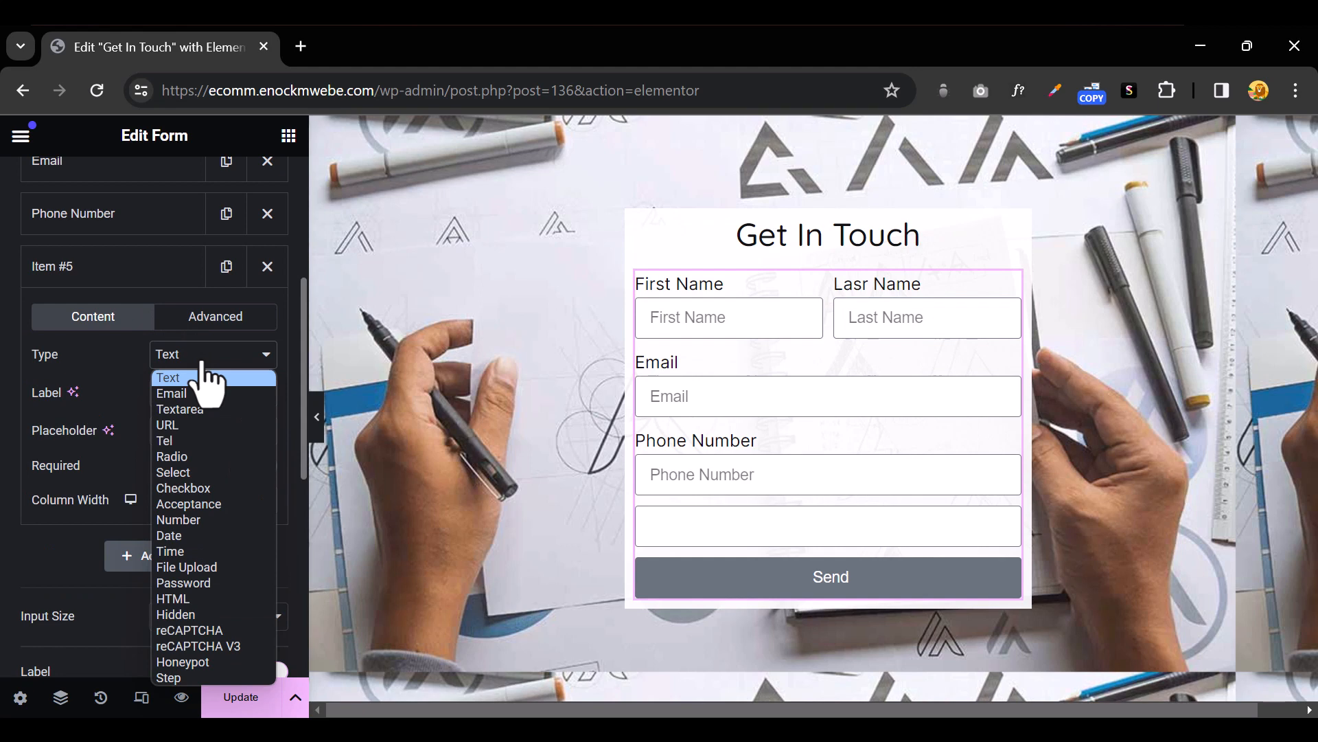
{"action": "left_click", "coordinate": [206, 425]}
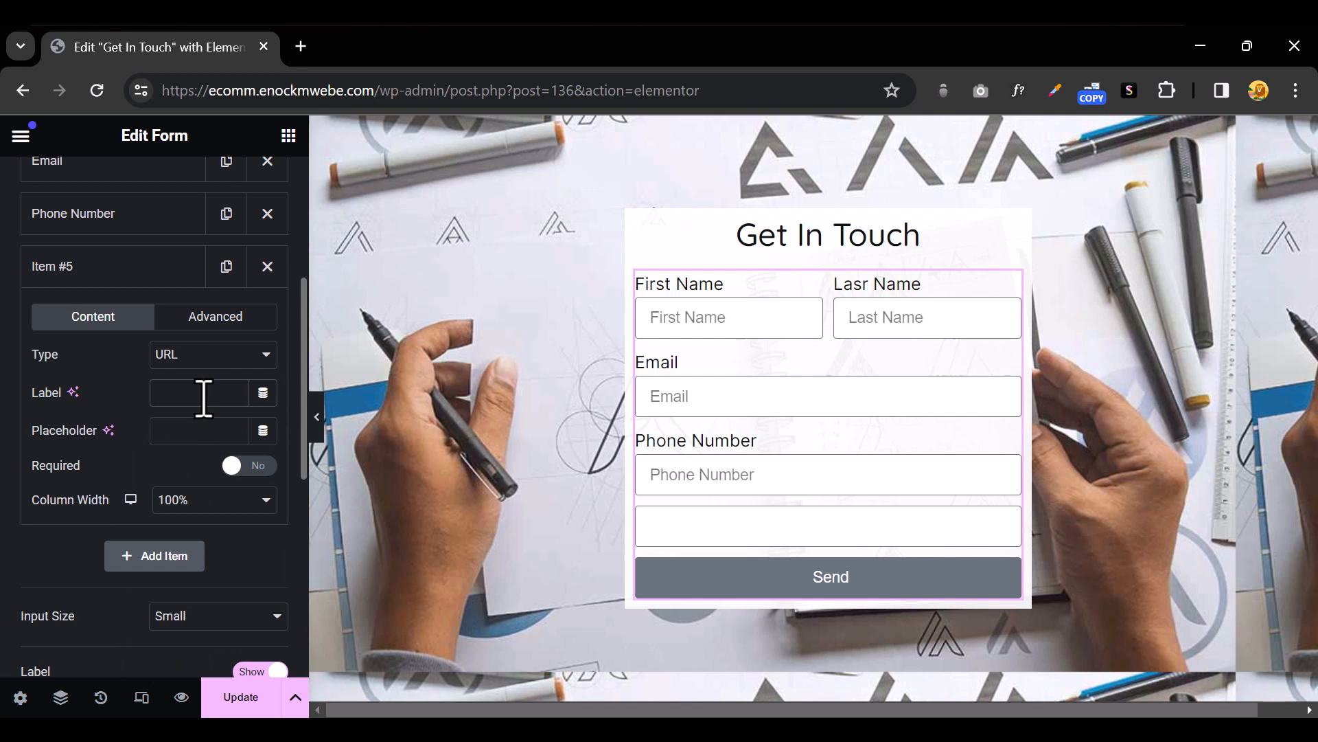
{"action": "left_click", "coordinate": [204, 398]}
{"action": "type", "text": "So"}
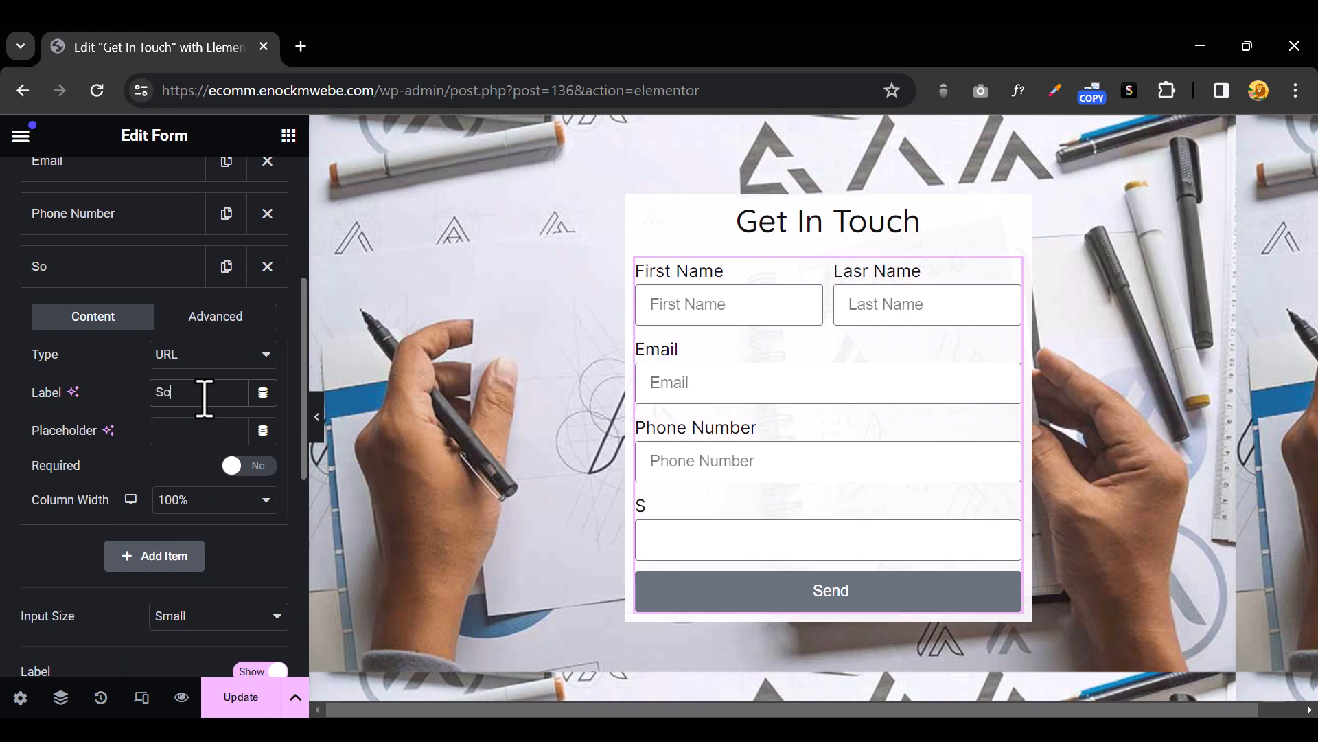
{"action": "type", "text": "cial Media URD"}
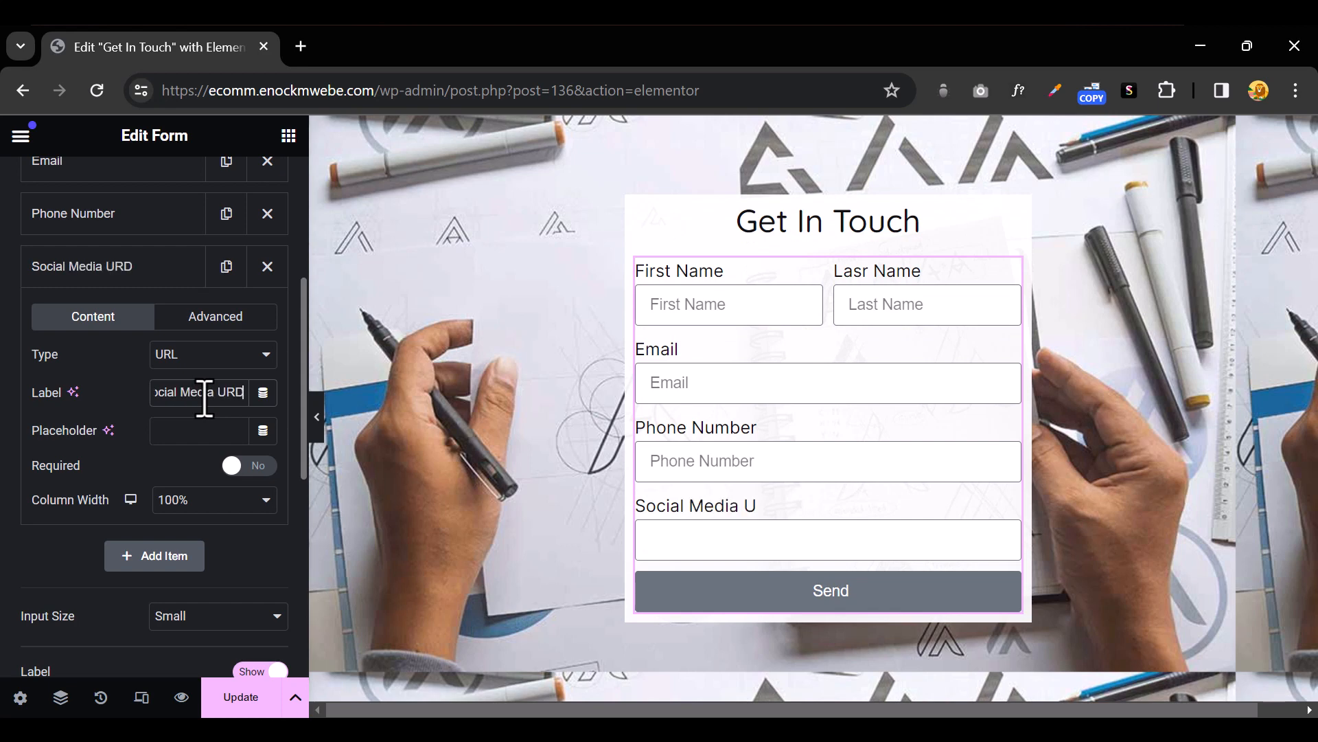
{"action": "key", "text": "BackSpace"}
{"action": "type", "text": "L"}
{"action": "key", "text": "ctrl+a"}
{"action": "key", "text": "ctrl+c"}
{"action": "left_click", "coordinate": [178, 437]}
{"action": "key", "text": "ctrl+v"}
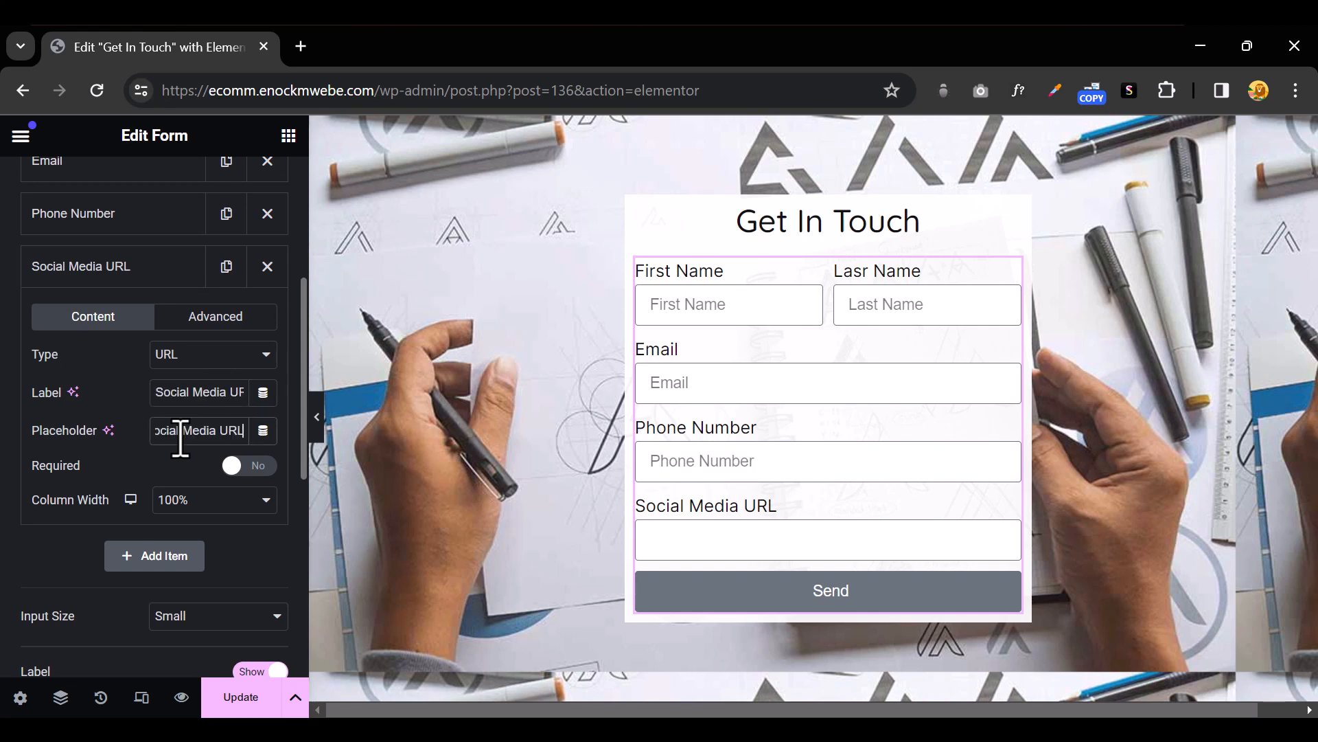
{"action": "left_click", "coordinate": [133, 277]}
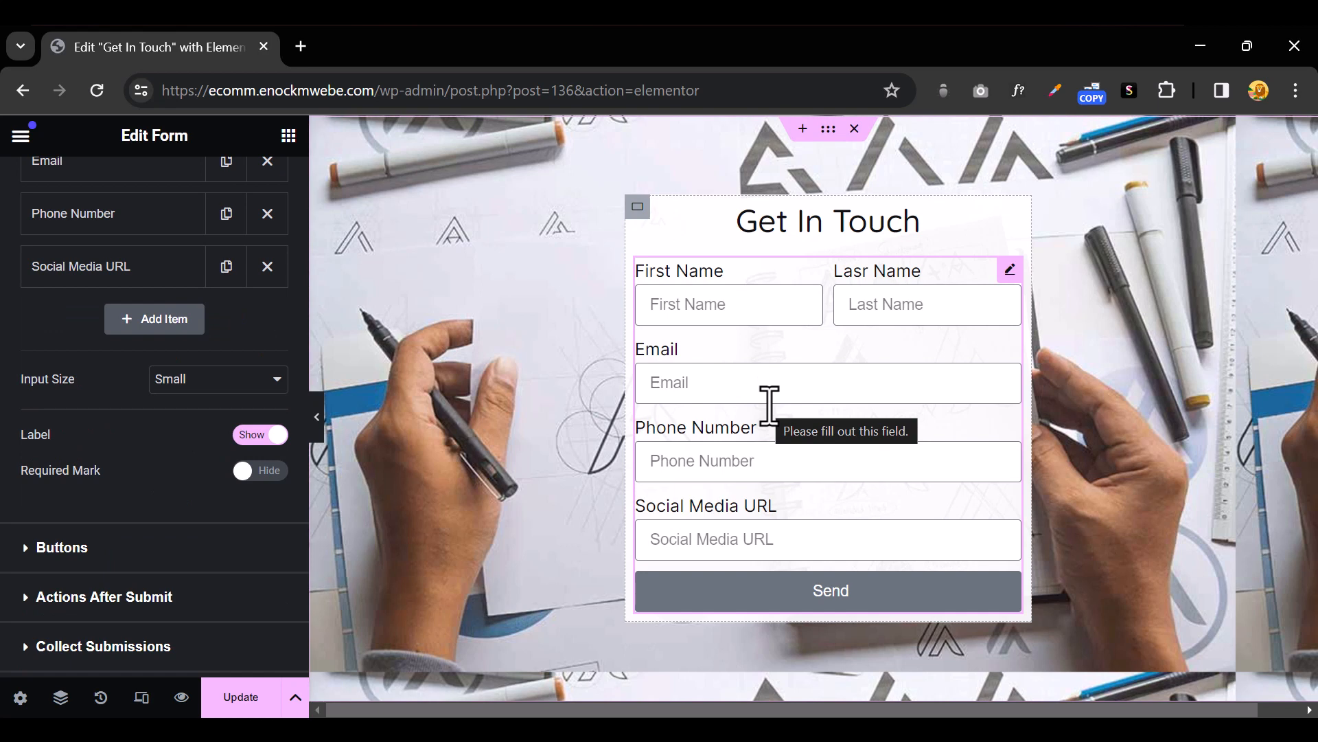
Add a new Radio field to the form labelled 'Service'
{"action": "left_click", "coordinate": [156, 319]}
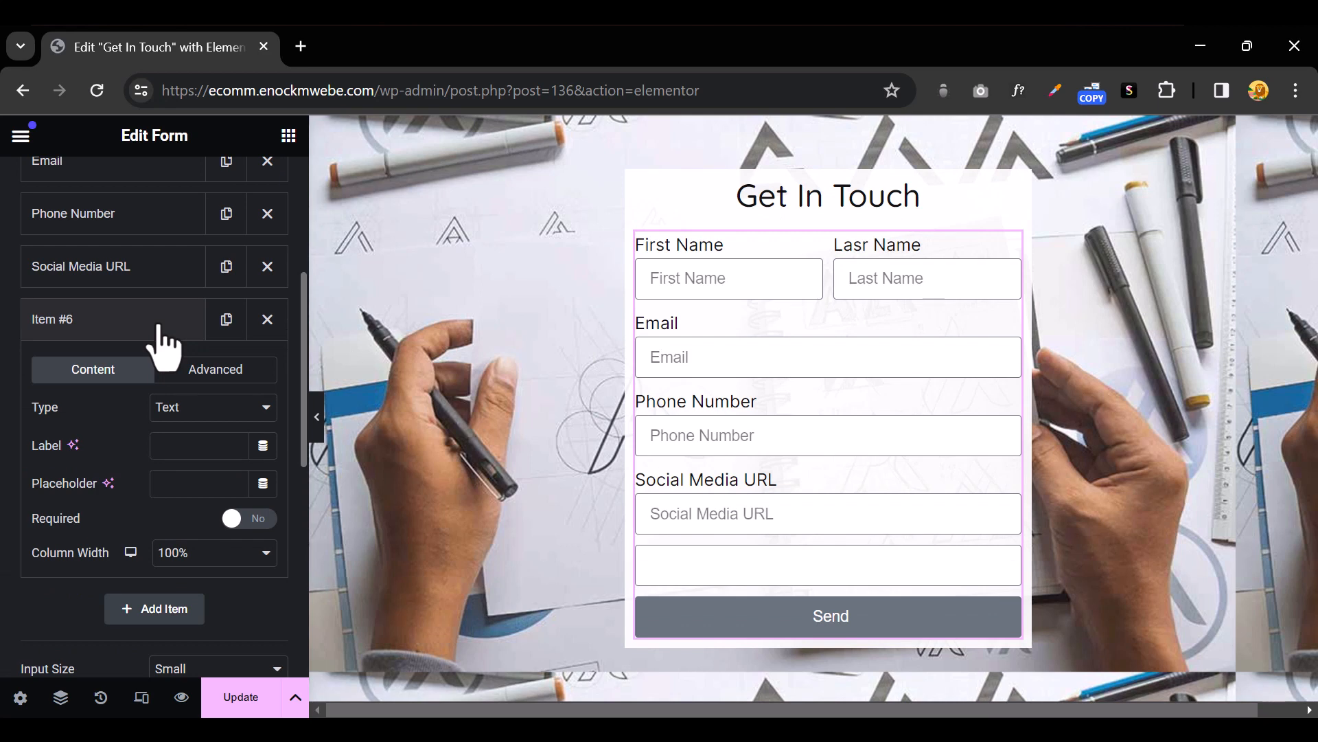
{"action": "left_click", "coordinate": [209, 409]}
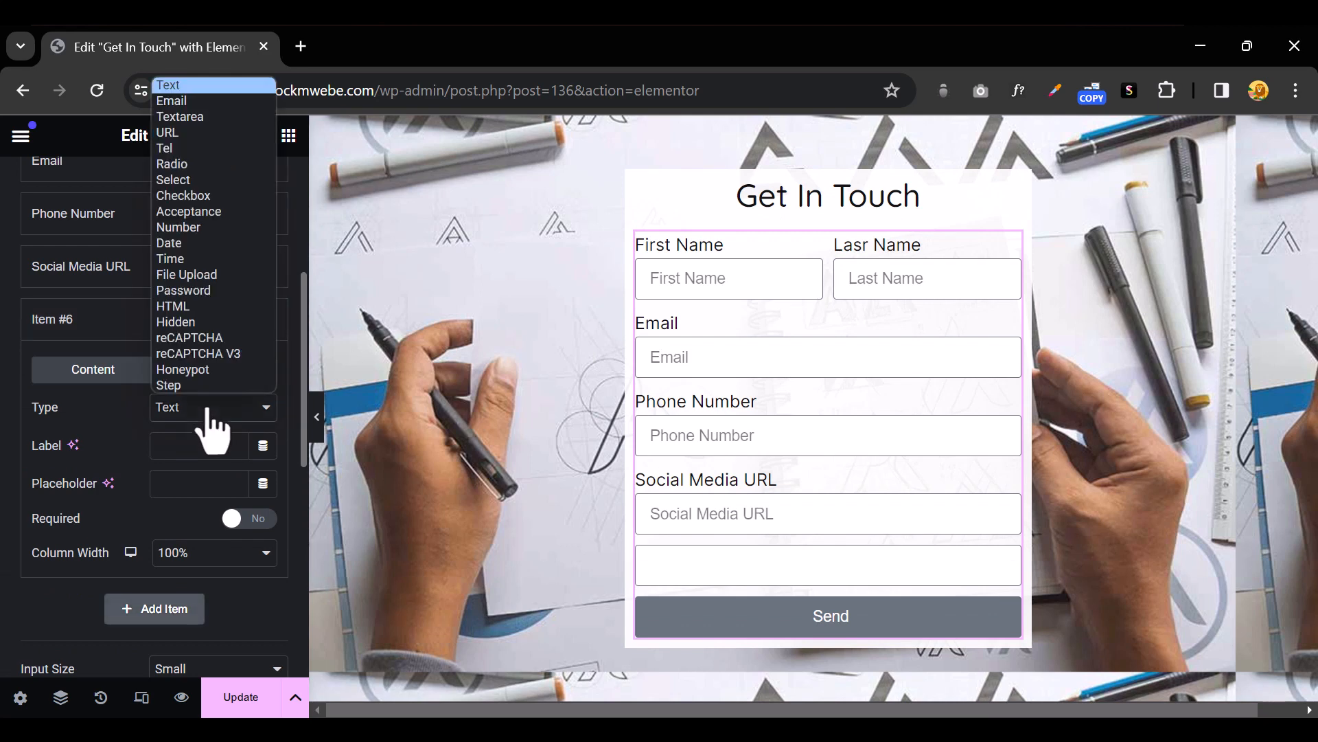
{"action": "left_click", "coordinate": [209, 165]}
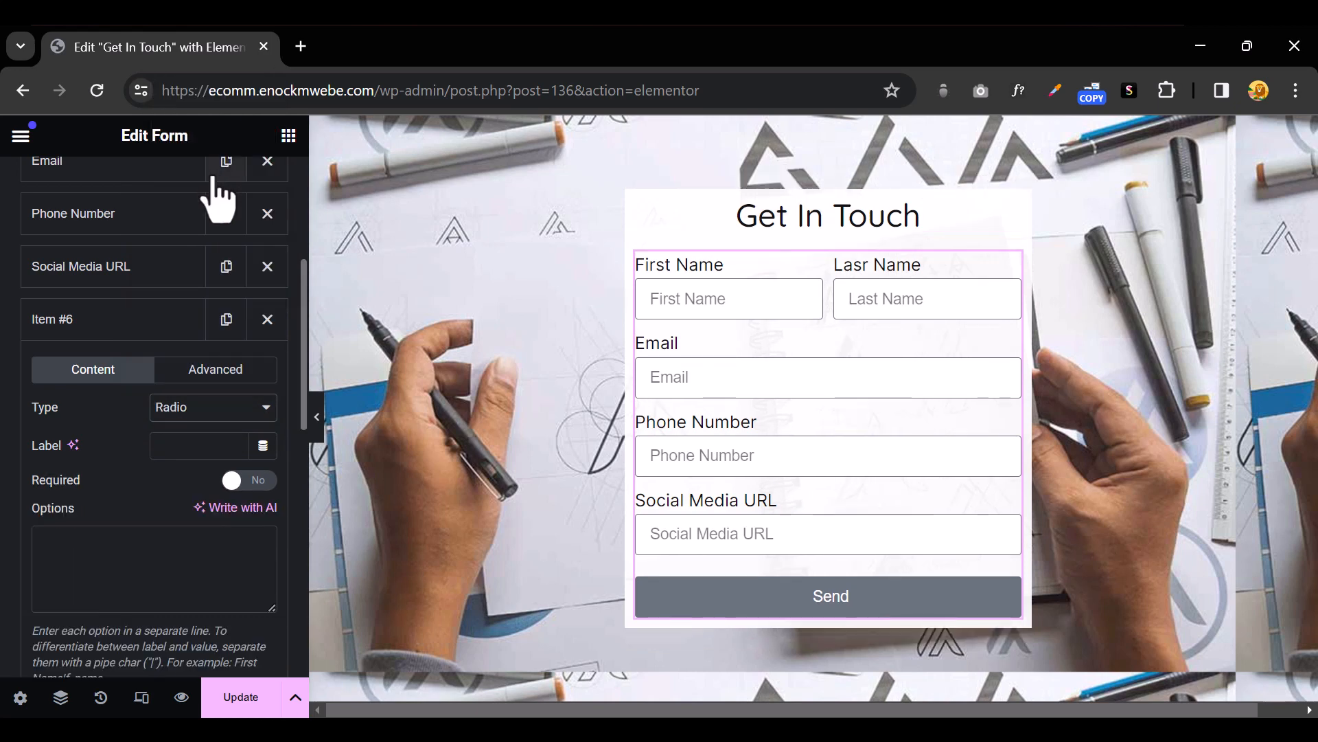
{"action": "left_click", "coordinate": [196, 444]}
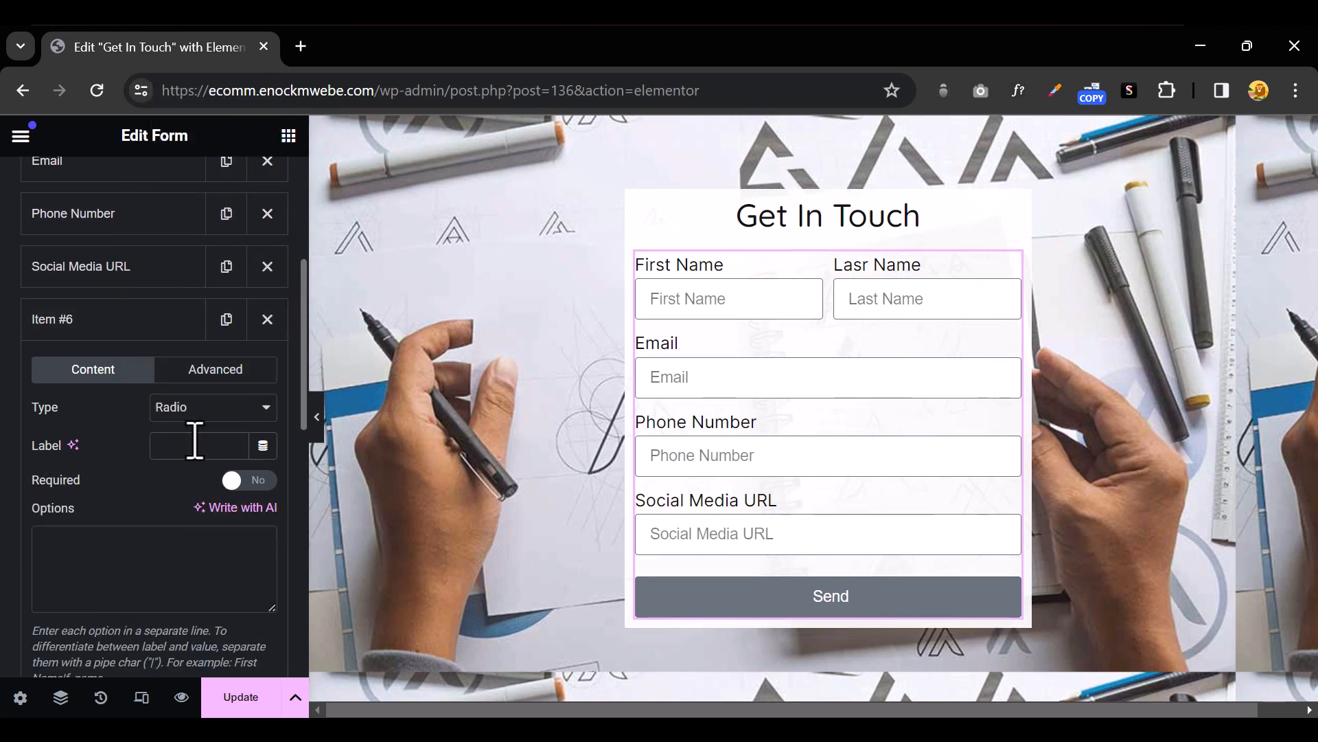
{"action": "type", "text": "Serv"}
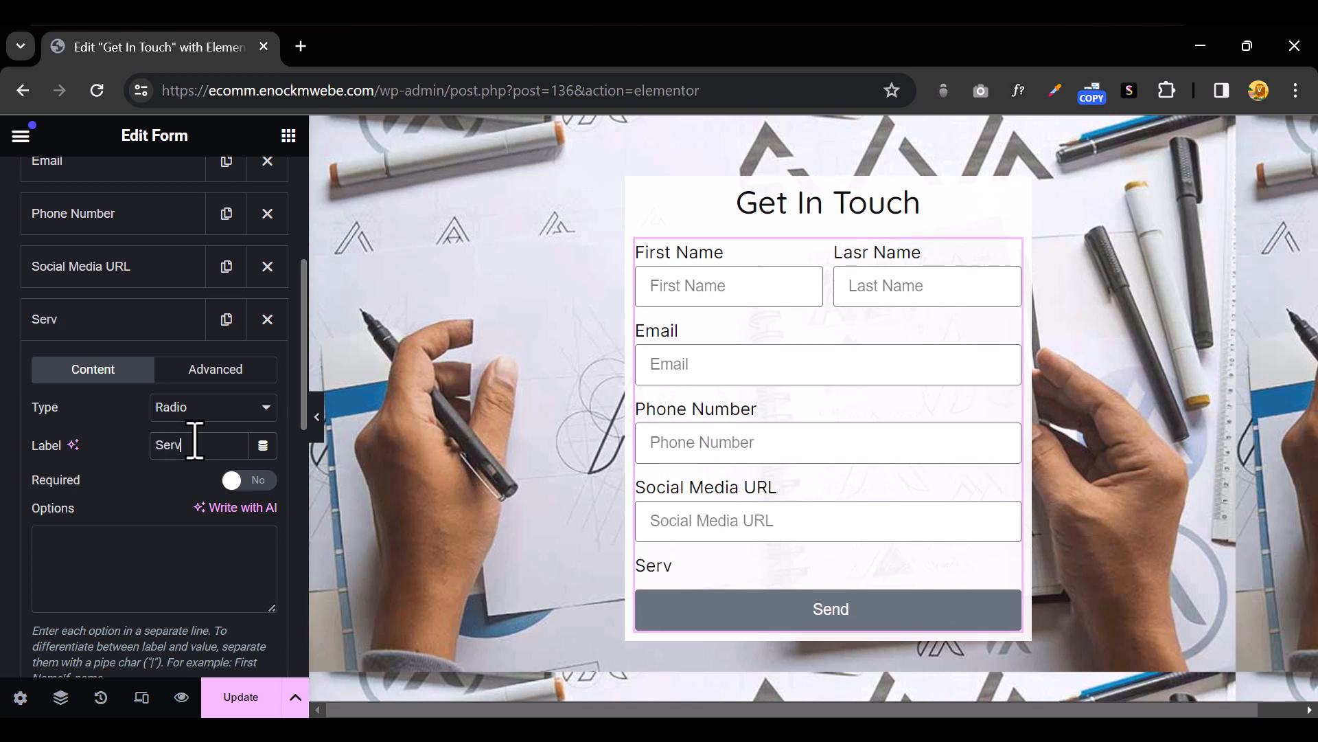
{"action": "type", "text": "ice"}
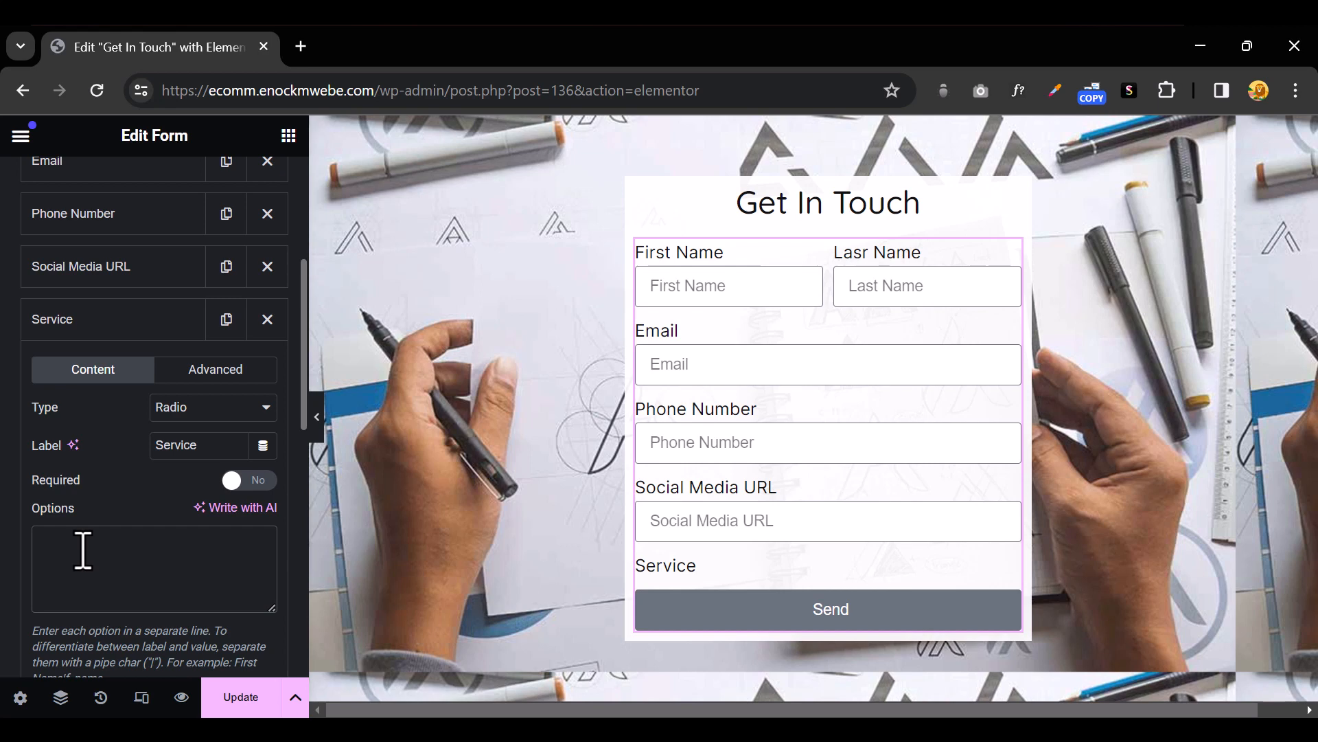
Enter the radio options Web Design, Logo Design, SEO and Digital Marketing, one per line
{"action": "left_click", "coordinate": [83, 551]}
{"action": "type", "text": "Web "}
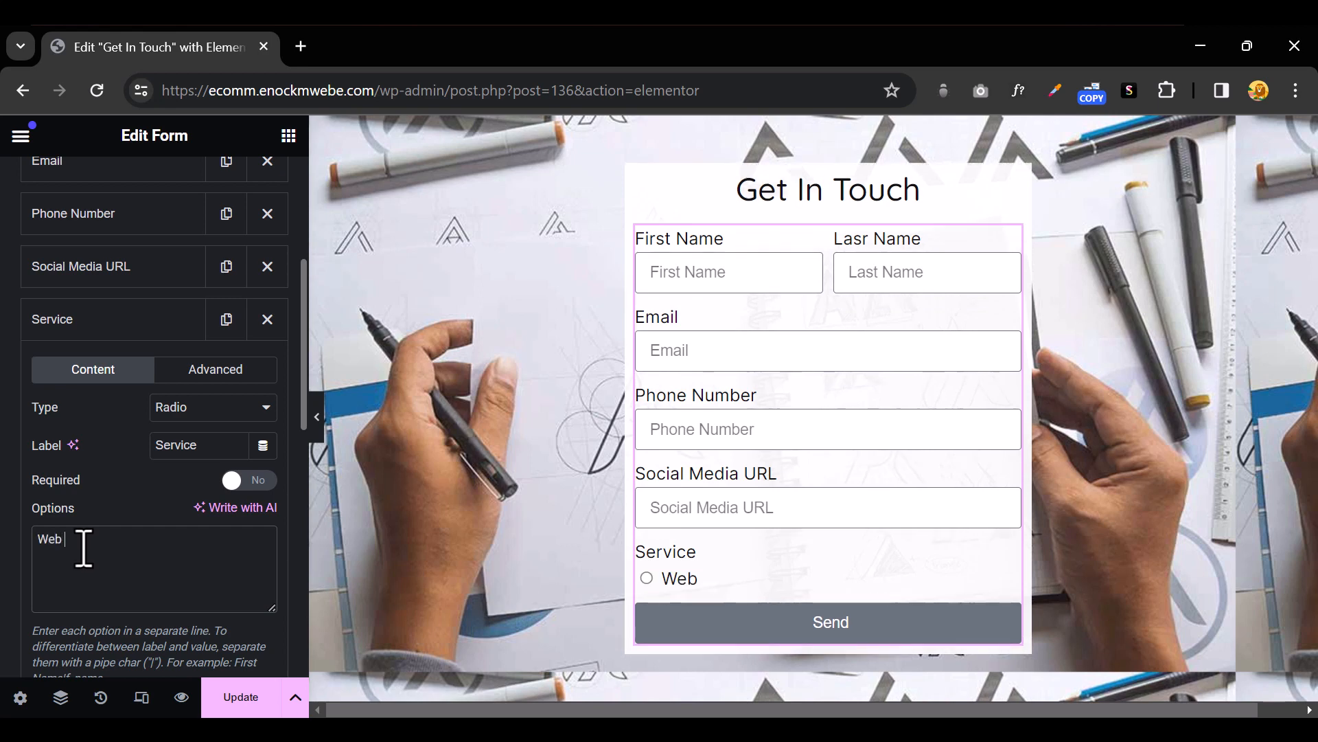
{"action": "type", "text": "Design"}
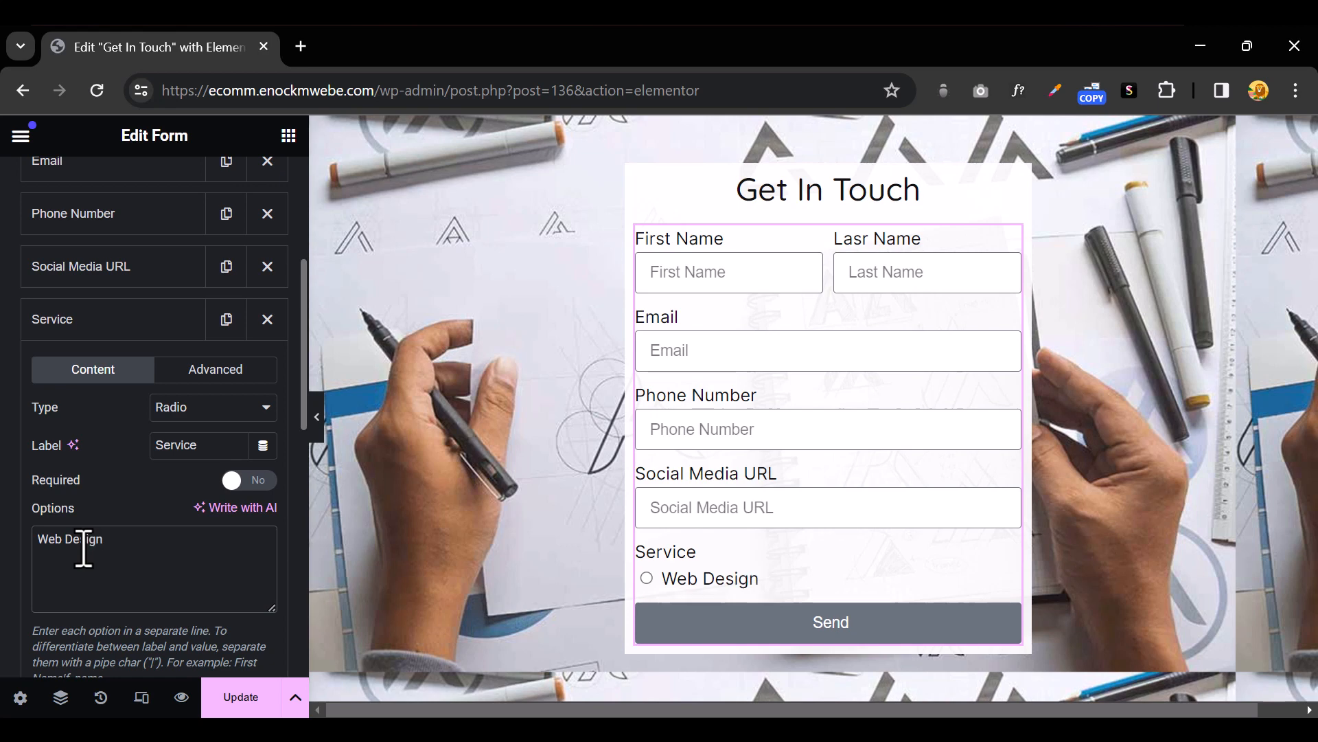
{"action": "key", "text": "Return"}
{"action": "type", "text": "Log"}
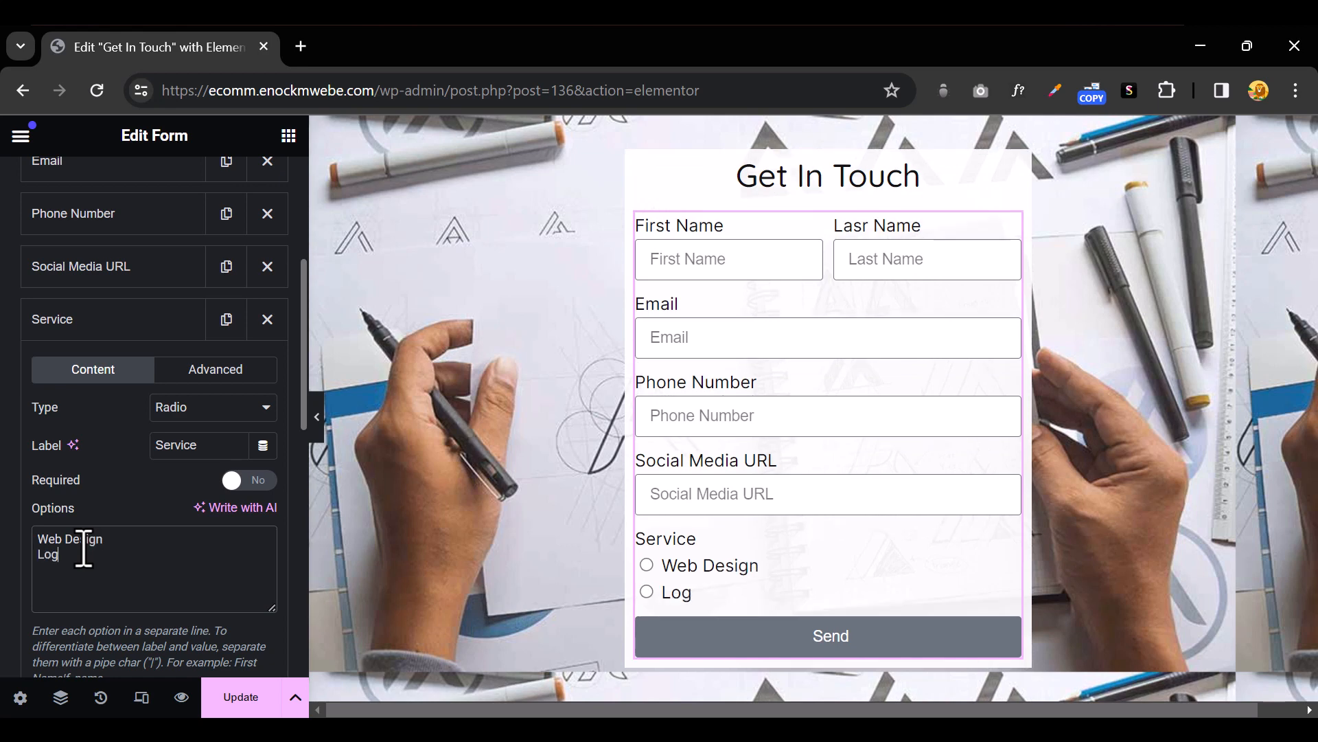
{"action": "type", "text": "o Design"}
{"action": "key", "text": "Return"}
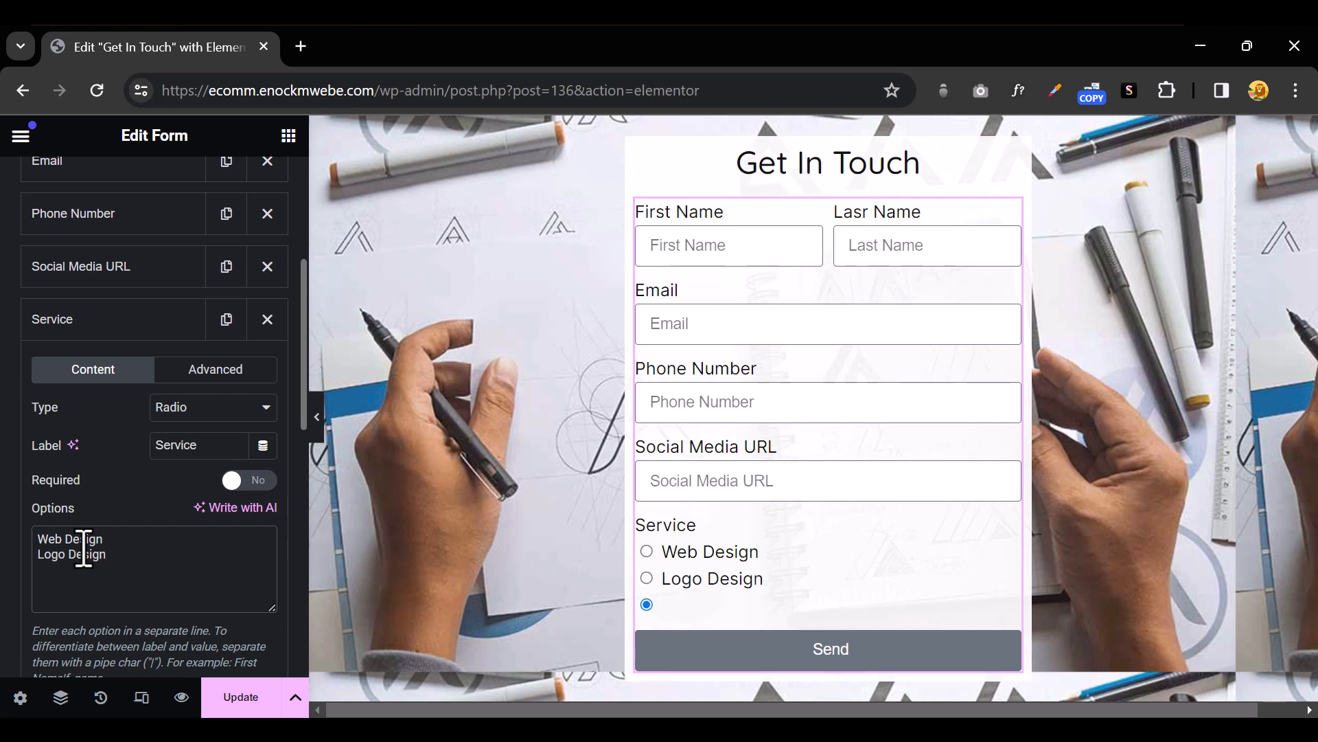
{"action": "type", "text": "SEO"}
{"action": "key", "text": "Return"}
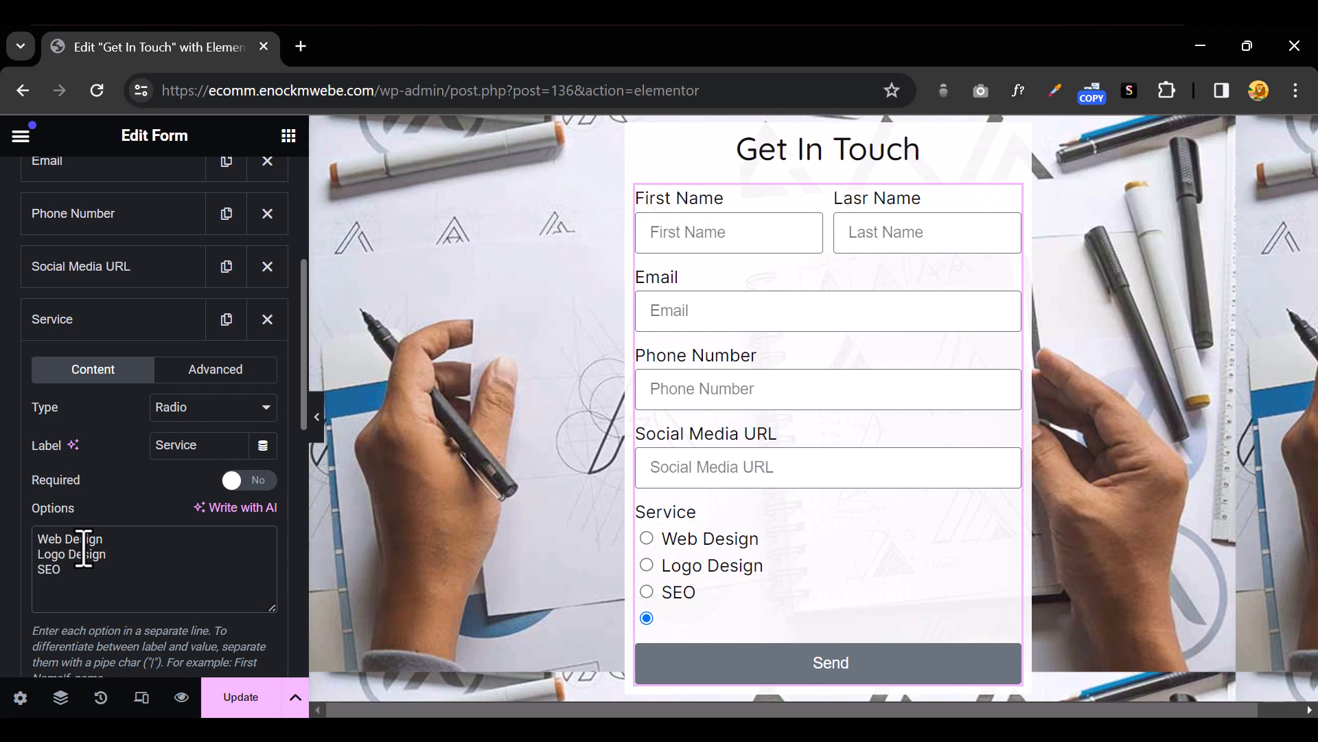
{"action": "type", "text": "dIGITAL"}
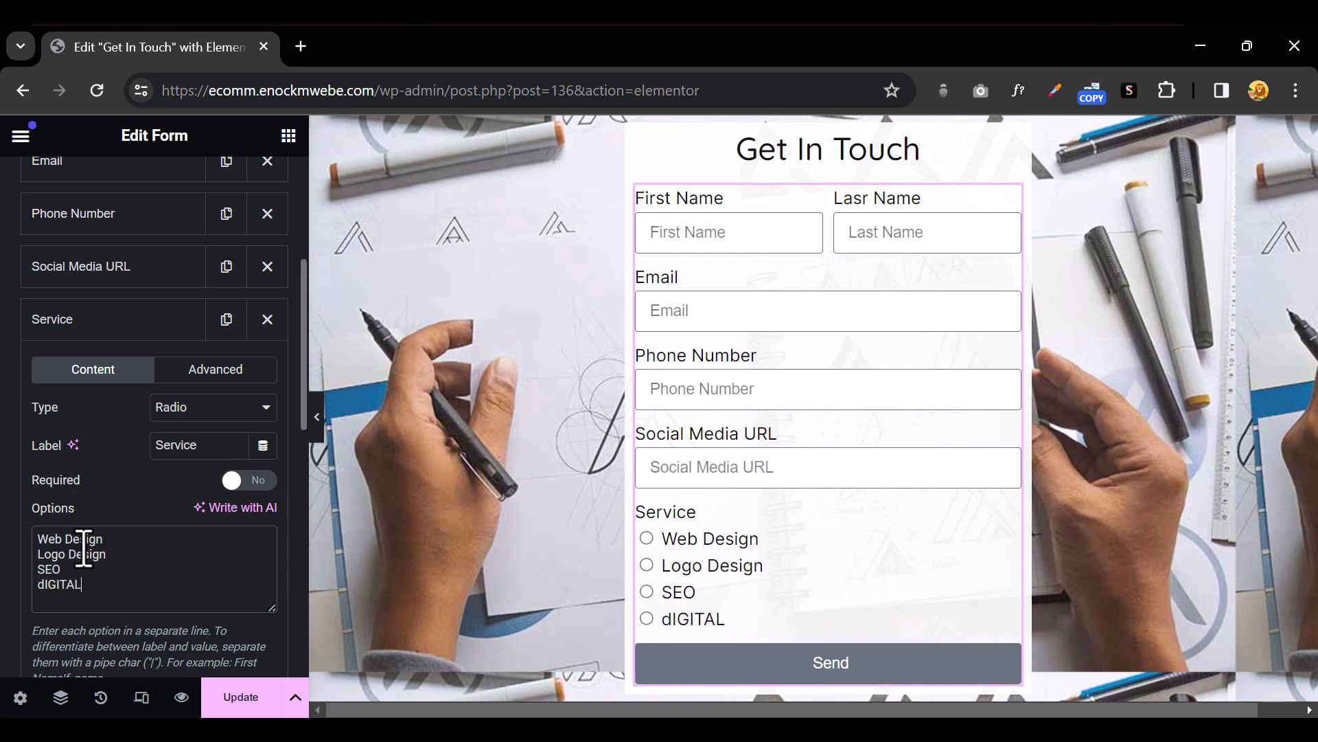
{"action": "key", "text": "BackSpace"}
{"action": "key", "text": "BackSpace"}
{"action": "key", "text": "BackSpace"}
{"action": "key", "text": "BackSpace"}
{"action": "type", "text": "Digital"}
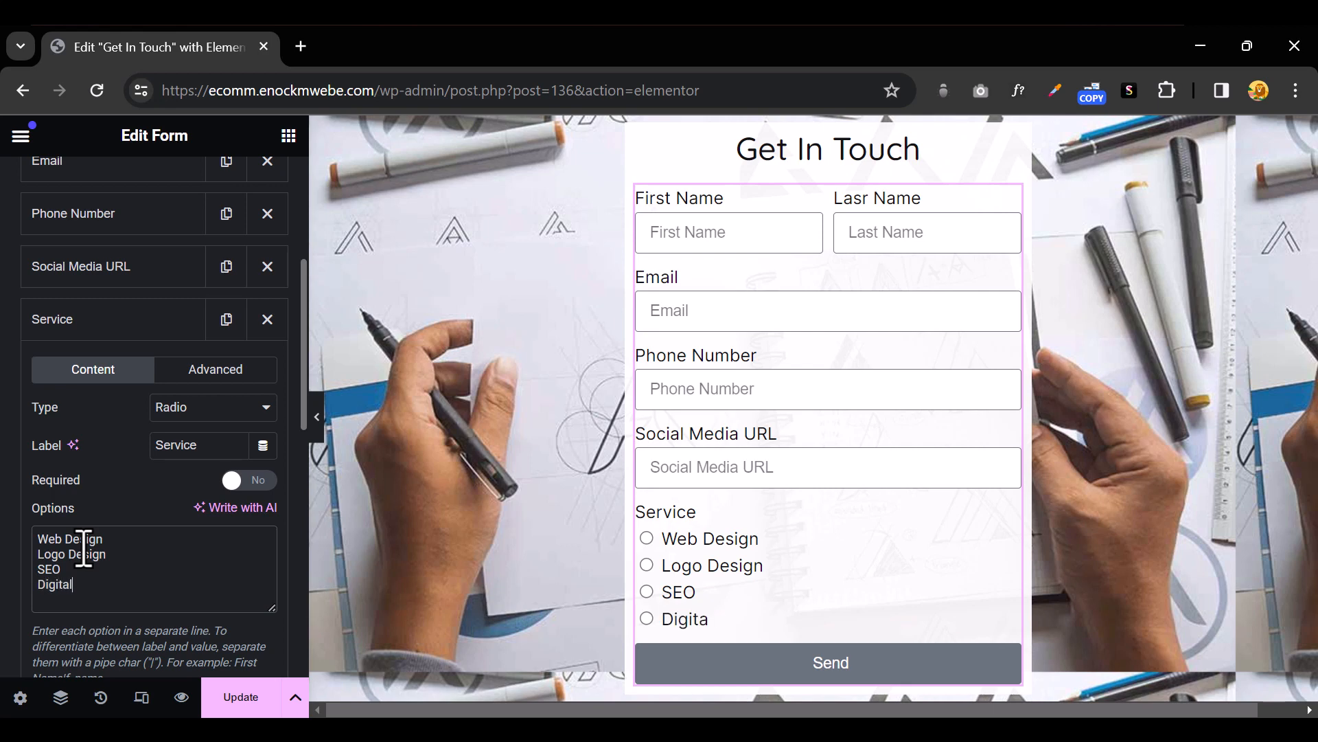
{"action": "type", "text": " Market"}
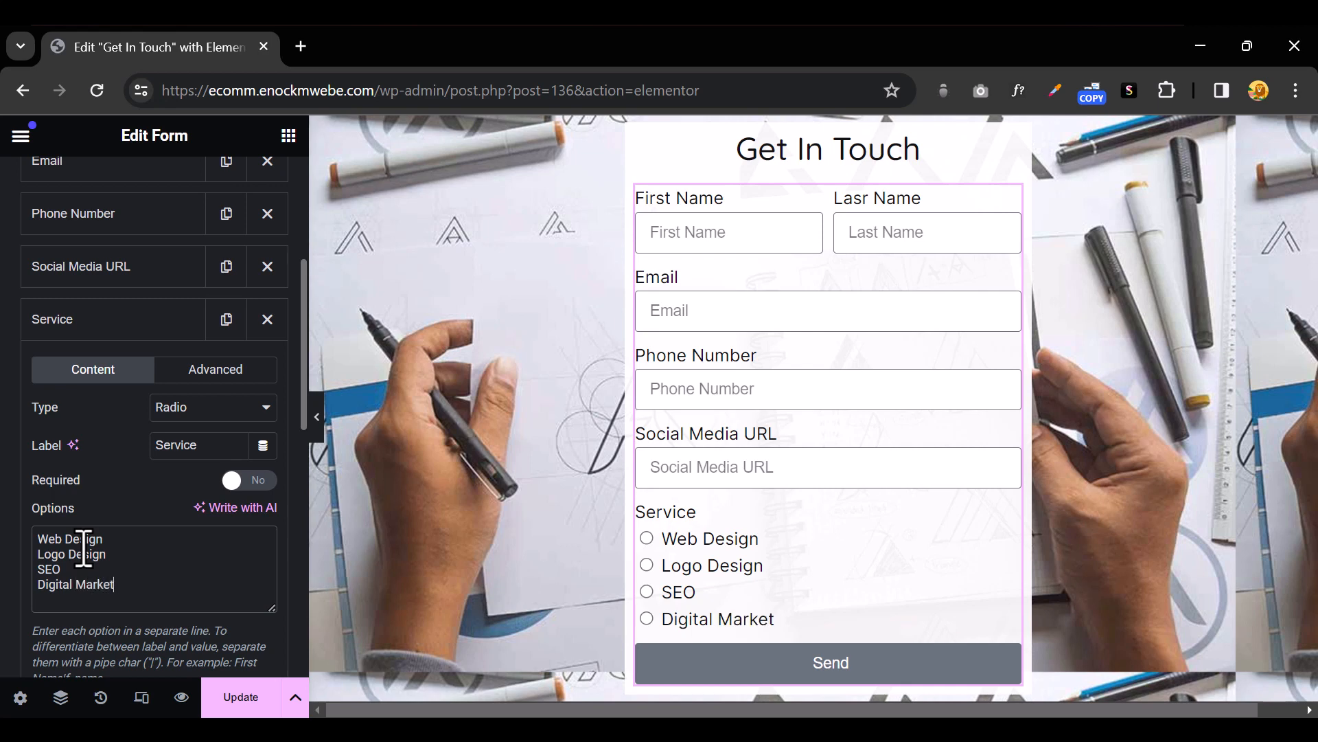
{"action": "type", "text": "ing"}
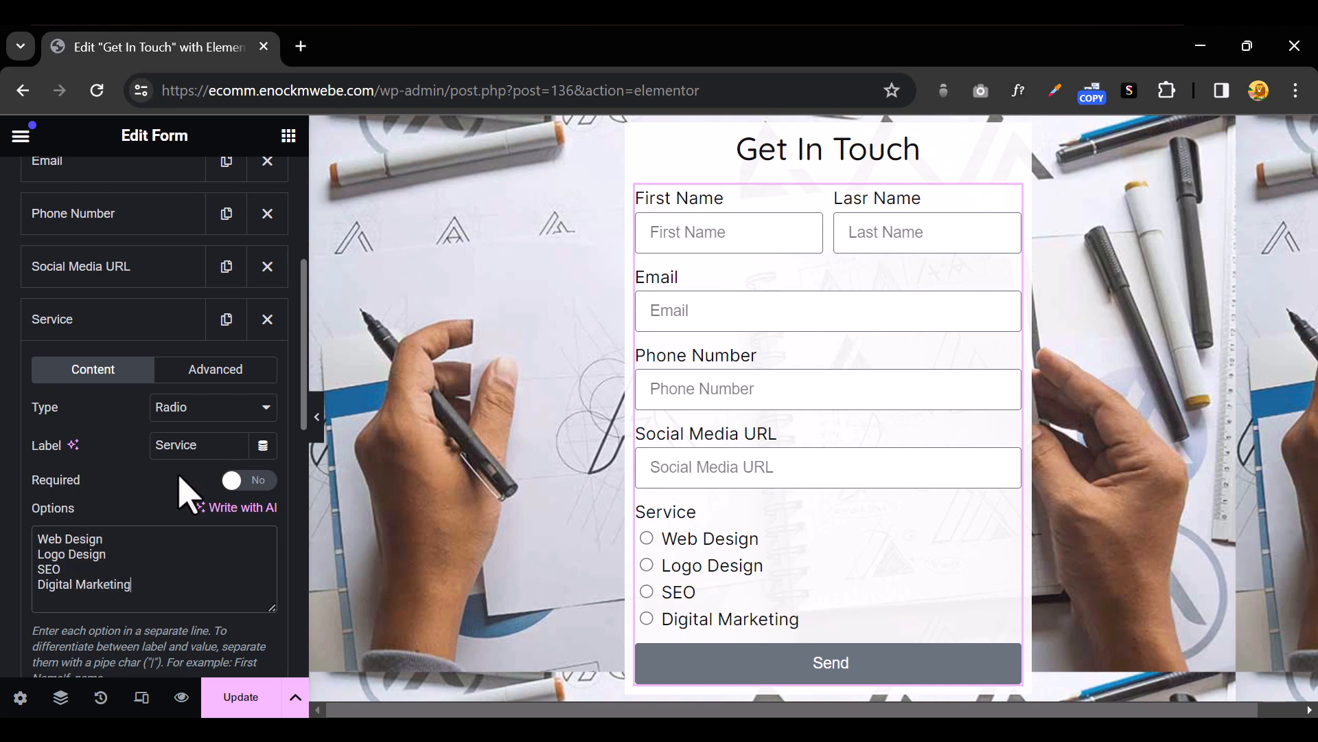
{"action": "scroll", "coordinate": [196, 484], "scroll_direction": "down", "scroll_amount": 3}
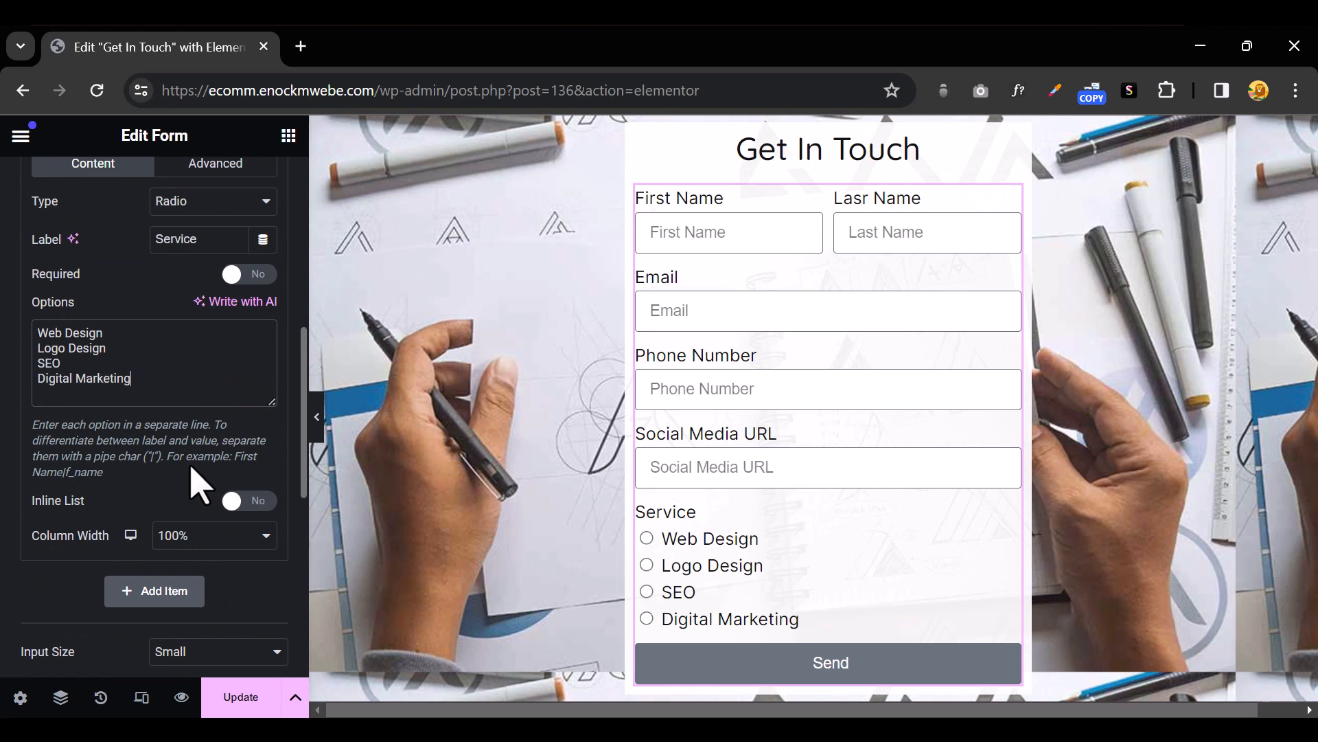
Turn on Inline List so the four Service choices sit in one row, and preview the result
{"action": "left_click", "coordinate": [236, 501]}
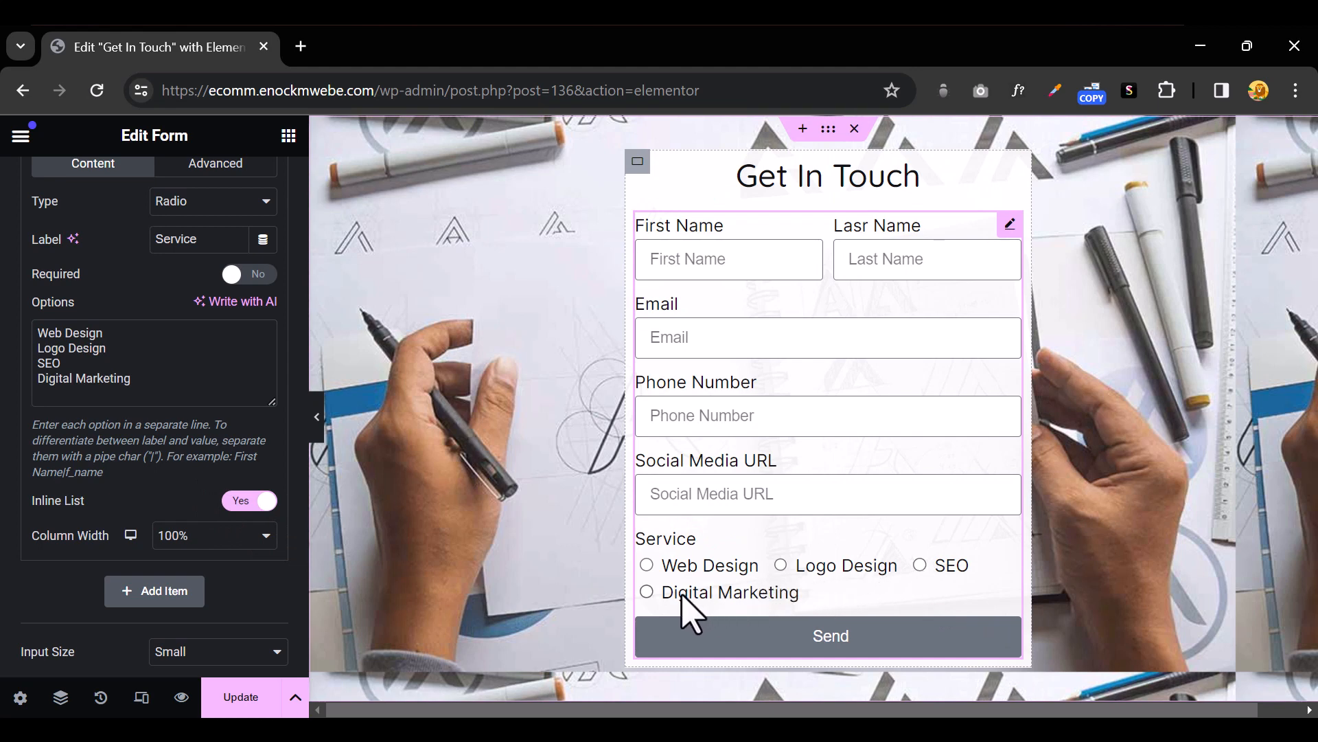
{"action": "left_click", "coordinate": [317, 420]}
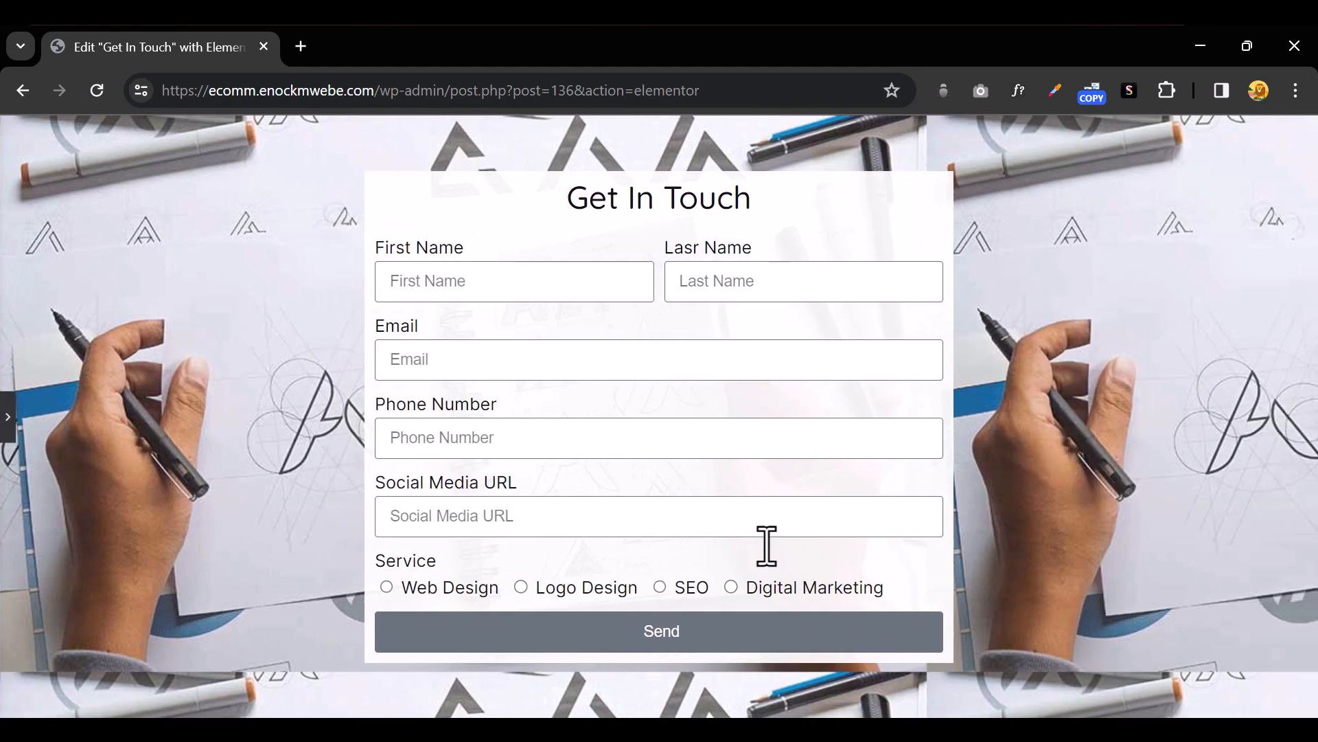
{"action": "left_click", "coordinate": [9, 417]}
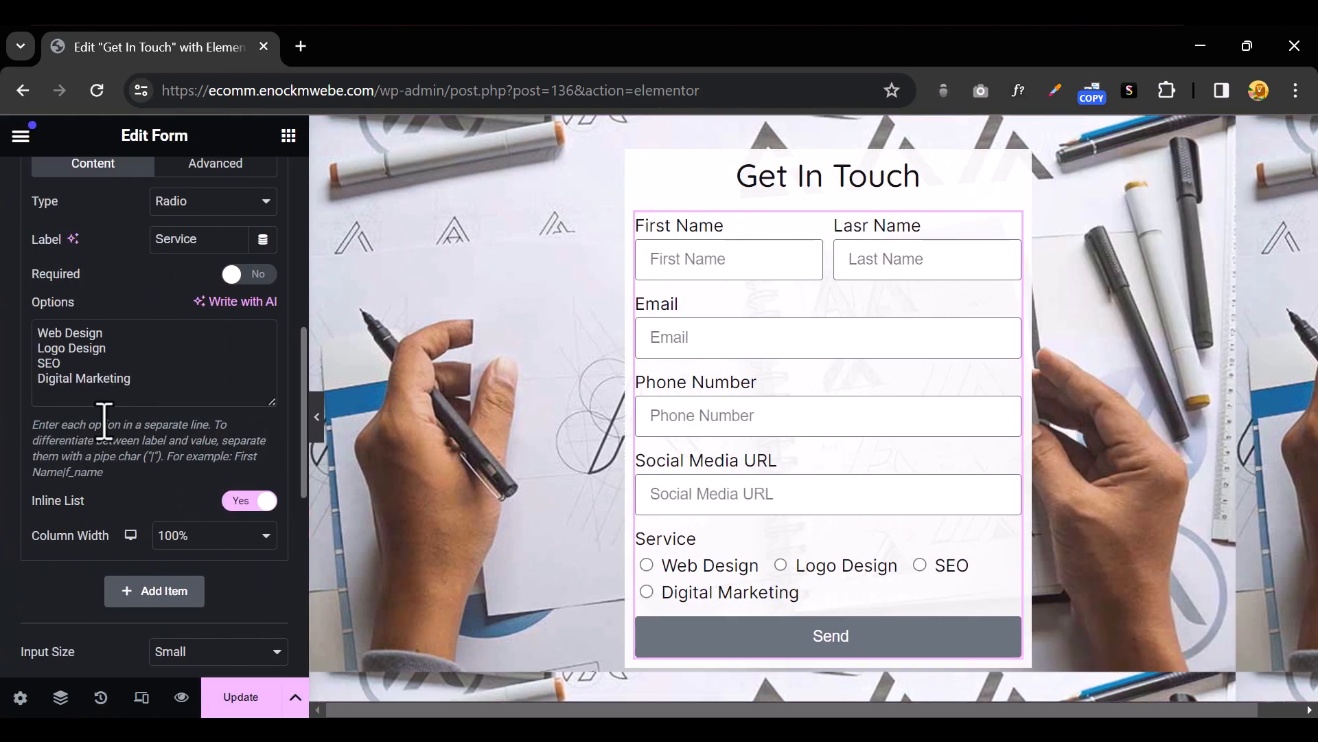
{"action": "scroll", "coordinate": [151, 426], "scroll_direction": "up", "scroll_amount": 5}
{"action": "left_click", "coordinate": [162, 323]}
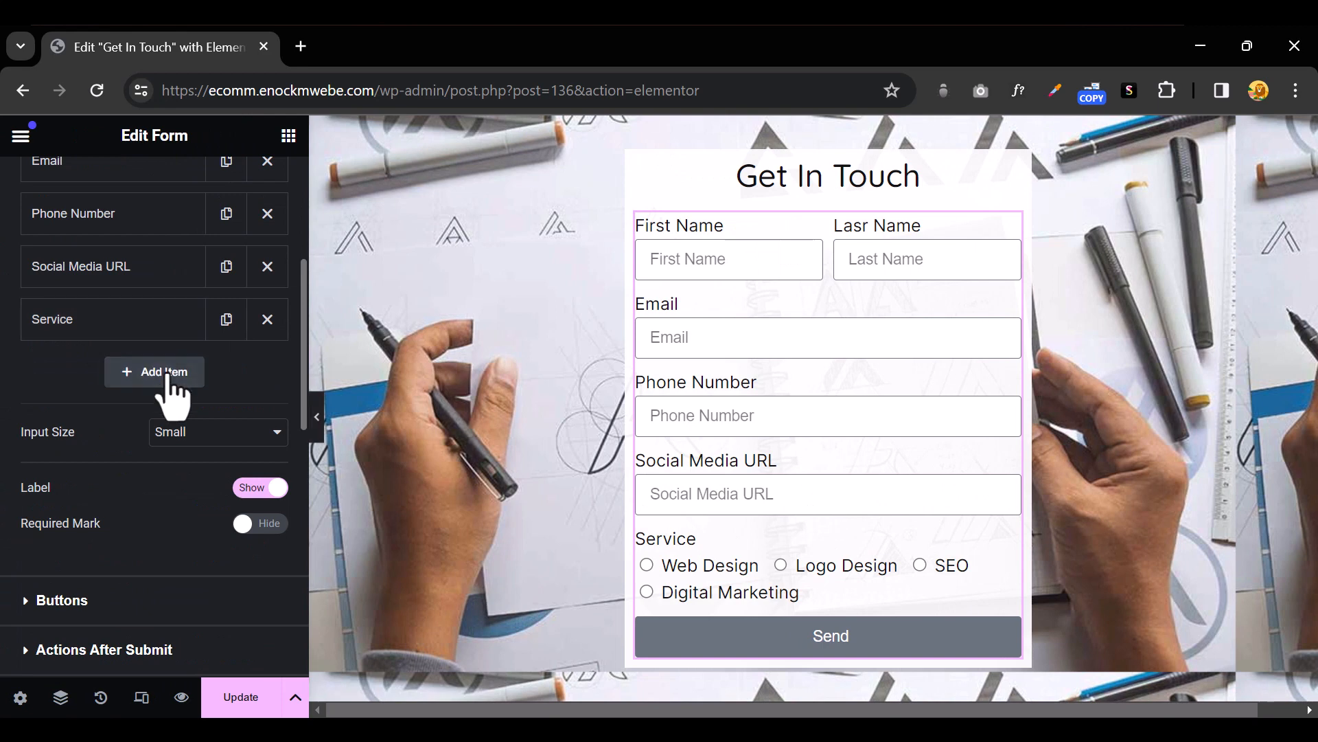
Add a Date field labelled 'Date Of Birth' with placeholder 'Date of Birth' below Service
{"action": "left_click", "coordinate": [165, 371]}
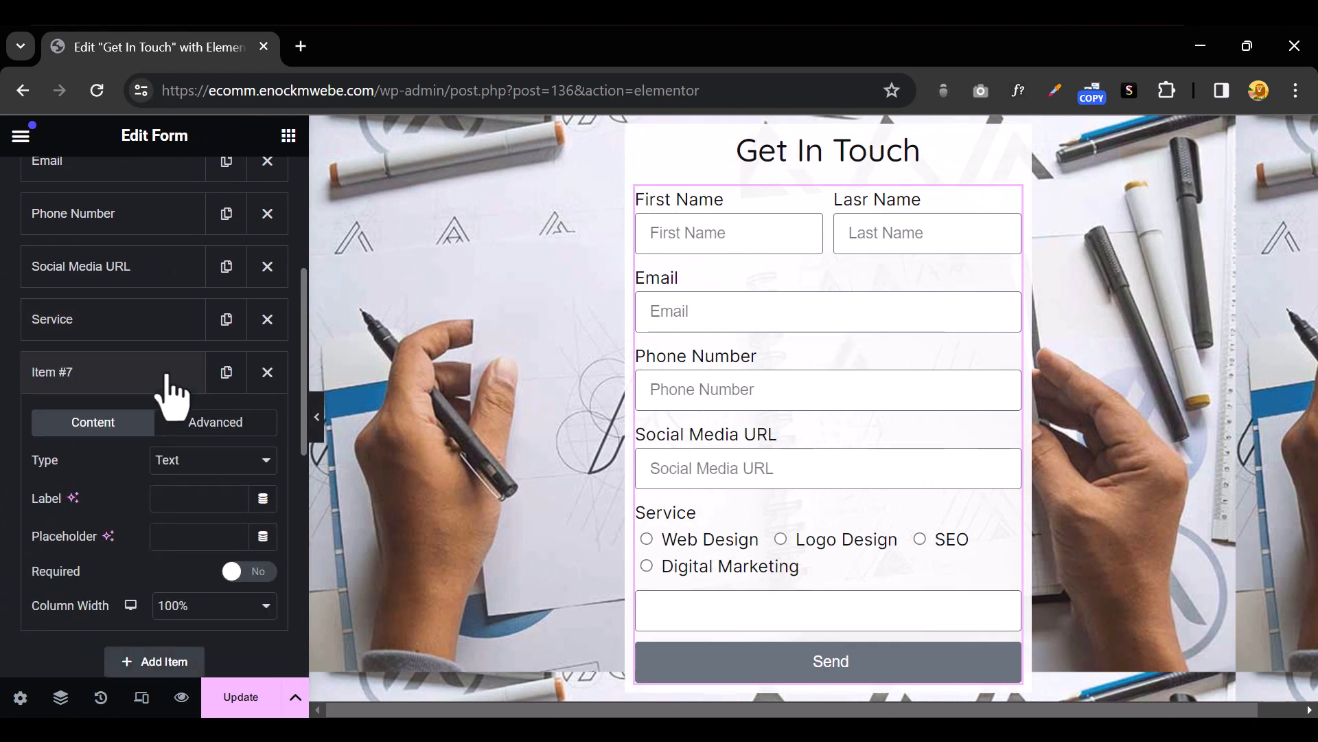
{"action": "left_click", "coordinate": [210, 465]}
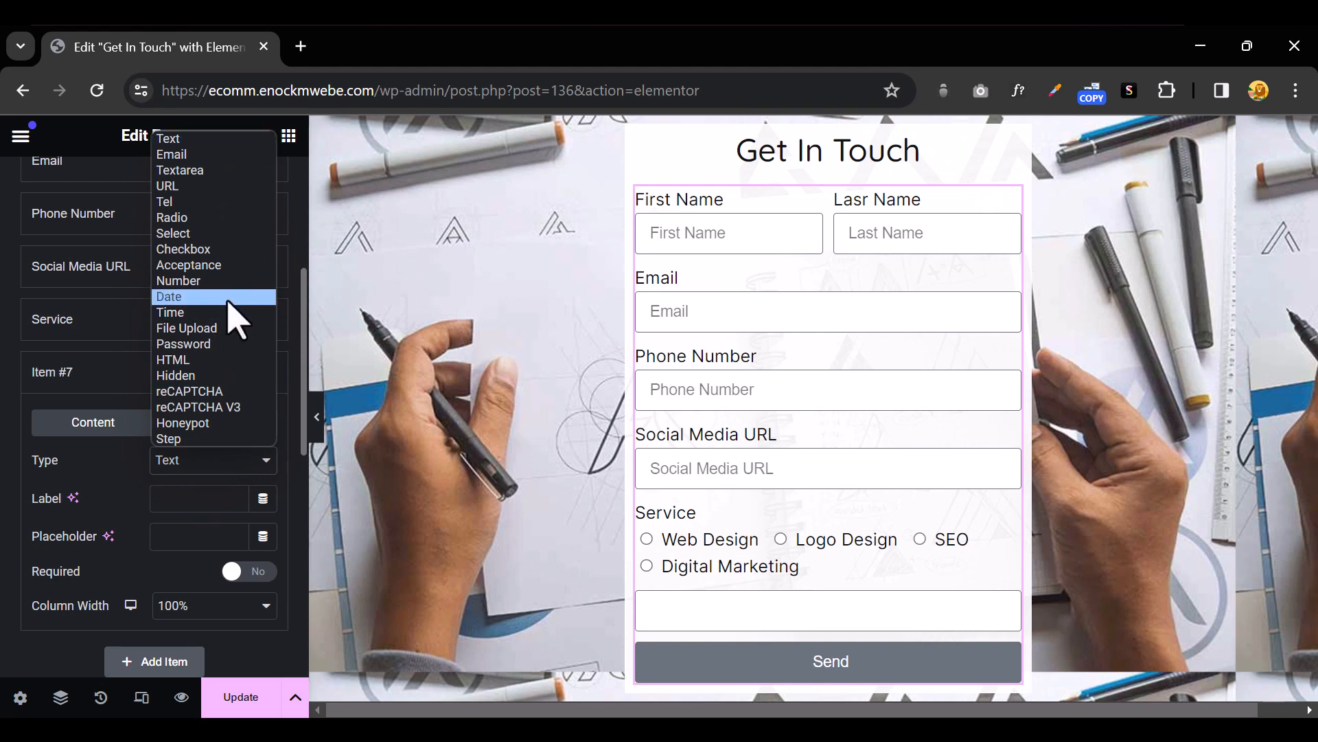
{"action": "left_click", "coordinate": [236, 320]}
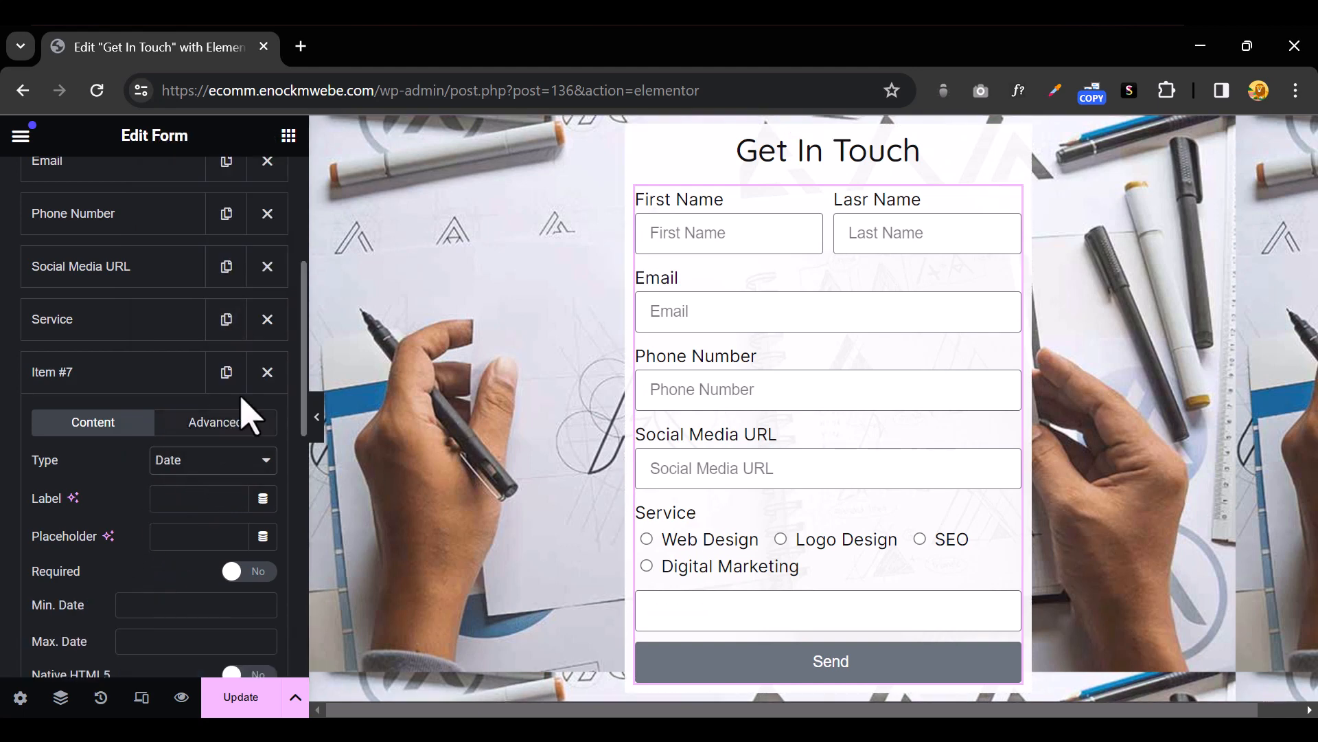
{"action": "left_click", "coordinate": [194, 508]}
{"action": "type", "text": "Date "}
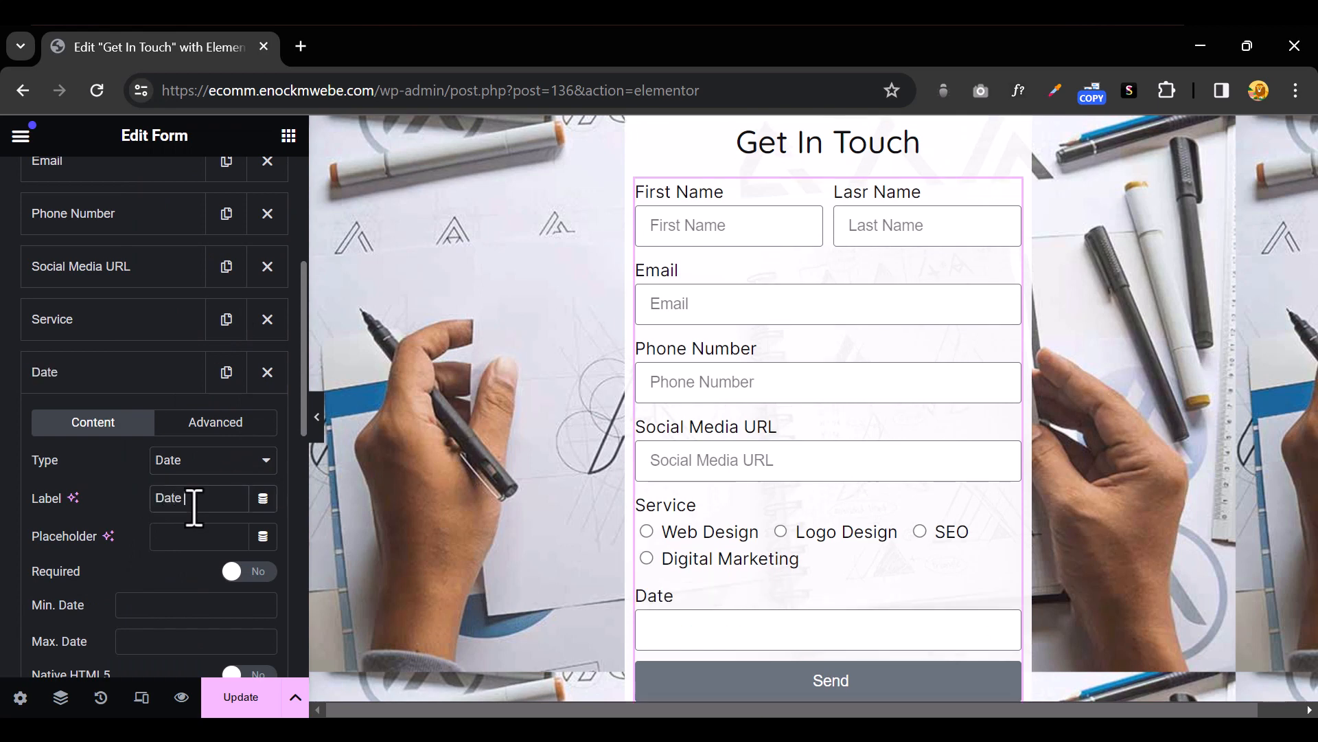
{"action": "type", "text": "Of Birth"}
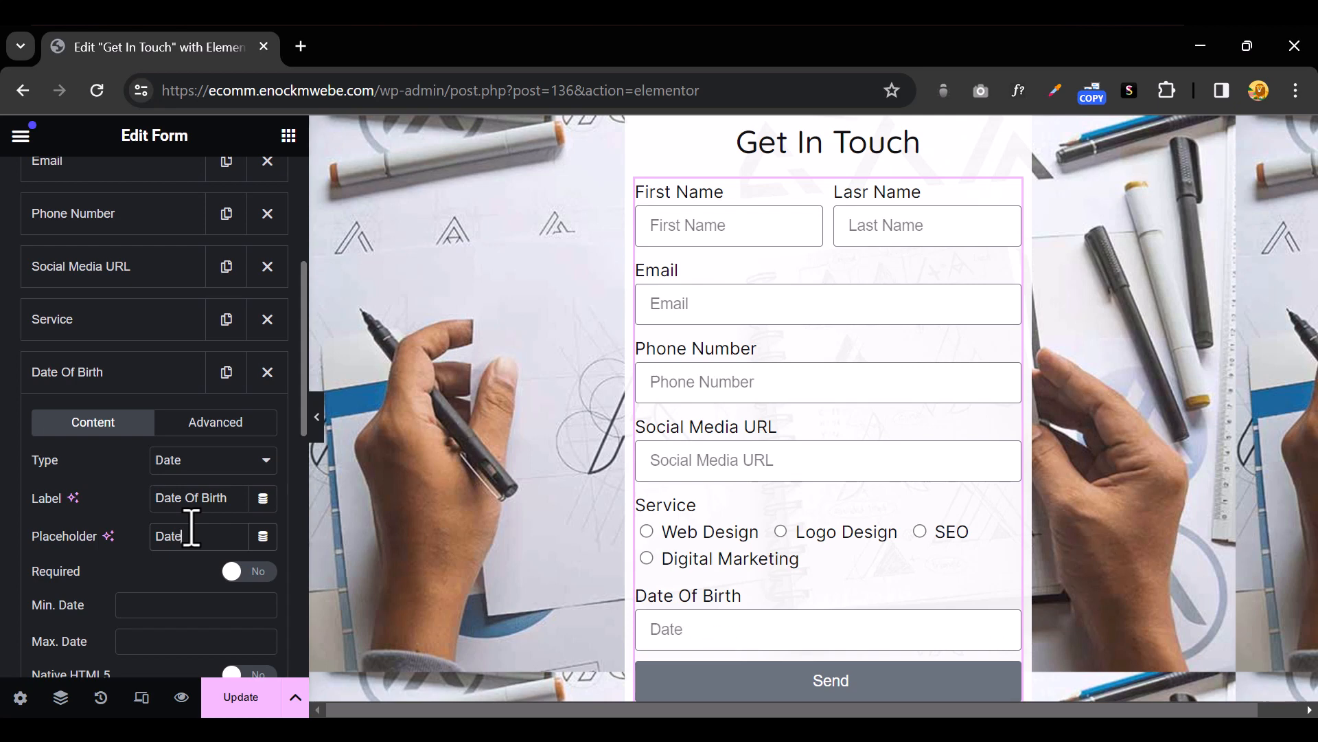
{"action": "type", "text": "of Birth"}
{"action": "left_click", "coordinate": [143, 378]}
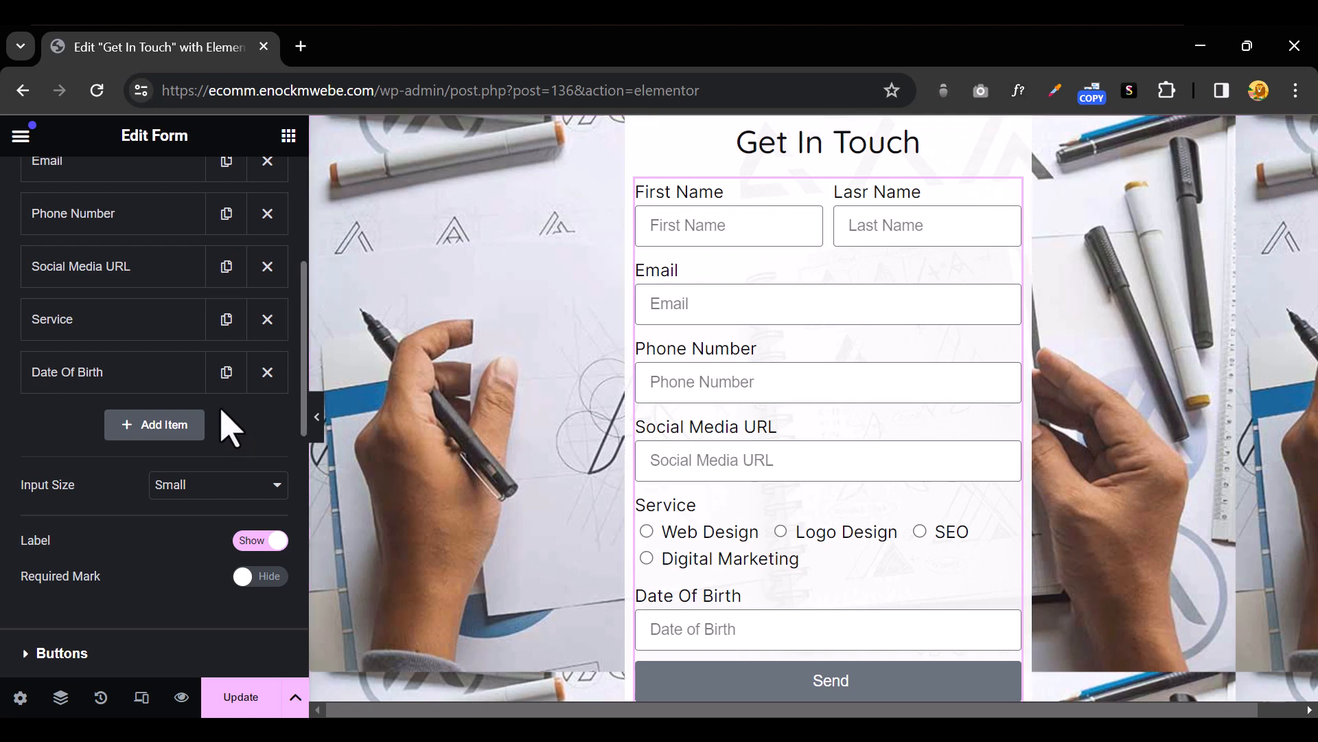
Add a File Upload field labelled 'Upload Resume' below Date Of Birth
{"action": "left_click", "coordinate": [160, 427]}
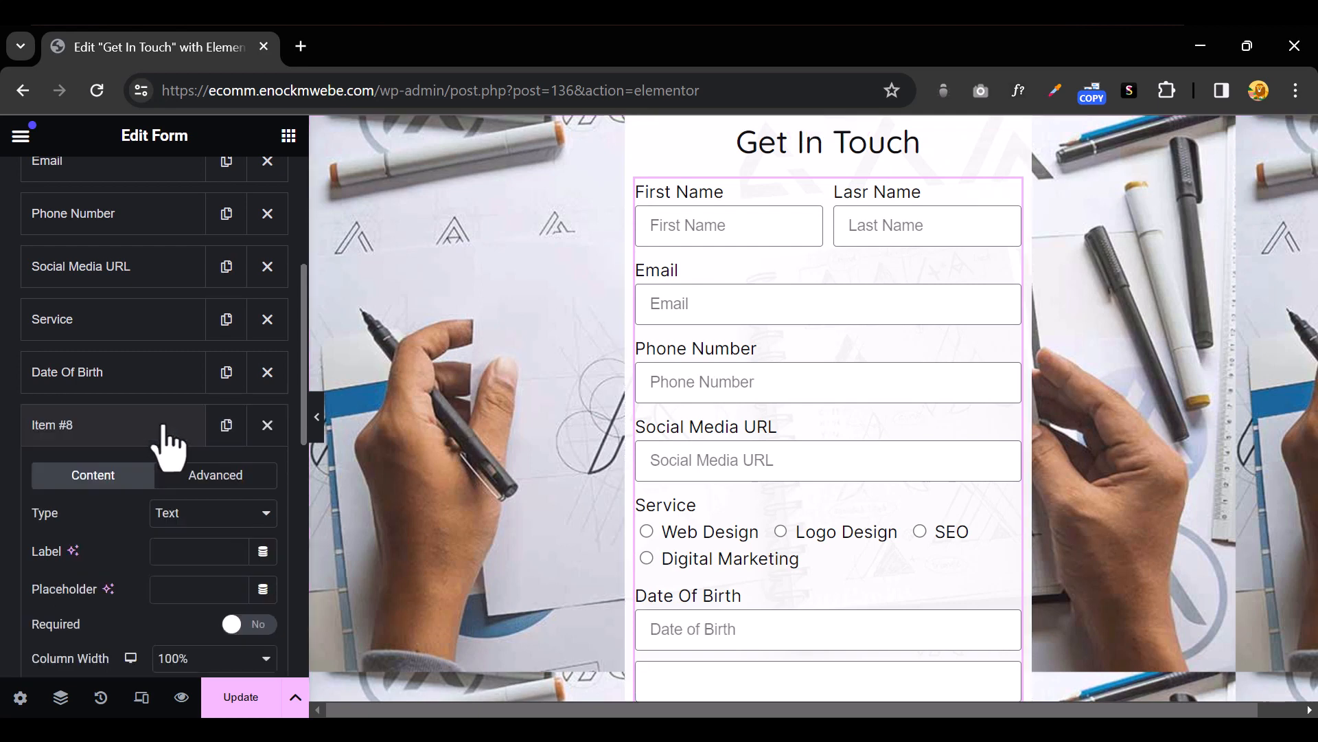
{"action": "left_click", "coordinate": [219, 515]}
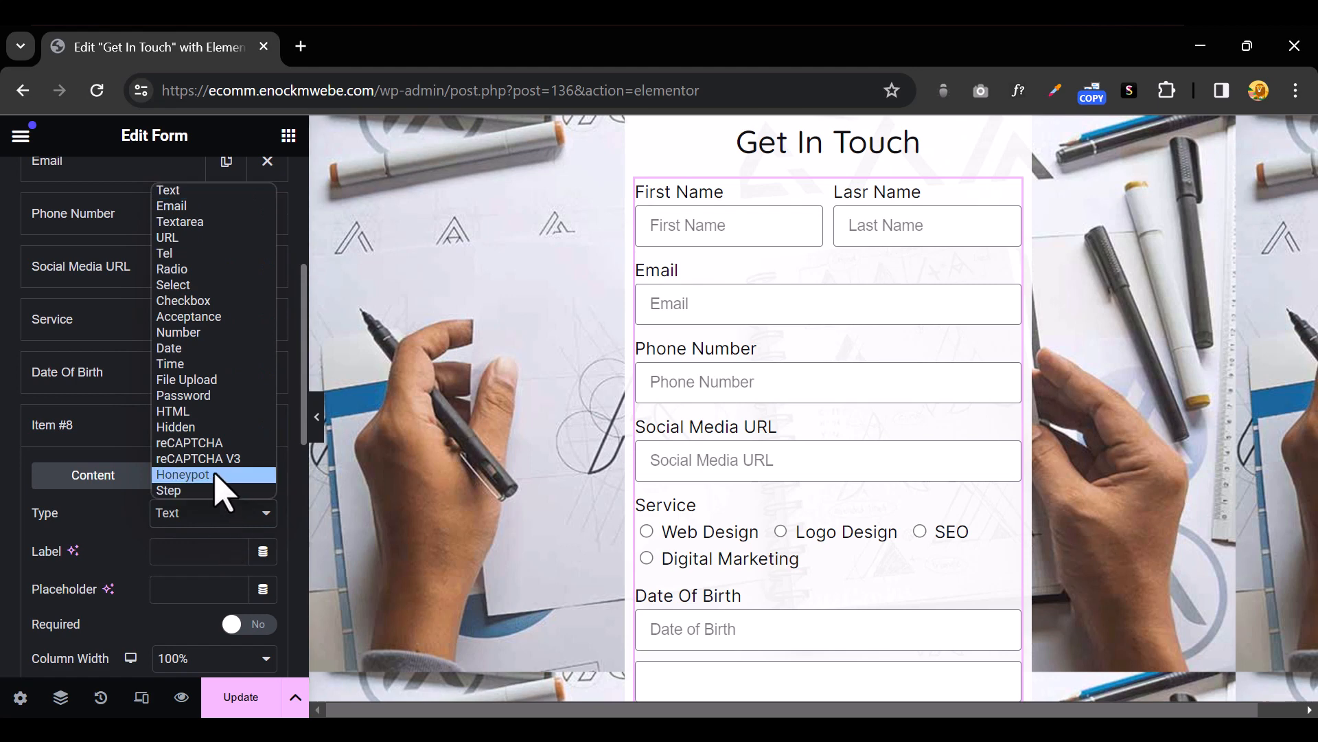
{"action": "left_click", "coordinate": [206, 380]}
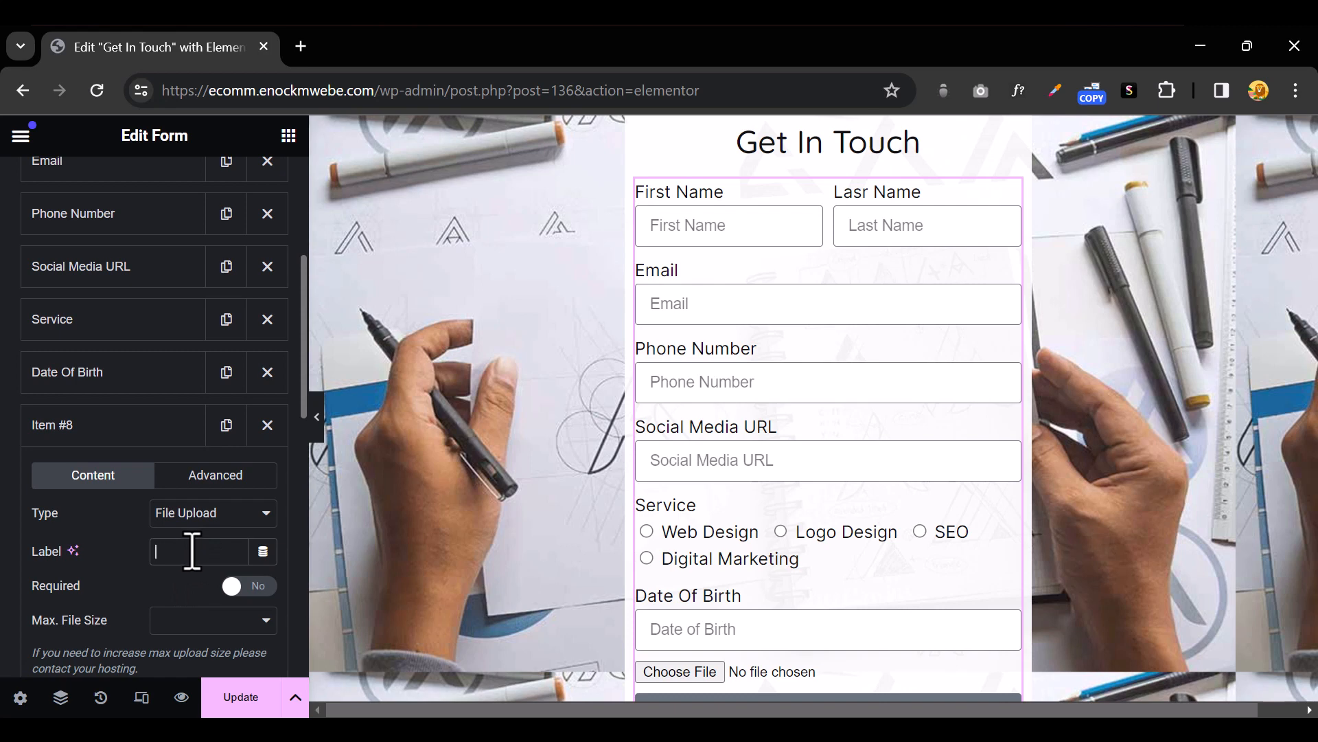
{"action": "type", "text": "Up"}
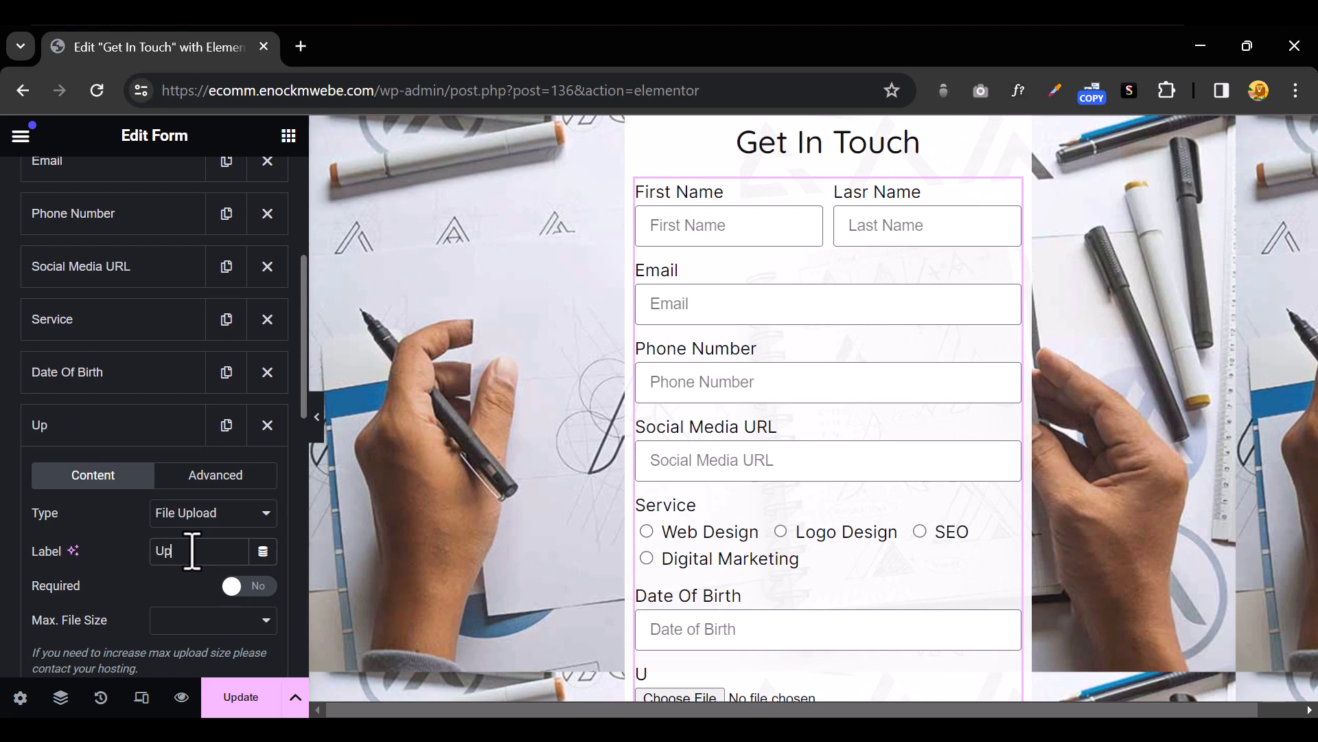
{"action": "type", "text": "load Resume"}
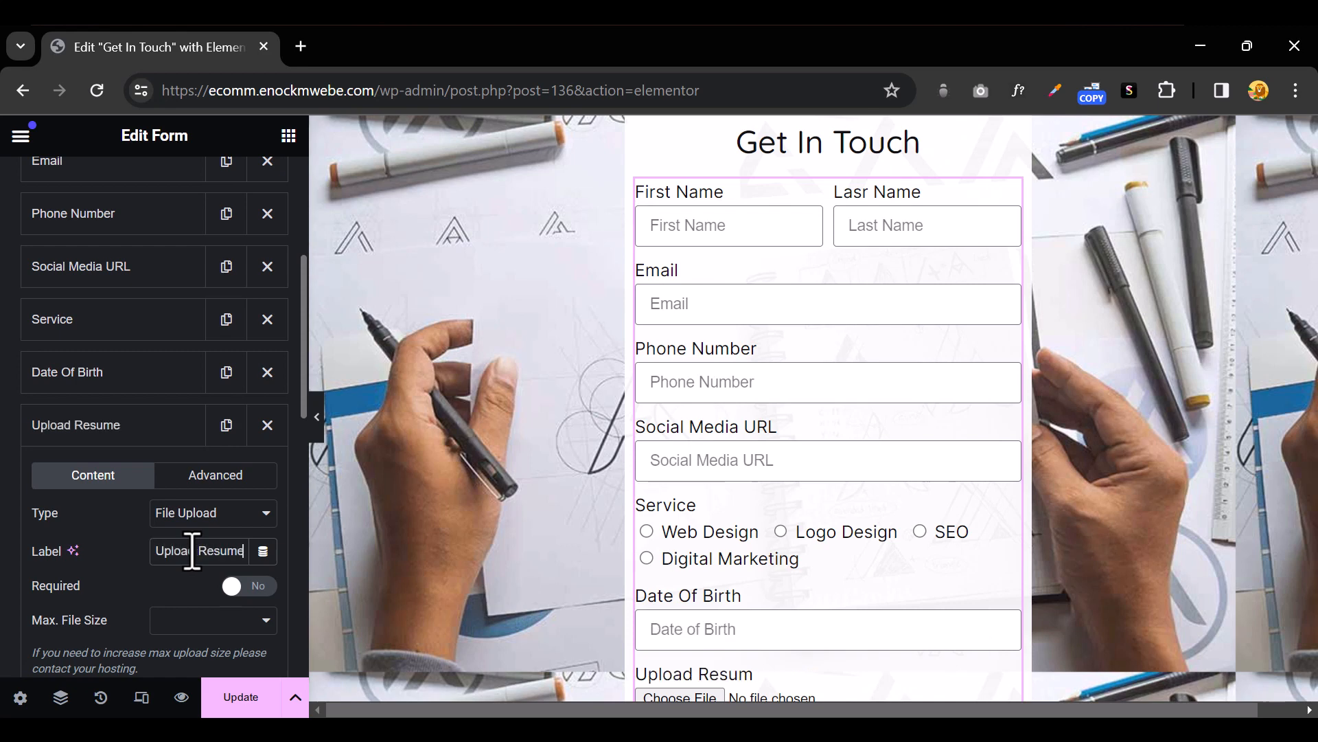
{"action": "scroll", "coordinate": [710, 519], "scroll_direction": "down", "scroll_amount": 4}
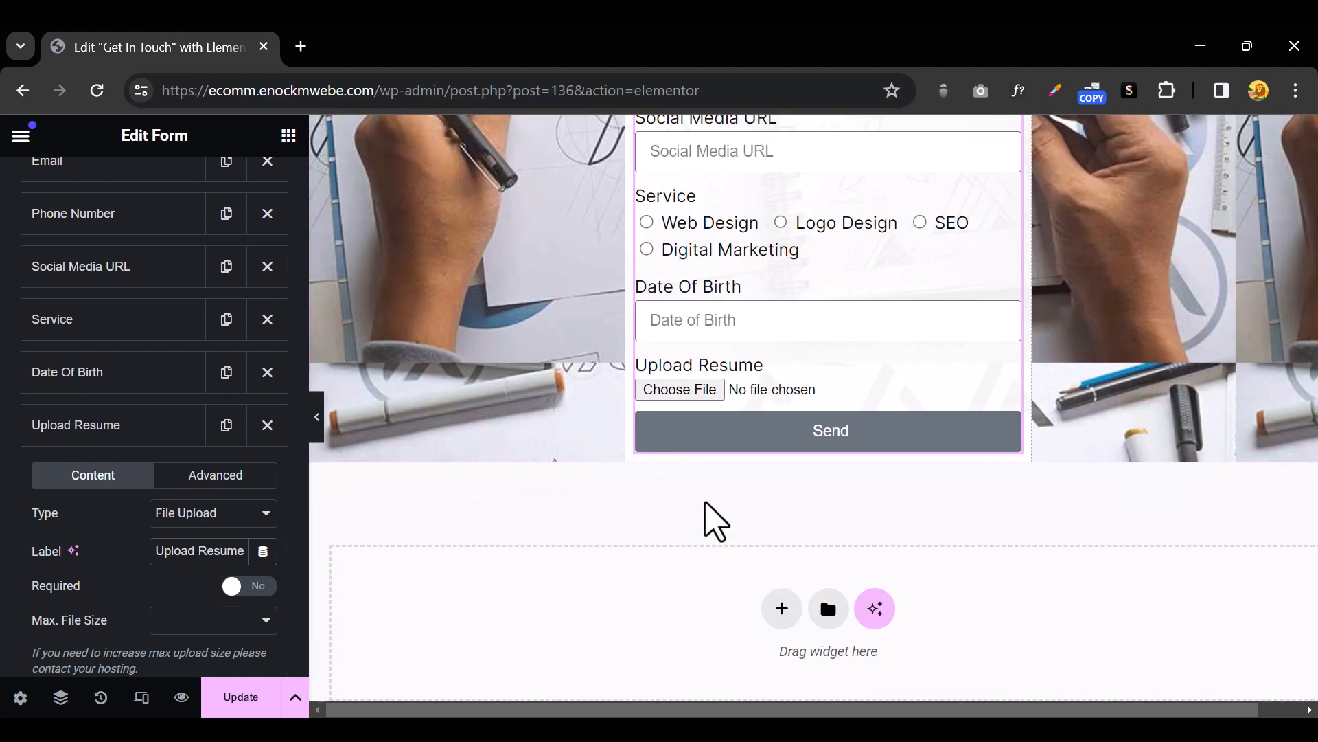
{"action": "scroll", "coordinate": [271, 533], "scroll_direction": "down", "scroll_amount": 2}
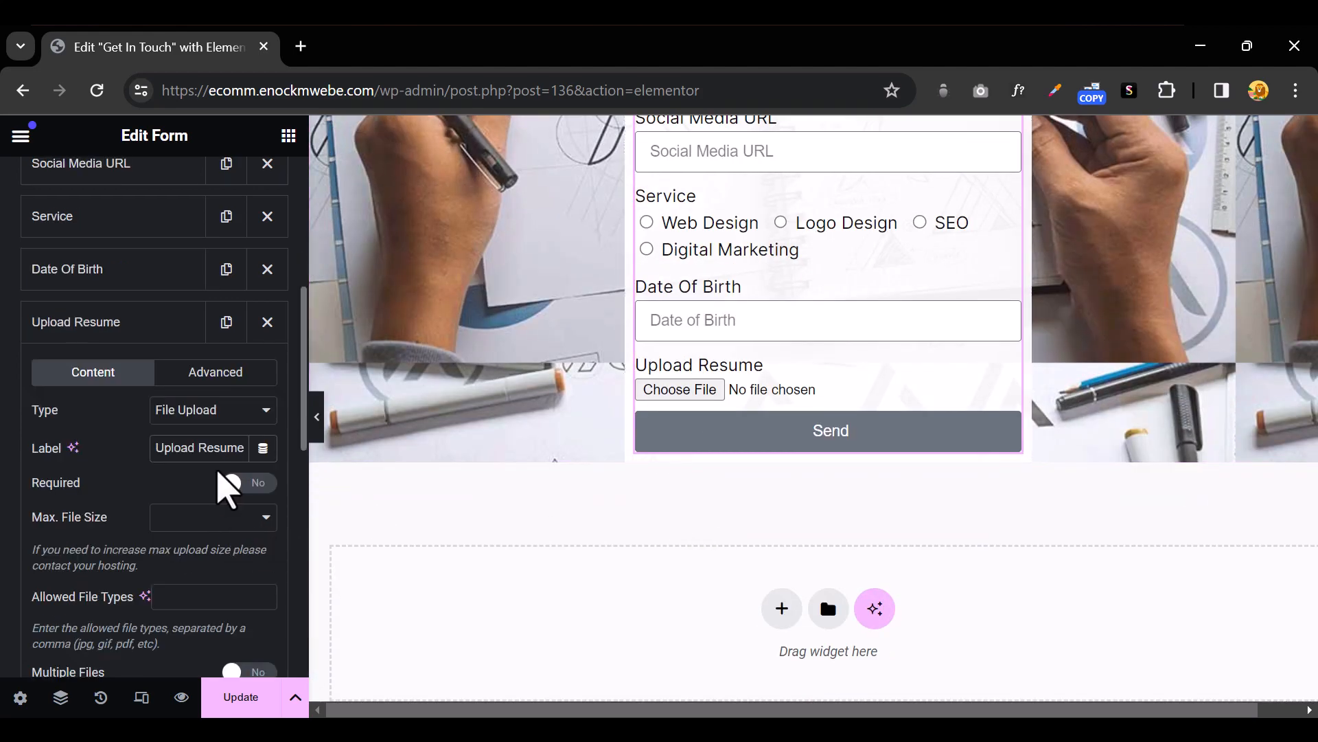
{"action": "triple_click", "coordinate": [219, 448]}
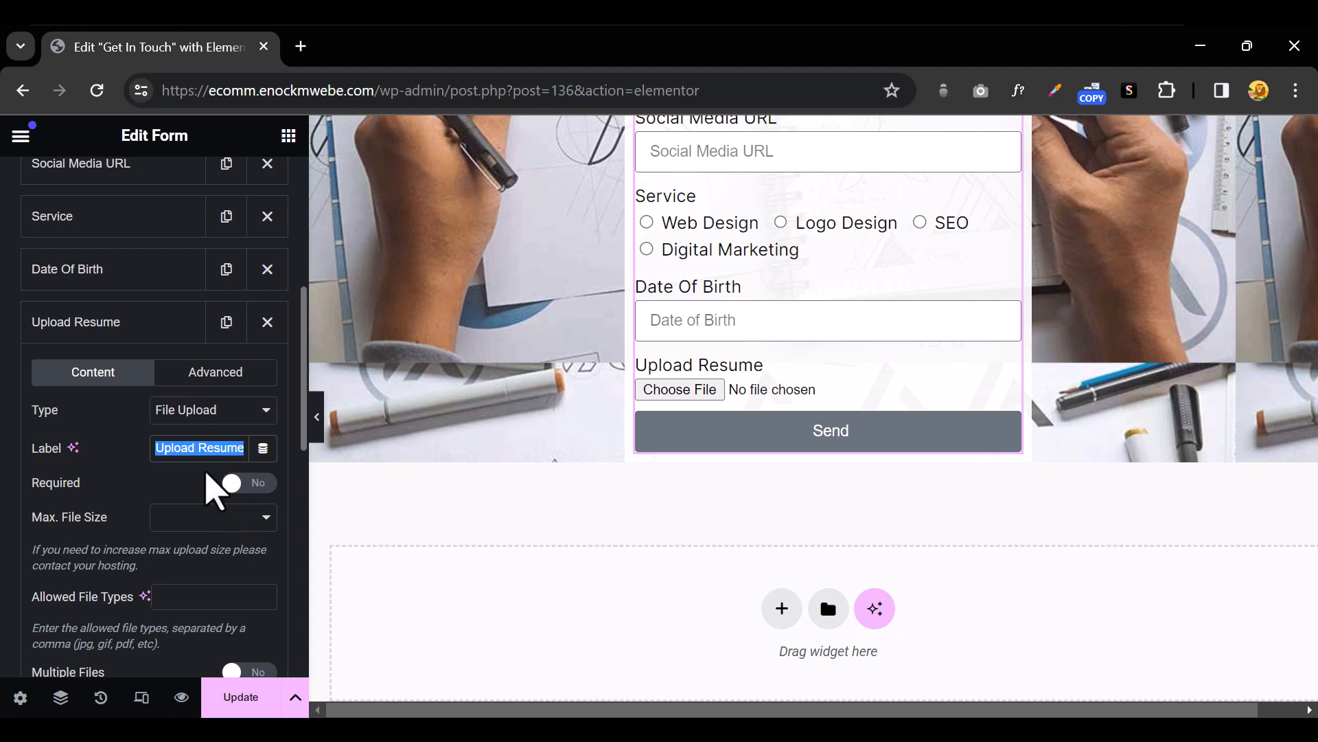
{"action": "left_click", "coordinate": [242, 484]}
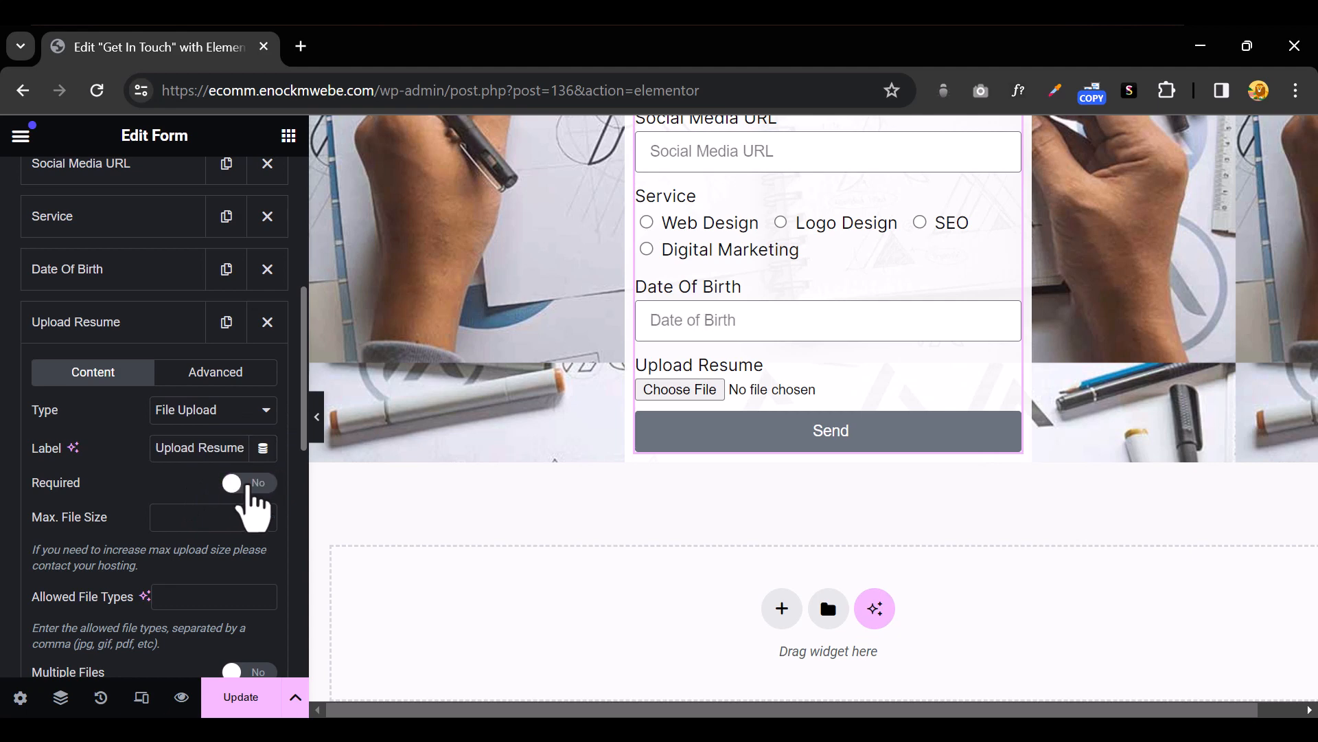
Set the Upload Resume field's maximum file size to 10MB
{"action": "left_click", "coordinate": [254, 522]}
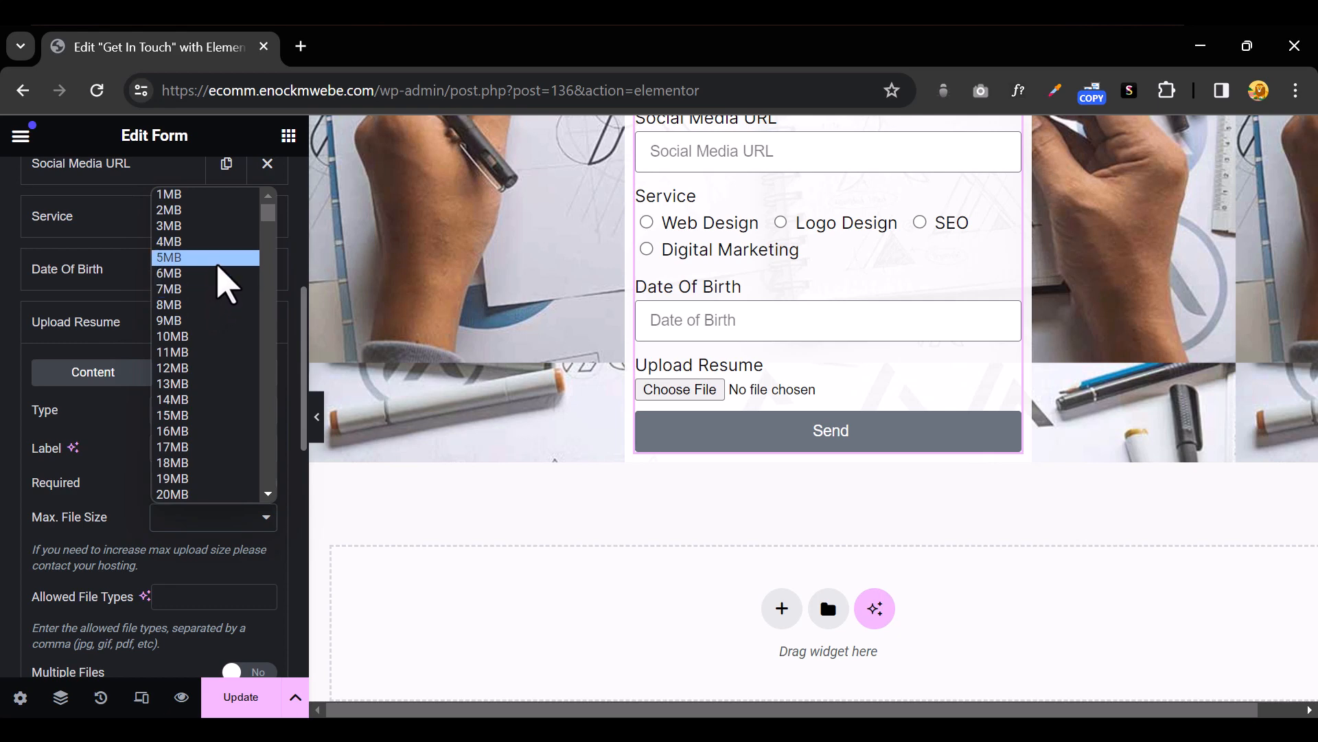
{"action": "left_click", "coordinate": [213, 257]}
{"action": "scroll", "coordinate": [180, 525], "scroll_direction": "down", "scroll_amount": 3}
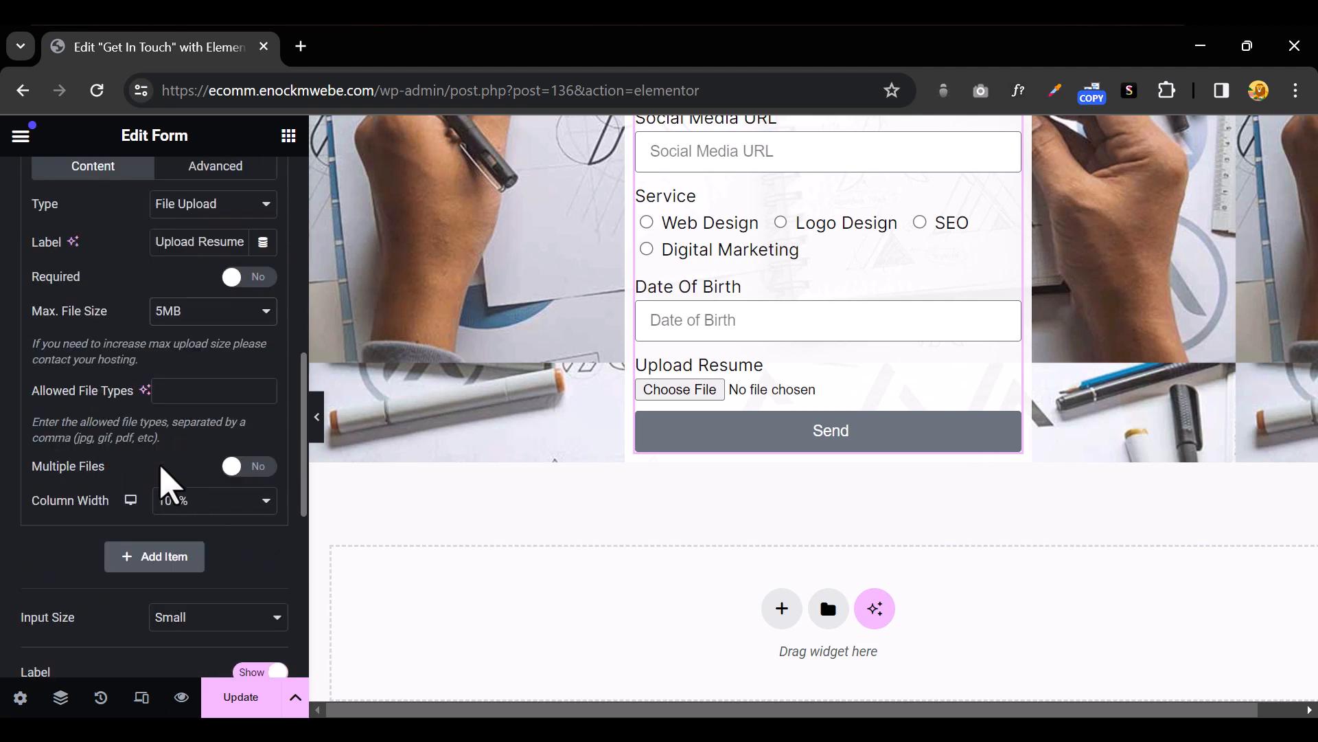
{"action": "left_click", "coordinate": [194, 316]}
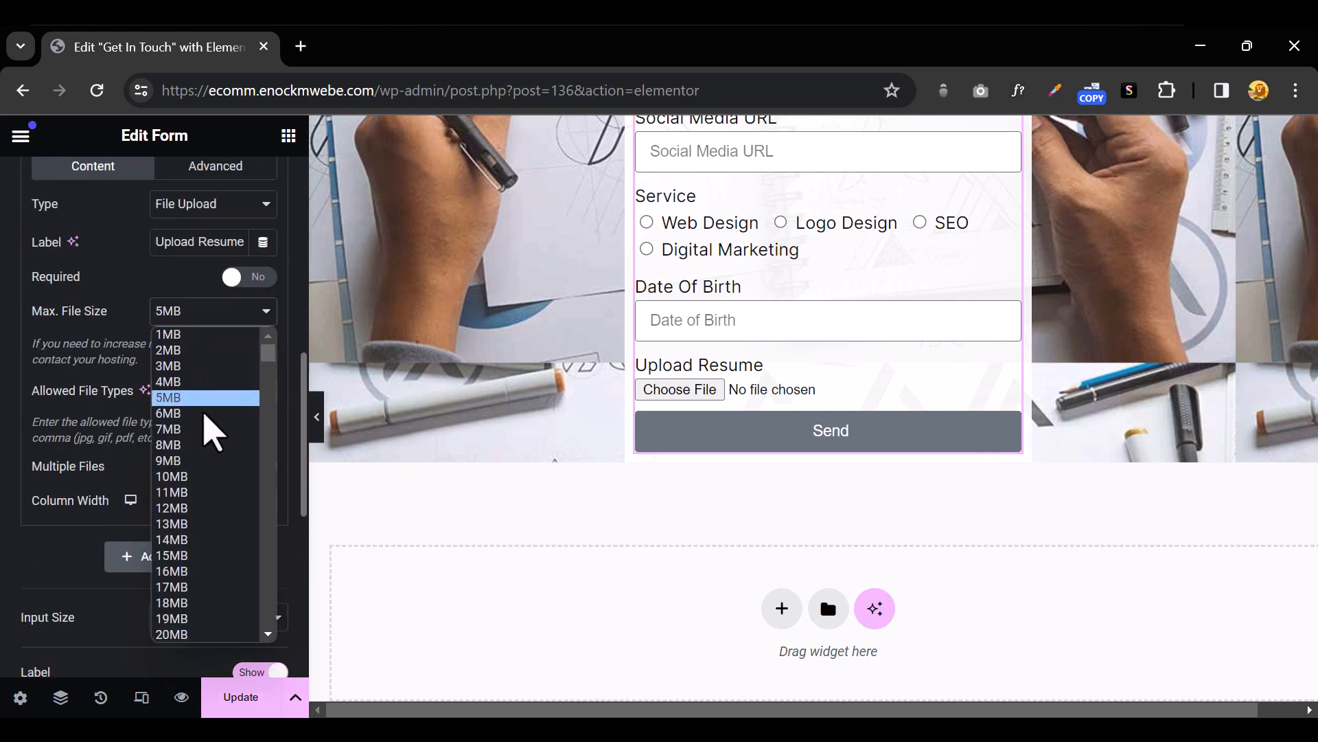
{"action": "left_click", "coordinate": [215, 478]}
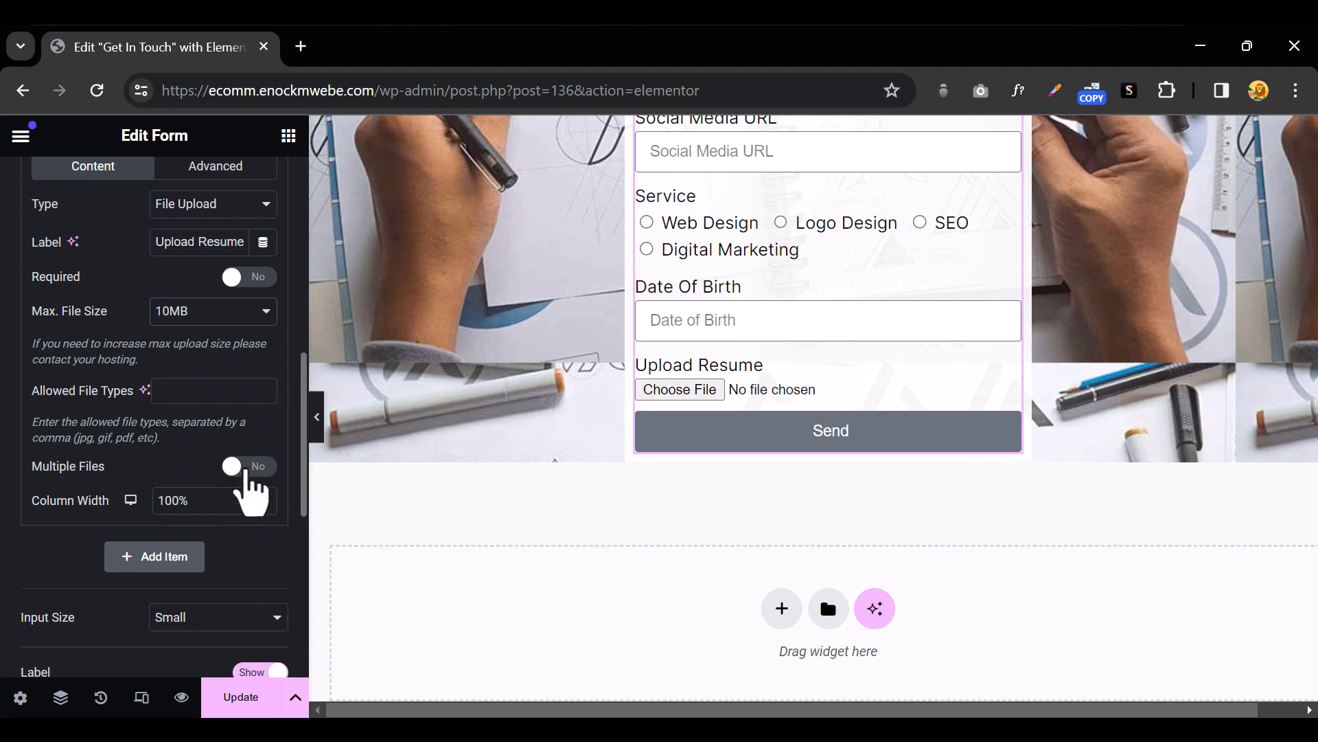
{"action": "scroll", "coordinate": [87, 510], "scroll_direction": "up", "scroll_amount": 5}
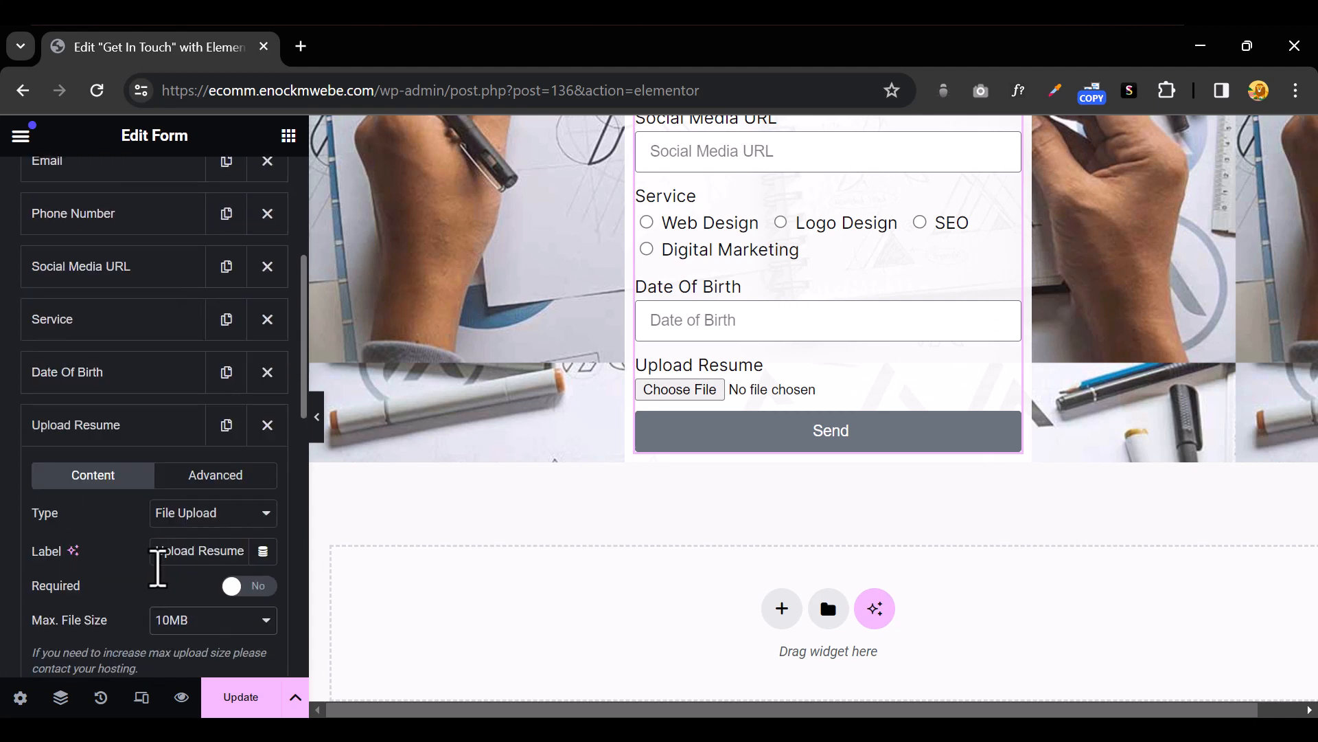
{"action": "left_click", "coordinate": [130, 431]}
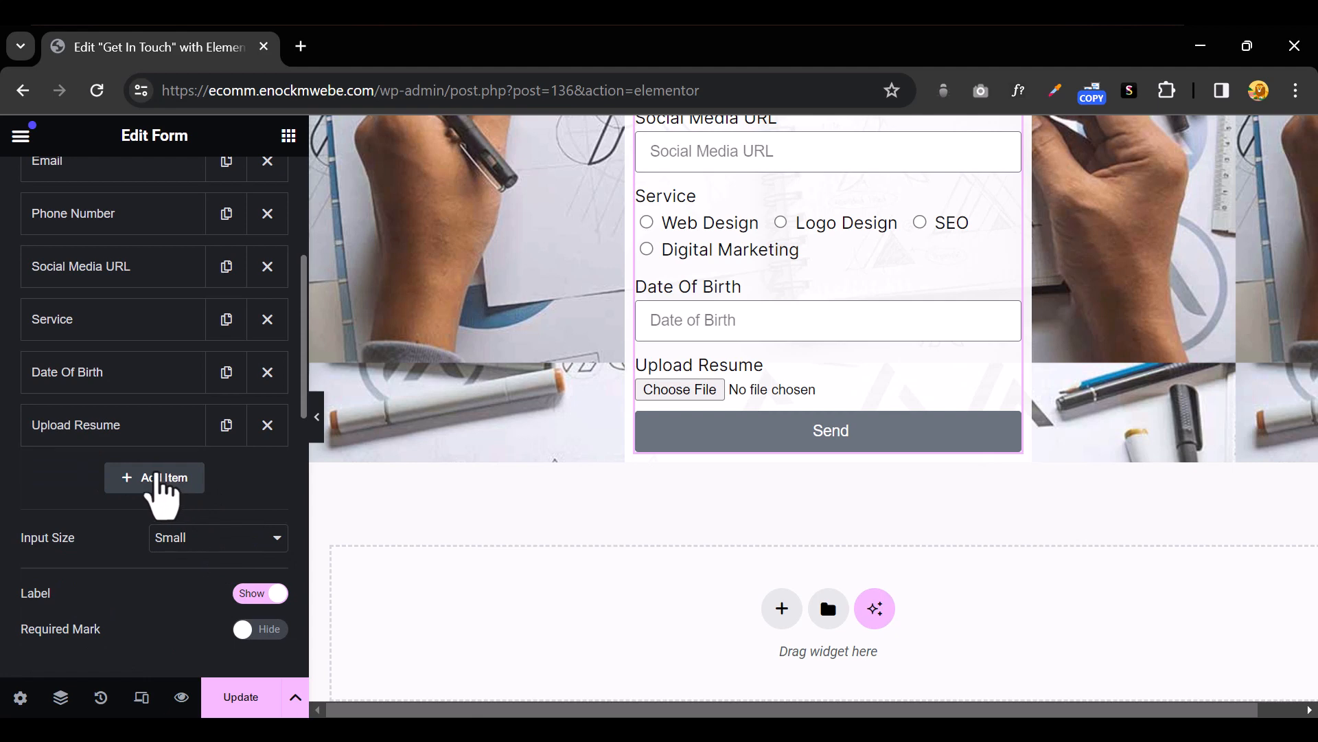
Add an Acceptance field reading 'By Sending Tihis Email Your Accepmting Terms And Conditions'
{"action": "left_click", "coordinate": [163, 479]}
{"action": "scroll", "coordinate": [227, 473], "scroll_direction": "down", "scroll_amount": 3}
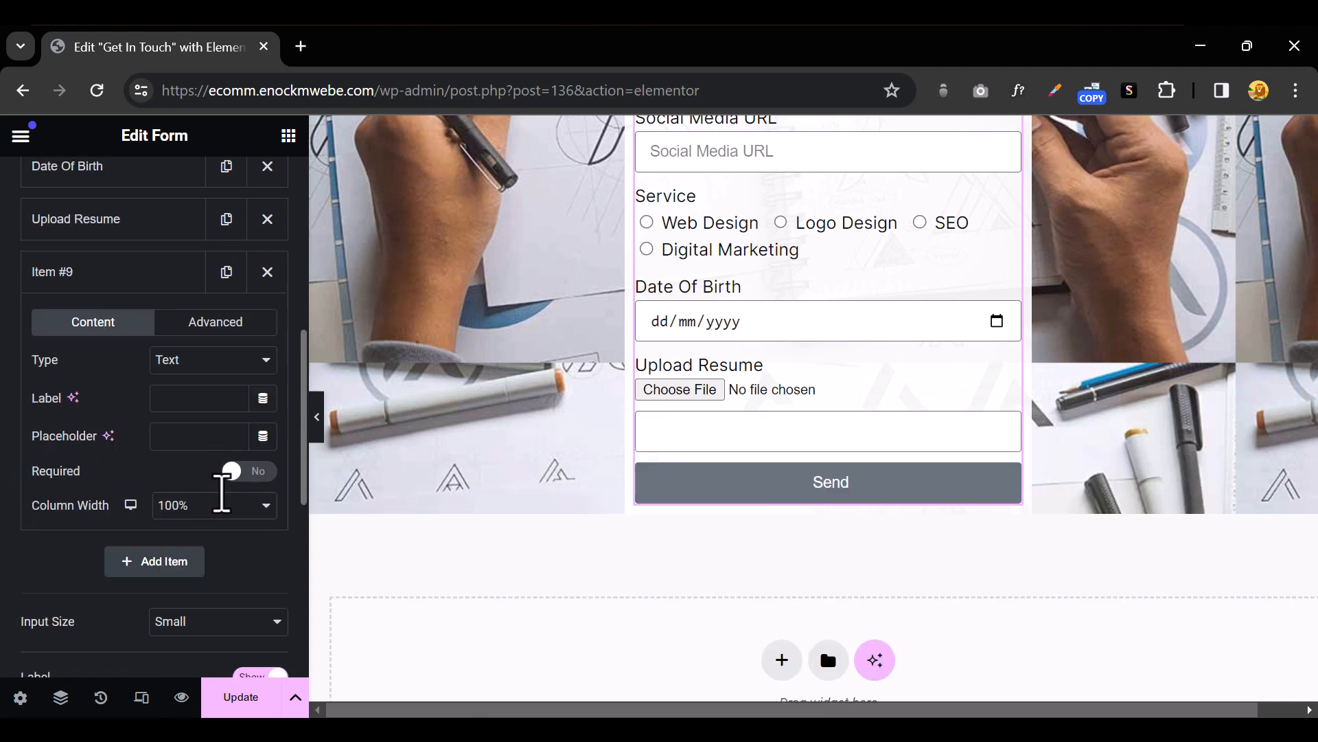
{"action": "left_click", "coordinate": [218, 359]}
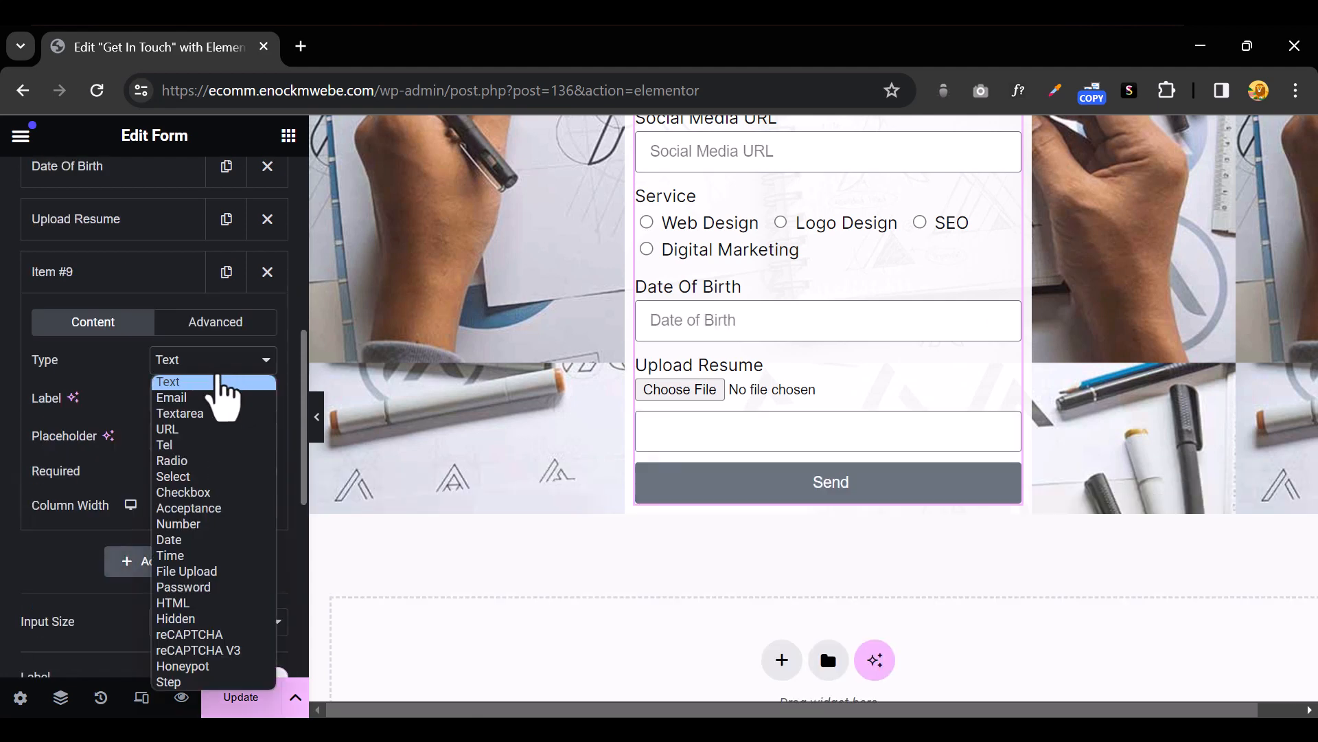
{"action": "left_click", "coordinate": [225, 509]}
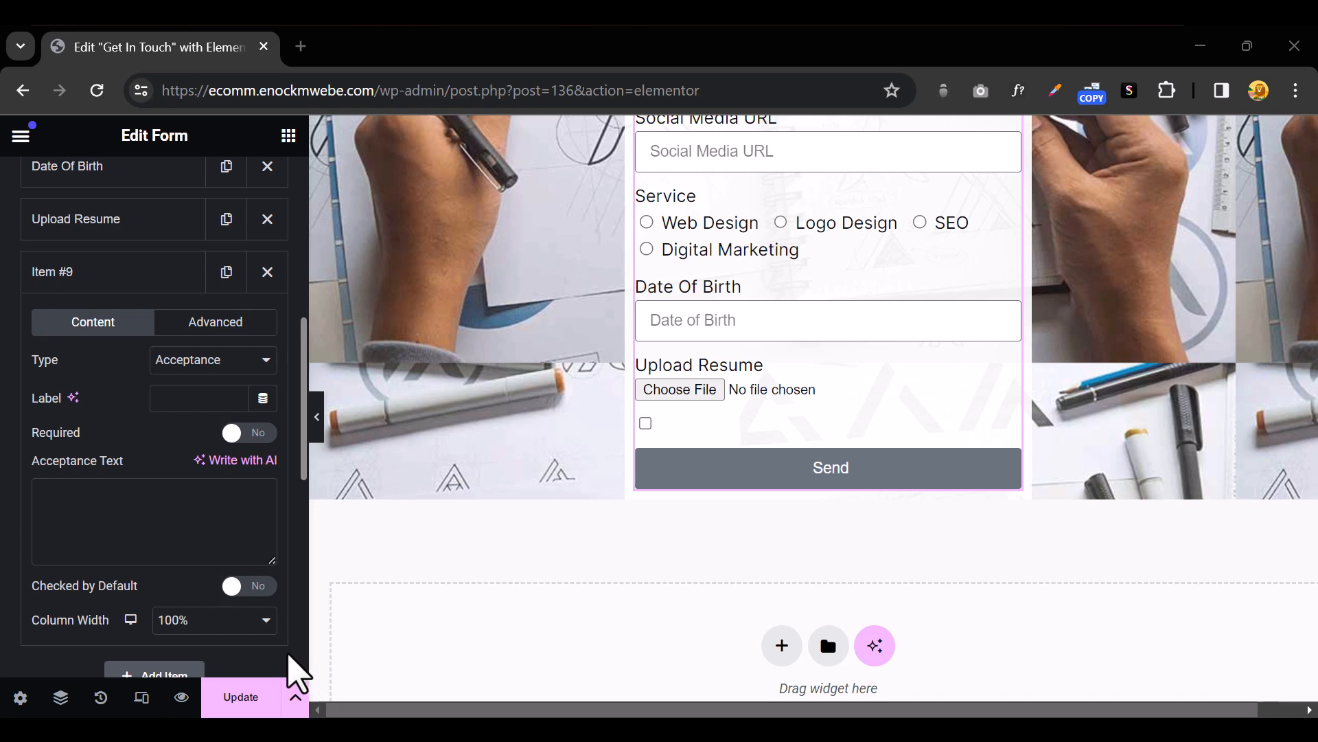
{"action": "left_click", "coordinate": [118, 493]}
{"action": "type", "text": "By Sending Tihis Email Your Accepmting Terms And Conditions"}
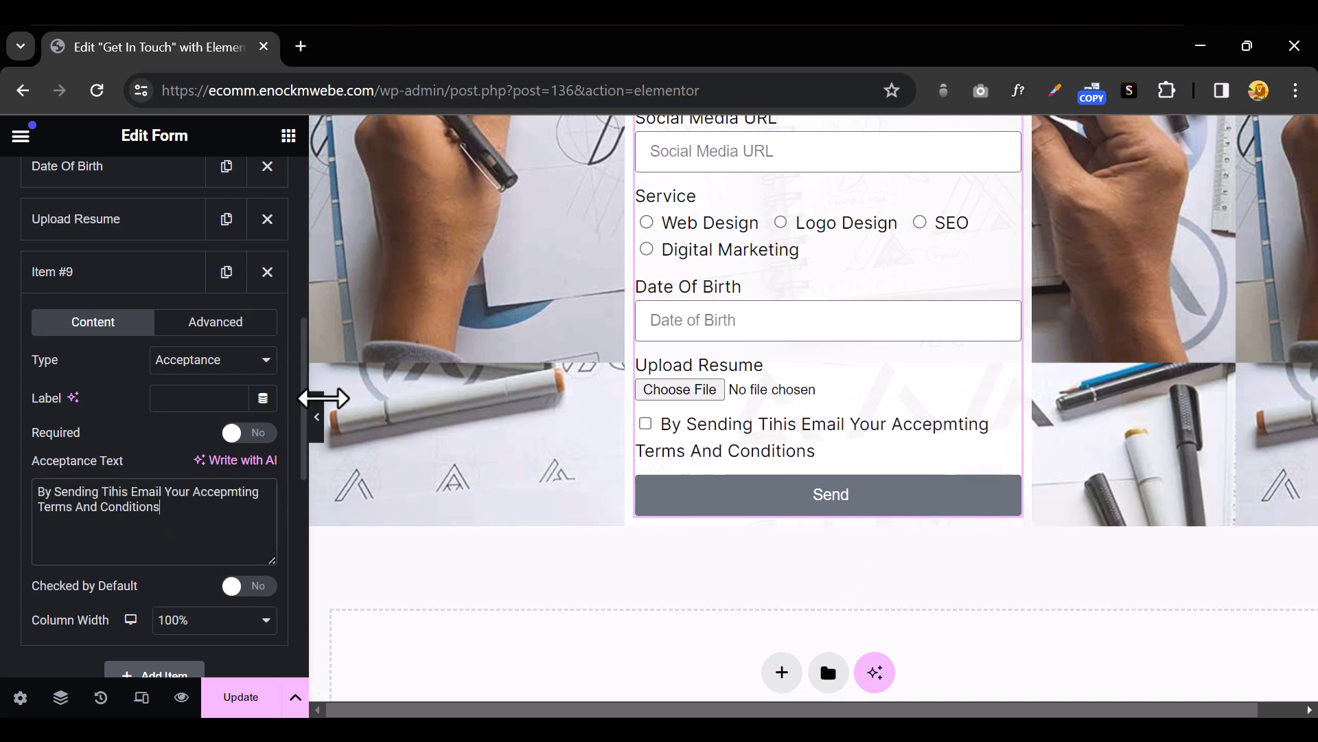
Preview the form with the editor panel hidden to check the new checkbox
{"action": "left_click", "coordinate": [318, 426]}
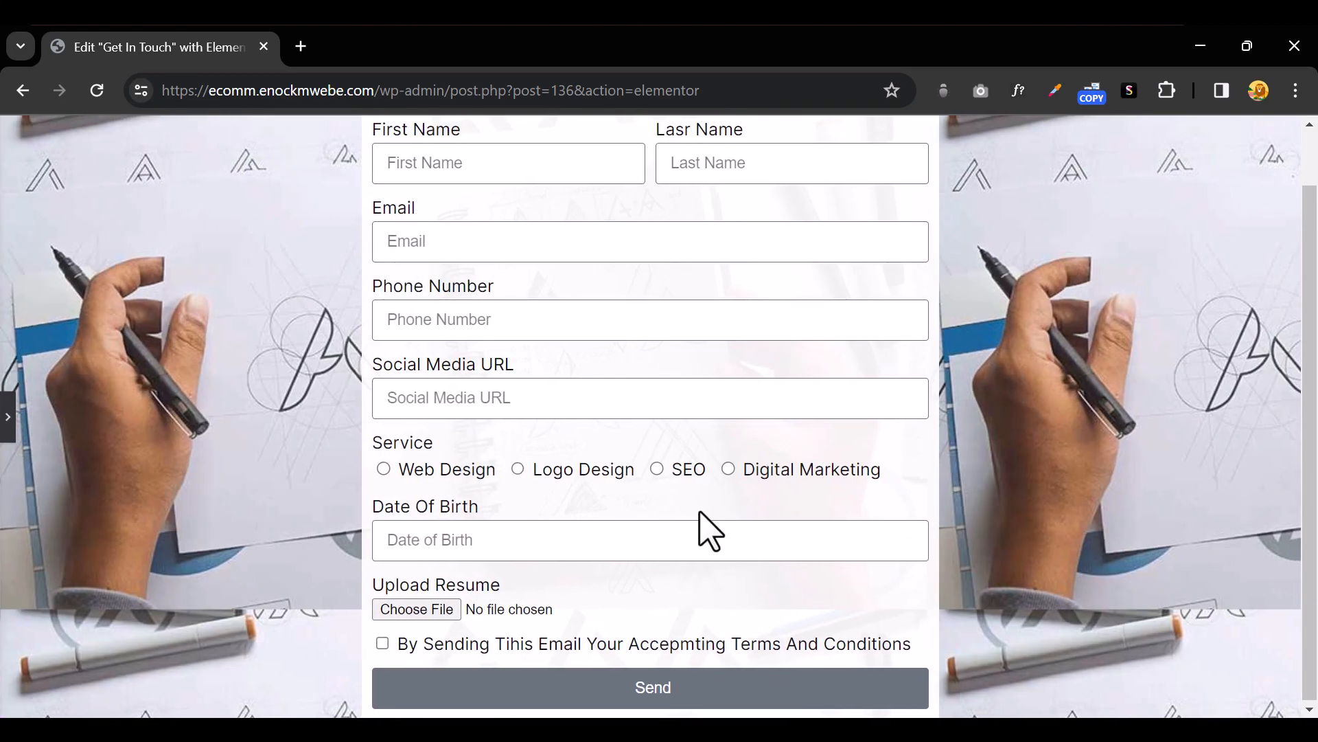
{"action": "scroll", "coordinate": [707, 530], "scroll_direction": "up", "scroll_amount": 1}
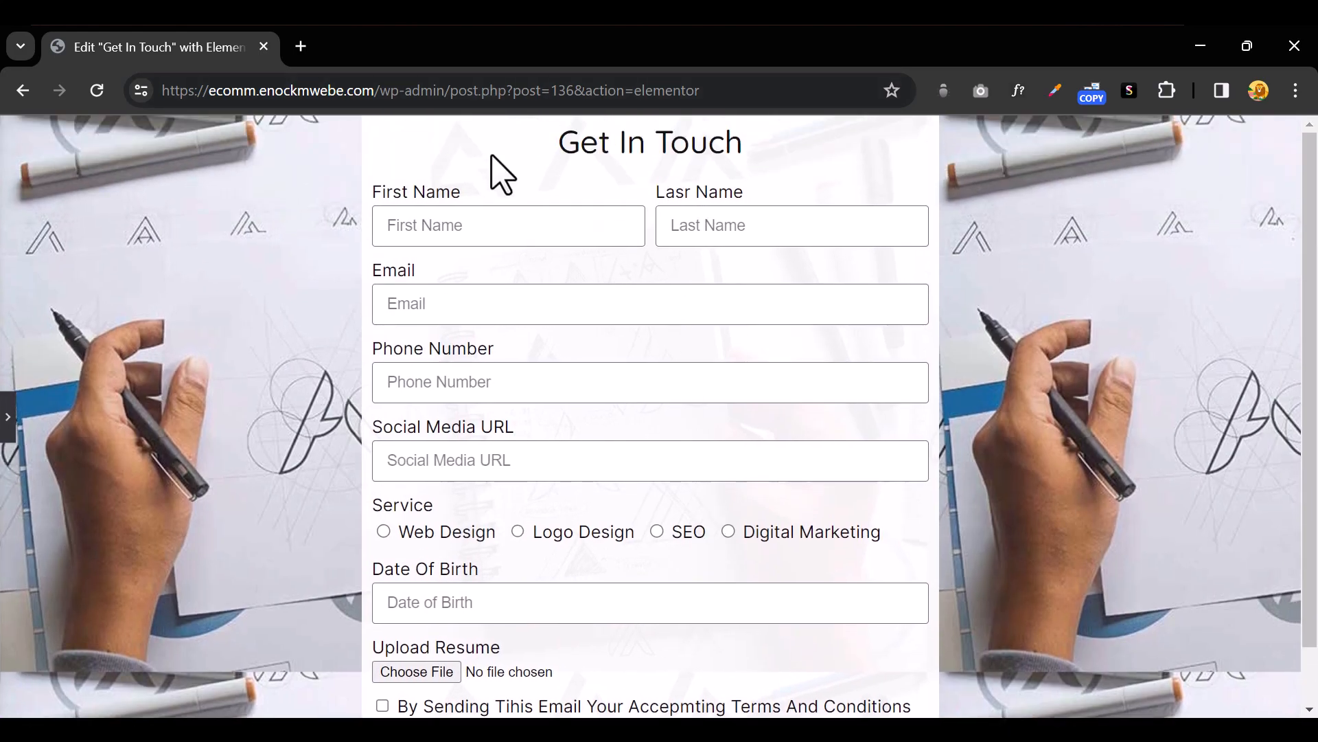
{"action": "scroll", "coordinate": [612, 441], "scroll_direction": "down", "scroll_amount": 1}
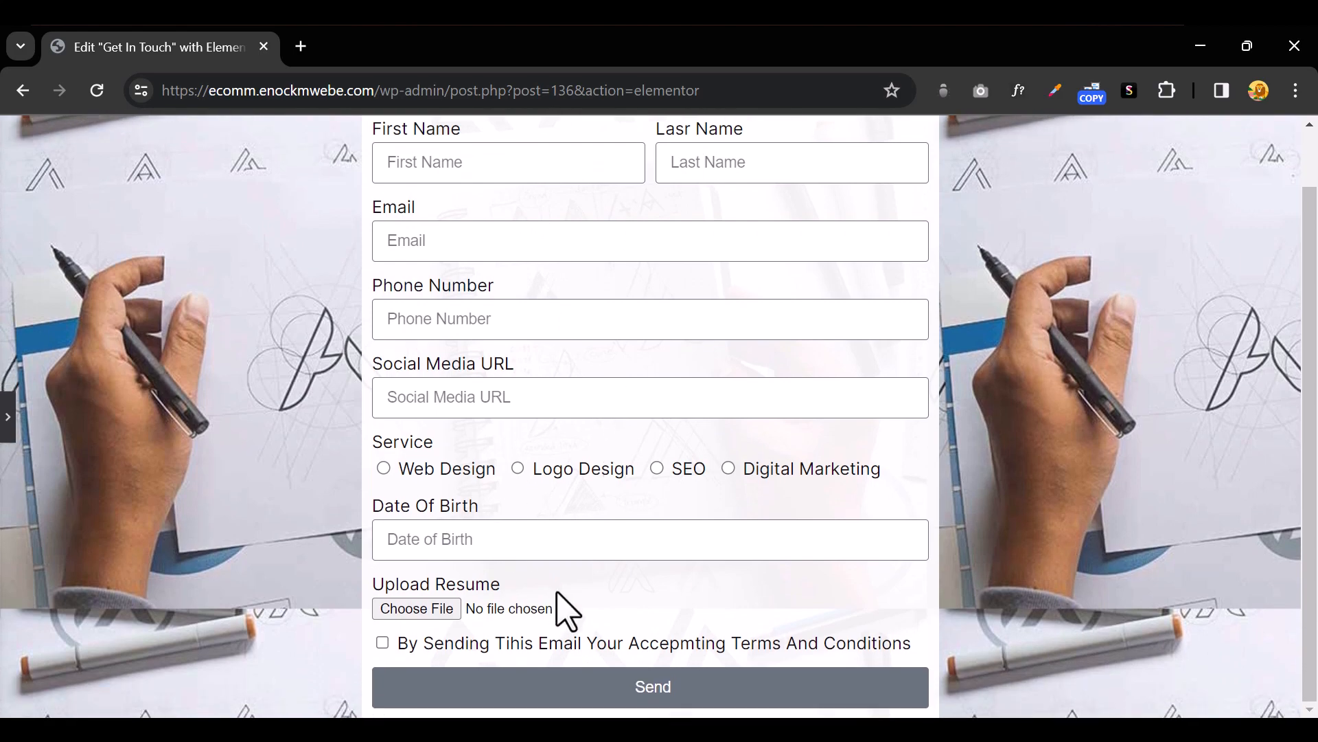
{"action": "left_click", "coordinate": [7, 421]}
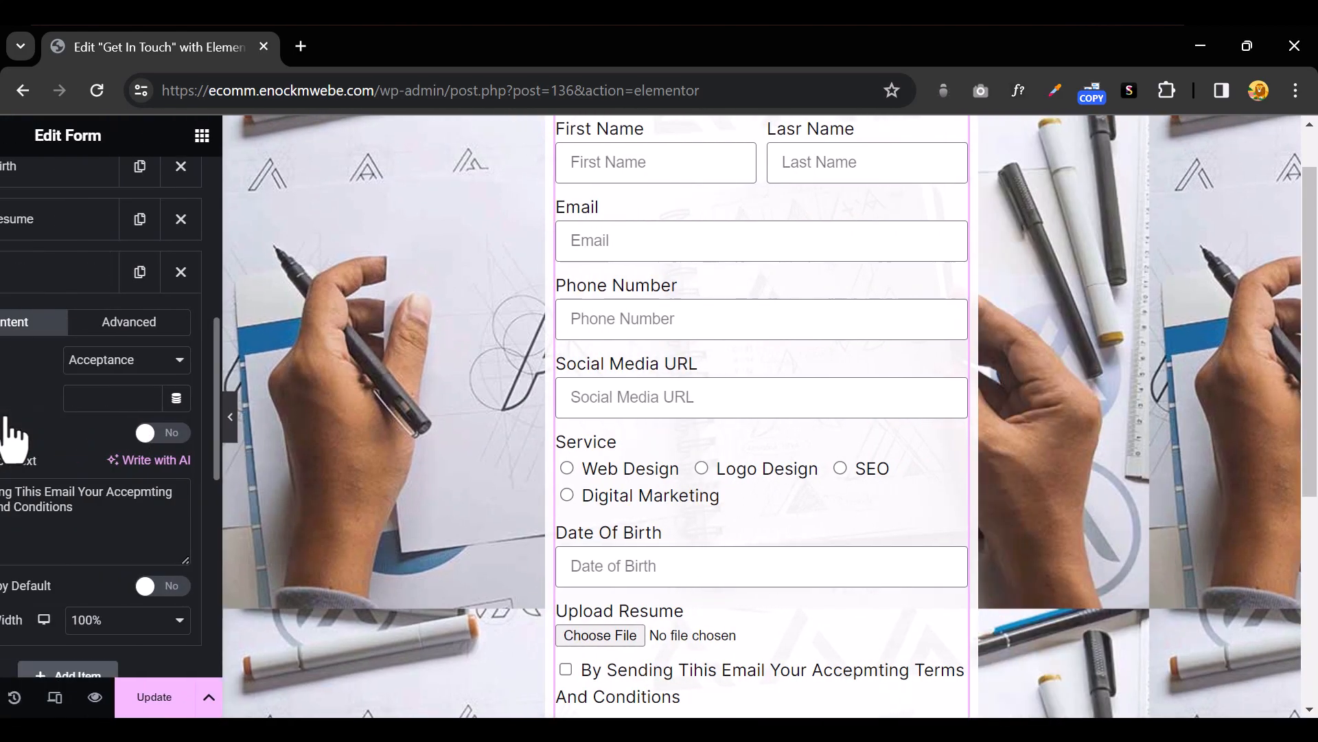
{"action": "scroll", "coordinate": [200, 508], "scroll_direction": "down", "scroll_amount": 6}
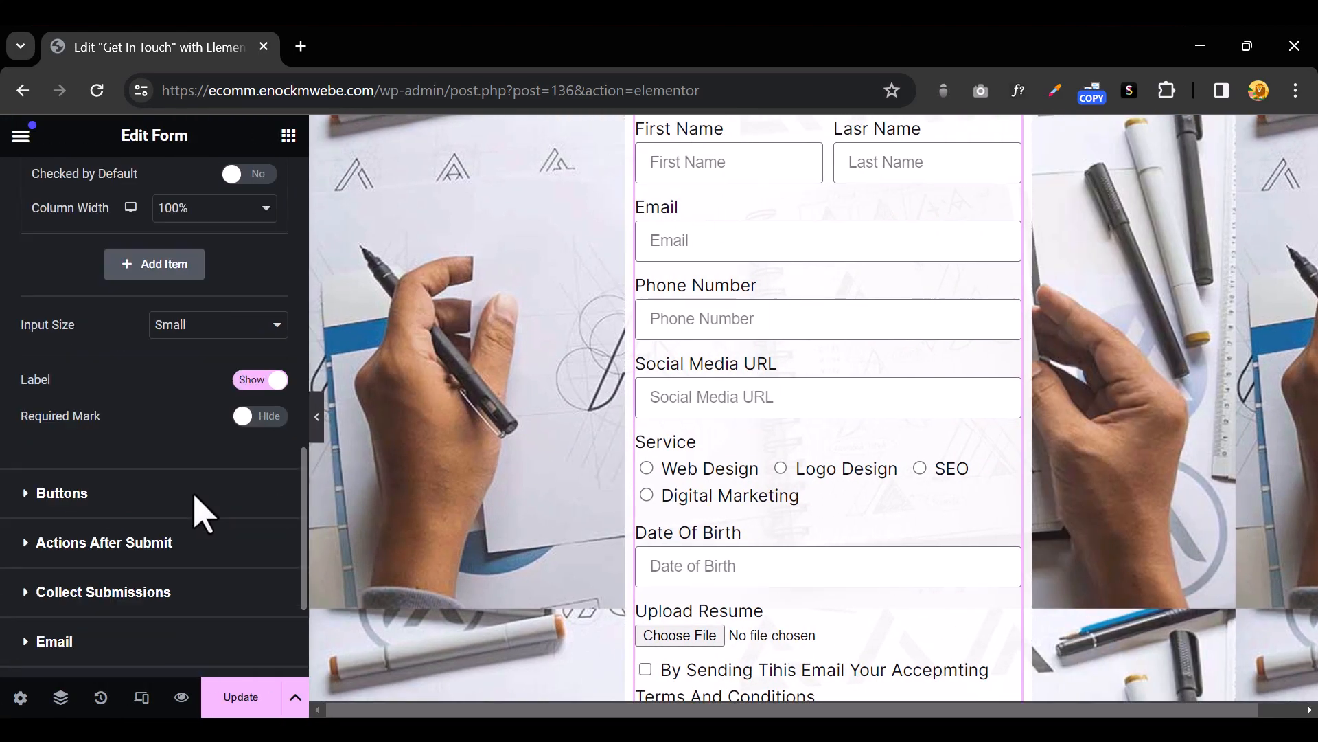
{"action": "scroll", "coordinate": [200, 509], "scroll_direction": "up", "scroll_amount": 9}
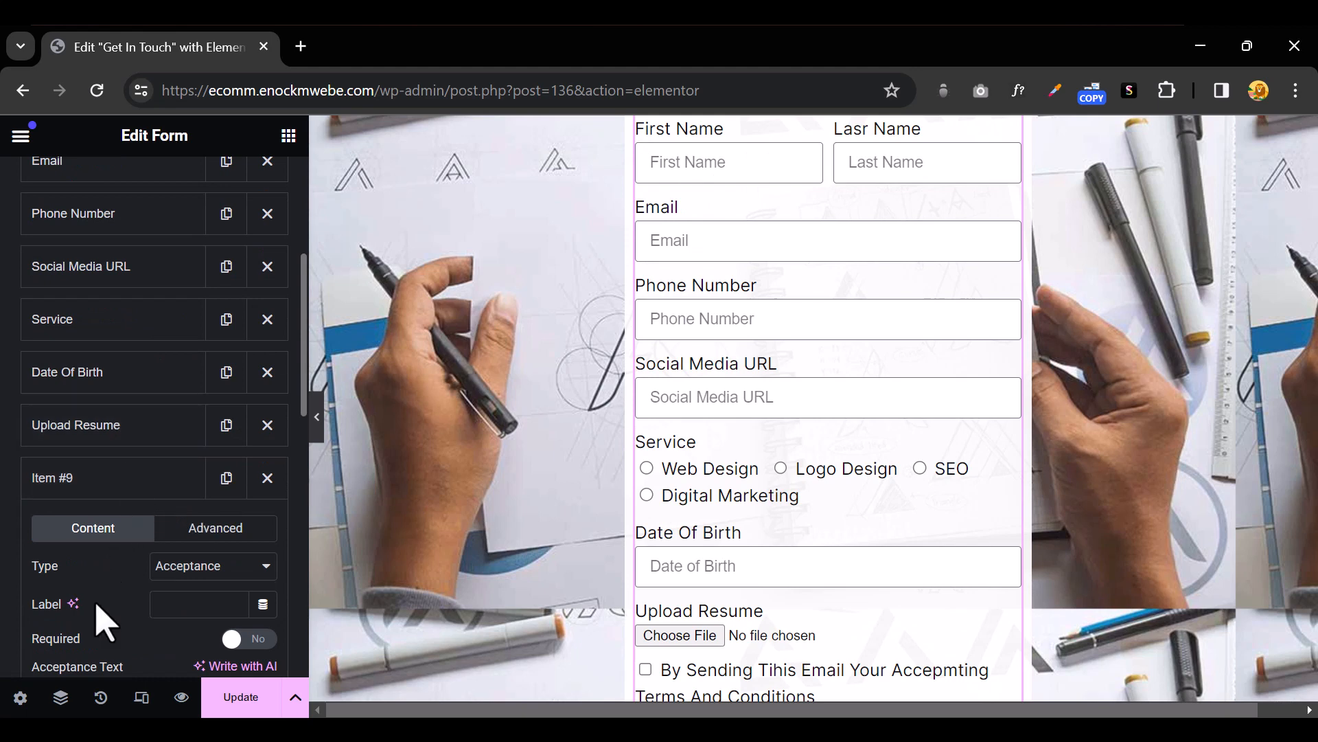
{"action": "left_click", "coordinate": [117, 482]}
{"action": "scroll", "coordinate": [220, 524], "scroll_direction": "down", "scroll_amount": 3}
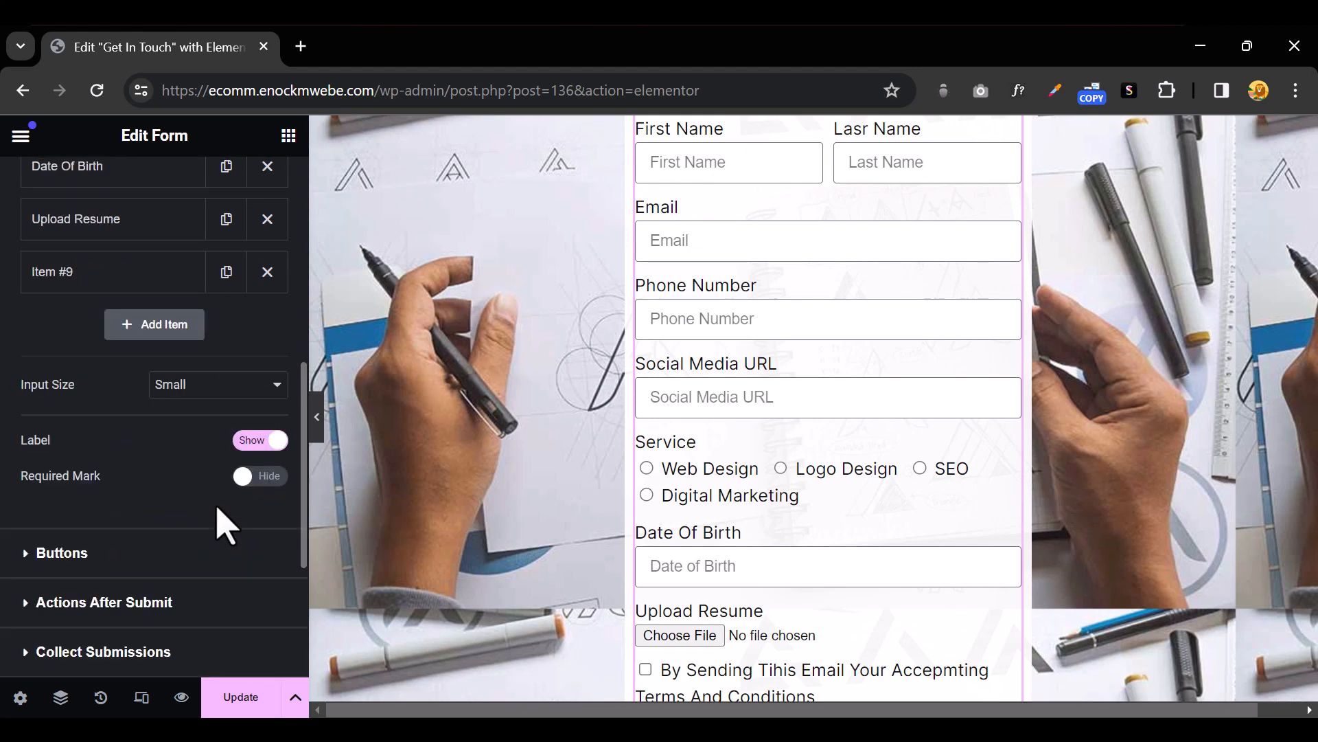
{"action": "left_click", "coordinate": [271, 445]}
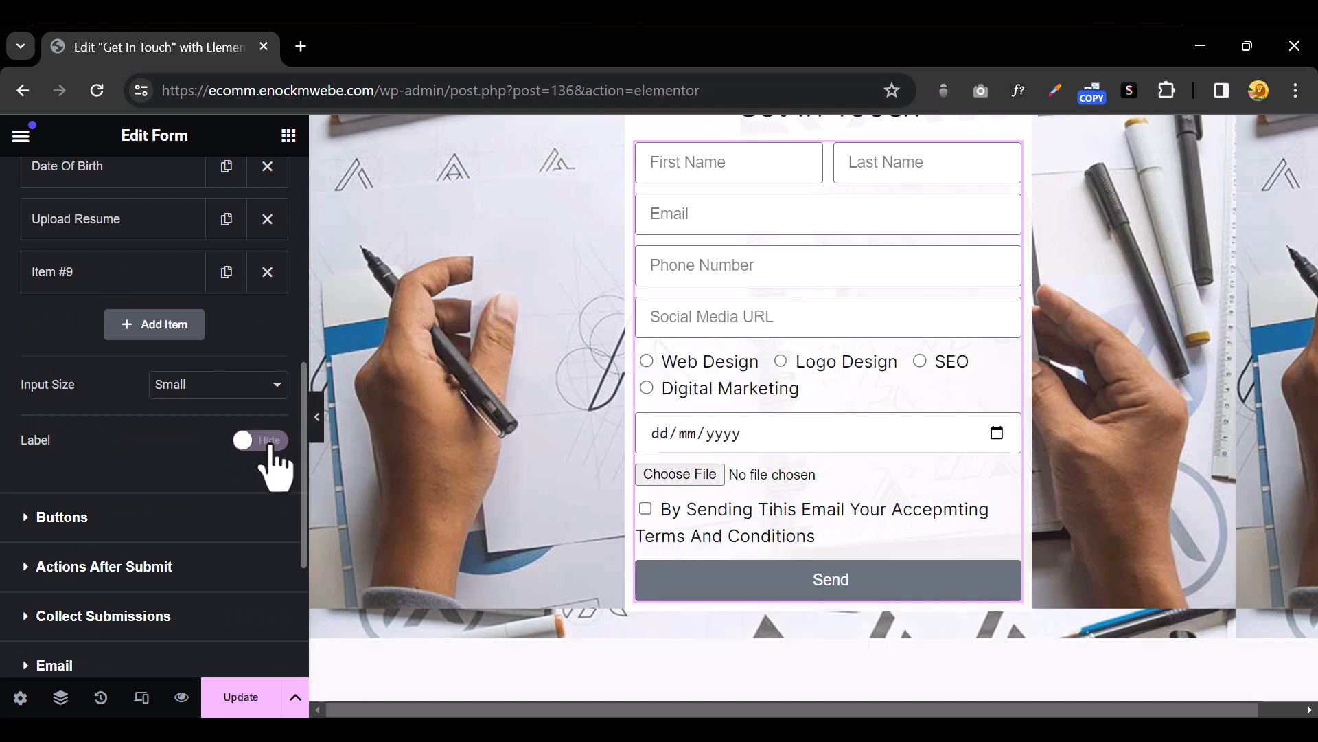
{"action": "left_click", "coordinate": [317, 420]}
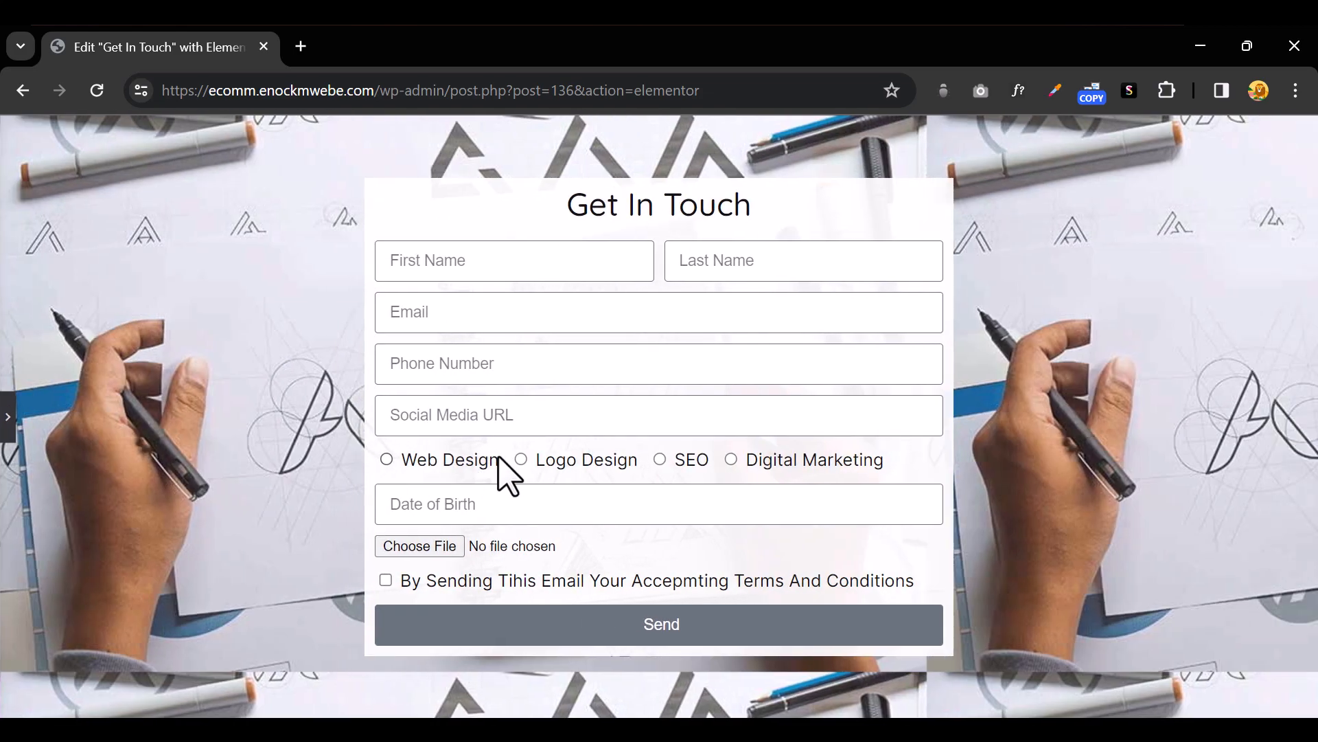
{"action": "left_click", "coordinate": [7, 426]}
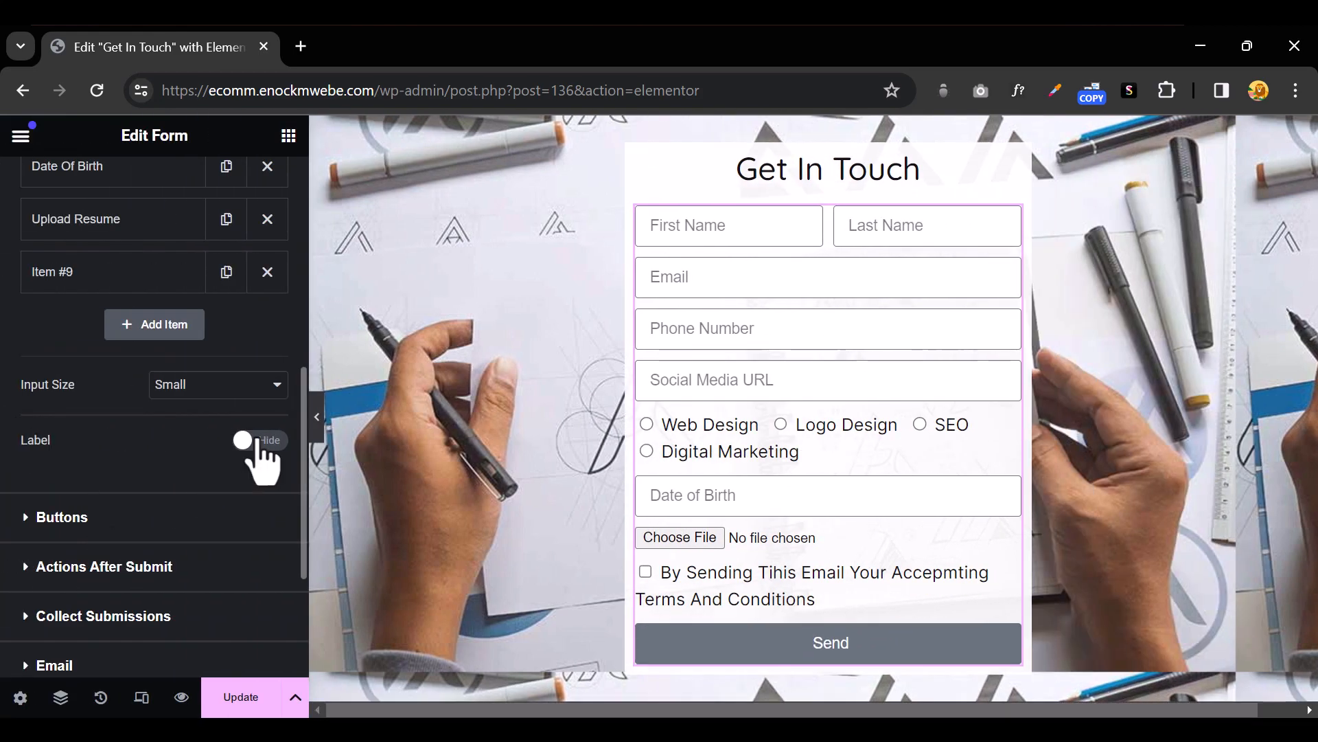
{"action": "left_click", "coordinate": [244, 441]}
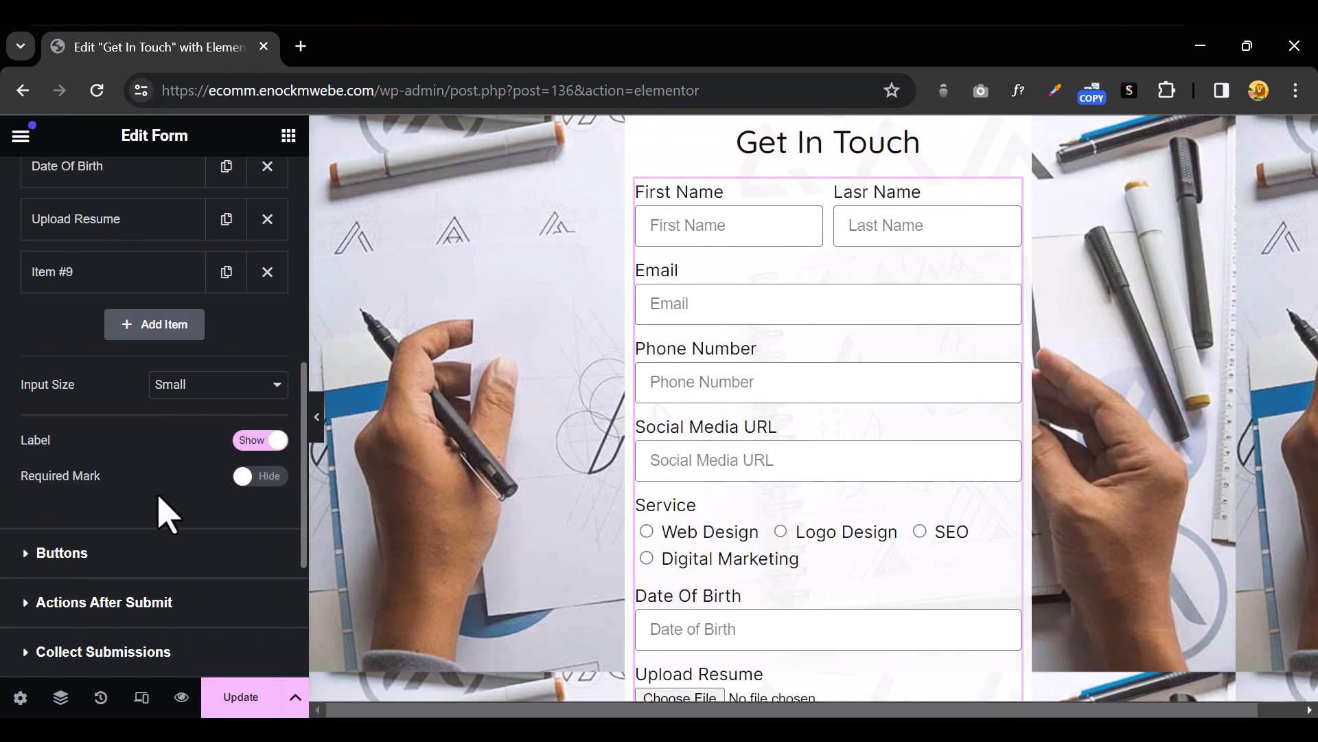
{"action": "scroll", "coordinate": [165, 512], "scroll_direction": "up", "scroll_amount": 6}
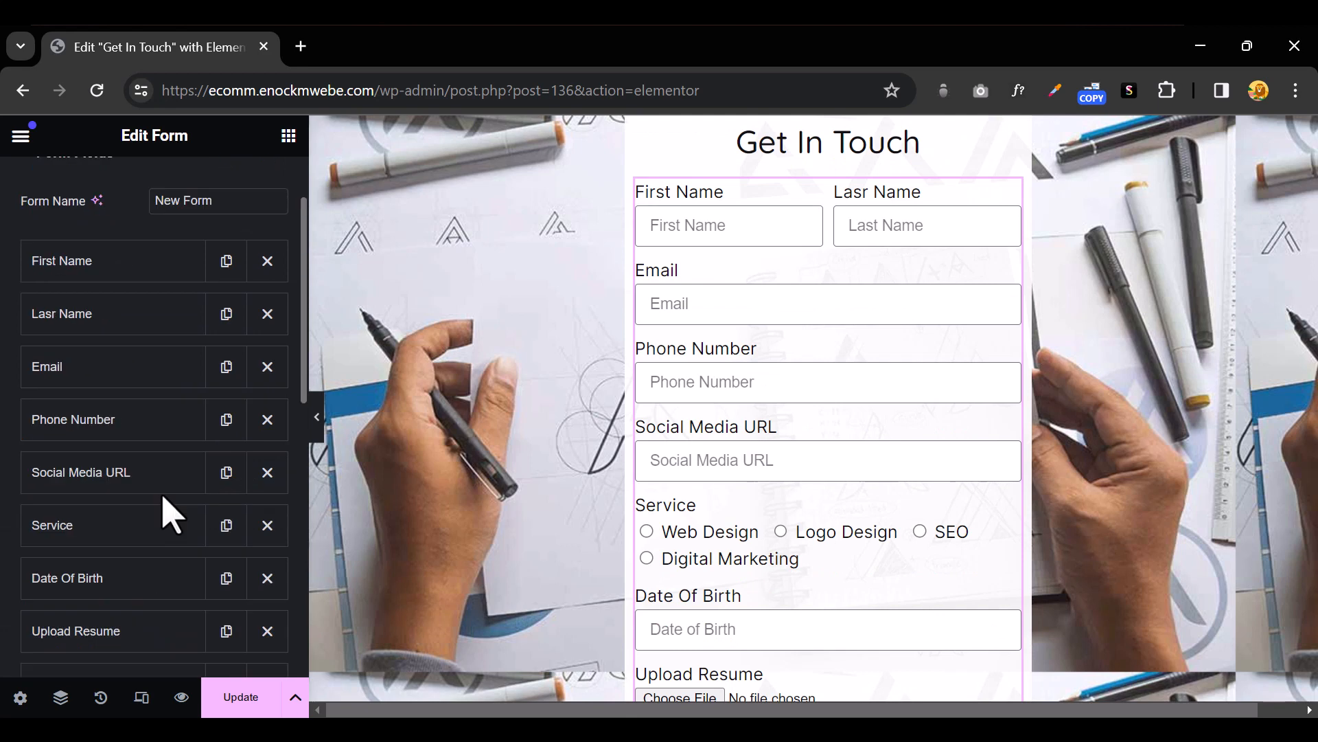
Make First Name a required field and show the required-field asterisk
{"action": "left_click", "coordinate": [129, 278]}
{"action": "left_click", "coordinate": [244, 462]}
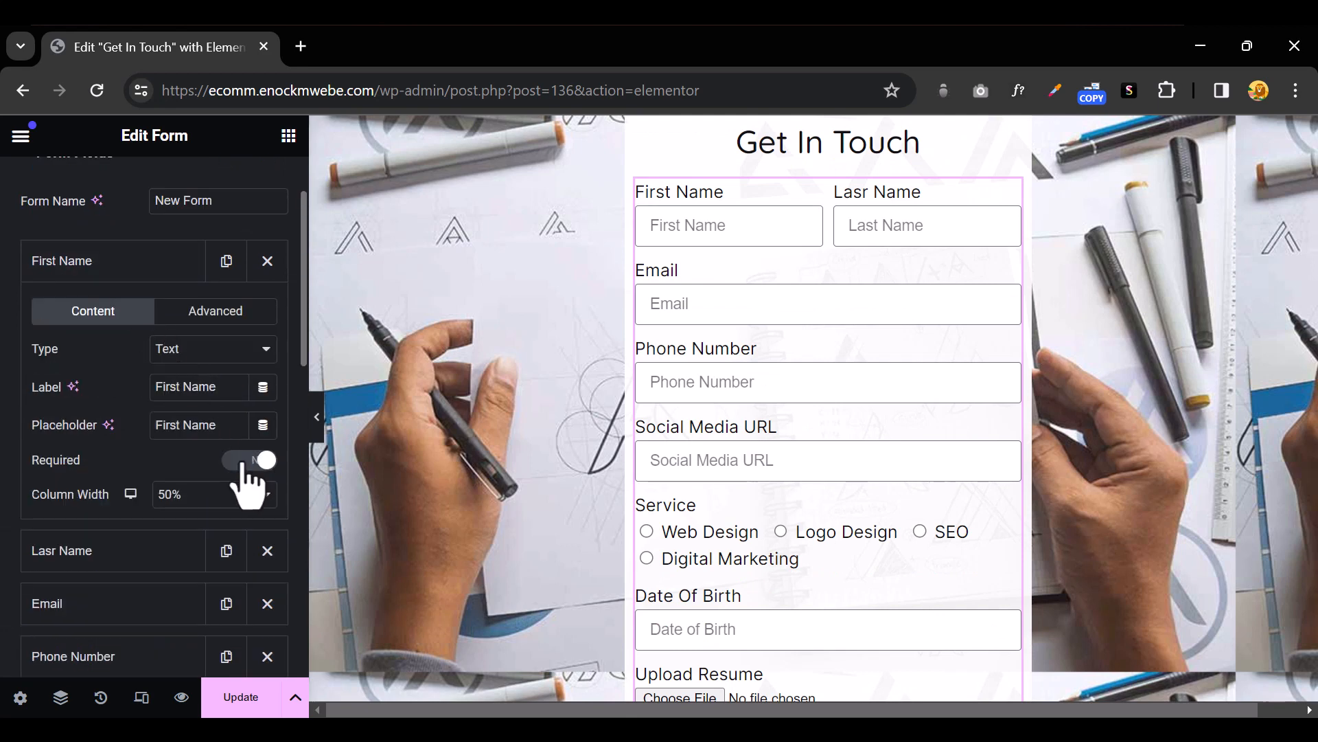
{"action": "scroll", "coordinate": [142, 506], "scroll_direction": "down", "scroll_amount": 8}
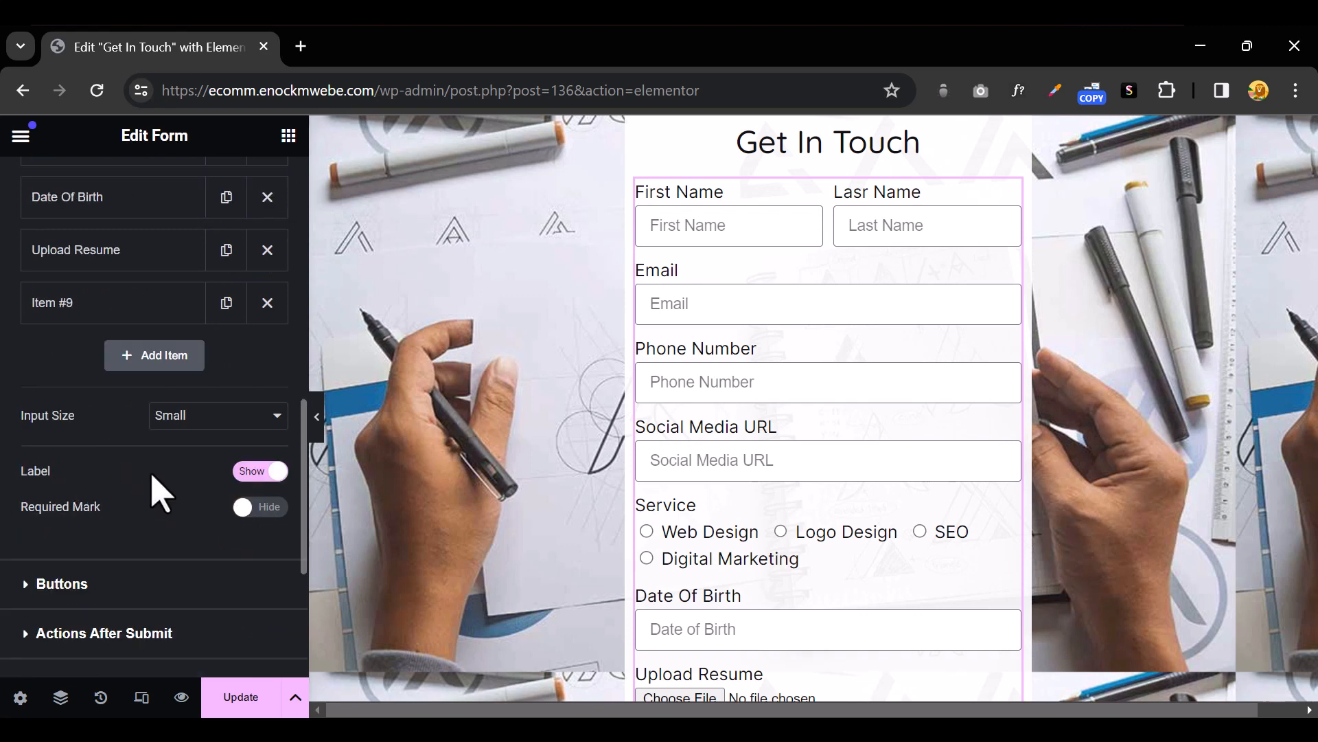
{"action": "left_click", "coordinate": [246, 508]}
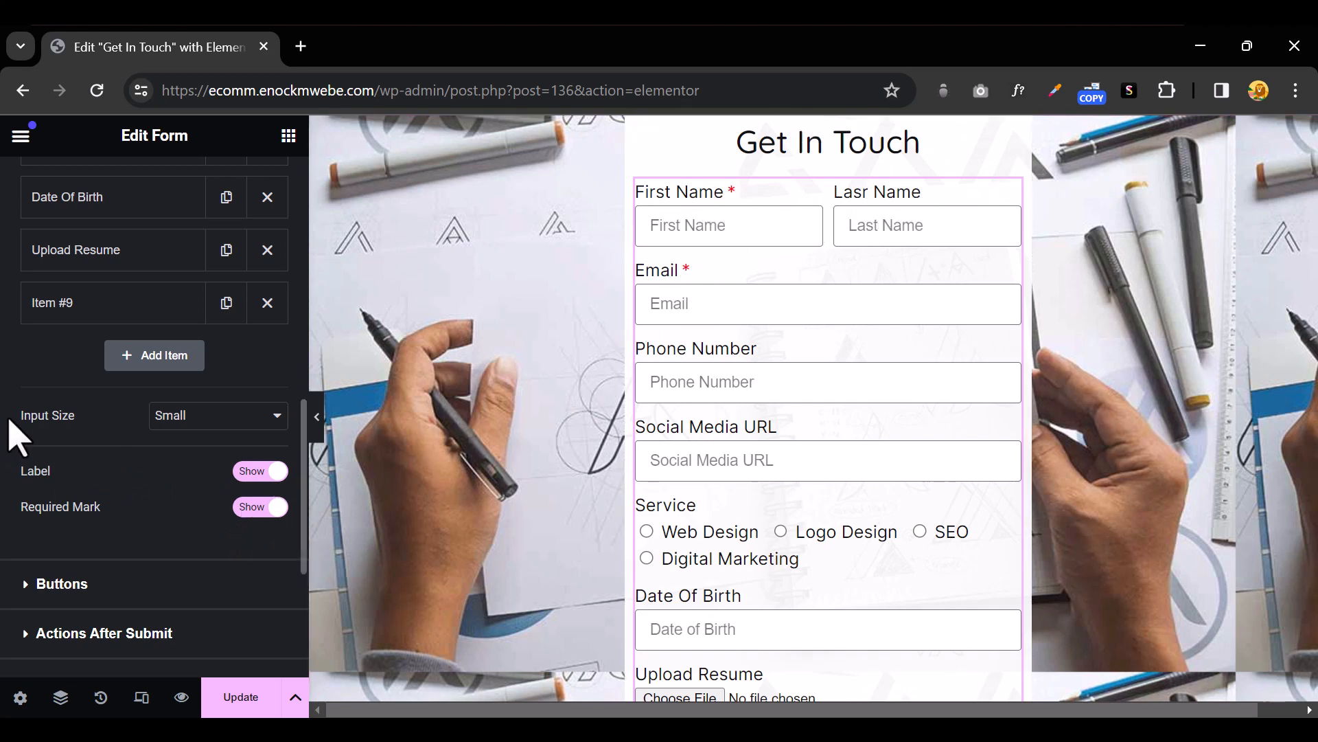
{"action": "scroll", "coordinate": [13, 432], "scroll_direction": "up", "scroll_amount": 10}
{"action": "scroll", "coordinate": [202, 474], "scroll_direction": "down", "scroll_amount": 3}
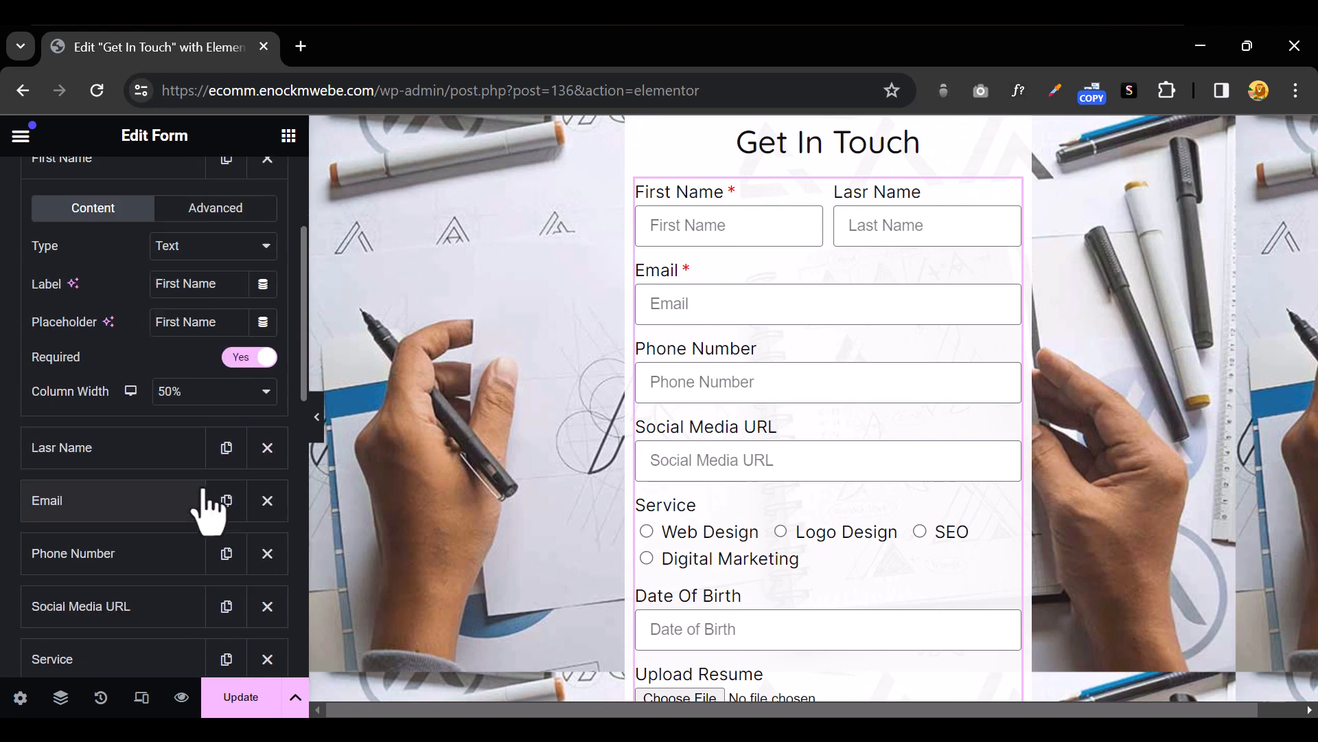
{"action": "scroll", "coordinate": [113, 385], "scroll_direction": "up", "scroll_amount": 3}
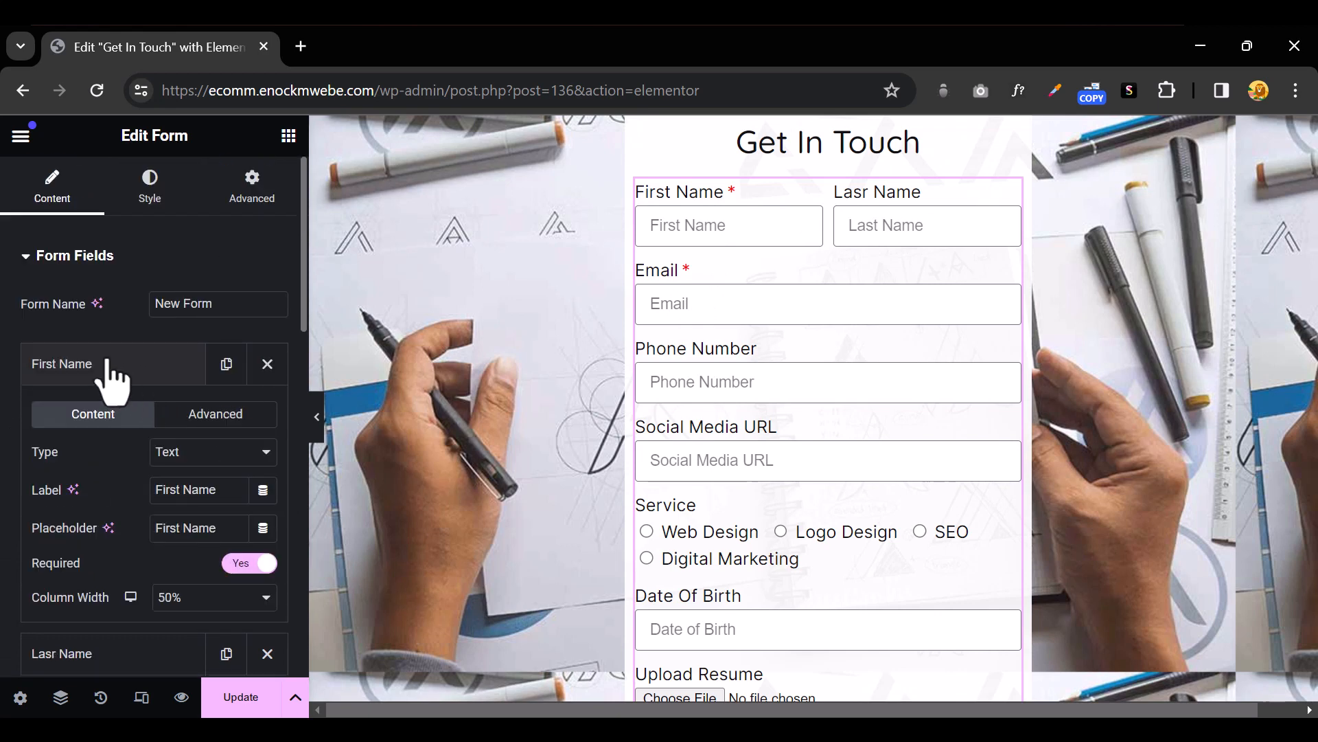
{"action": "left_click", "coordinate": [108, 364]}
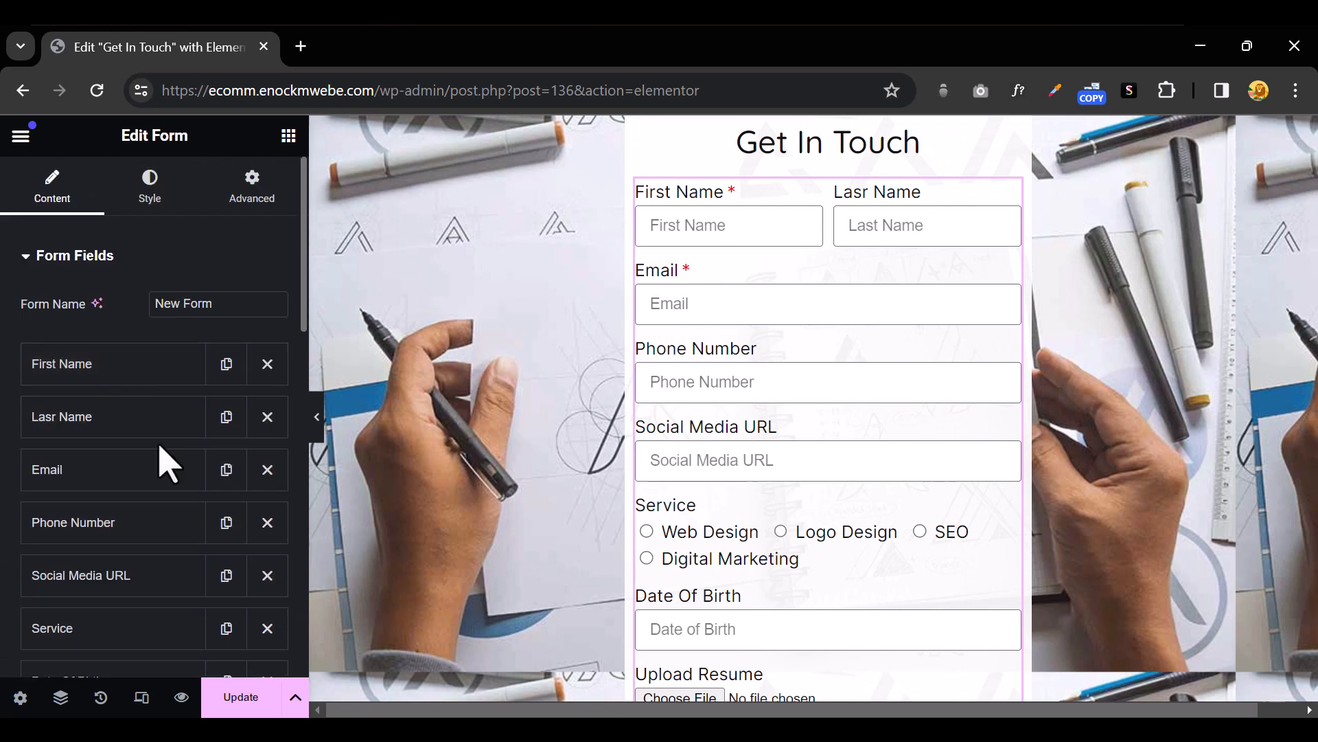
Switch Phone Number's Required on and back off, leaving it optional
{"action": "left_click", "coordinate": [137, 539]}
{"action": "scroll", "coordinate": [180, 495], "scroll_direction": "down", "scroll_amount": 5}
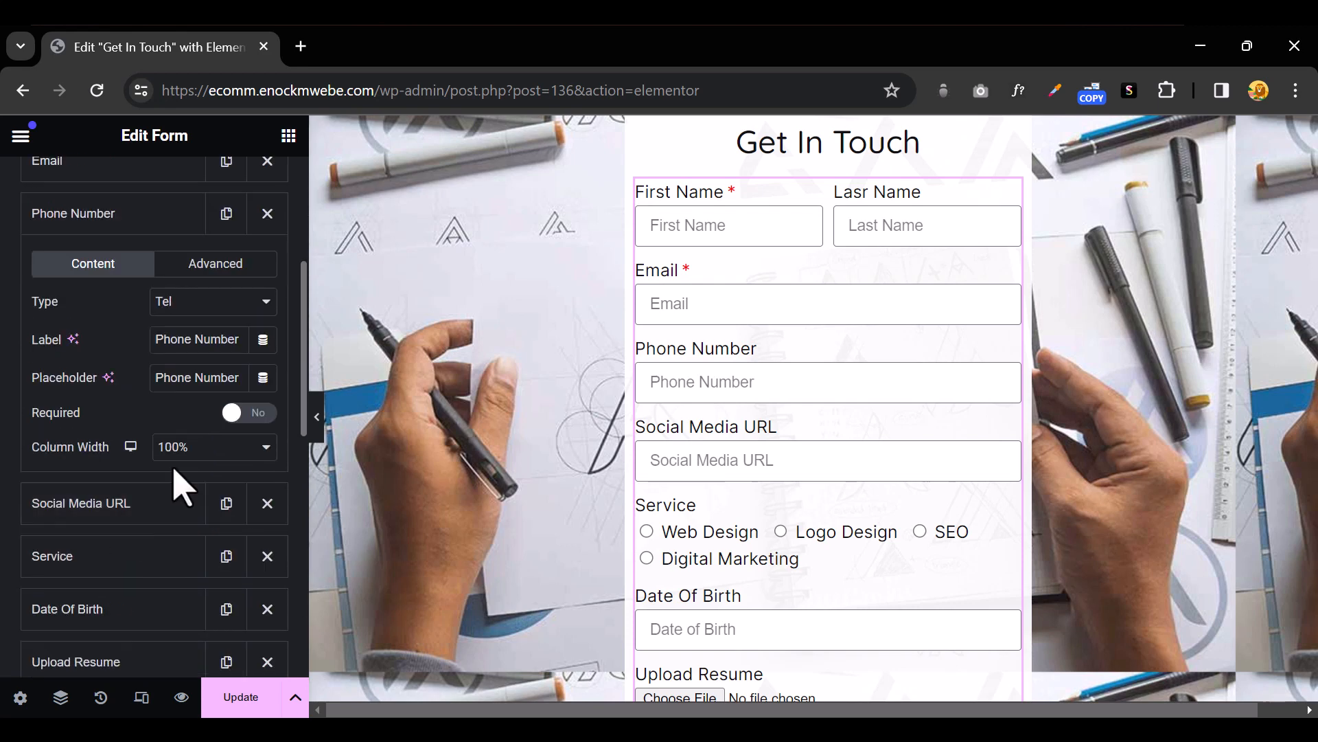
{"action": "left_click", "coordinate": [234, 415]}
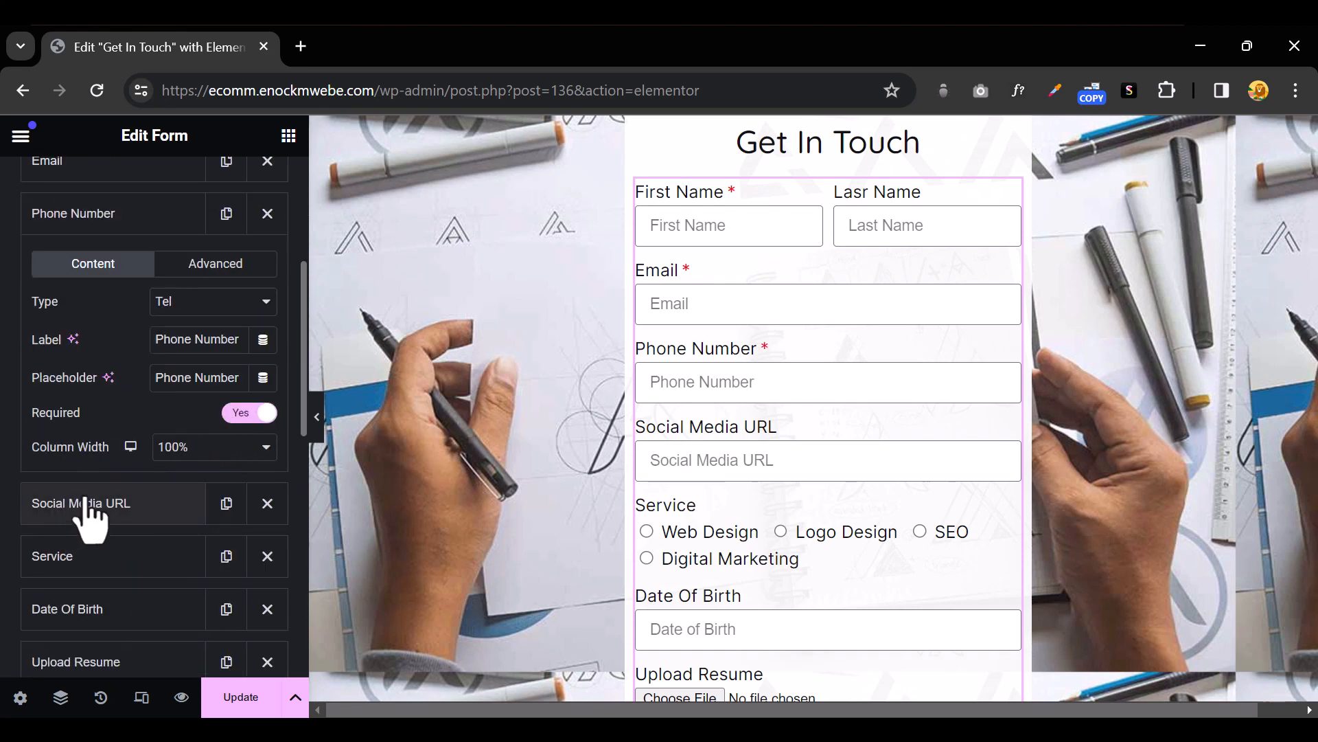
{"action": "scroll", "coordinate": [106, 539], "scroll_direction": "up", "scroll_amount": 5}
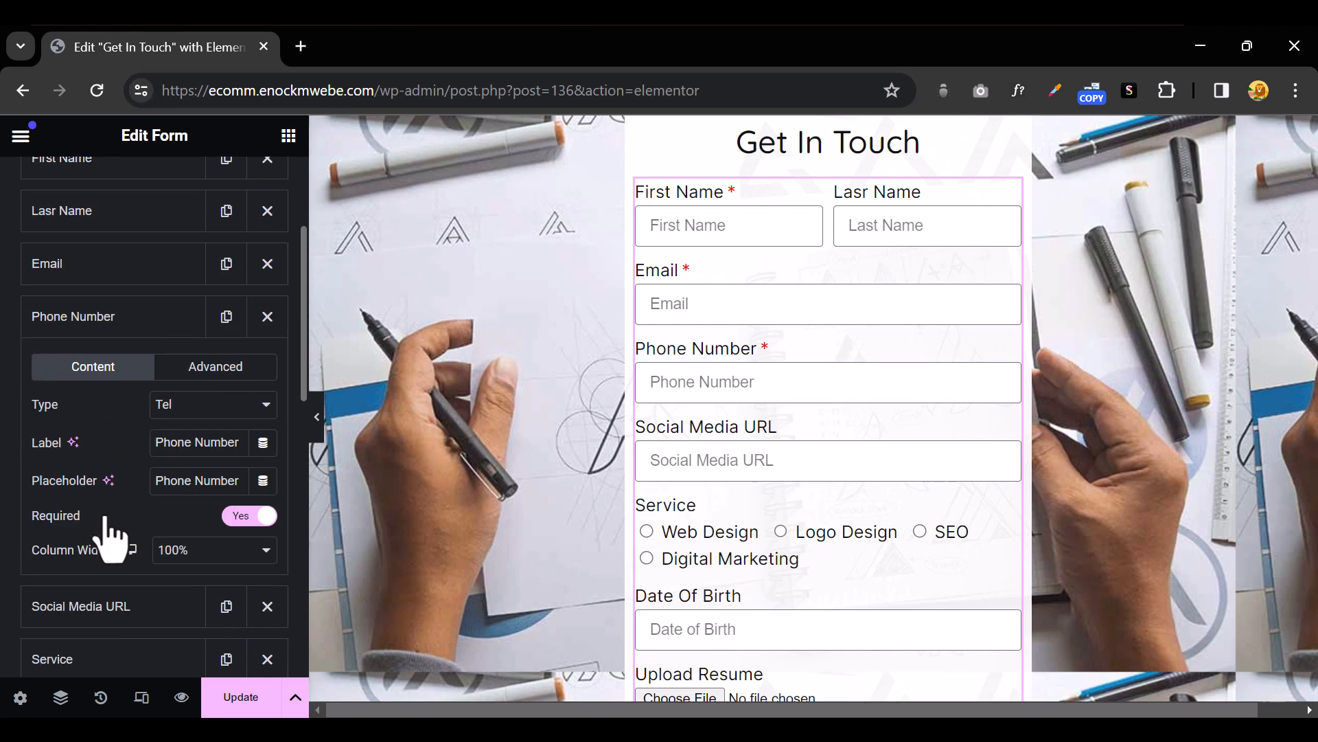
{"action": "scroll", "coordinate": [106, 539], "scroll_direction": "down", "scroll_amount": 5}
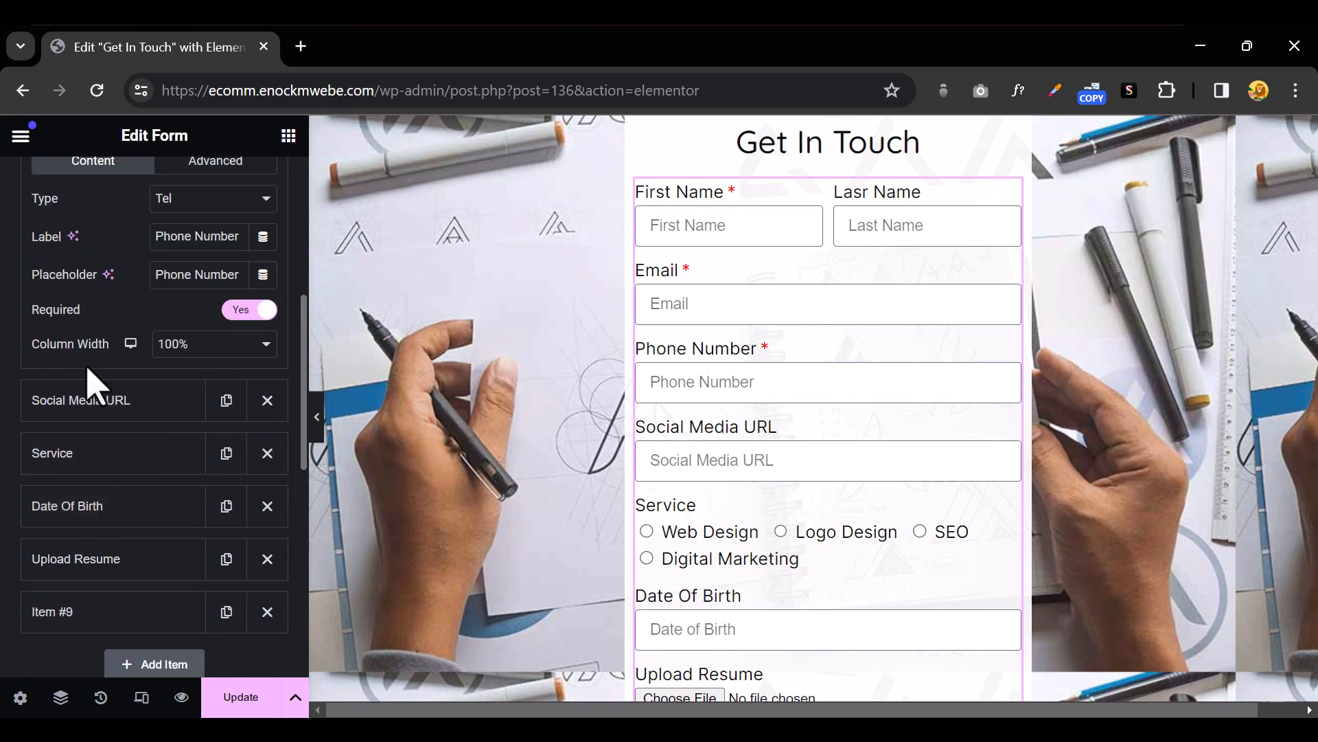
{"action": "left_click", "coordinate": [251, 311]}
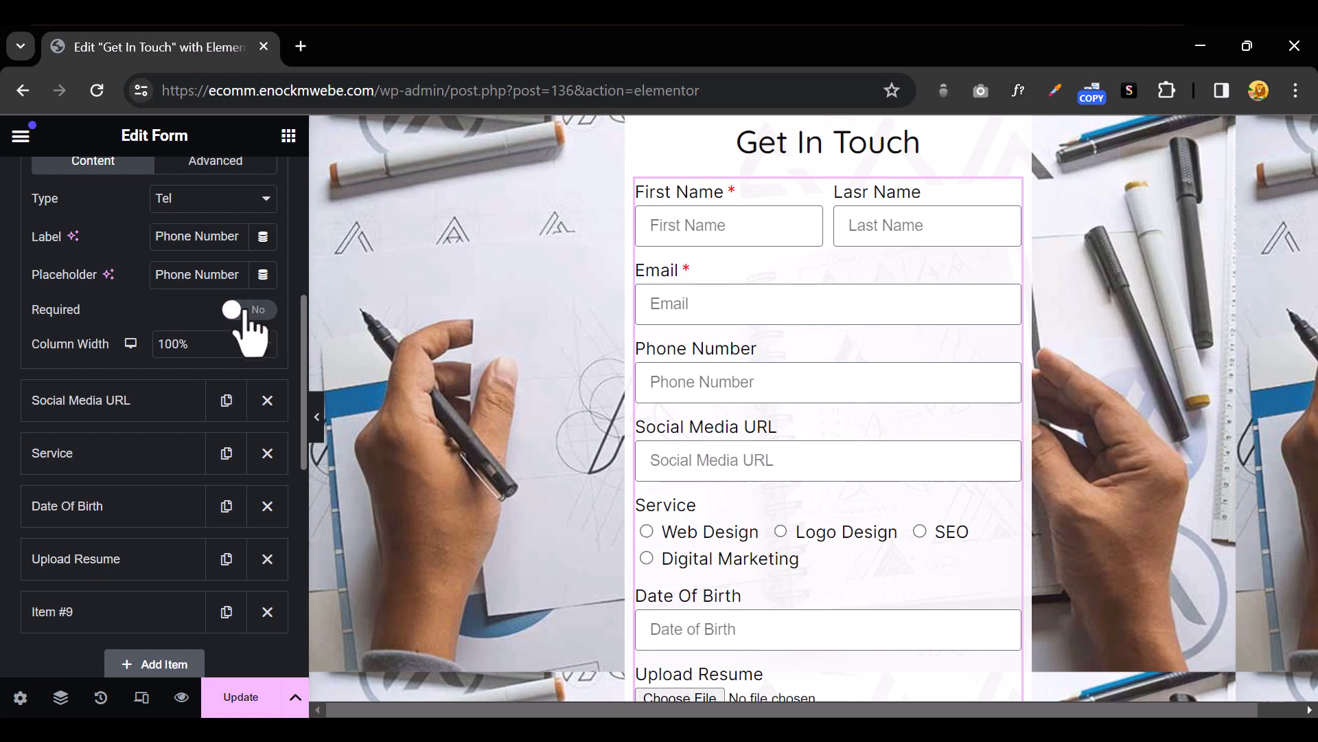
{"action": "scroll", "coordinate": [148, 426], "scroll_direction": "up", "scroll_amount": 4}
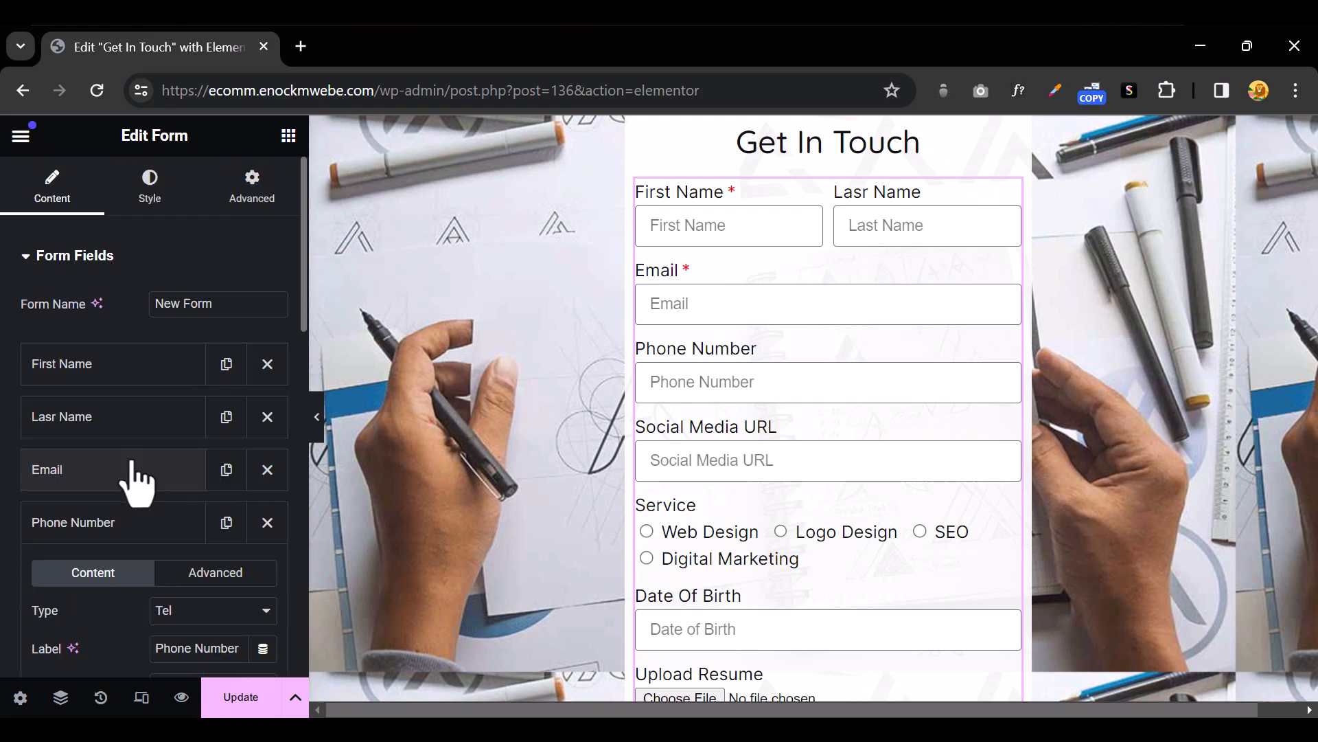
{"action": "scroll", "coordinate": [135, 489], "scroll_direction": "down", "scroll_amount": 3}
{"action": "scroll", "coordinate": [133, 474], "scroll_direction": "up", "scroll_amount": 2}
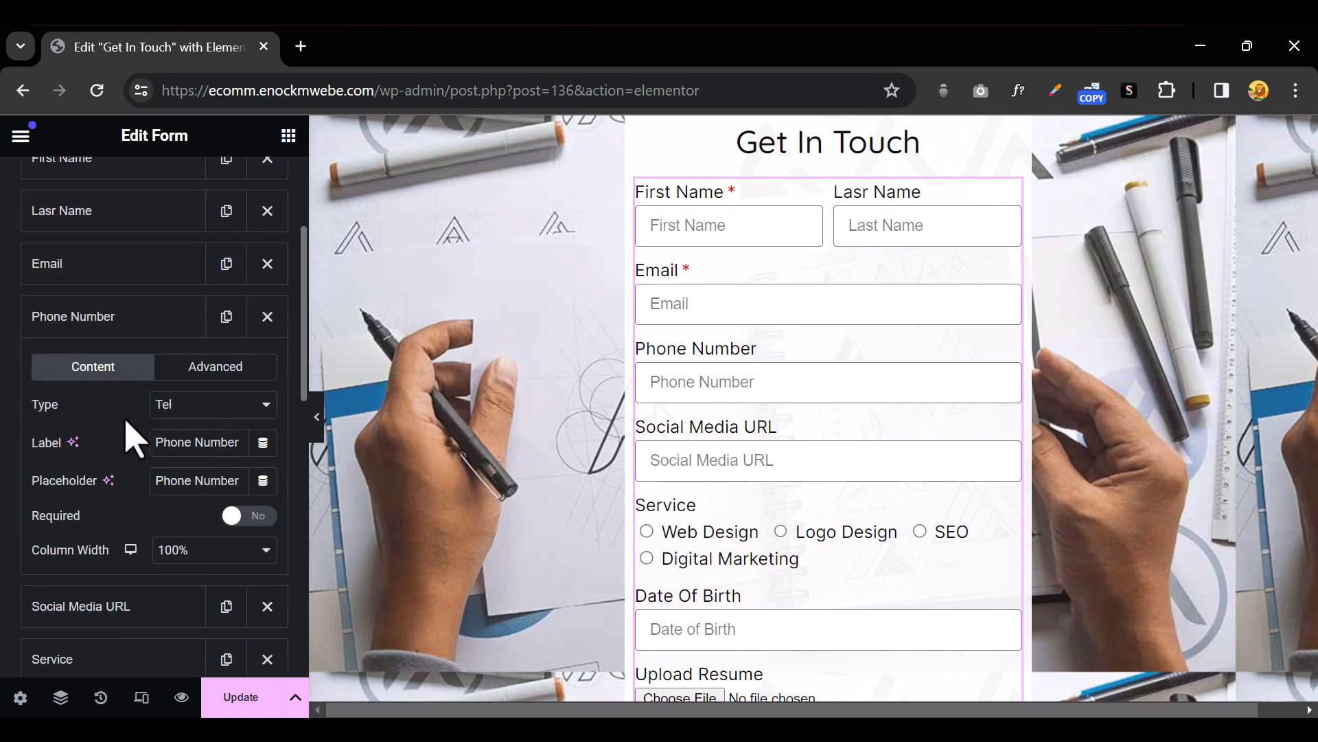
{"action": "left_click", "coordinate": [104, 317]}
{"action": "scroll", "coordinate": [148, 556], "scroll_direction": "down", "scroll_amount": 4}
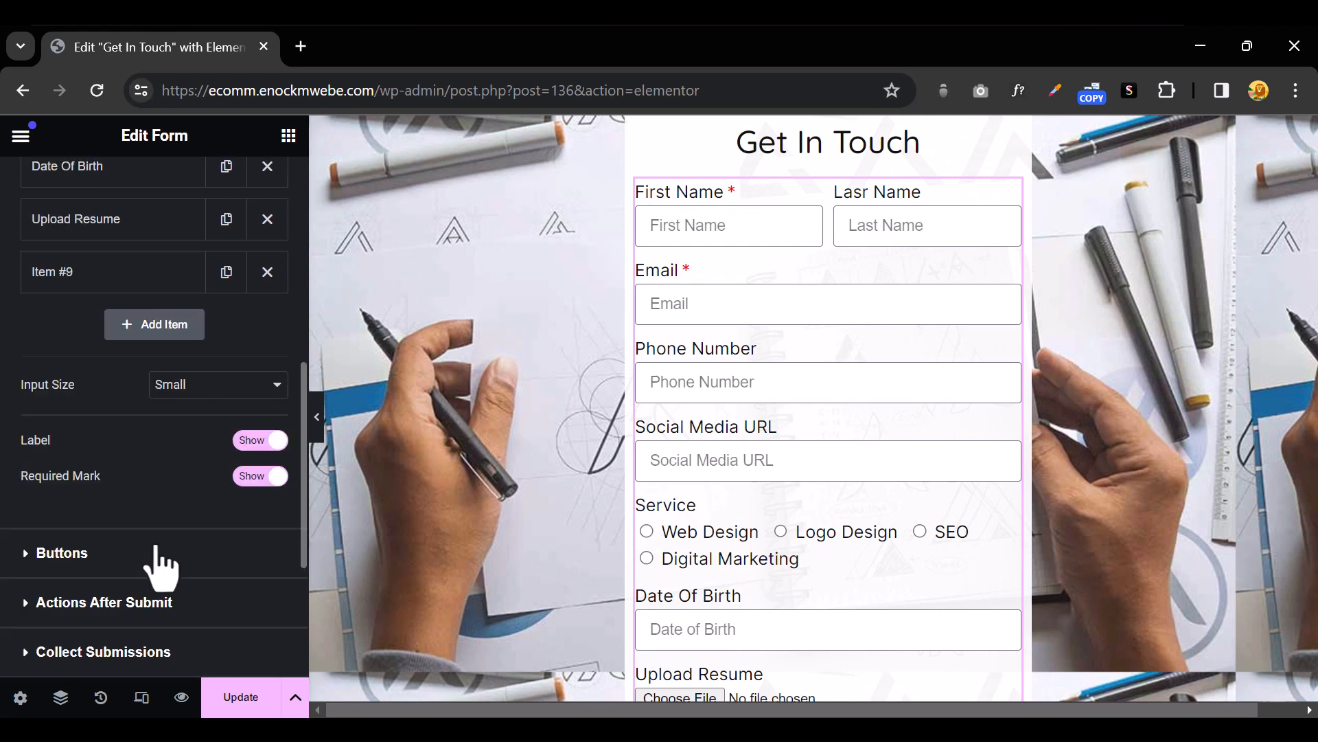
Hide the field labels so each field shows only its placeholder
{"action": "left_click", "coordinate": [255, 441]}
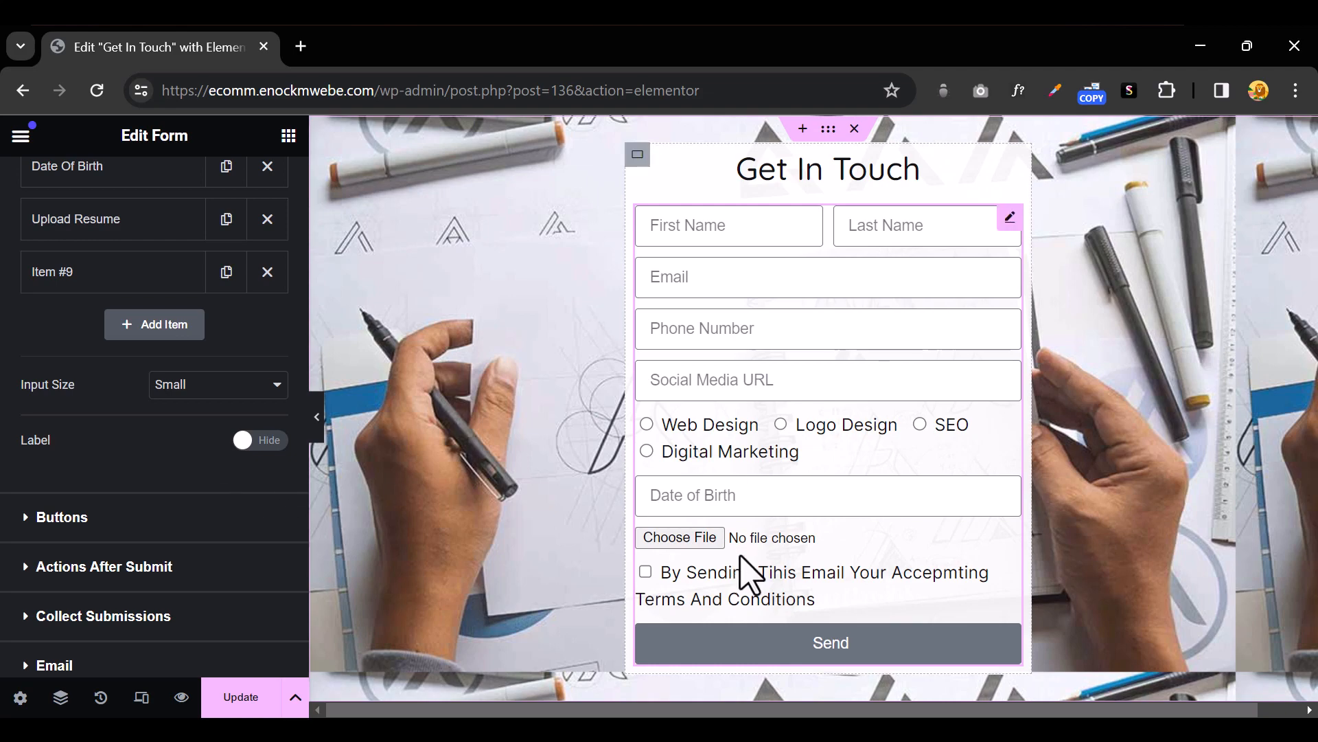
{"action": "scroll", "coordinate": [747, 577], "scroll_direction": "down", "scroll_amount": 5}
{"action": "scroll", "coordinate": [747, 577], "scroll_direction": "up", "scroll_amount": 5}
{"action": "scroll", "coordinate": [94, 456], "scroll_direction": "up", "scroll_amount": 8}
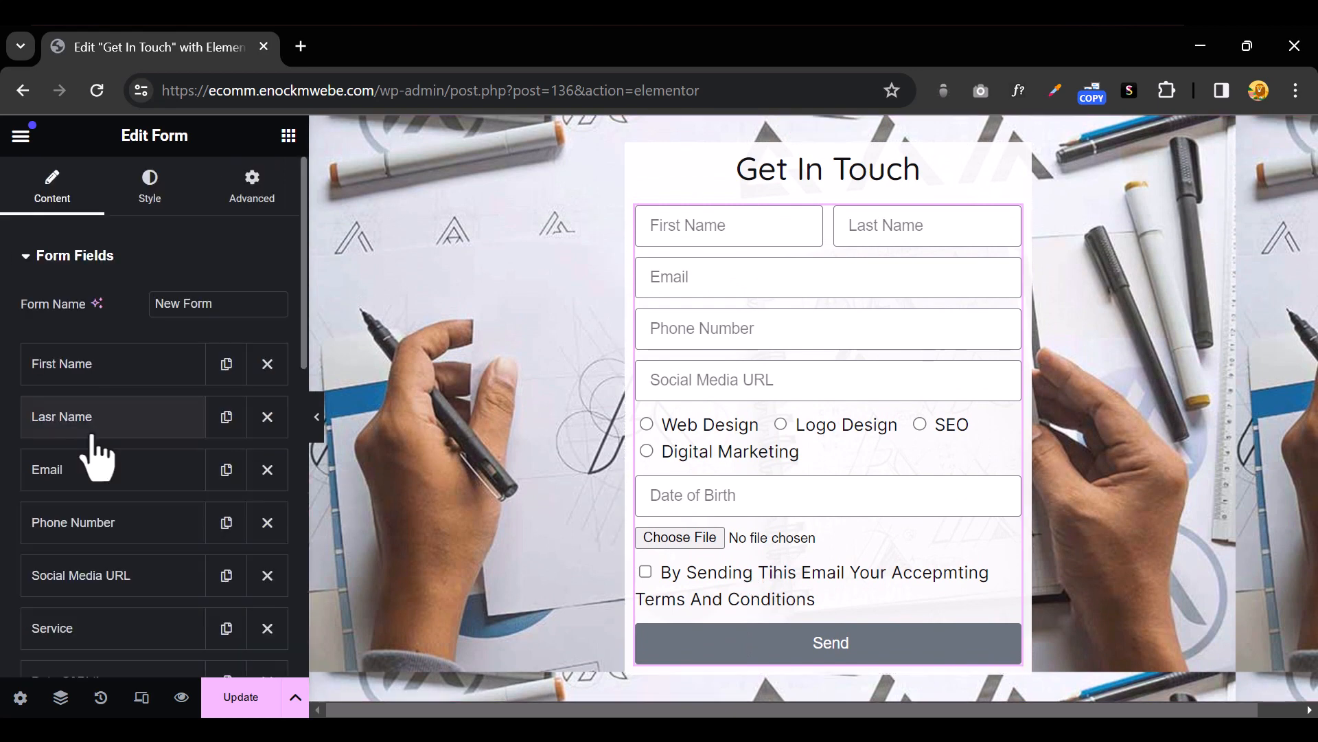
Adjust the Columns Gap slider in the contact form's Style settings
{"action": "left_click", "coordinate": [150, 189]}
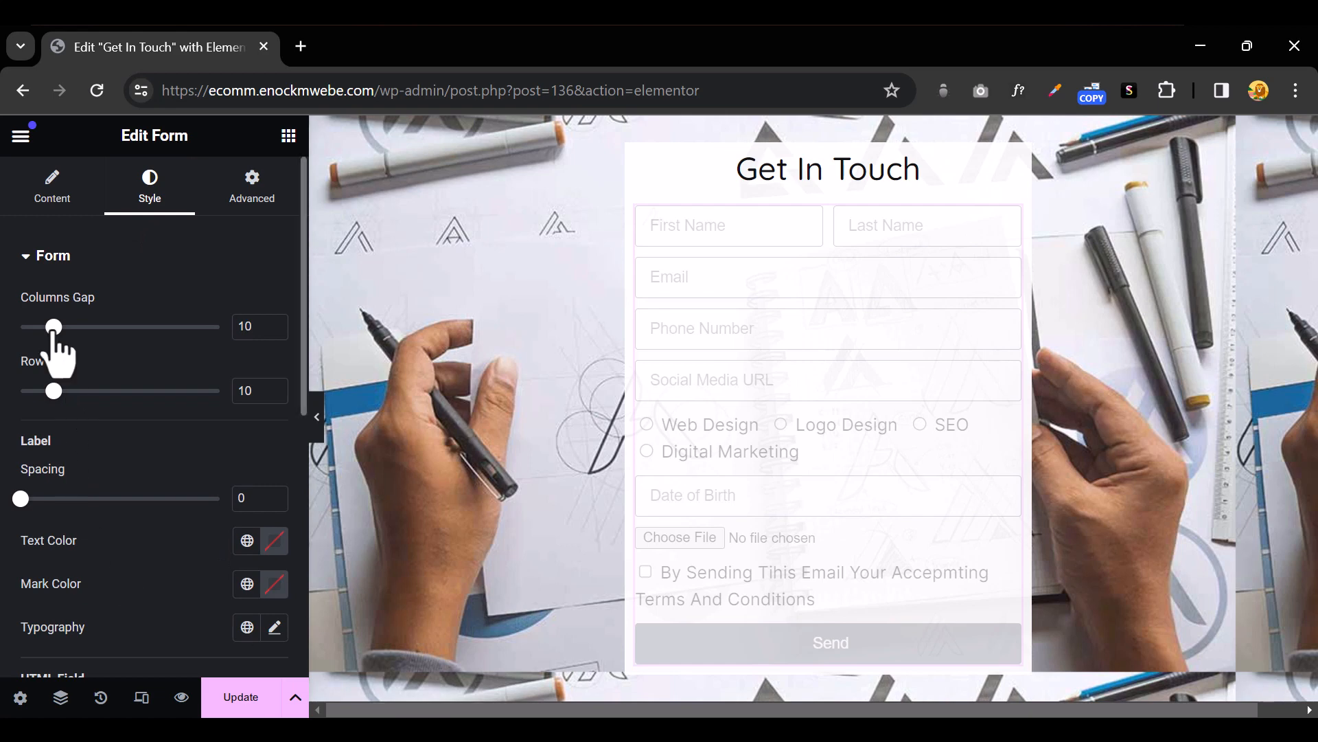
{"action": "left_click_drag", "start_coordinate": [54, 335], "coordinate": [70, 338]}
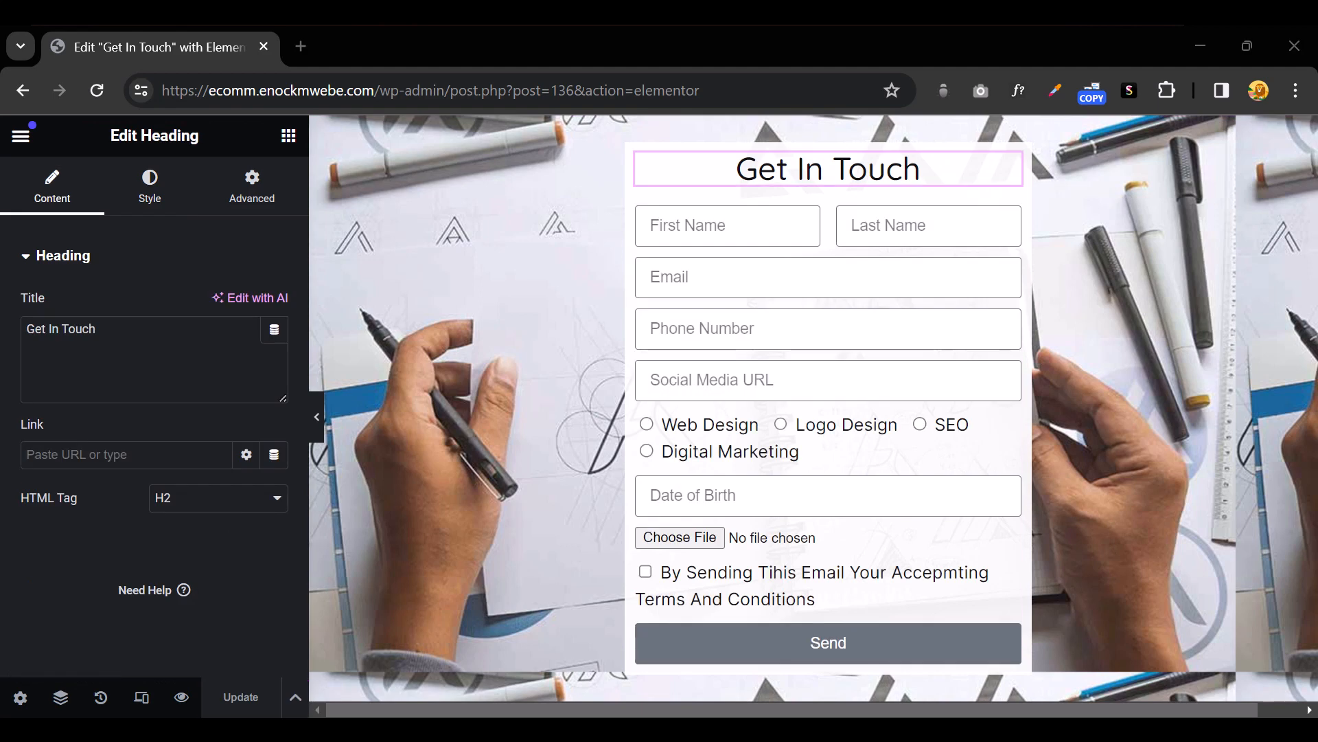
{"action": "left_click", "coordinate": [151, 206]}
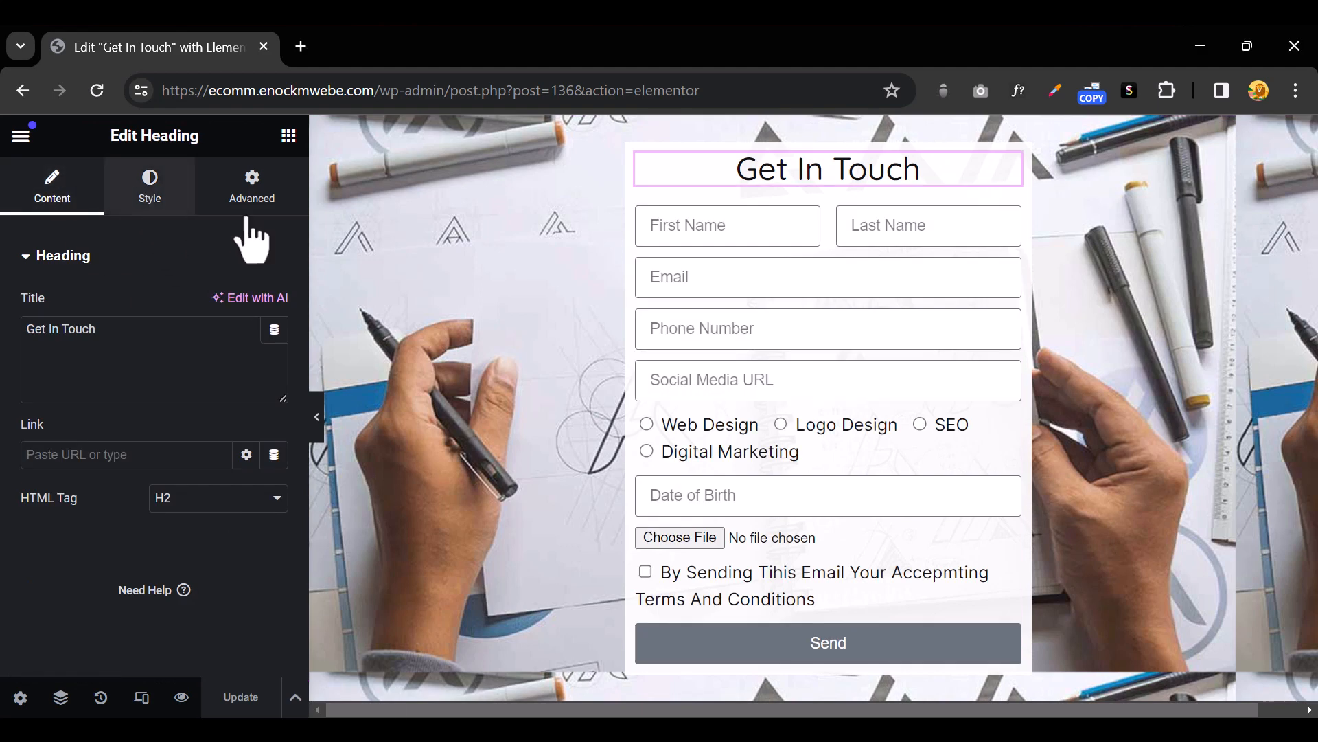
{"action": "left_click", "coordinate": [981, 276]}
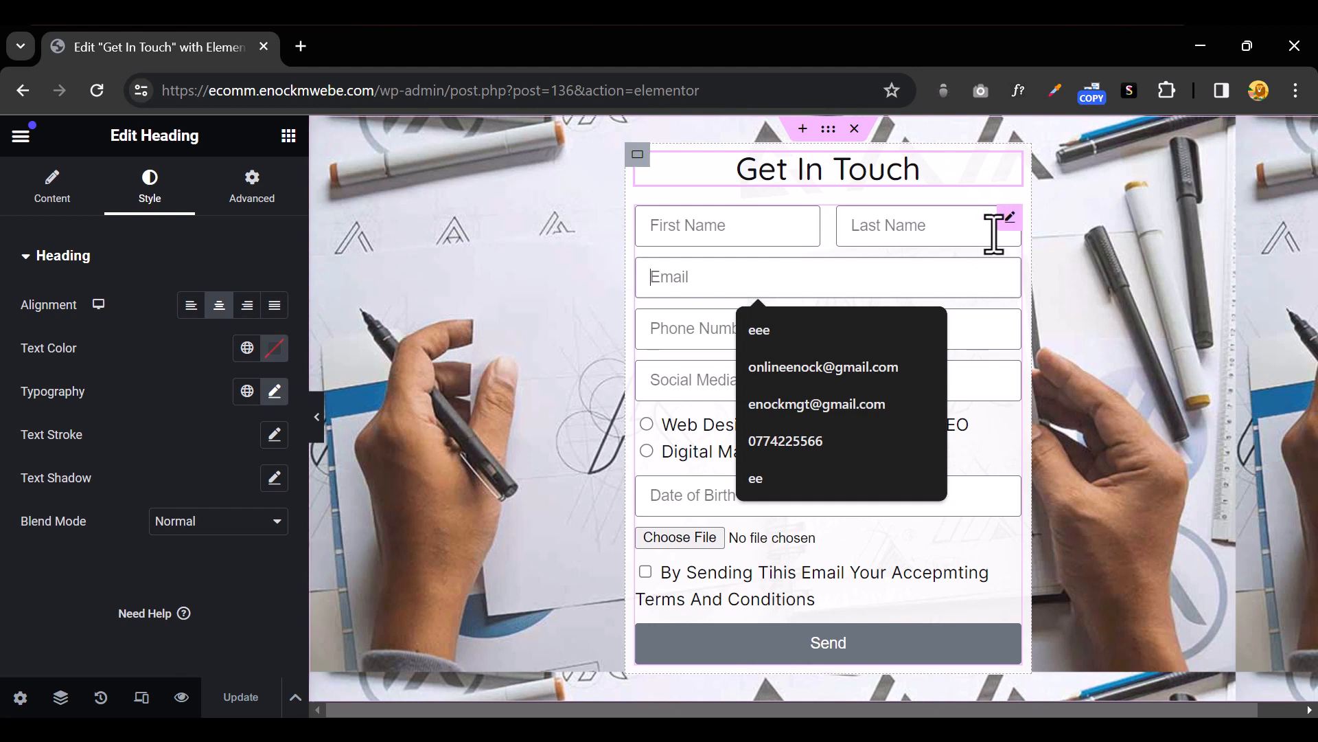
{"action": "left_click", "coordinate": [971, 442]}
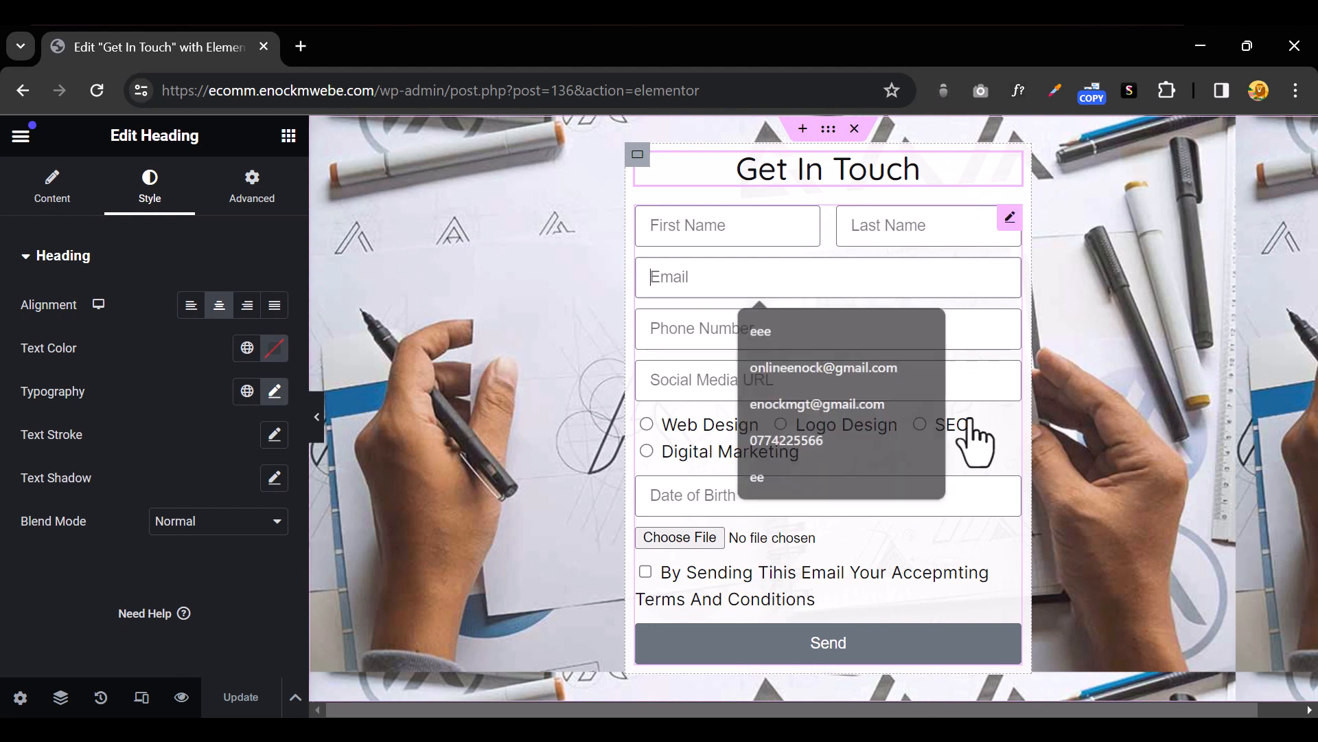
{"action": "left_click", "coordinate": [153, 189]}
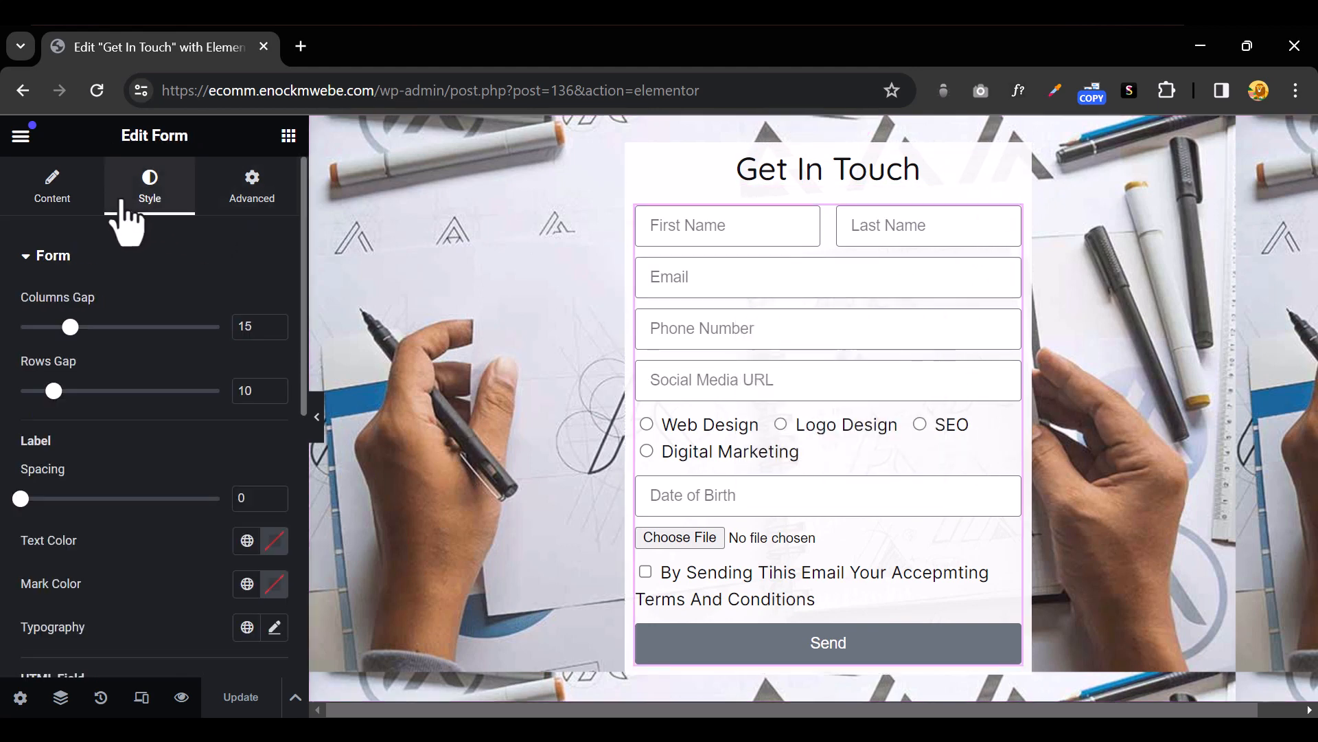
{"action": "mouse_move", "coordinate": [71, 326]}
{"action": "left_mouse_down"}
{"action": "mouse_move", "coordinate": [55, 327]}
{"action": "mouse_move", "coordinate": [147, 327]}
{"action": "mouse_move", "coordinate": [58, 327]}
{"action": "left_mouse_up"}
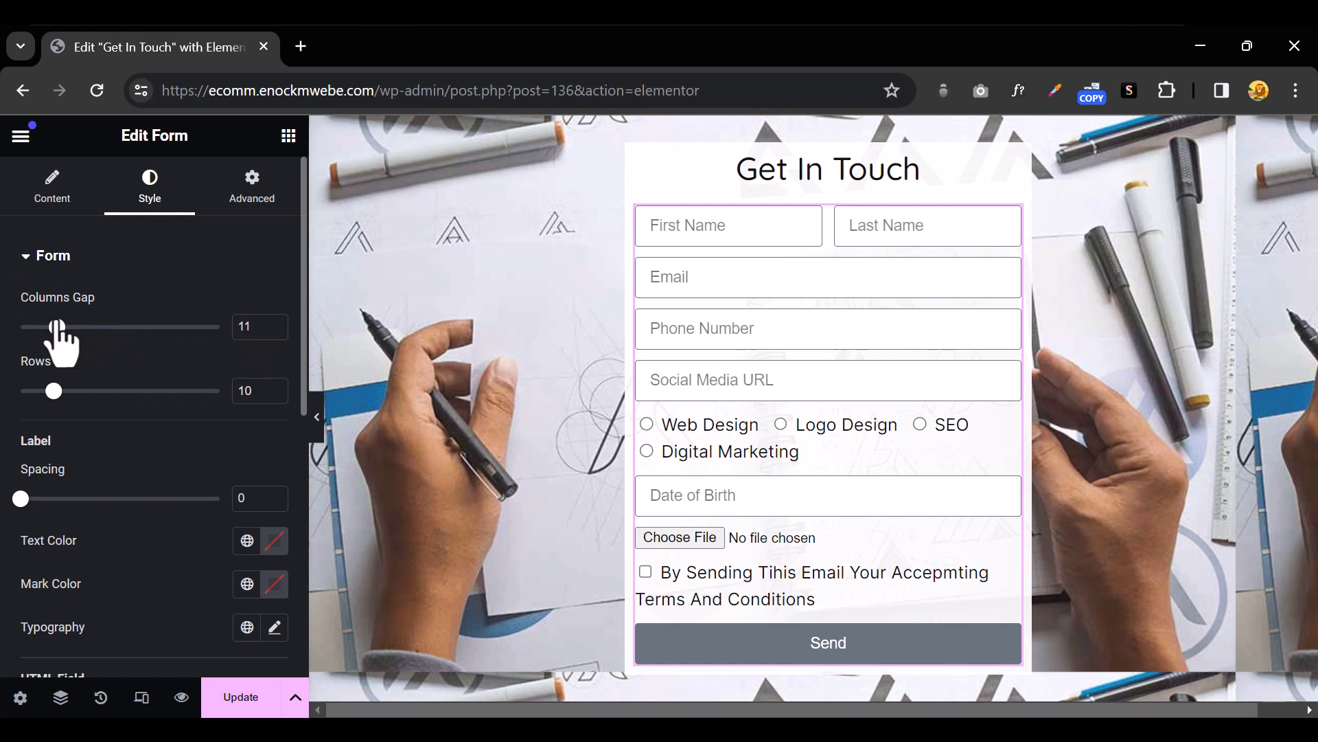
Adjust the remaining form spacing sliders and collapse the Form section
{"action": "scroll", "coordinate": [181, 395], "scroll_direction": "down", "scroll_amount": 2}
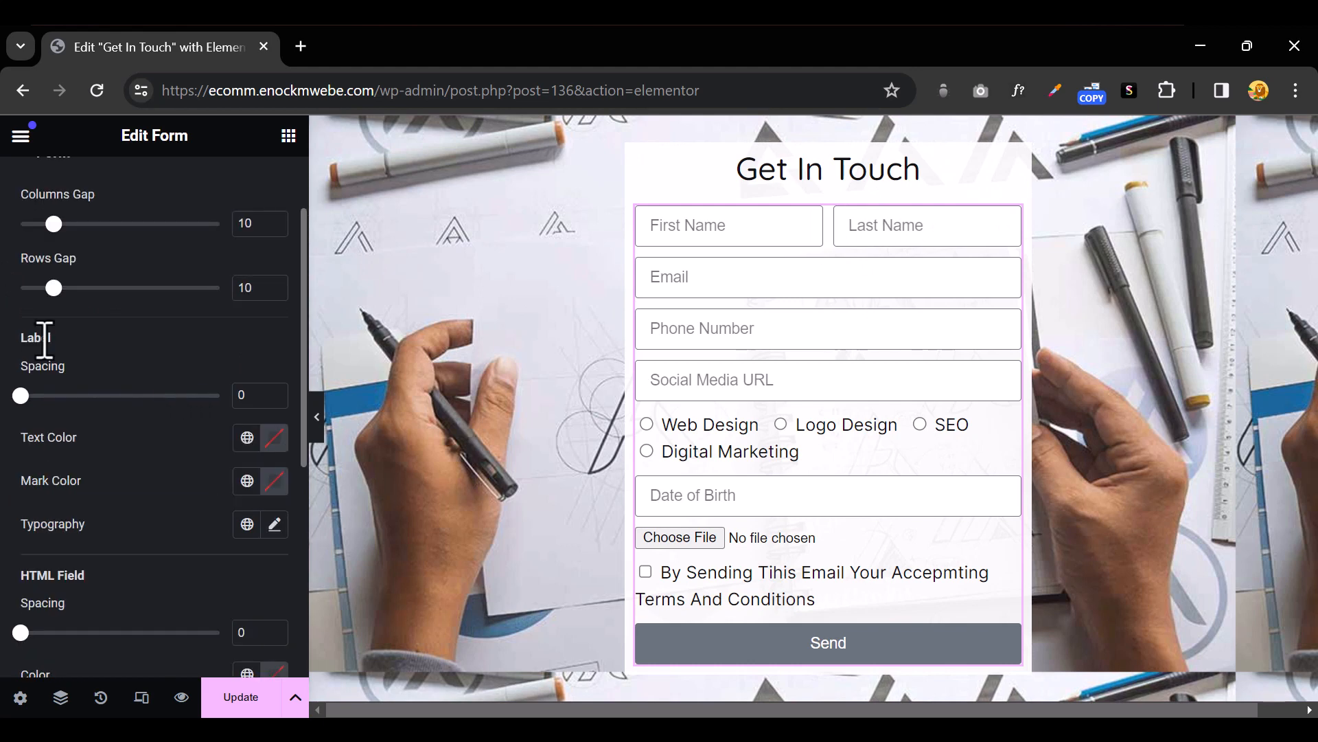
{"action": "left_click_drag", "start_coordinate": [17, 336], "coordinate": [64, 335]}
{"action": "scroll", "coordinate": [105, 333], "scroll_direction": "down", "scroll_amount": 2}
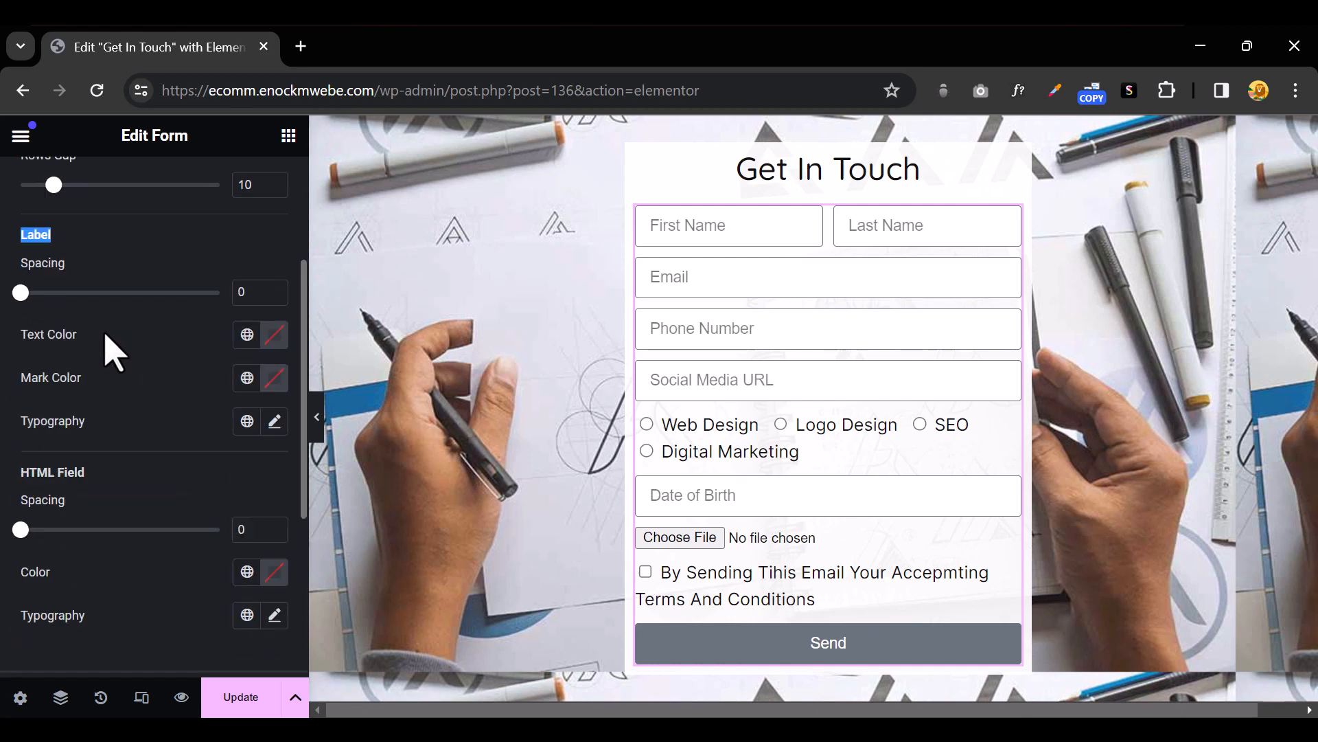
{"action": "left_click_drag", "start_coordinate": [29, 472], "coordinate": [110, 495]}
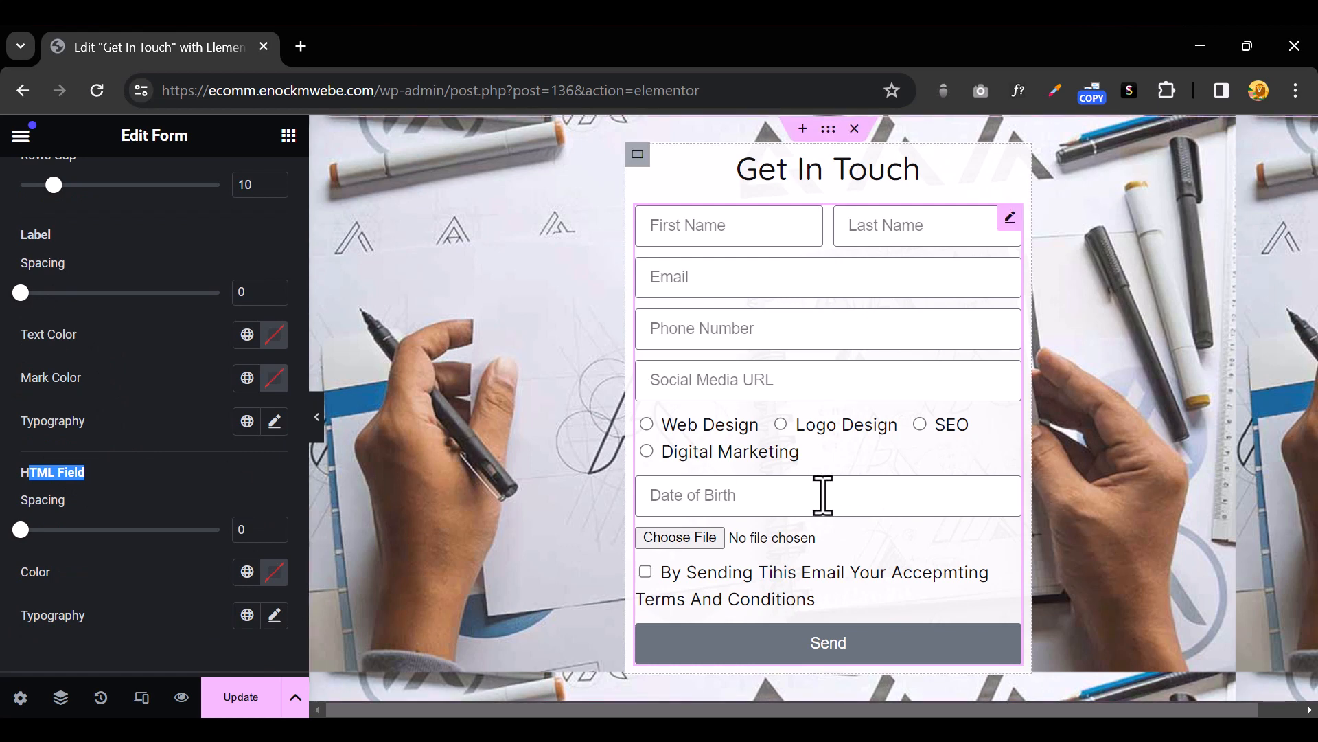
{"action": "left_click", "coordinate": [150, 499]}
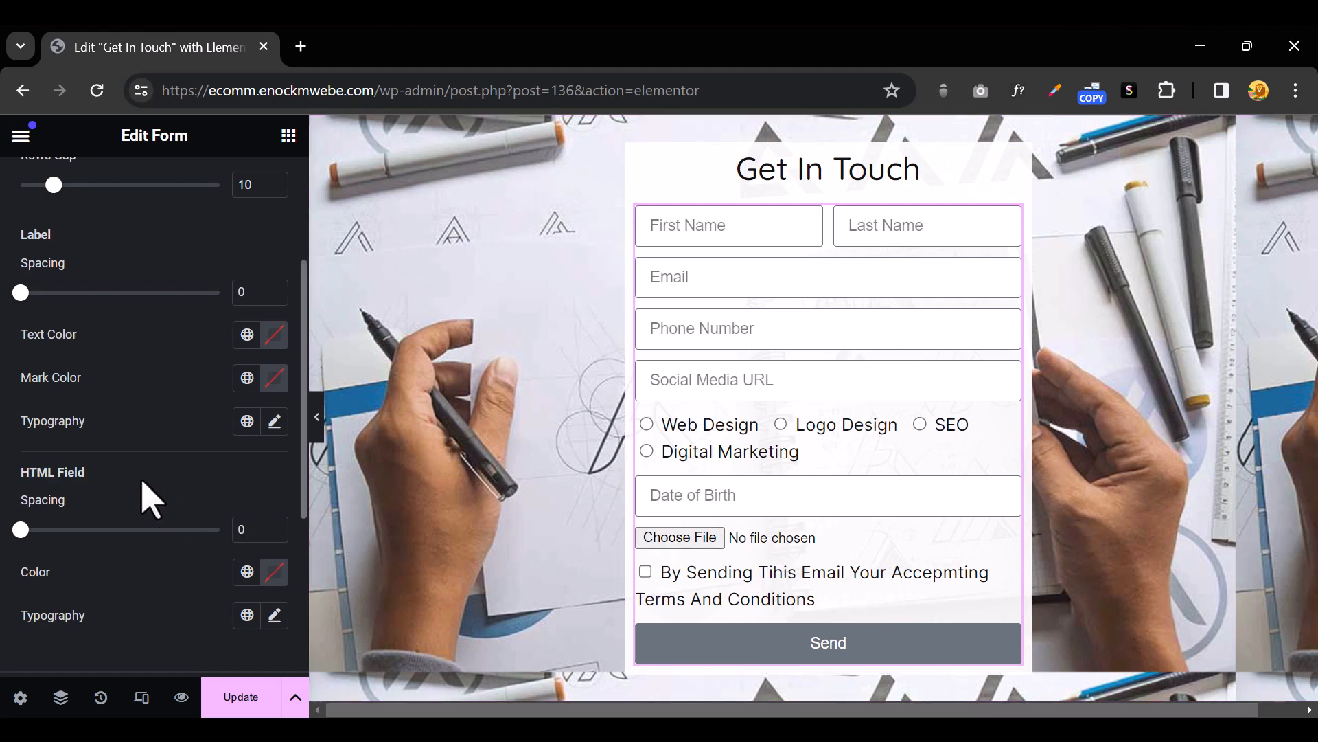
{"action": "scroll", "coordinate": [127, 471], "scroll_direction": "up", "scroll_amount": 3}
{"action": "scroll", "coordinate": [126, 472], "scroll_direction": "down", "scroll_amount": 5}
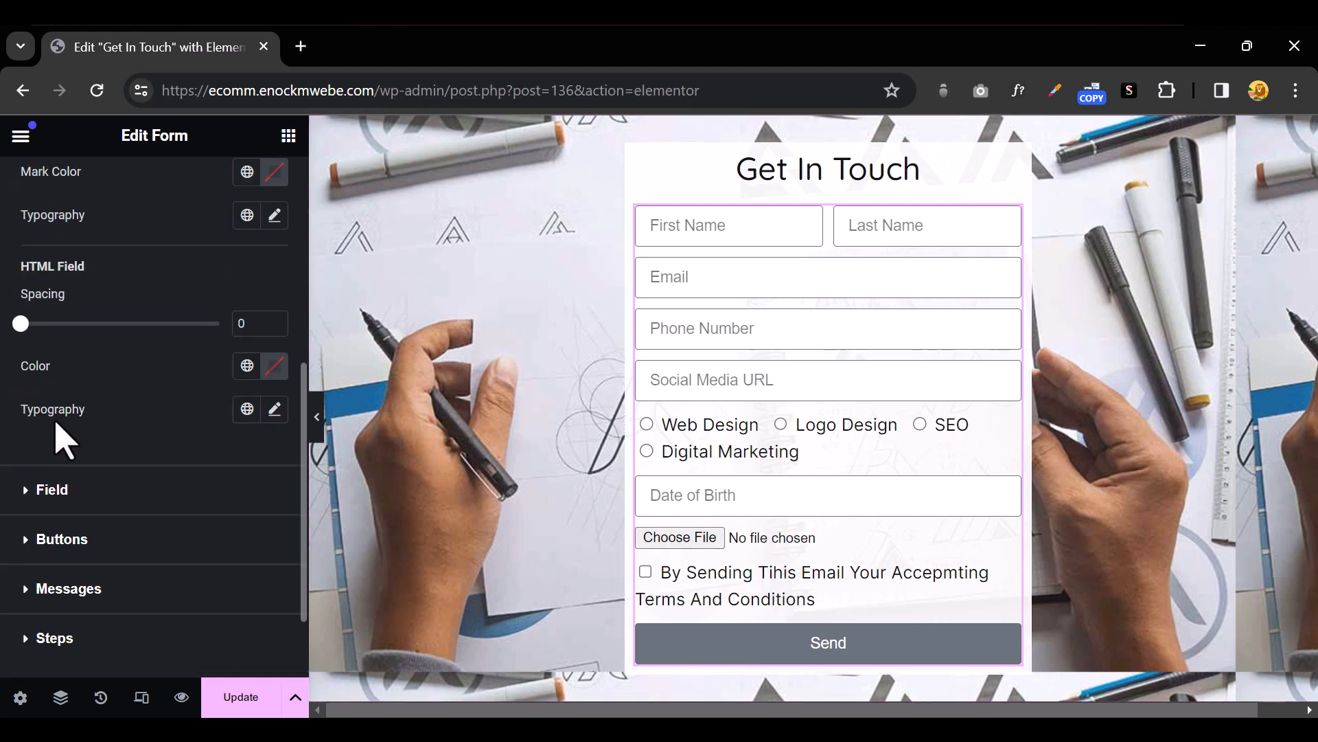
{"action": "scroll", "coordinate": [155, 443], "scroll_direction": "up", "scroll_amount": 10}
{"action": "left_click", "coordinate": [27, 264]}
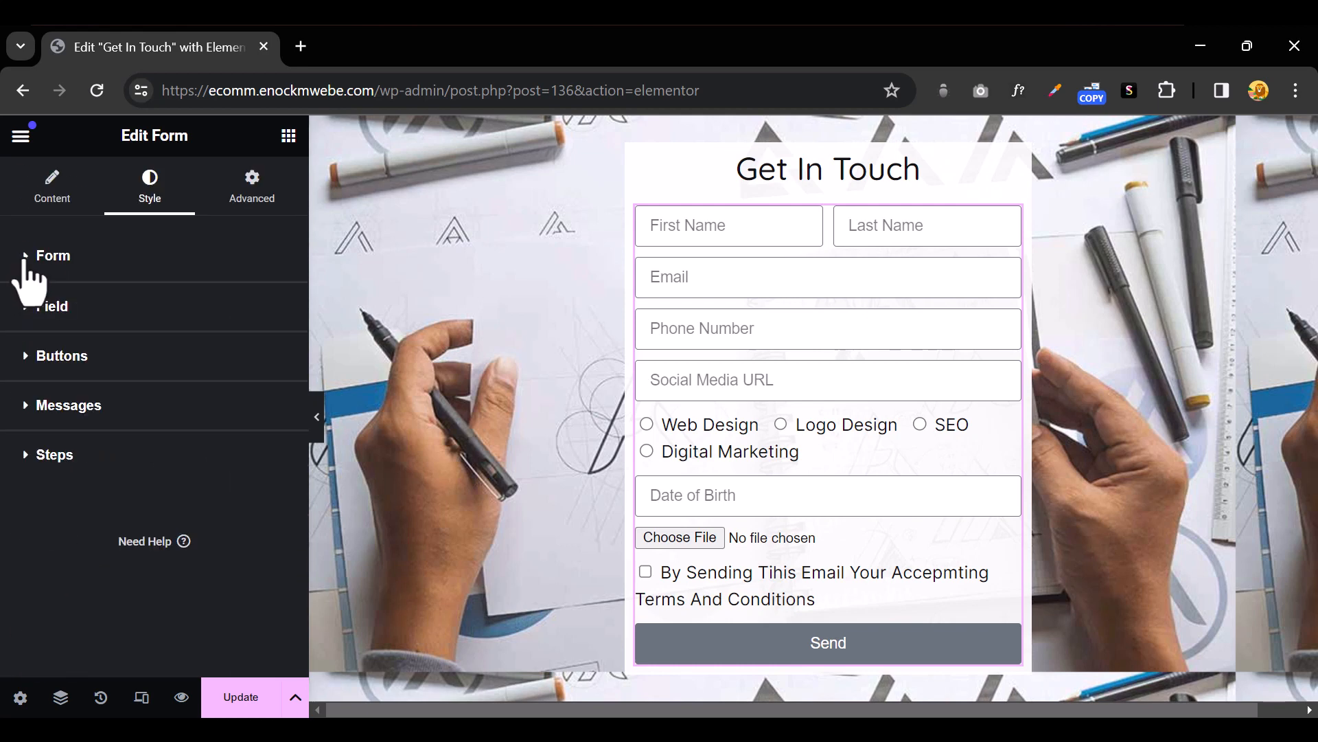
Set the field text colour to #000000
{"action": "left_click", "coordinate": [34, 336]}
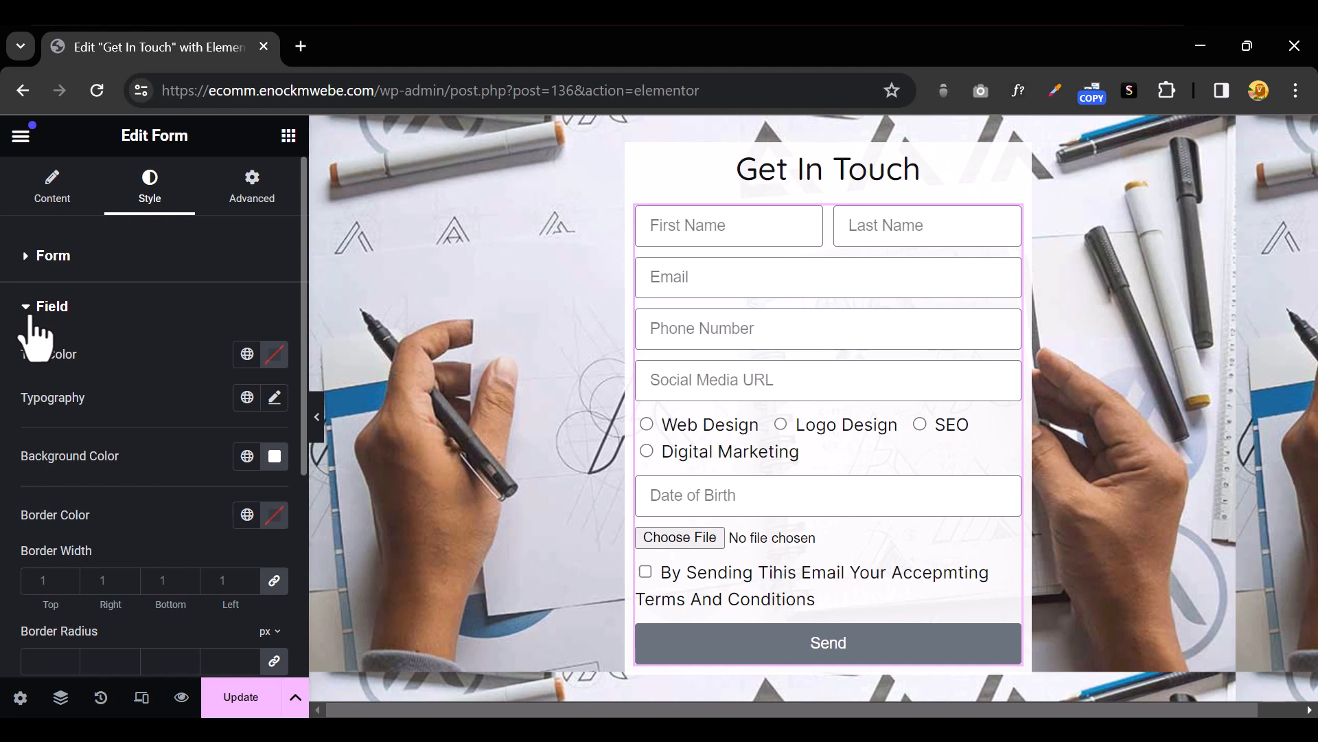
{"action": "left_click", "coordinate": [275, 354]}
{"action": "left_click_drag", "start_coordinate": [180, 482], "coordinate": [108, 584]}
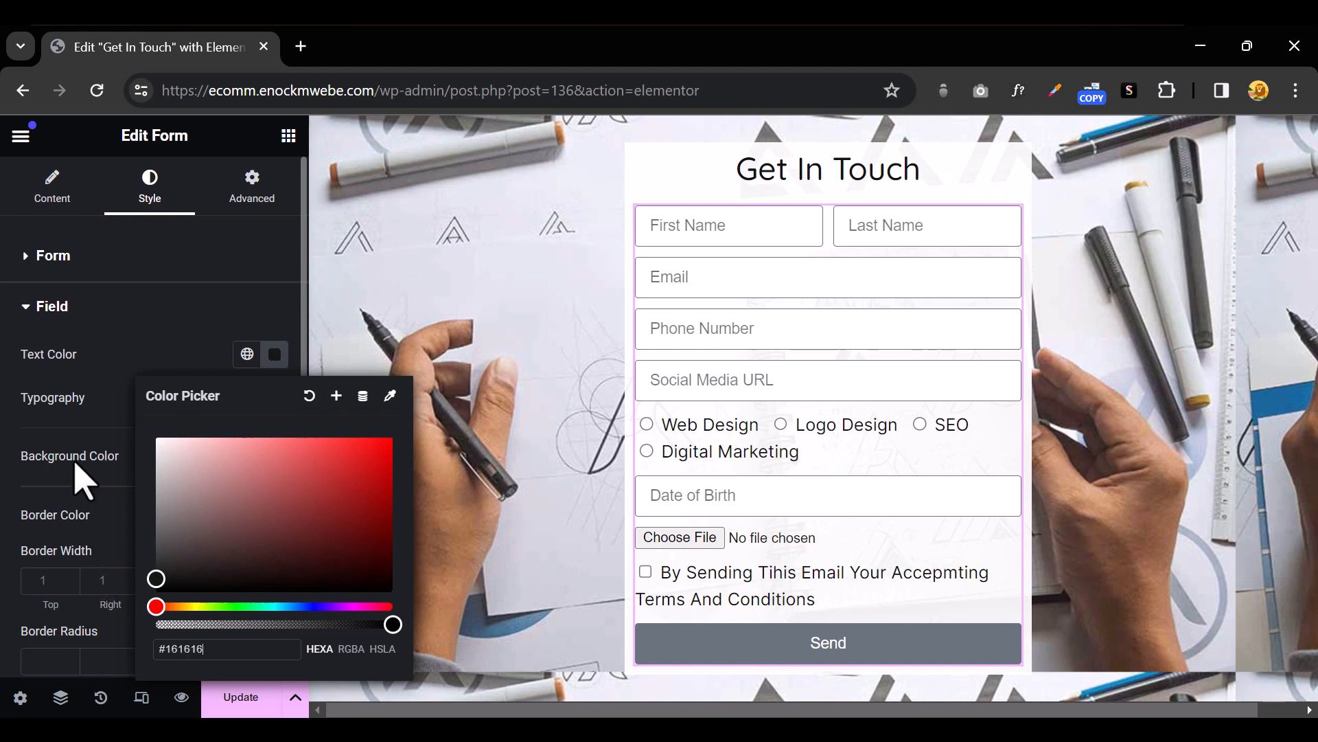
{"action": "left_click", "coordinate": [106, 370]}
Set field typography to Quicksand, weight 600 (Semi Bold), size 13 px
{"action": "left_click", "coordinate": [277, 405]}
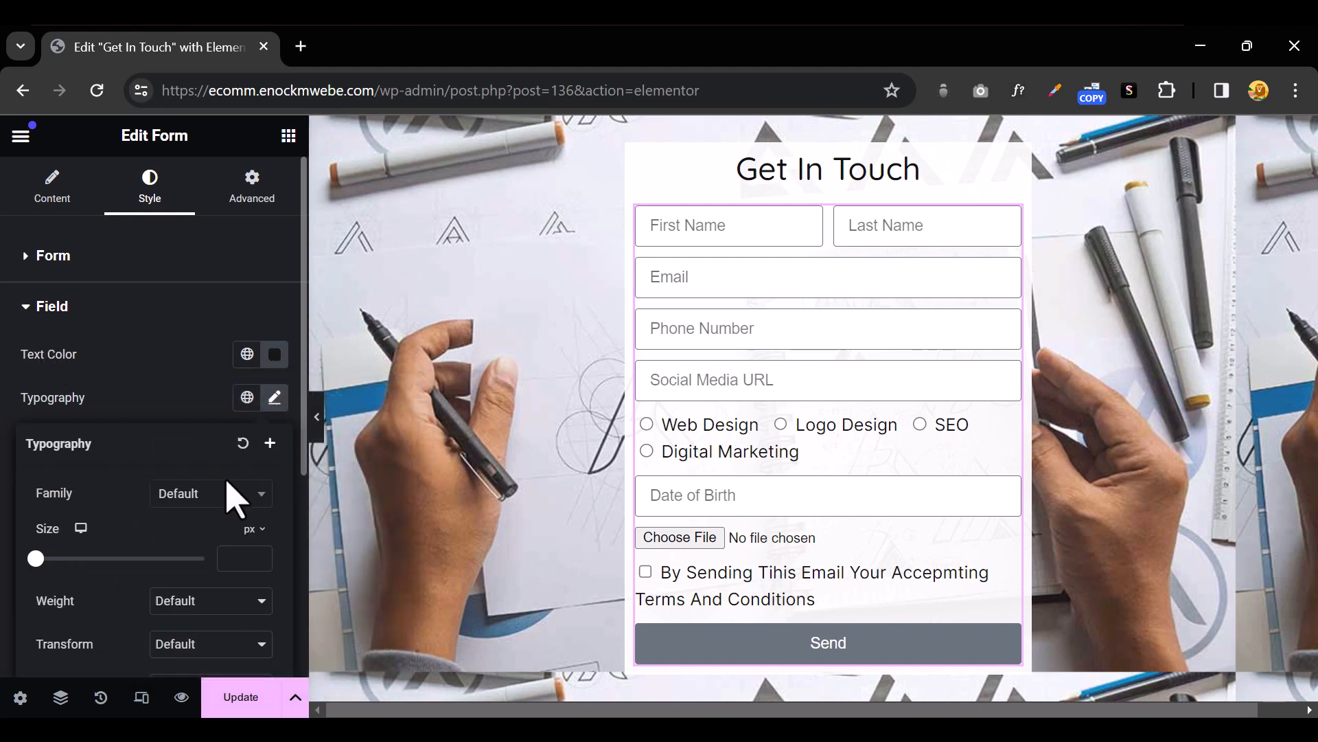
{"action": "left_click", "coordinate": [217, 520]}
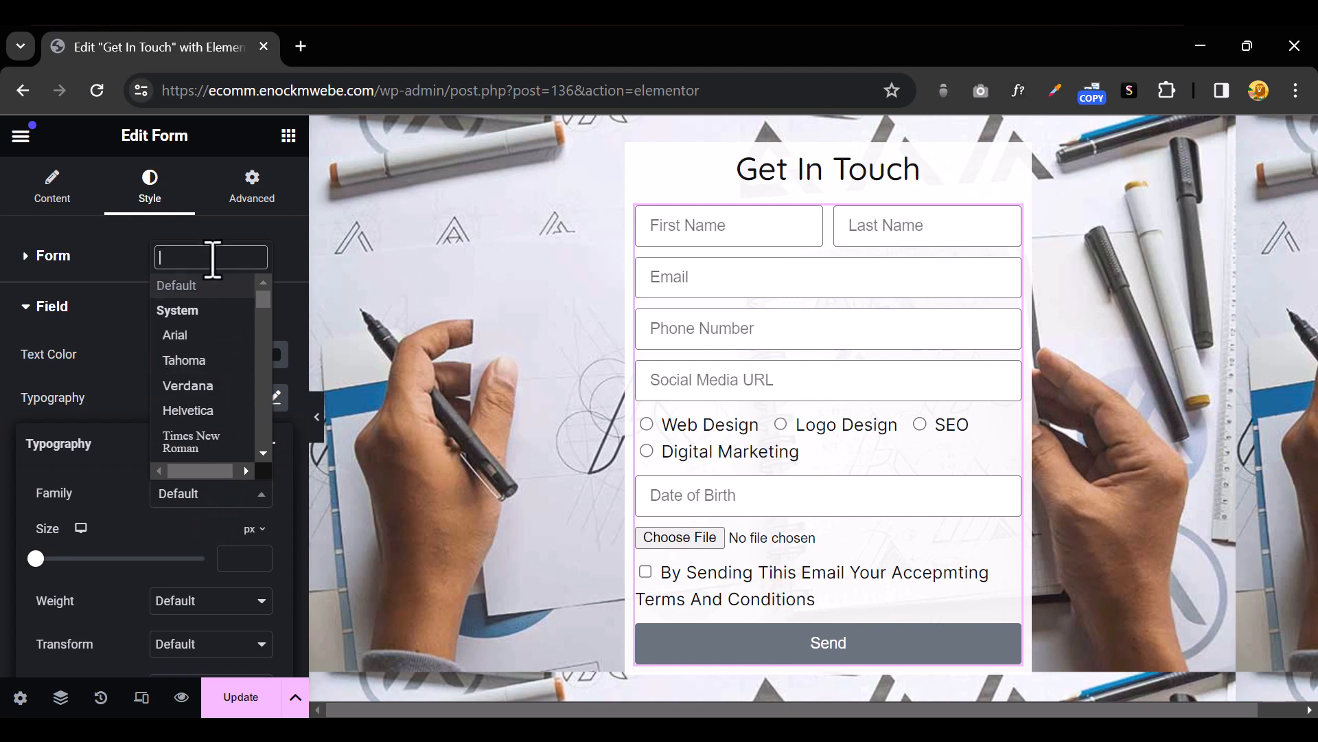
{"action": "type", "text": "quick"}
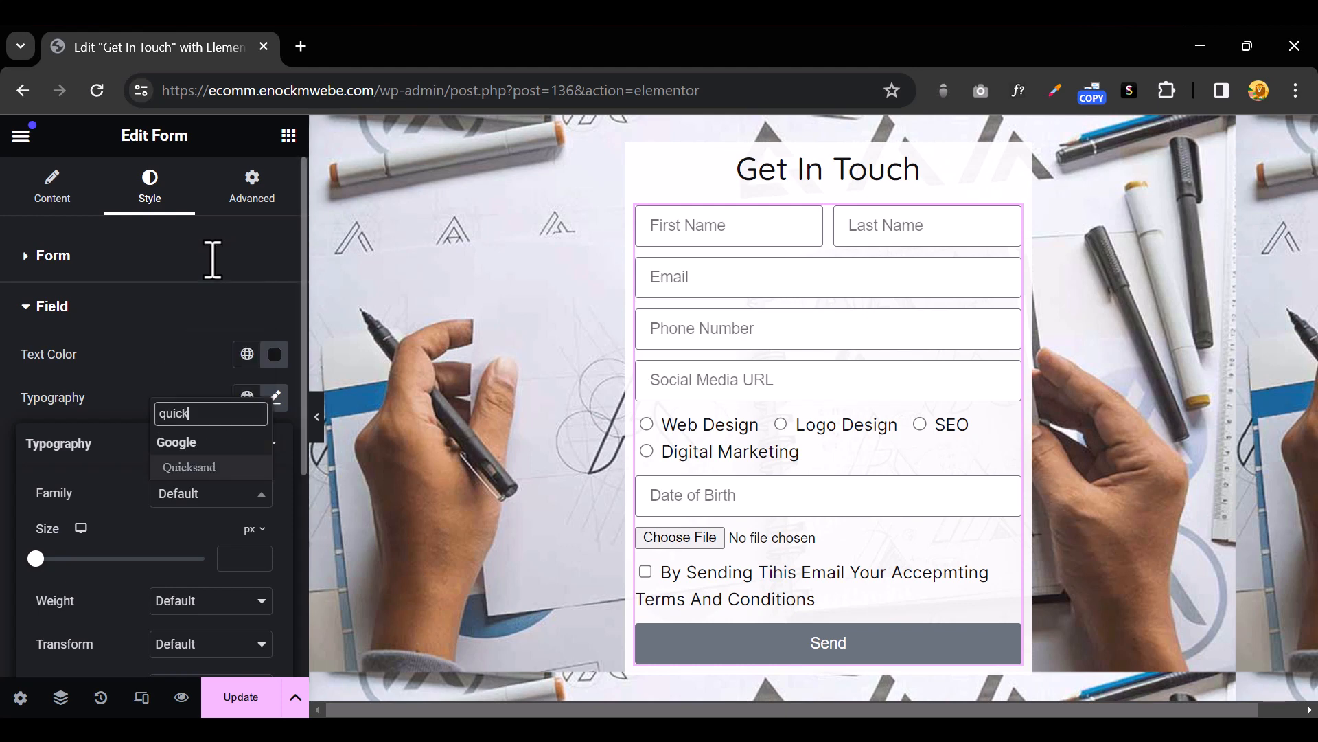
{"action": "left_click", "coordinate": [209, 468]}
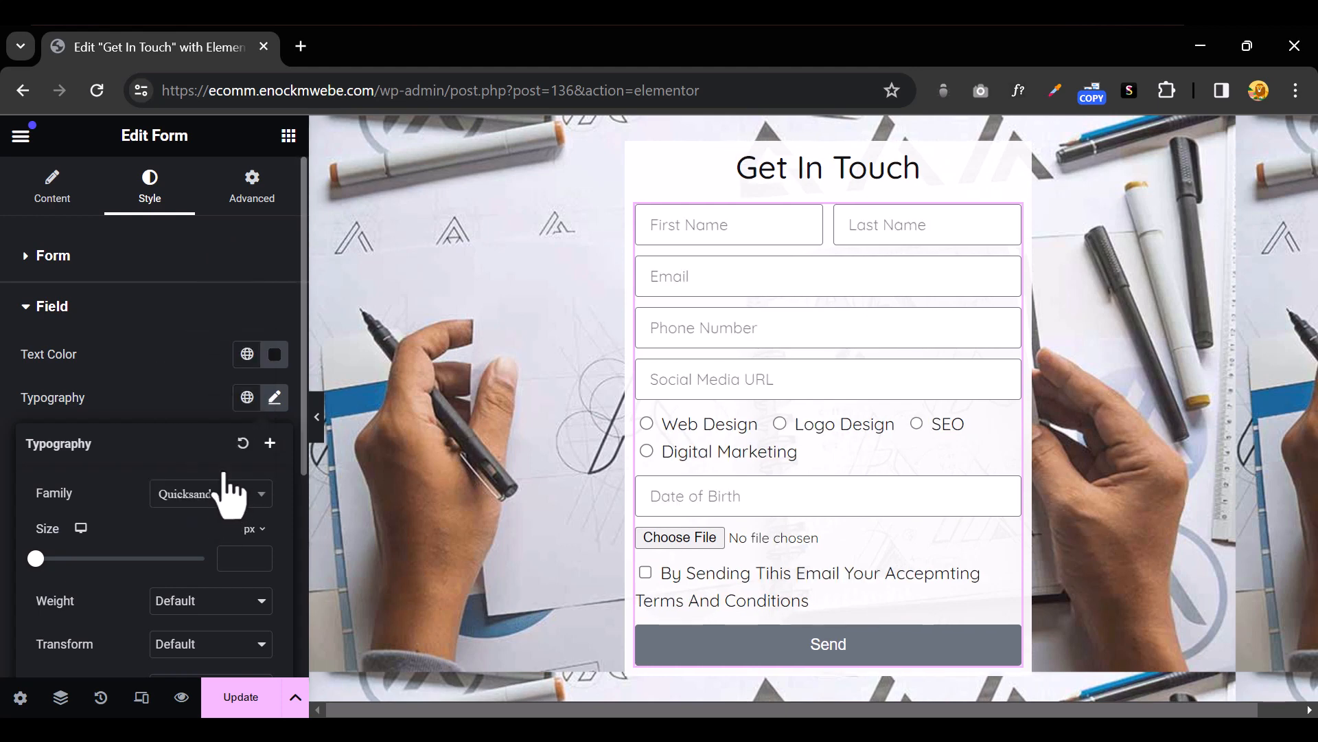
{"action": "scroll", "coordinate": [213, 535], "scroll_direction": "down", "scroll_amount": 2}
{"action": "left_click", "coordinate": [220, 498]}
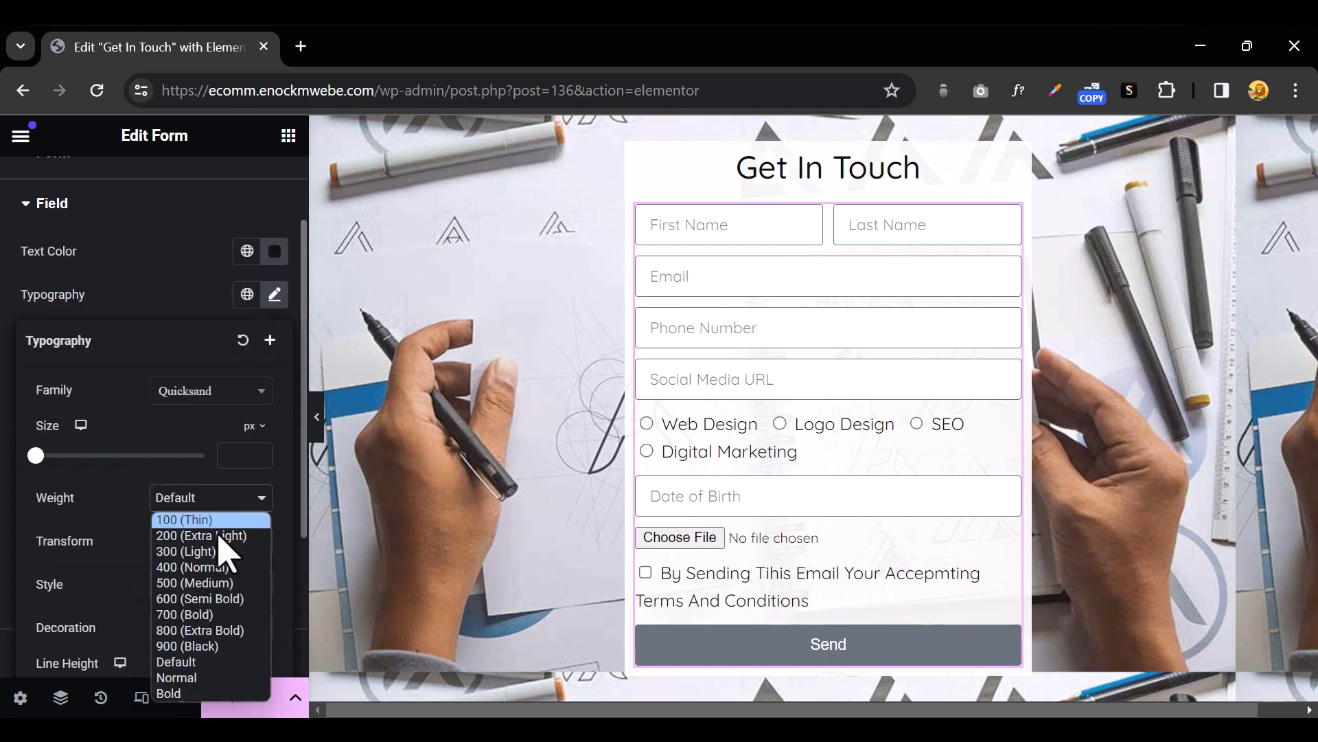
{"action": "left_click", "coordinate": [217, 583]}
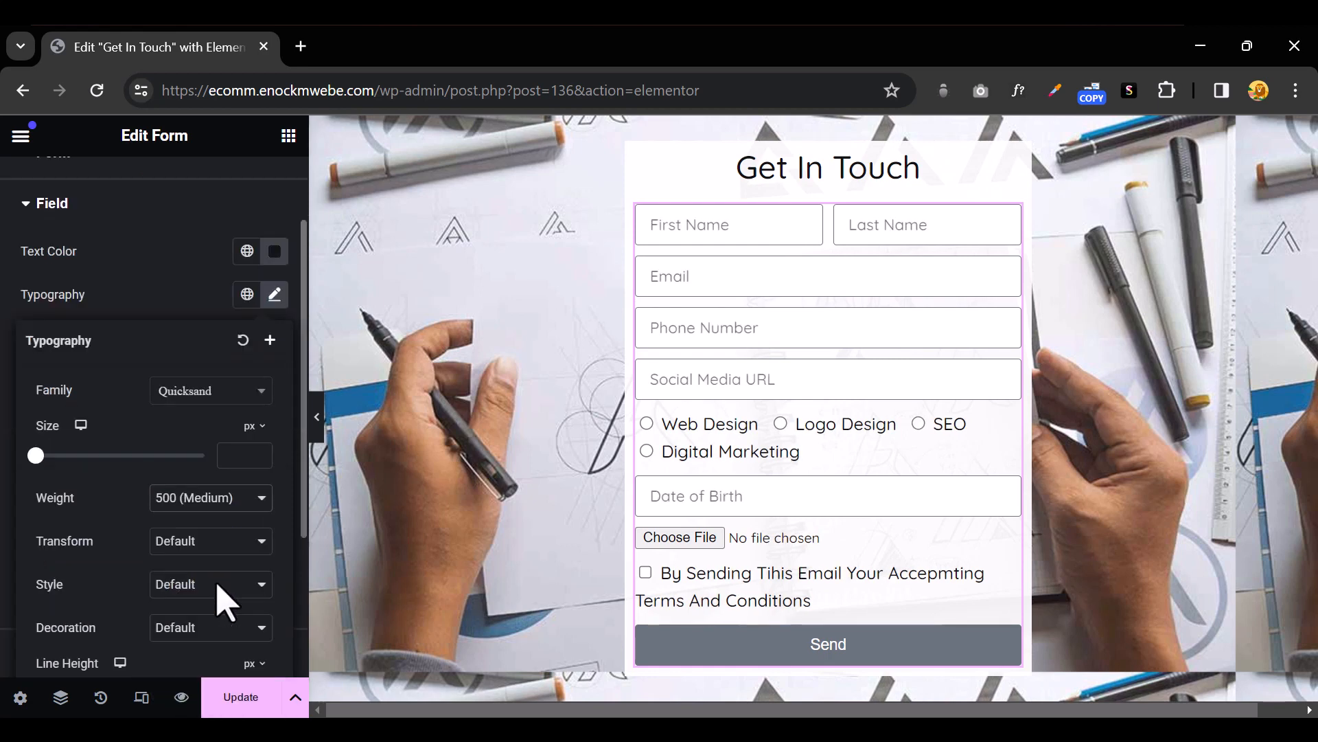
{"action": "left_click", "coordinate": [214, 546]}
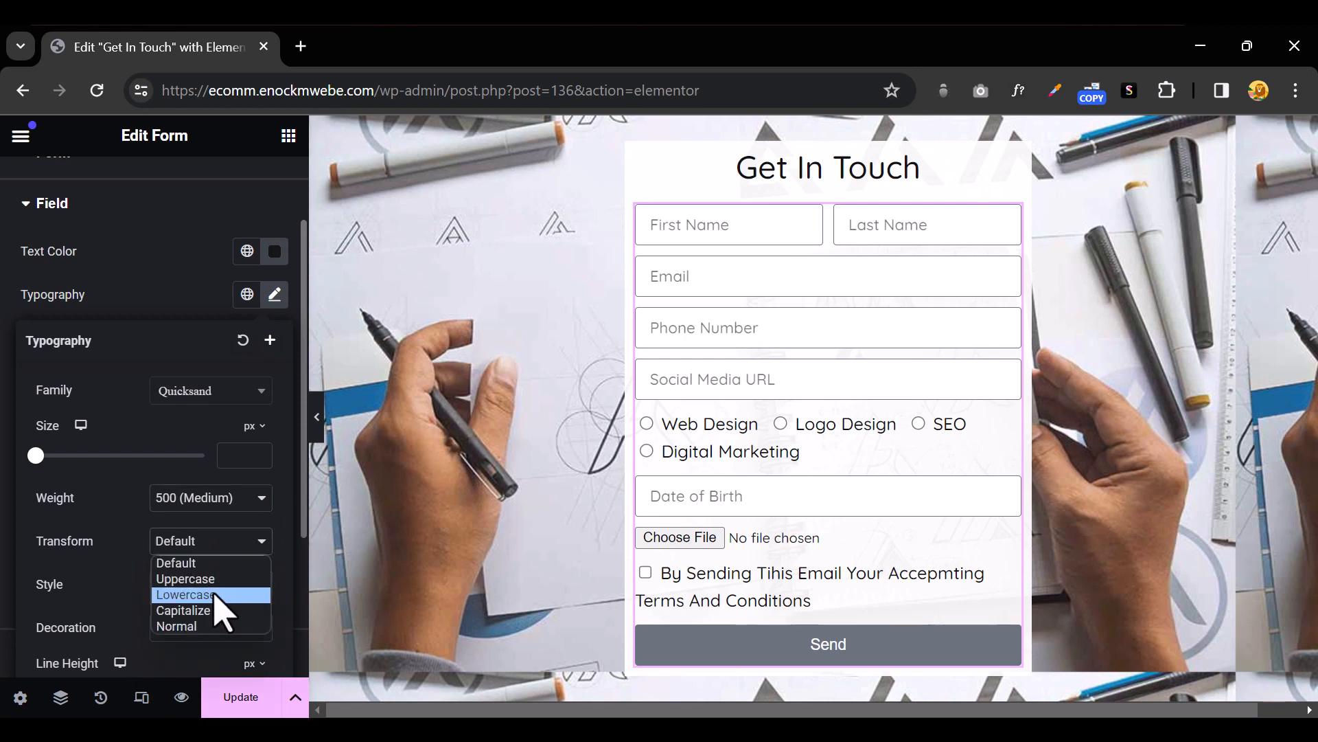
{"action": "left_click", "coordinate": [132, 549]}
{"action": "left_click", "coordinate": [172, 504]}
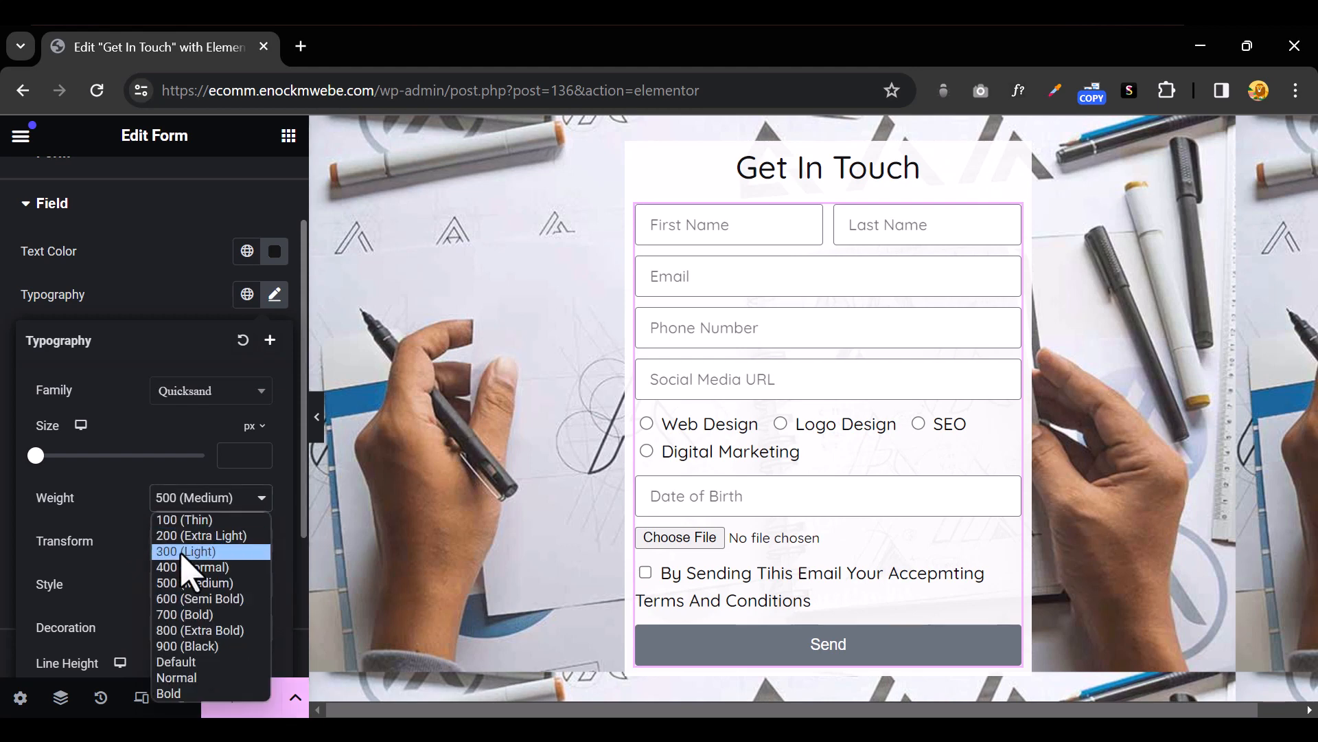
{"action": "left_click", "coordinate": [199, 598]}
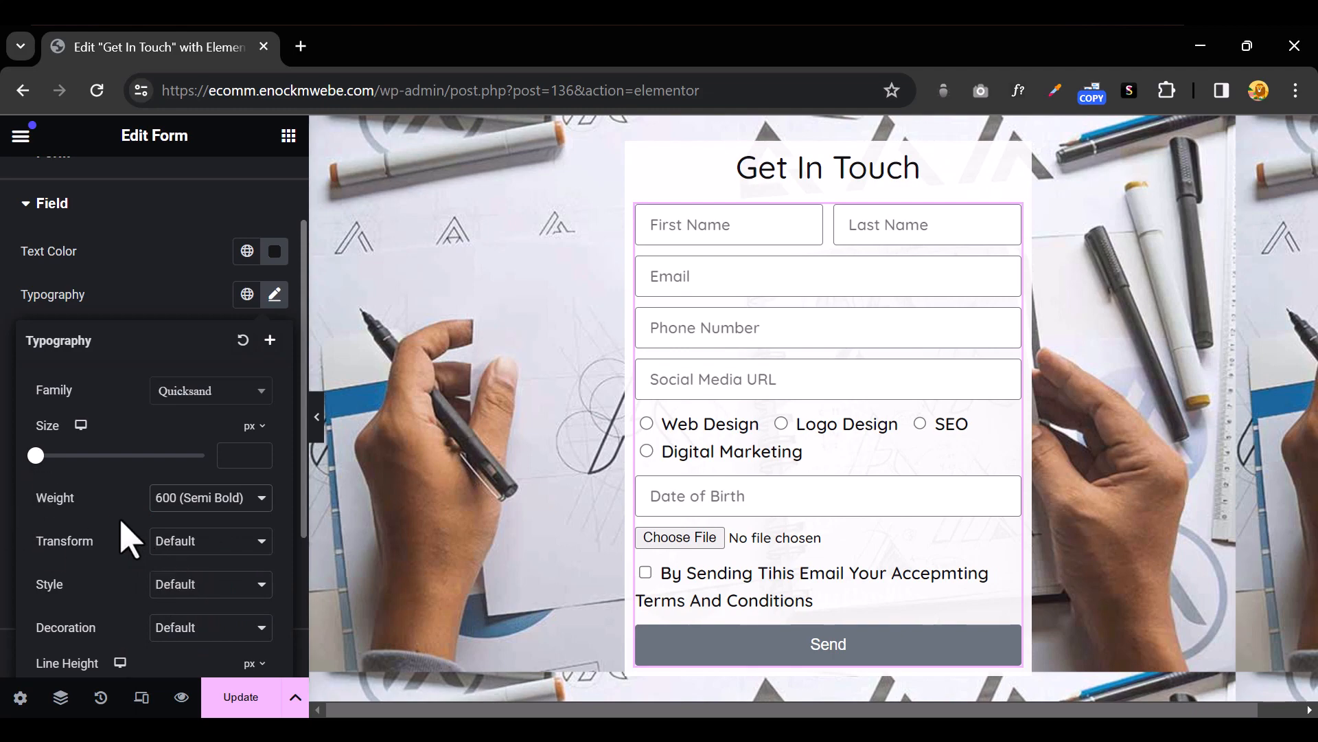
{"action": "mouse_move", "coordinate": [36, 456]}
{"action": "left_mouse_down"}
{"action": "mouse_move", "coordinate": [57, 459]}
{"action": "mouse_move", "coordinate": [45, 458]}
{"action": "left_mouse_up"}
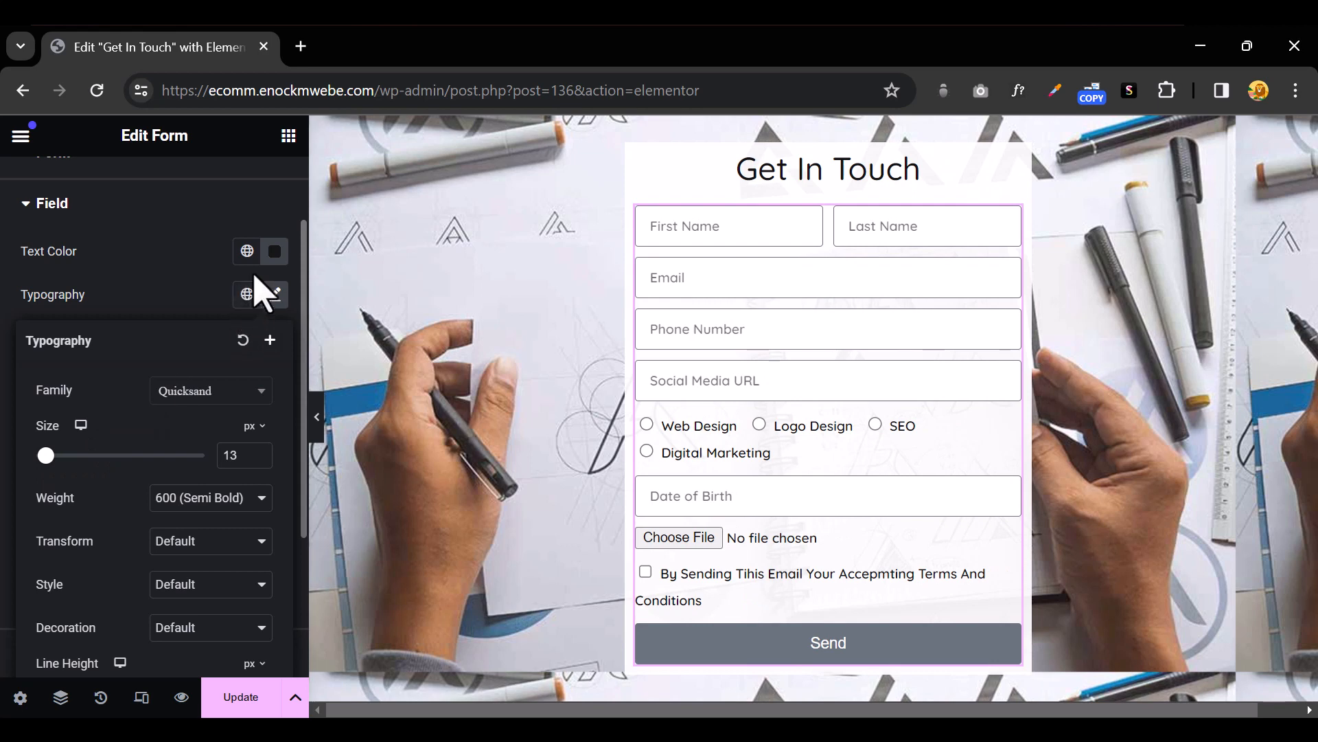
Paste black in as the field text colour
{"action": "left_click", "coordinate": [275, 251]}
{"action": "type", "text": "#000000"}
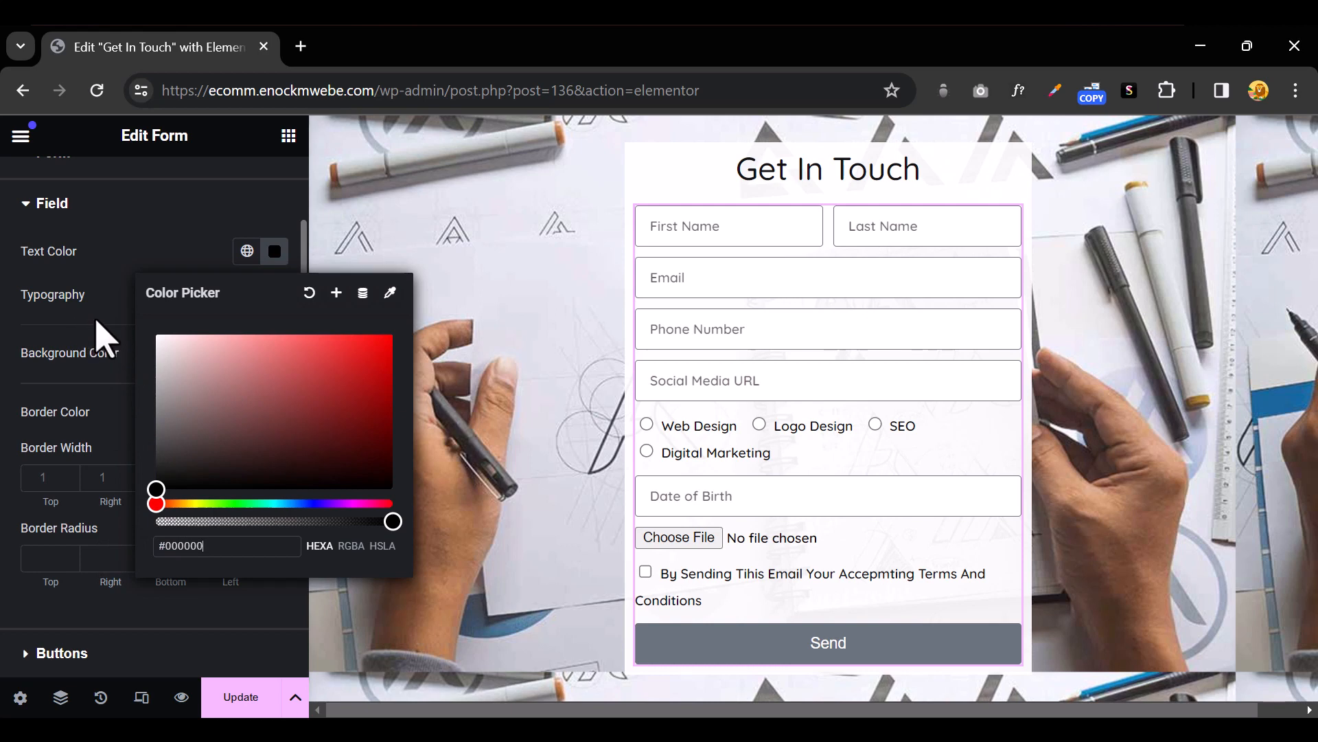
{"action": "left_click", "coordinate": [728, 461]}
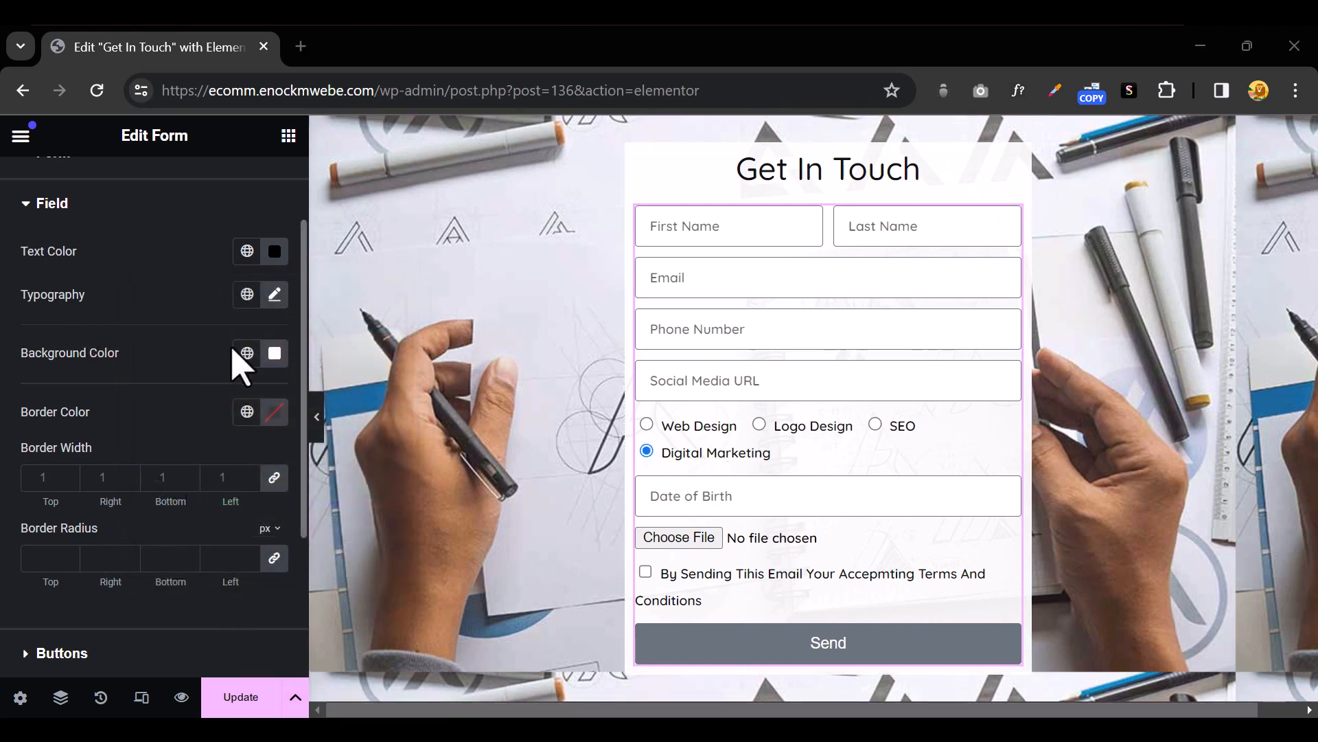
Give the fields a light grey #F6F6F6 background and preview the form
{"action": "left_click", "coordinate": [275, 353]}
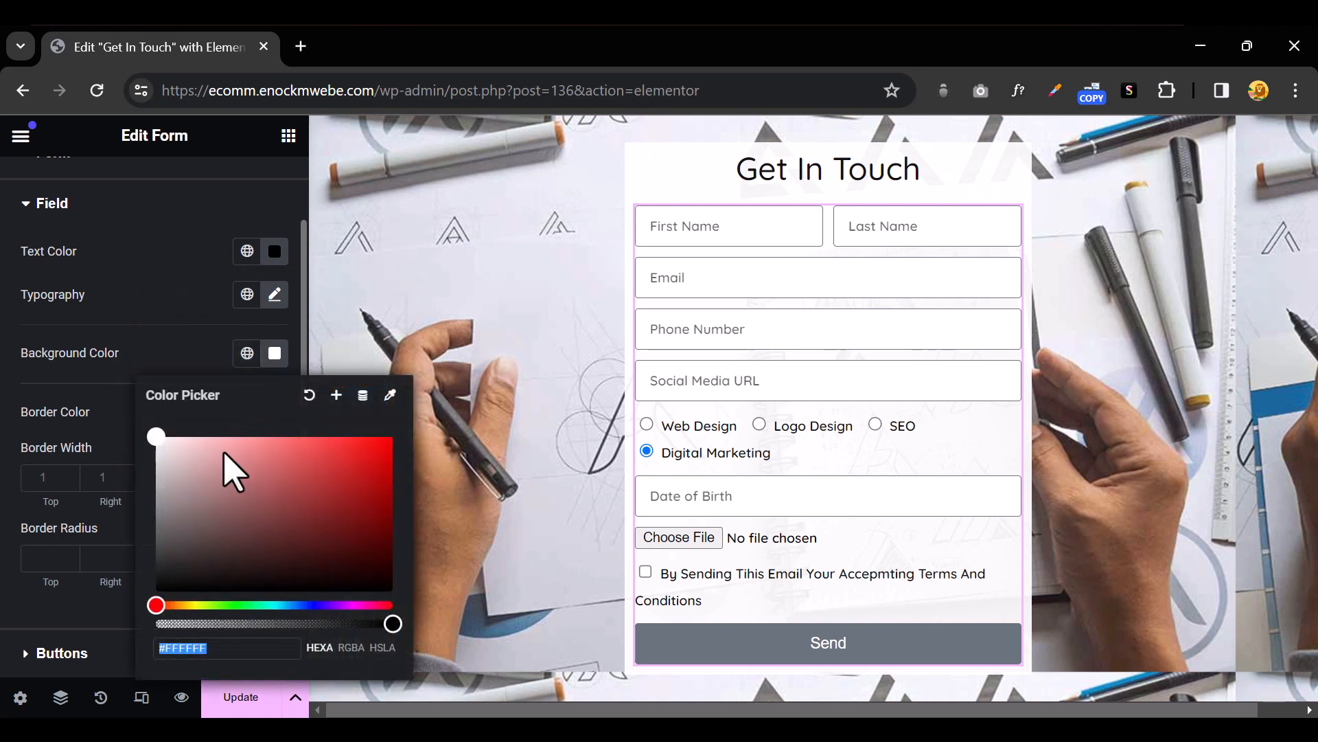
{"action": "mouse_move", "coordinate": [186, 488]}
{"action": "left_mouse_down"}
{"action": "mouse_move", "coordinate": [157, 434]}
{"action": "mouse_move", "coordinate": [265, 518]}
{"action": "mouse_move", "coordinate": [280, 512]}
{"action": "mouse_move", "coordinate": [230, 471]}
{"action": "mouse_move", "coordinate": [208, 429]}
{"action": "mouse_move", "coordinate": [136, 447]}
{"action": "left_mouse_up"}
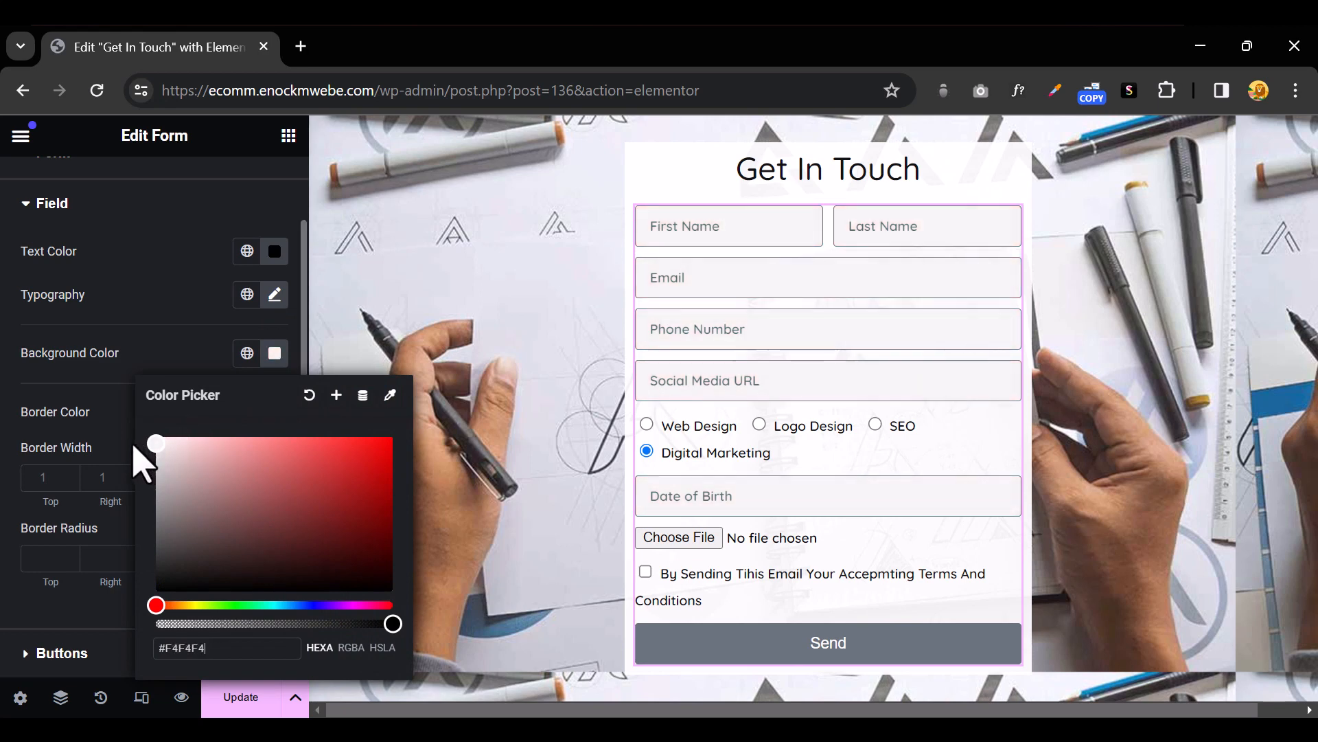
{"action": "left_click", "coordinate": [210, 333]}
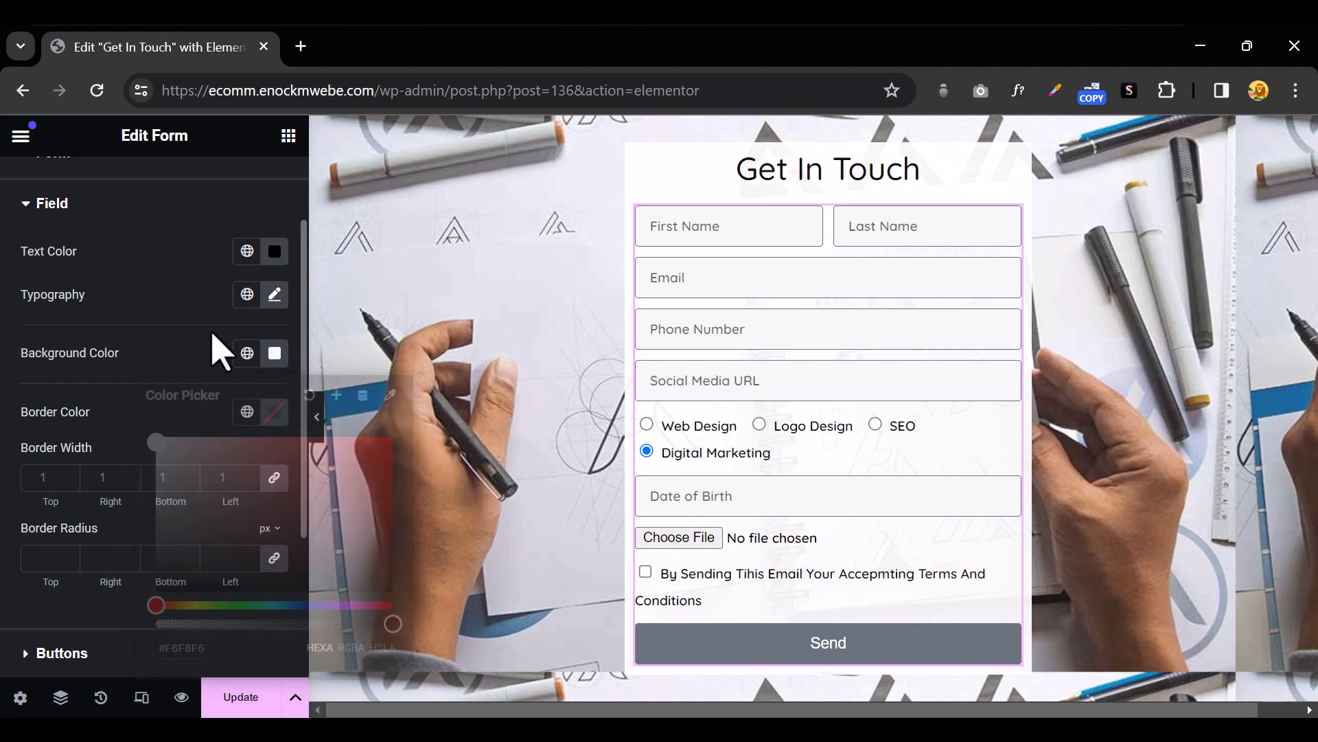
{"action": "left_click", "coordinate": [318, 418]}
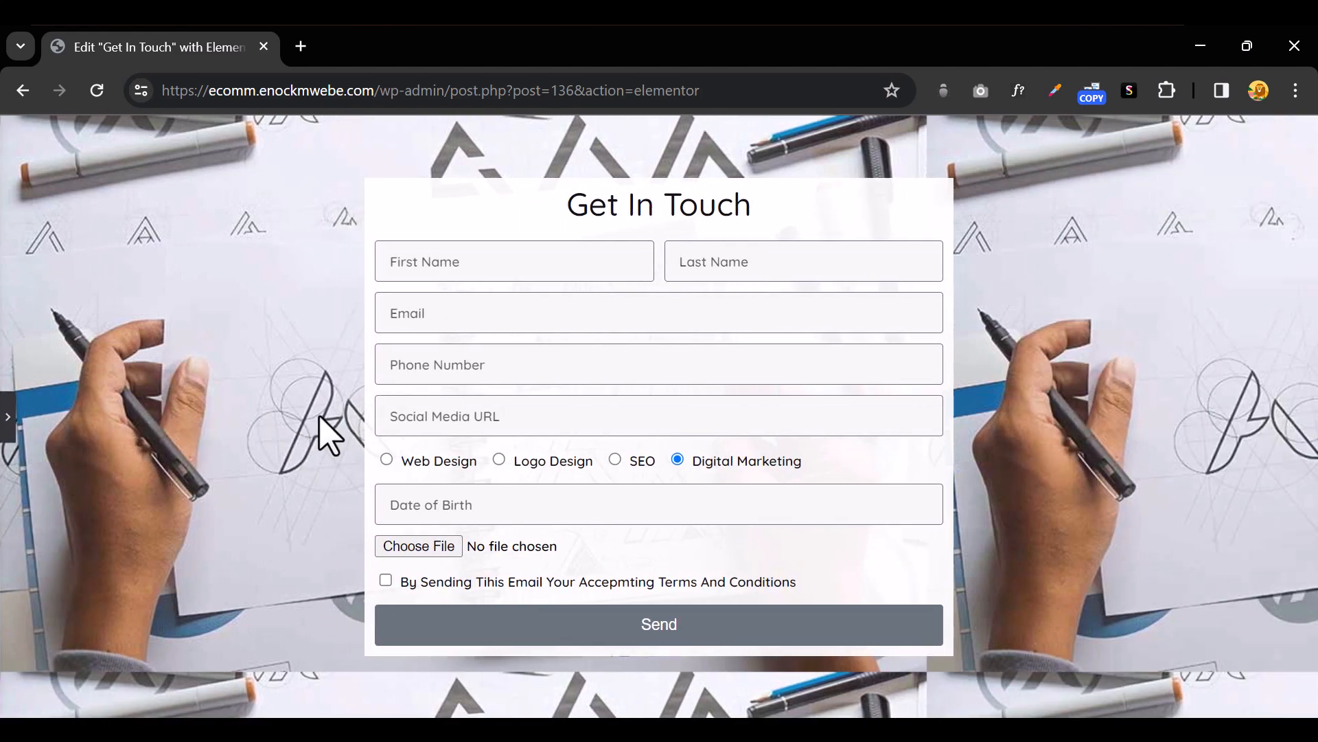
{"action": "left_click", "coordinate": [8, 421]}
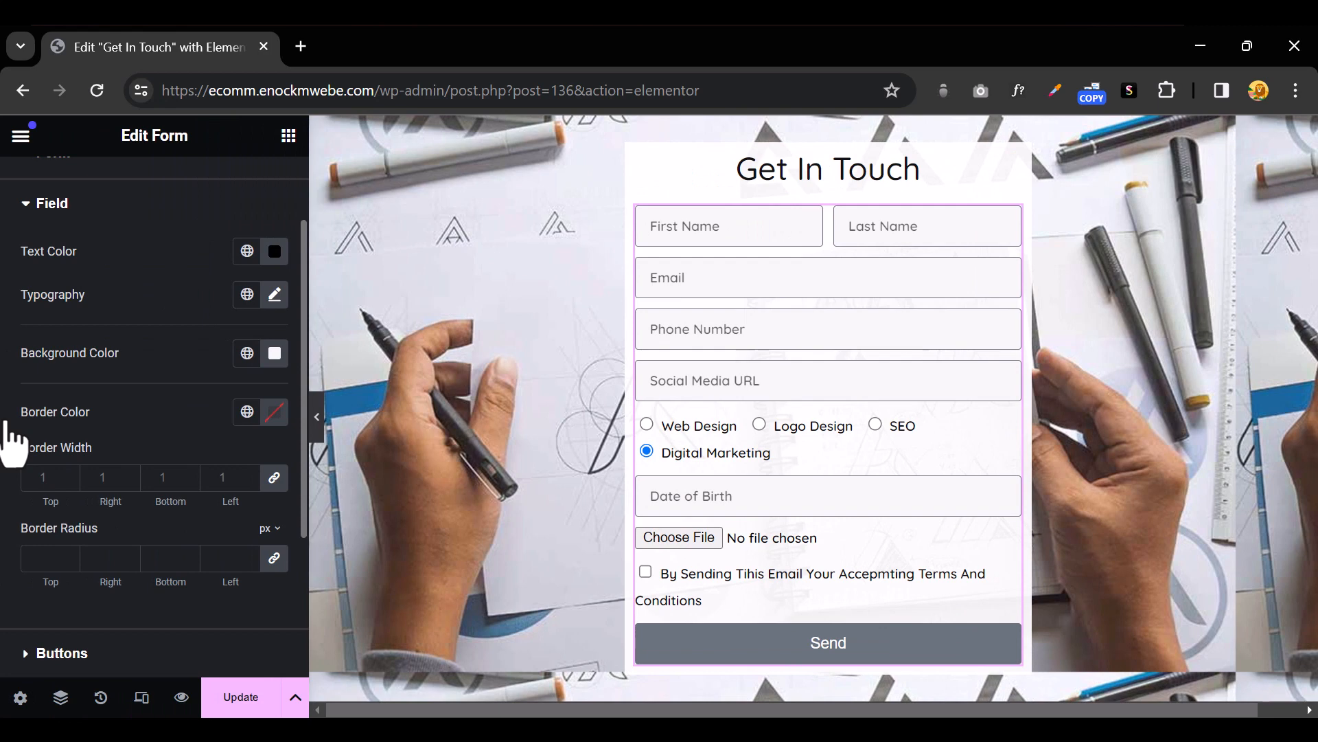
Change the field text weight from Semi Bold to 700 (Bold)
{"action": "left_click", "coordinate": [275, 252]}
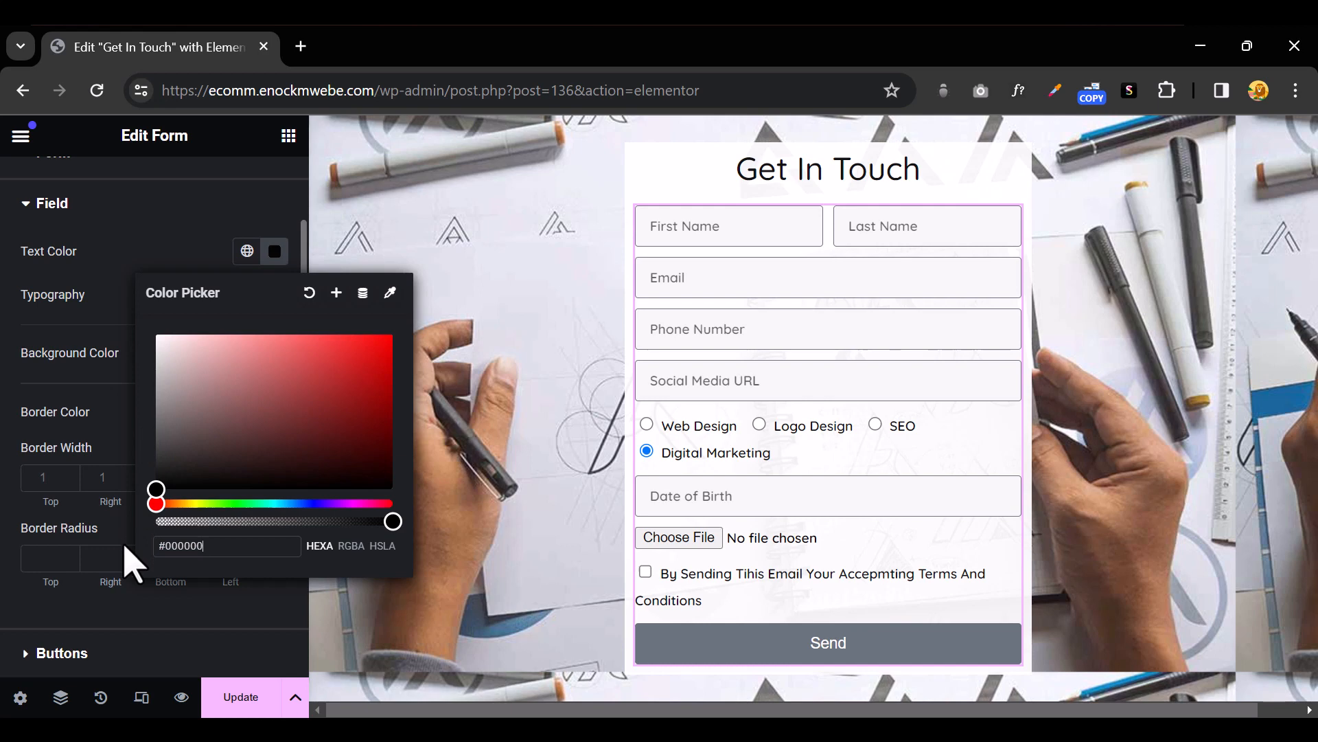
{"action": "left_click", "coordinate": [109, 401]}
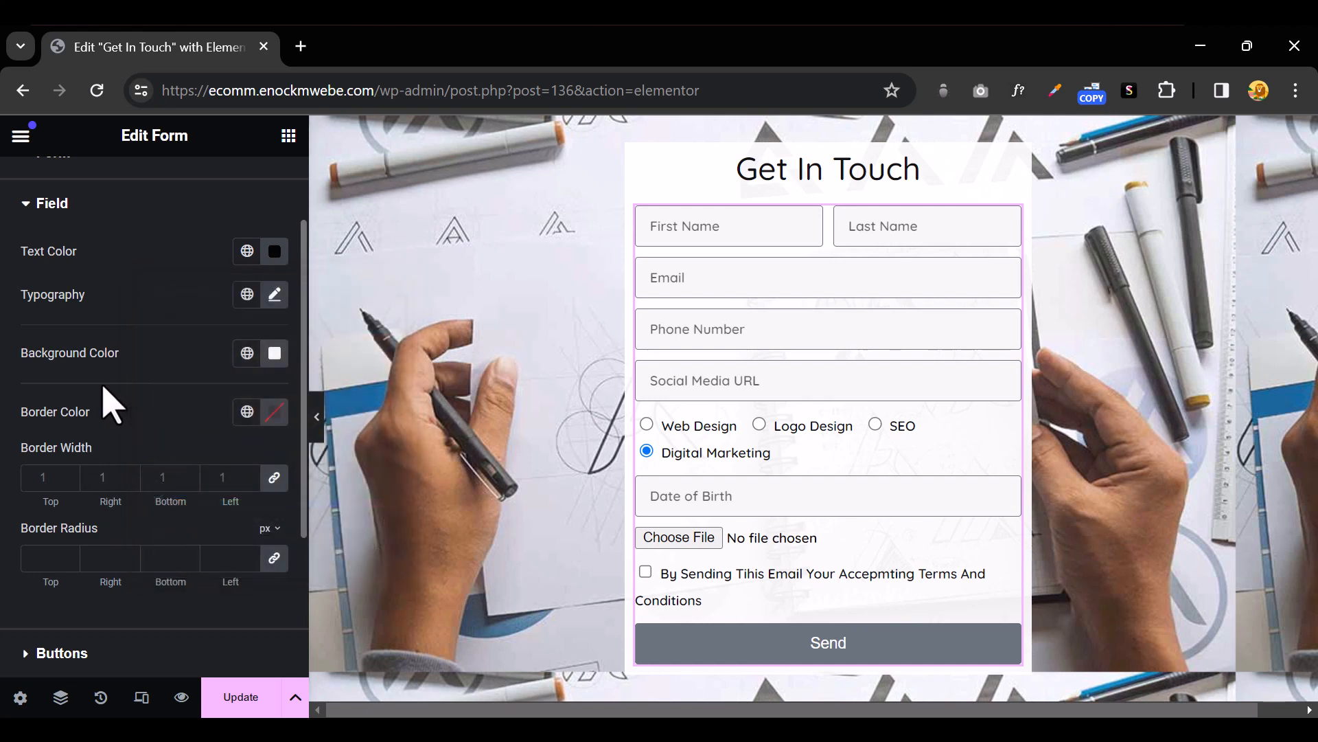
{"action": "left_click", "coordinate": [274, 294]}
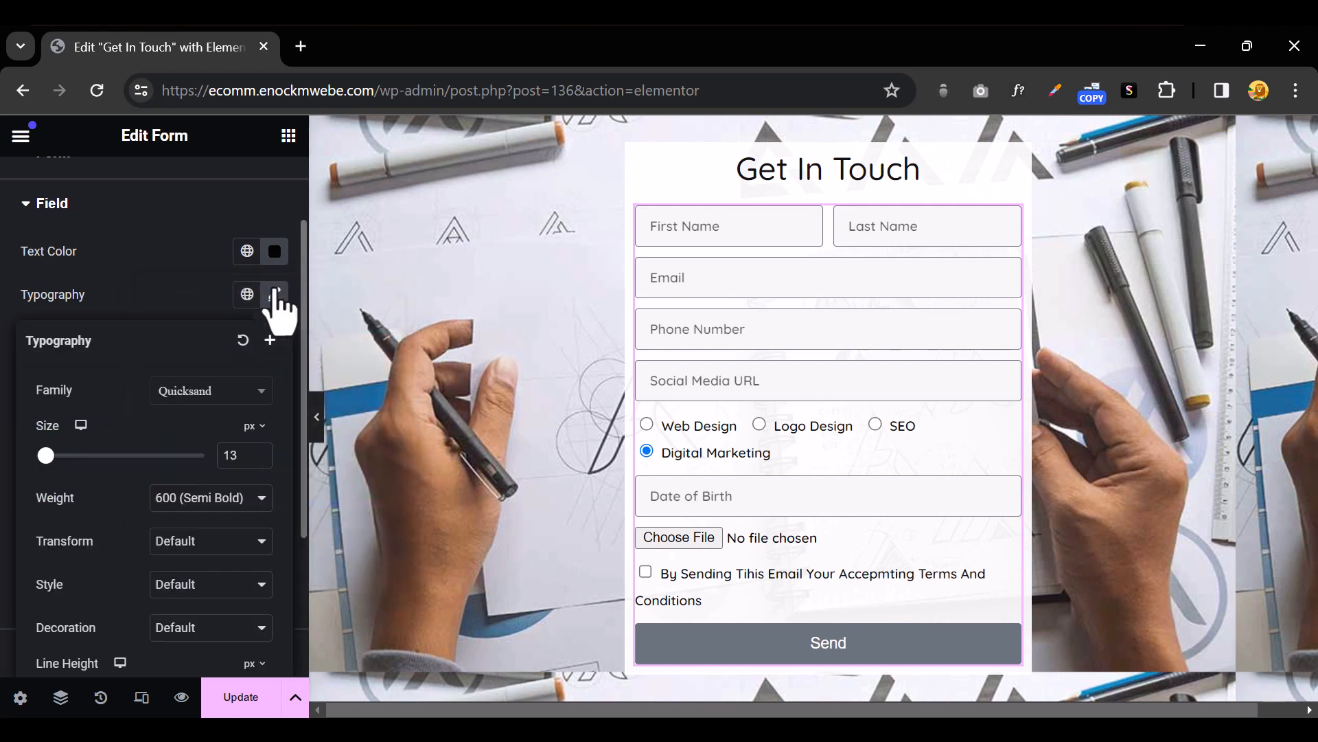
{"action": "left_click", "coordinate": [195, 499]}
{"action": "left_click", "coordinate": [205, 614]}
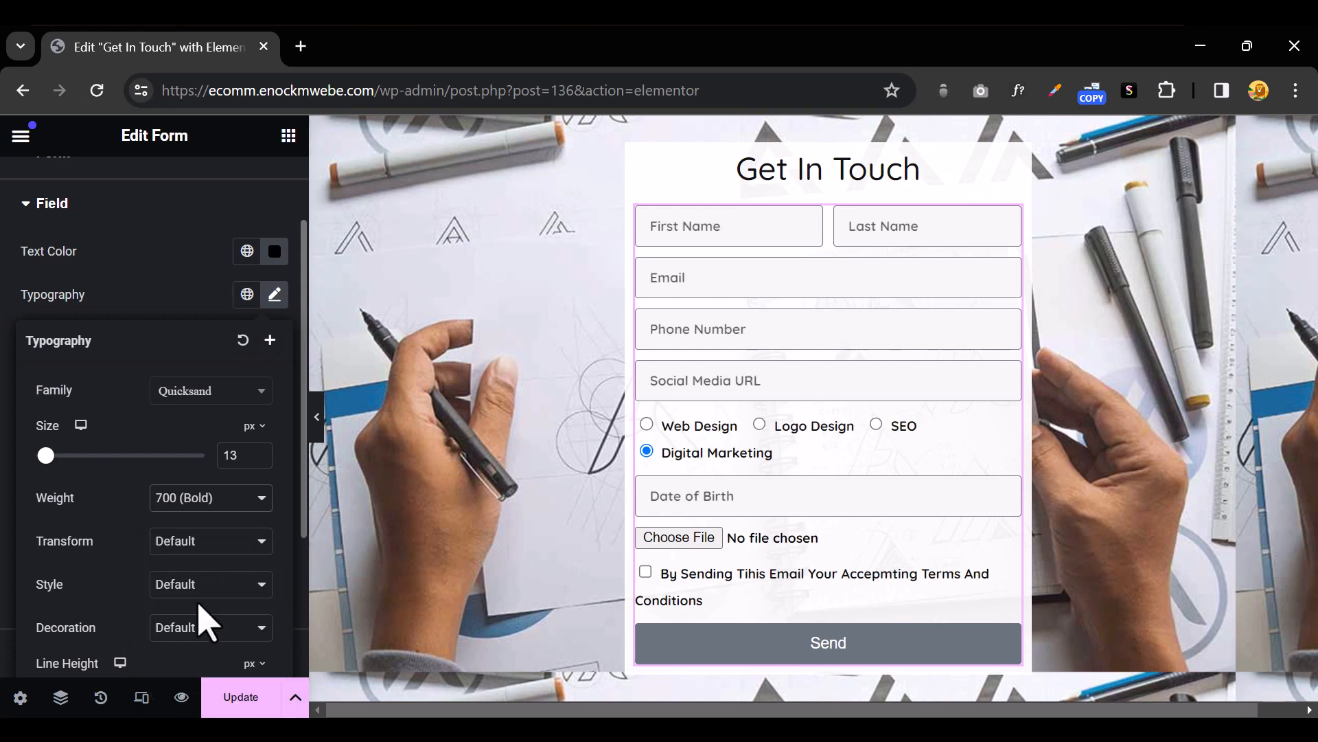
{"action": "left_click", "coordinate": [152, 285]}
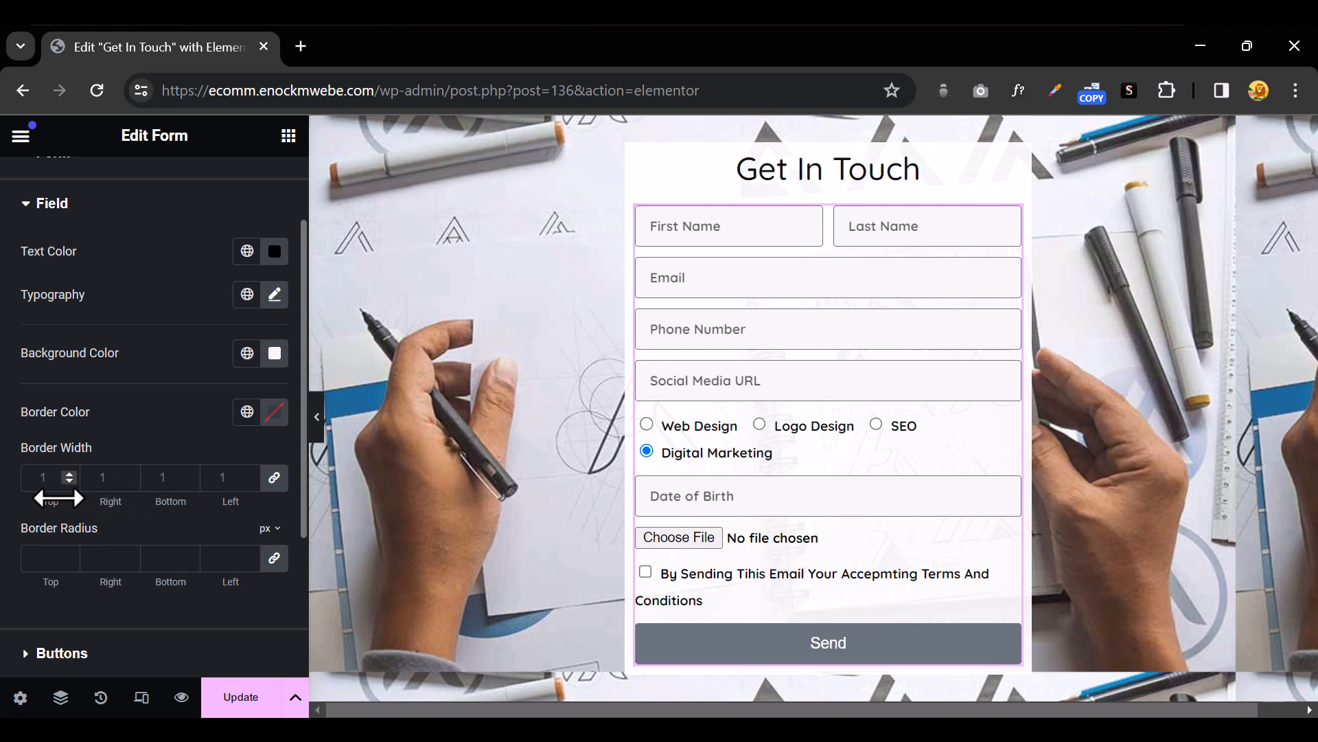
Set the field border width to 0/0/1/0 for a 1 px bottom border
{"action": "left_click", "coordinate": [273, 477]}
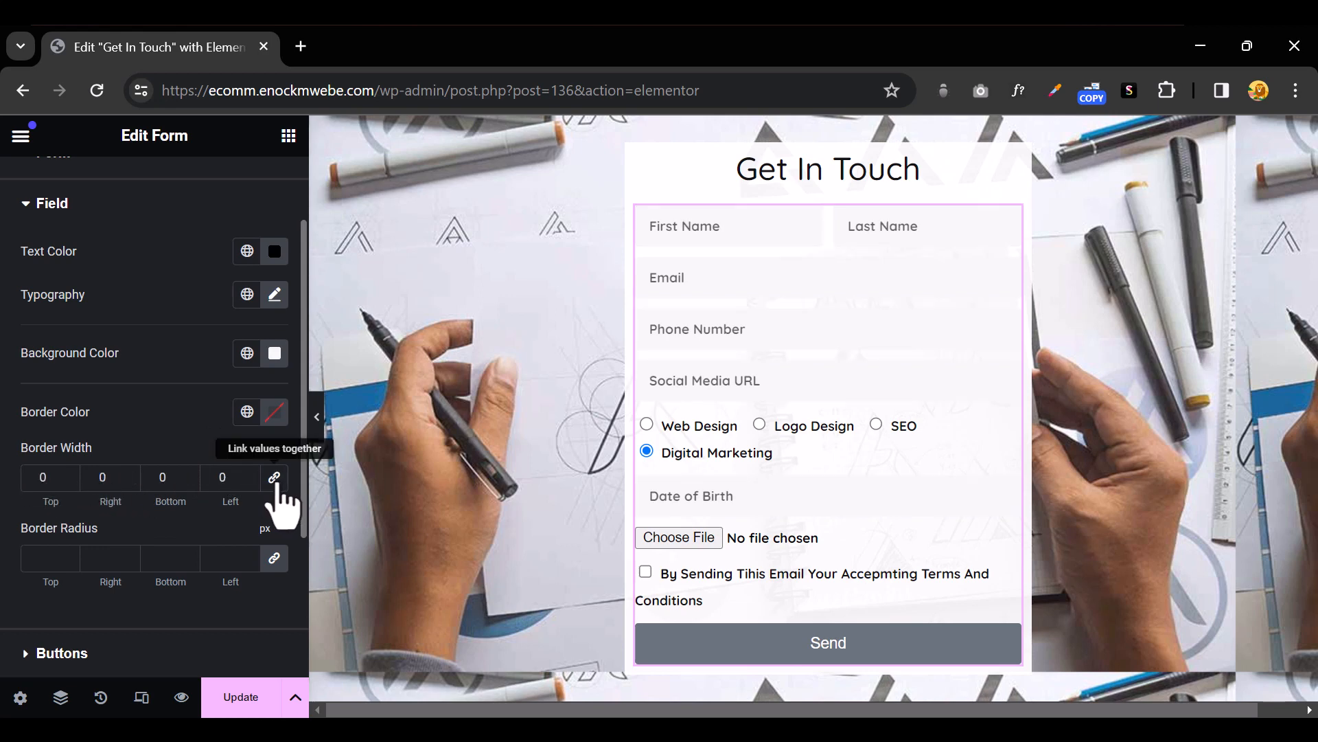
{"action": "left_click", "coordinate": [190, 474]}
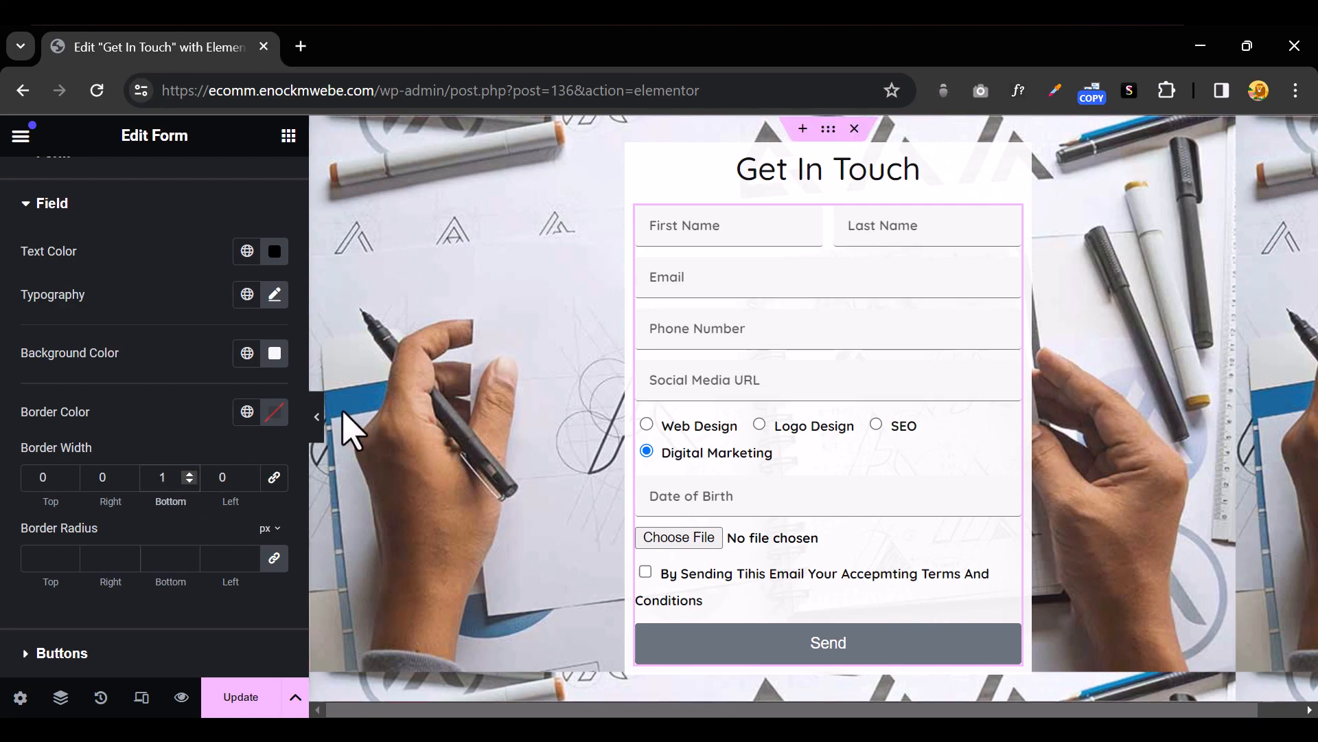
{"action": "left_click", "coordinate": [317, 419]}
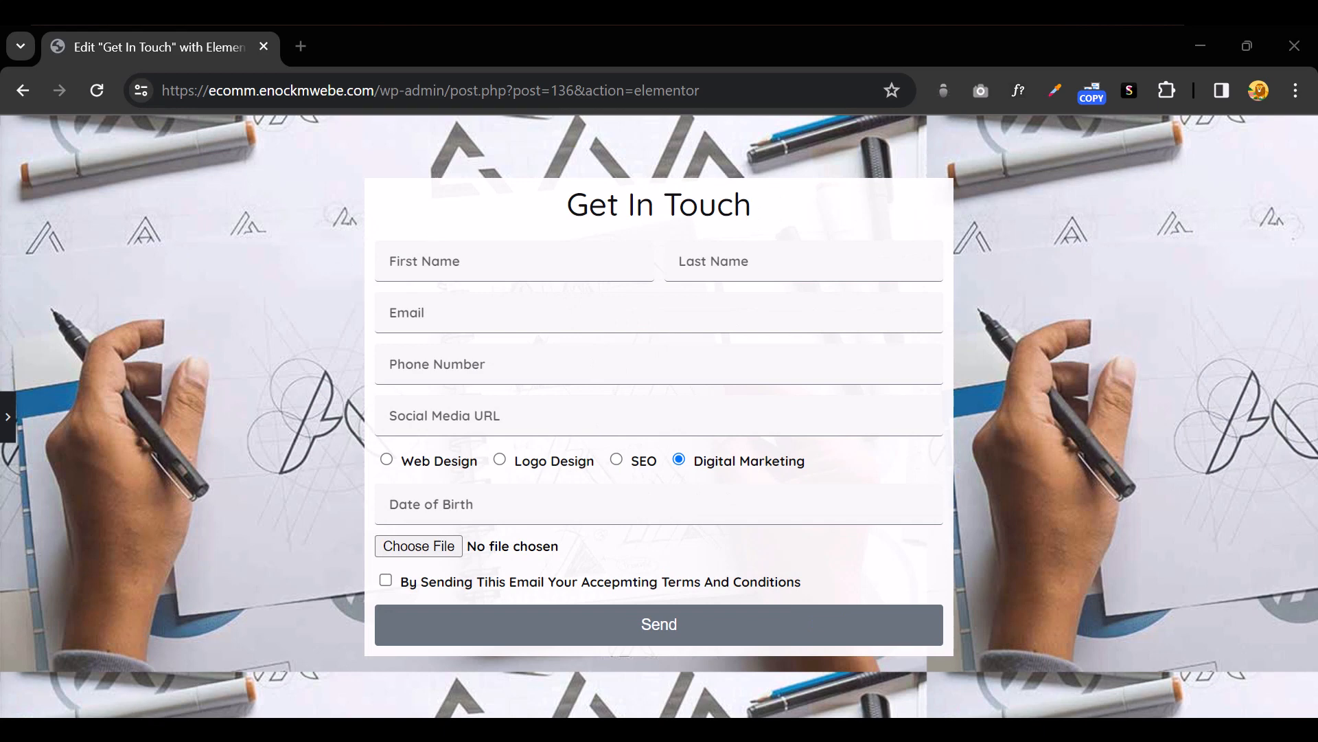
{"action": "left_click", "coordinate": [9, 434]}
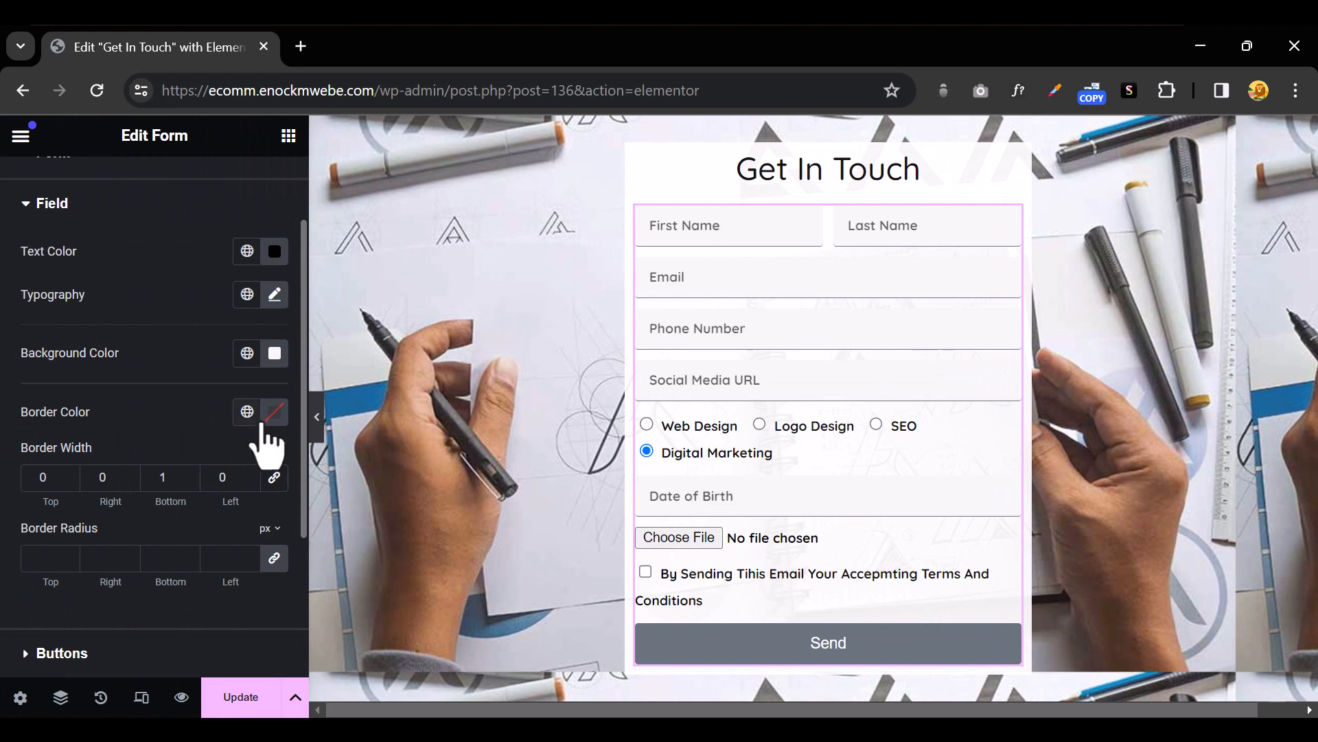
Make the field border colour #000000 and preview with the panel hidden
{"action": "left_click", "coordinate": [274, 413]}
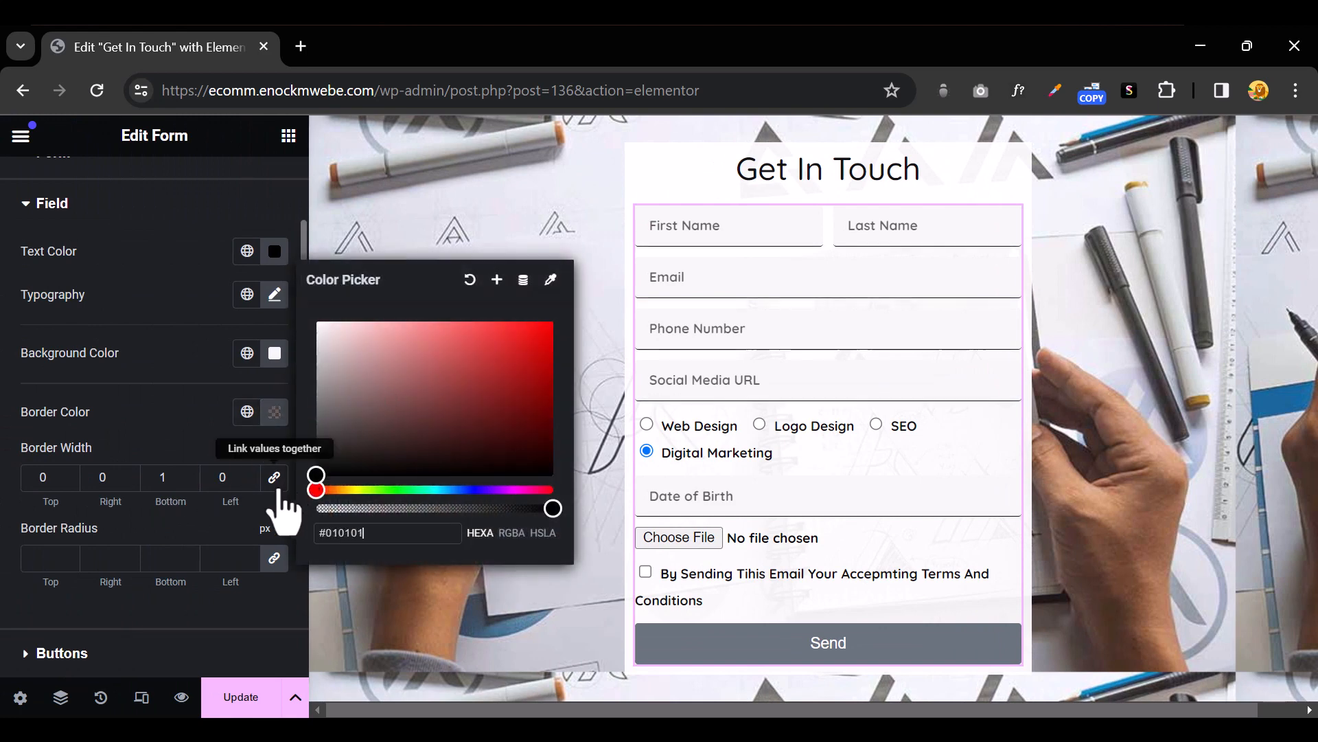
{"action": "left_click_drag", "start_coordinate": [278, 490], "coordinate": [267, 511]}
{"action": "left_click", "coordinate": [185, 426]}
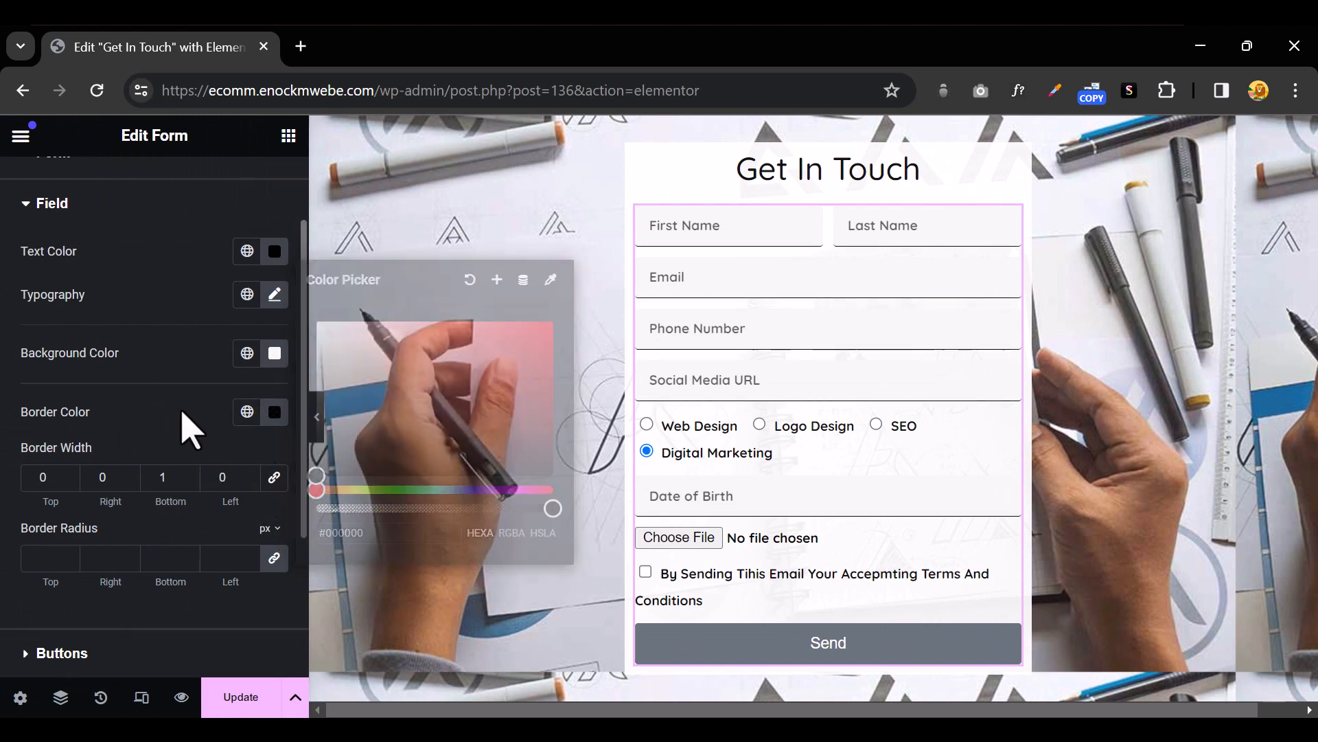
{"action": "left_click", "coordinate": [318, 434]}
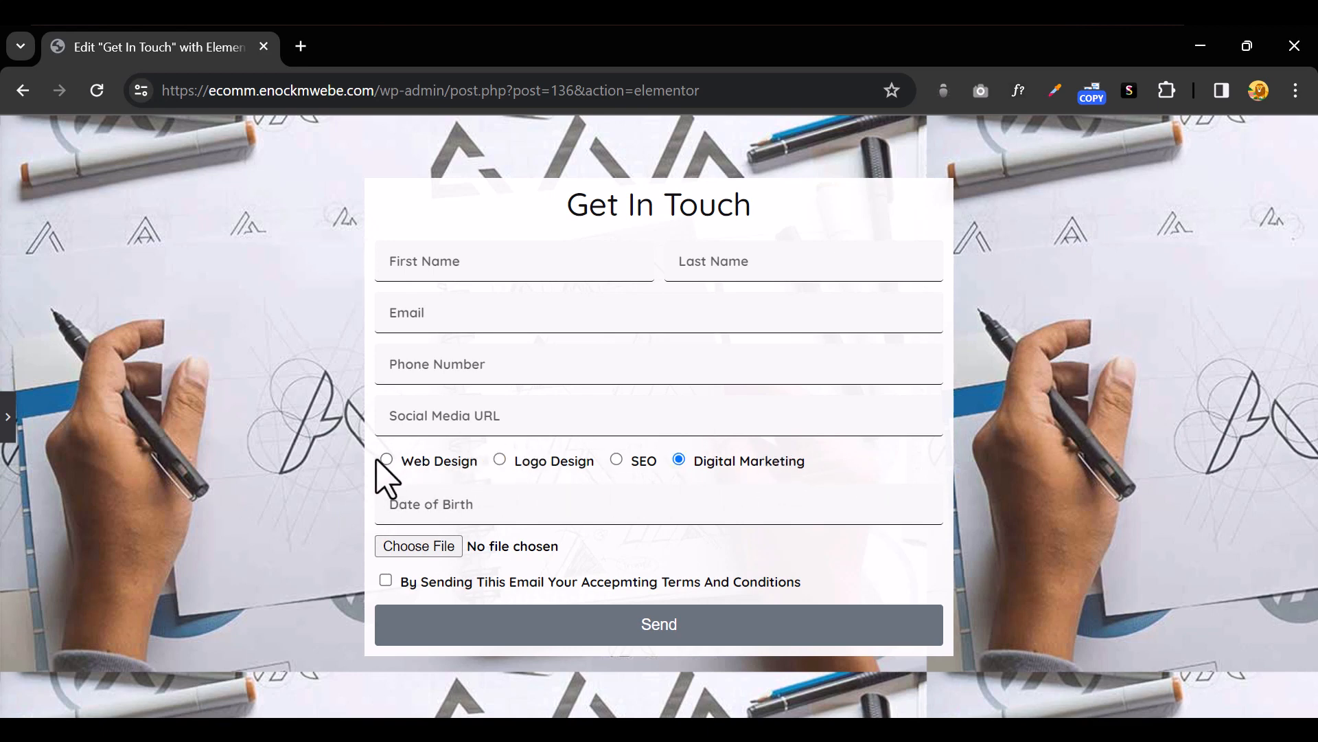
Try the SEO and Logo Design radio options in preview, then bring back the editor panel
{"action": "left_click", "coordinate": [617, 460]}
{"action": "left_click", "coordinate": [516, 465]}
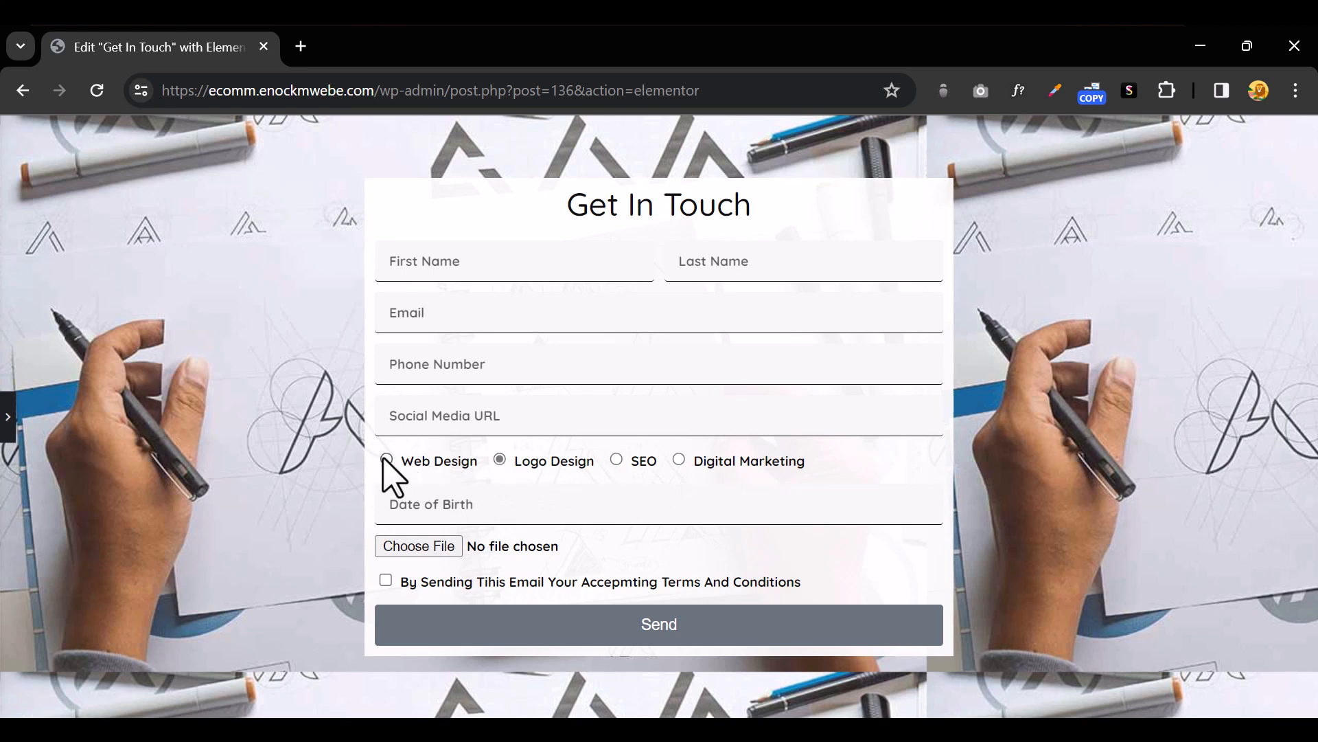
{"action": "left_click", "coordinate": [7, 419]}
{"action": "scroll", "coordinate": [37, 426], "scroll_direction": "up", "scroll_amount": 2}
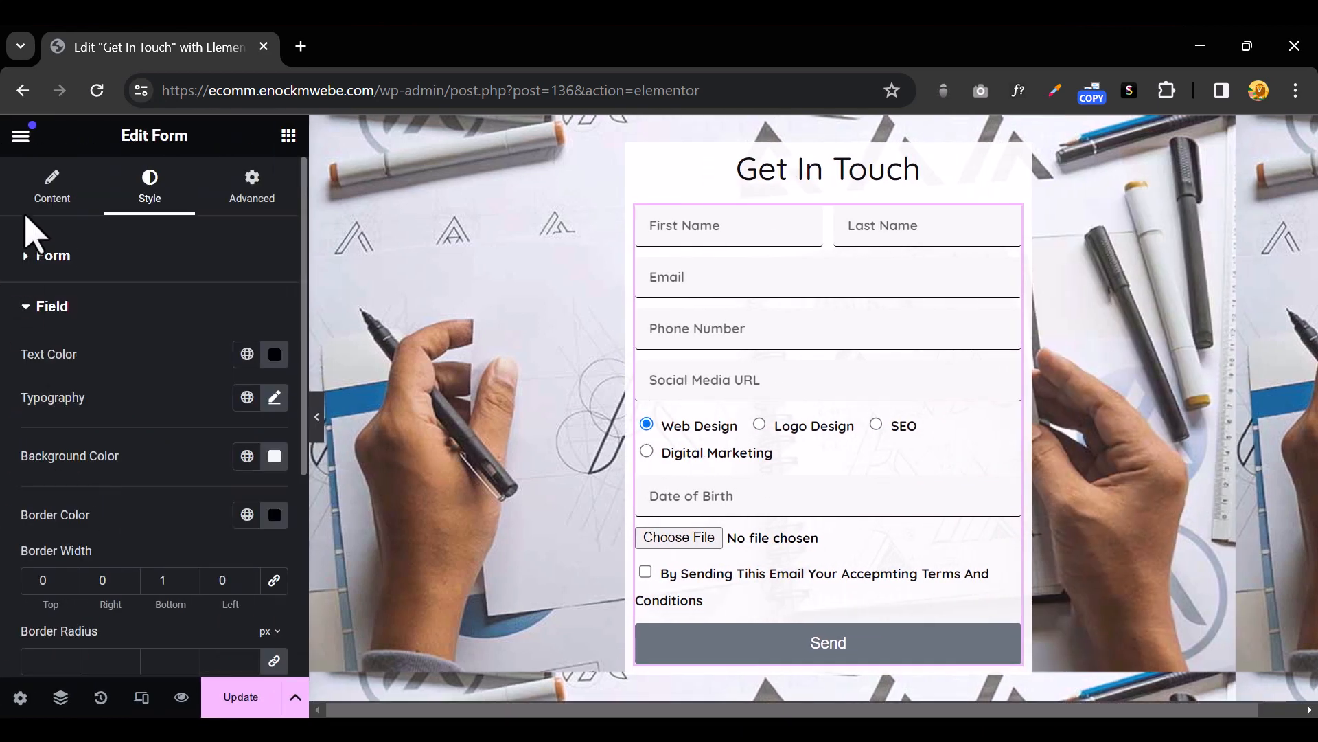
Add a new HTML form field whose content reads 'Service Type'
{"action": "left_click", "coordinate": [57, 180]}
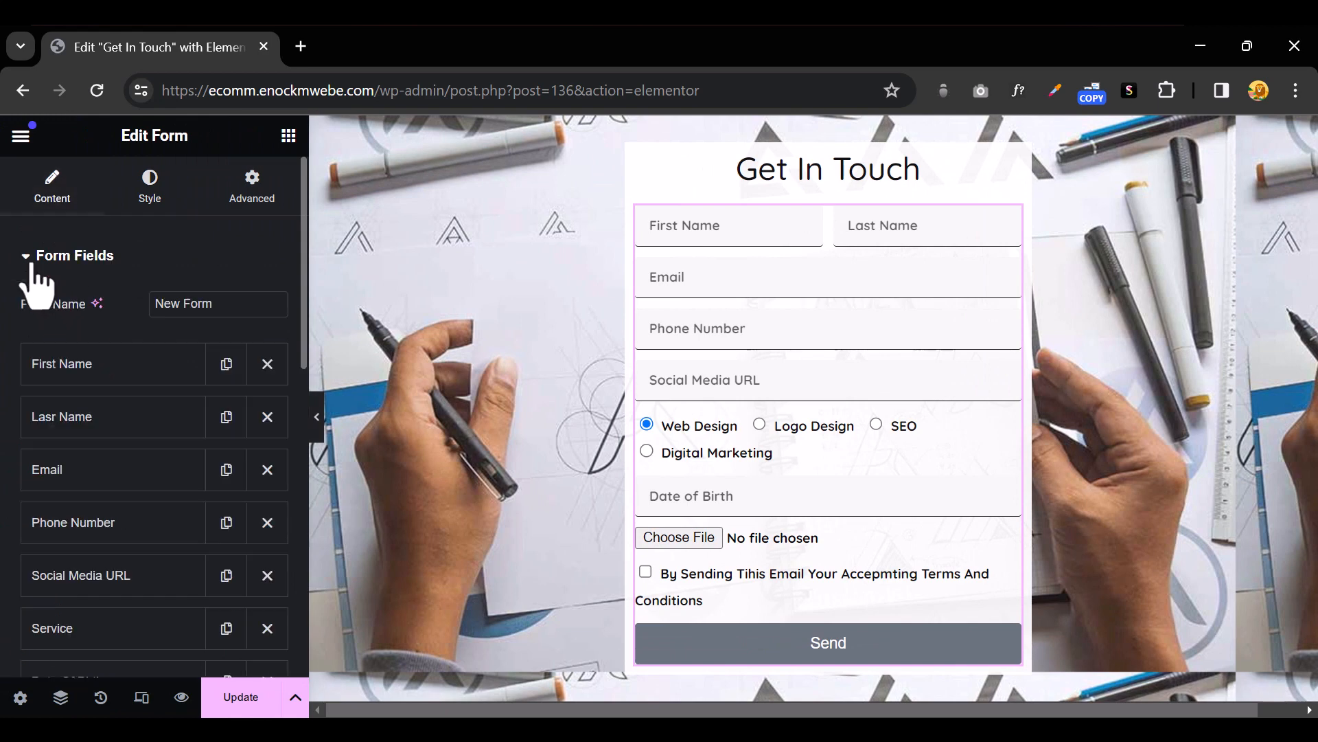
{"action": "left_click", "coordinate": [39, 272]}
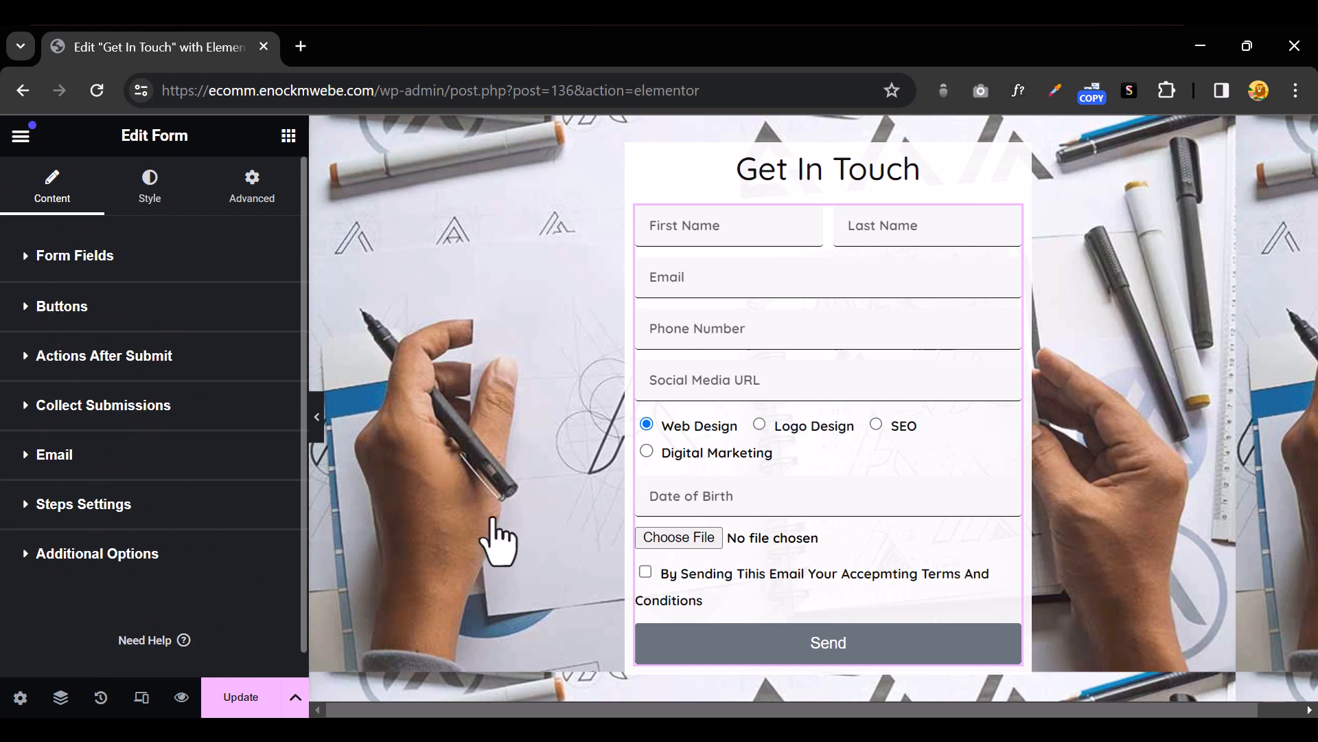
{"action": "left_click", "coordinate": [41, 255]}
{"action": "scroll", "coordinate": [147, 524], "scroll_direction": "down", "scroll_amount": 5}
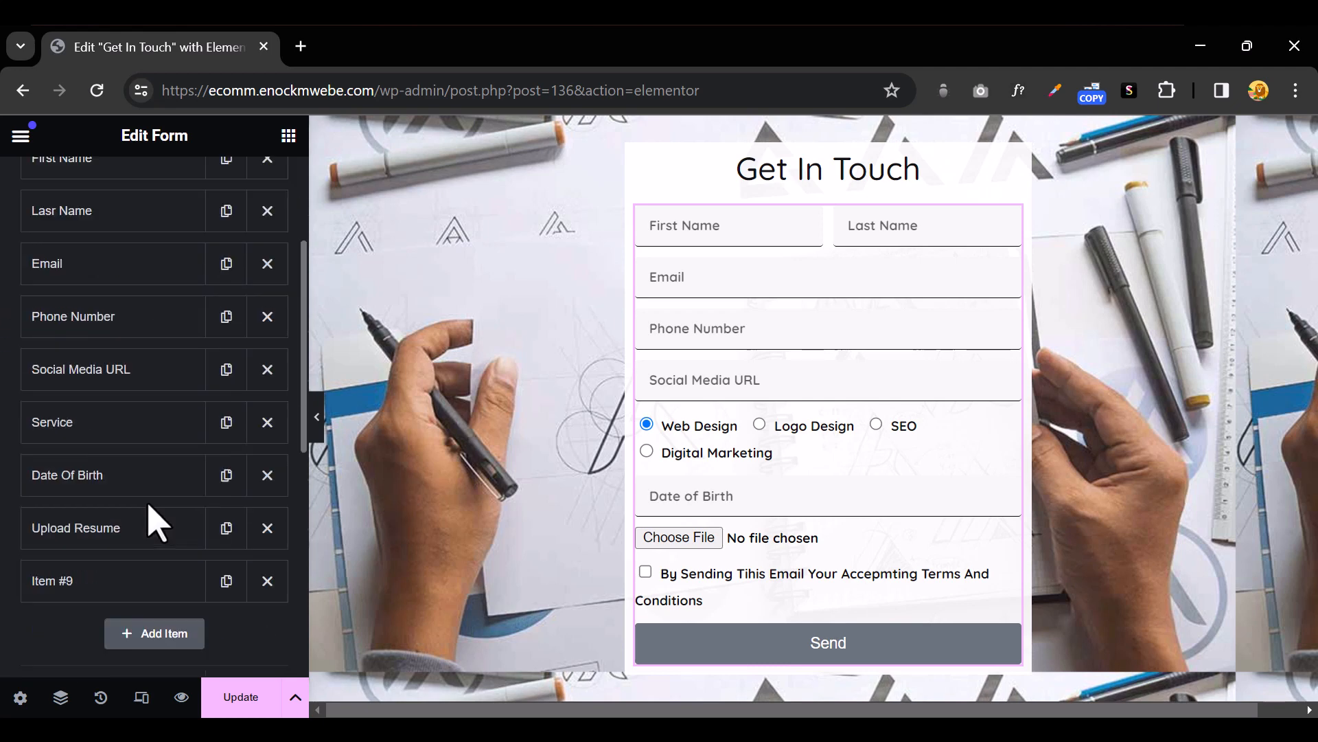
{"action": "left_click", "coordinate": [158, 532]}
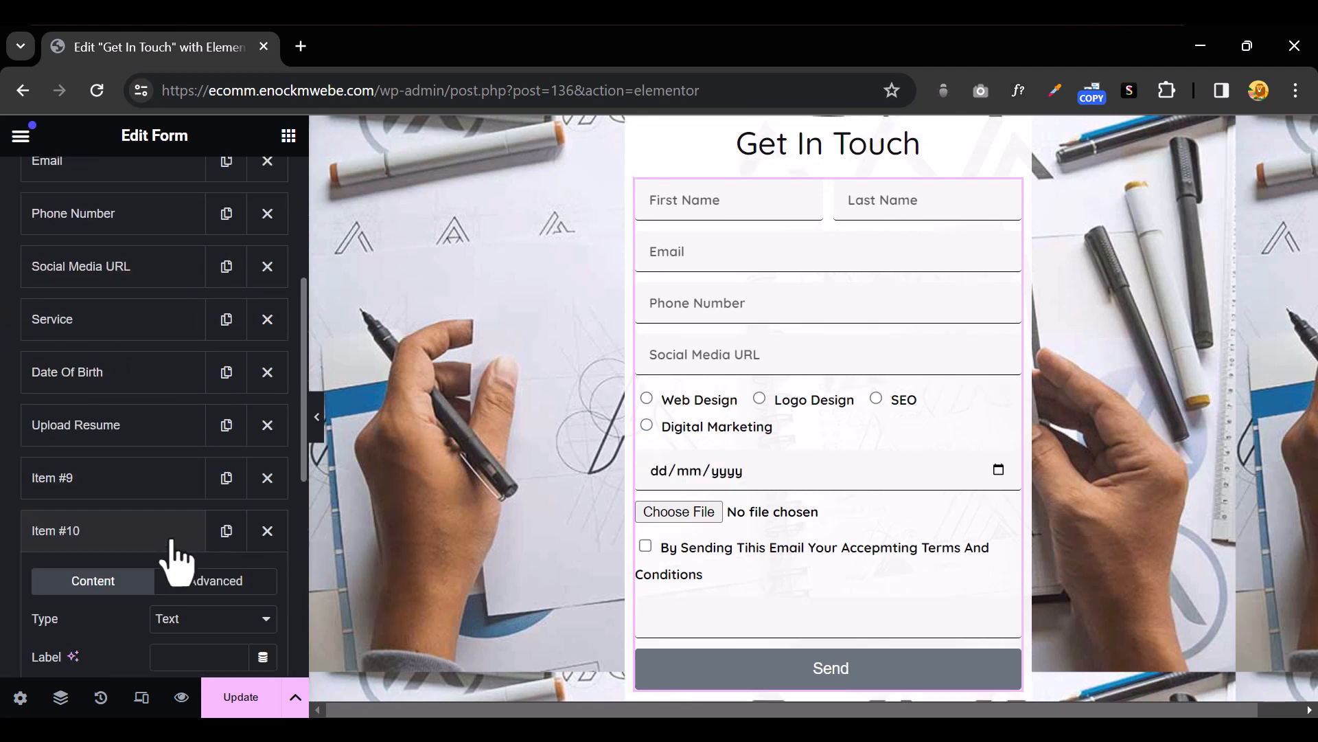
{"action": "scroll", "coordinate": [177, 552], "scroll_direction": "down", "scroll_amount": 3}
{"action": "left_click", "coordinate": [206, 416]}
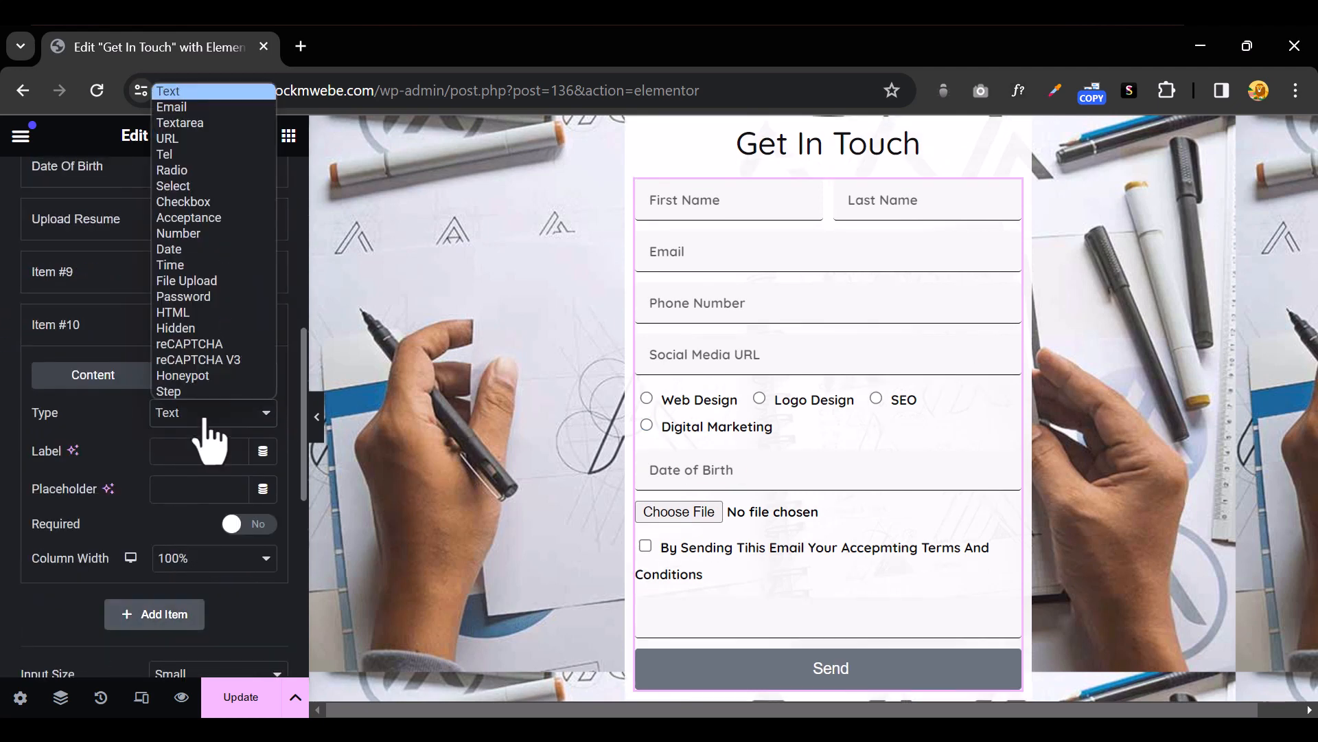
{"action": "left_click", "coordinate": [209, 315]}
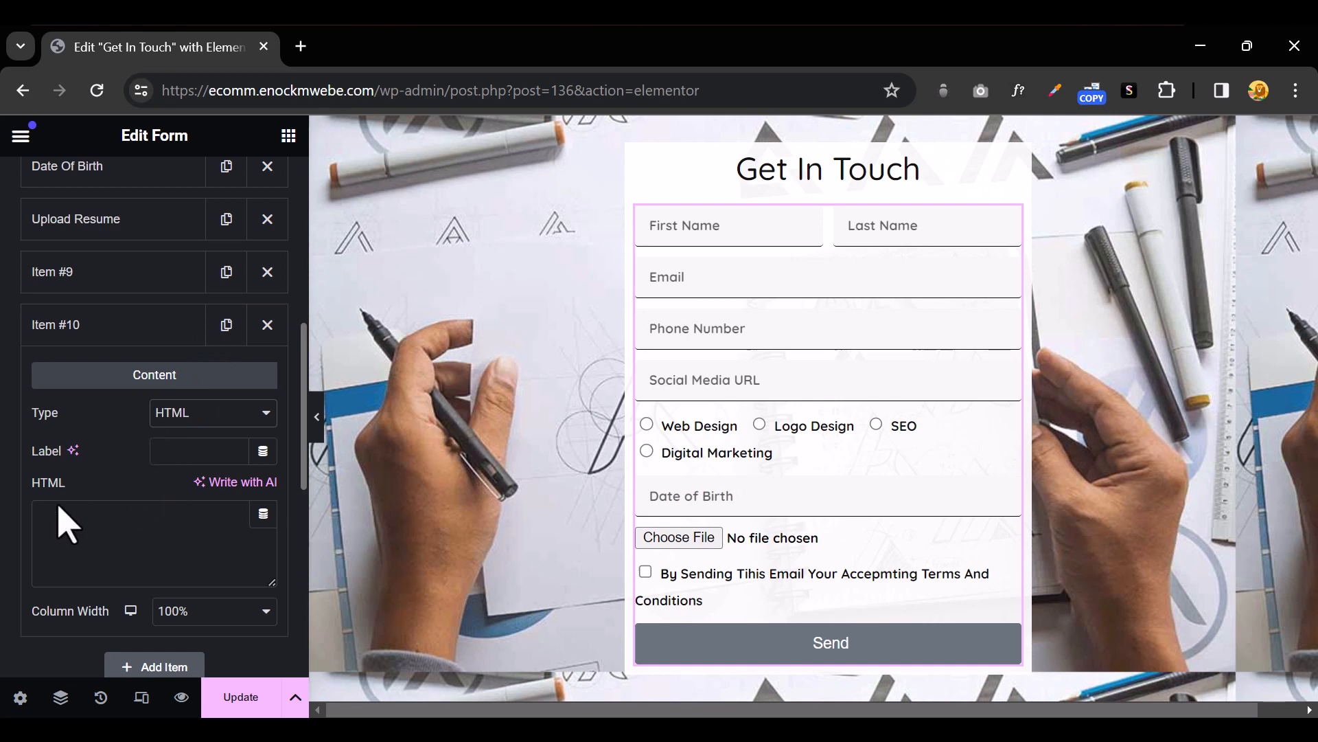
{"action": "left_click", "coordinate": [74, 524]}
{"action": "type", "text": "Ser"}
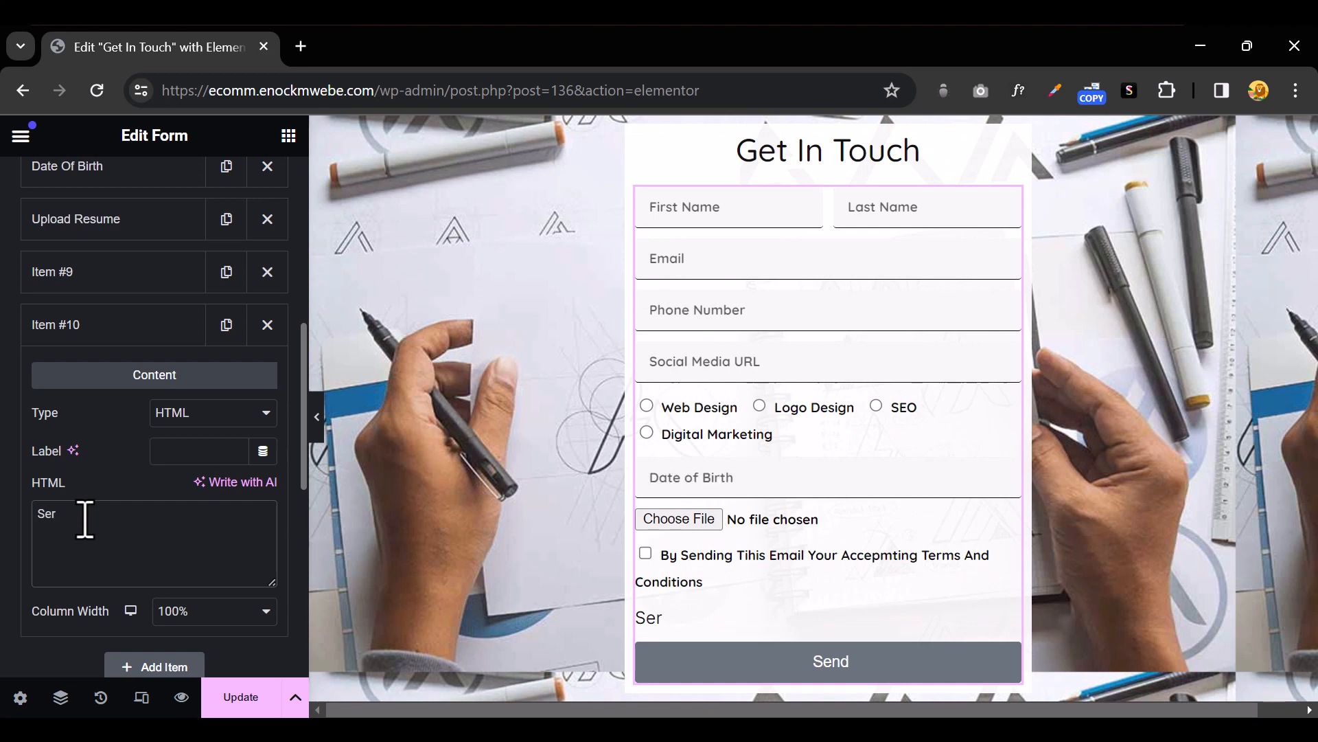
{"action": "type", "text": "vice Ty"}
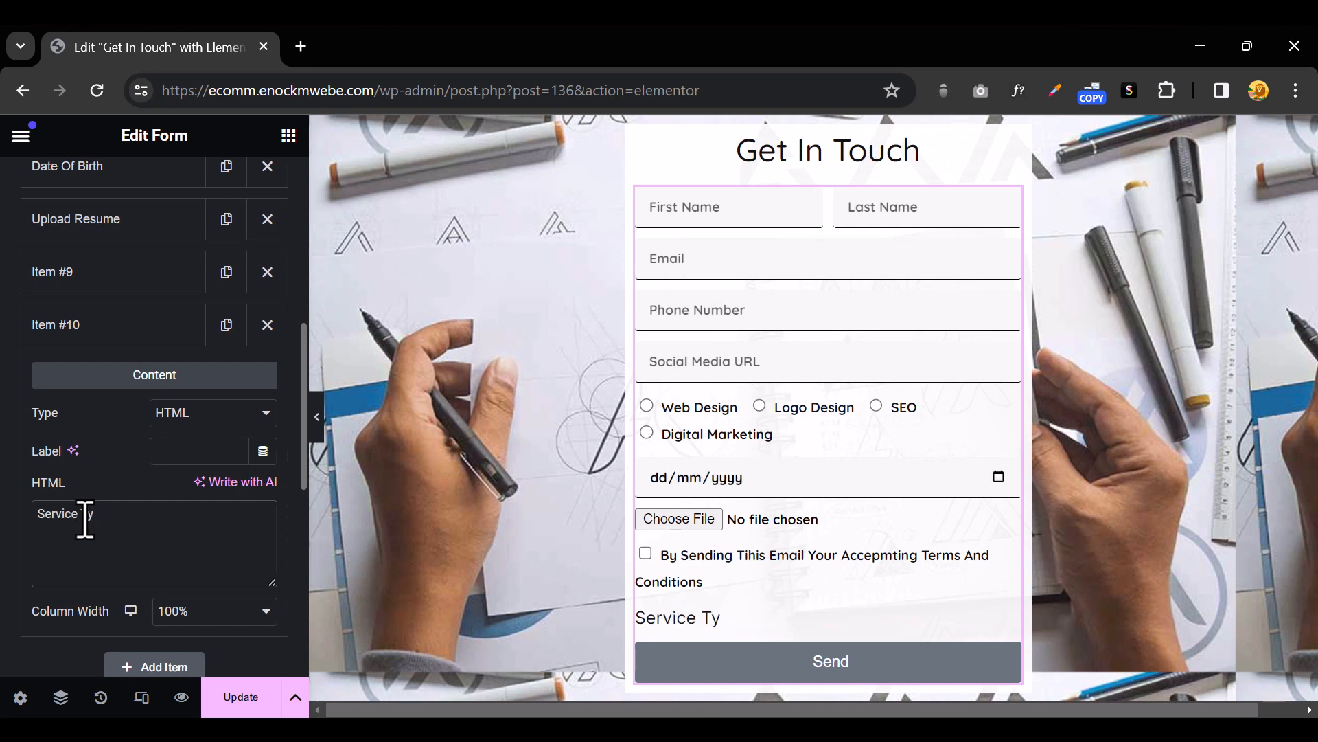
{"action": "type", "text": "pe"}
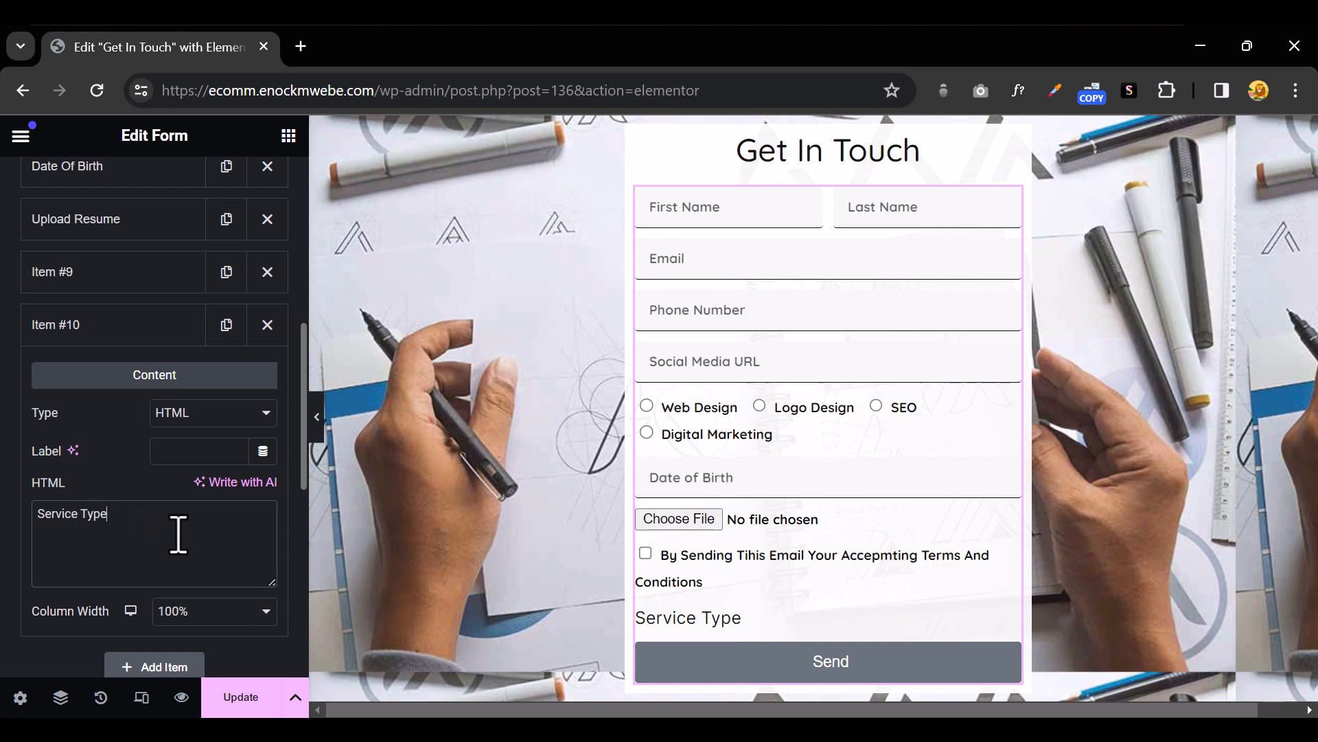
Move the Service Type field up to sit directly above the service radio options
{"action": "left_click", "coordinate": [103, 340]}
{"action": "scroll", "coordinate": [96, 357], "scroll_direction": "up", "scroll_amount": 2}
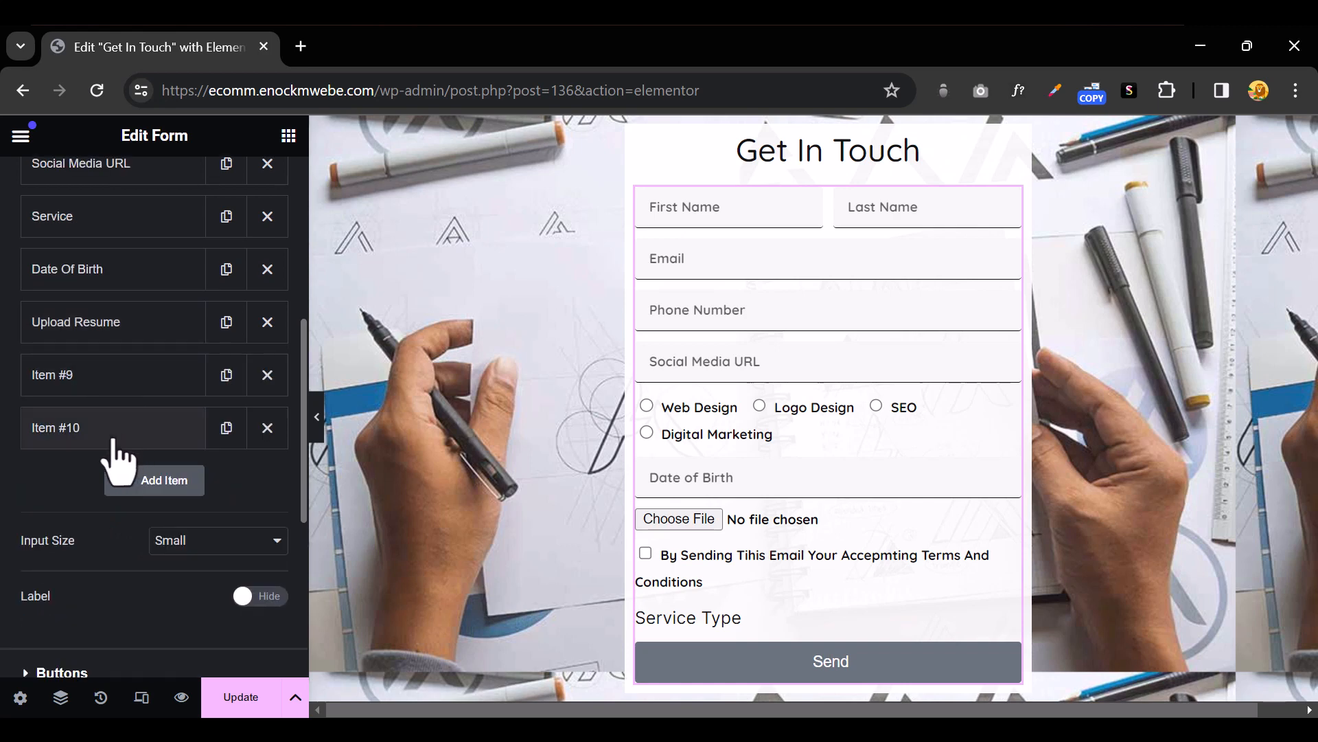
{"action": "left_click_drag", "start_coordinate": [114, 440], "coordinate": [121, 226]}
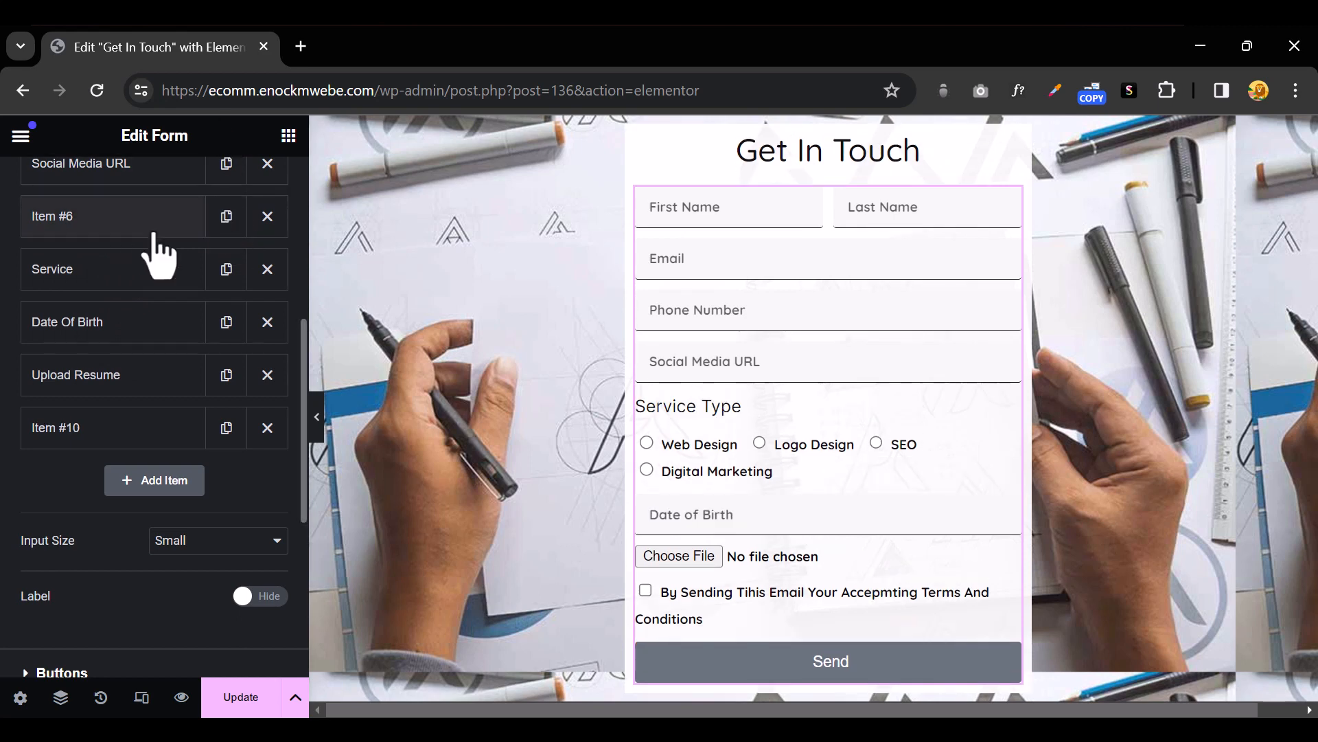
{"action": "scroll", "coordinate": [156, 256], "scroll_direction": "up", "scroll_amount": 6}
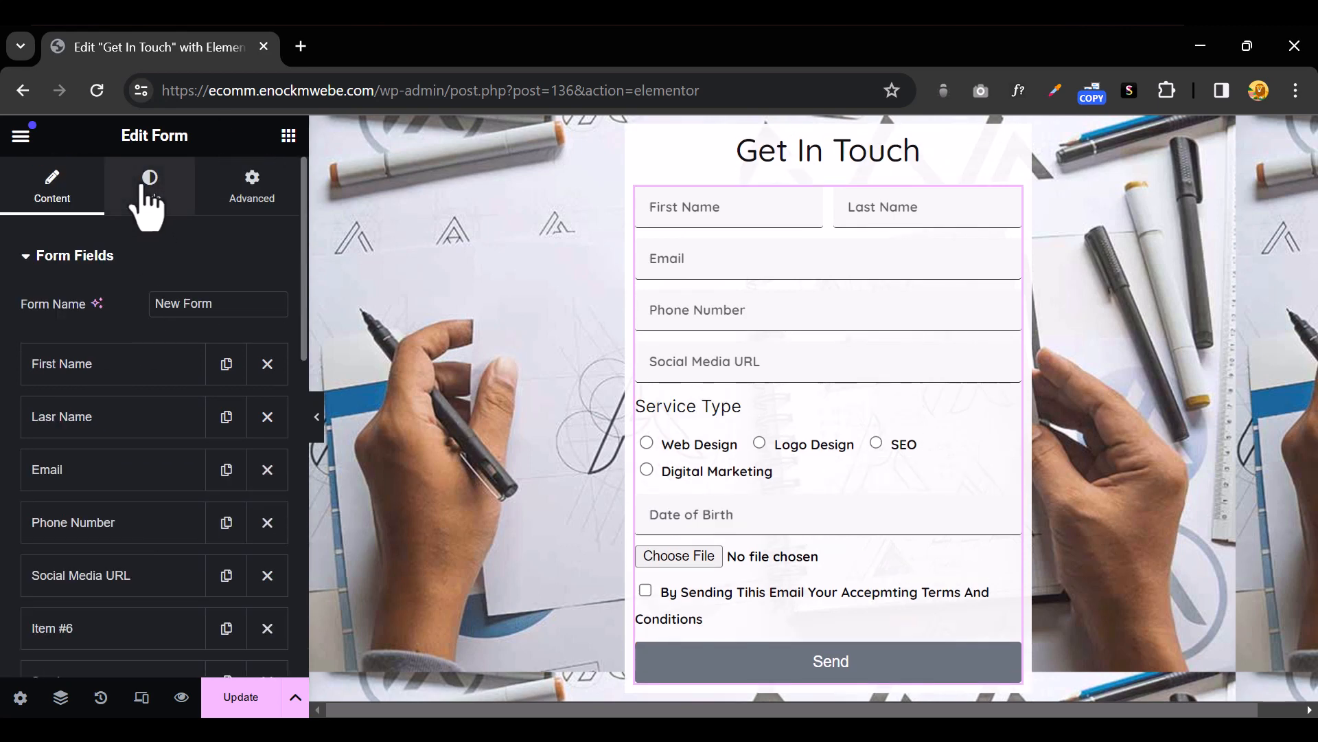
Make the HTML field text black with font weight 700 (Bold)
{"action": "left_click", "coordinate": [146, 187]}
{"action": "scroll", "coordinate": [138, 391], "scroll_direction": "down", "scroll_amount": 3}
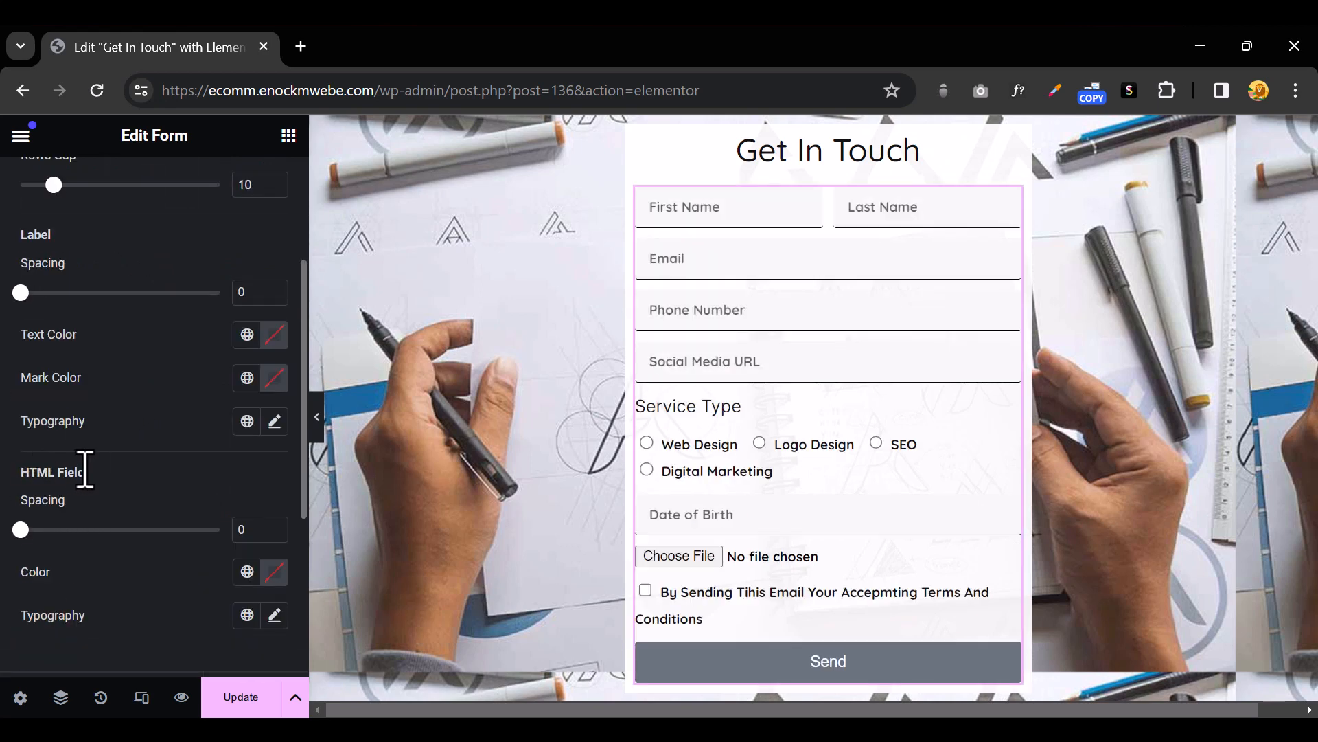
{"action": "scroll", "coordinate": [129, 485], "scroll_direction": "down", "scroll_amount": 2}
{"action": "left_click", "coordinate": [274, 469]}
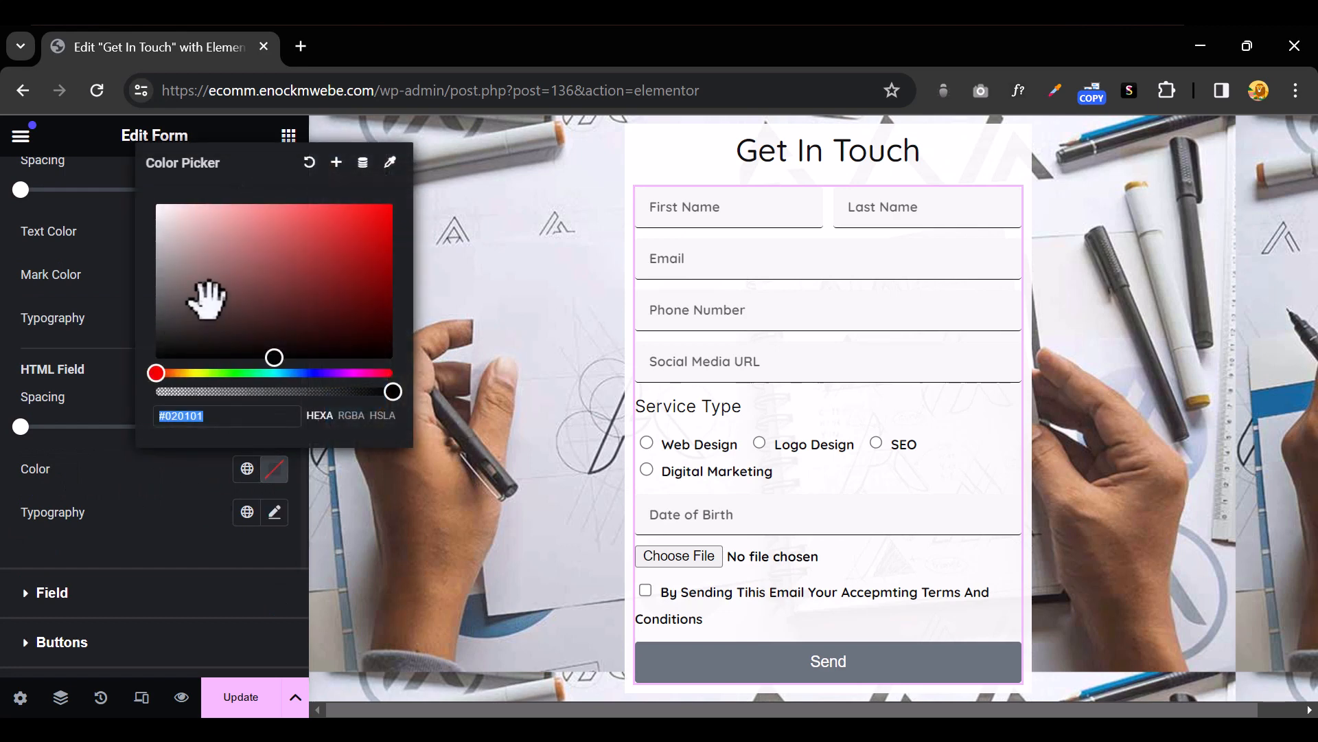
{"action": "left_click", "coordinate": [274, 512]}
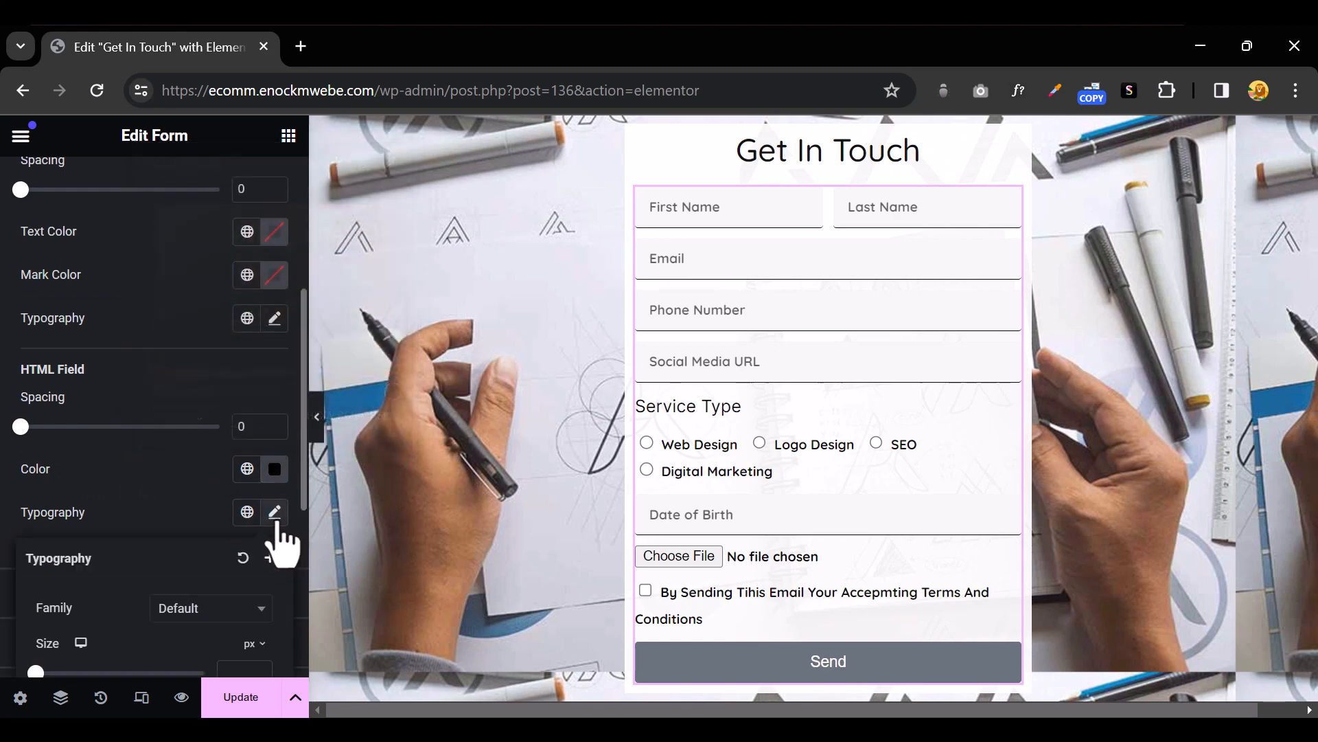
{"action": "scroll", "coordinate": [243, 543], "scroll_direction": "down", "scroll_amount": 3}
{"action": "left_click", "coordinate": [218, 511]}
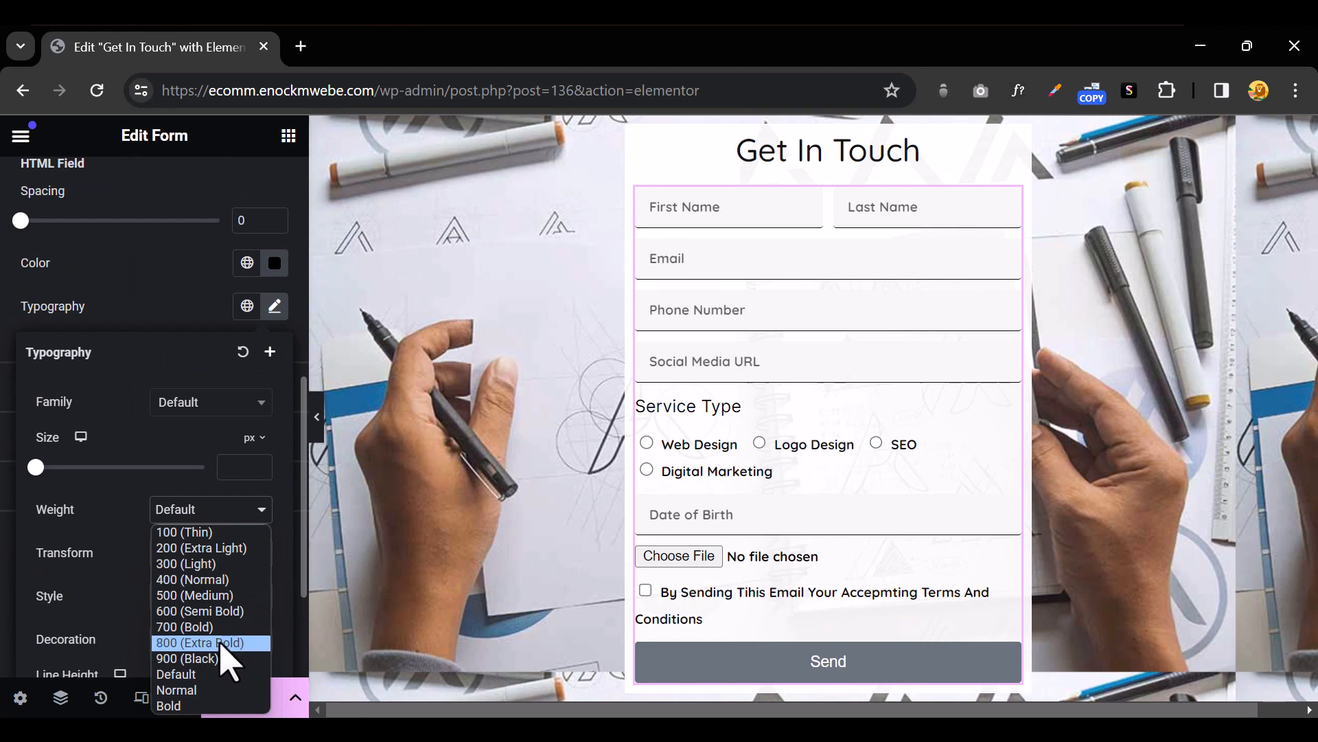
{"action": "left_click", "coordinate": [220, 646]}
{"action": "left_click", "coordinate": [208, 515]}
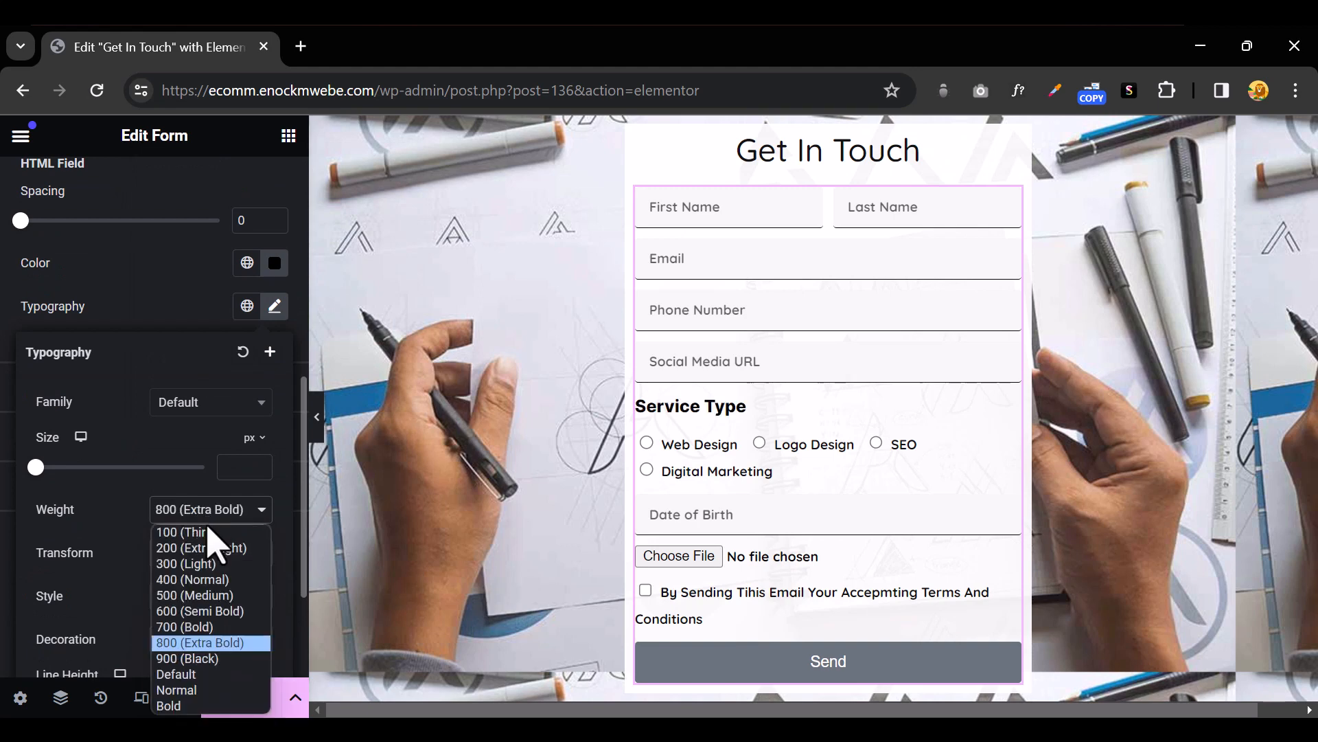
{"action": "left_click", "coordinate": [195, 626]}
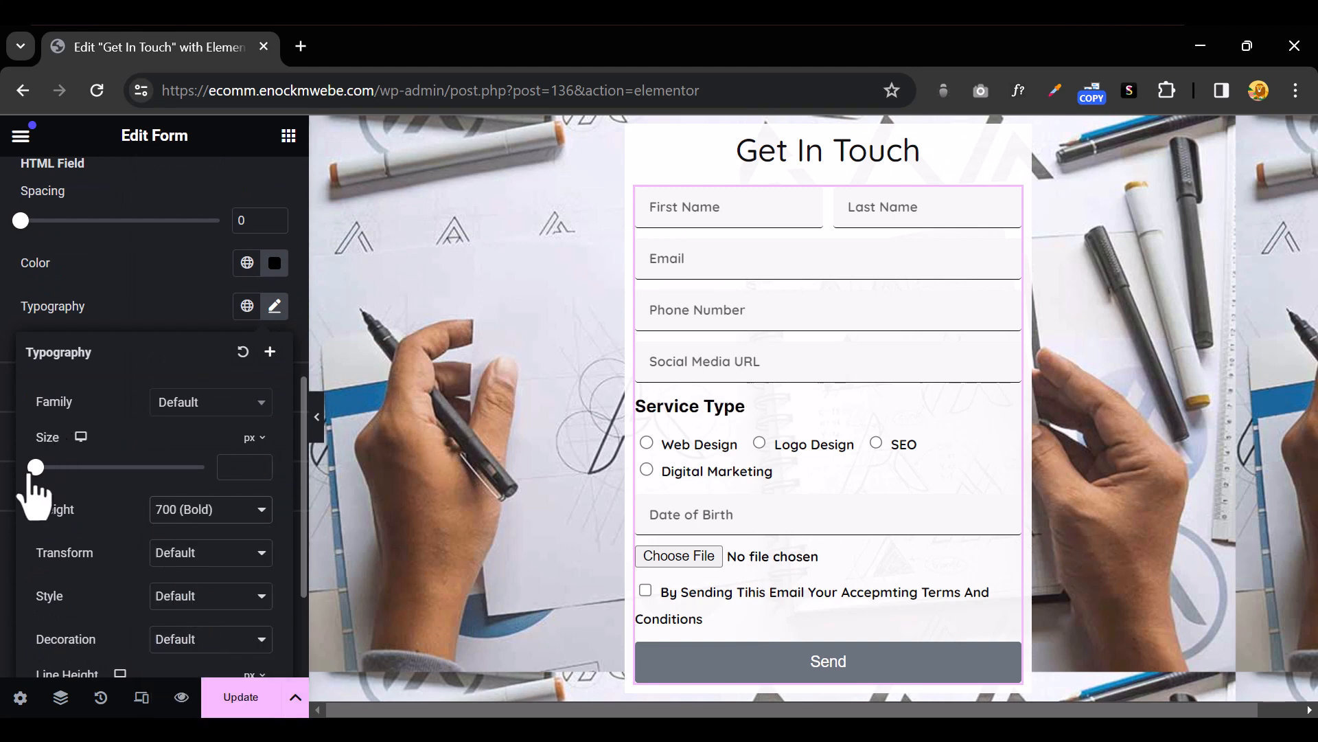
Set the Service Type heading font to Quicksand at 14 px
{"action": "left_click", "coordinate": [182, 407]}
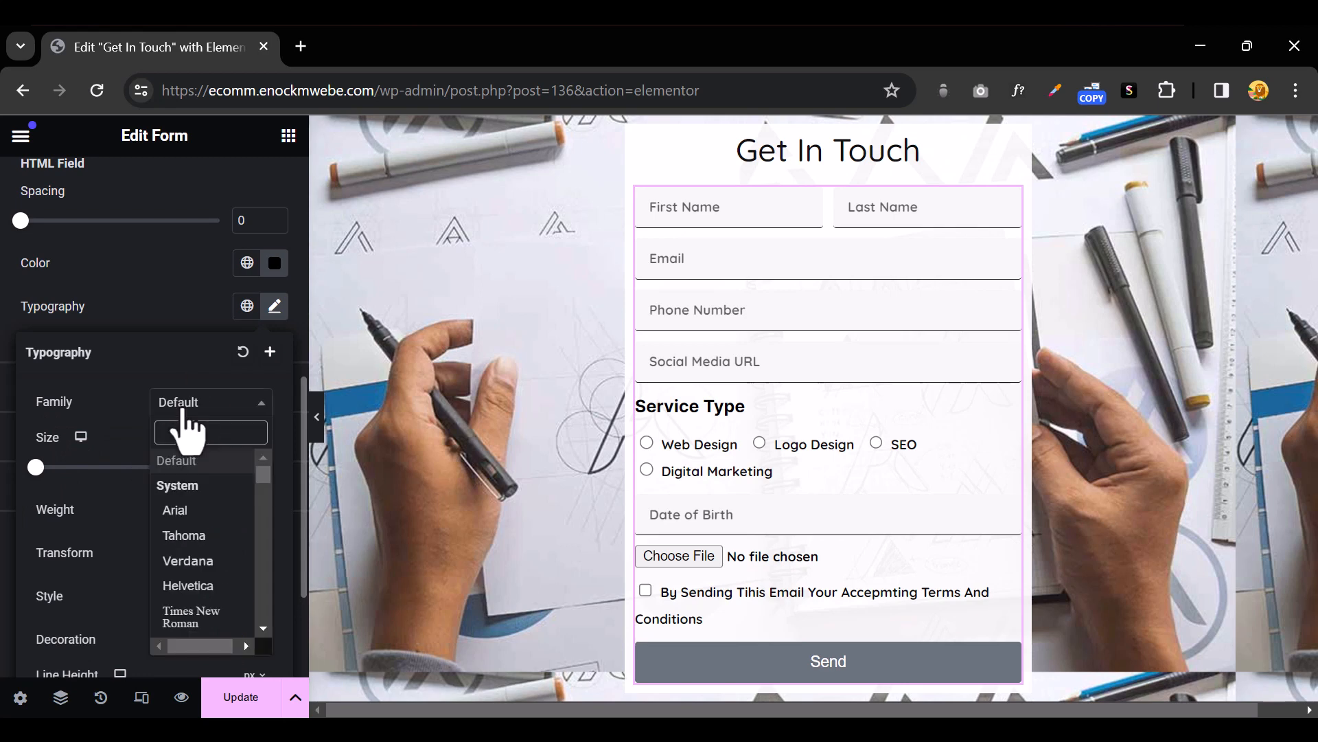
{"action": "type", "text": "quick"}
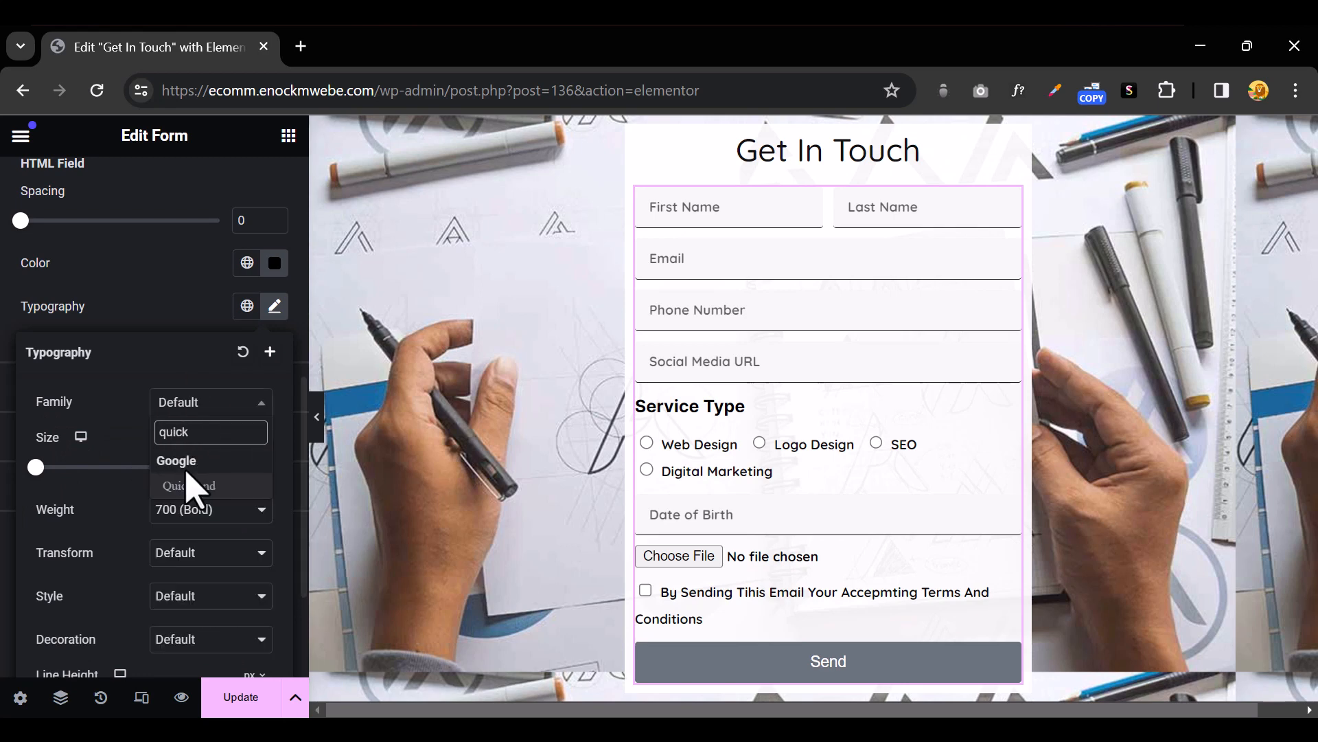
{"action": "left_click", "coordinate": [190, 486]}
{"action": "left_click_drag", "start_coordinate": [30, 468], "coordinate": [47, 475]}
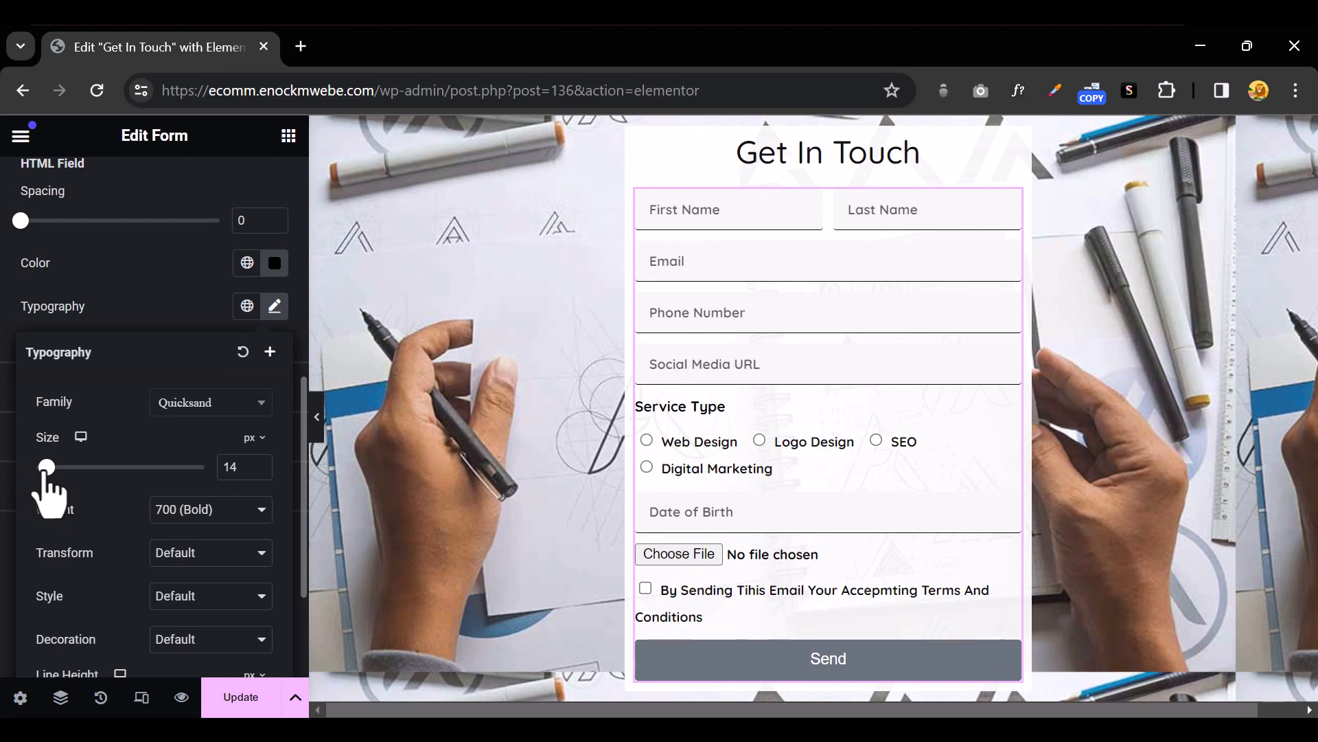
{"action": "scroll", "coordinate": [142, 384], "scroll_direction": "up", "scroll_amount": 5}
{"action": "scroll", "coordinate": [144, 386], "scroll_direction": "down", "scroll_amount": 5}
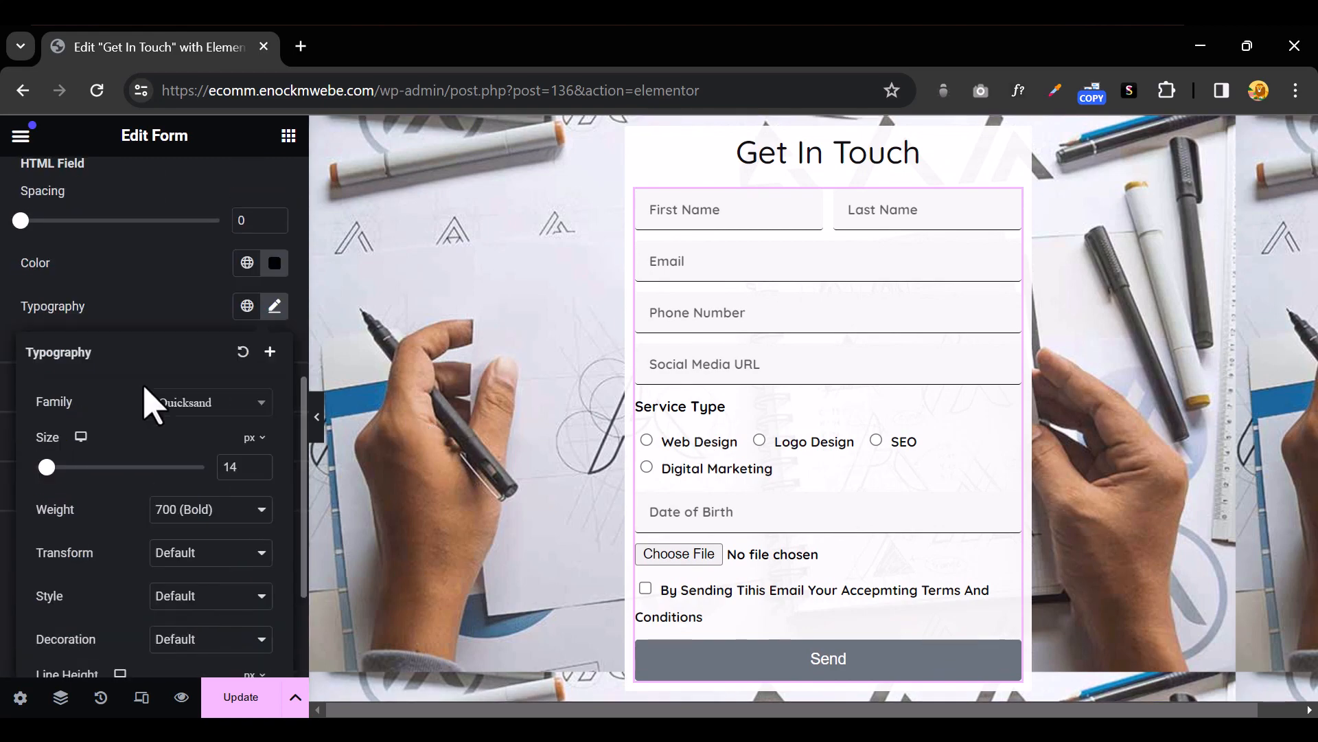
{"action": "scroll", "coordinate": [146, 404], "scroll_direction": "up", "scroll_amount": 5}
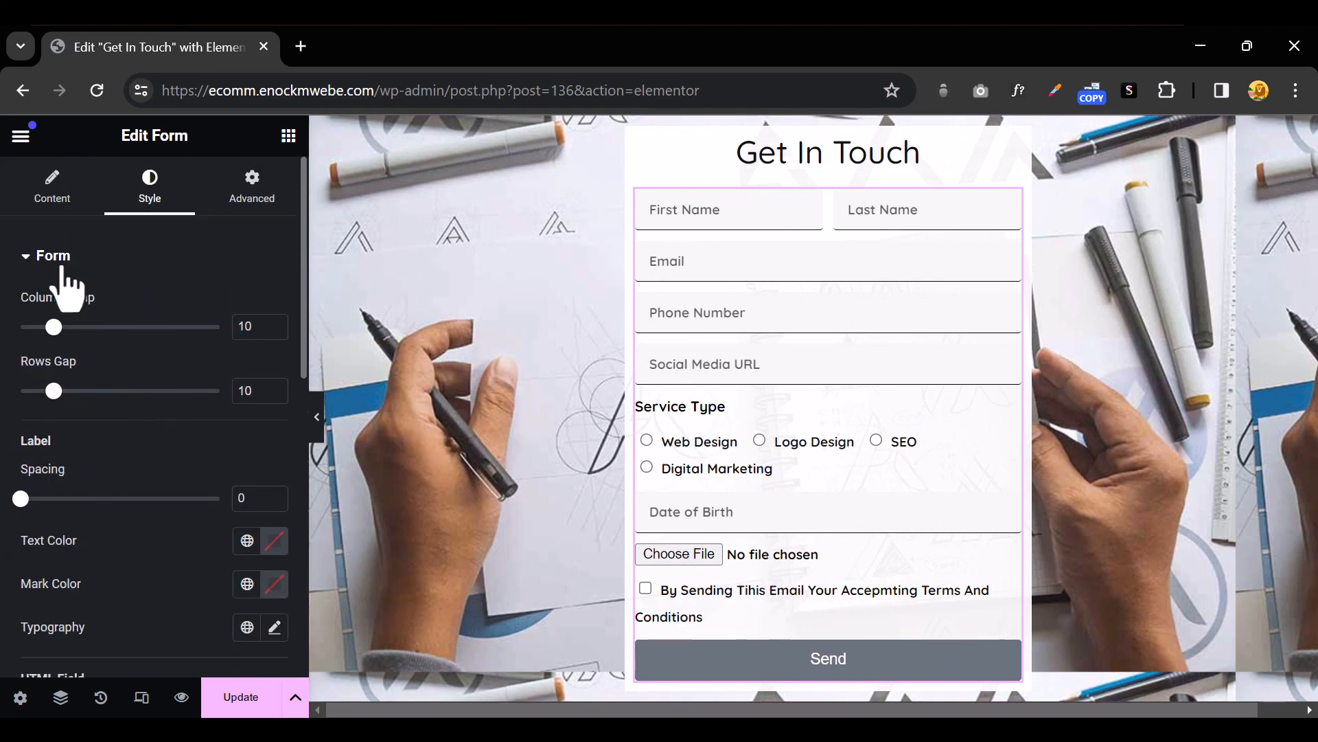
Give the Next & Submit button a #000000 background so Send shows black with white text
{"action": "left_click", "coordinate": [62, 265]}
{"action": "left_click", "coordinate": [33, 313]}
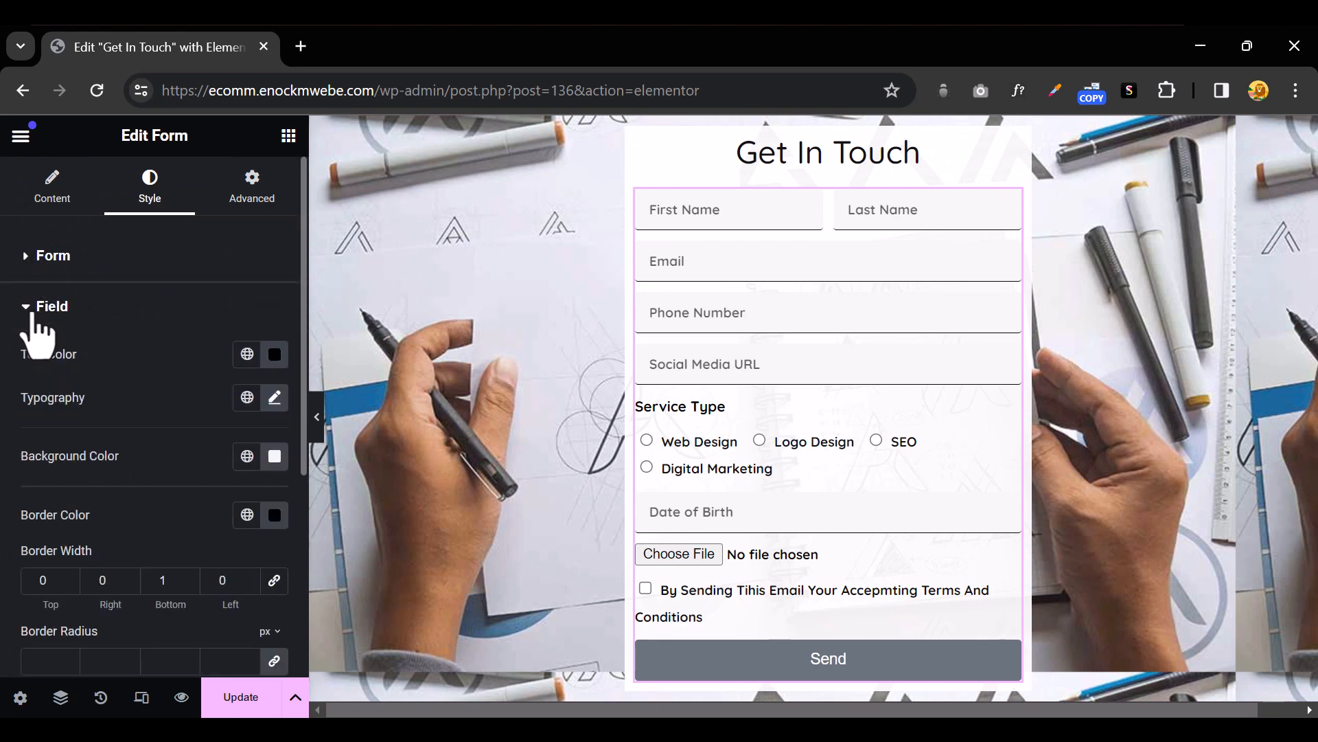
{"action": "scroll", "coordinate": [214, 361], "scroll_direction": "down", "scroll_amount": 3}
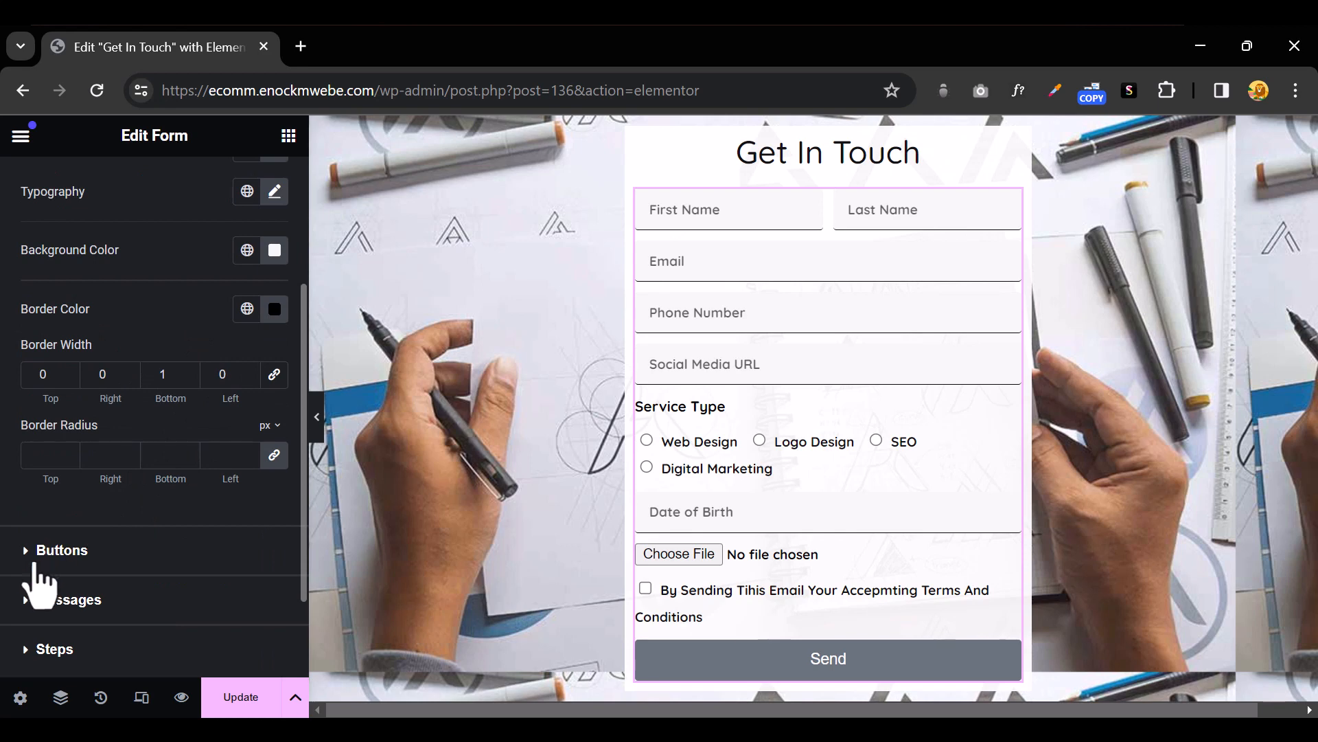
{"action": "left_click", "coordinate": [34, 558]}
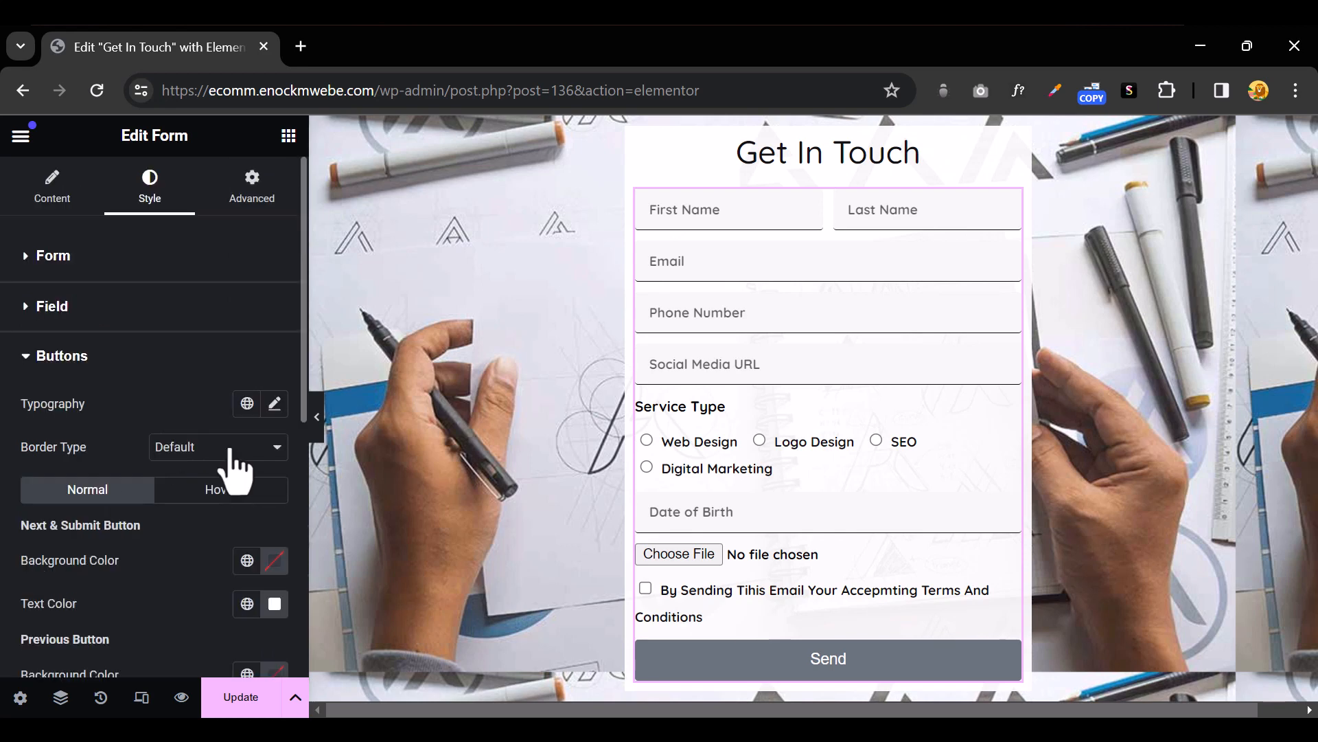
{"action": "scroll", "coordinate": [230, 472], "scroll_direction": "down", "scroll_amount": 3}
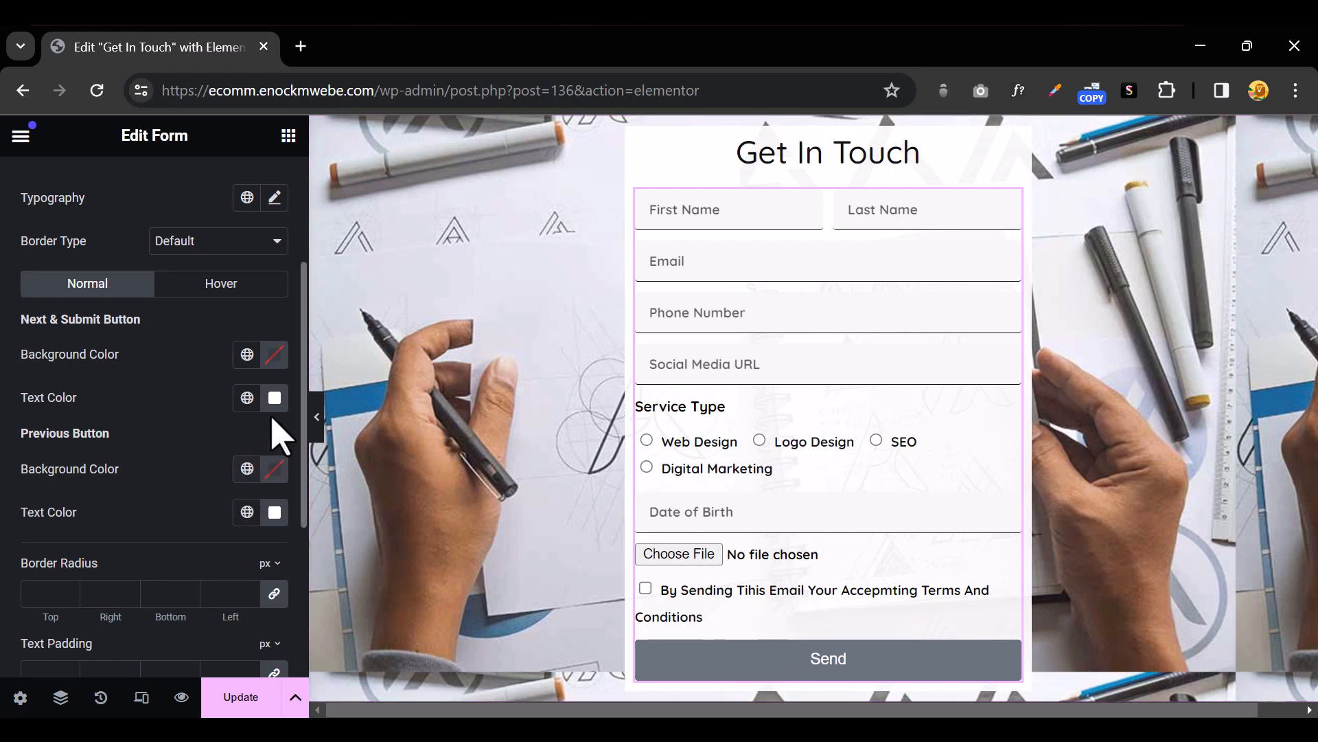
{"action": "scroll", "coordinate": [176, 375], "scroll_direction": "down", "scroll_amount": 2}
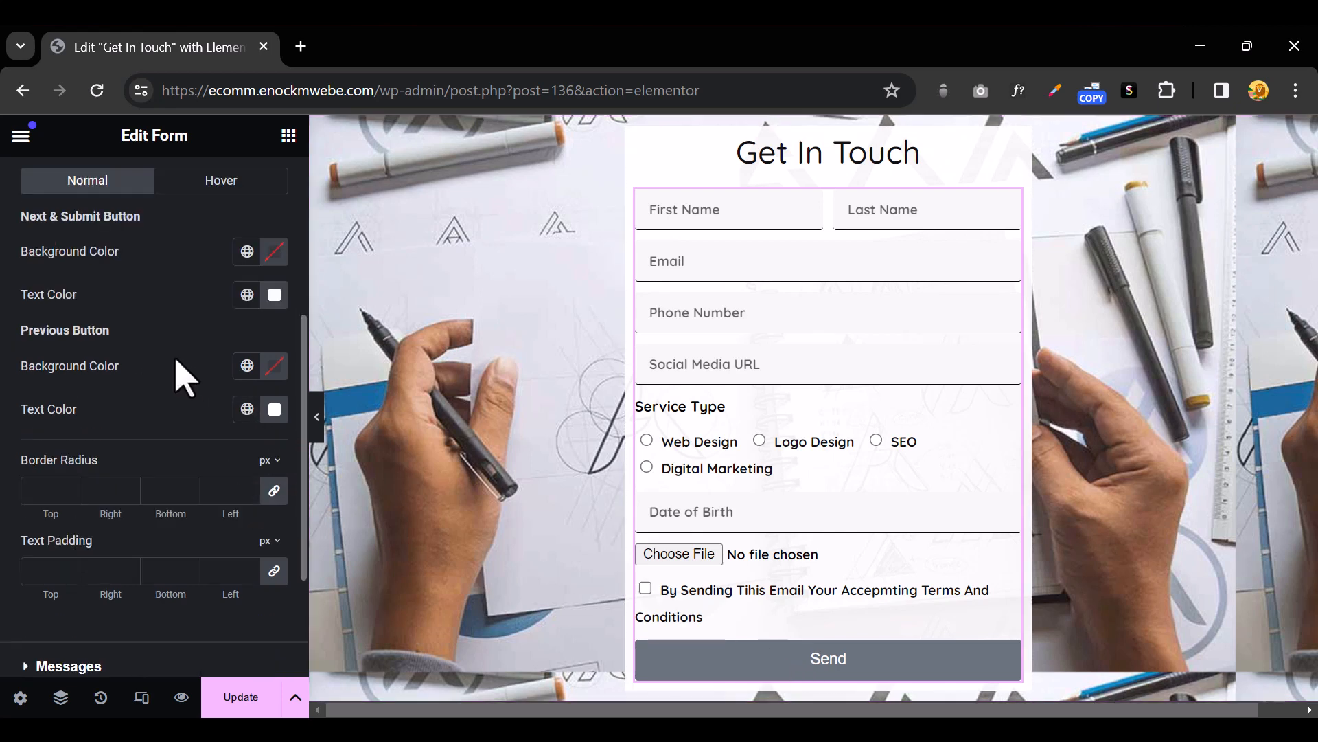
{"action": "left_click", "coordinate": [274, 252]}
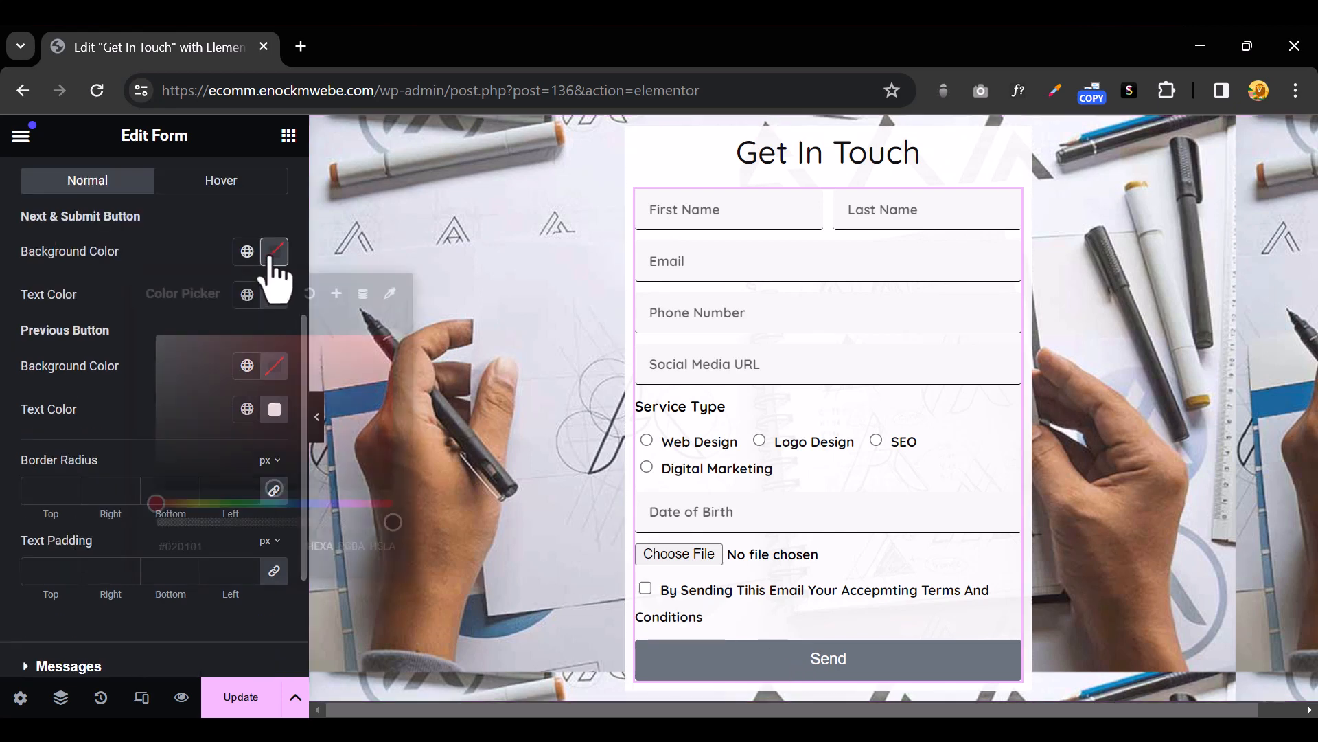
{"action": "left_click", "coordinate": [157, 488]}
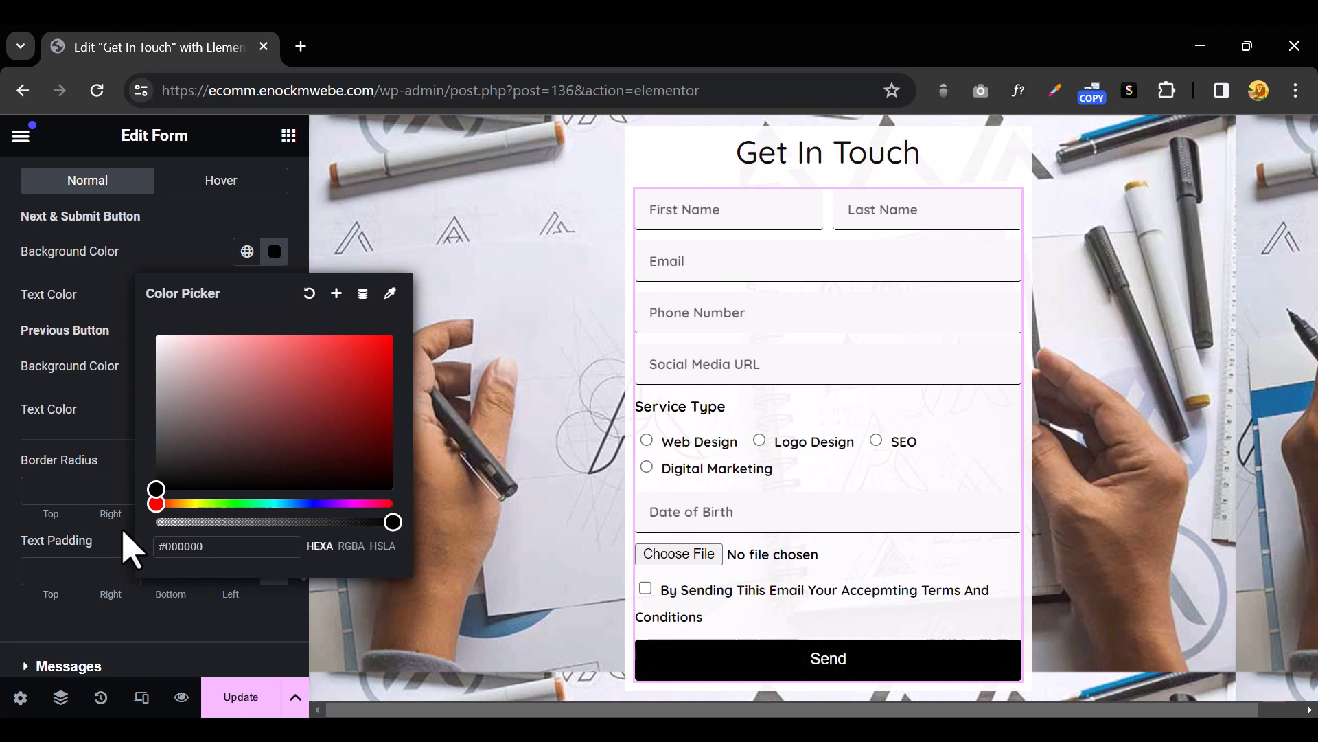
{"action": "left_click", "coordinate": [103, 415]}
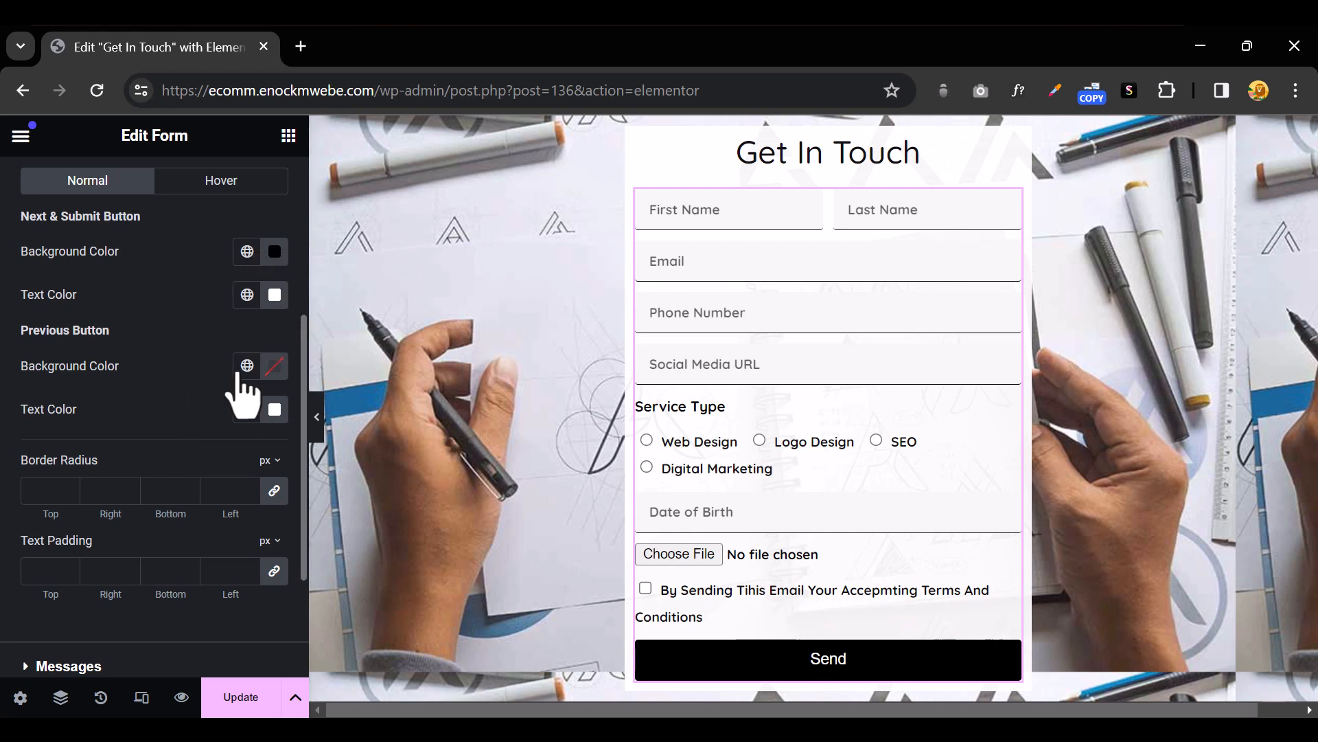
{"action": "scroll", "coordinate": [234, 407], "scroll_direction": "down", "scroll_amount": 2}
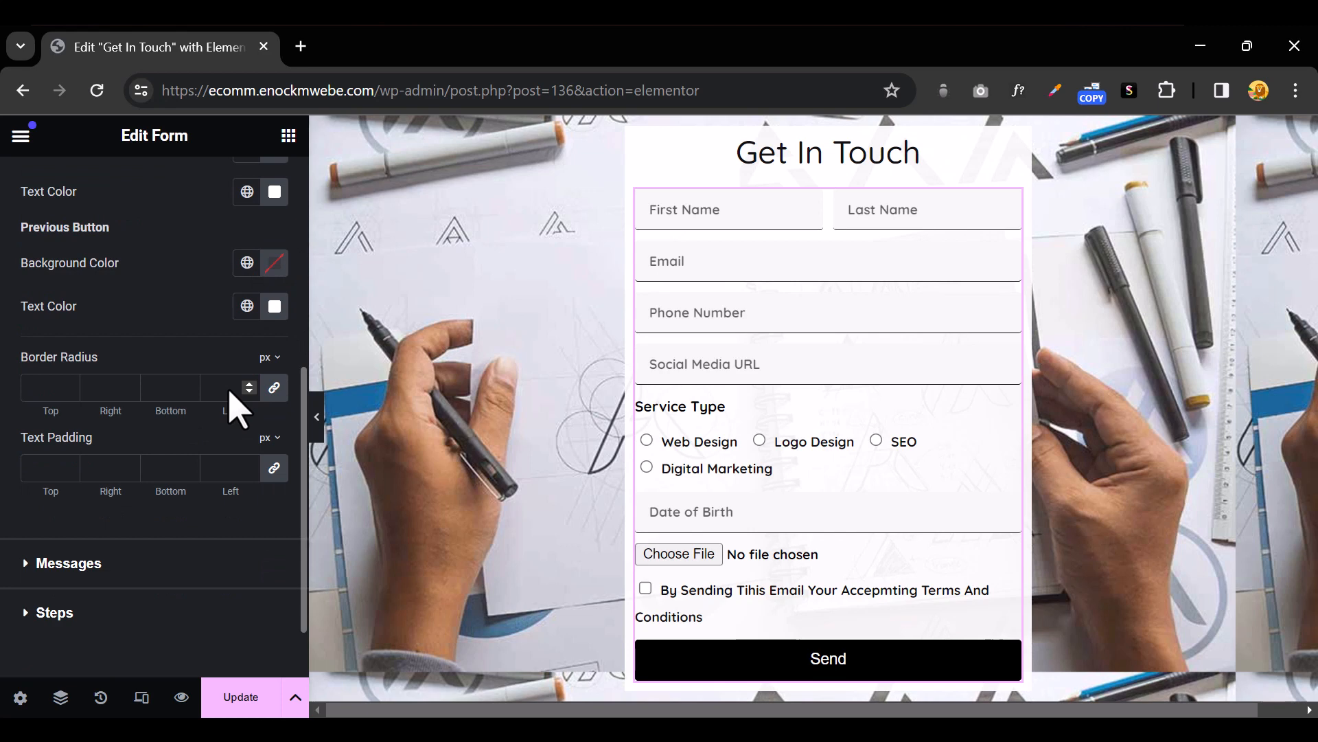
{"action": "scroll", "coordinate": [231, 393], "scroll_direction": "up", "scroll_amount": 2}
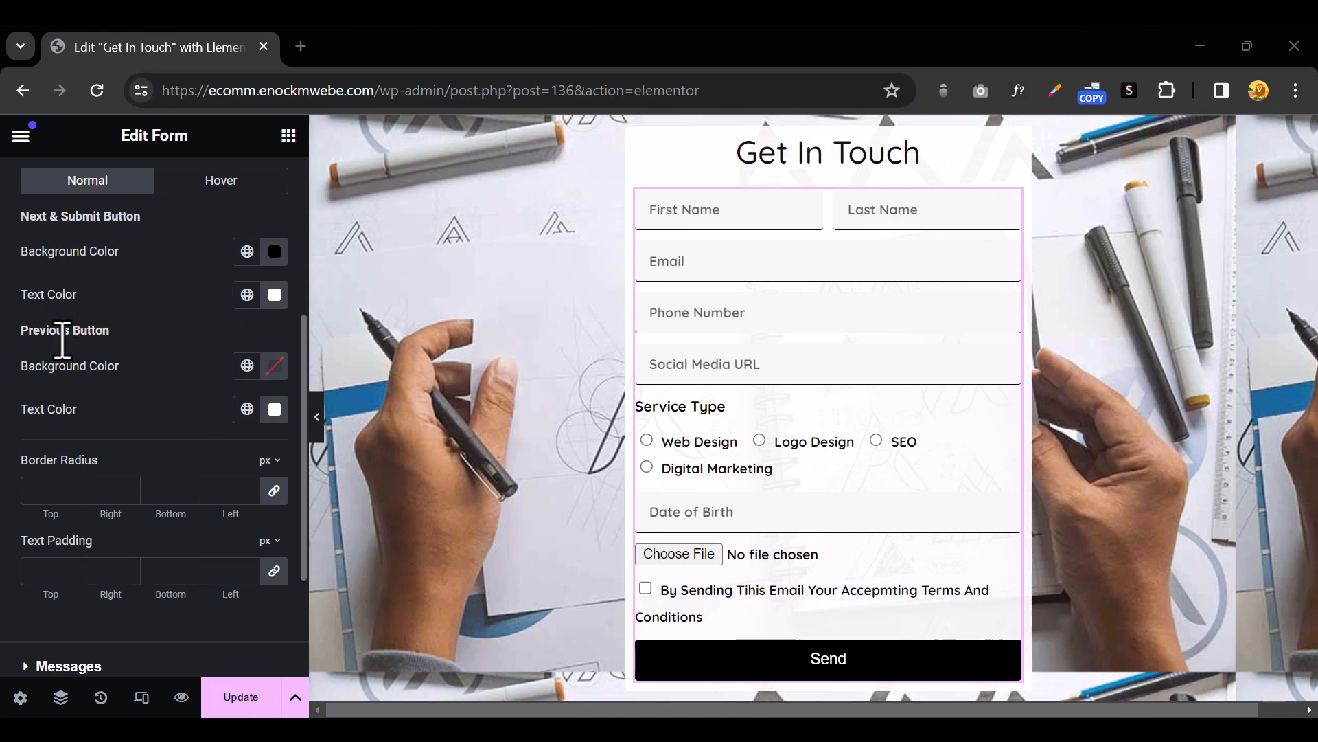
{"action": "scroll", "coordinate": [124, 487], "scroll_direction": "down", "scroll_amount": 3}
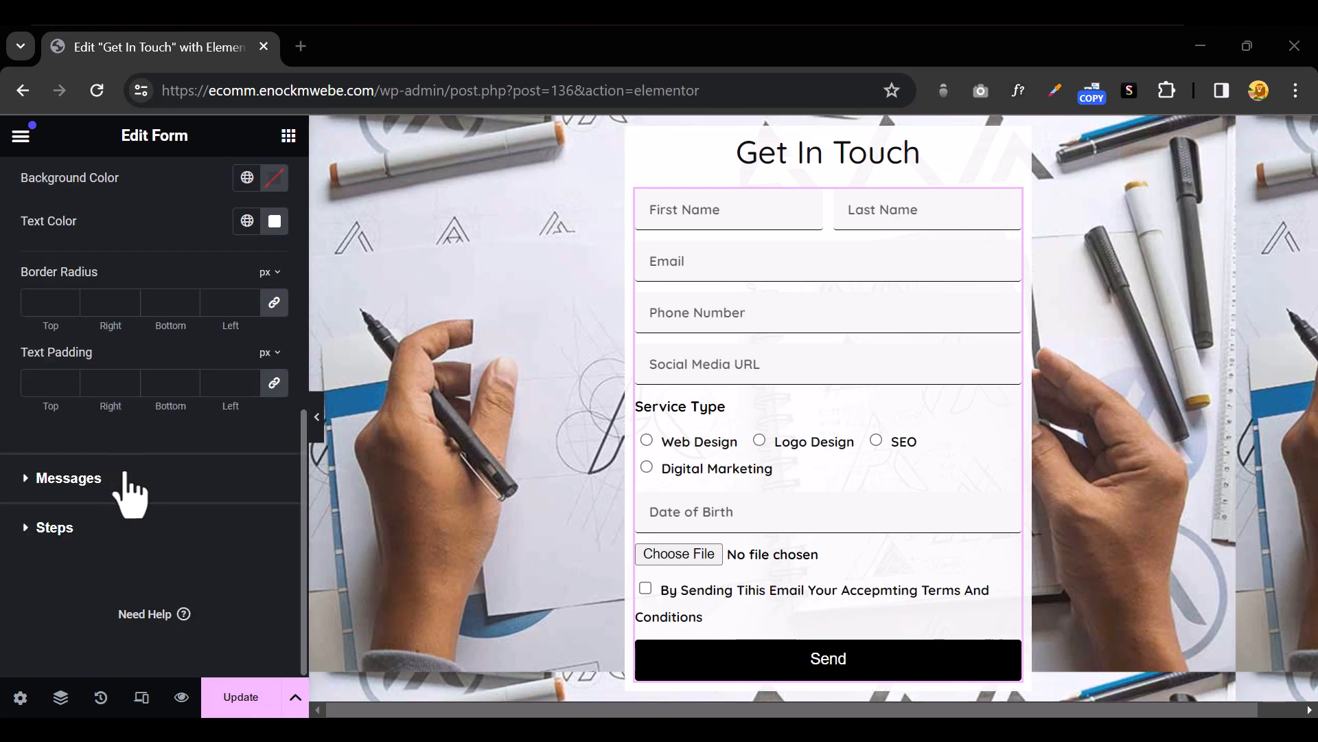
{"action": "scroll", "coordinate": [129, 492], "scroll_direction": "up", "scroll_amount": 7}
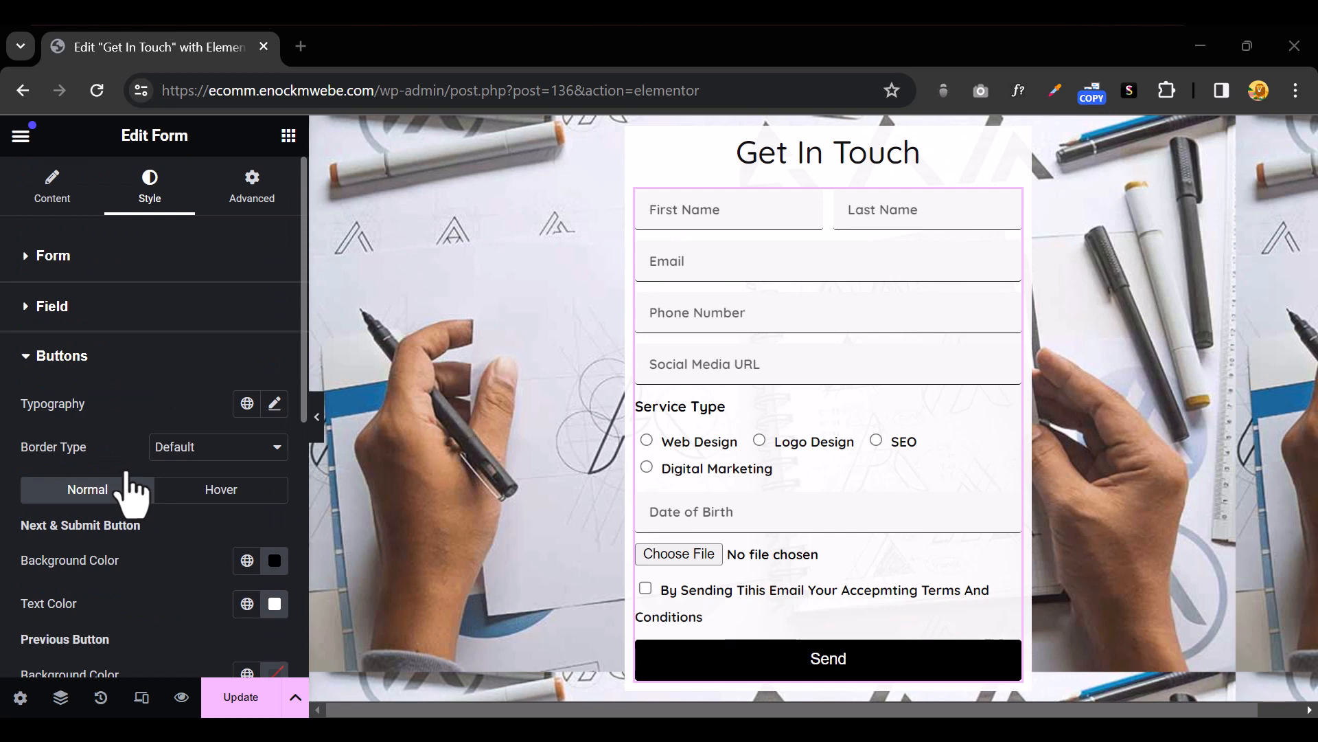
In the Buttons content settings, change the submit button text from Send to Submit
{"action": "left_click", "coordinate": [39, 197]}
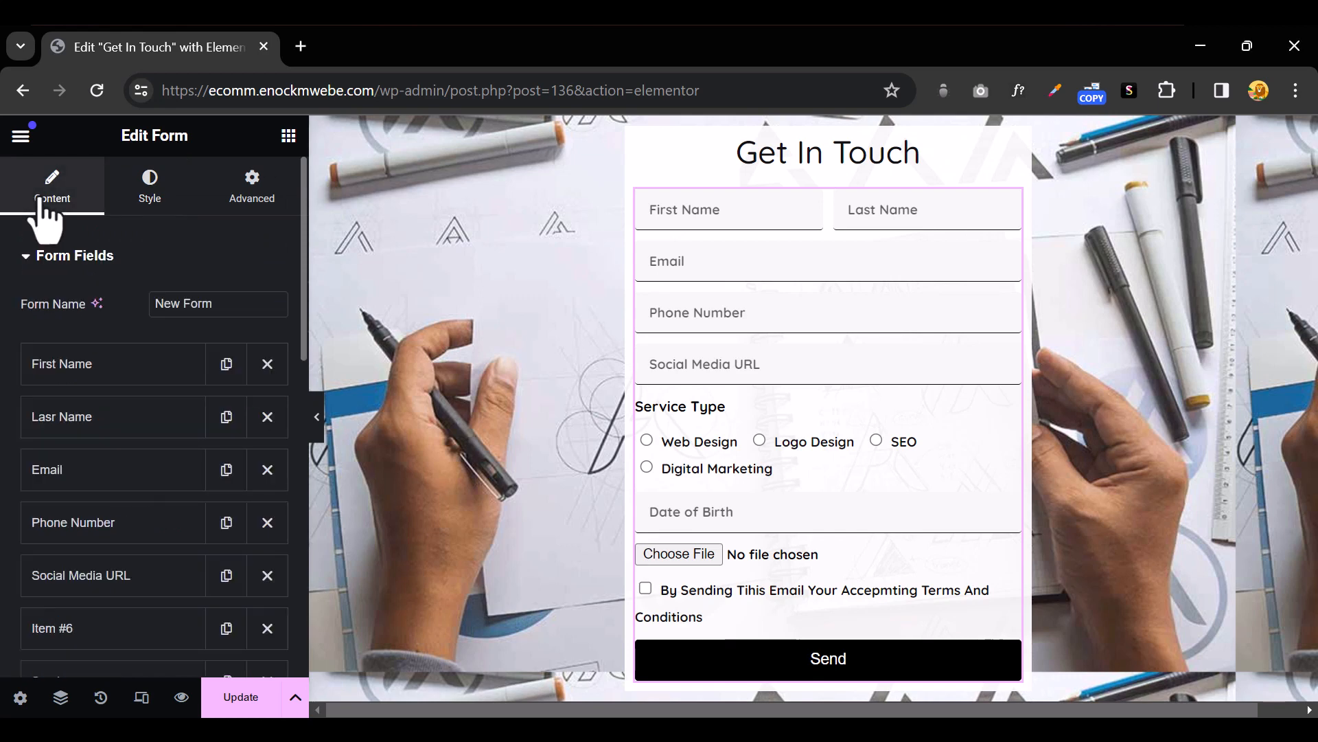
{"action": "left_click", "coordinate": [28, 267]}
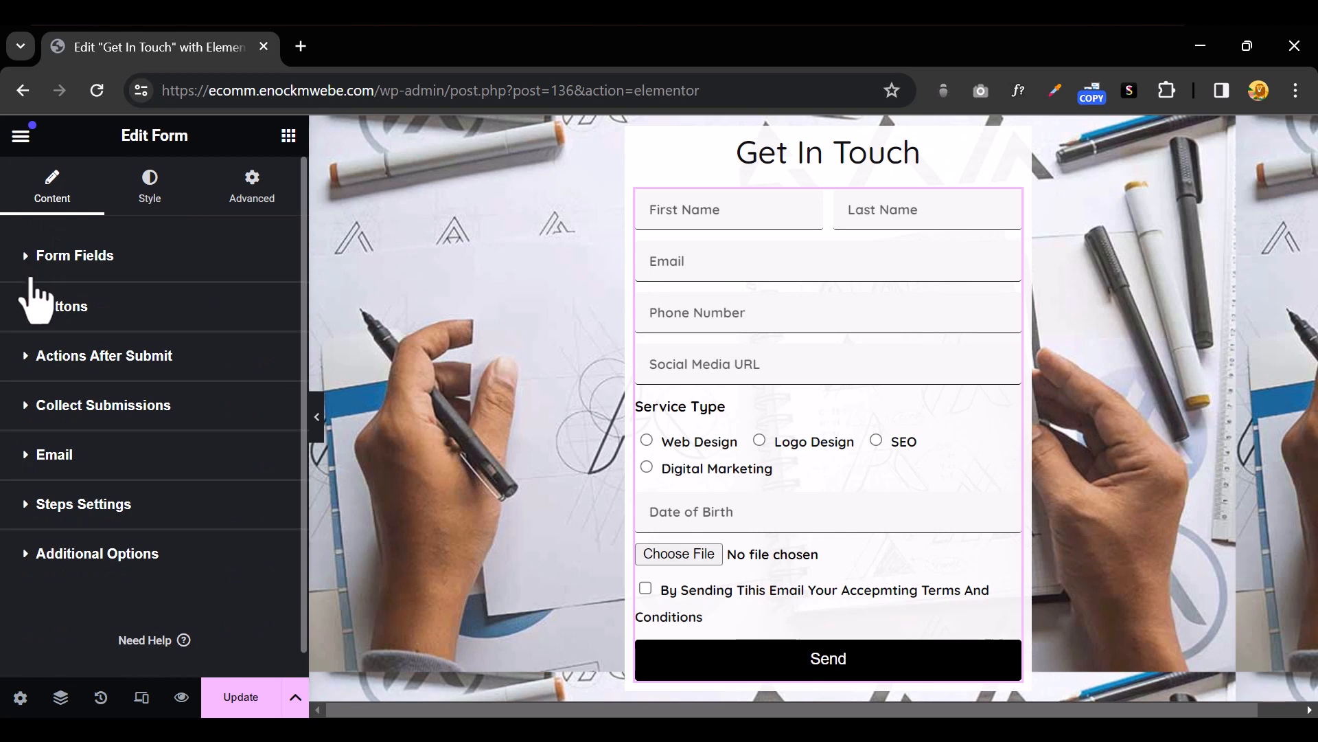
{"action": "left_click", "coordinate": [32, 316]}
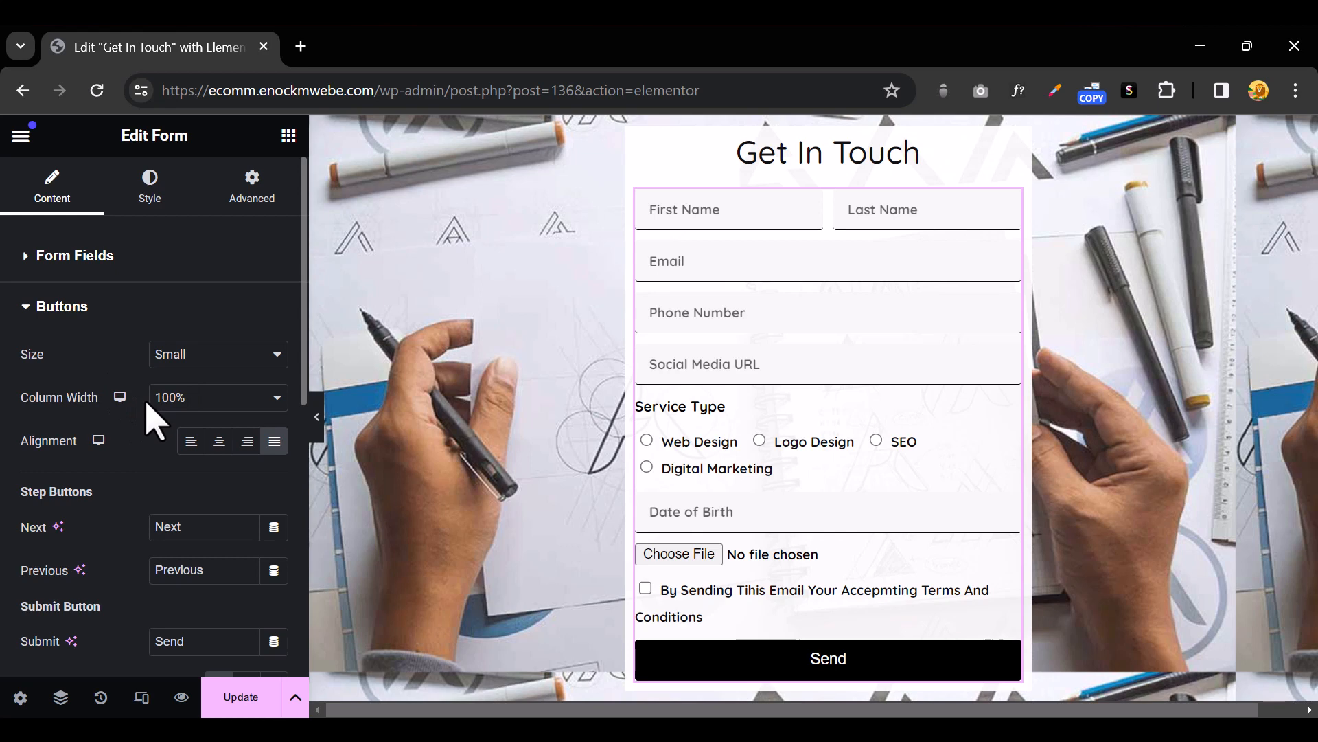
{"action": "scroll", "coordinate": [171, 456], "scroll_direction": "down", "scroll_amount": 2}
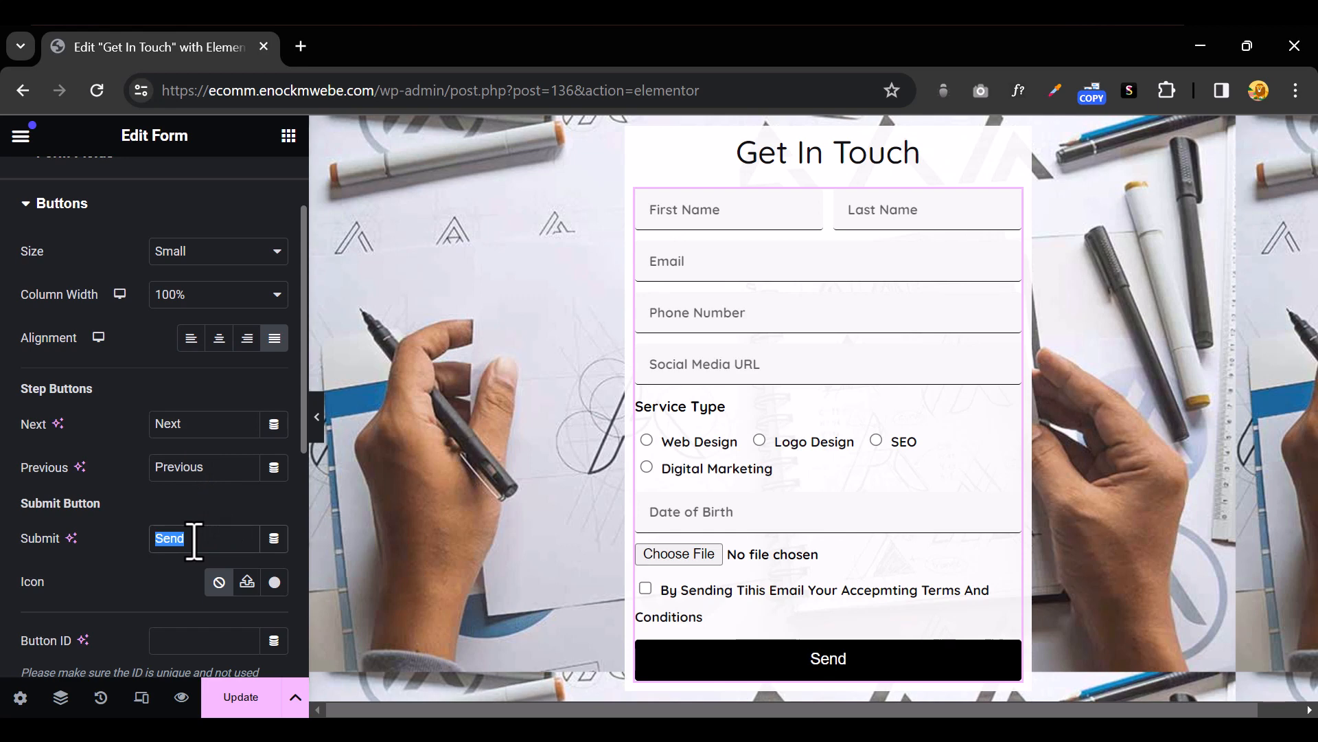
{"action": "type", "text": "ubmit"}
{"action": "scroll", "coordinate": [209, 468], "scroll_direction": "down", "scroll_amount": 2}
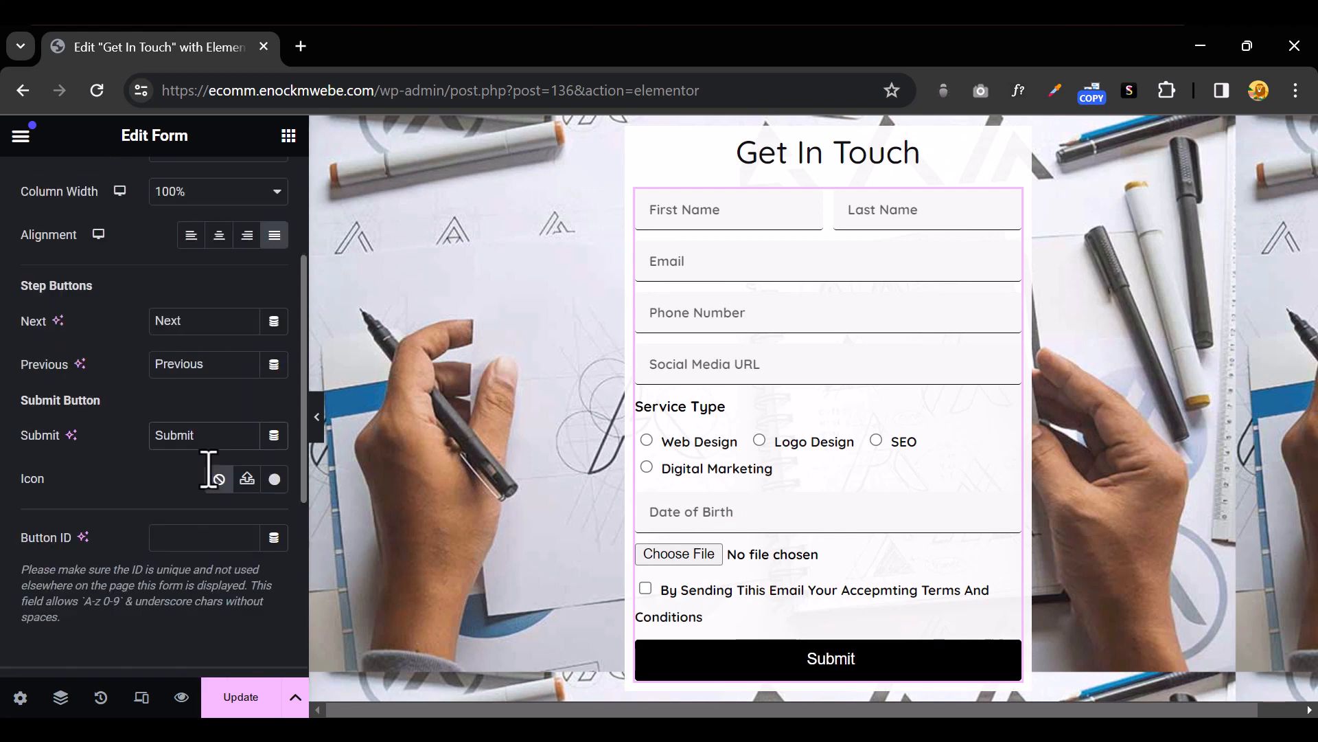
{"action": "scroll", "coordinate": [209, 469], "scroll_direction": "up", "scroll_amount": 4}
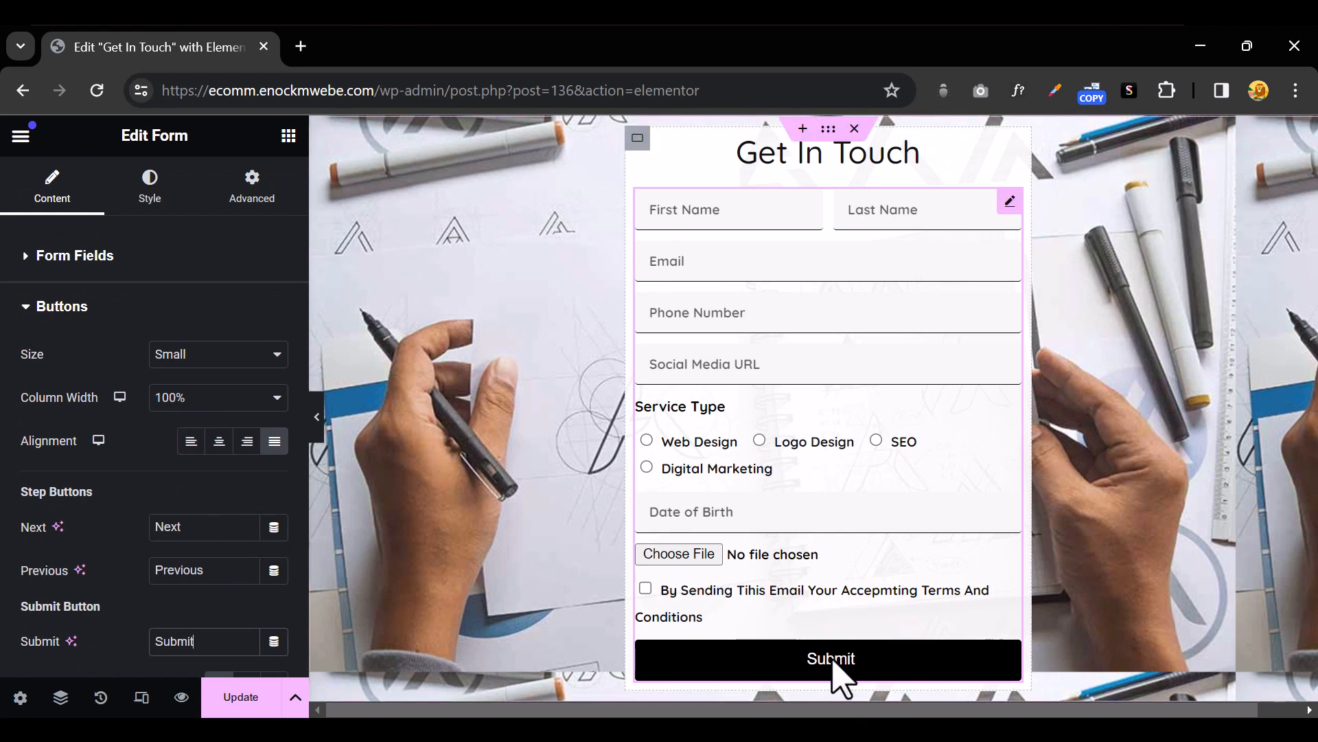
Open the Buttons style settings and review the button's hover colours
{"action": "left_click", "coordinate": [148, 192]}
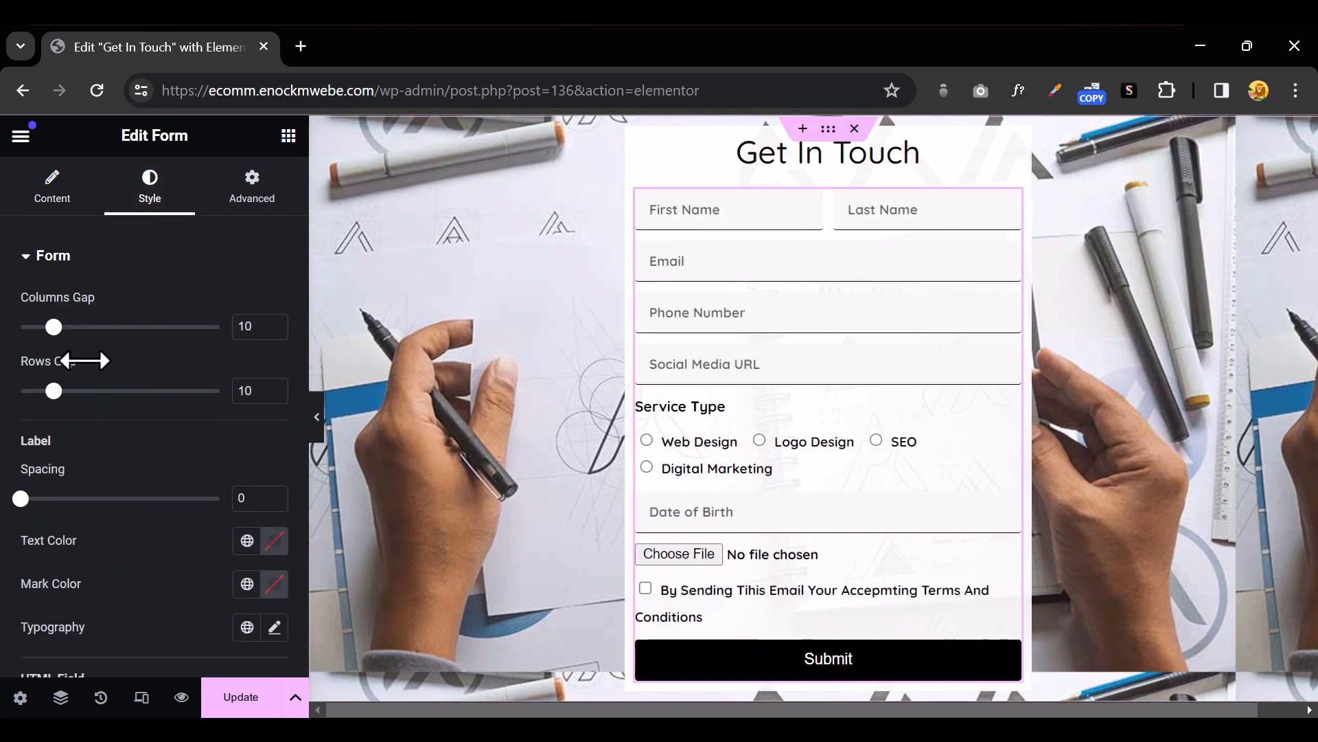
{"action": "left_click", "coordinate": [35, 264]}
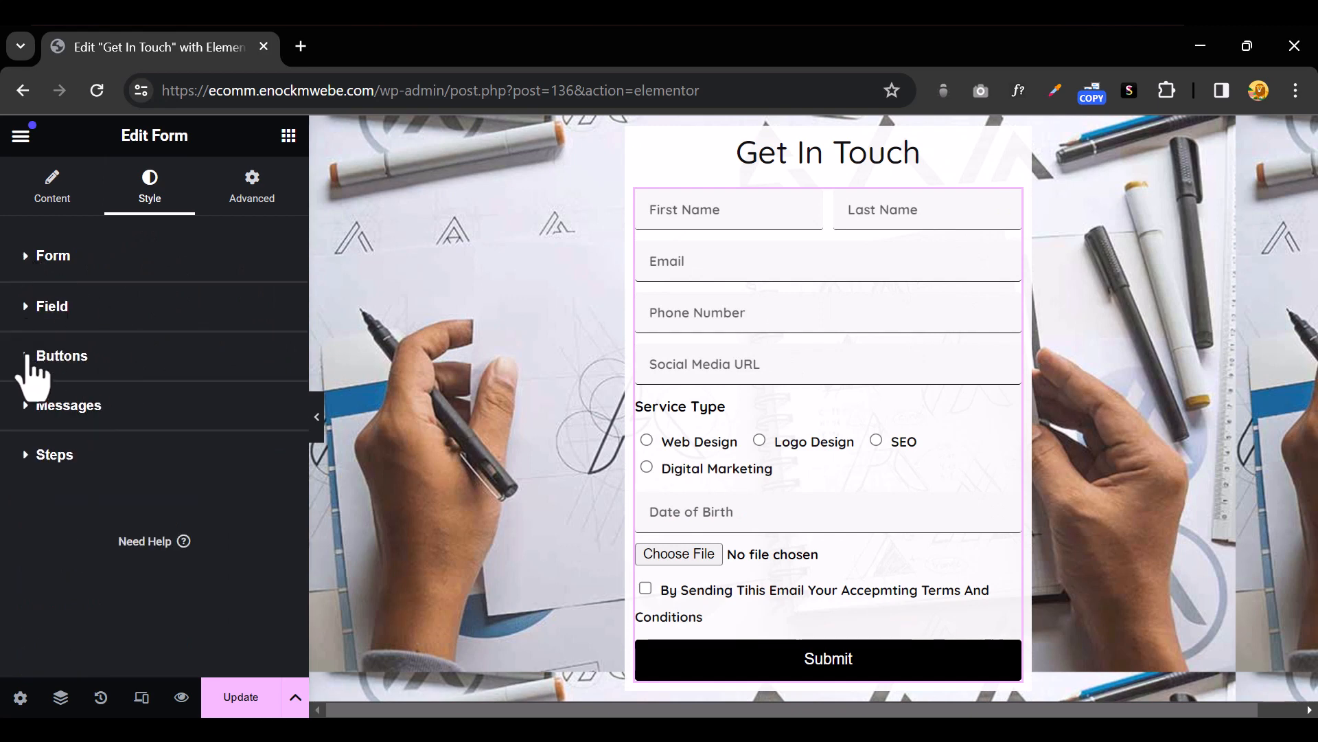
{"action": "left_click", "coordinate": [27, 356]}
{"action": "scroll", "coordinate": [268, 498], "scroll_direction": "down", "scroll_amount": 2}
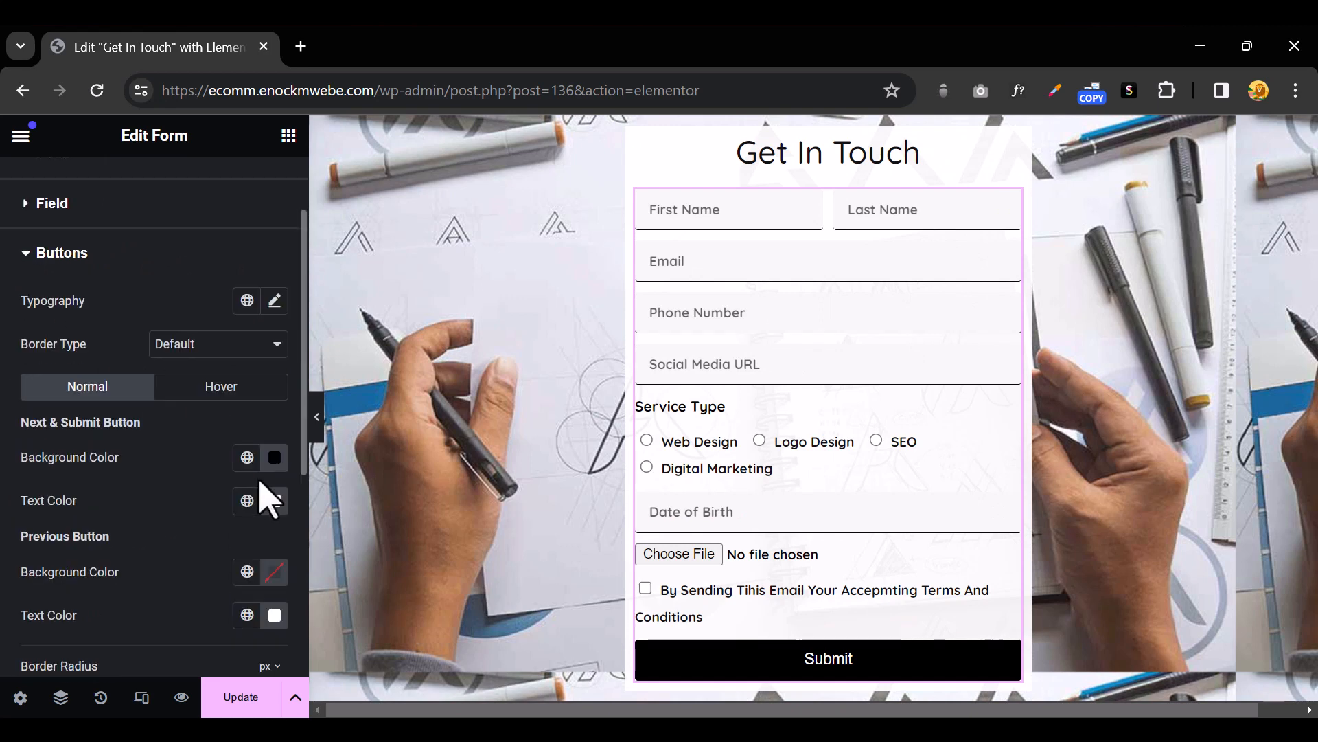
{"action": "scroll", "coordinate": [268, 497], "scroll_direction": "down", "scroll_amount": 3}
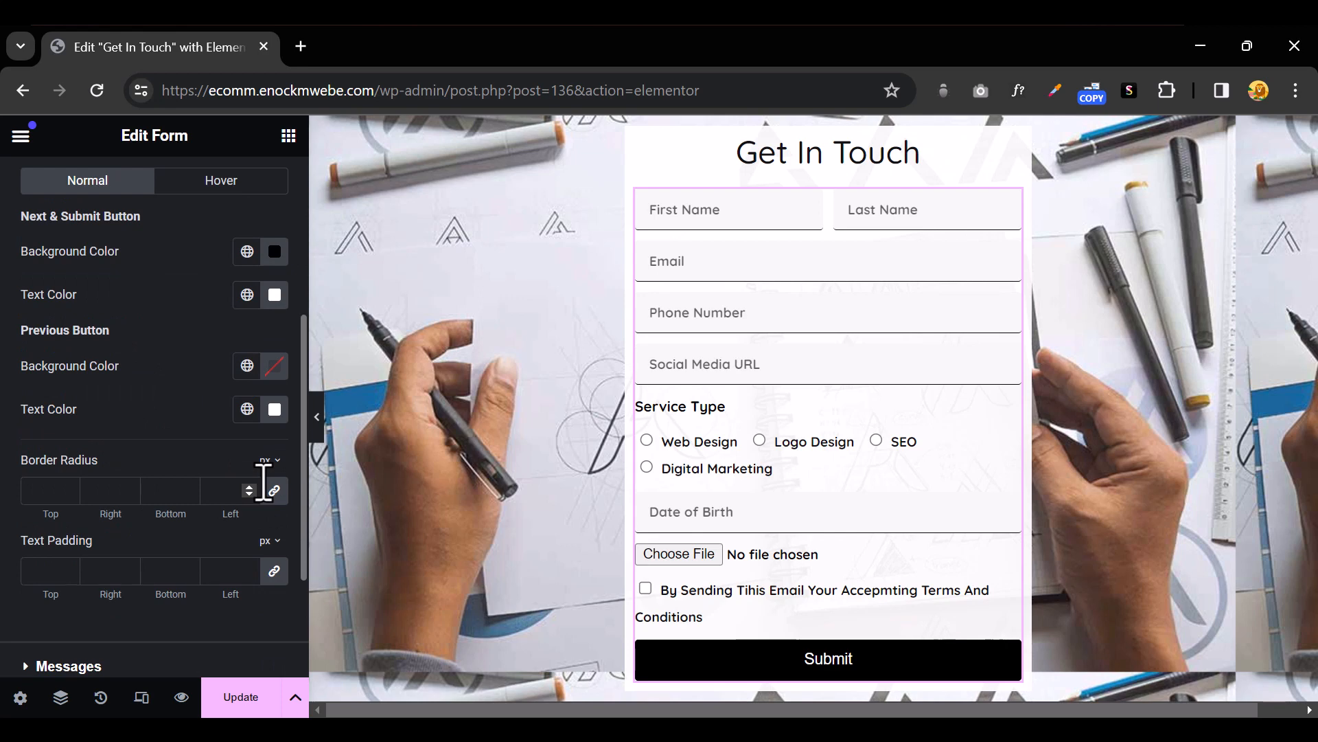
{"action": "scroll", "coordinate": [264, 483], "scroll_direction": "down", "scroll_amount": 3}
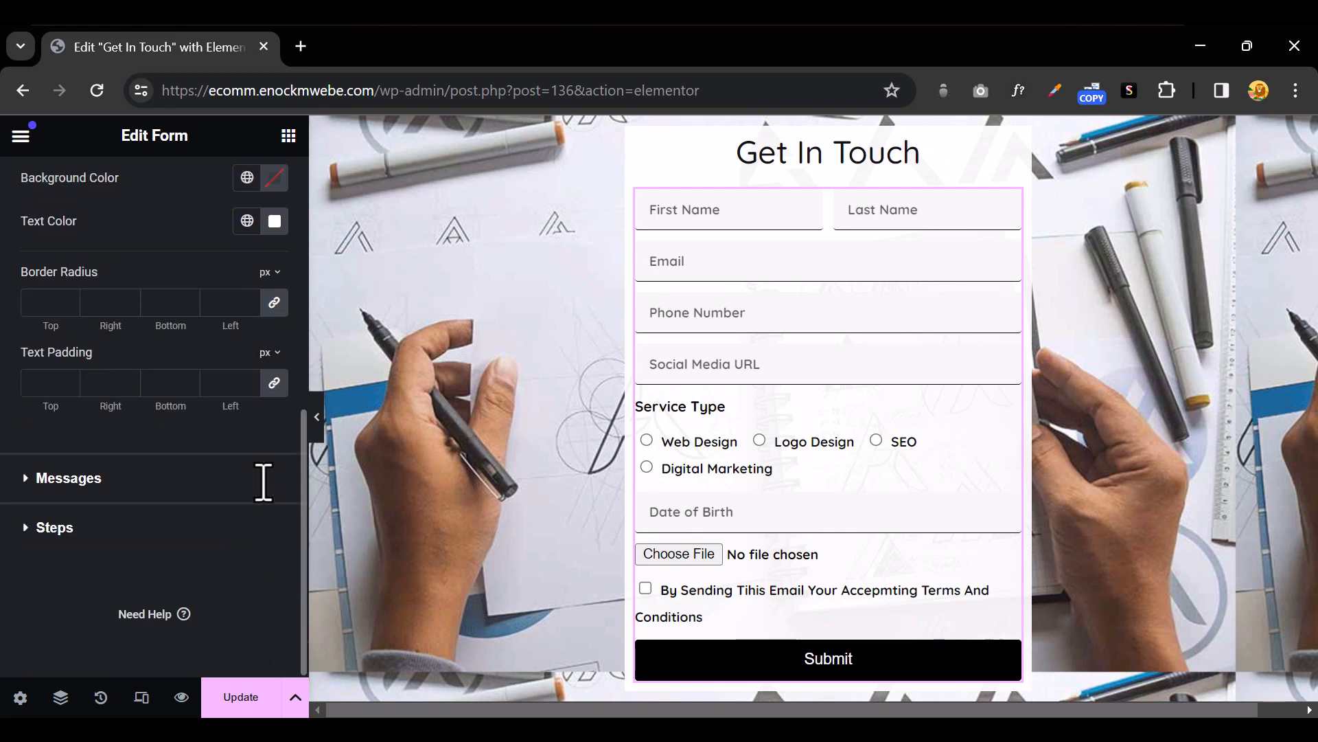
{"action": "scroll", "coordinate": [263, 483], "scroll_direction": "up", "scroll_amount": 2}
{"action": "scroll", "coordinate": [263, 498], "scroll_direction": "up", "scroll_amount": 3}
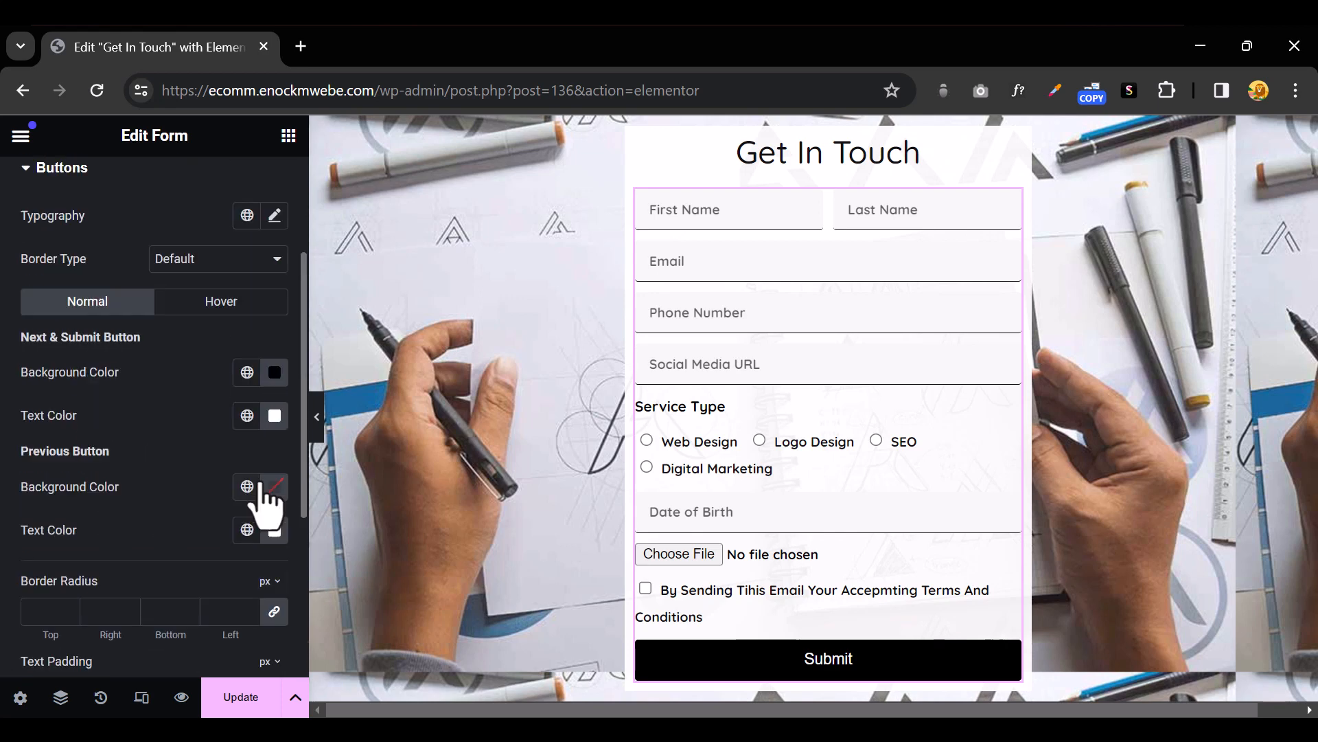
{"action": "left_click", "coordinate": [198, 306]}
{"action": "scroll", "coordinate": [123, 320], "scroll_direction": "up", "scroll_amount": 3}
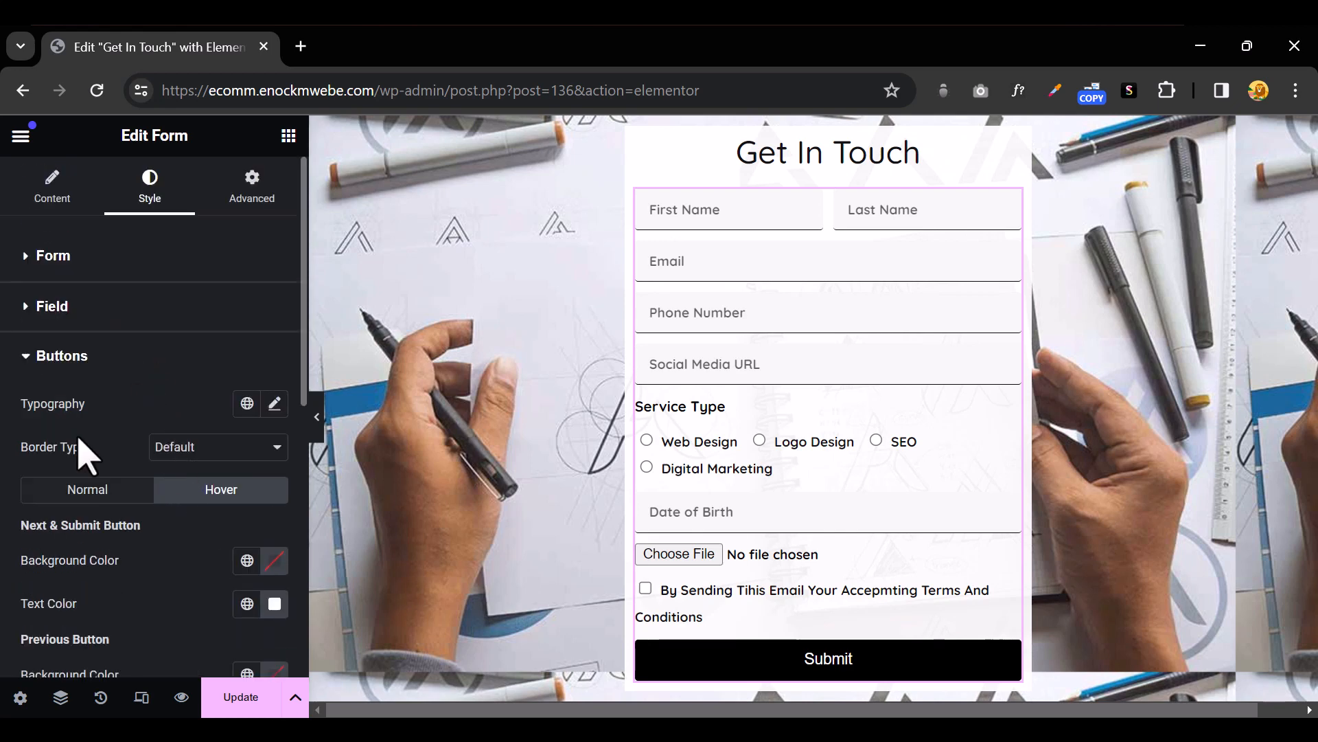
Set the button typography to Quicksand with weight 700 (Bold)
{"action": "left_click", "coordinate": [275, 403]}
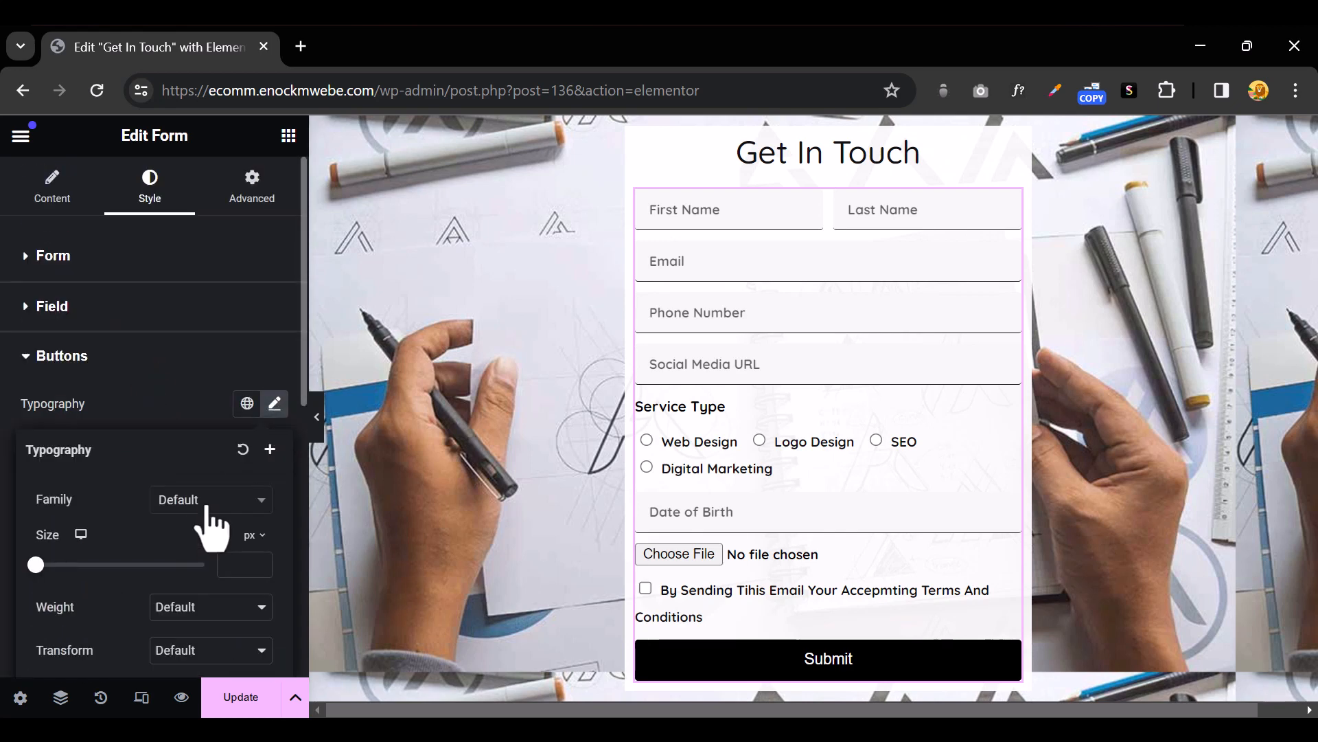
{"action": "left_click", "coordinate": [206, 504]}
{"action": "type", "text": "quick"}
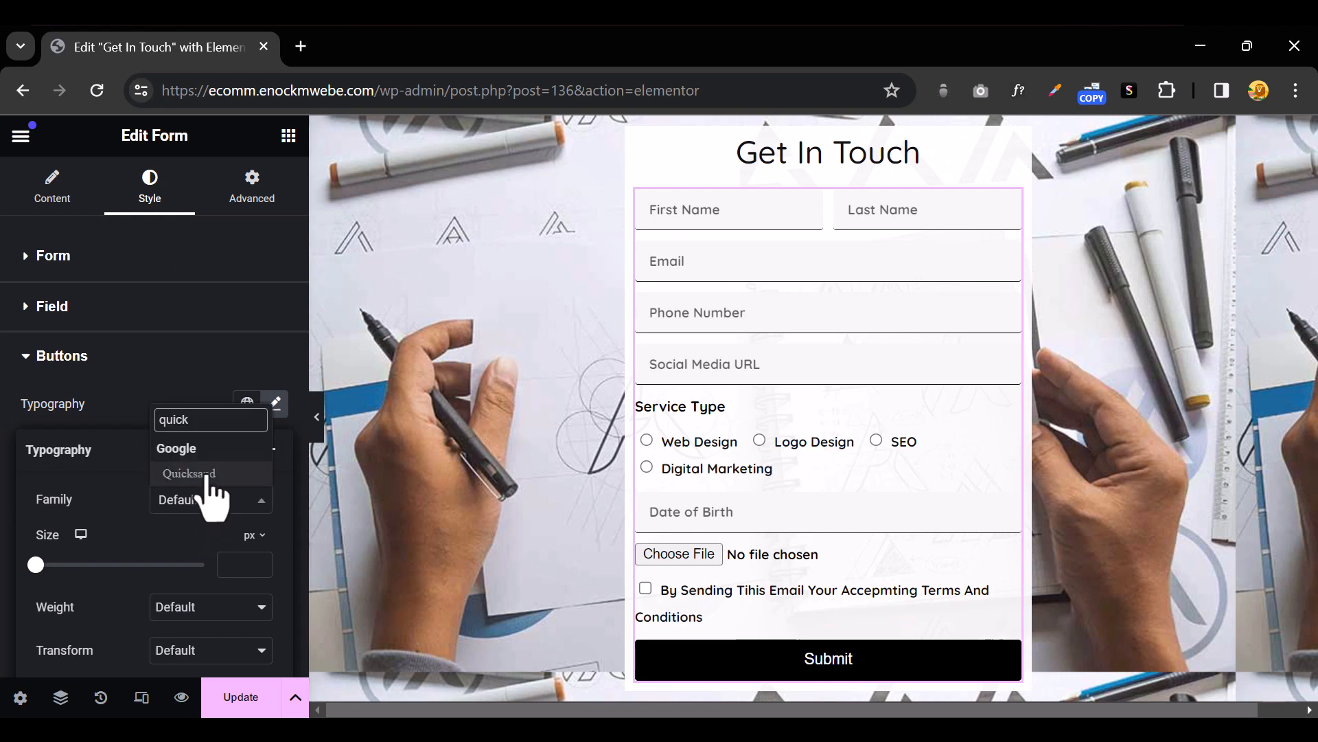
{"action": "left_click", "coordinate": [206, 473]}
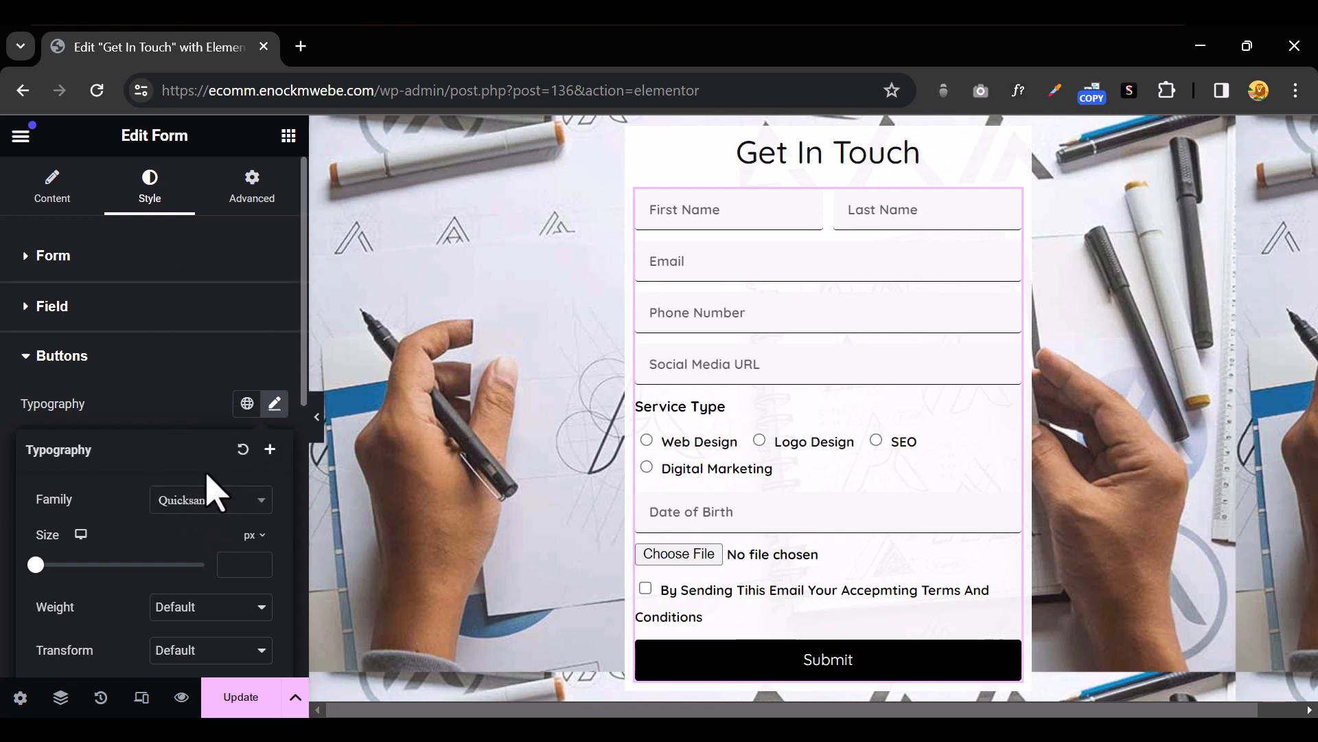
{"action": "left_click", "coordinate": [258, 506]}
{"action": "left_click", "coordinate": [221, 599]}
{"action": "scroll", "coordinate": [230, 590], "scroll_direction": "down", "scroll_amount": 5}
{"action": "left_click", "coordinate": [209, 303]}
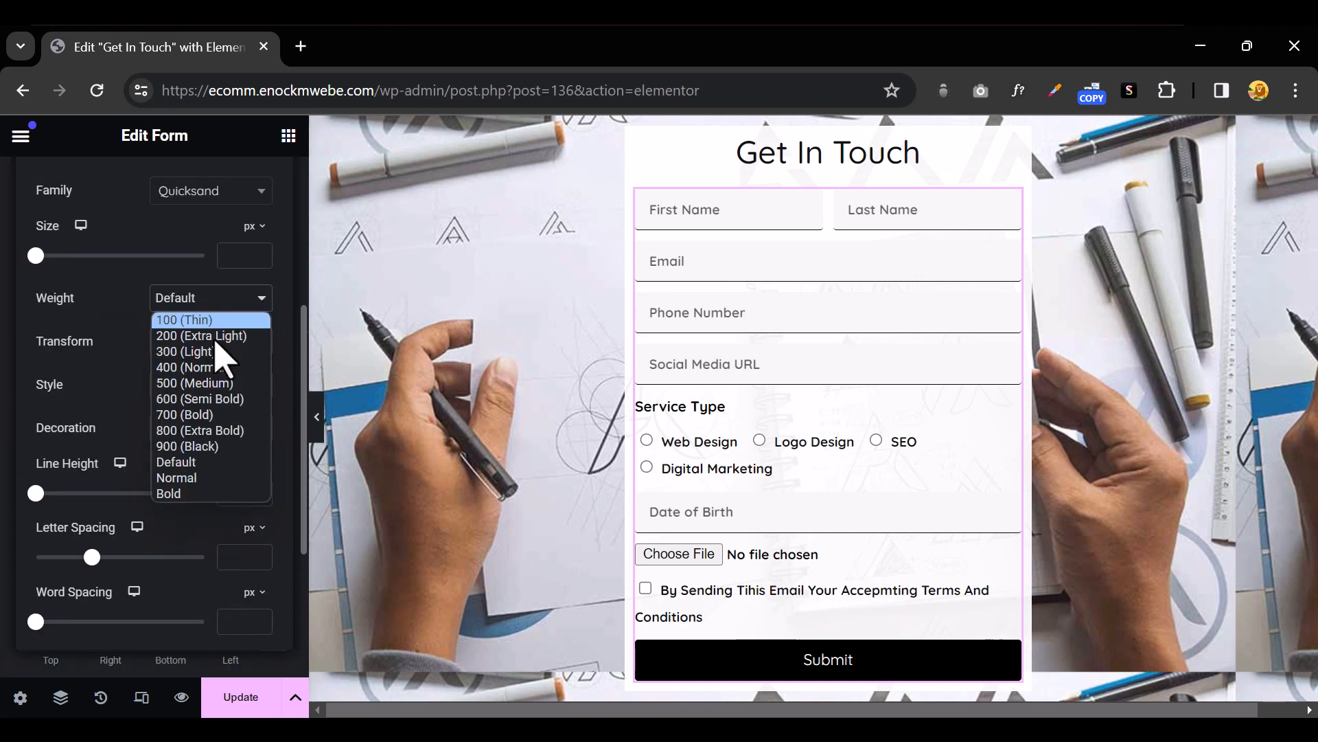
{"action": "left_click", "coordinate": [218, 416]}
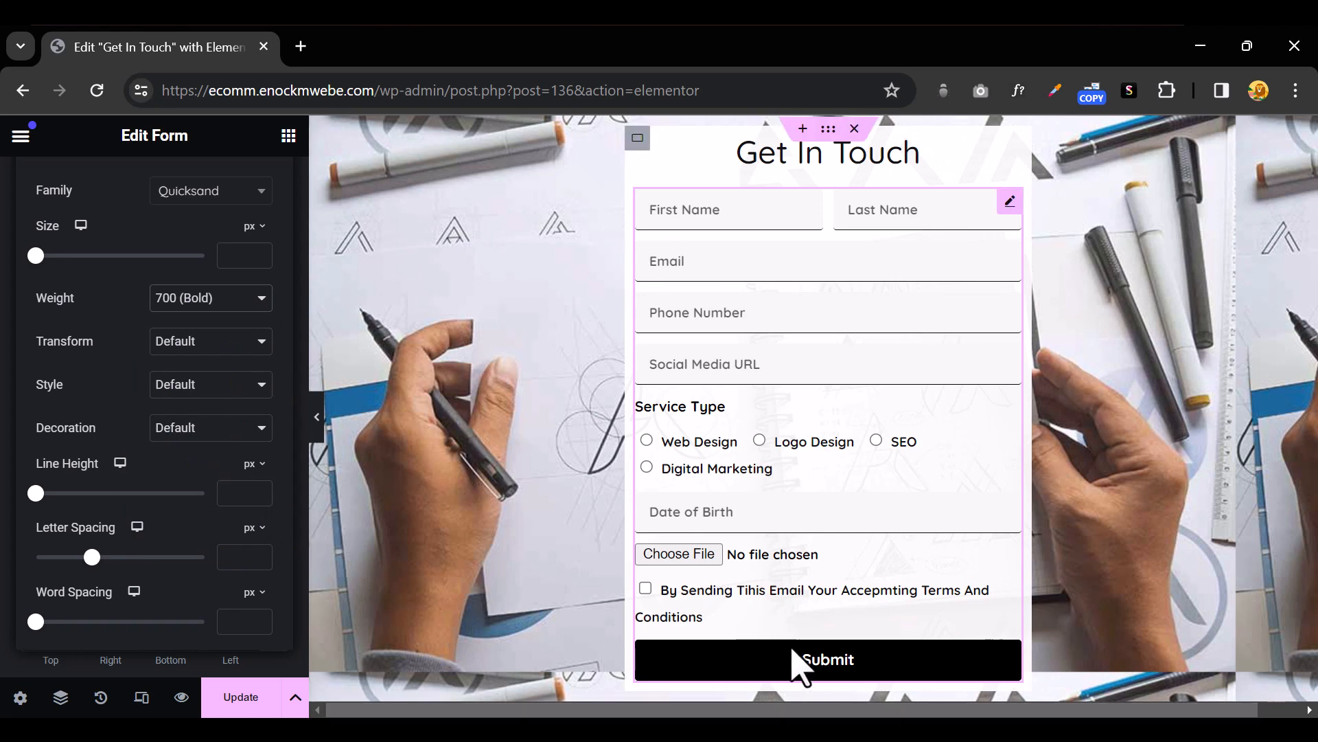
{"action": "scroll", "coordinate": [154, 414], "scroll_direction": "up", "scroll_amount": 5}
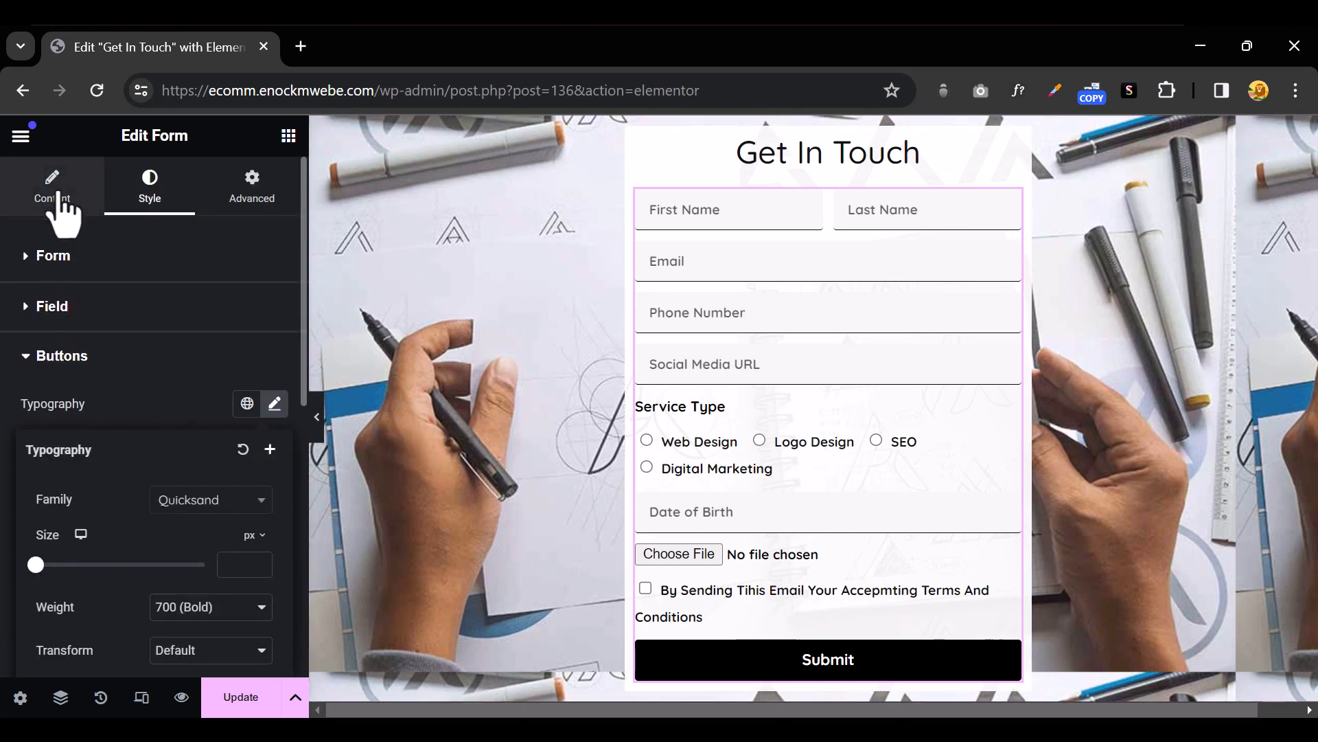
Replace the form name New Form with 'Get In Touch Form'
{"action": "left_click", "coordinate": [233, 692]}
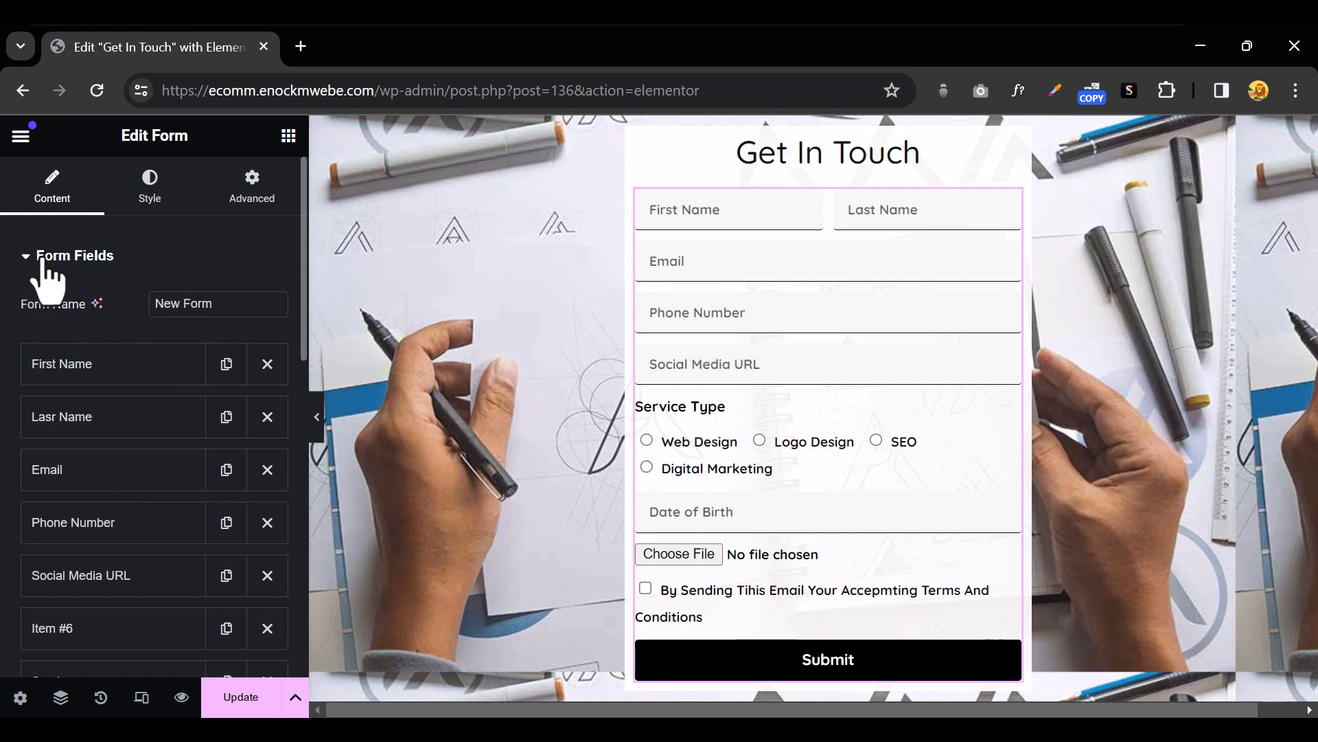
{"action": "triple_click", "coordinate": [198, 303]}
{"action": "type", "text": "Get"}
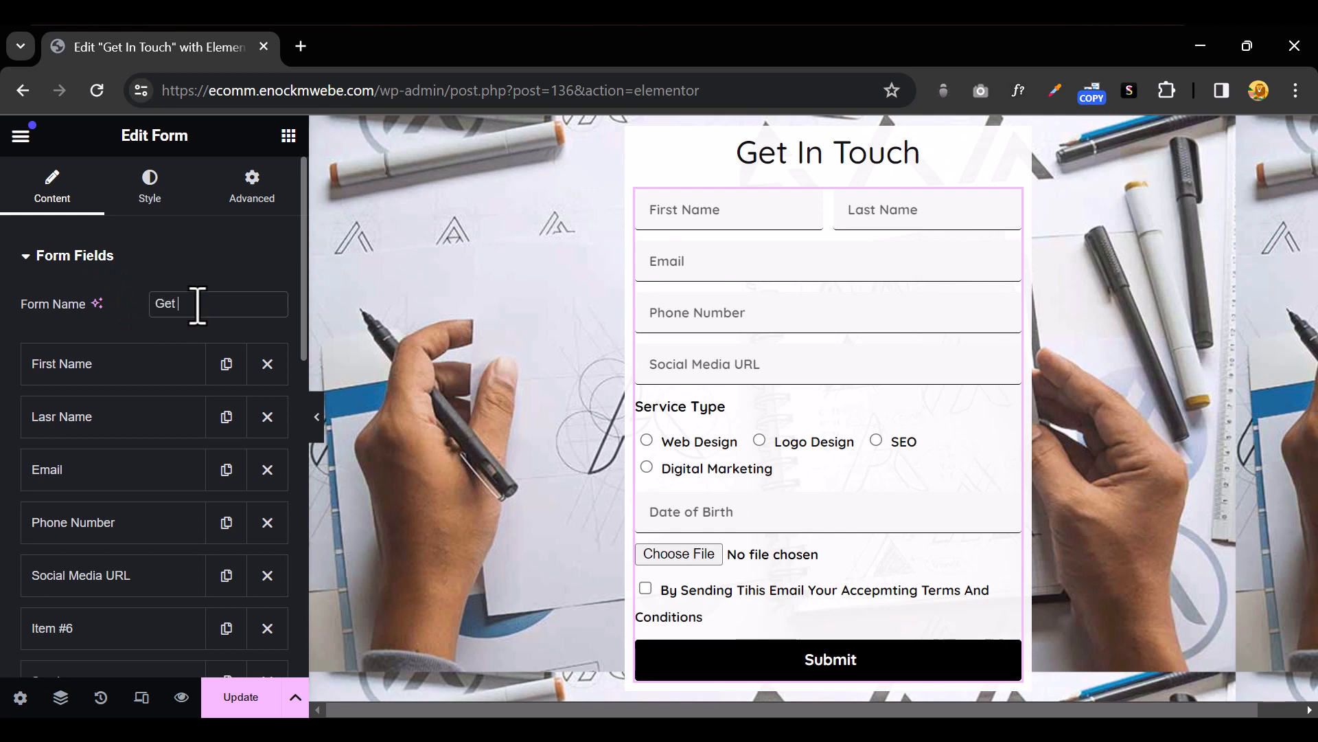
{"action": "type", "text": " In Touch Form"}
{"action": "scroll", "coordinate": [165, 481], "scroll_direction": "down", "scroll_amount": 3}
{"action": "scroll", "coordinate": [164, 481], "scroll_direction": "down", "scroll_amount": 6}
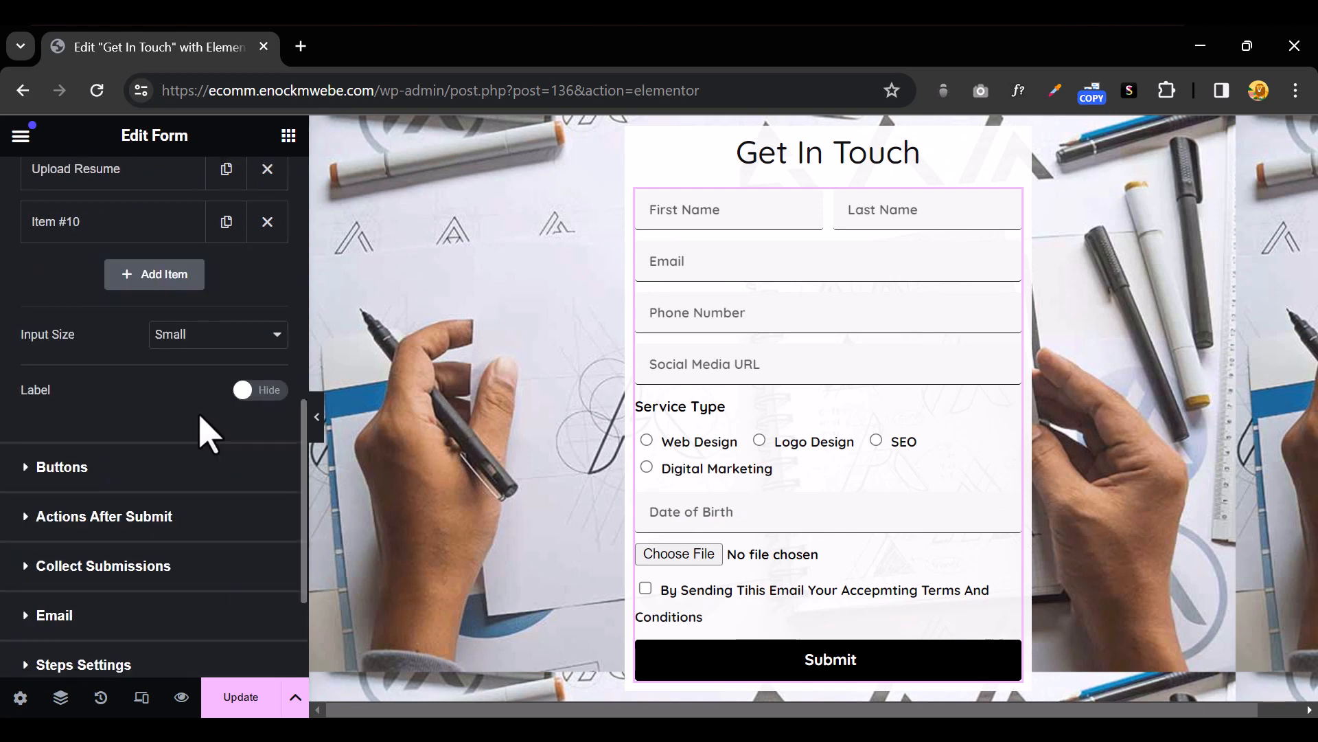
Insert the Arrow right icon from the Icon Library onto the Submit button
{"action": "left_click", "coordinate": [23, 480]}
{"action": "scroll", "coordinate": [124, 460], "scroll_direction": "down", "scroll_amount": 3}
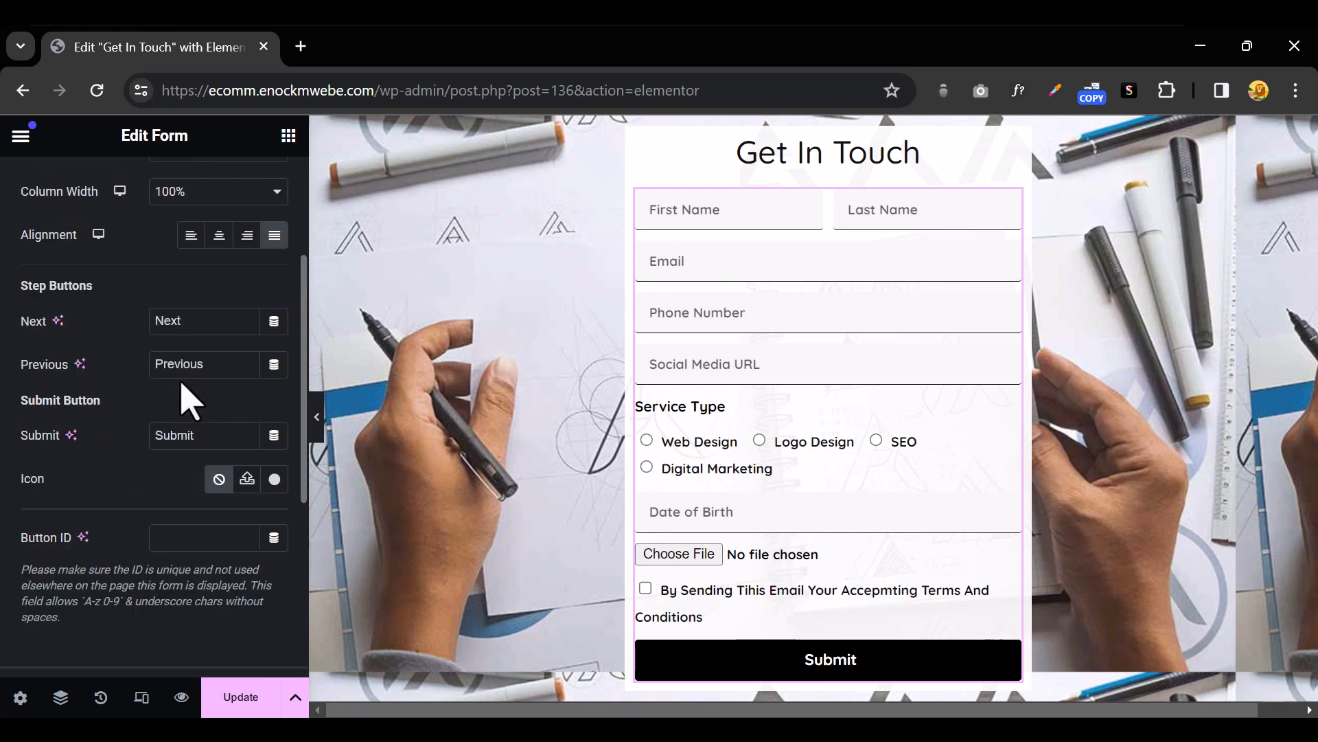
{"action": "left_click", "coordinate": [275, 479]}
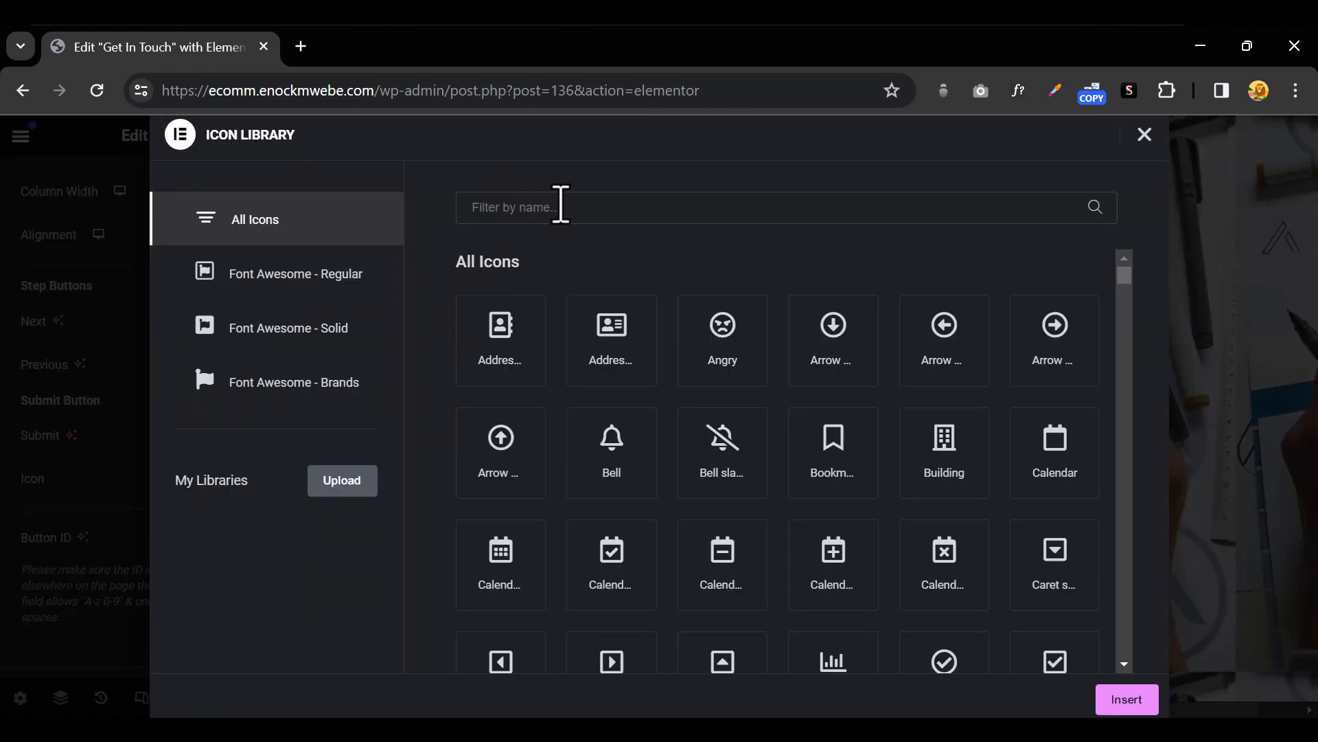
{"action": "left_click", "coordinate": [561, 206]}
{"action": "type", "text": "arrow"}
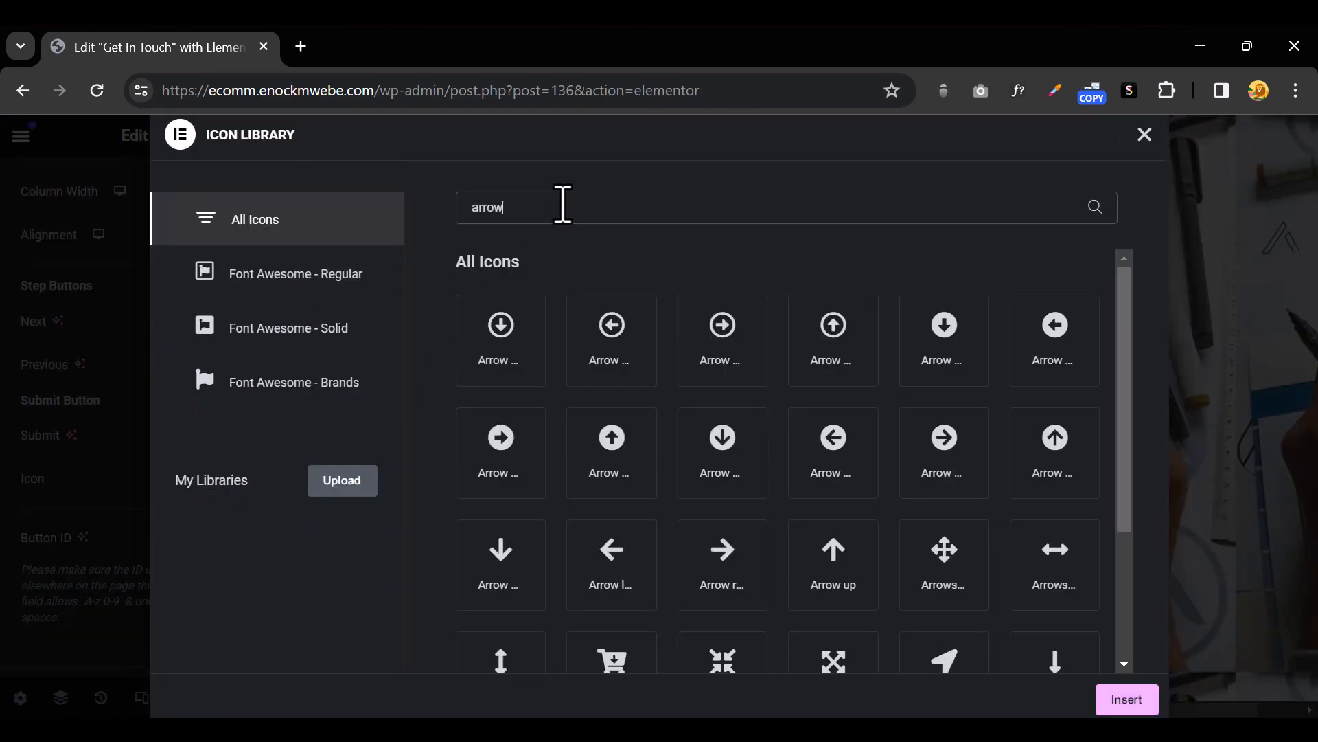
{"action": "left_click", "coordinate": [734, 560]}
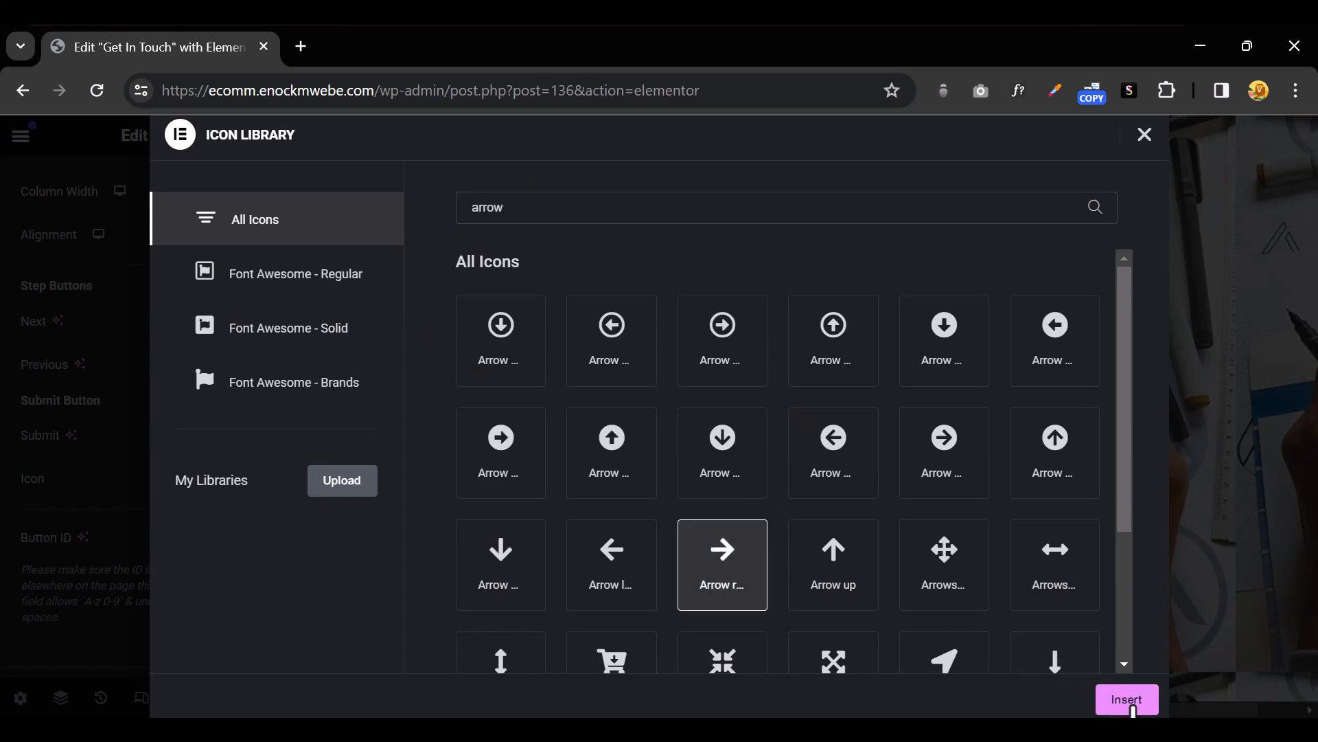
{"action": "left_click", "coordinate": [1127, 699]}
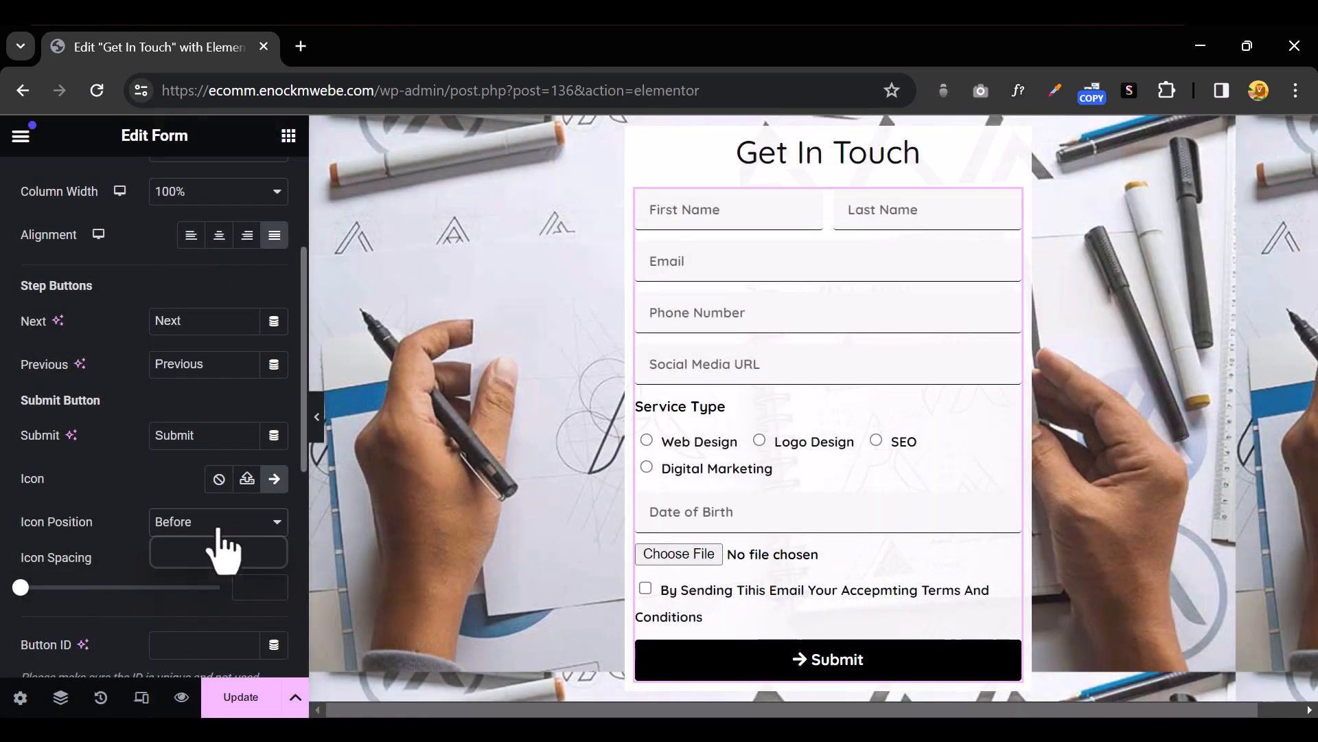
Place the submit icon After the text with Icon Spacing 10
{"action": "left_click", "coordinate": [225, 563]}
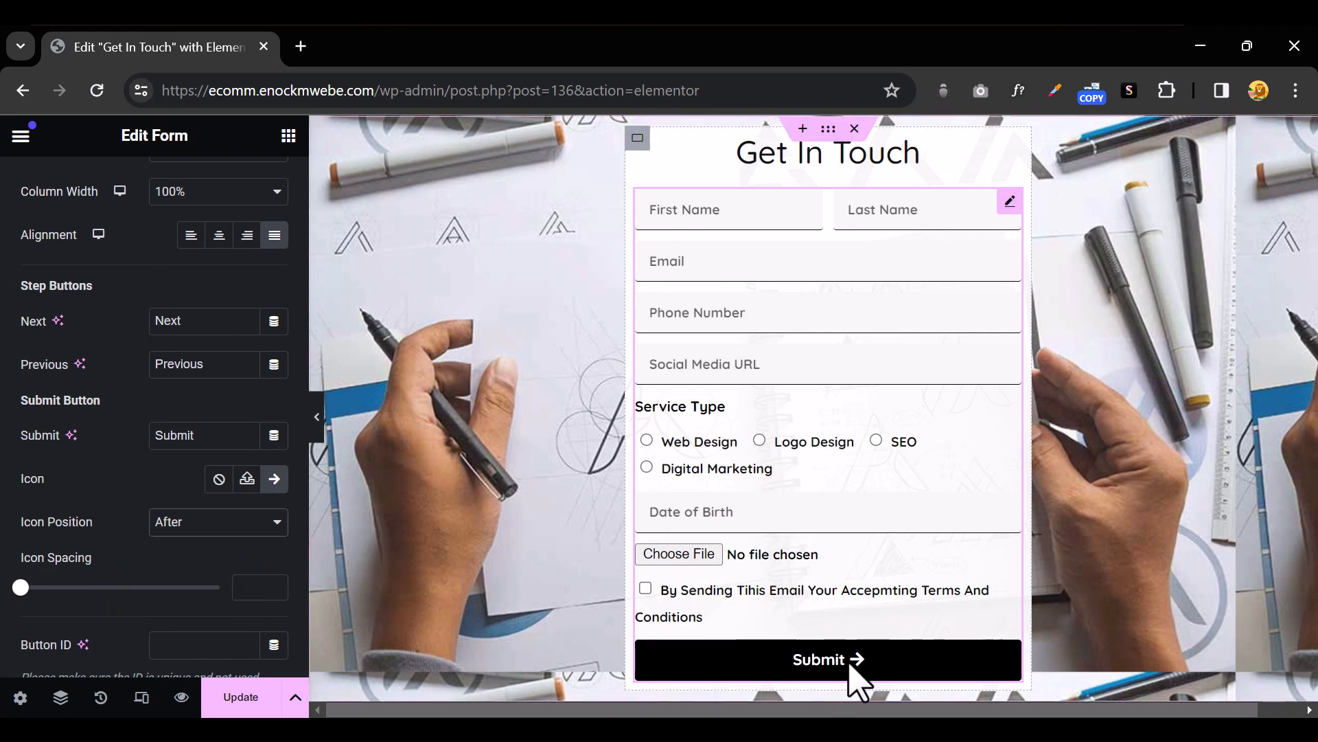
{"action": "scroll", "coordinate": [137, 604], "scroll_direction": "down", "scroll_amount": 2}
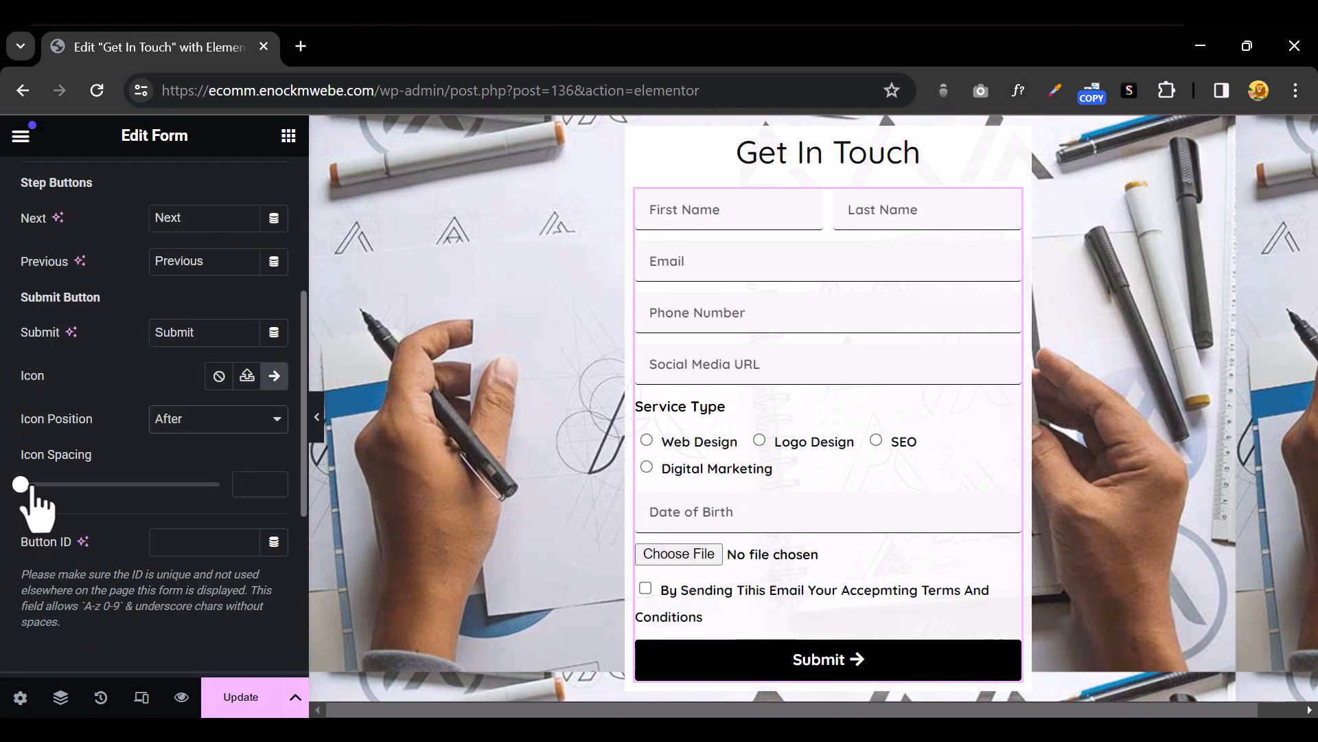
{"action": "left_click_drag", "start_coordinate": [31, 483], "coordinate": [61, 484]}
{"action": "scroll", "coordinate": [74, 489], "scroll_direction": "up", "scroll_amount": 2}
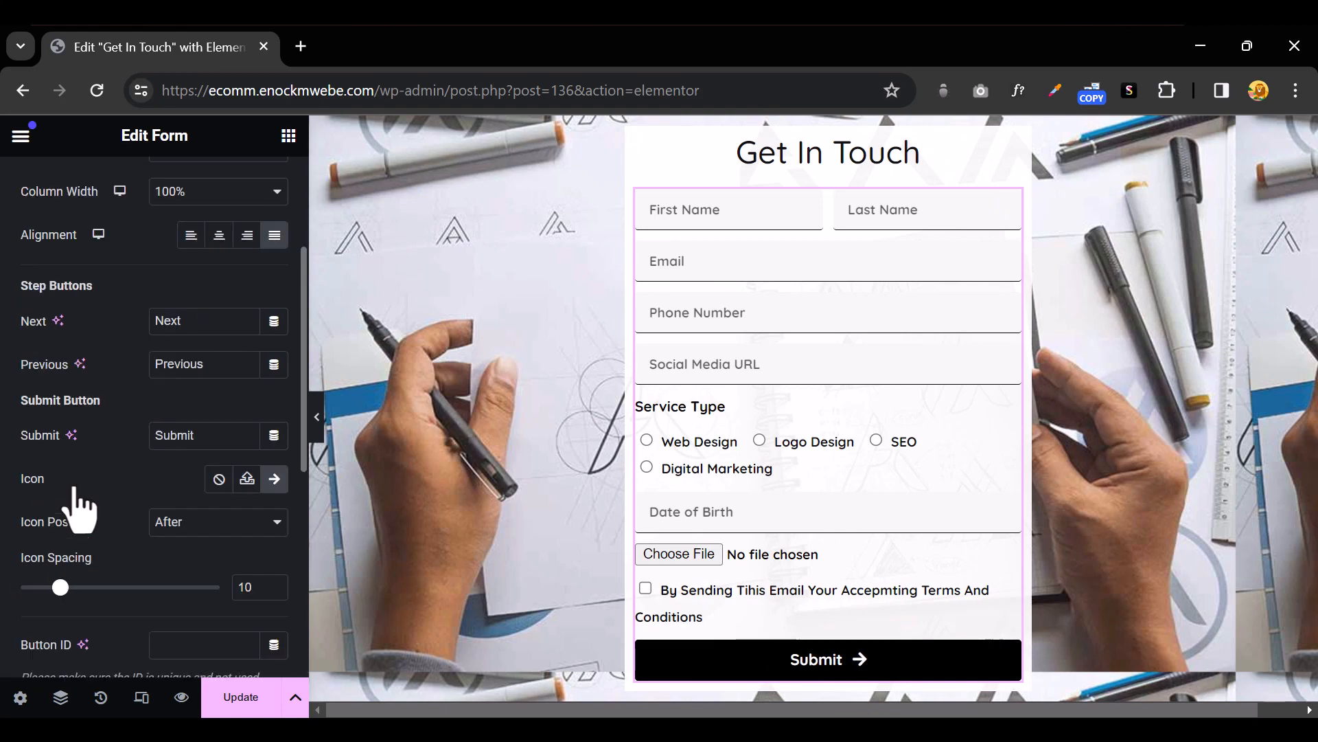
{"action": "scroll", "coordinate": [75, 501], "scroll_direction": "down", "scroll_amount": 5}
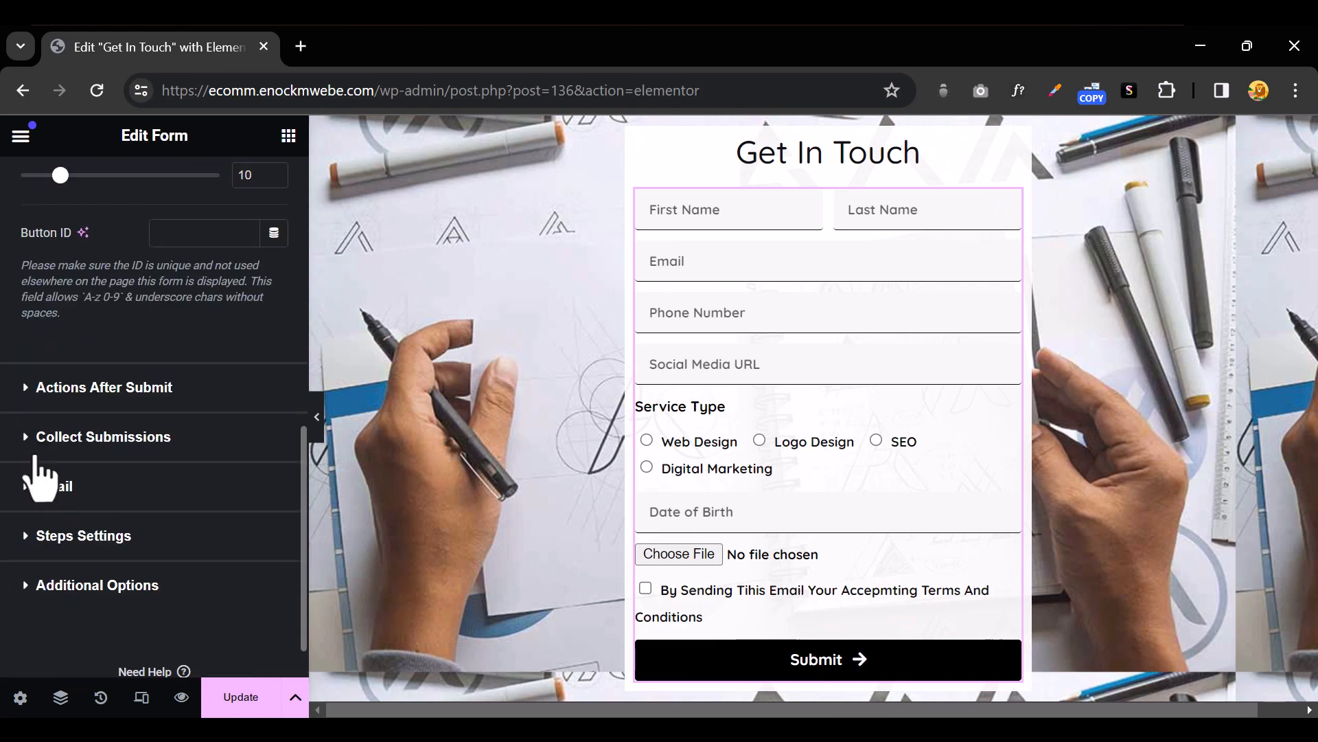
Add Email 2 to the Actions After Submit alongside Collect Submissions and Email
{"action": "left_click", "coordinate": [26, 401]}
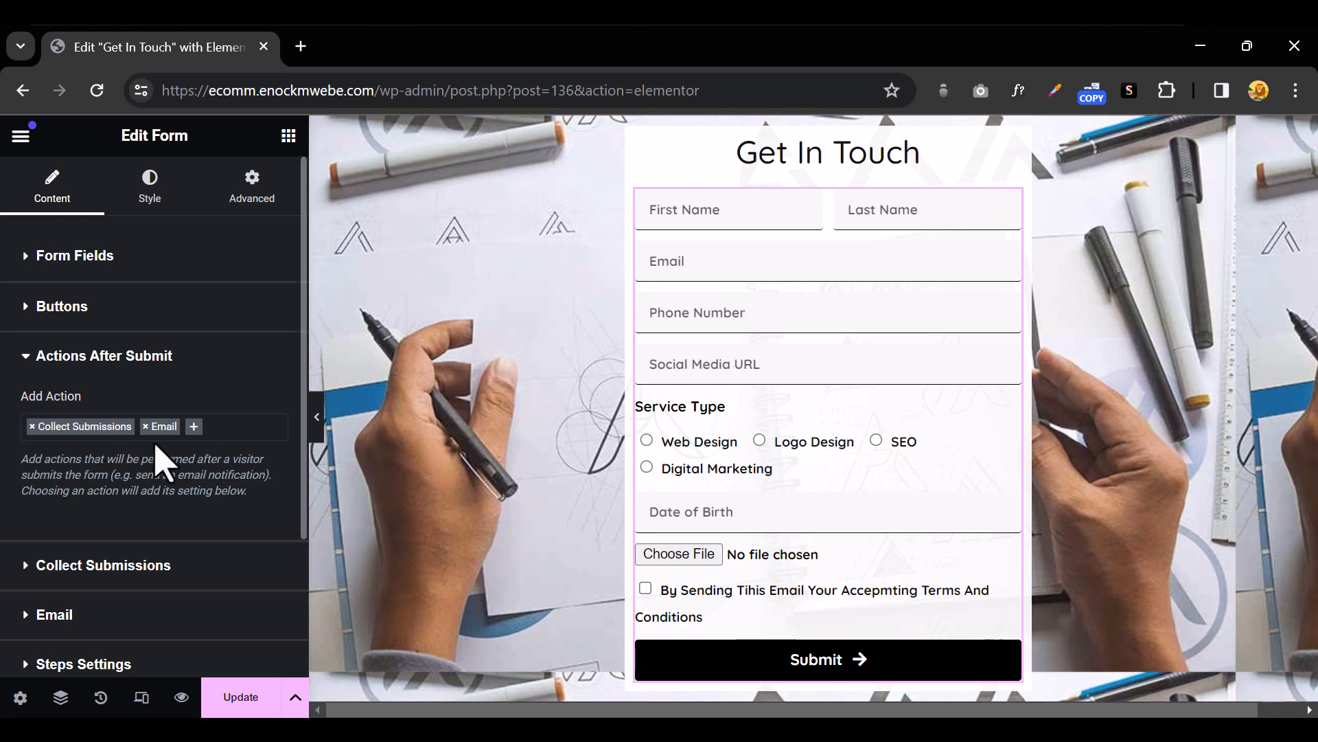
{"action": "left_click", "coordinate": [194, 428]}
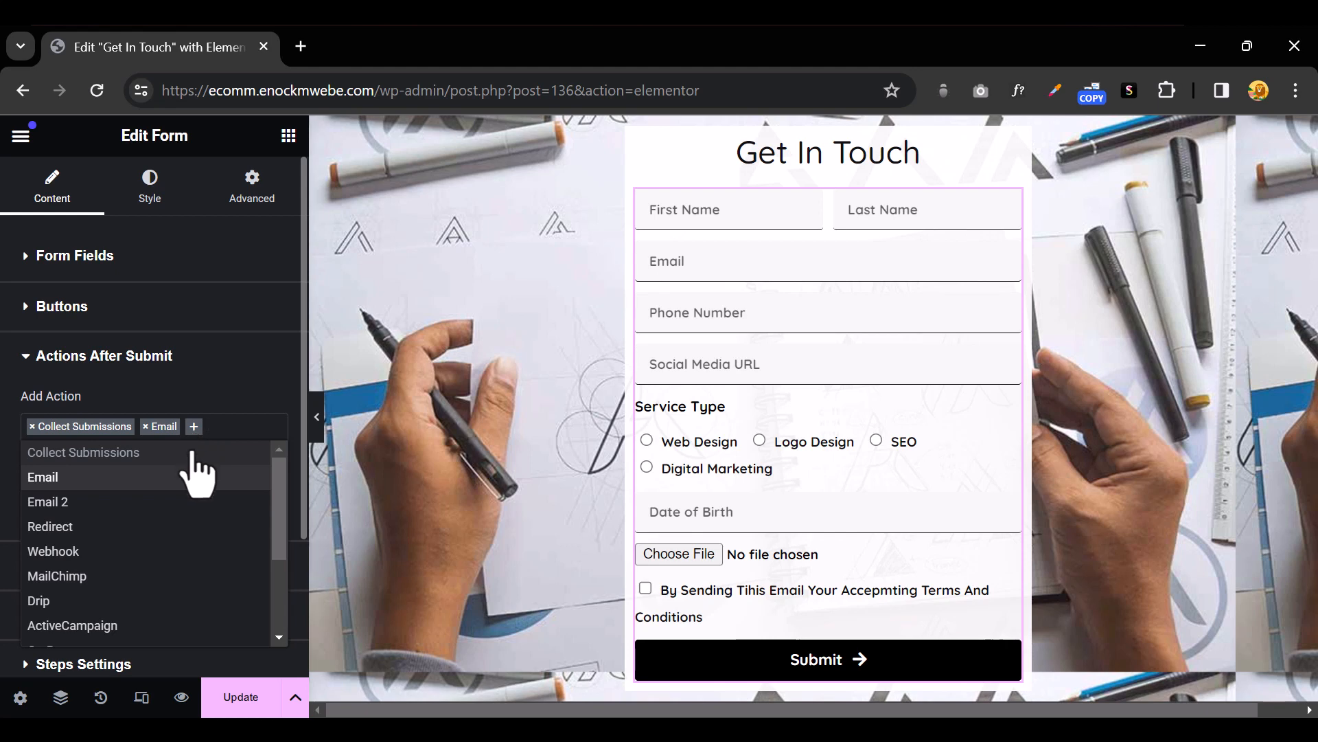
{"action": "left_click", "coordinate": [159, 504]}
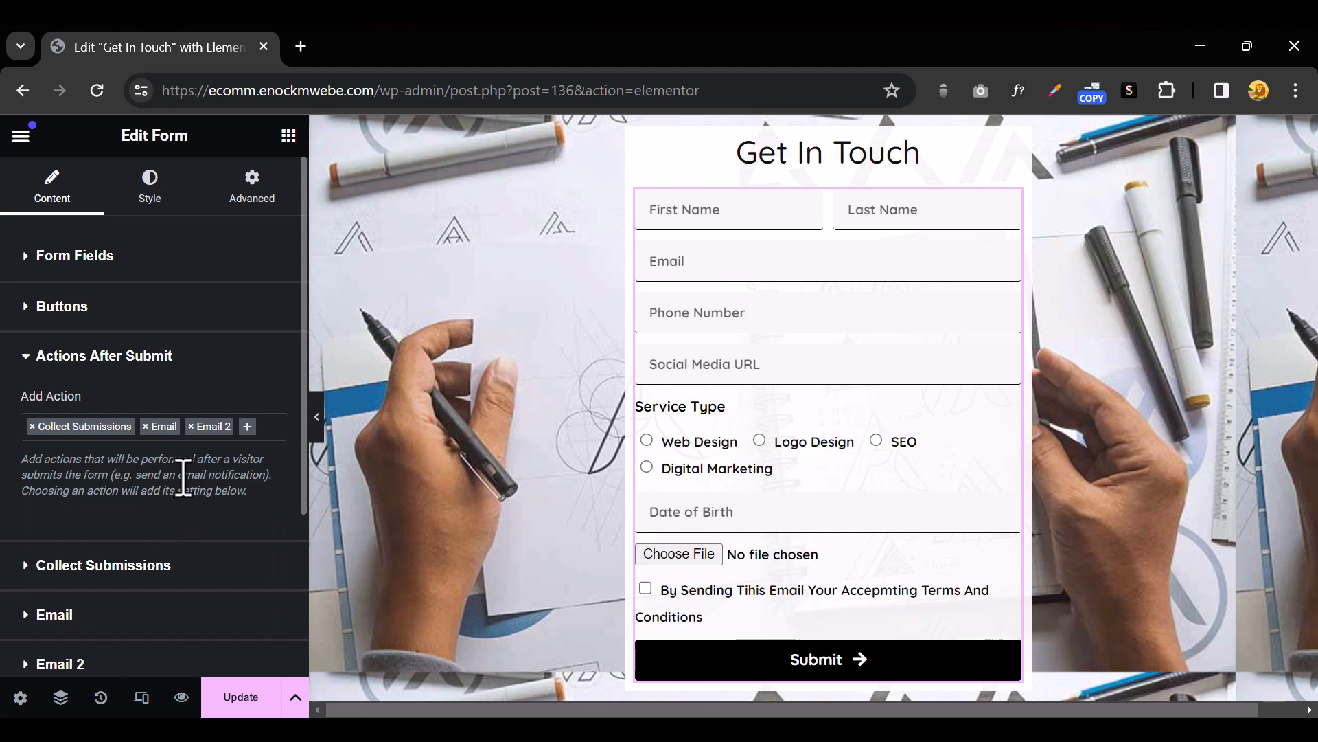
{"action": "scroll", "coordinate": [147, 581], "scroll_direction": "down", "scroll_amount": 2}
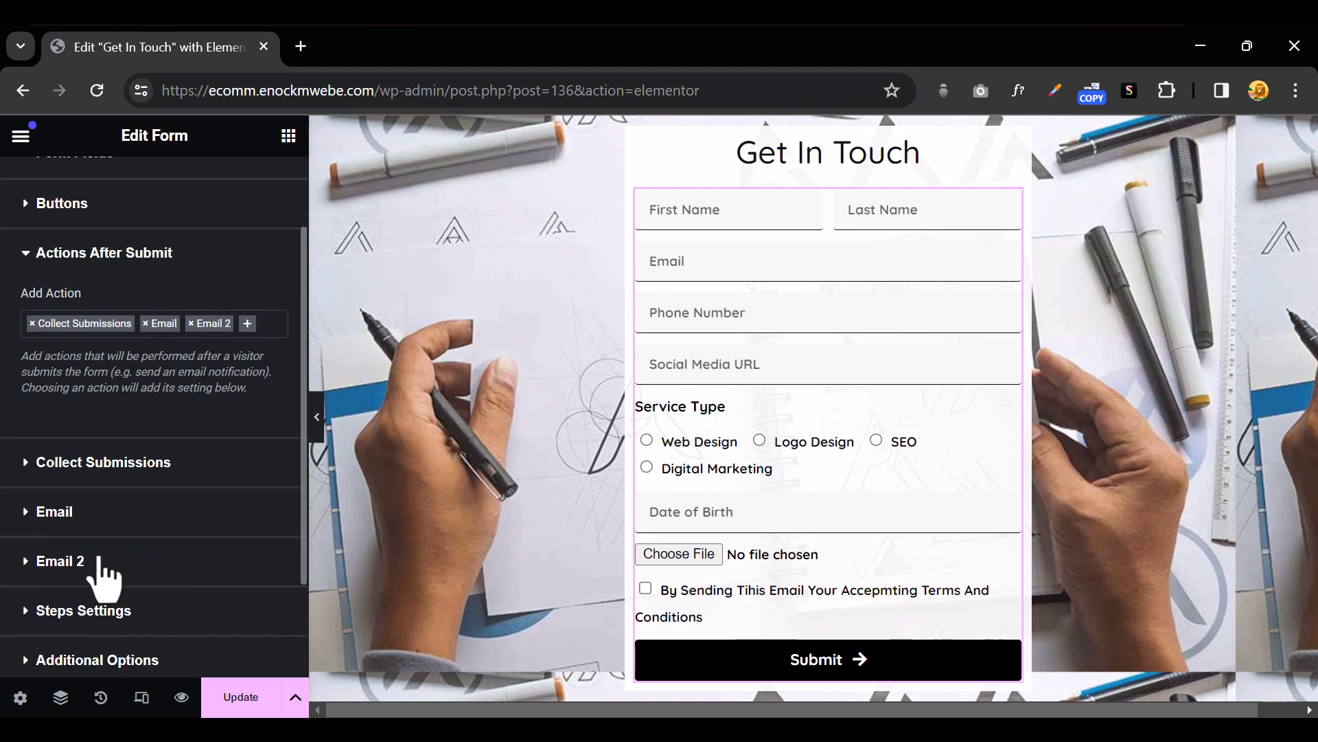
Expand the Email 2 settings and select the name part of the To address
{"action": "left_click", "coordinate": [37, 560]}
{"action": "scroll", "coordinate": [146, 584], "scroll_direction": "down", "scroll_amount": 3}
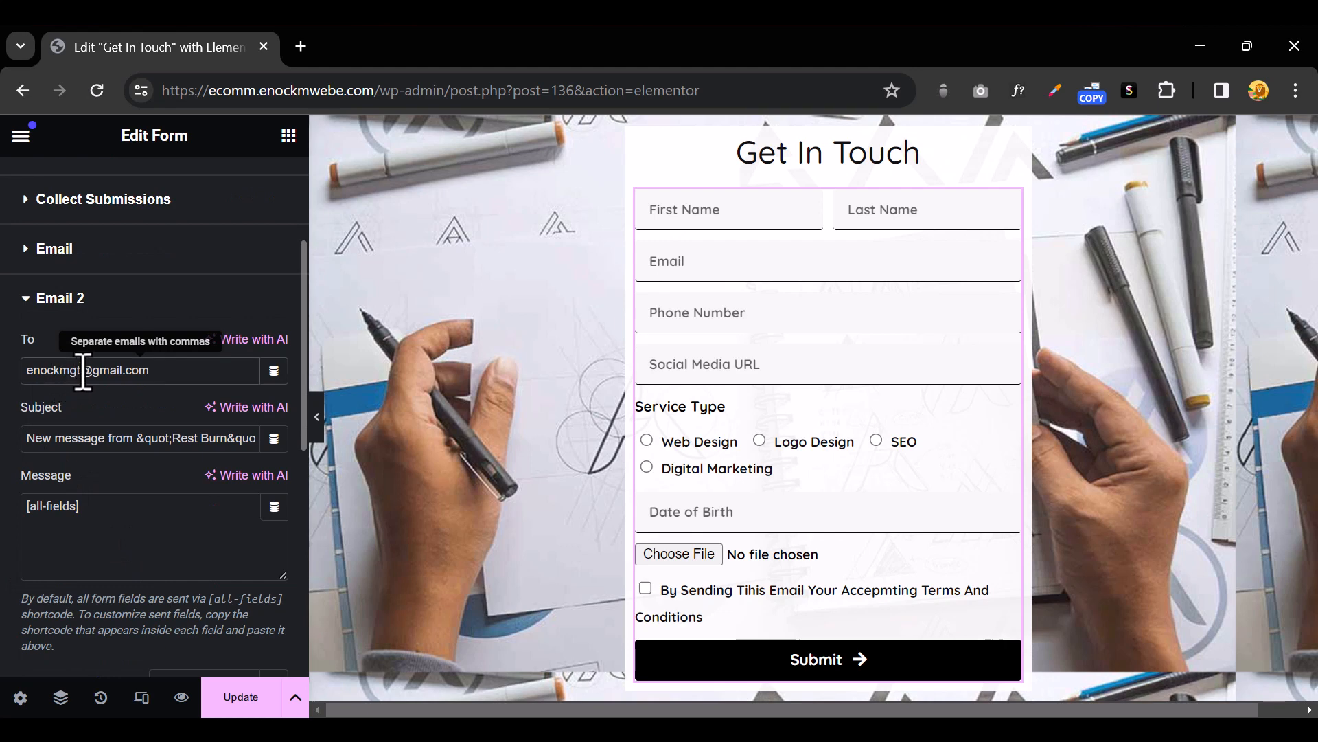
{"action": "left_click_drag", "start_coordinate": [81, 374], "coordinate": [7, 392]}
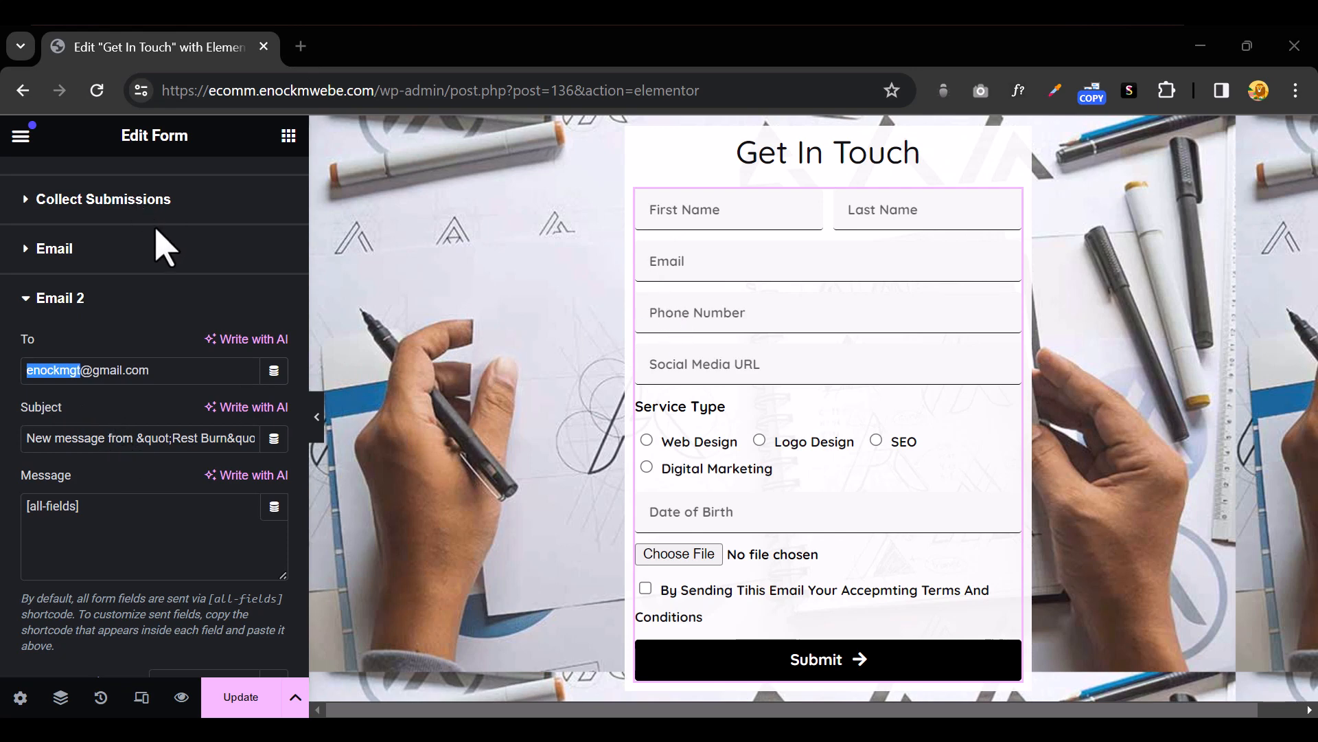
{"action": "scroll", "coordinate": [80, 369], "scroll_direction": "up", "scroll_amount": 3}
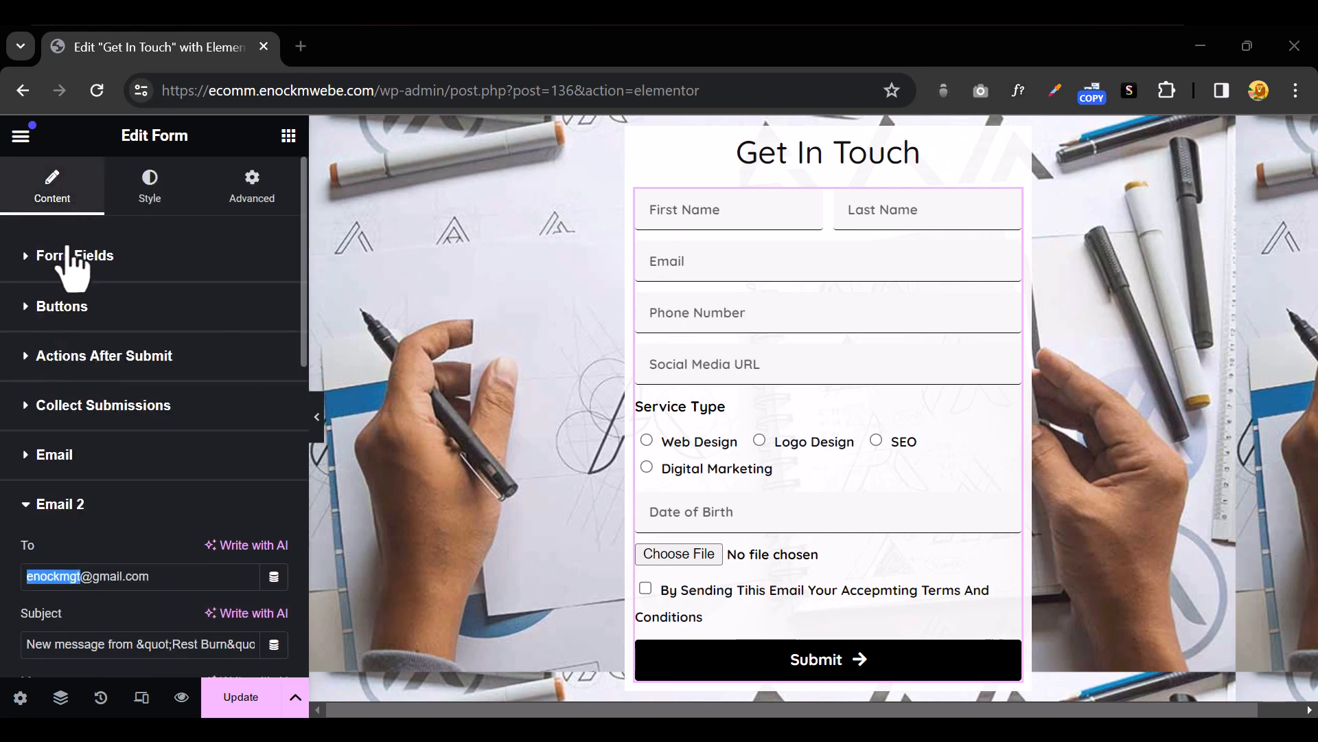
Copy the Email field's shortcode [field id="email"] from its Advanced settings
{"action": "left_click", "coordinate": [29, 265]}
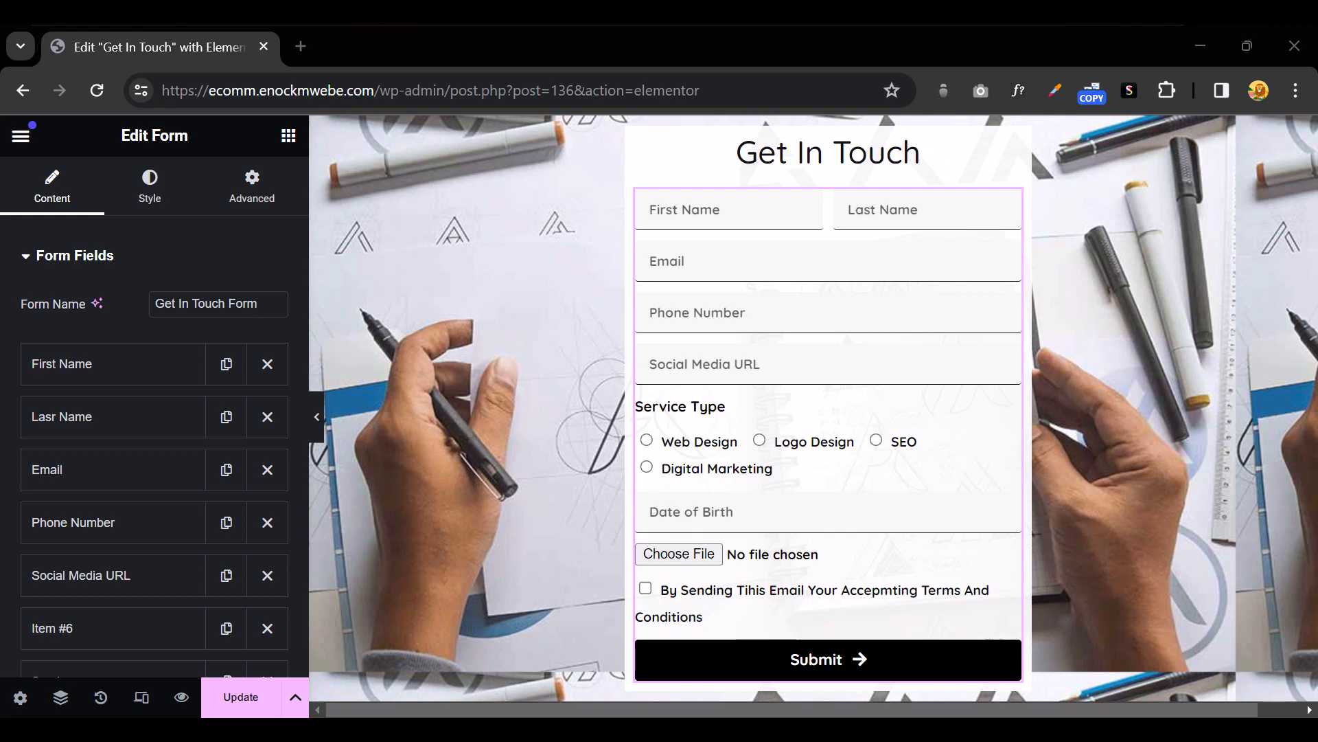
{"action": "left_click", "coordinate": [165, 473]}
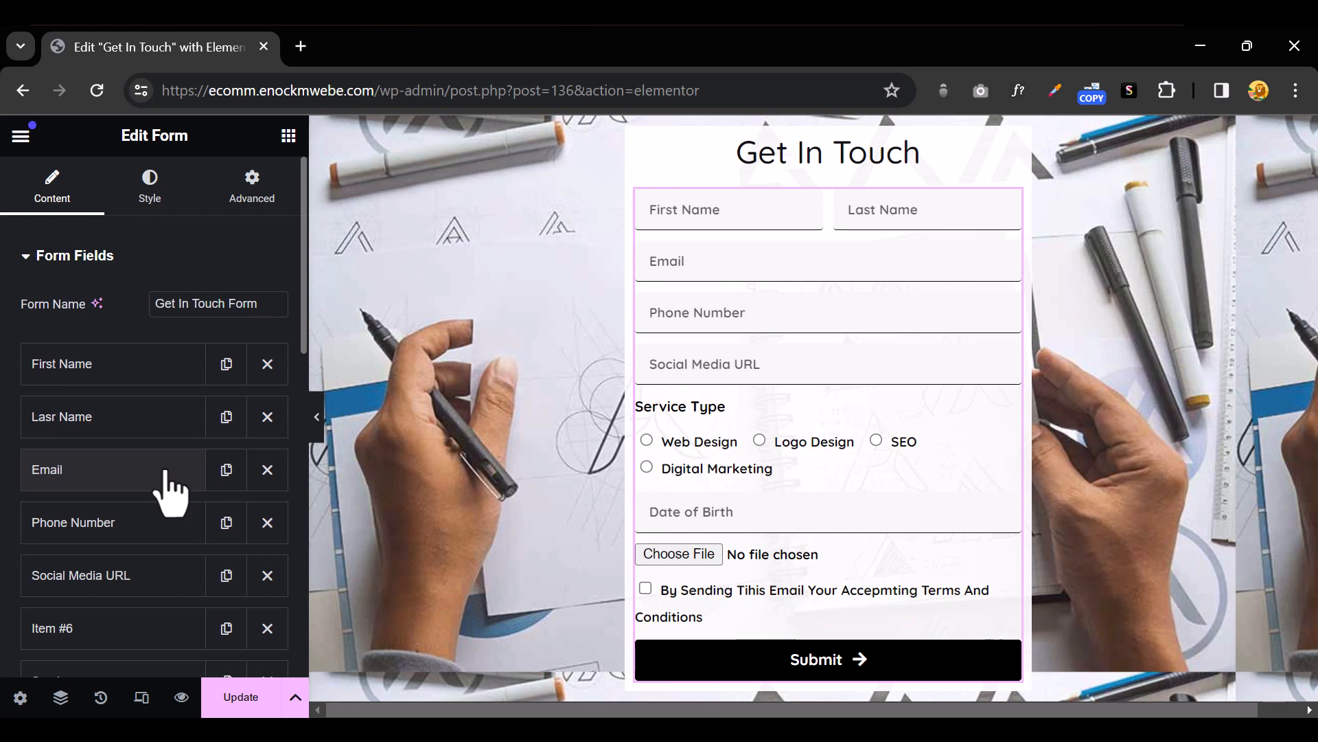
{"action": "left_click", "coordinate": [132, 474]}
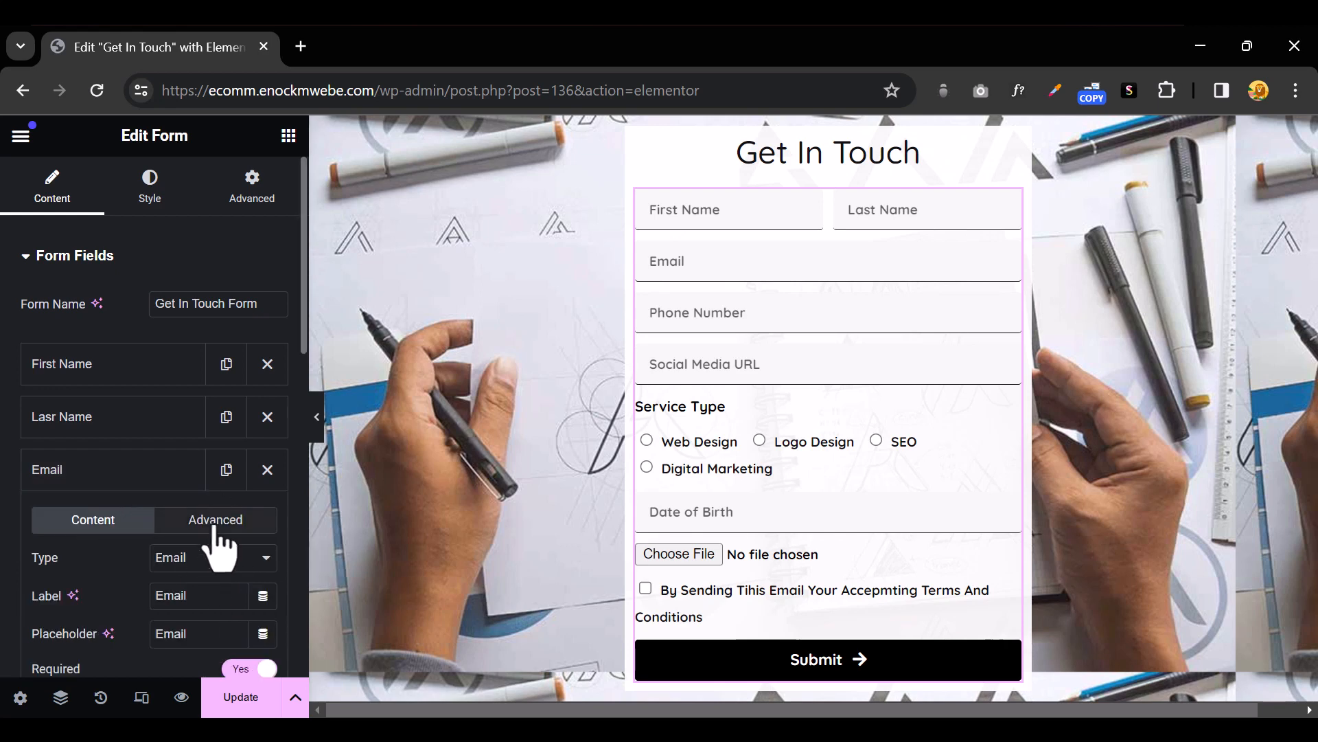
{"action": "left_click", "coordinate": [215, 522]}
{"action": "scroll", "coordinate": [218, 543], "scroll_direction": "down", "scroll_amount": 3}
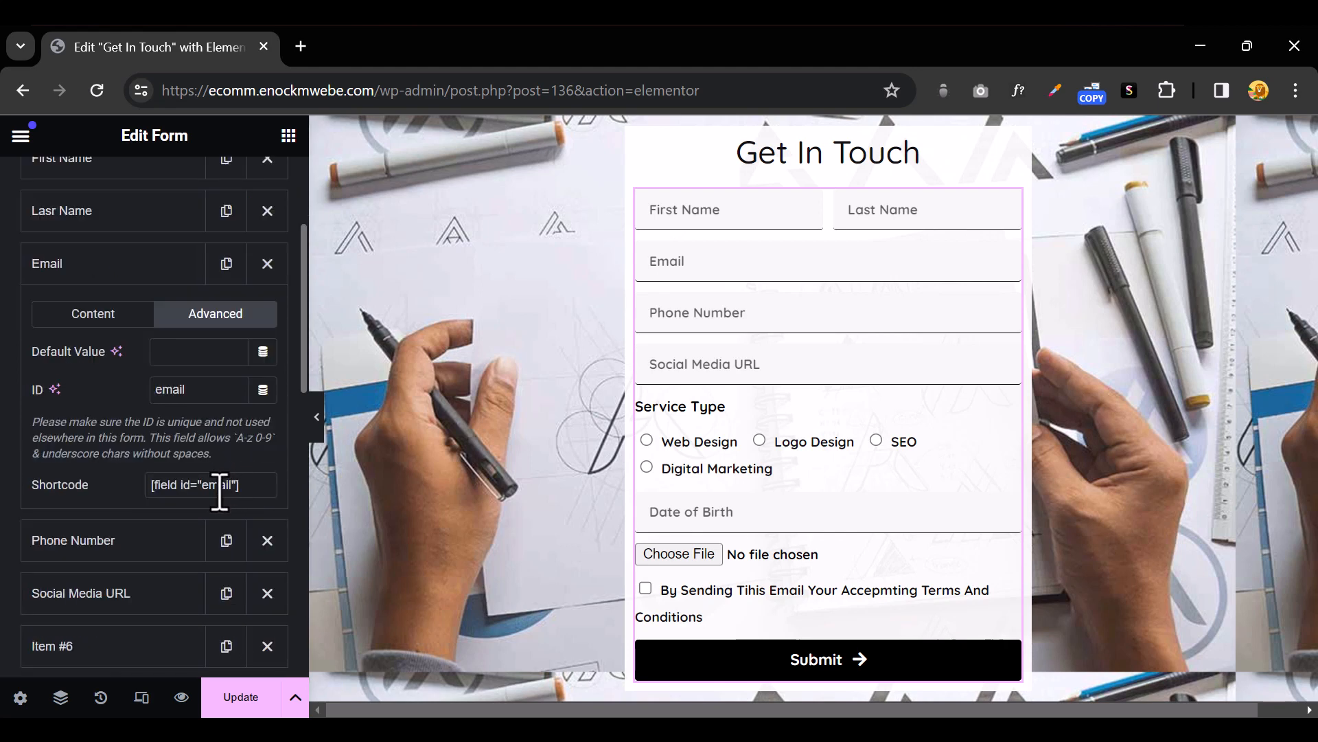
{"action": "triple_click", "coordinate": [220, 489]}
{"action": "right_click", "coordinate": [219, 489]}
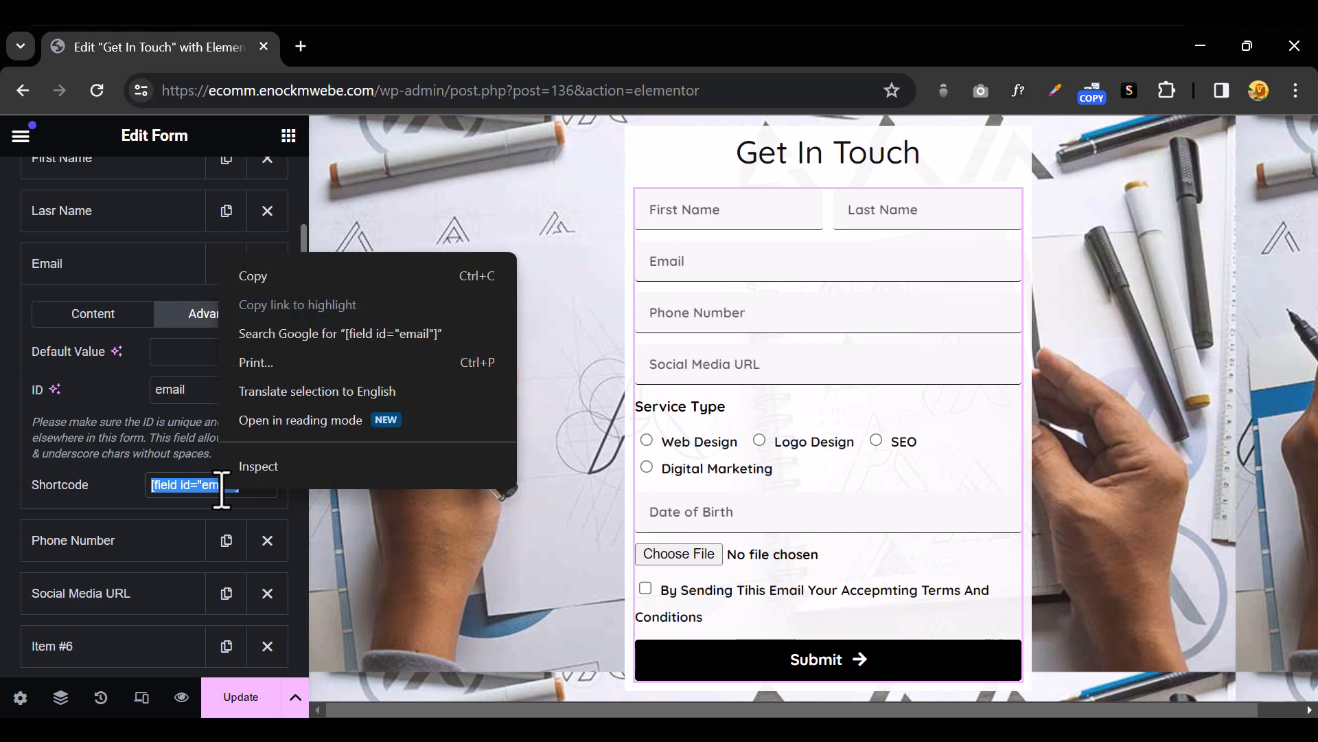
{"action": "left_click", "coordinate": [253, 278]}
{"action": "scroll", "coordinate": [112, 415], "scroll_direction": "up", "scroll_amount": 3}
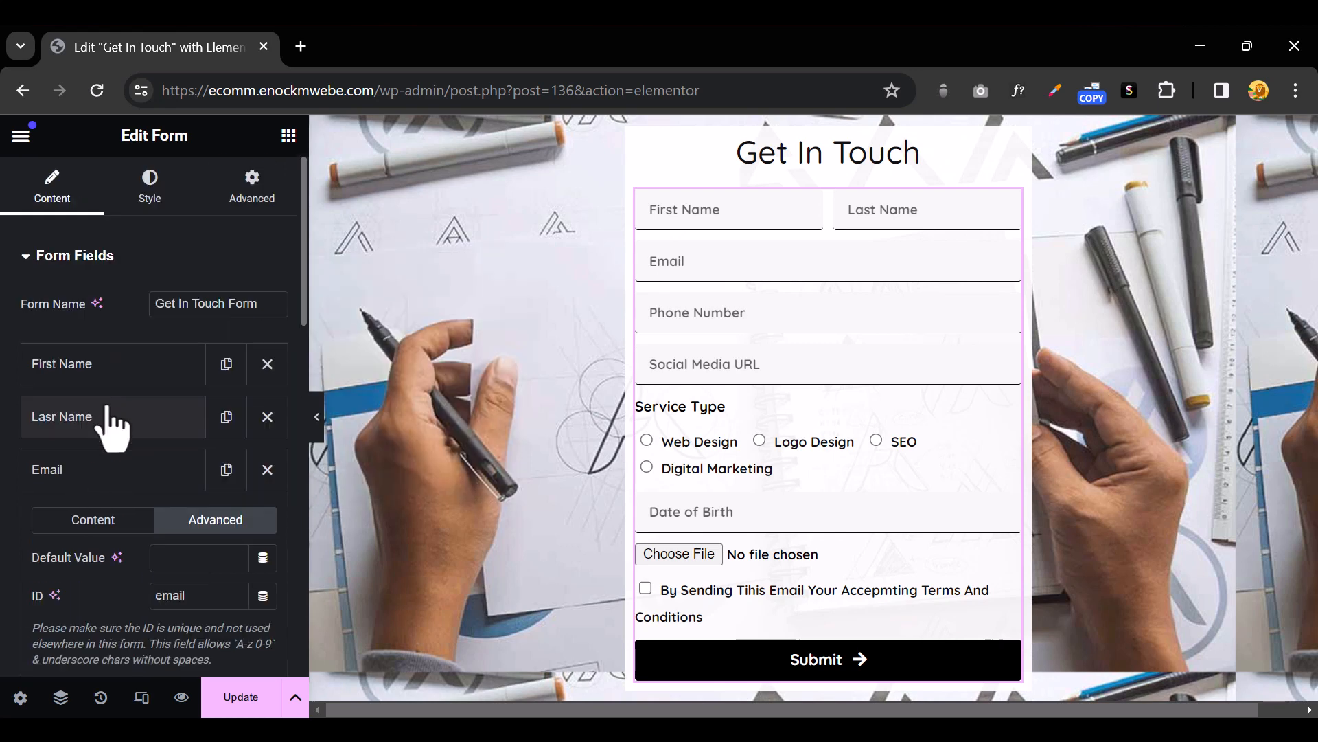
{"action": "scroll", "coordinate": [110, 422], "scroll_direction": "down", "scroll_amount": 10}
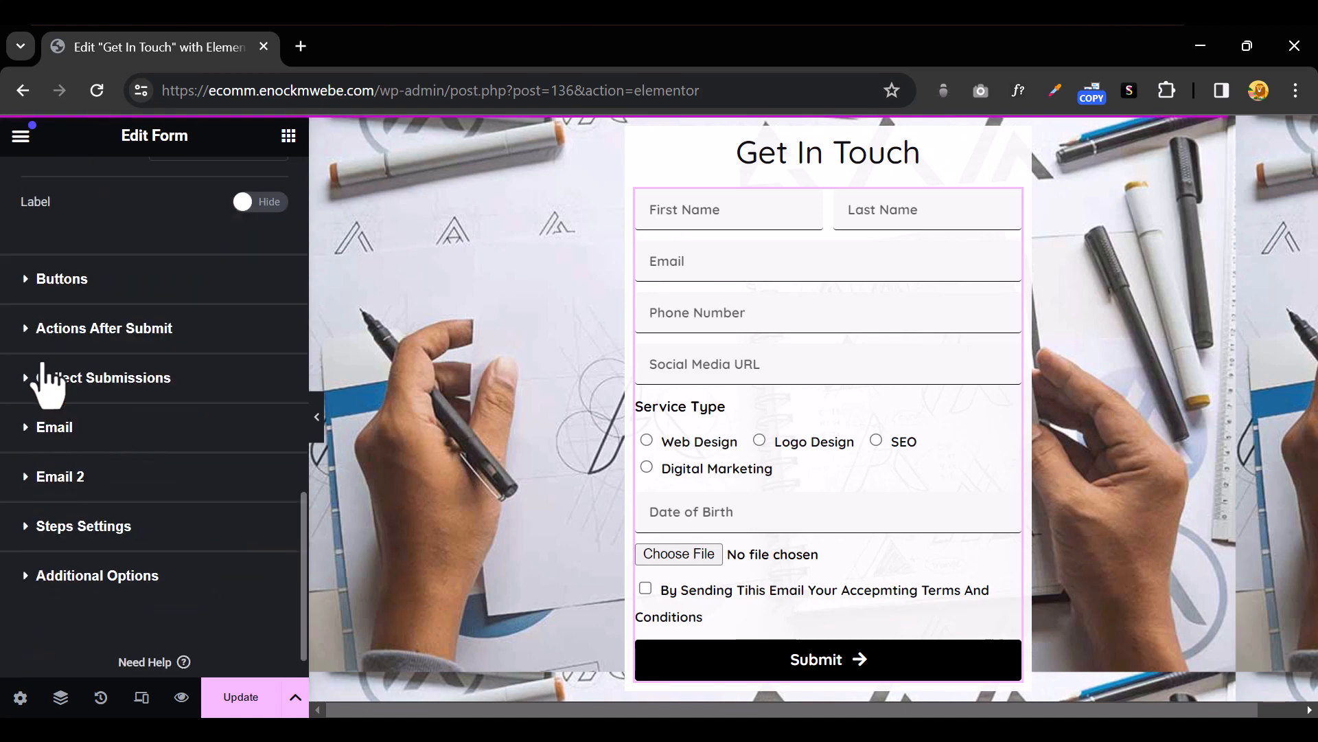
Replace the Email 2 recipient with the pasted [field id="email"] shortcode, then select the subject
{"action": "left_click", "coordinate": [27, 329]}
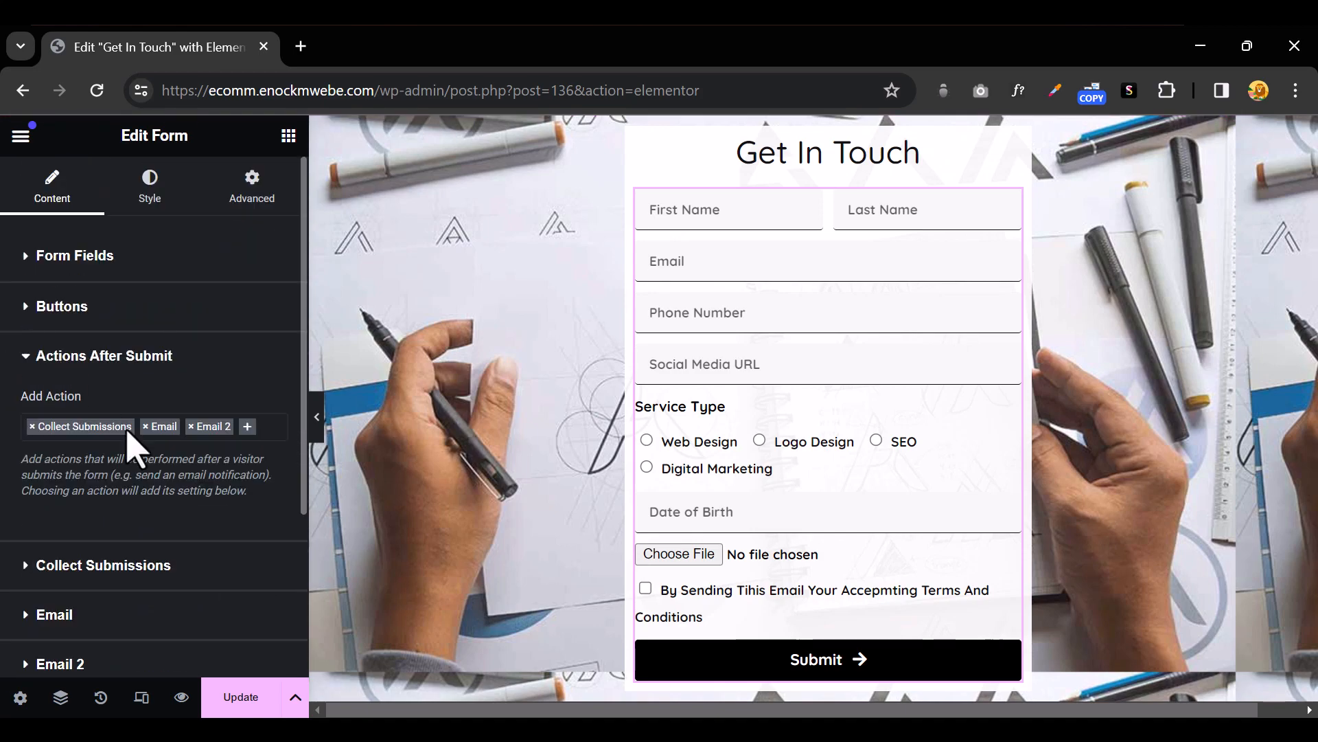
{"action": "scroll", "coordinate": [130, 446], "scroll_direction": "down", "scroll_amount": 5}
{"action": "left_click", "coordinate": [31, 429]}
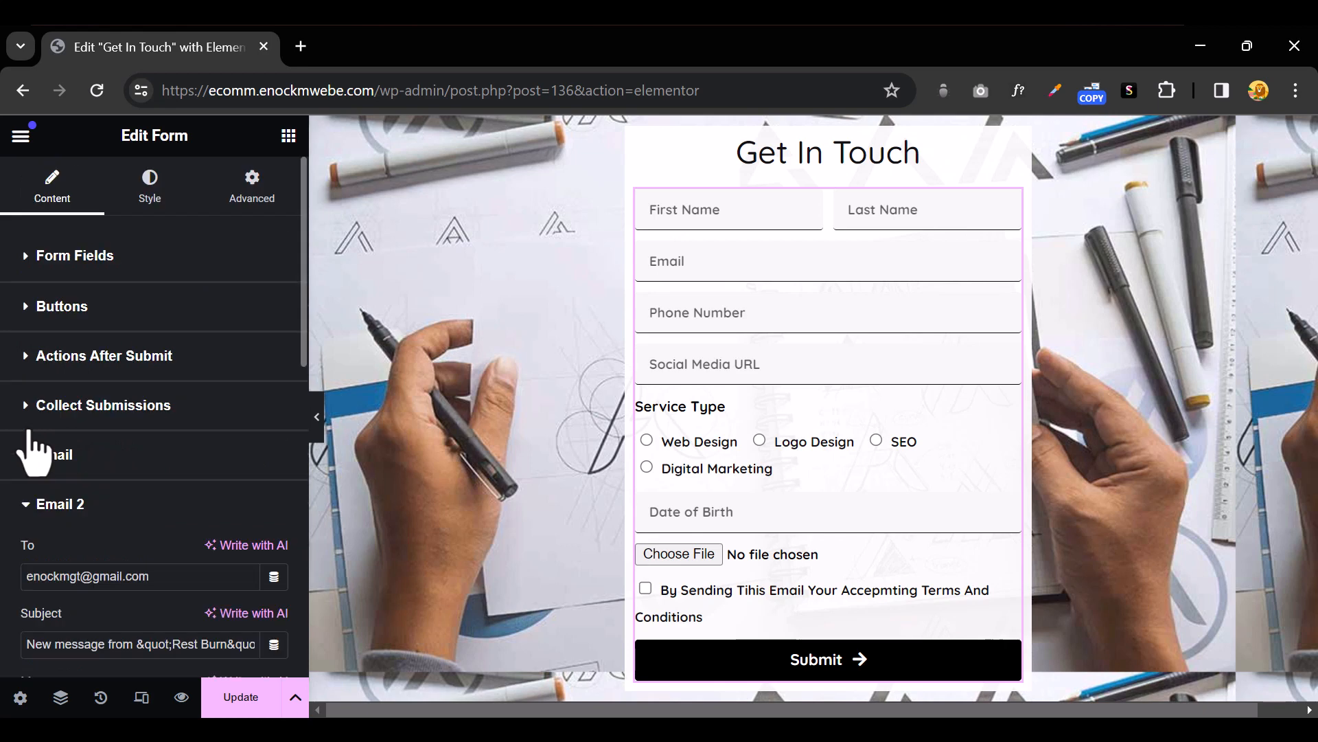
{"action": "scroll", "coordinate": [31, 450], "scroll_direction": "down", "scroll_amount": 2}
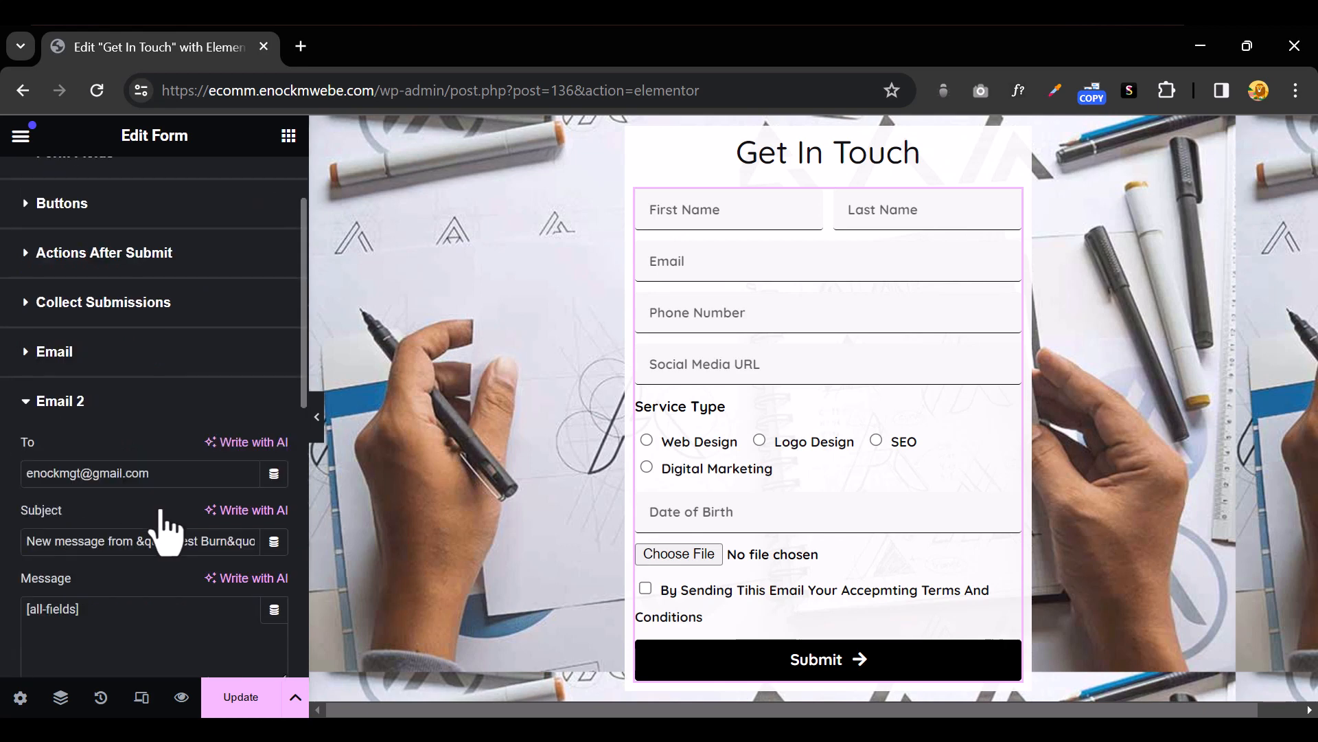
{"action": "triple_click", "coordinate": [105, 474]}
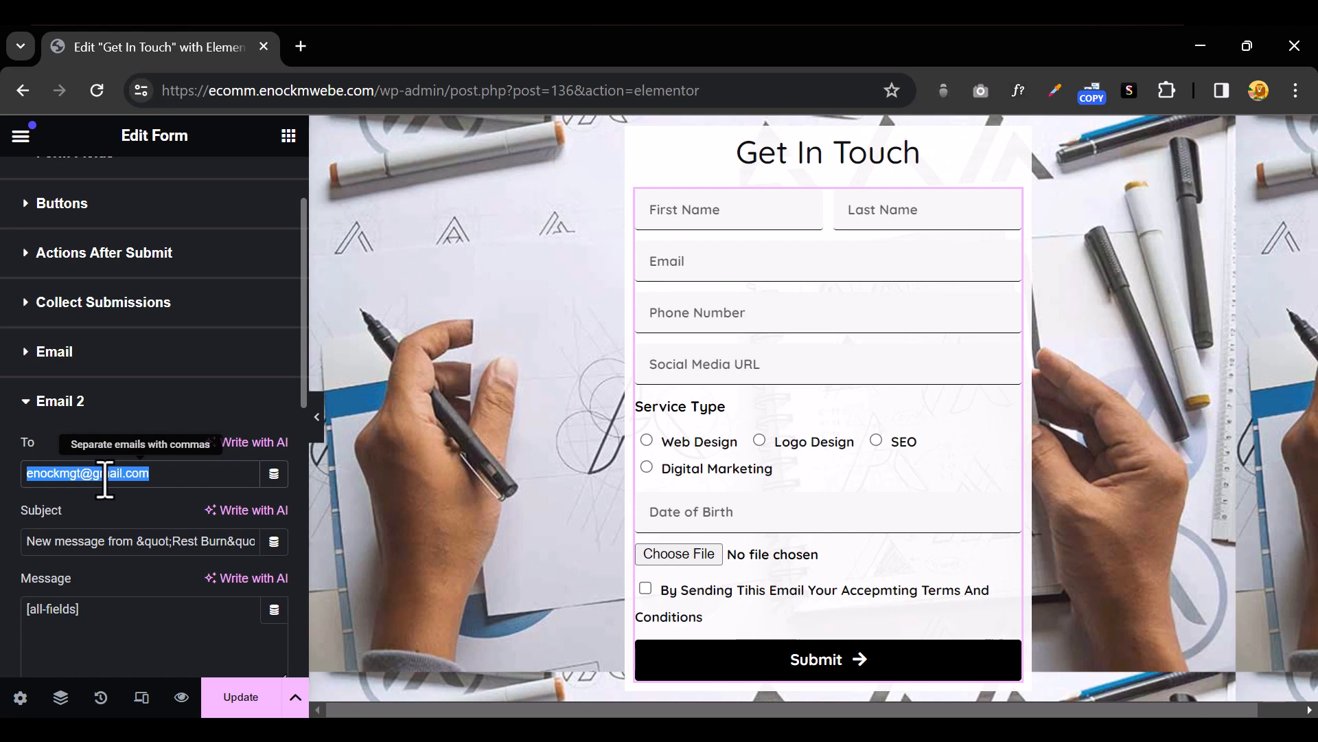
{"action": "right_click", "coordinate": [105, 474]}
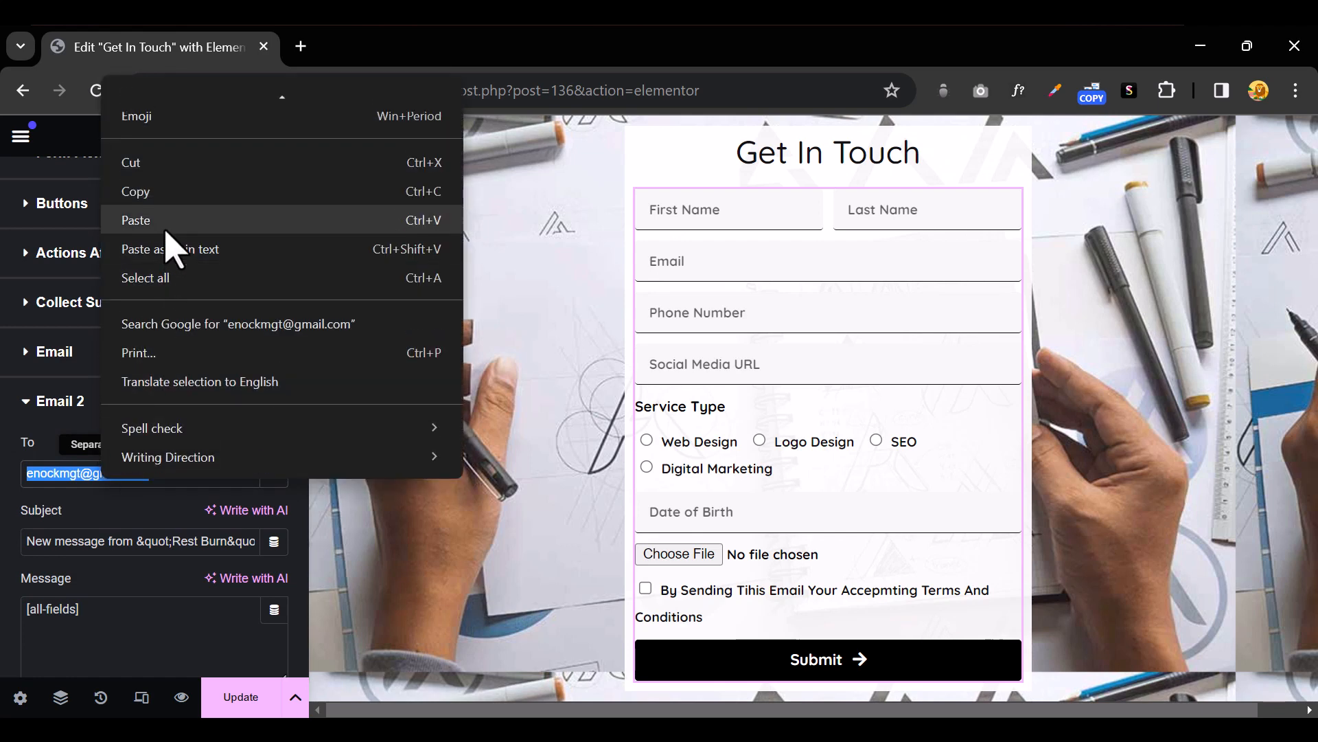
{"action": "left_click", "coordinate": [165, 229]}
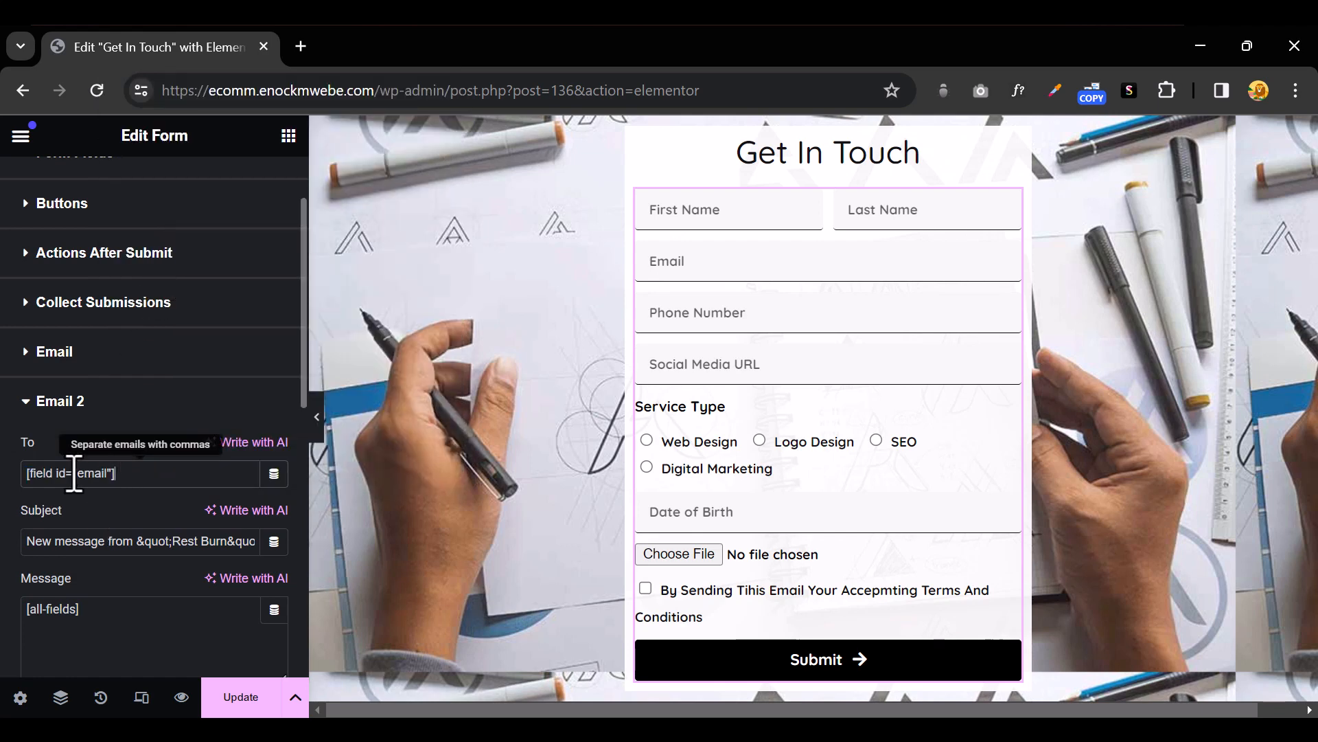
{"action": "triple_click", "coordinate": [179, 543]}
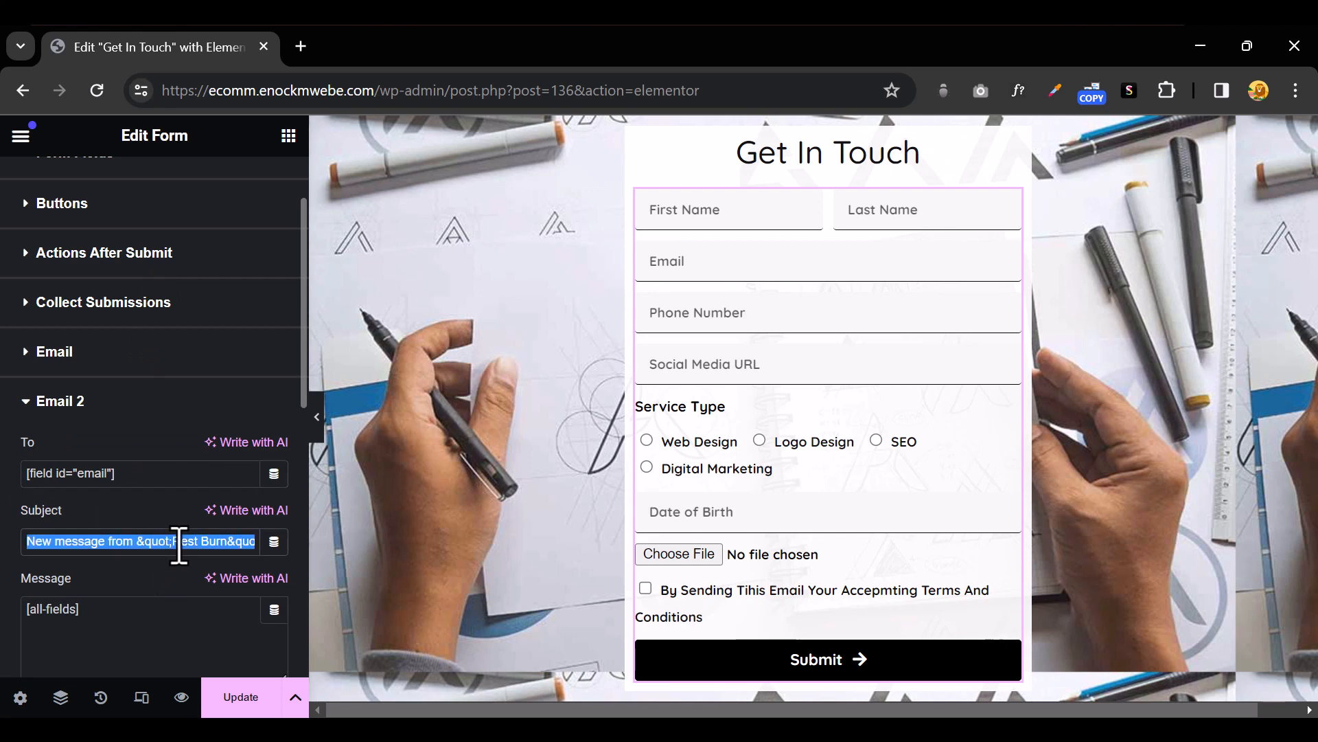
Set the subject to 'Thank You For Contacting RestBurn' and the message to 'We will get back to you very soon'
{"action": "key", "text": "BackSpace"}
{"action": "type", "text": "Thank You For Conta"}
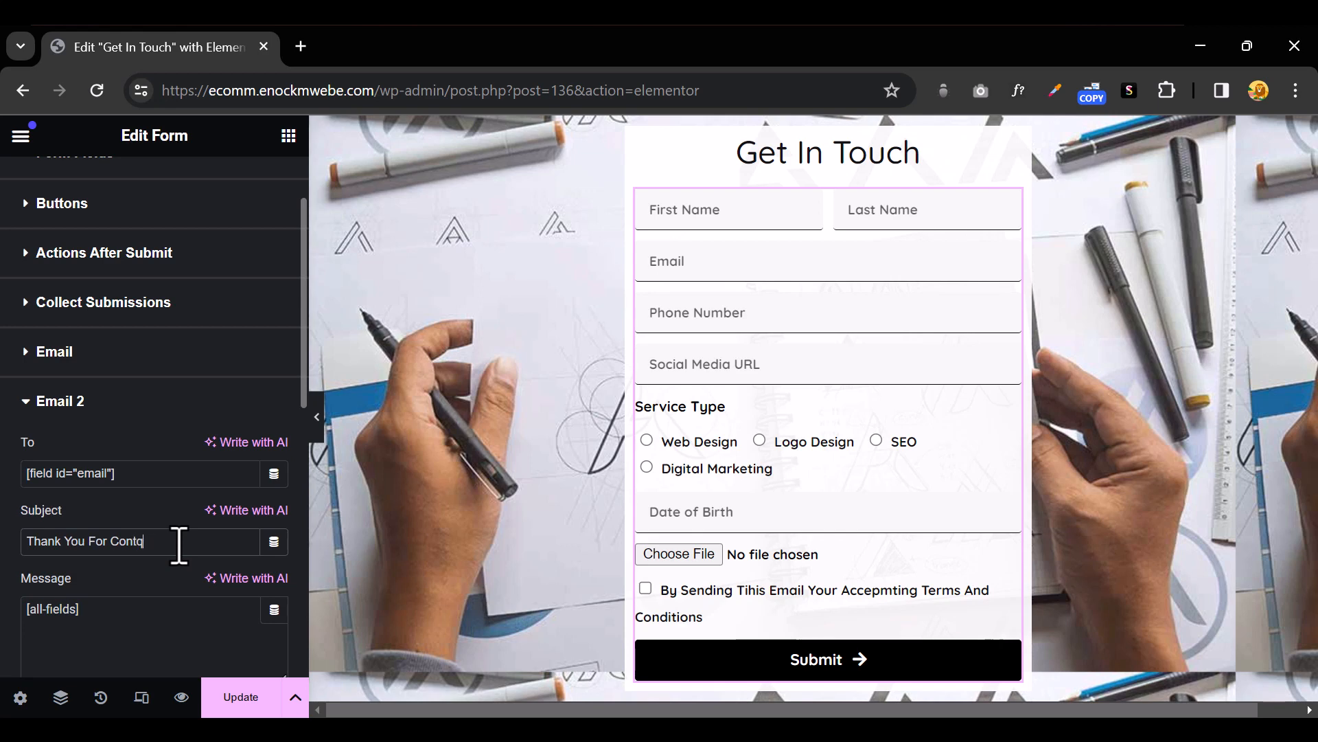
{"action": "type", "text": "cting RestBurn"}
{"action": "left_click", "coordinate": [119, 612]}
{"action": "key", "text": "ctrl+a"}
{"action": "scroll", "coordinate": [135, 611], "scroll_direction": "down", "scroll_amount": 4}
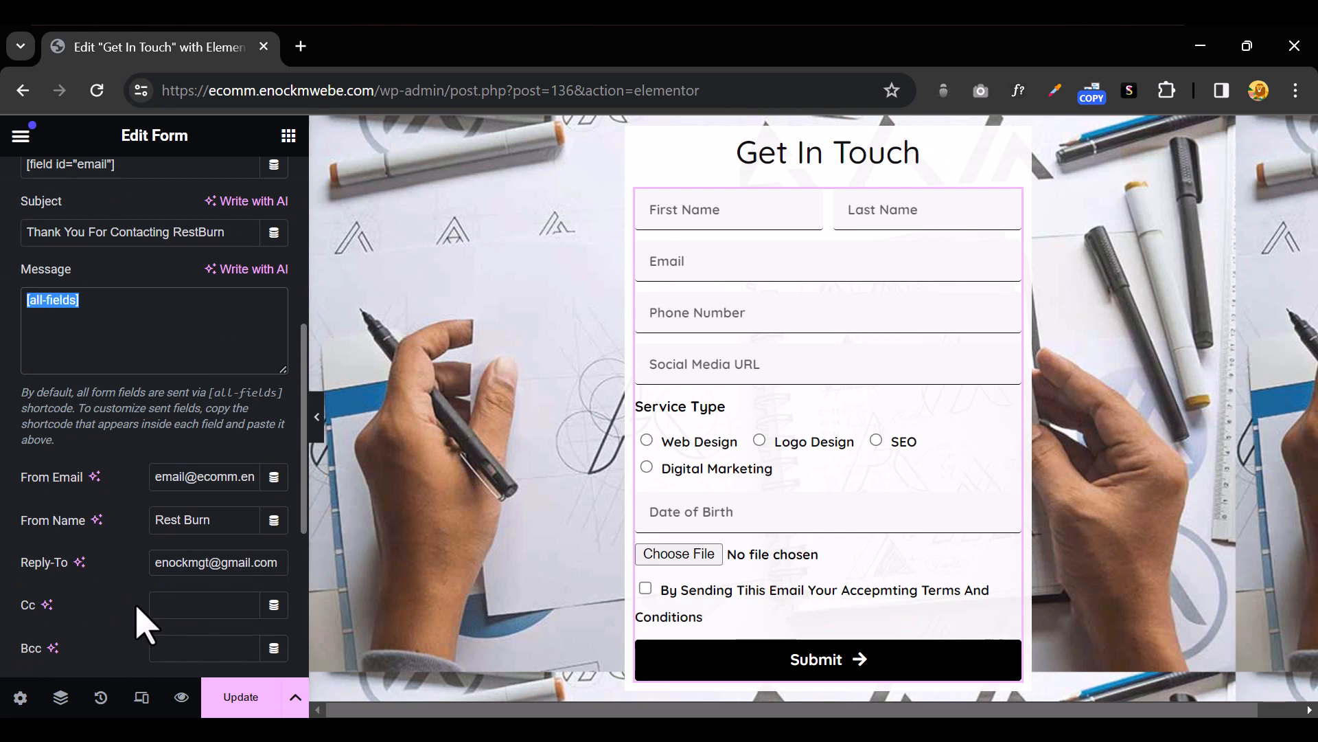
{"action": "type", "text": "We will get back to you very soon"}
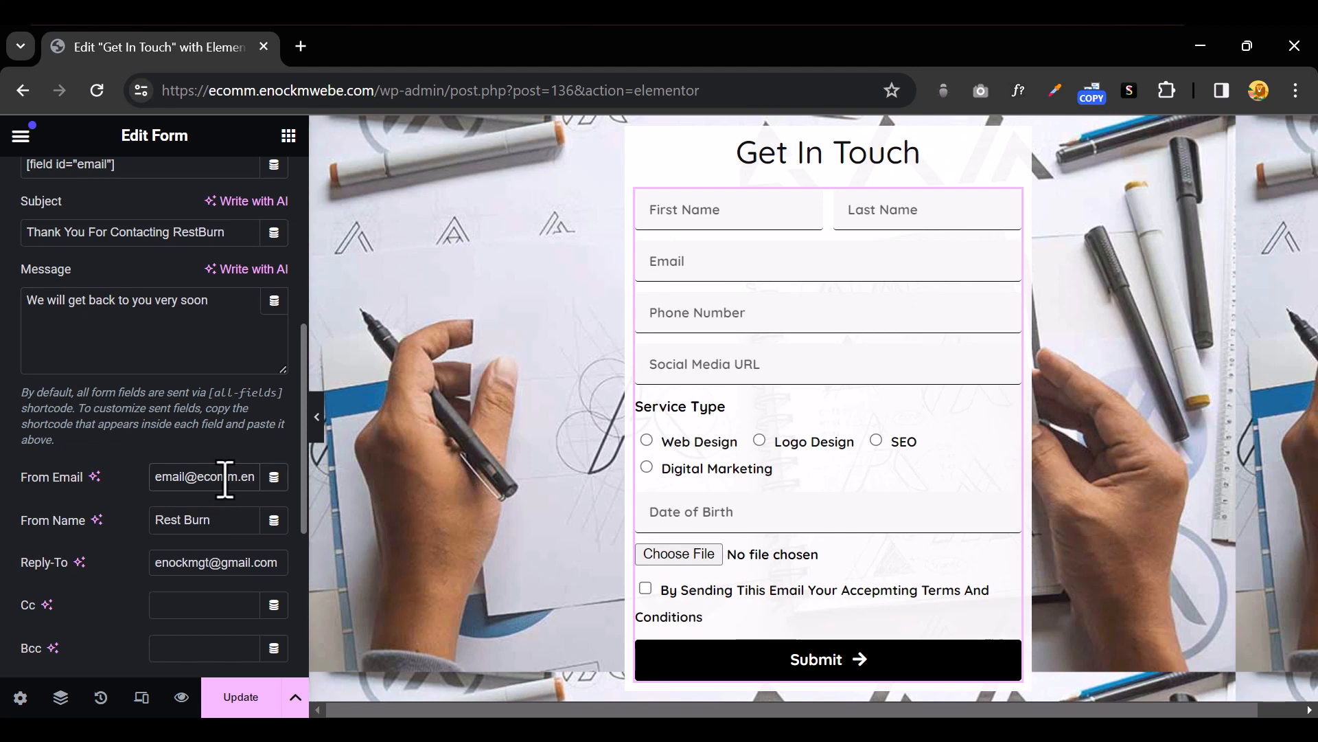
Select the sender name 'Rest Burn' and start filling in the Bcc recipients
{"action": "left_click", "coordinate": [216, 520]}
{"action": "left_click_drag", "start_coordinate": [222, 520], "coordinate": [140, 522]}
{"action": "left_click", "coordinate": [142, 525]}
{"action": "left_click_drag", "start_coordinate": [227, 523], "coordinate": [159, 533]}
{"action": "left_click", "coordinate": [190, 572]}
{"action": "scroll", "coordinate": [189, 577], "scroll_direction": "down", "scroll_amount": 4}
{"action": "left_click", "coordinate": [194, 341]}
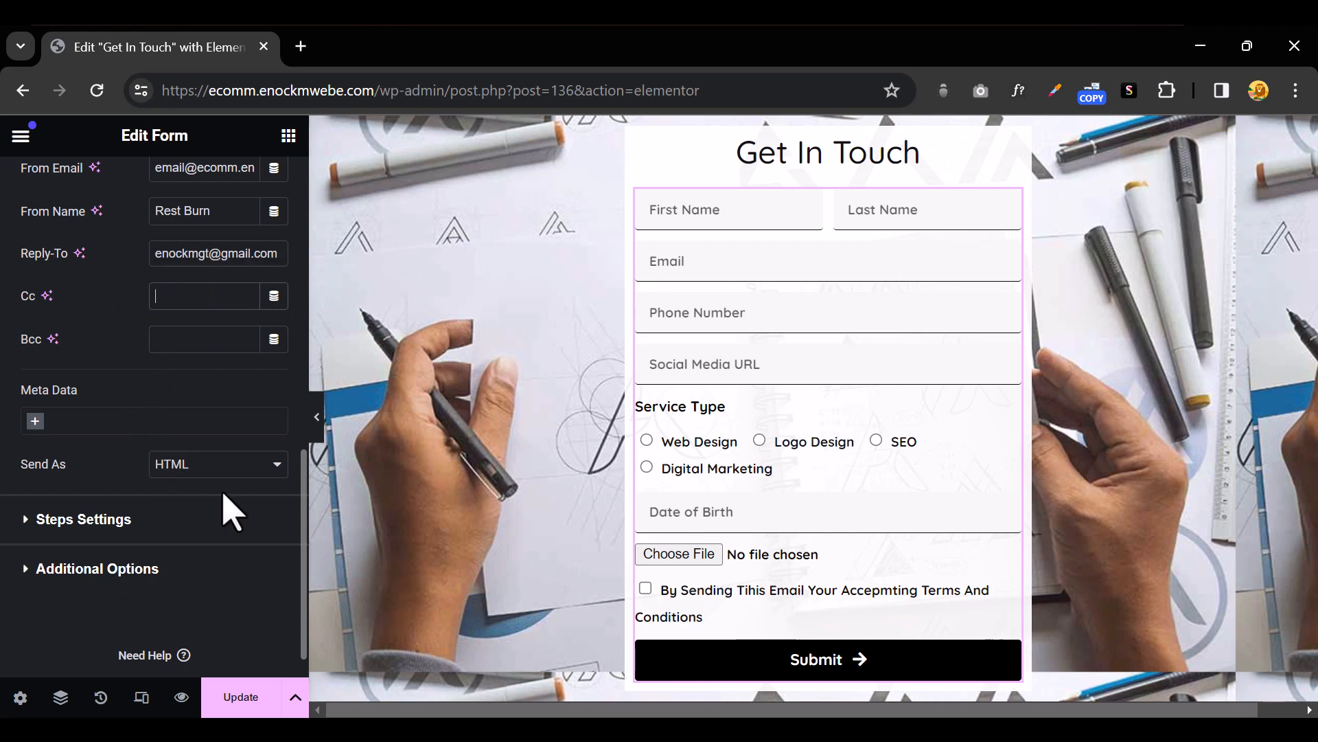
{"action": "scroll", "coordinate": [165, 435], "scroll_direction": "up", "scroll_amount": 8}
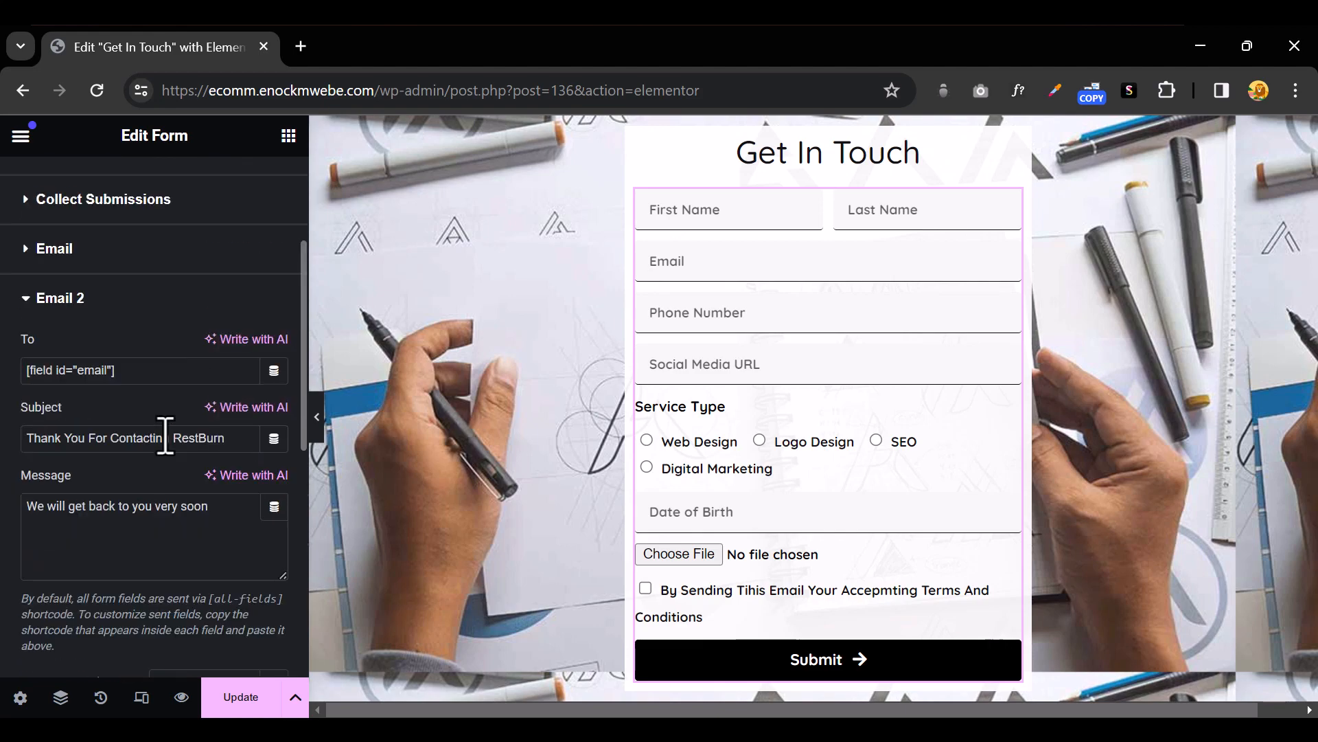
Collapse Email 2 and browse the Add Action list, closing it without adding an action
{"action": "left_click", "coordinate": [25, 300]}
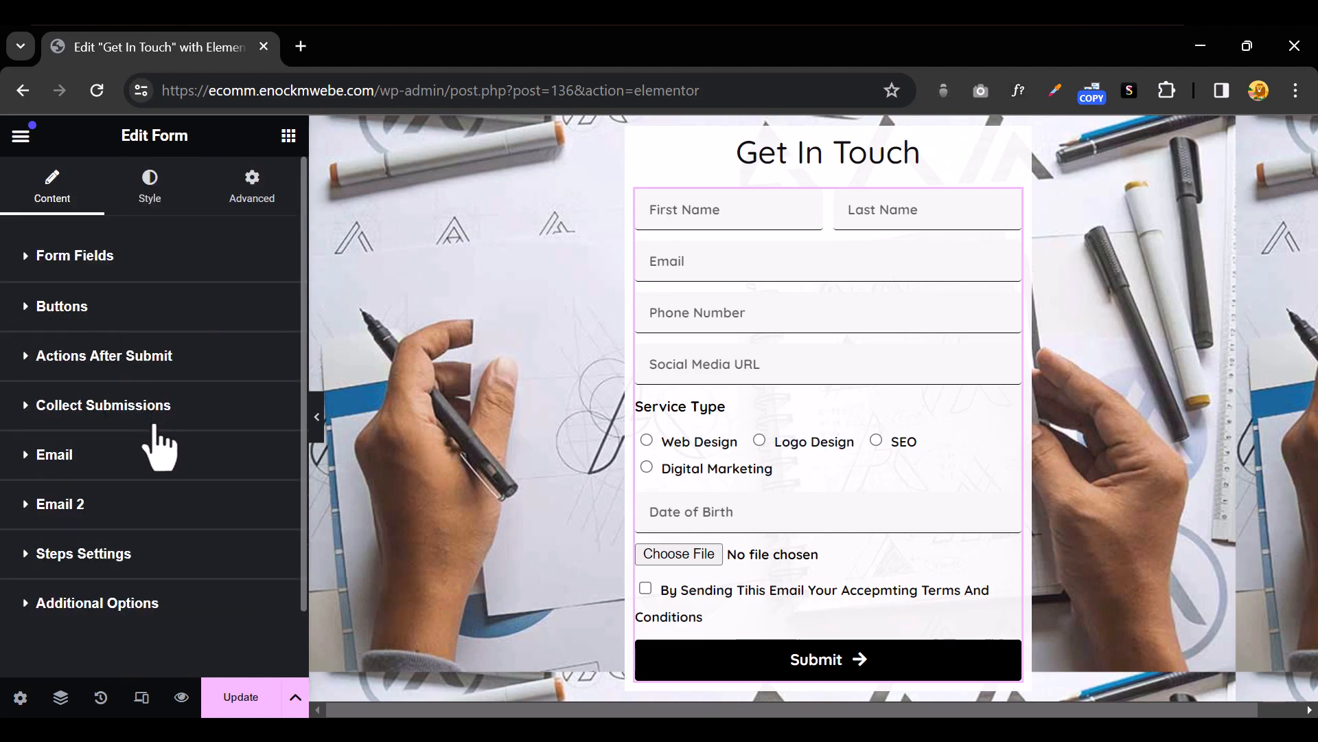
{"action": "left_click", "coordinate": [30, 358]}
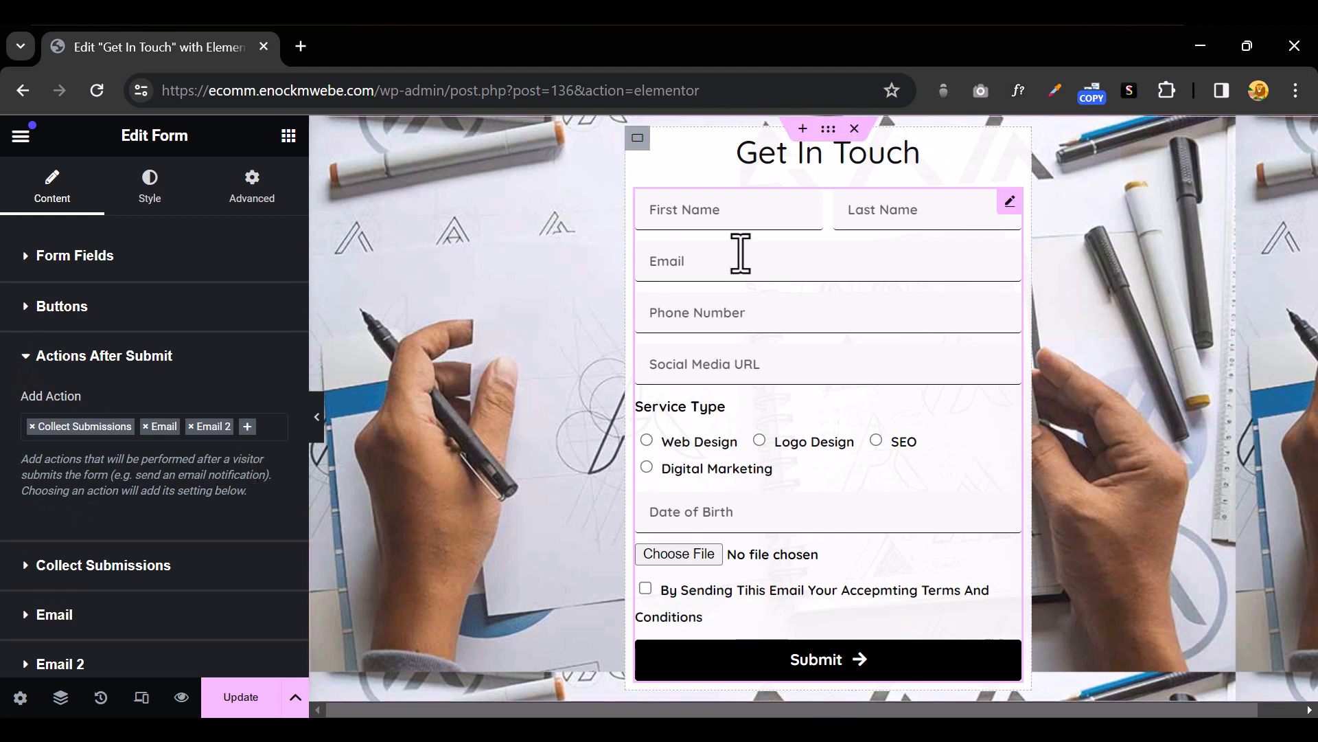
{"action": "left_click", "coordinate": [248, 428]}
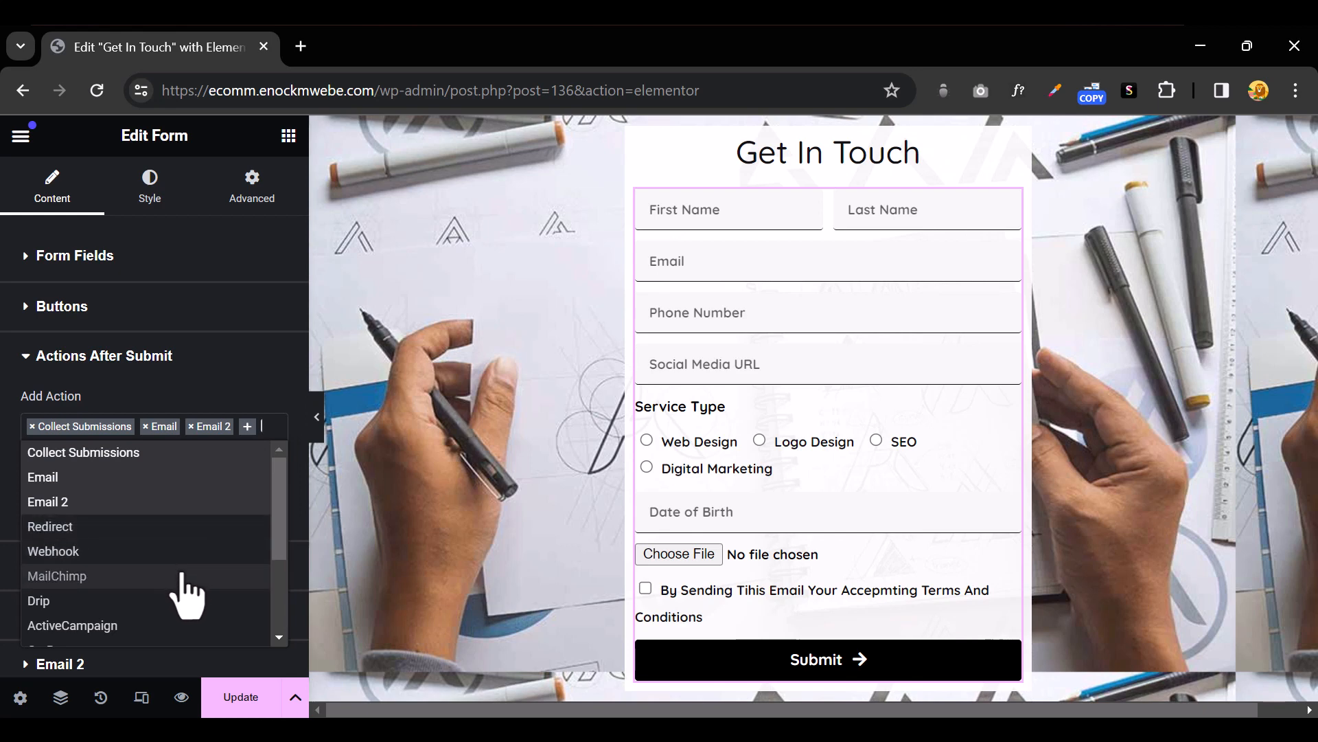
{"action": "scroll", "coordinate": [184, 590], "scroll_direction": "down", "scroll_amount": 2}
{"action": "scroll", "coordinate": [184, 591], "scroll_direction": "up", "scroll_amount": 2}
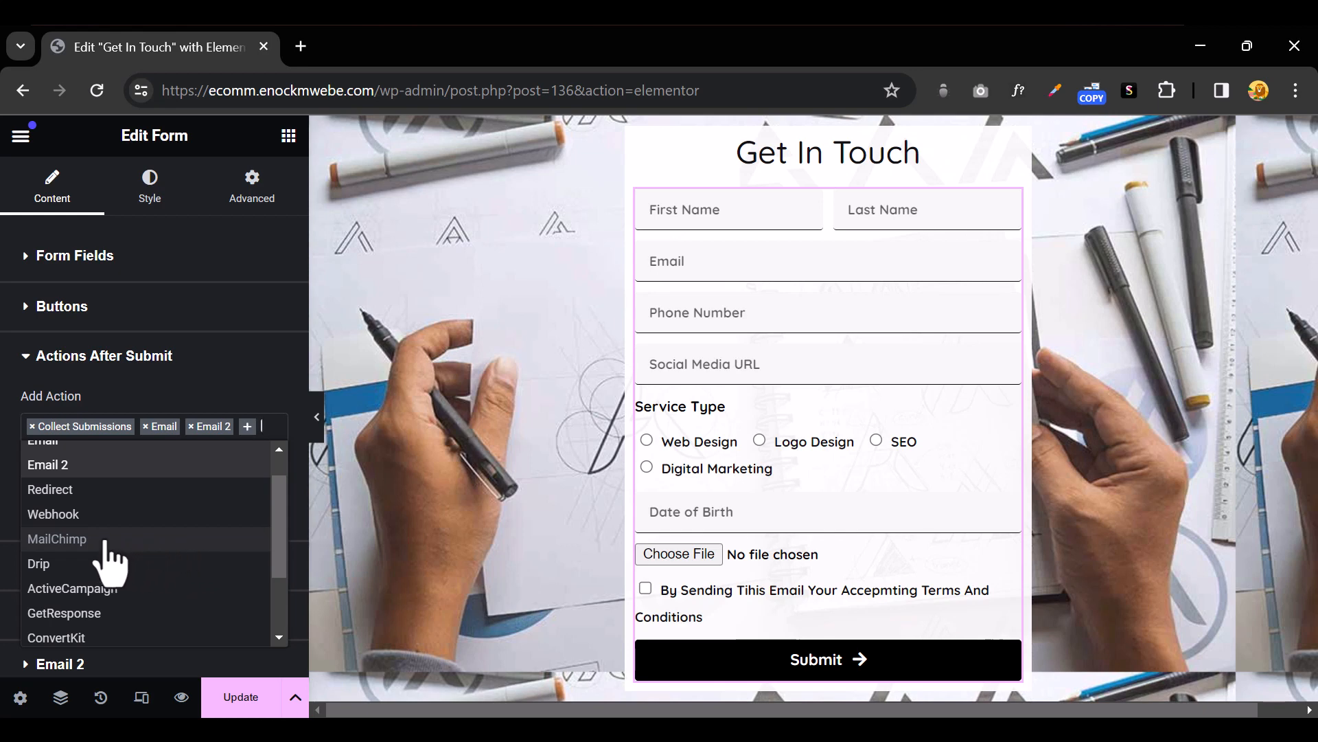
{"action": "scroll", "coordinate": [114, 561], "scroll_direction": "down", "scroll_amount": 3}
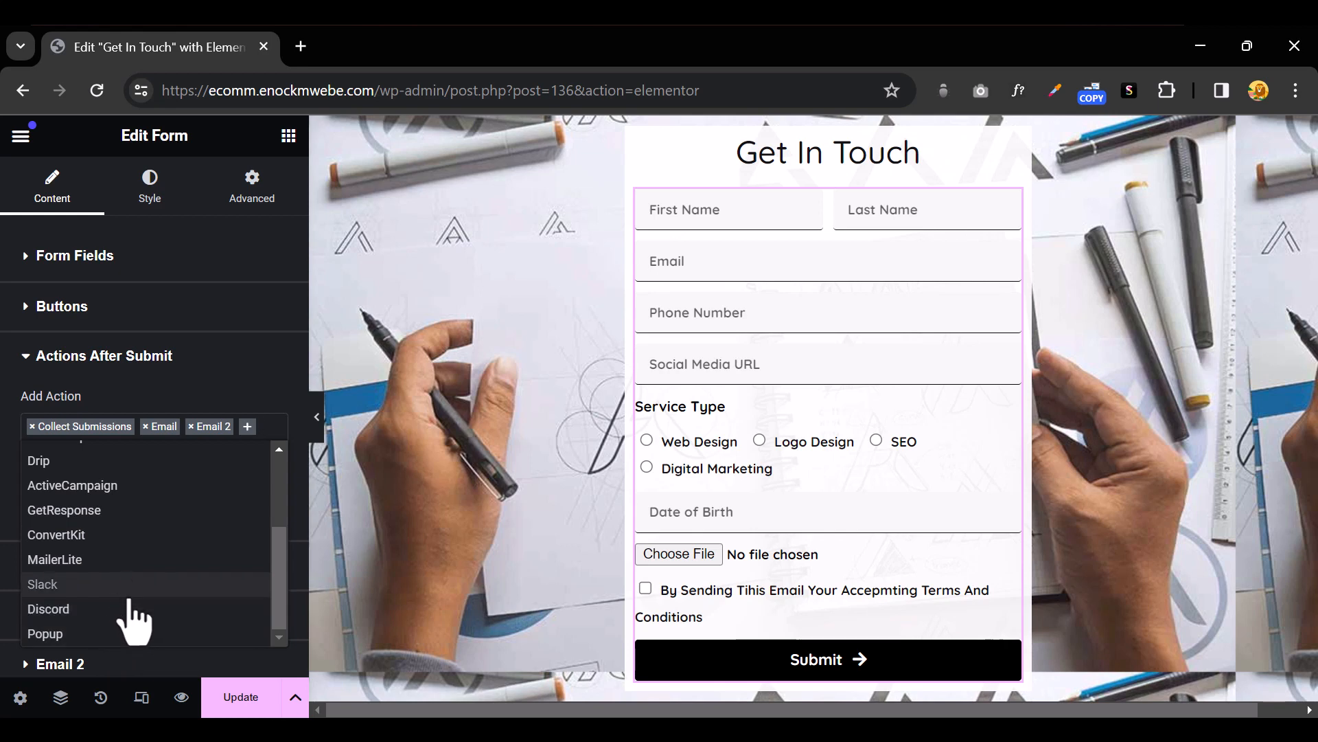
{"action": "scroll", "coordinate": [130, 618], "scroll_direction": "up", "scroll_amount": 3}
{"action": "scroll", "coordinate": [131, 618], "scroll_direction": "up", "scroll_amount": 2}
{"action": "left_click", "coordinate": [124, 363]}
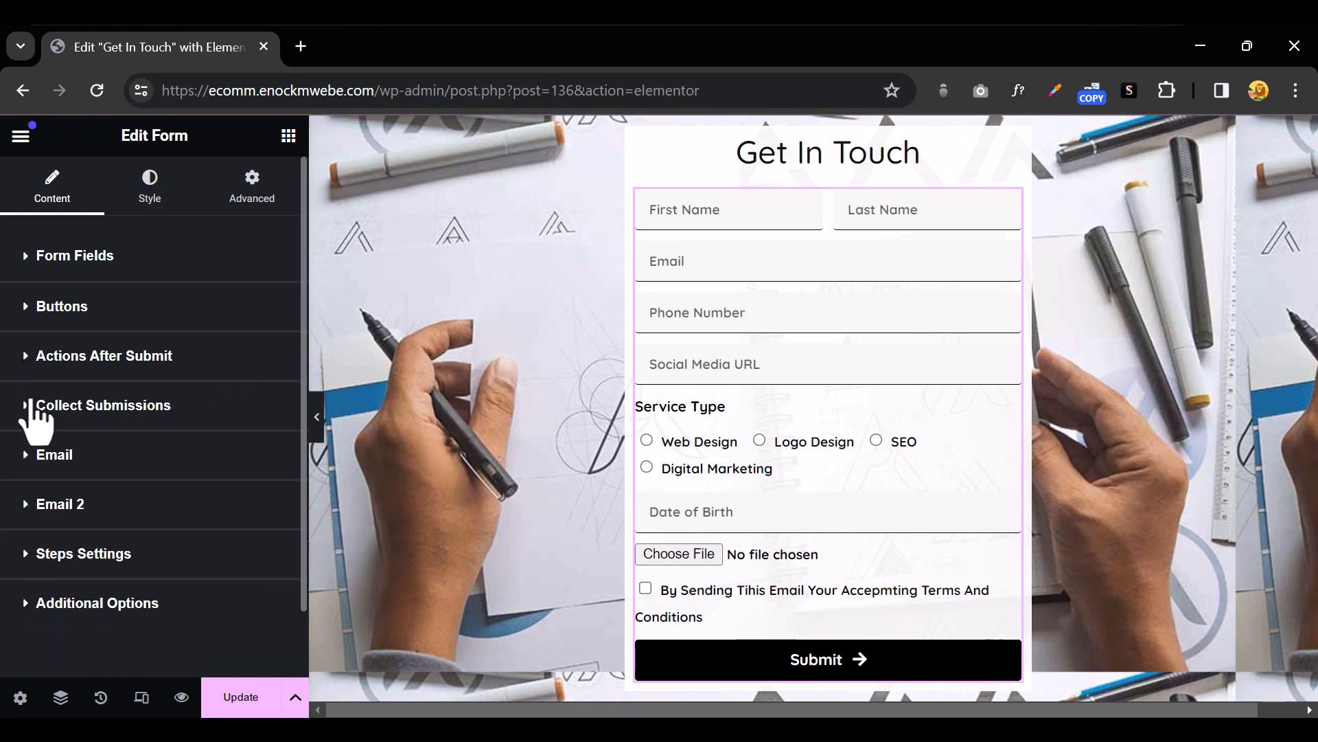
Save with Update, open the page preview, and trim its URL to ?page_id=136 before reloading
{"action": "left_click", "coordinate": [241, 700]}
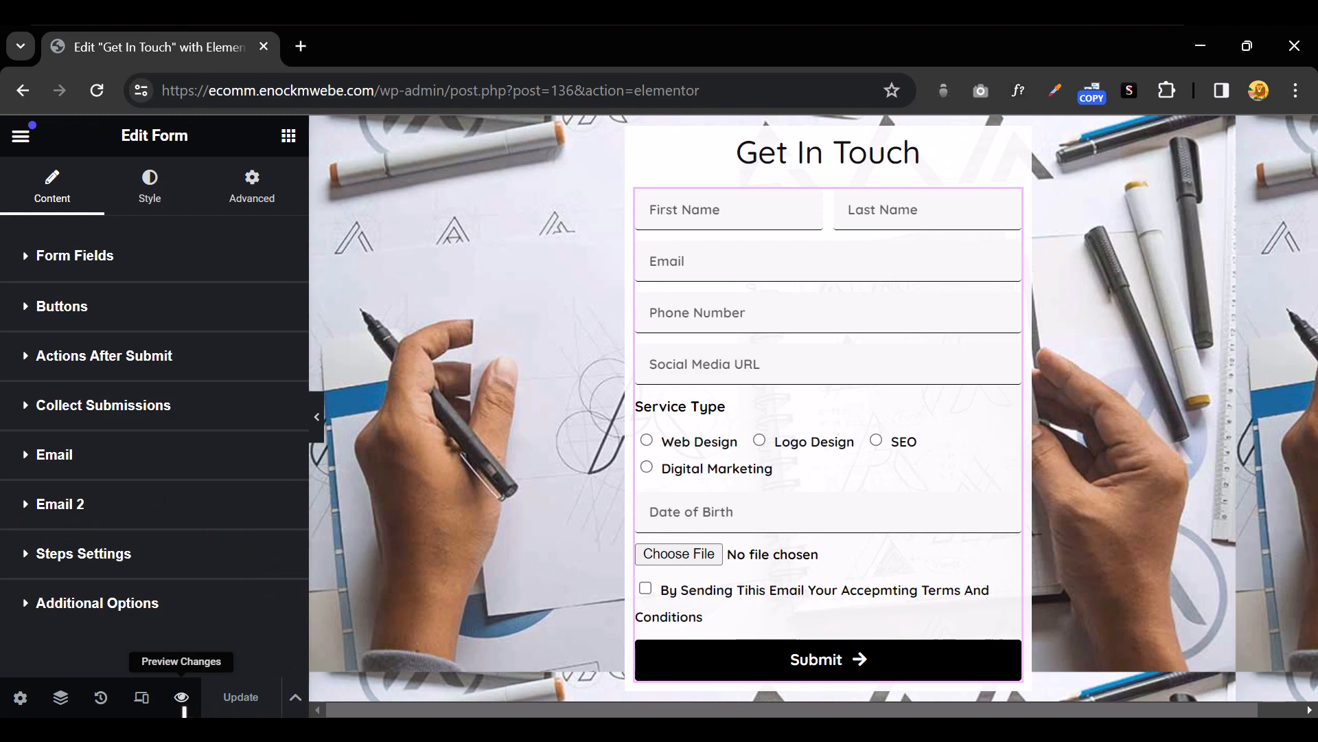
{"action": "left_click", "coordinate": [182, 697]}
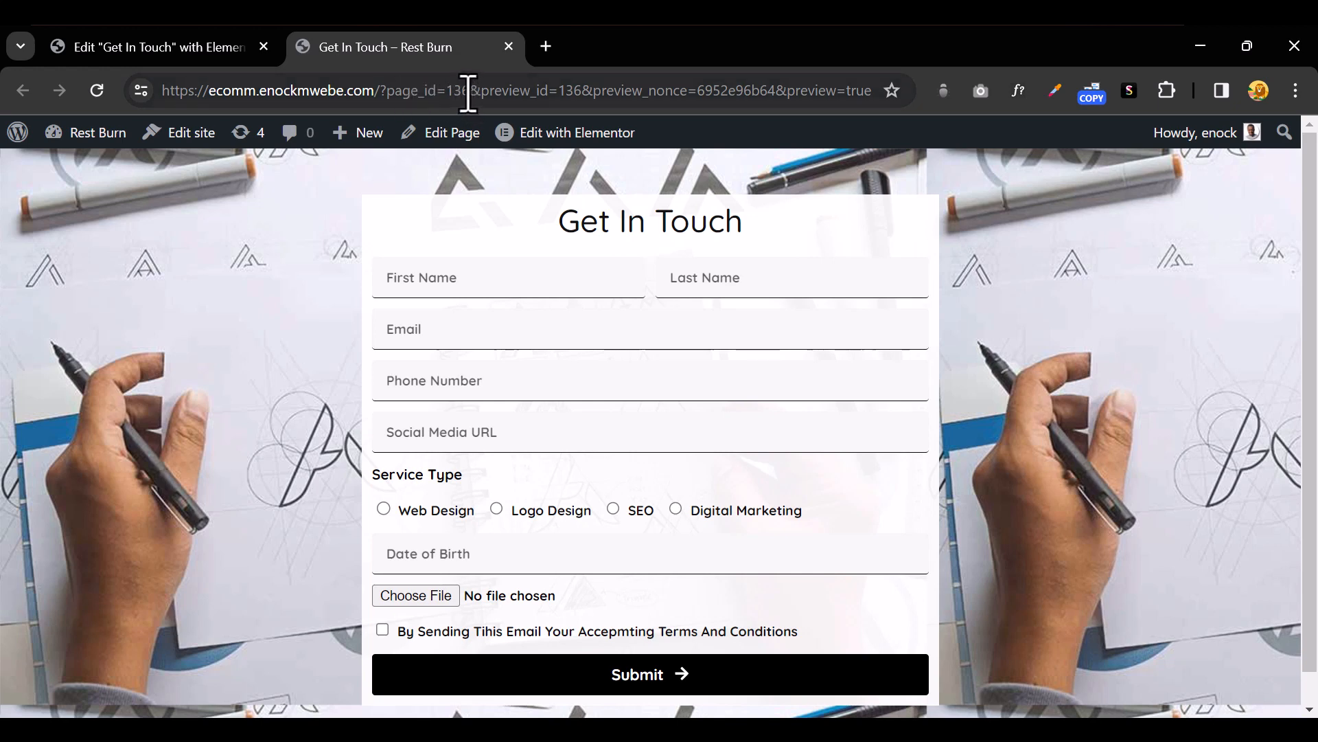
{"action": "left_click_drag", "start_coordinate": [463, 92], "coordinate": [884, 90]}
{"action": "left_click", "coordinate": [506, 93]}
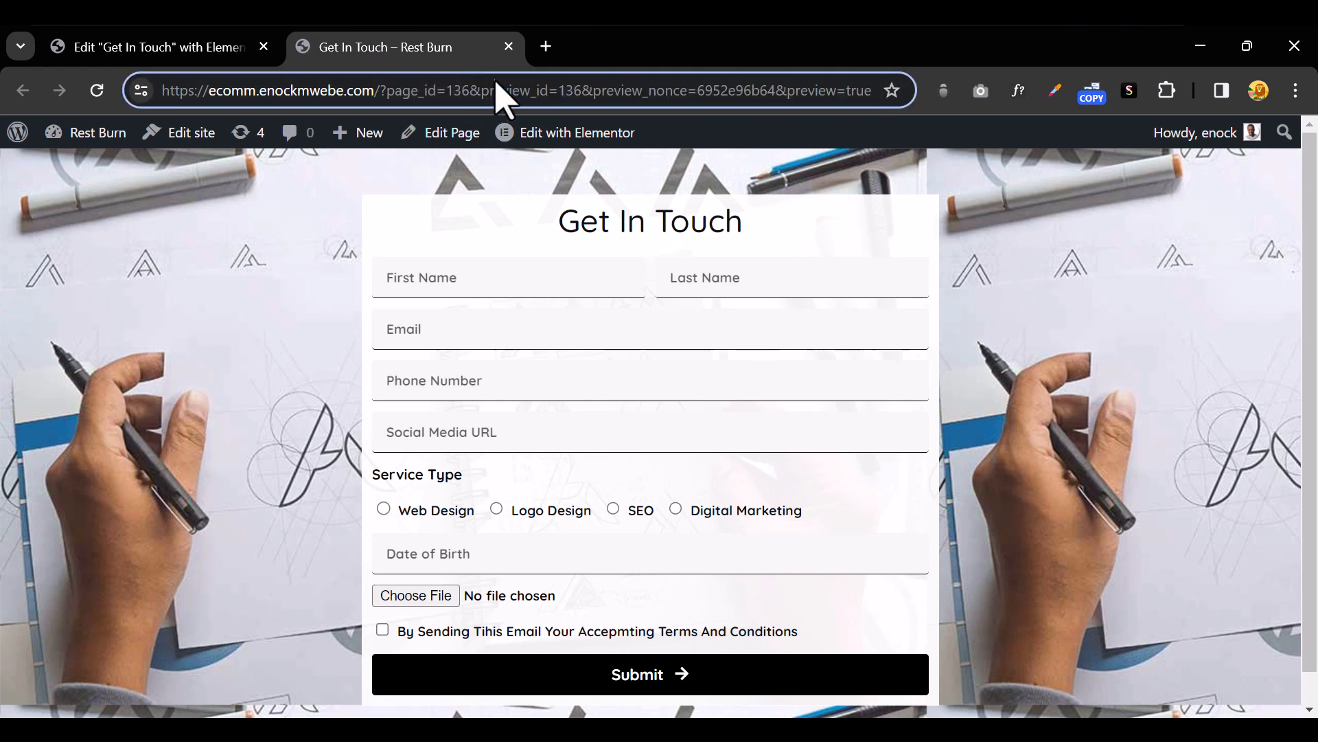
{"action": "left_click_drag", "start_coordinate": [470, 91], "coordinate": [912, 82]}
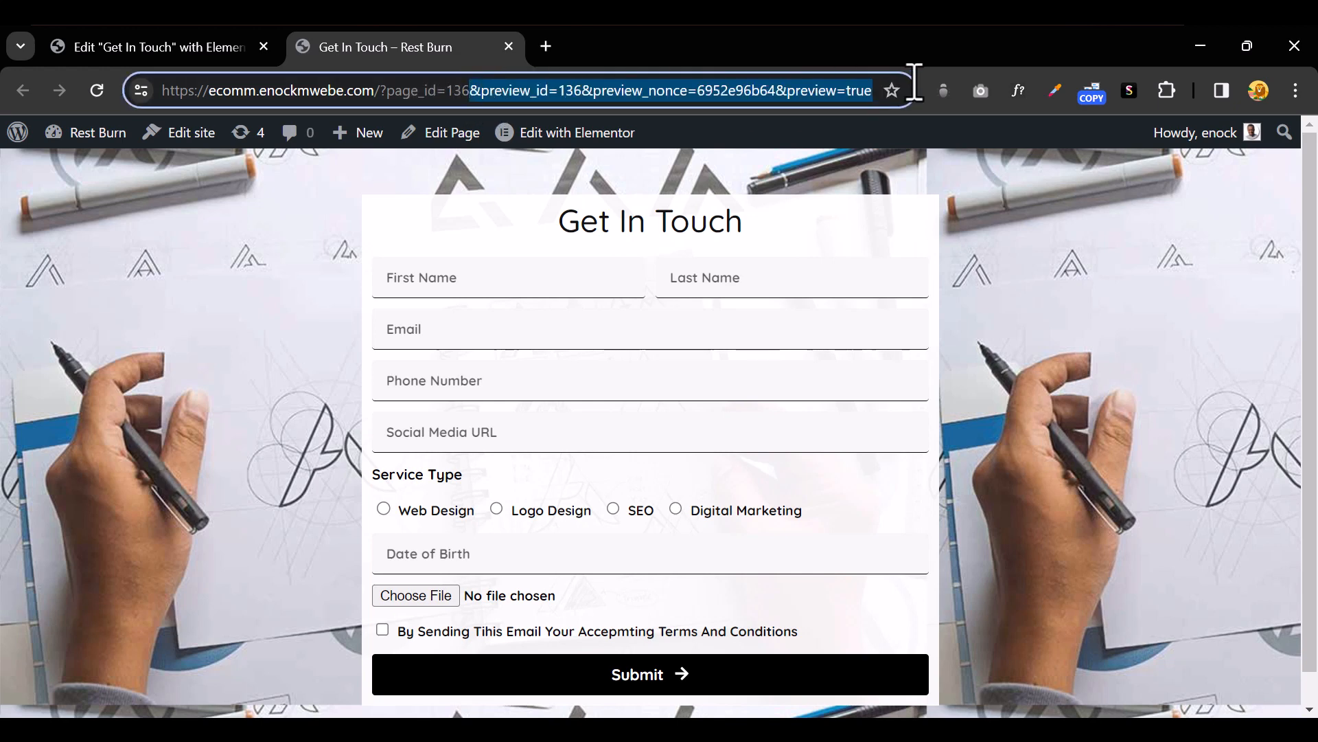
{"action": "key", "text": "BackSpace"}
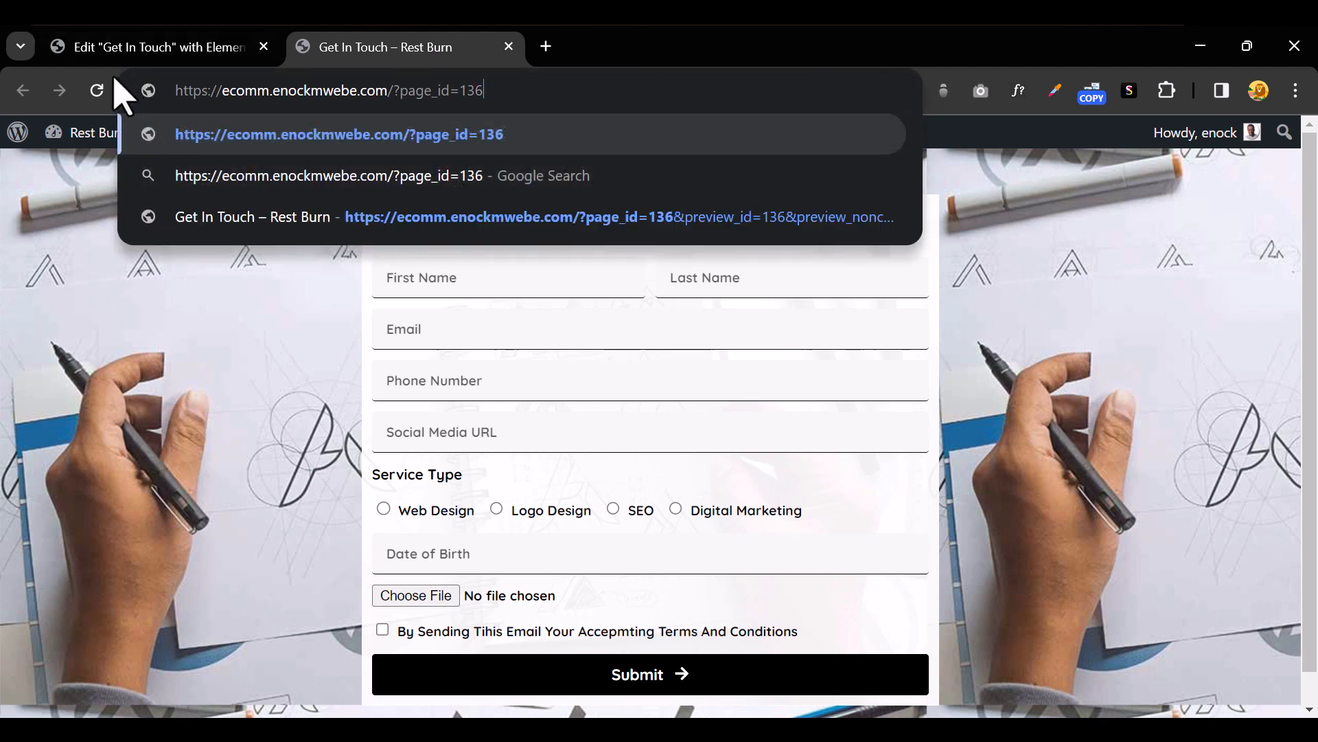
{"action": "left_click", "coordinate": [102, 89]}
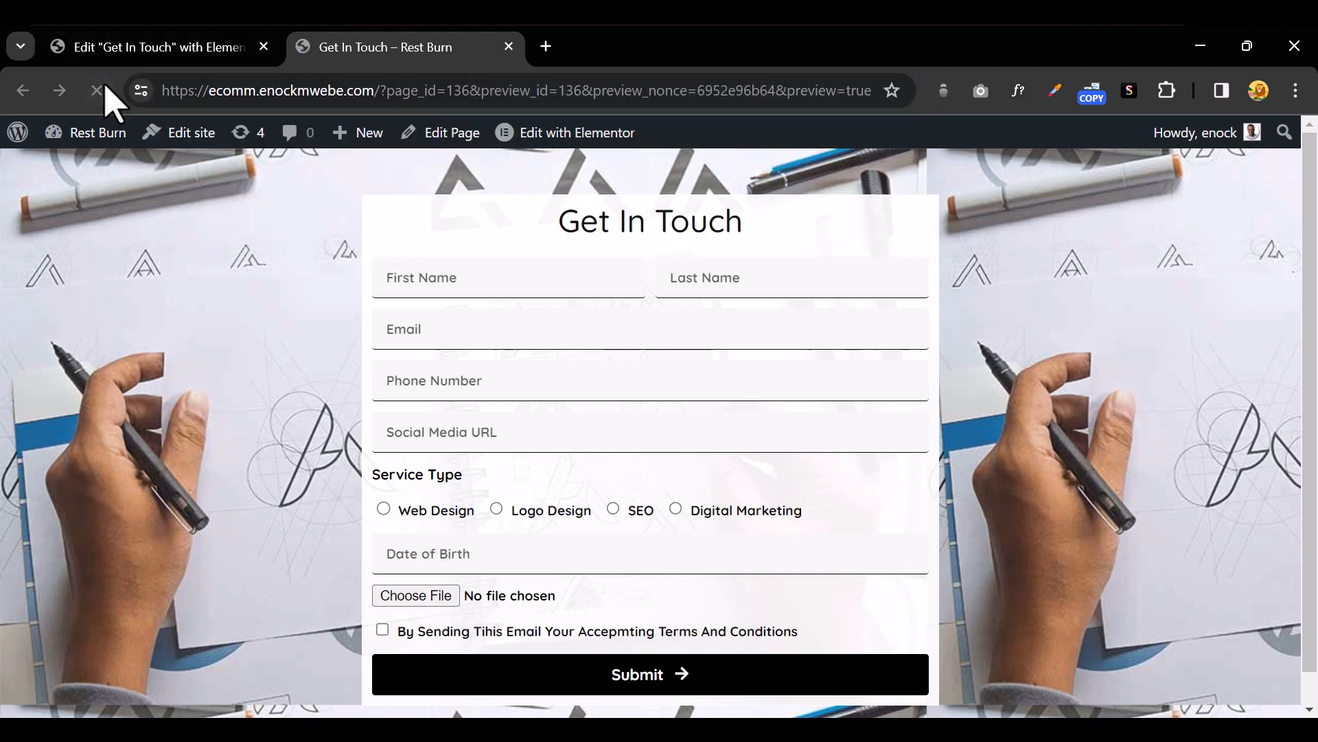
Enter a test first and last name, a saved e-mail address and a phone number
{"action": "left_click", "coordinate": [547, 285]}
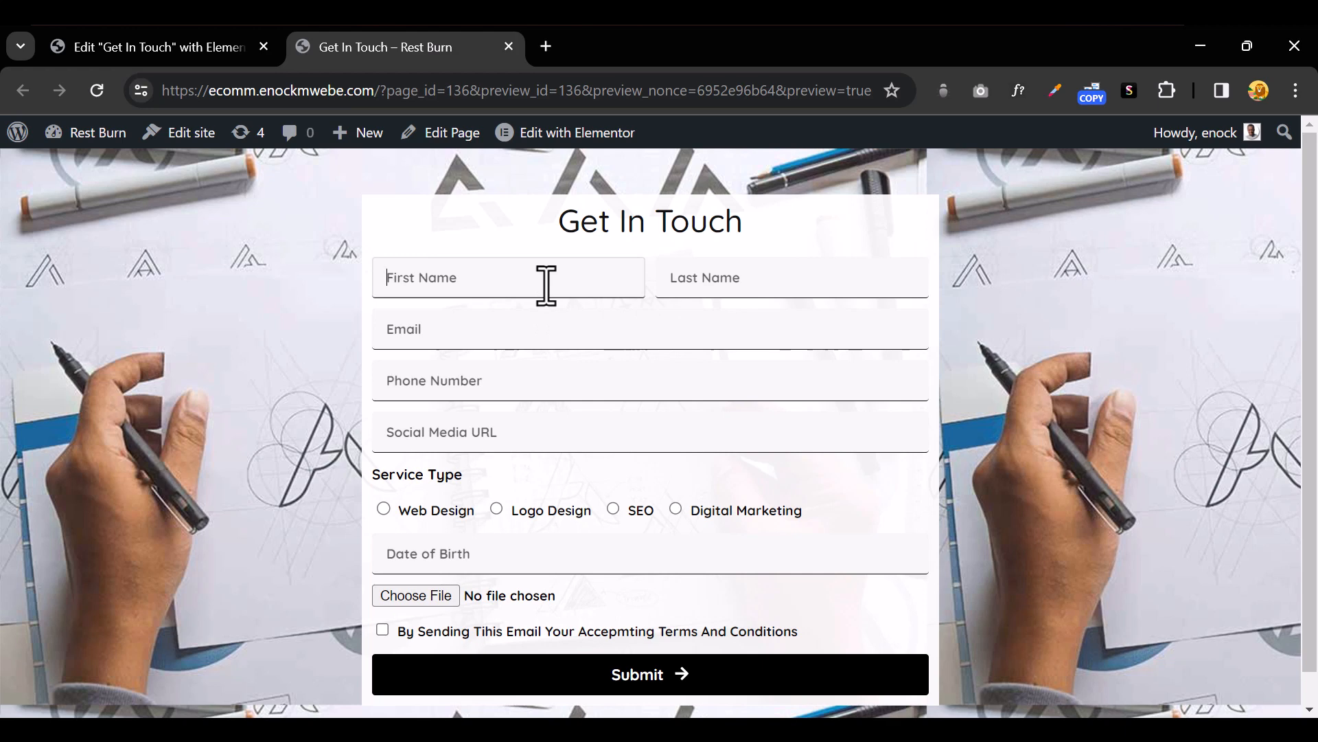
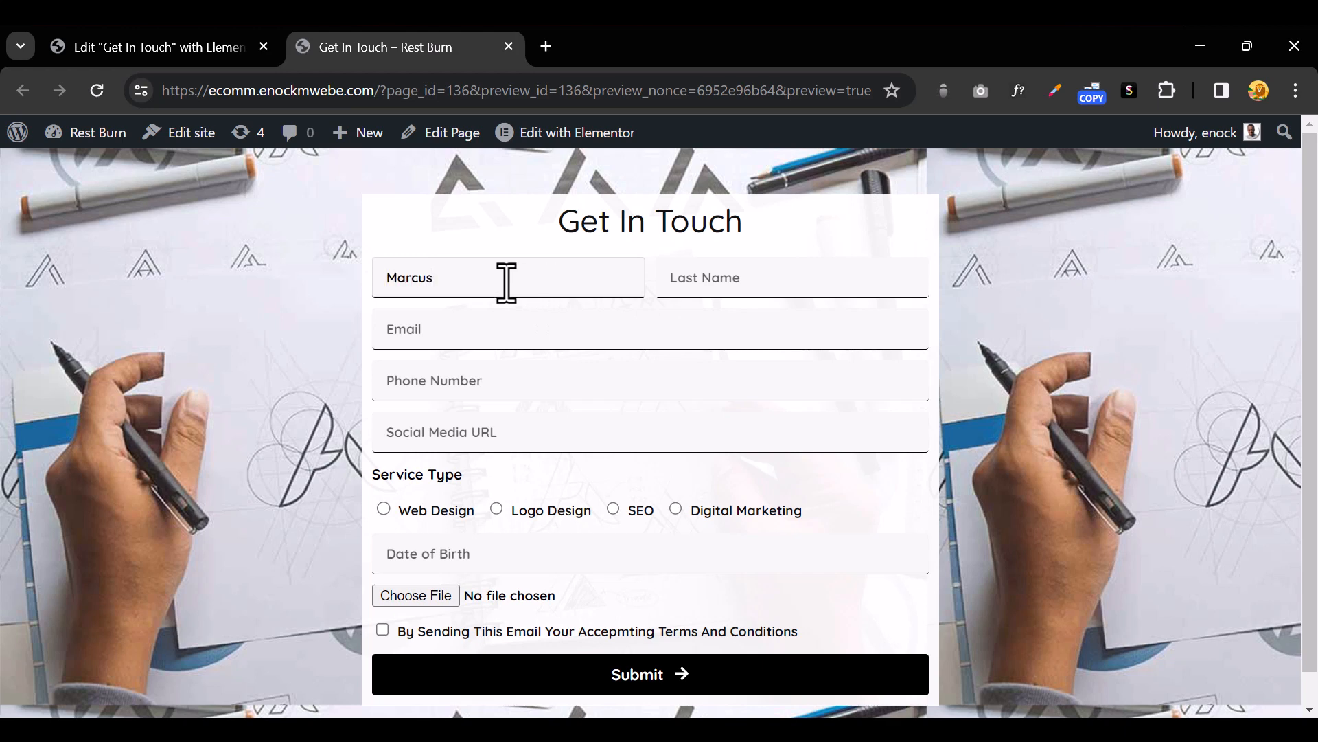
{"action": "left_click", "coordinate": [761, 285]}
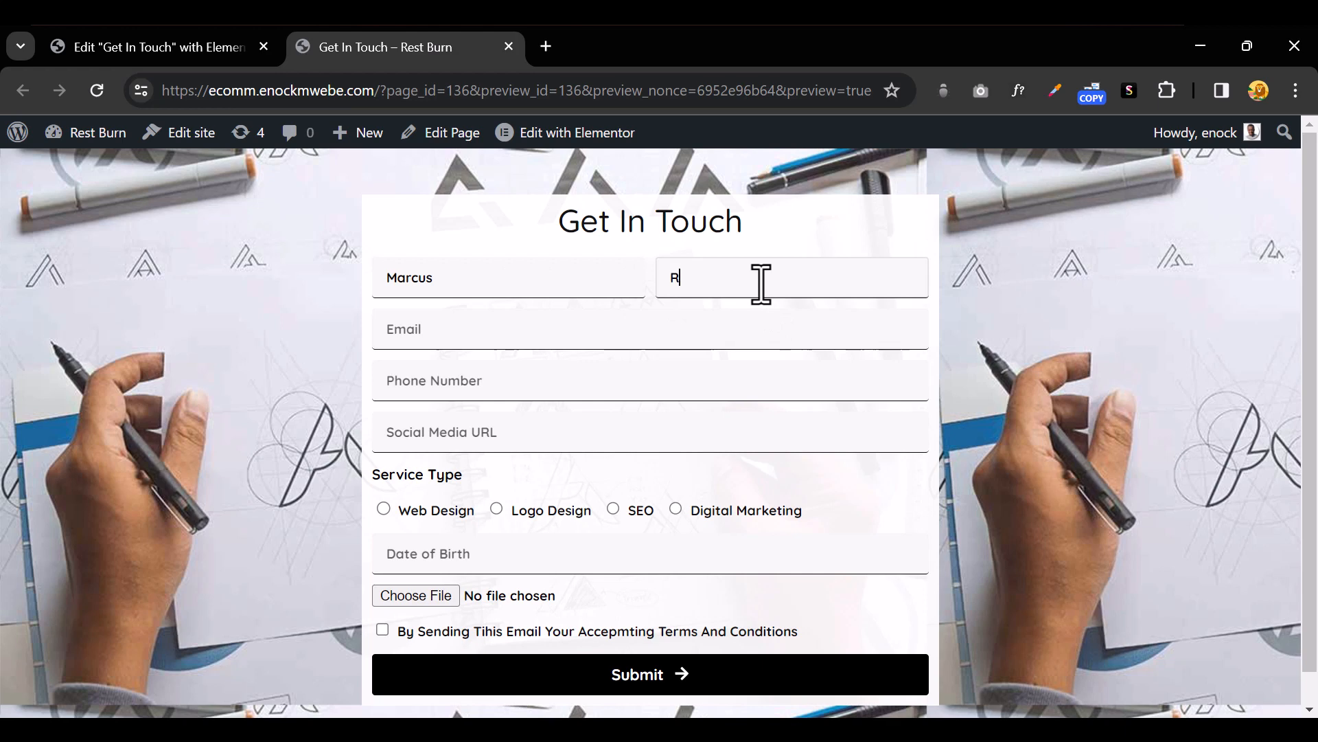
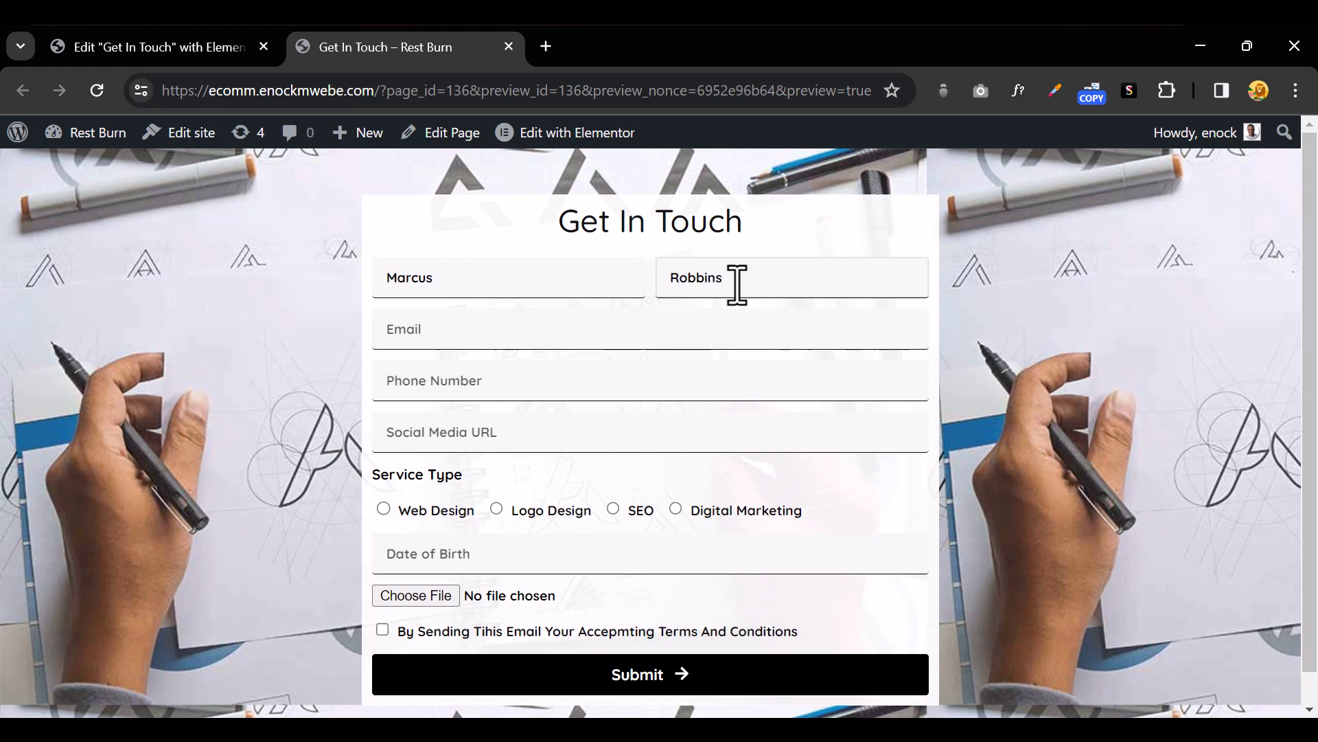
{"action": "left_click", "coordinate": [490, 336]}
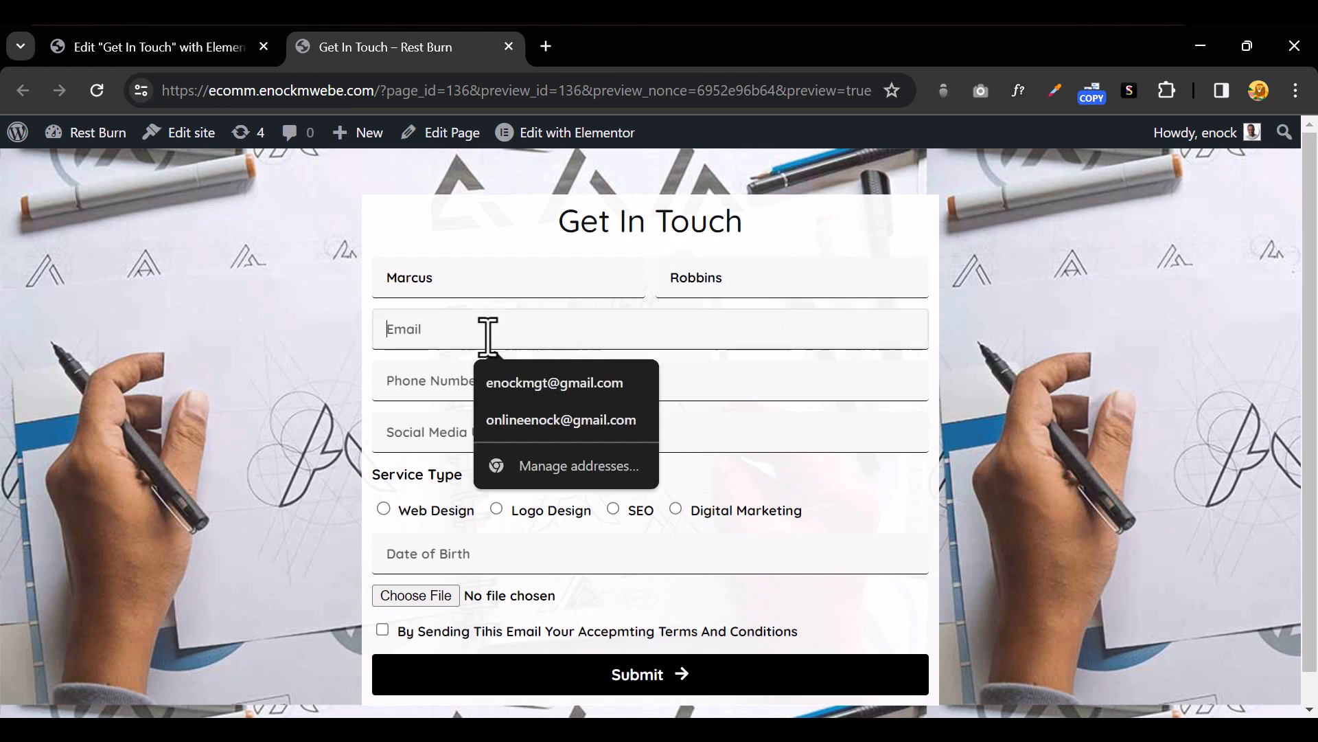
{"action": "left_click", "coordinate": [530, 421]}
{"action": "left_click", "coordinate": [527, 393]}
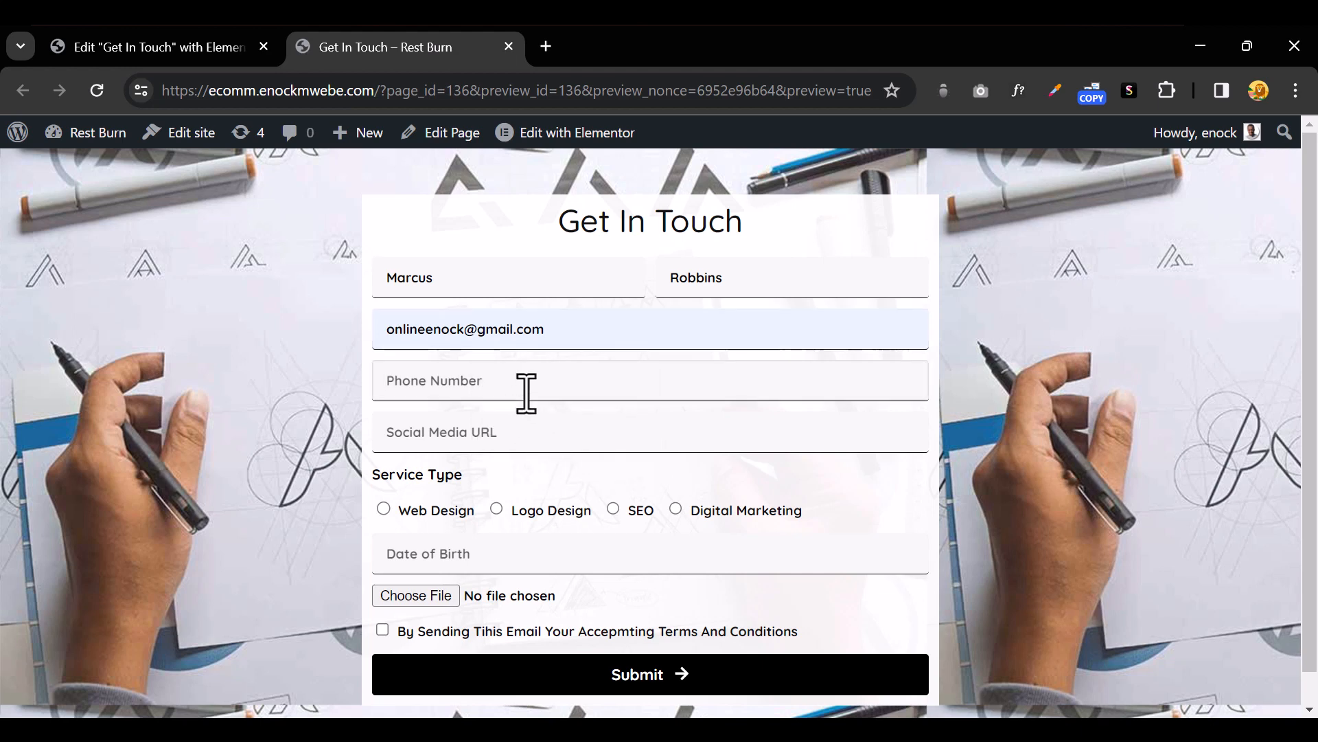
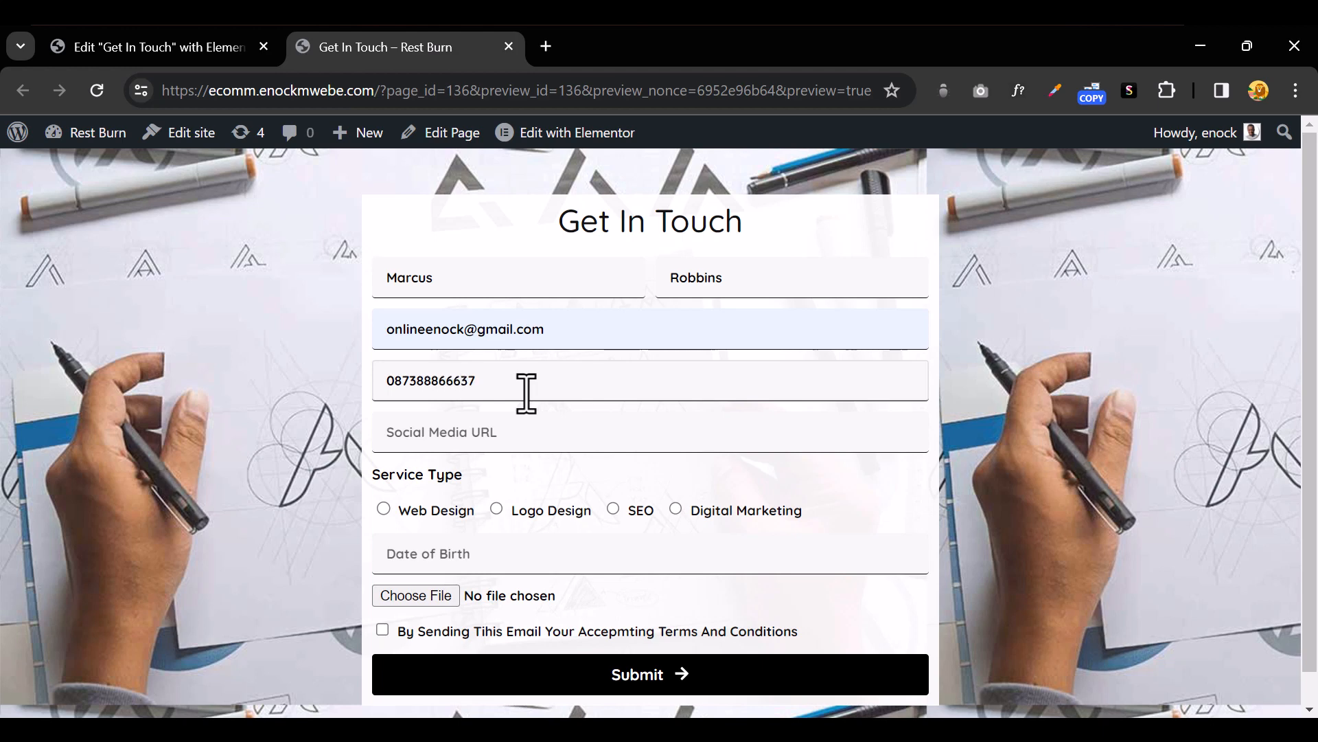
Choose SEO as the service type and set the date of birth to 2024-04-09
{"action": "left_click", "coordinate": [447, 437]}
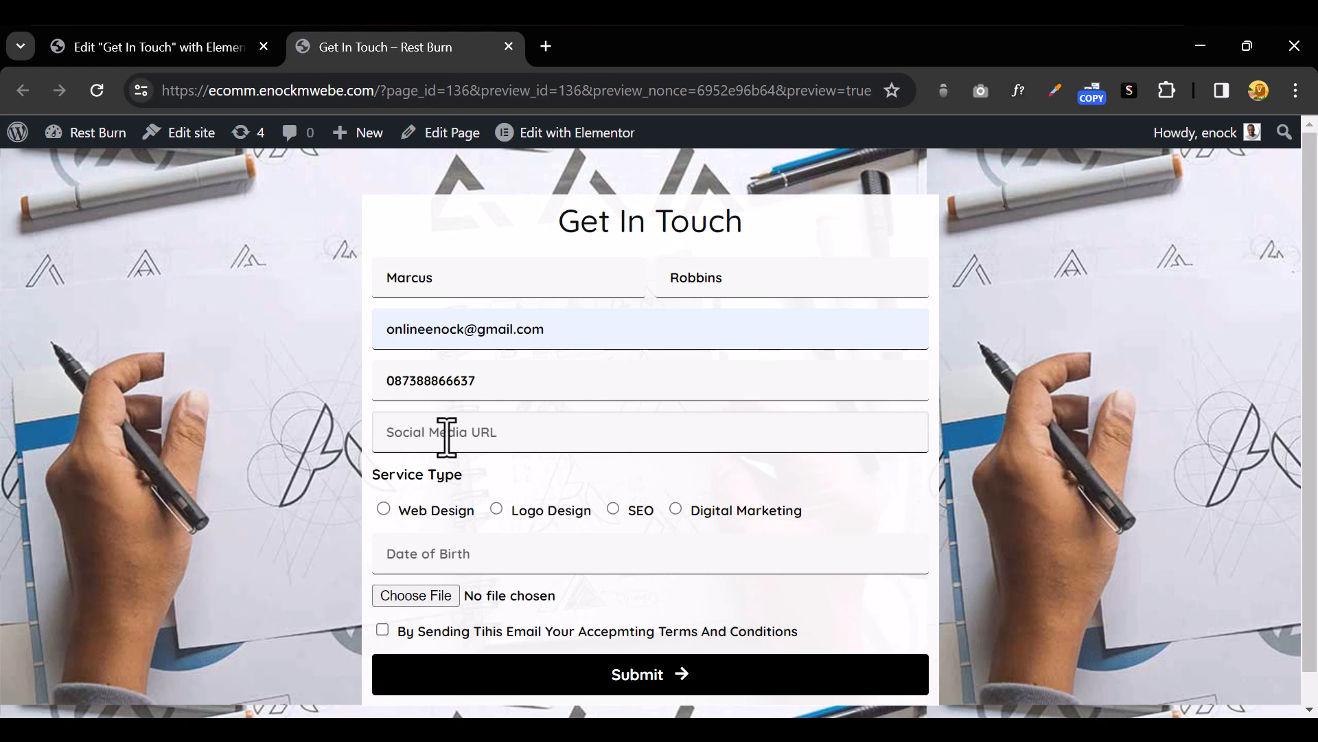
{"action": "left_click", "coordinate": [385, 510]}
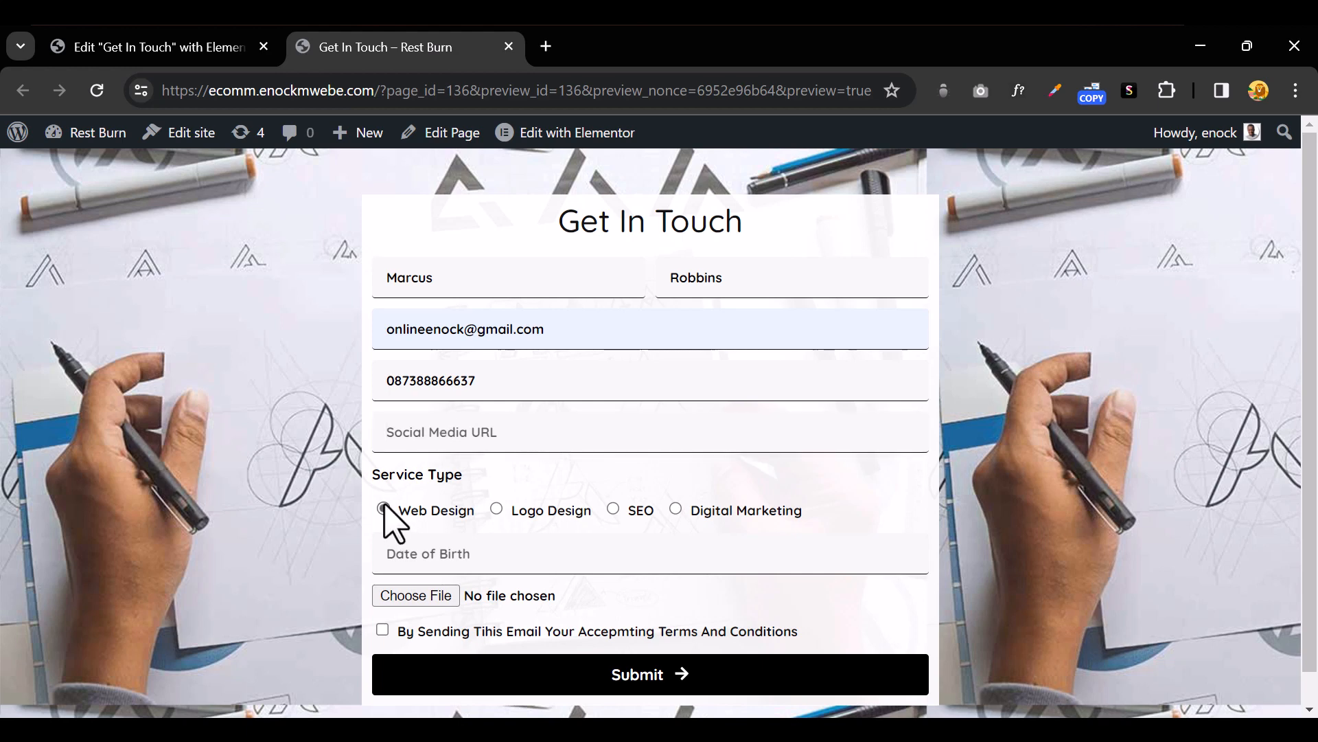
{"action": "left_click", "coordinate": [498, 509]}
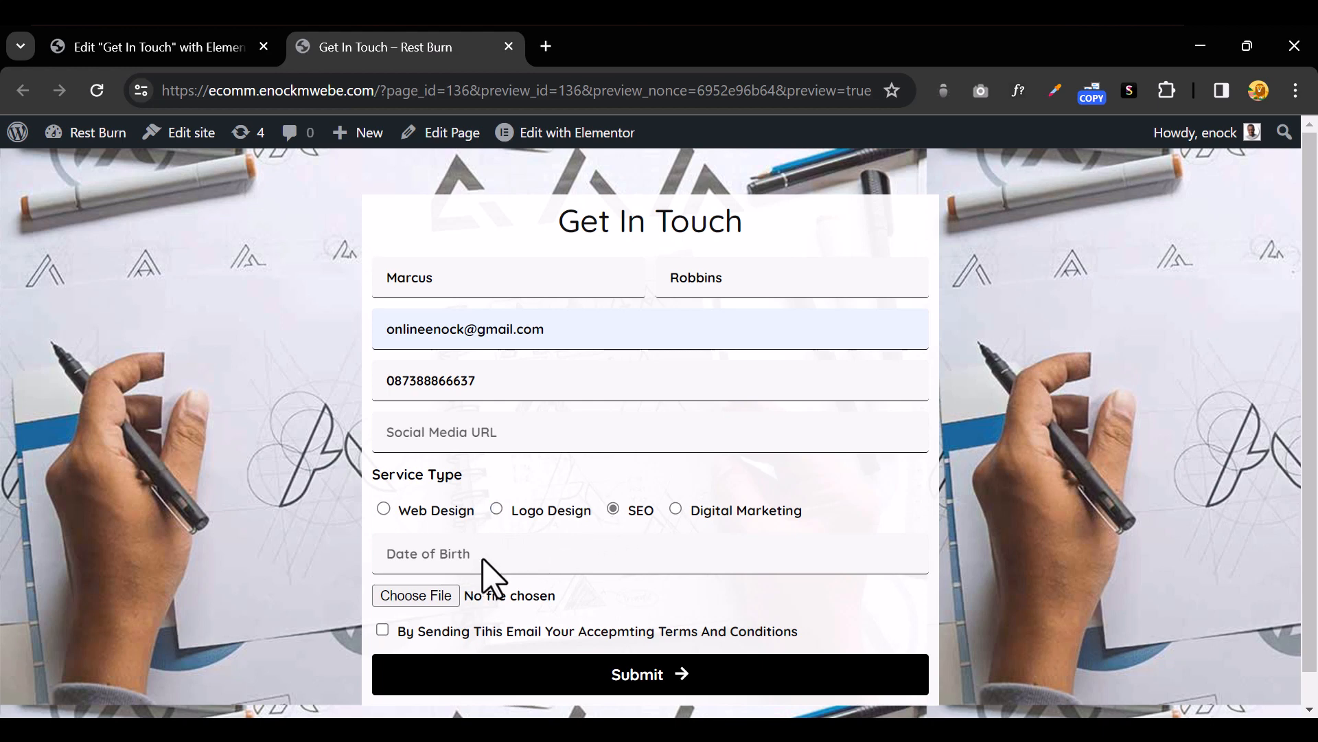
{"action": "left_click", "coordinate": [439, 551]}
{"action": "left_click", "coordinate": [475, 362]}
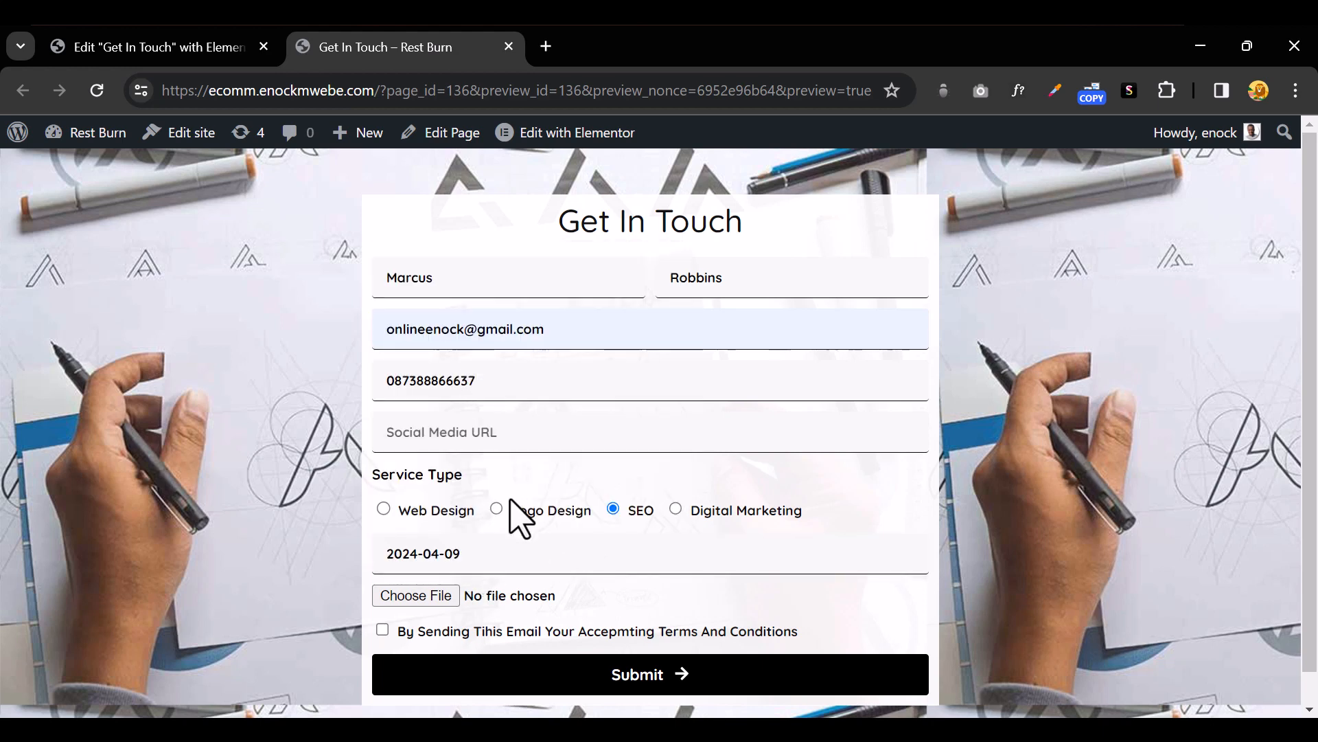
{"action": "scroll", "coordinate": [514, 526], "scroll_direction": "down", "scroll_amount": 1}
Attach stat12042024100906.pdf from the APRIL folder to the form's file field
{"action": "left_click", "coordinate": [423, 561]}
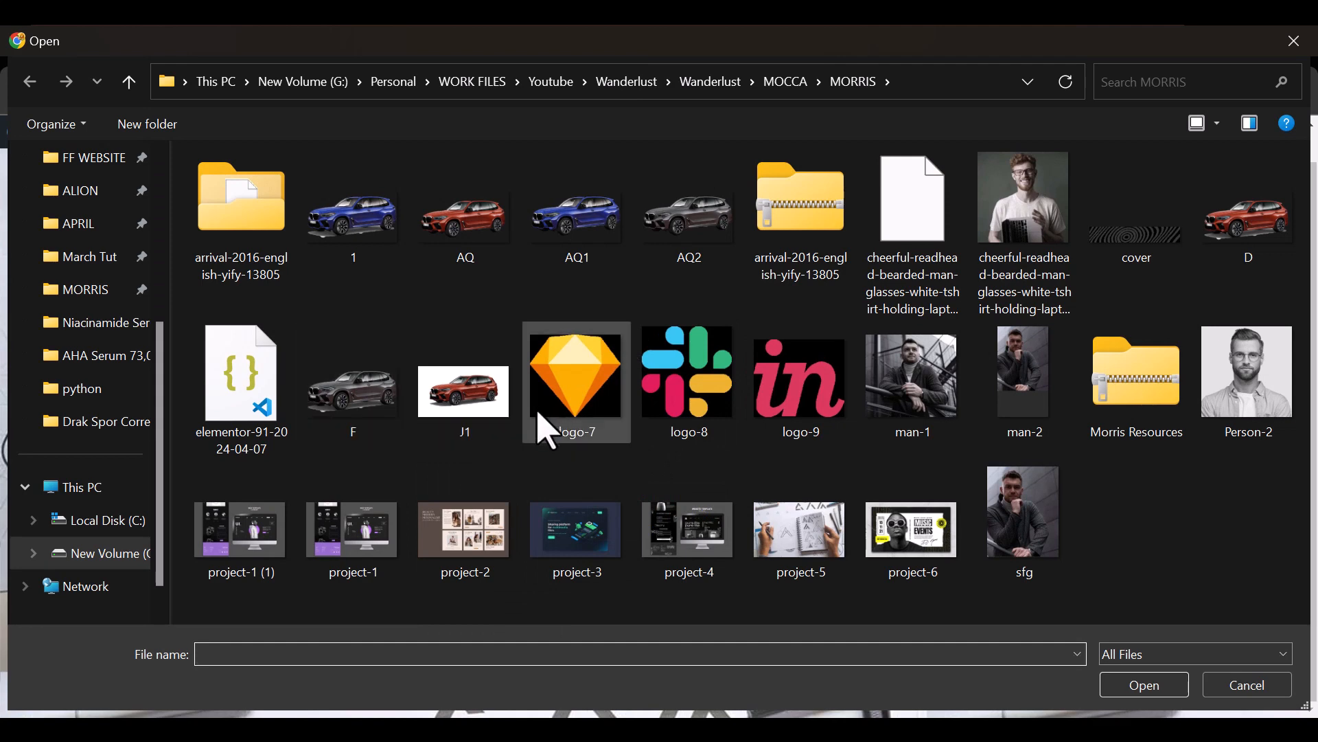
{"action": "left_click", "coordinate": [103, 195]}
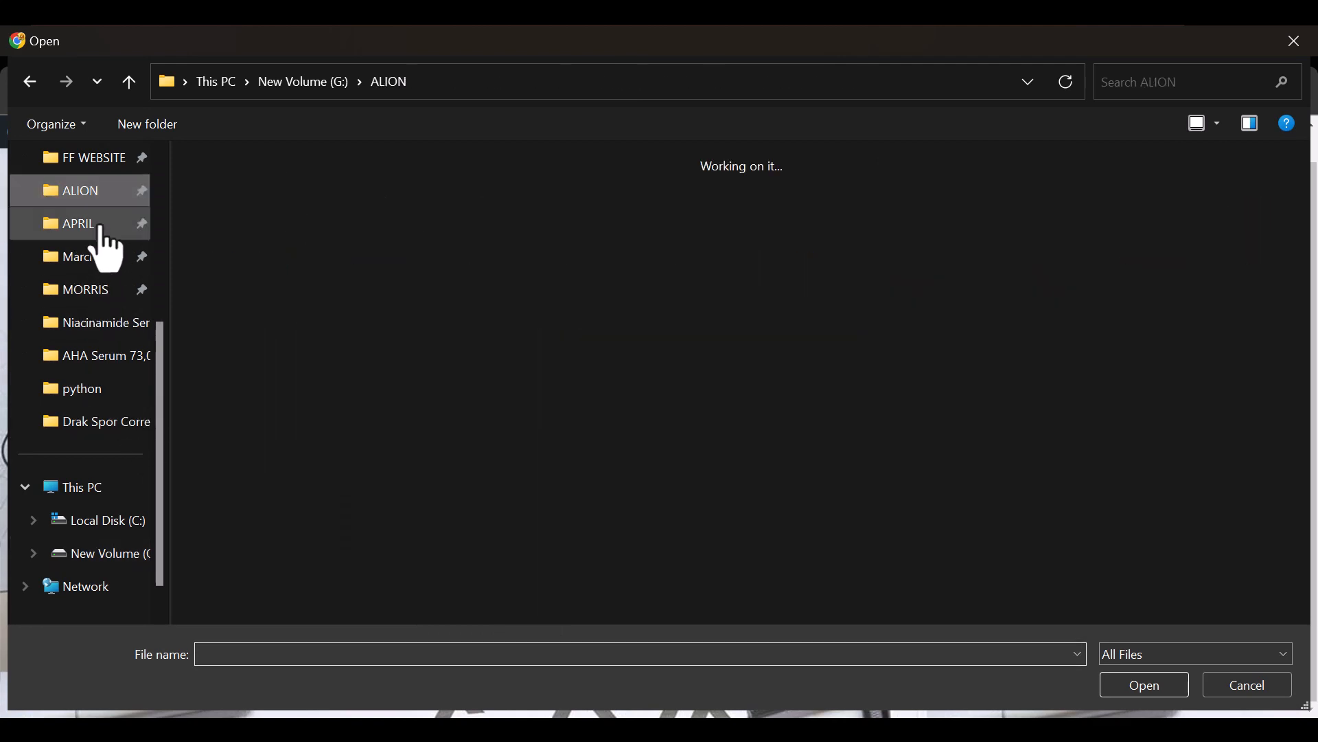
{"action": "left_click", "coordinate": [103, 234]}
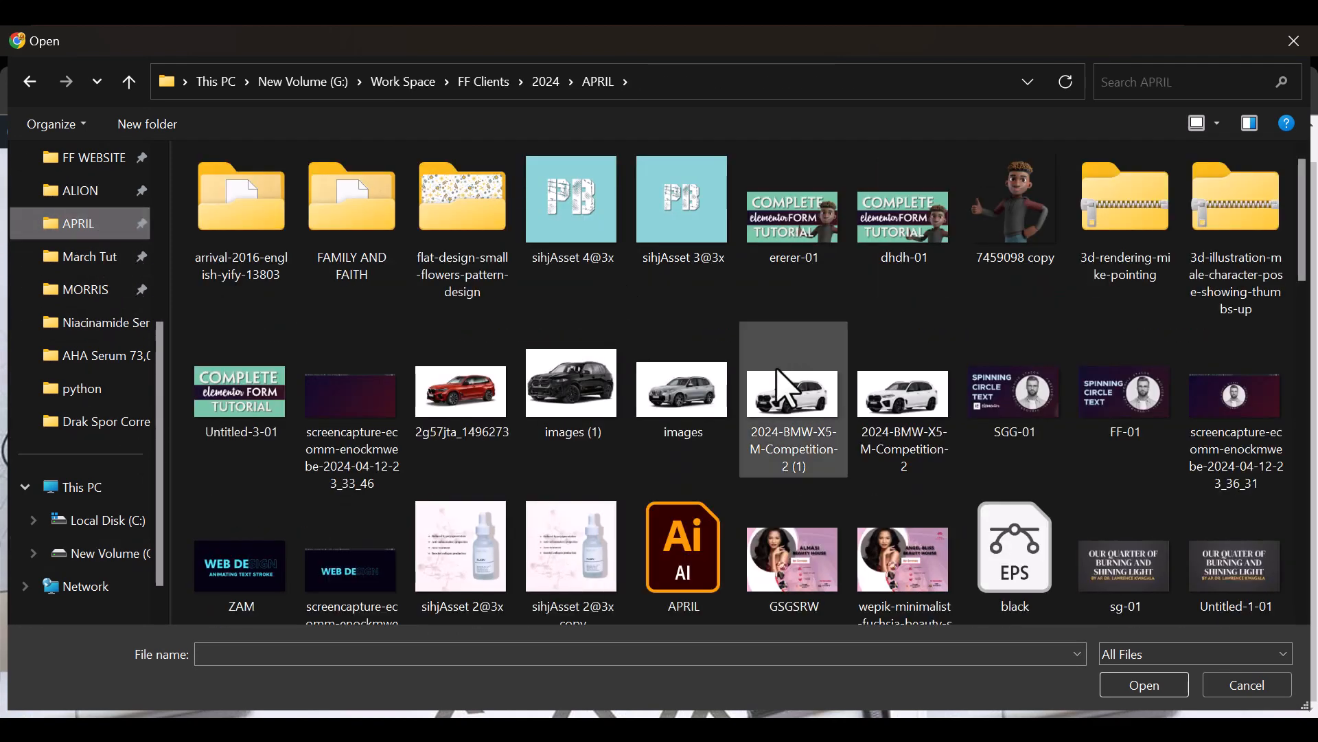
{"action": "scroll", "coordinate": [790, 395], "scroll_direction": "down", "scroll_amount": 3}
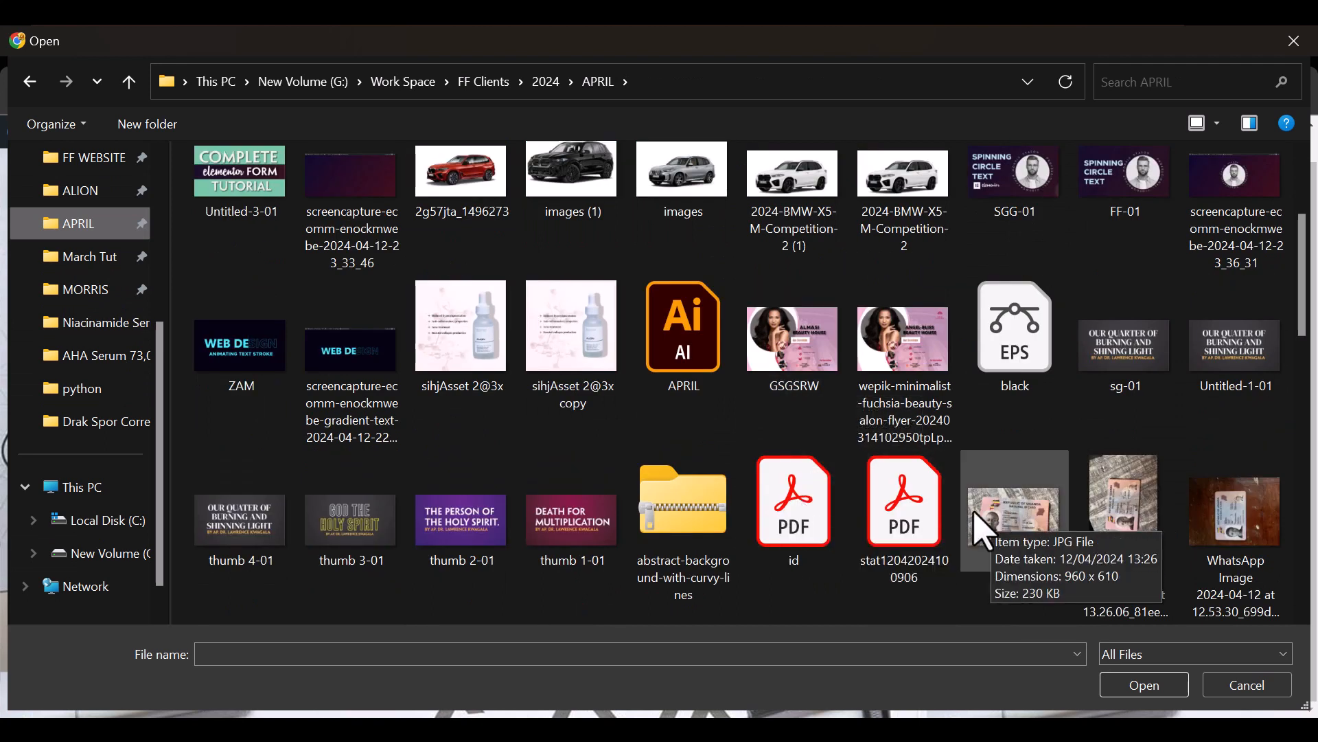
{"action": "left_click", "coordinate": [905, 539]}
{"action": "double_click", "coordinate": [905, 539]}
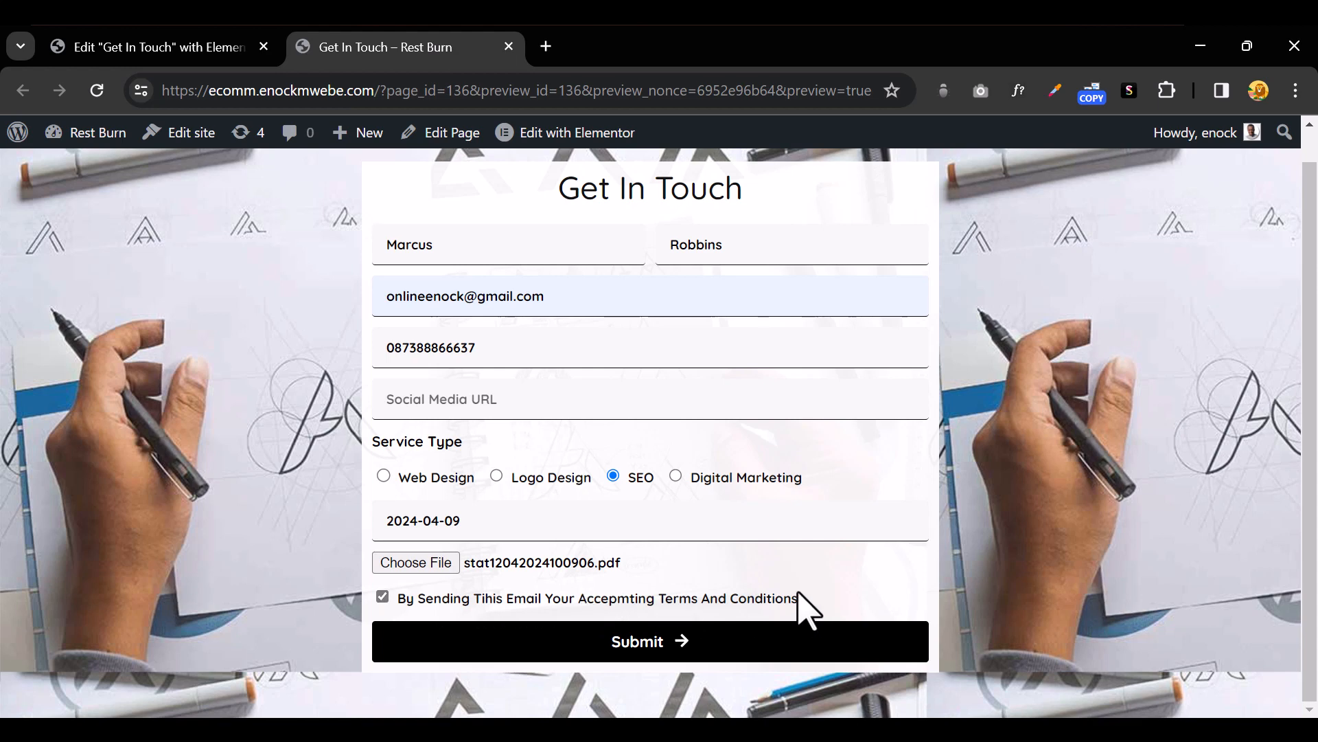
Submit the filled-in preview form to get the success confirmation
{"action": "left_click", "coordinate": [622, 649]}
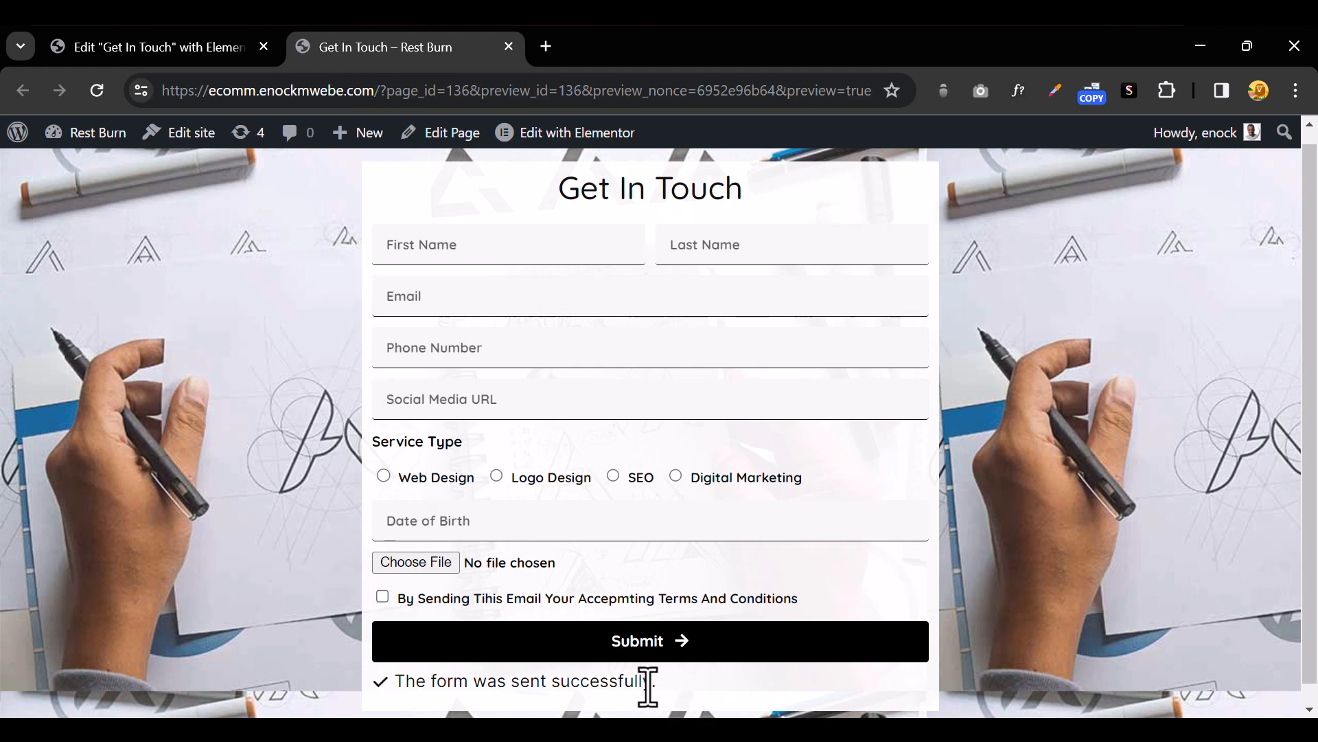
Back in the editor, turn on Custom Messages under Additional Options and select the success message text
{"action": "left_click", "coordinate": [165, 57]}
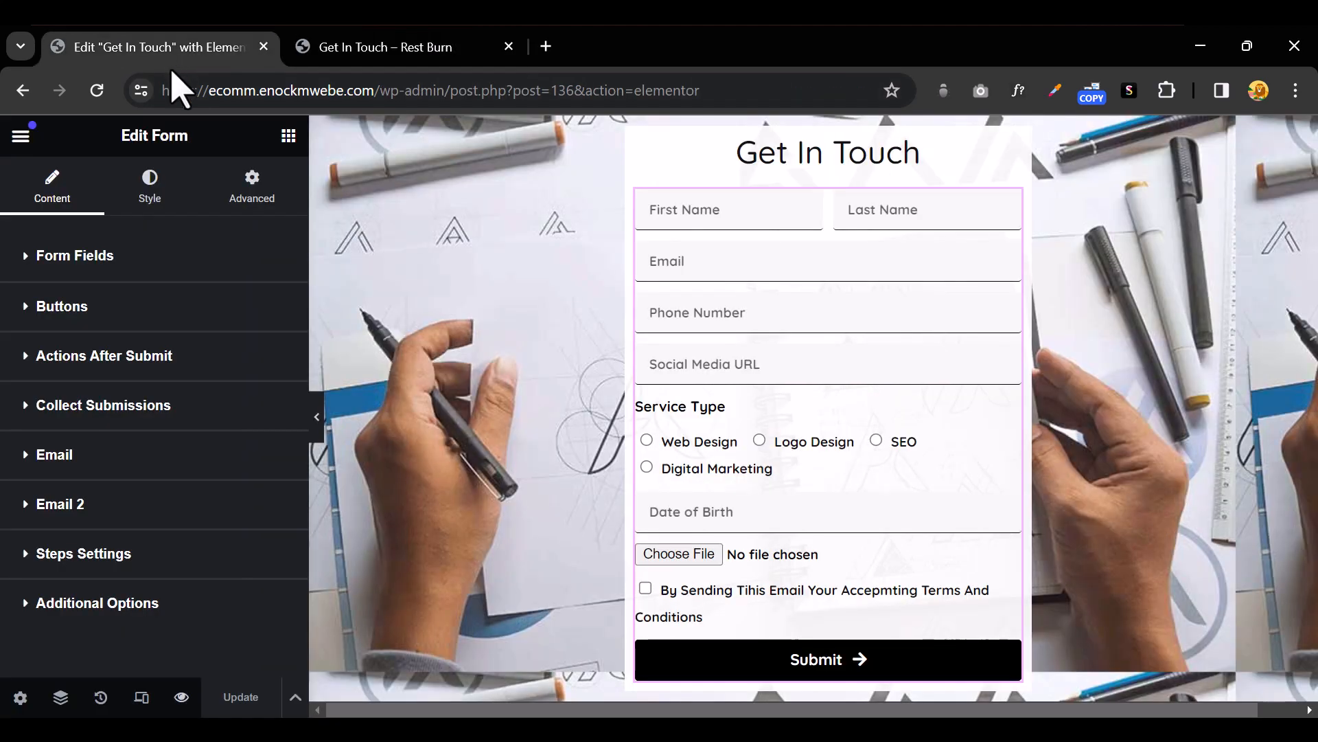
{"action": "scroll", "coordinate": [172, 337], "scroll_direction": "down", "scroll_amount": 2}
{"action": "left_click", "coordinate": [31, 534]}
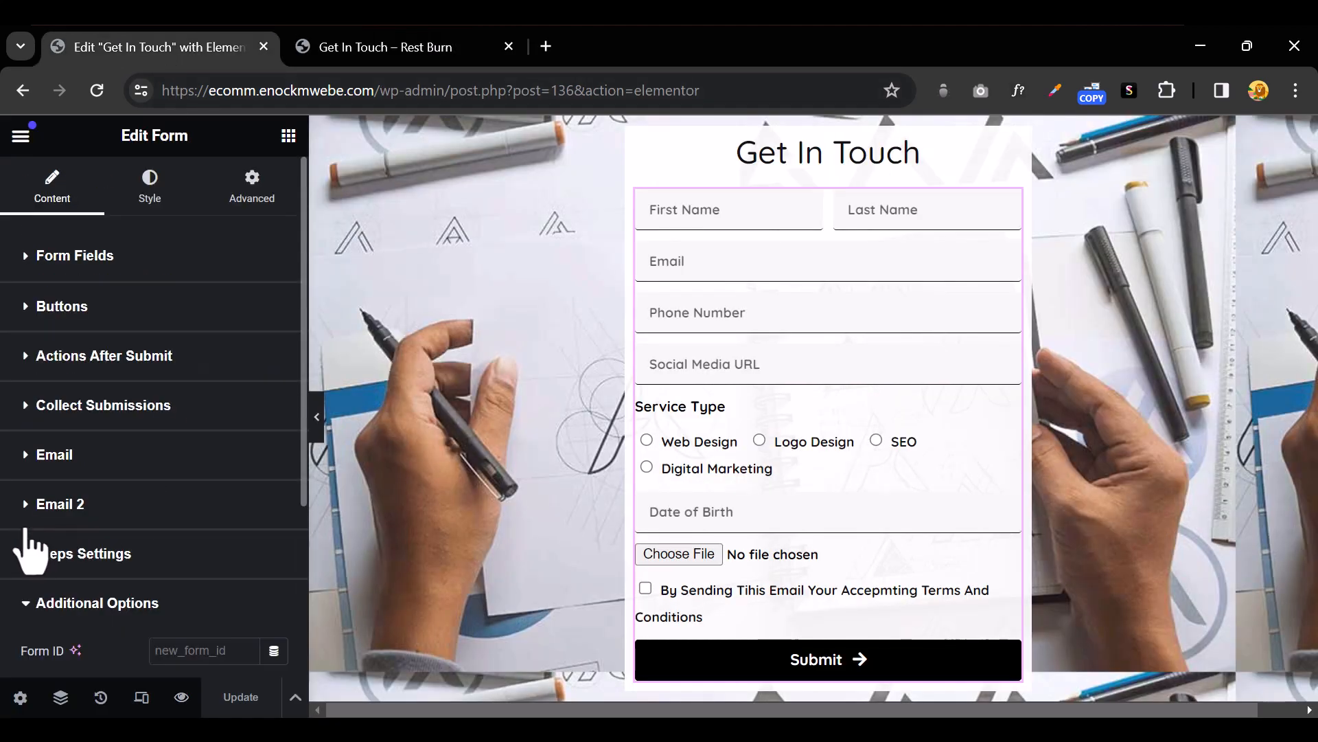
{"action": "scroll", "coordinate": [147, 556], "scroll_direction": "down", "scroll_amount": 4}
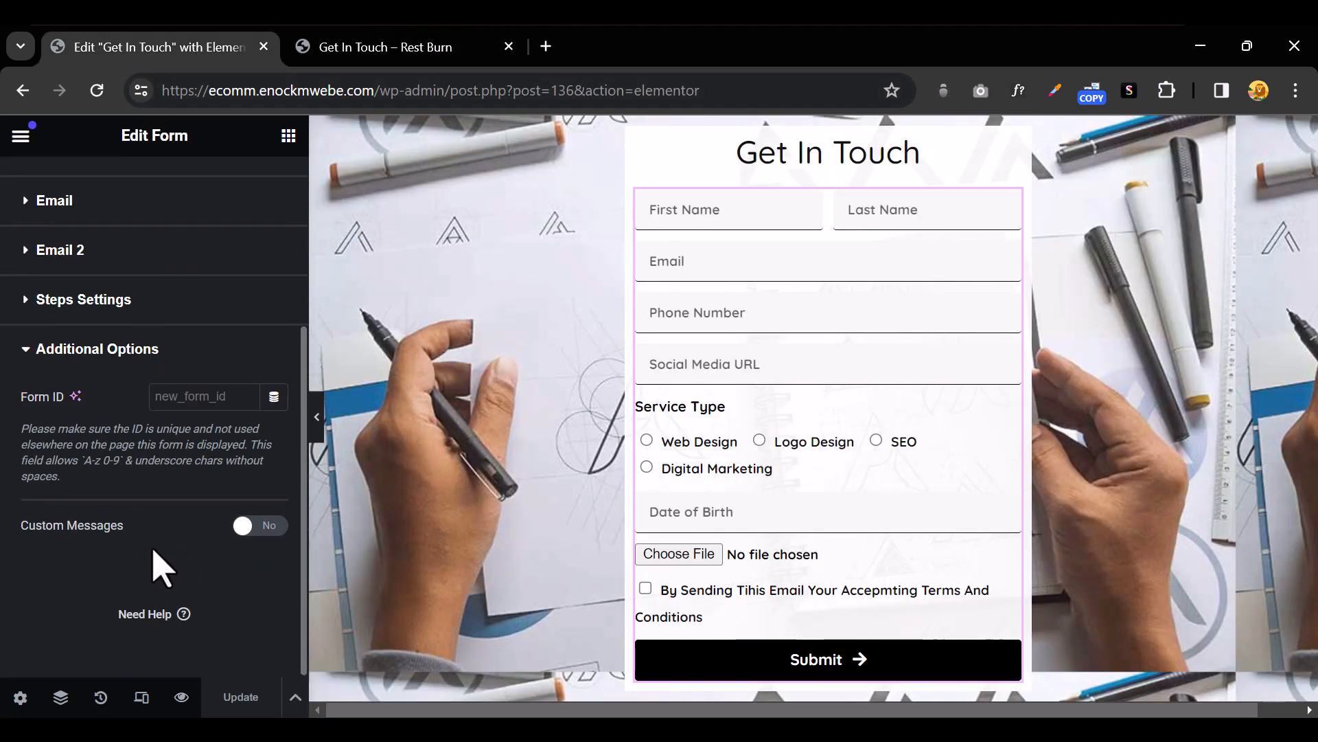
{"action": "left_click", "coordinate": [242, 526]}
{"action": "scroll", "coordinate": [171, 570], "scroll_direction": "down", "scroll_amount": 3}
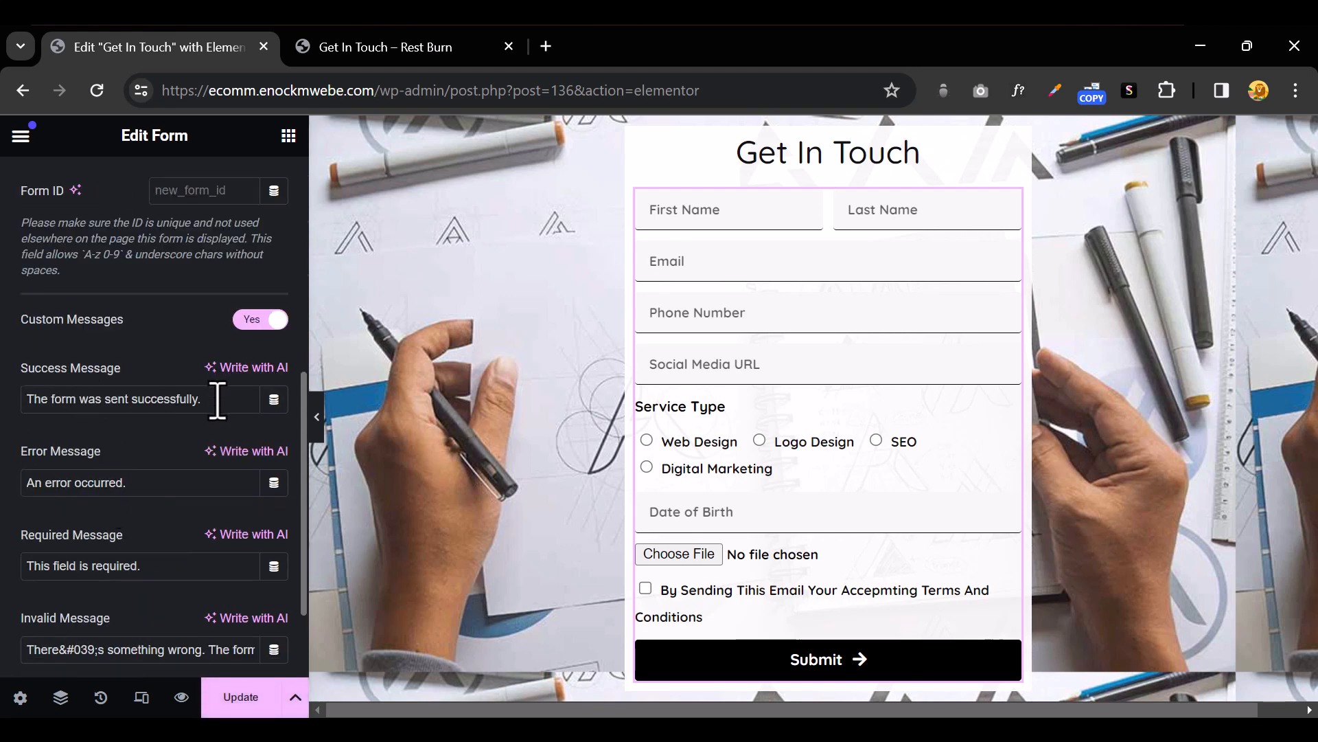
{"action": "left_click_drag", "start_coordinate": [217, 401], "coordinate": [20, 407]}
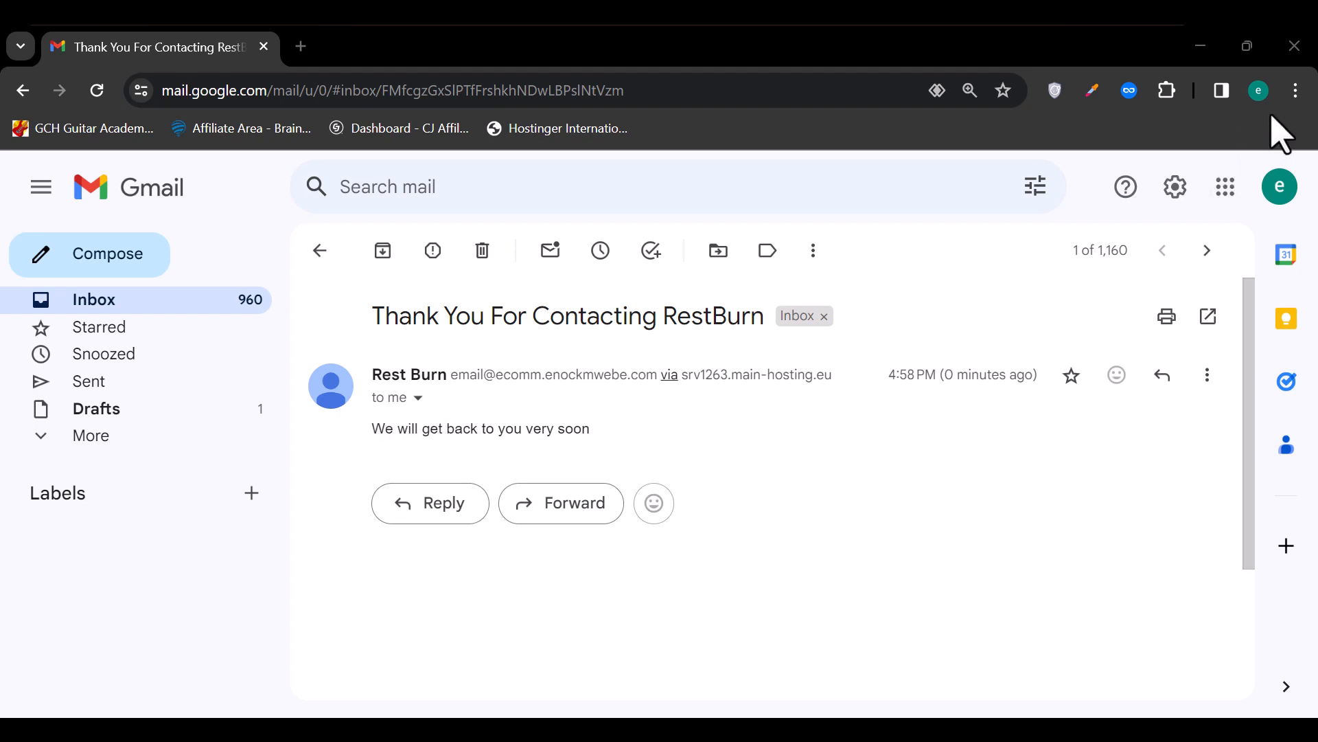
Check the form notification email in Gmail, then return to the Get In Touch page tab
{"action": "left_click", "coordinate": [1203, 58]}
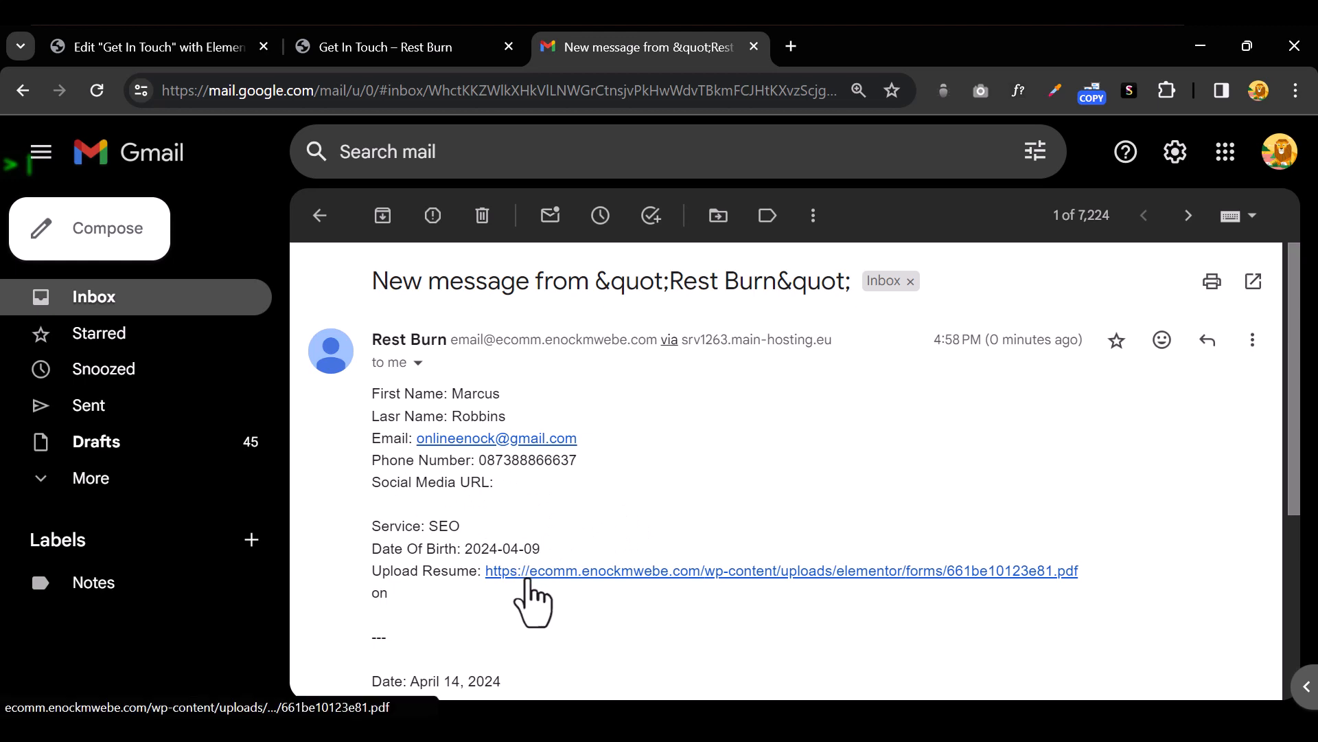
{"action": "left_click", "coordinate": [326, 48]}
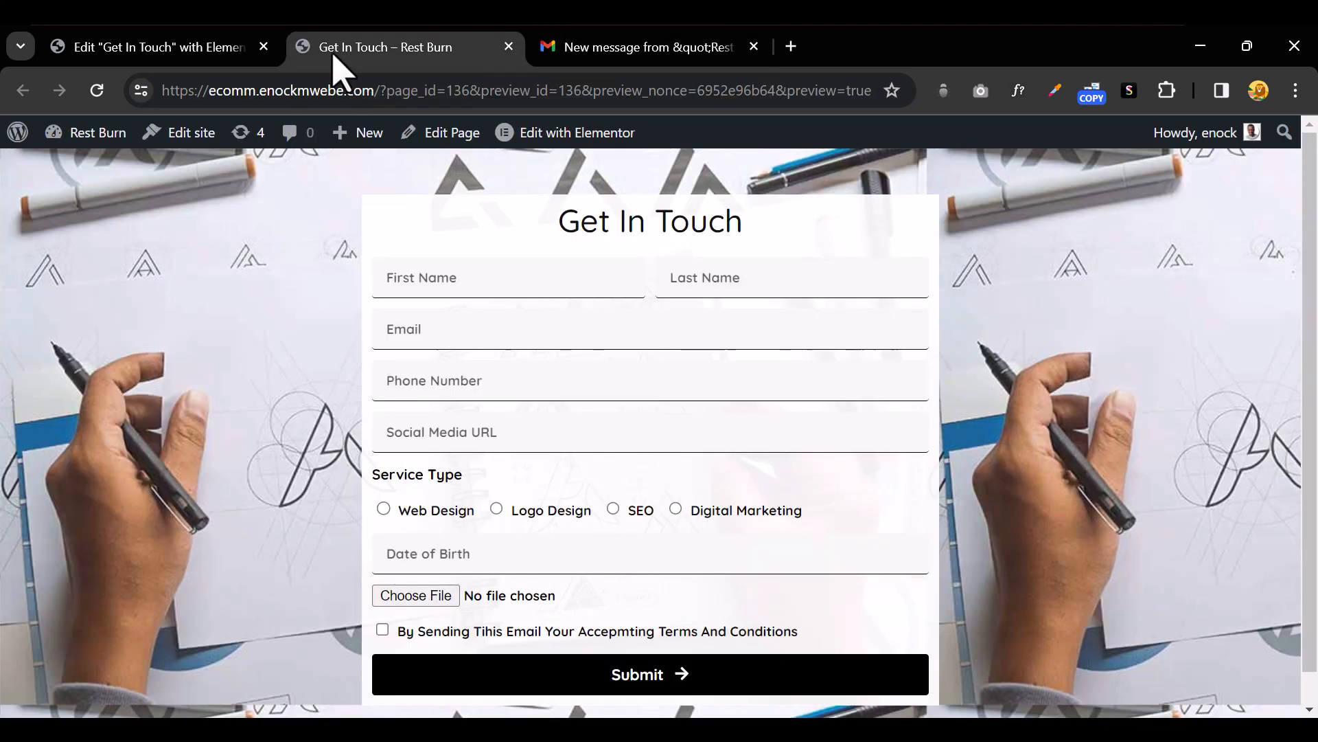
Change the form's notification email subject to 'New Booking From RestBurn'
{"action": "left_click", "coordinate": [206, 48]}
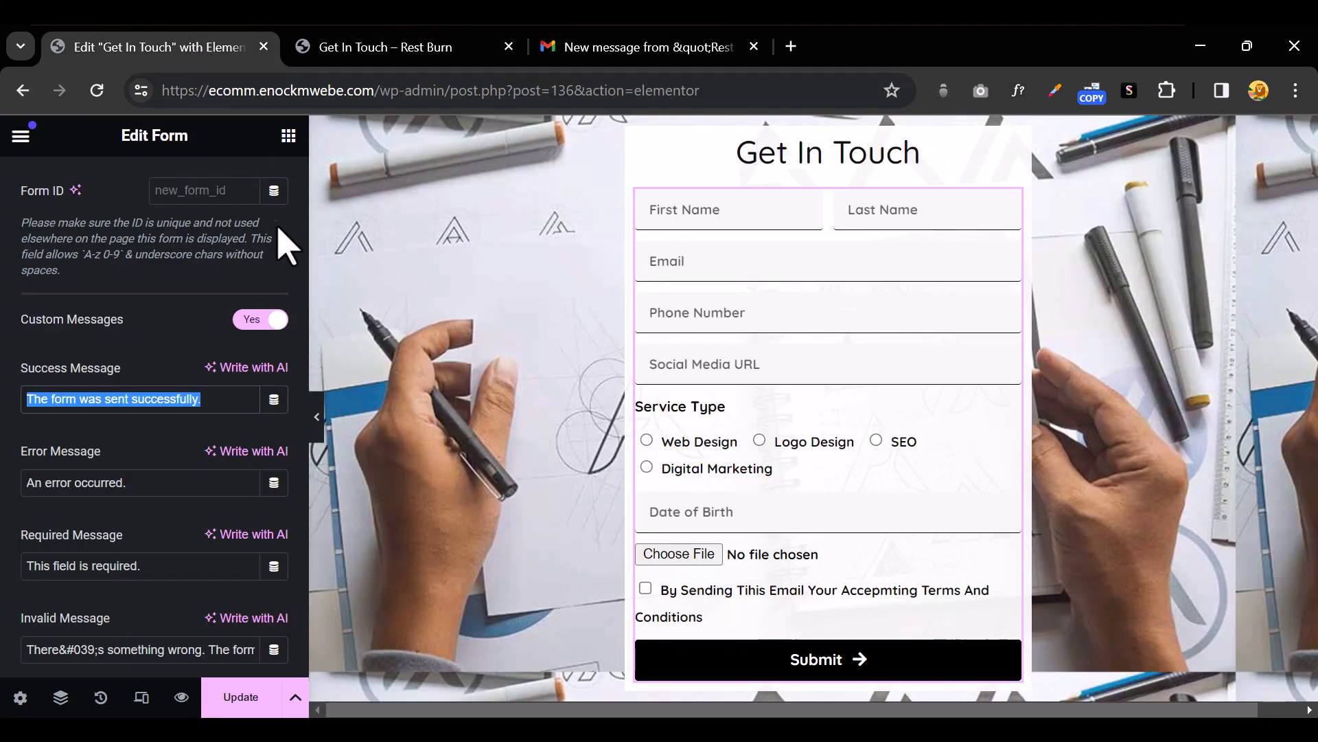
{"action": "scroll", "coordinate": [130, 438], "scroll_direction": "up", "scroll_amount": 5}
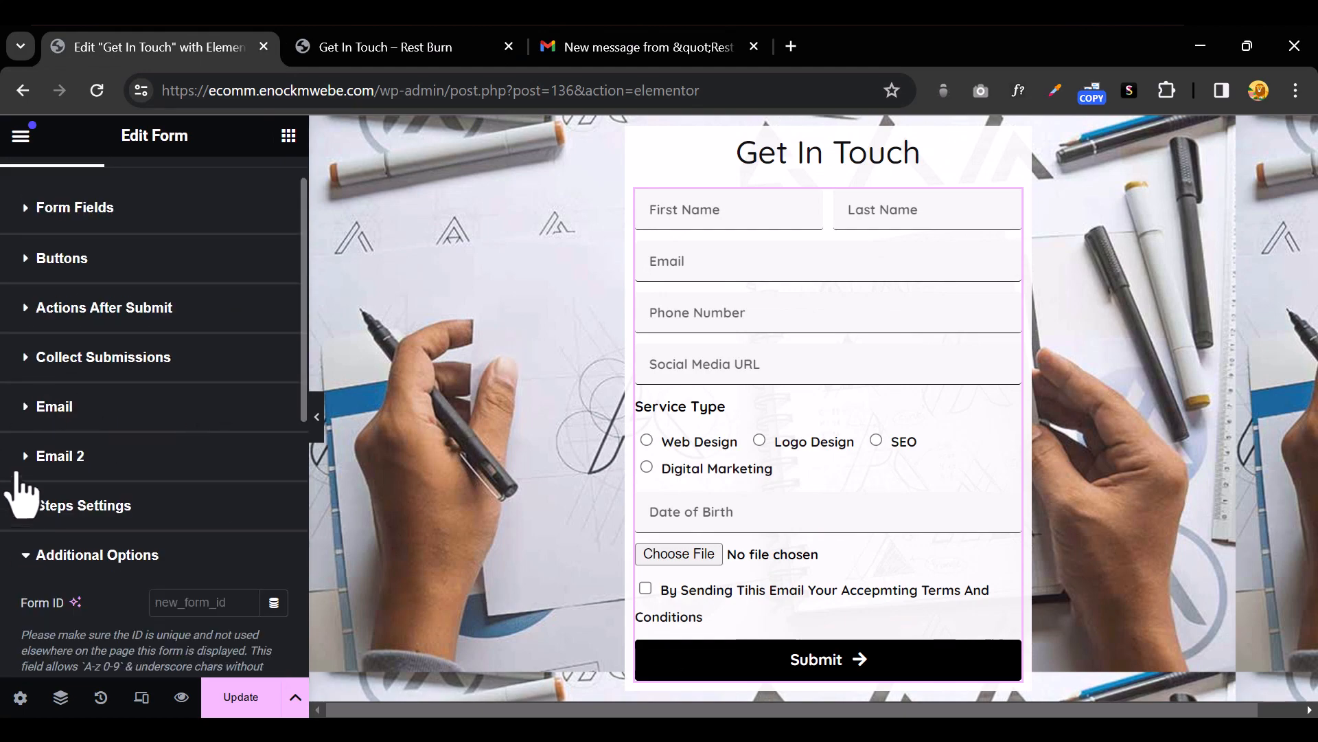
{"action": "left_click", "coordinate": [26, 420]}
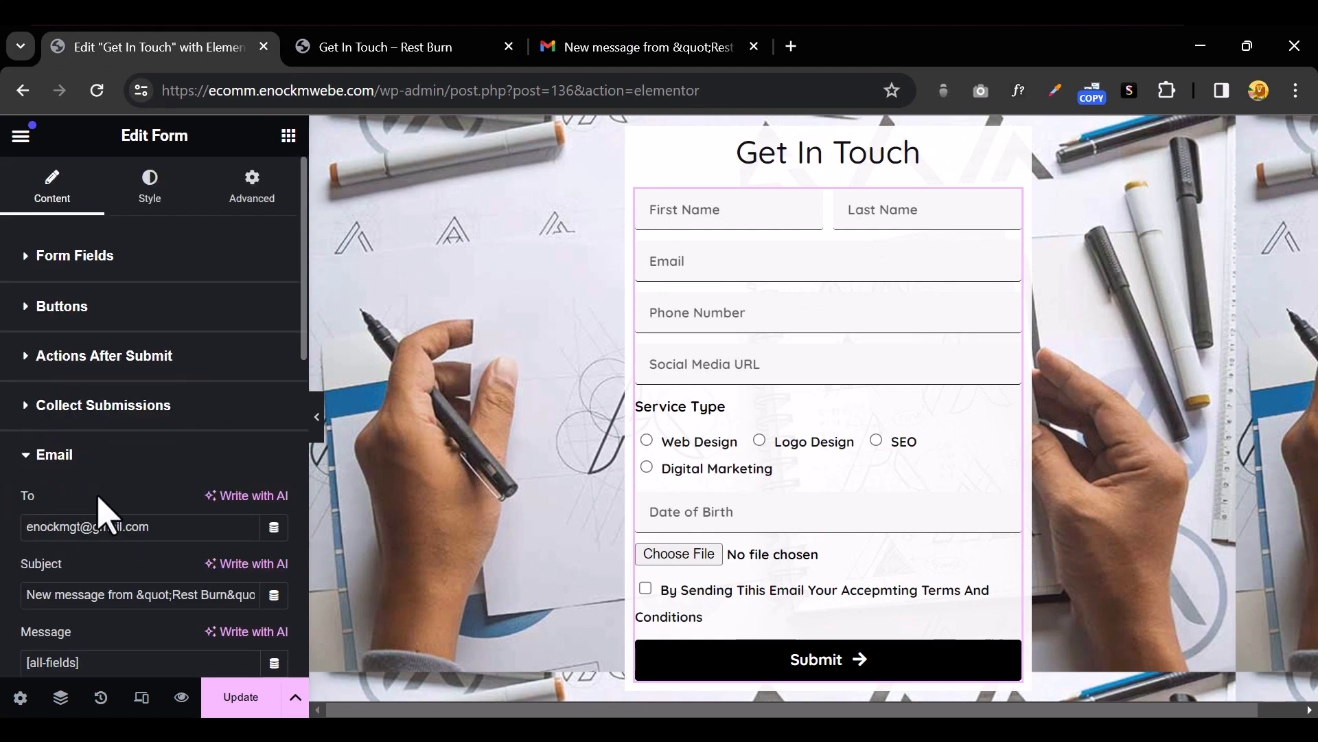
{"action": "scroll", "coordinate": [117, 495], "scroll_direction": "down", "scroll_amount": 3}
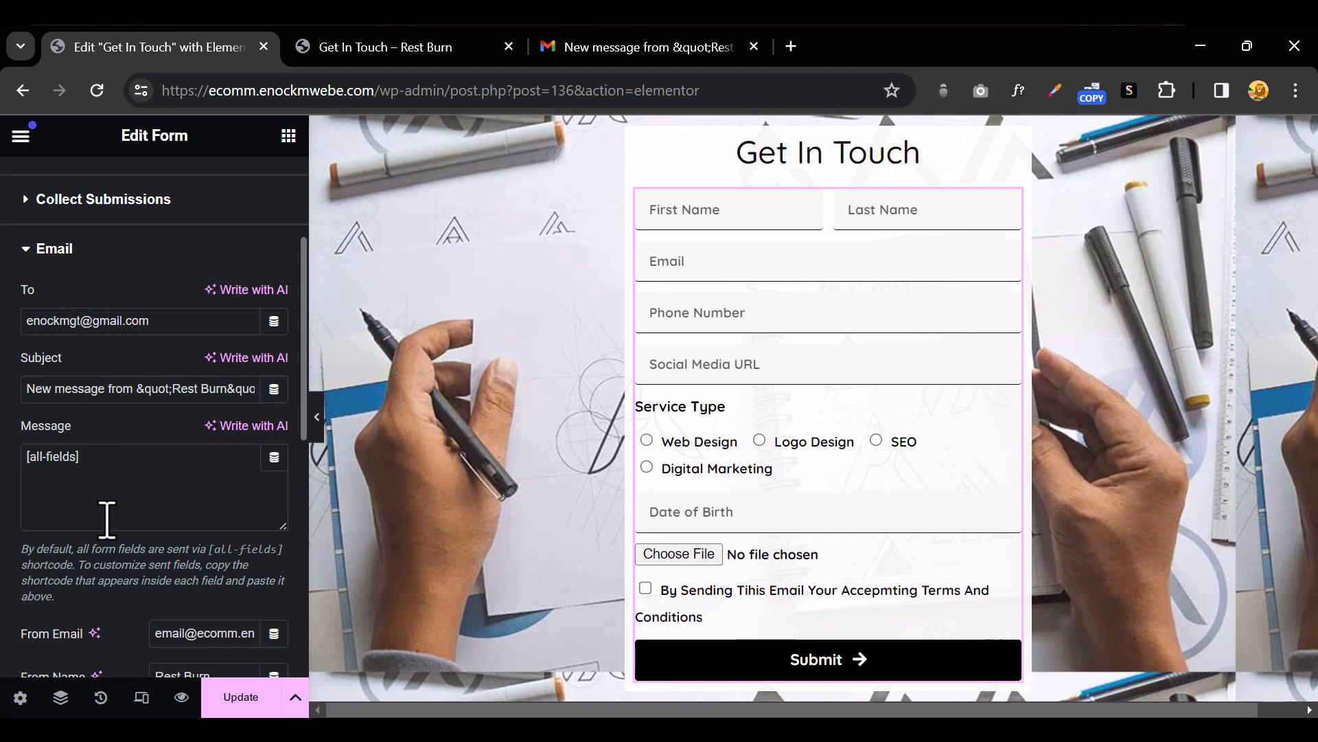
{"action": "triple_click", "coordinate": [114, 397]}
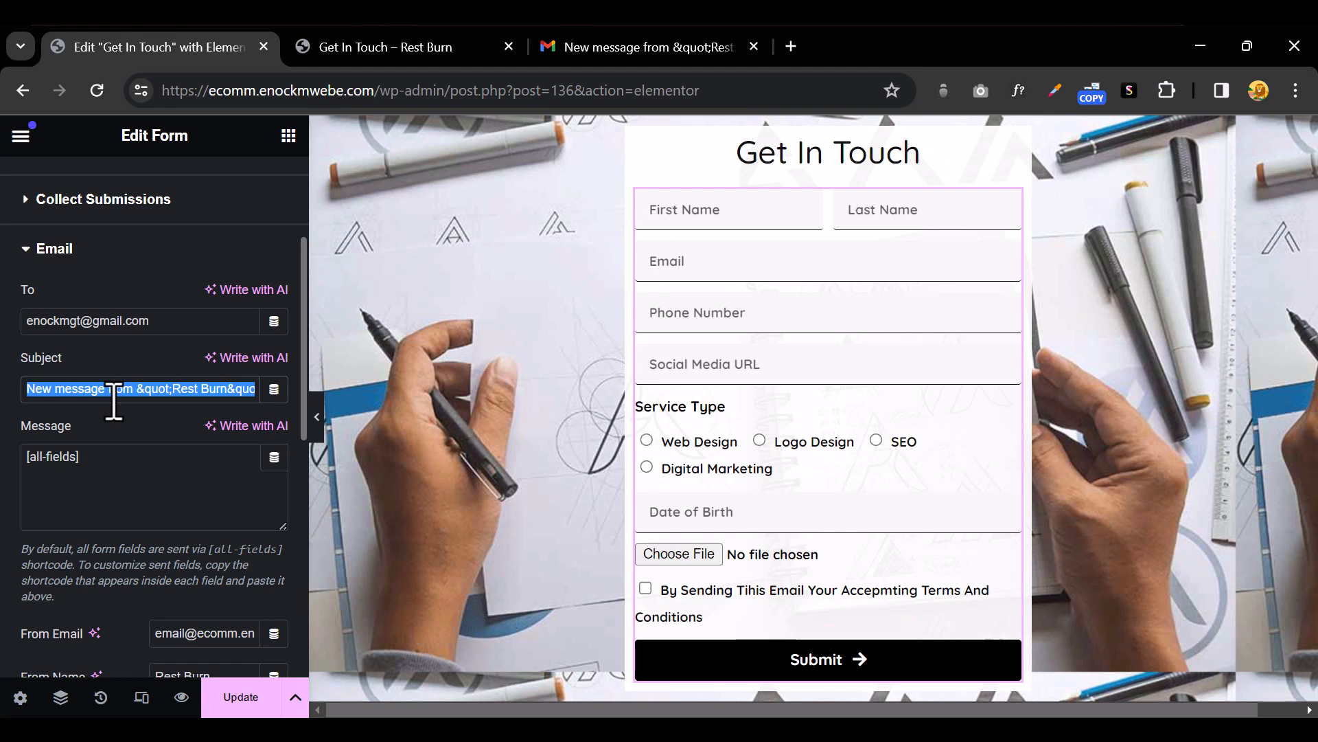
{"action": "type", "text": "N"}
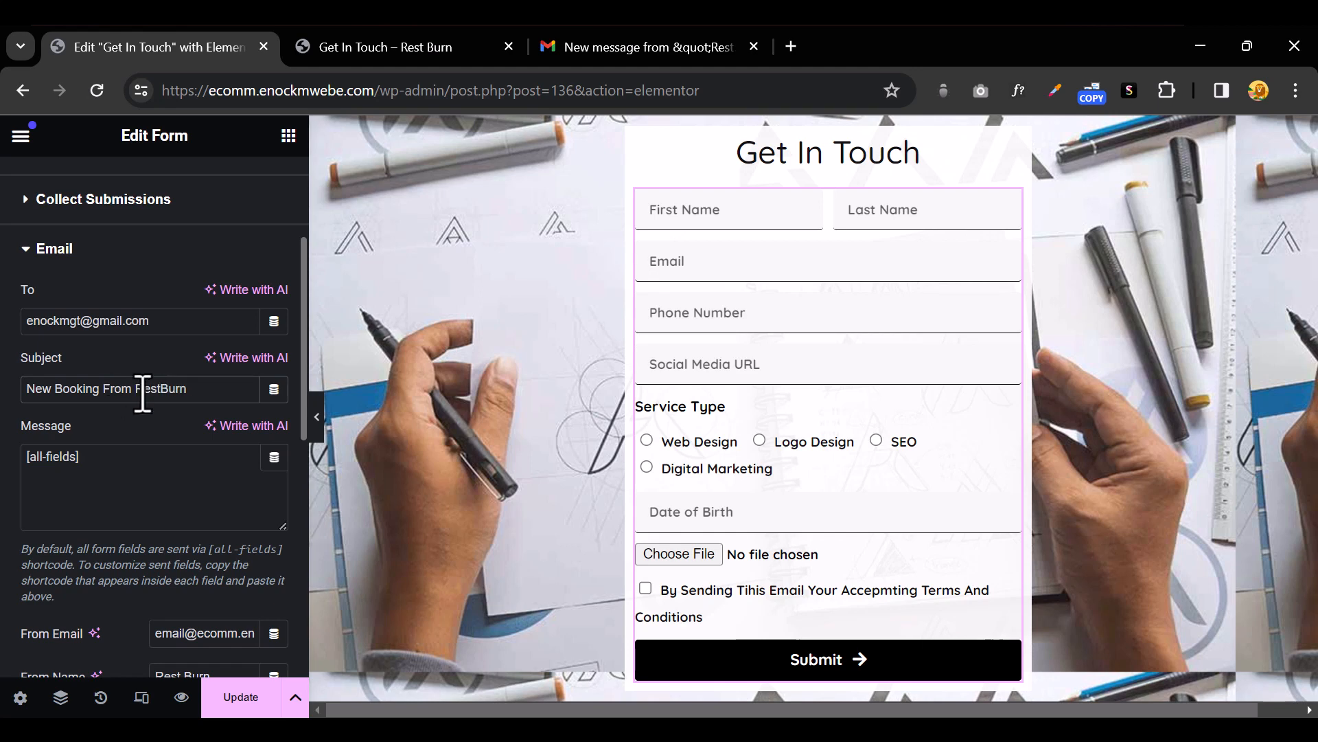
{"action": "left_click_drag", "start_coordinate": [206, 387], "coordinate": [2, 407]}
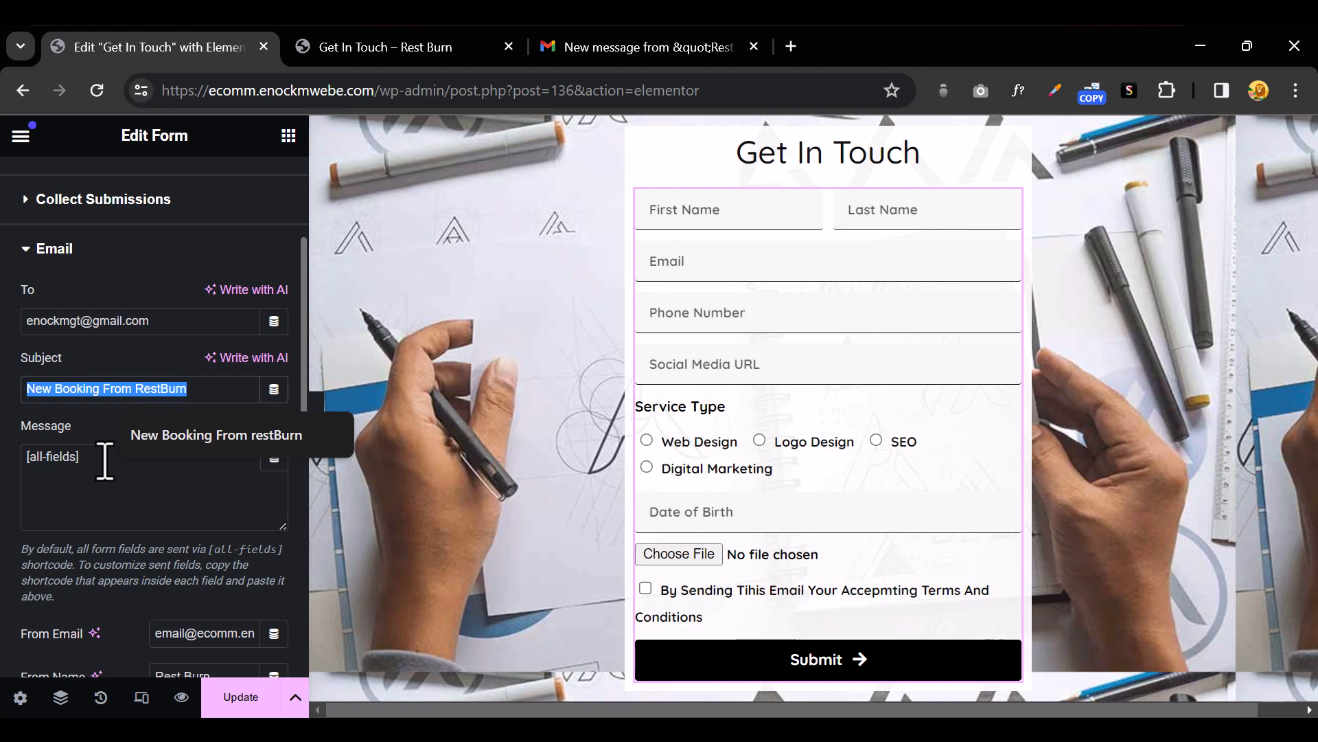
{"action": "triple_click", "coordinate": [94, 329]}
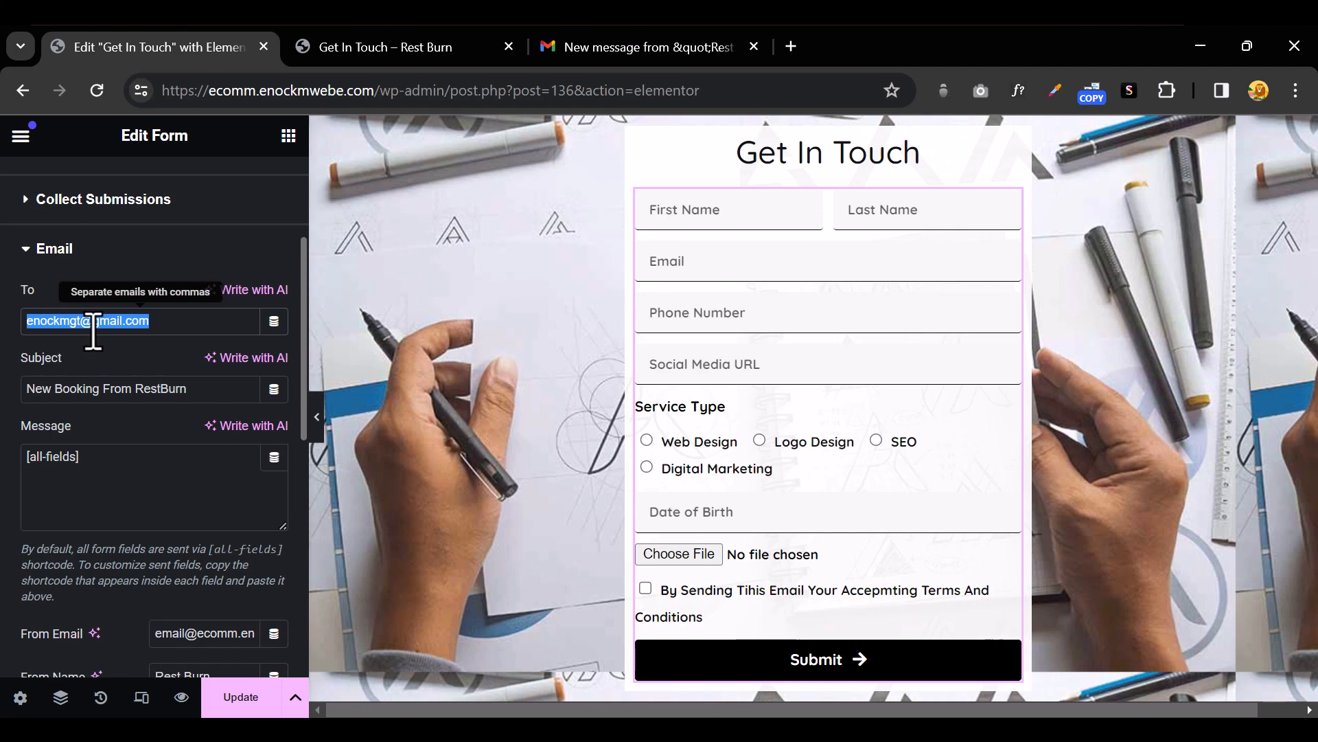
{"action": "scroll", "coordinate": [94, 340], "scroll_direction": "down", "scroll_amount": 4}
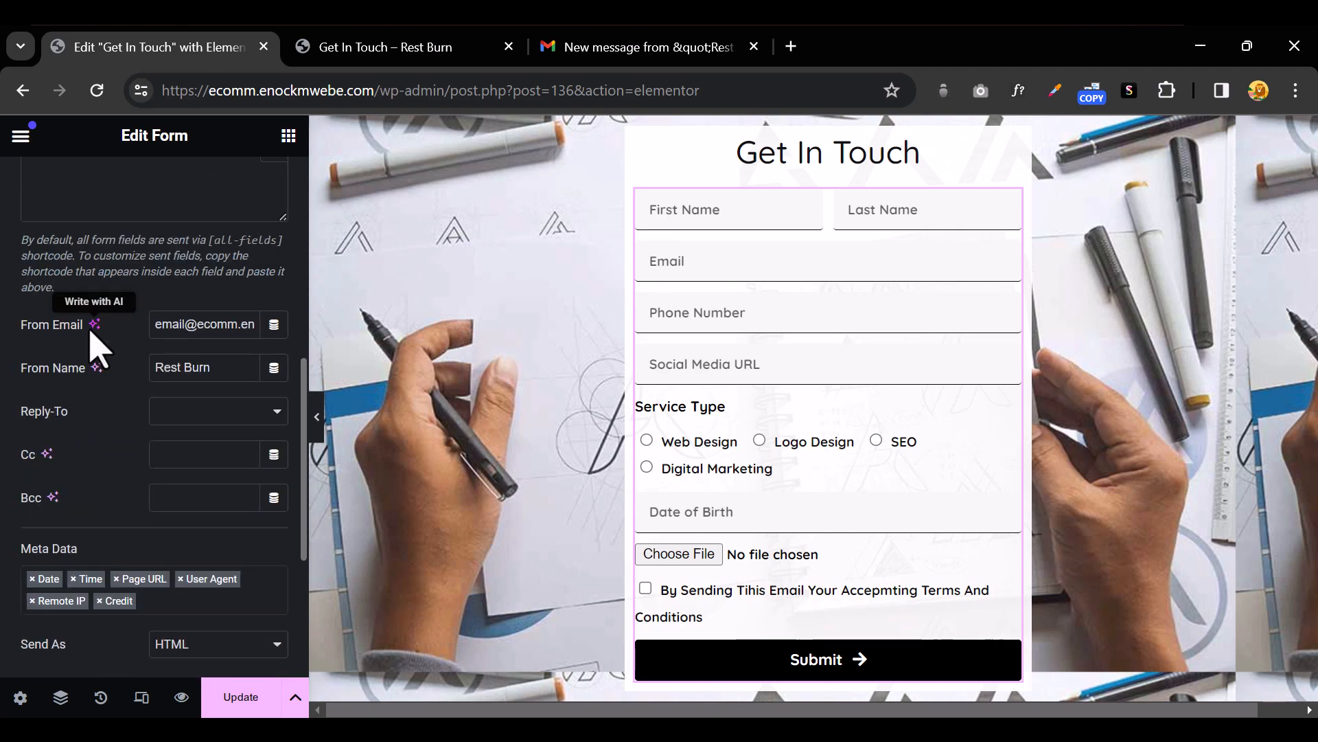
{"action": "scroll", "coordinate": [95, 340], "scroll_direction": "up", "scroll_amount": 4}
{"action": "left_click", "coordinate": [26, 249]}
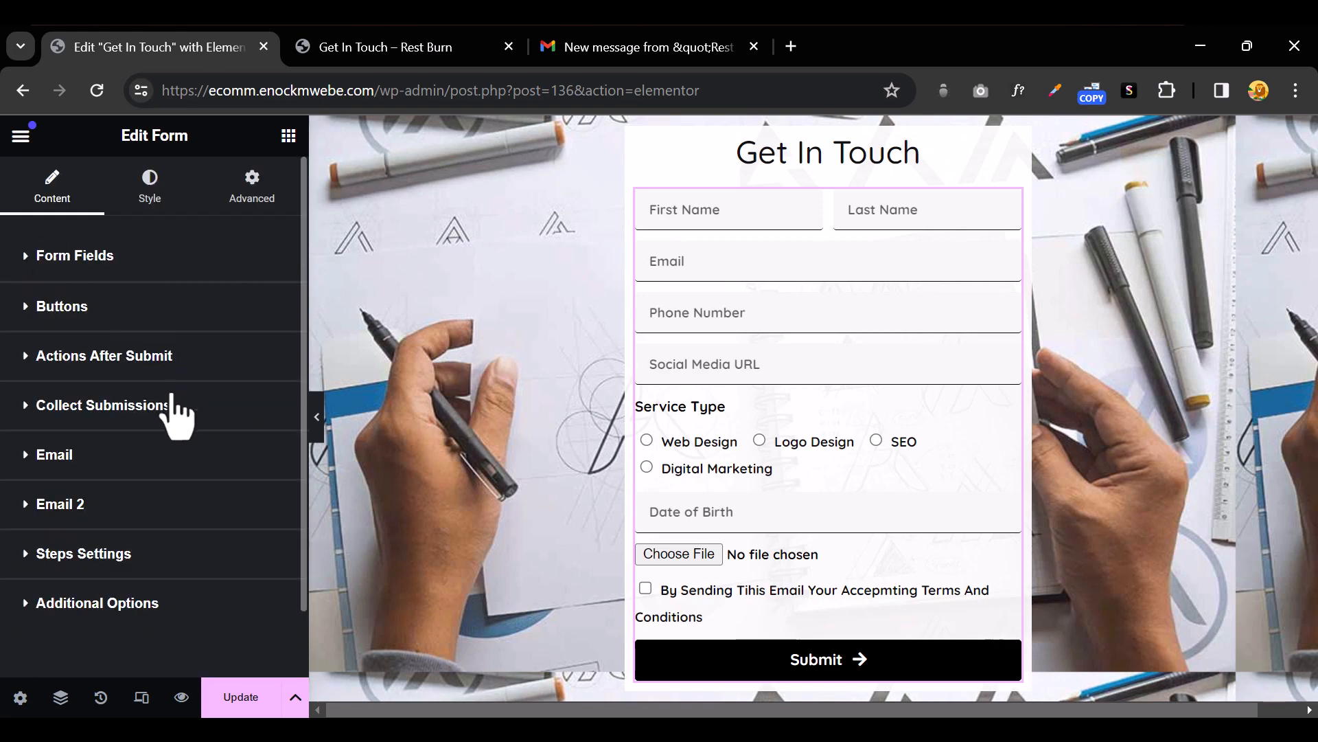
Preview the form full width, then bring the panel back and expand Form Fields
{"action": "left_click", "coordinate": [318, 422]}
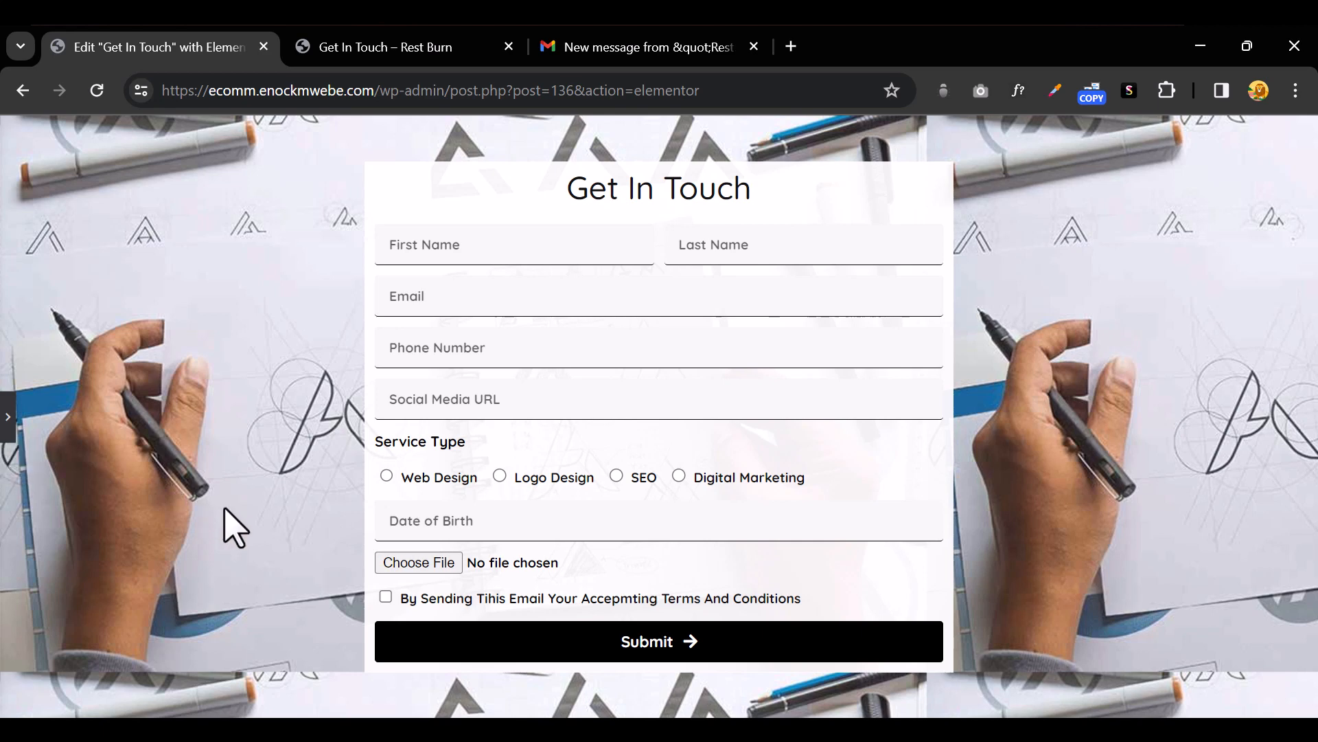
{"action": "left_click", "coordinate": [8, 419]}
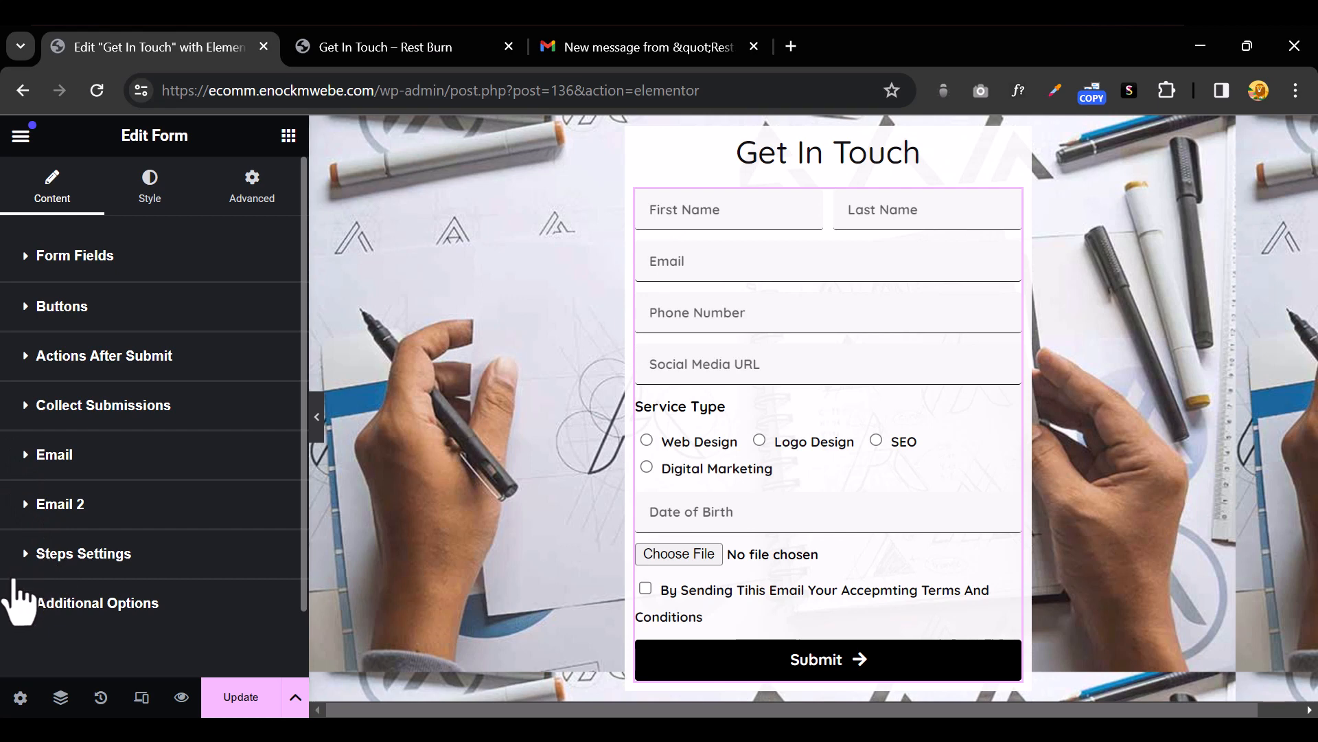
{"action": "left_click", "coordinate": [841, 213]}
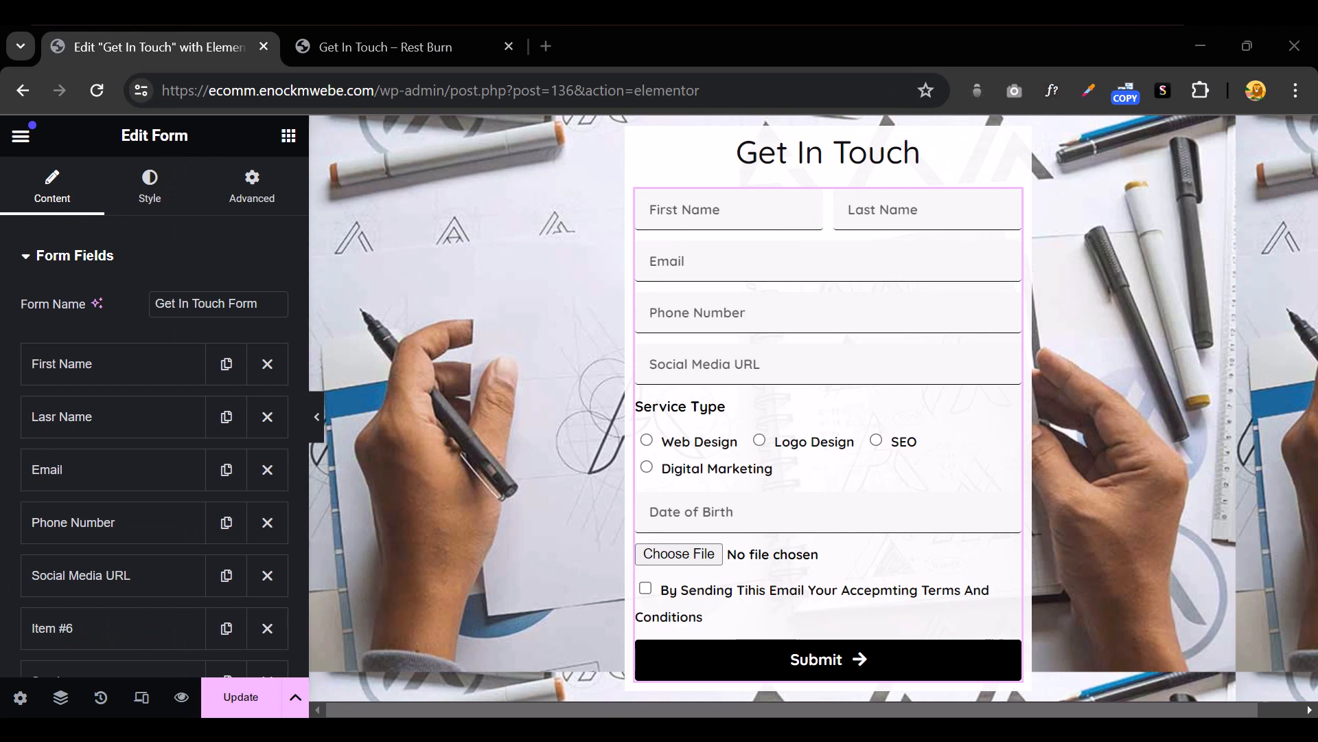
Add a Step field to the form and duplicate it for a third step indicator
{"action": "scroll", "coordinate": [130, 434], "scroll_direction": "down", "scroll_amount": 5}
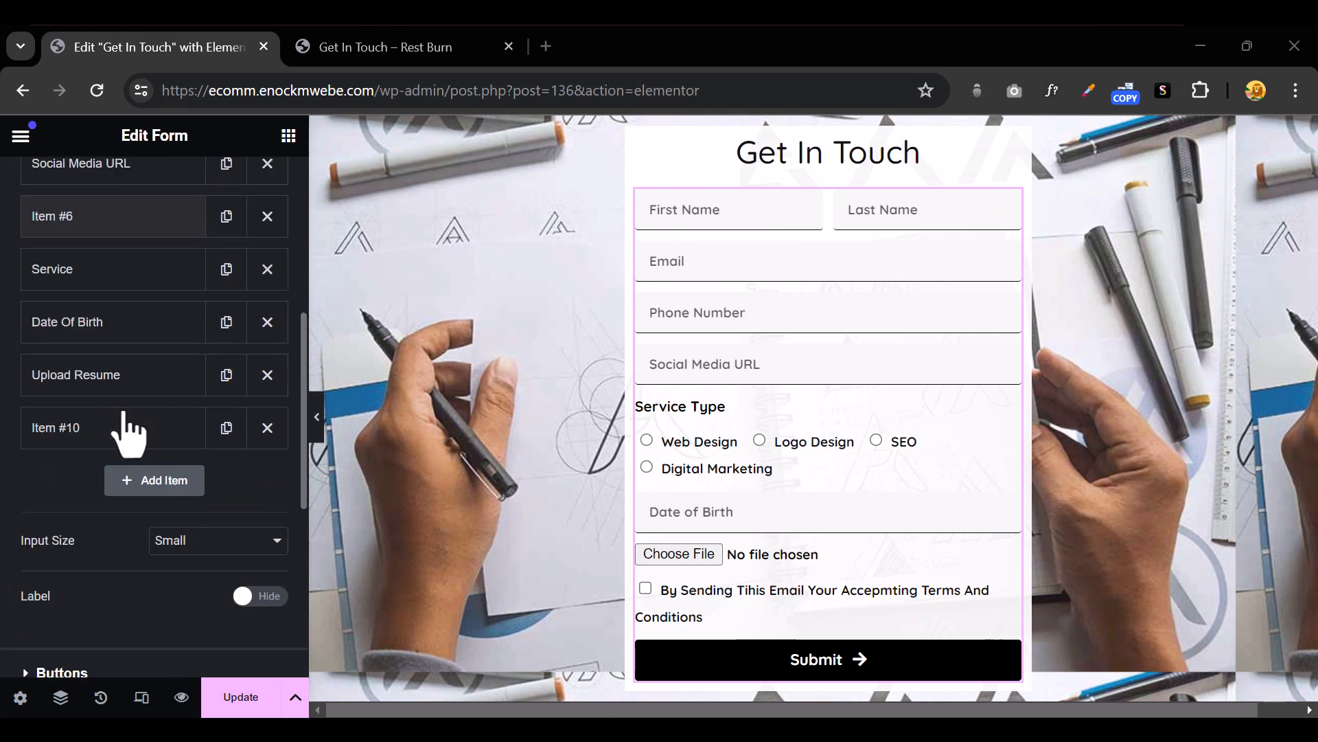
{"action": "left_click", "coordinate": [163, 484]}
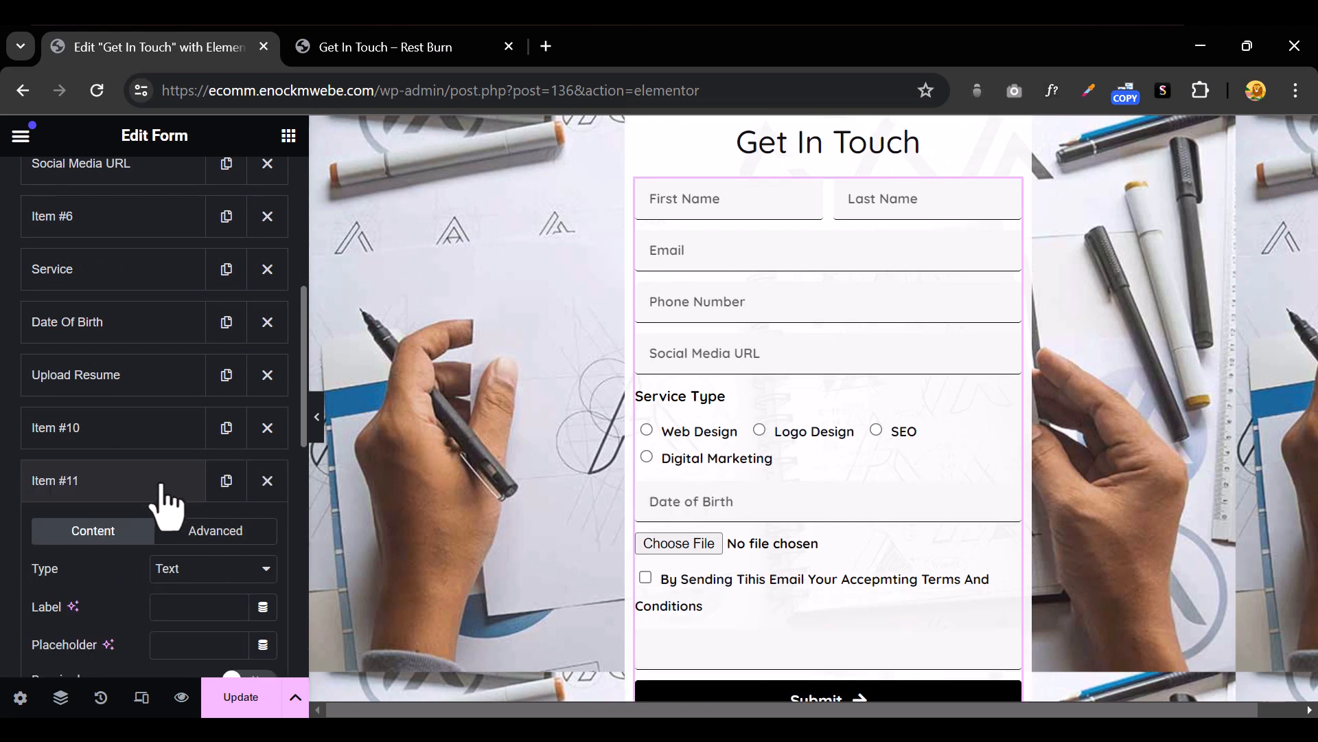
{"action": "left_click", "coordinate": [214, 570]}
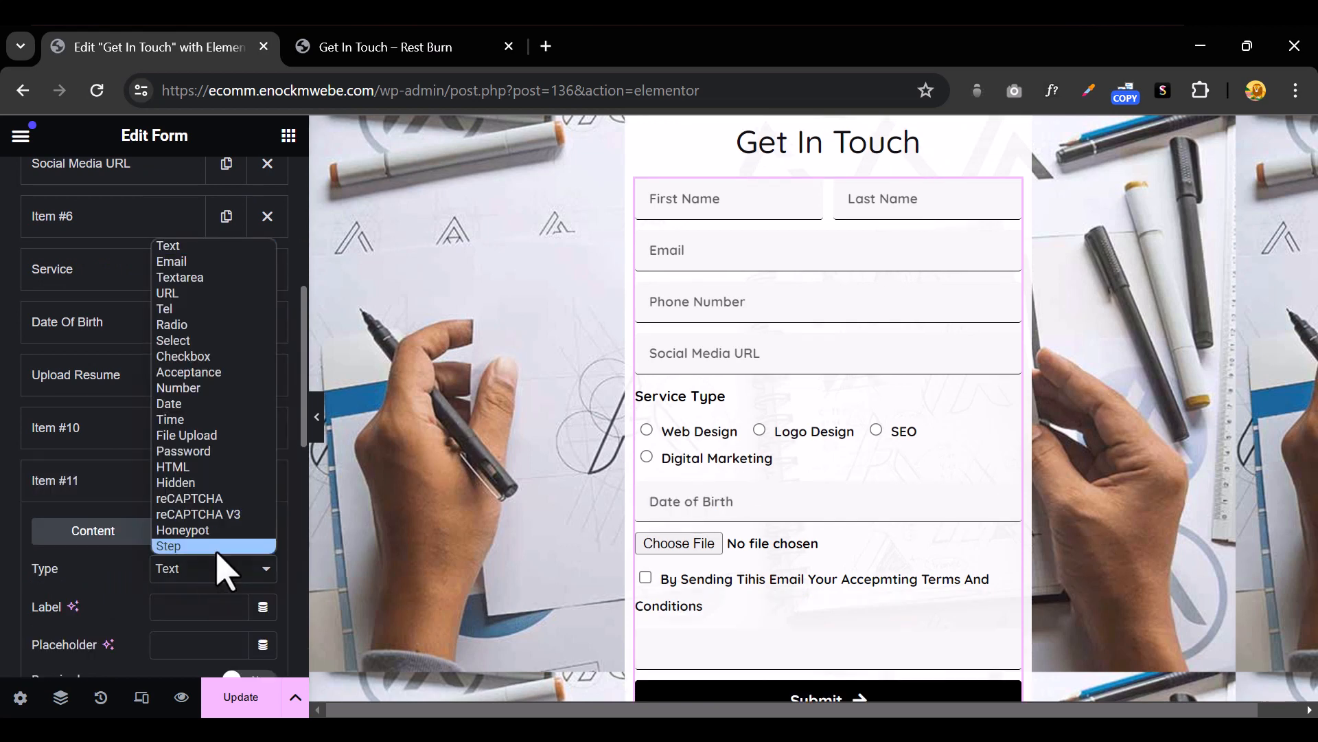
{"action": "left_click", "coordinate": [217, 551]}
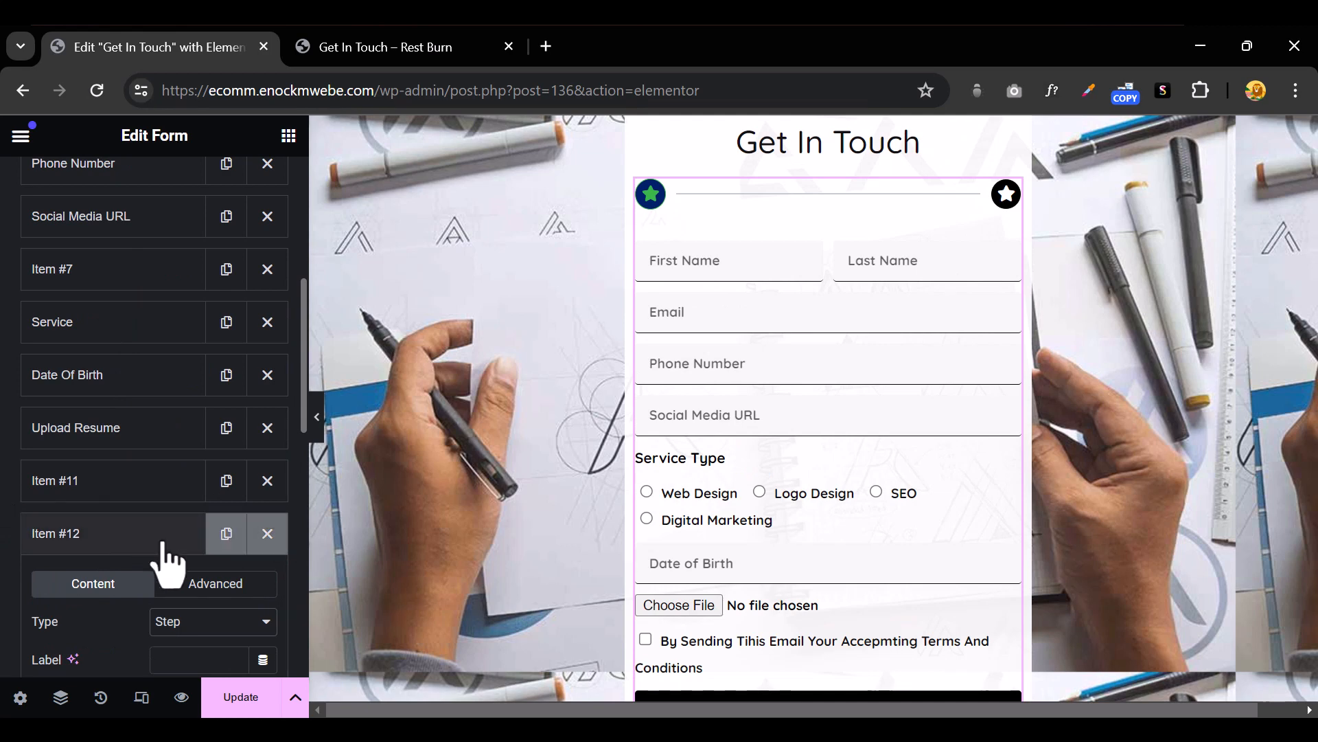
{"action": "left_click", "coordinate": [225, 542]}
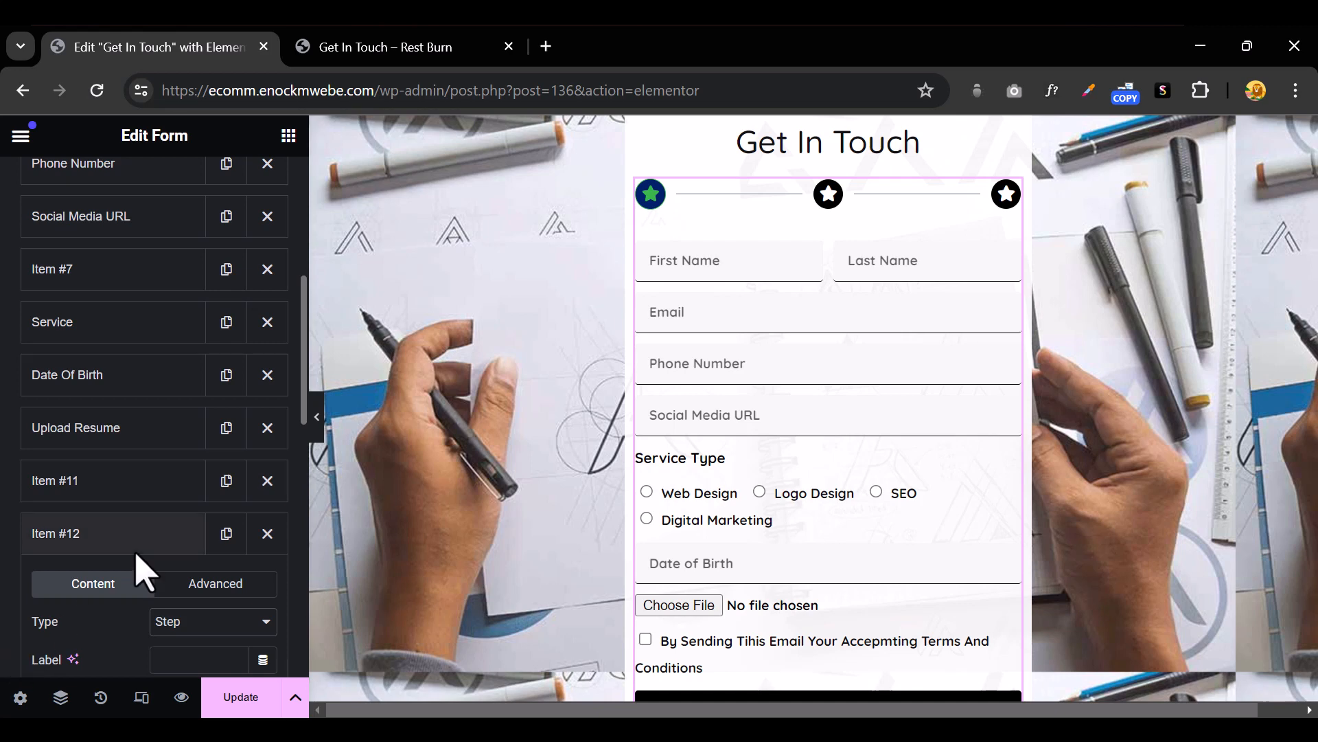
Check the acceptance field's settings, then expand Steps Settings, where the indicator type is Icon
{"action": "left_click", "coordinate": [117, 481]}
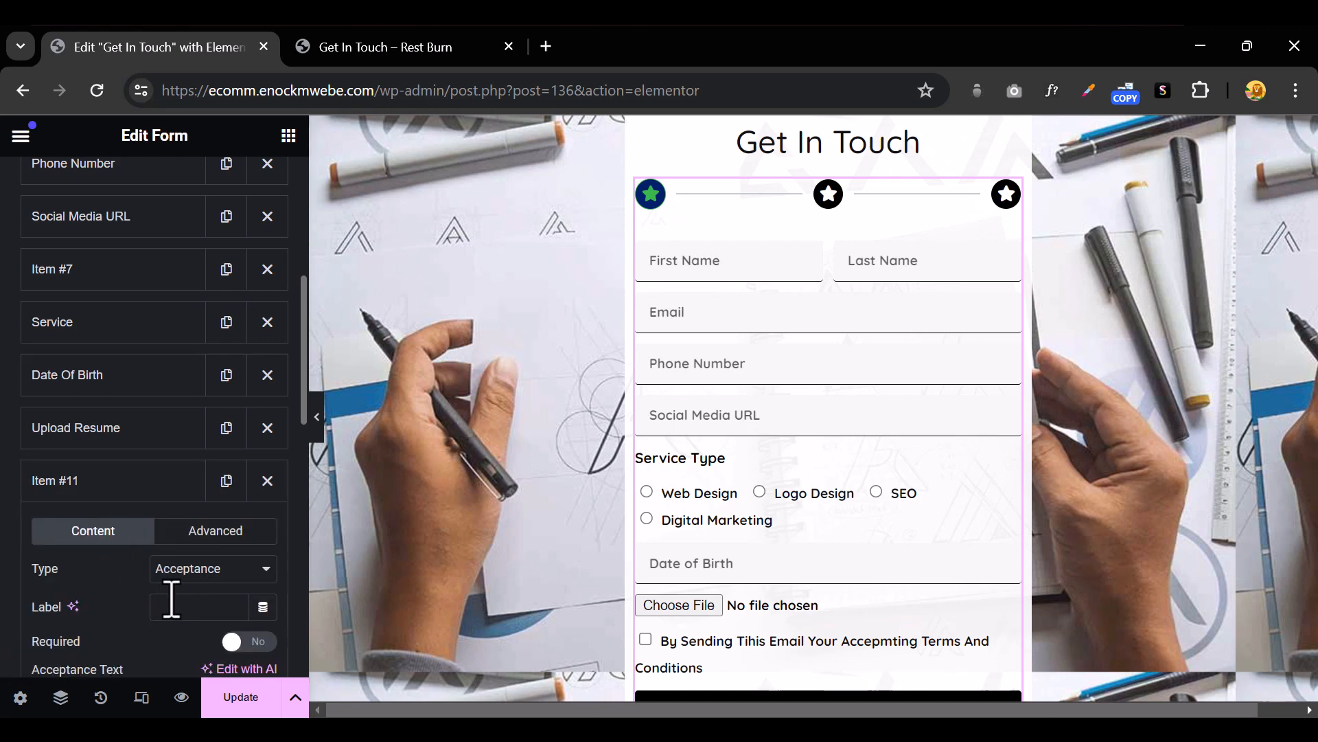
{"action": "left_click", "coordinate": [110, 491]}
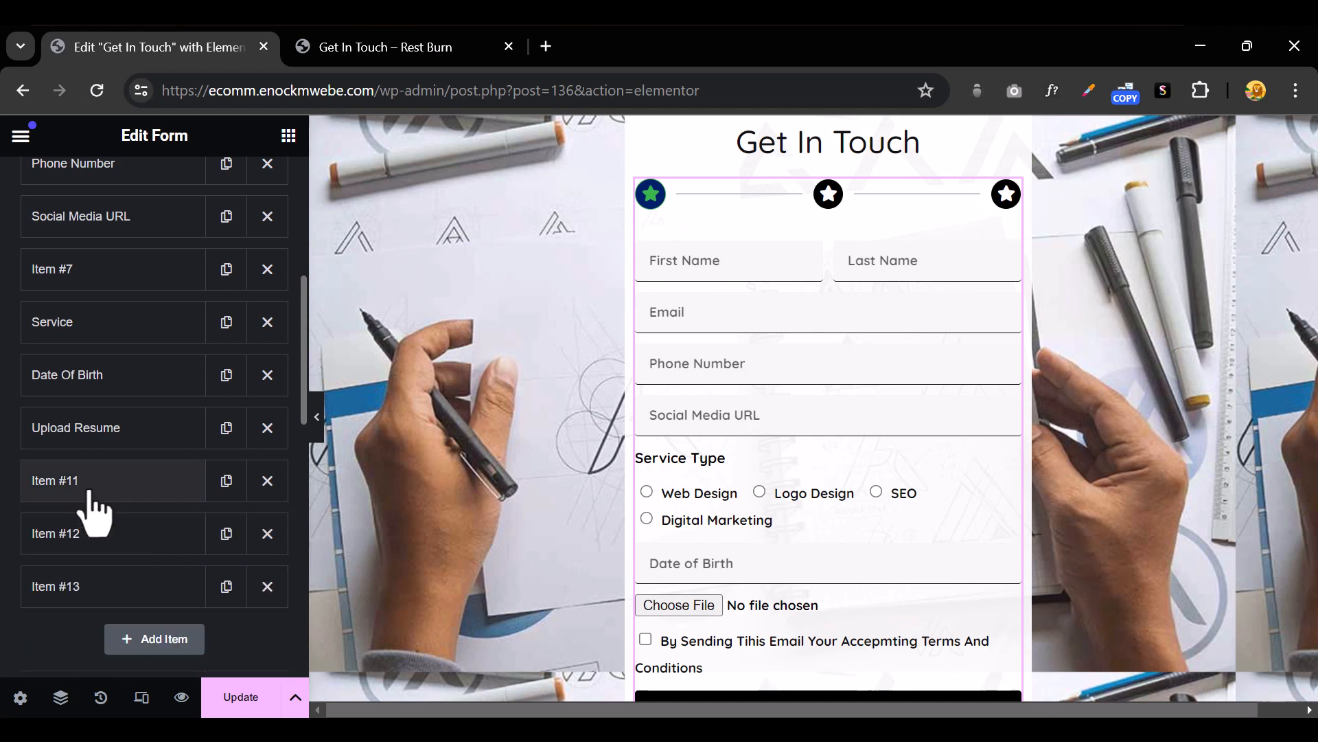
{"action": "left_click", "coordinate": [132, 493]}
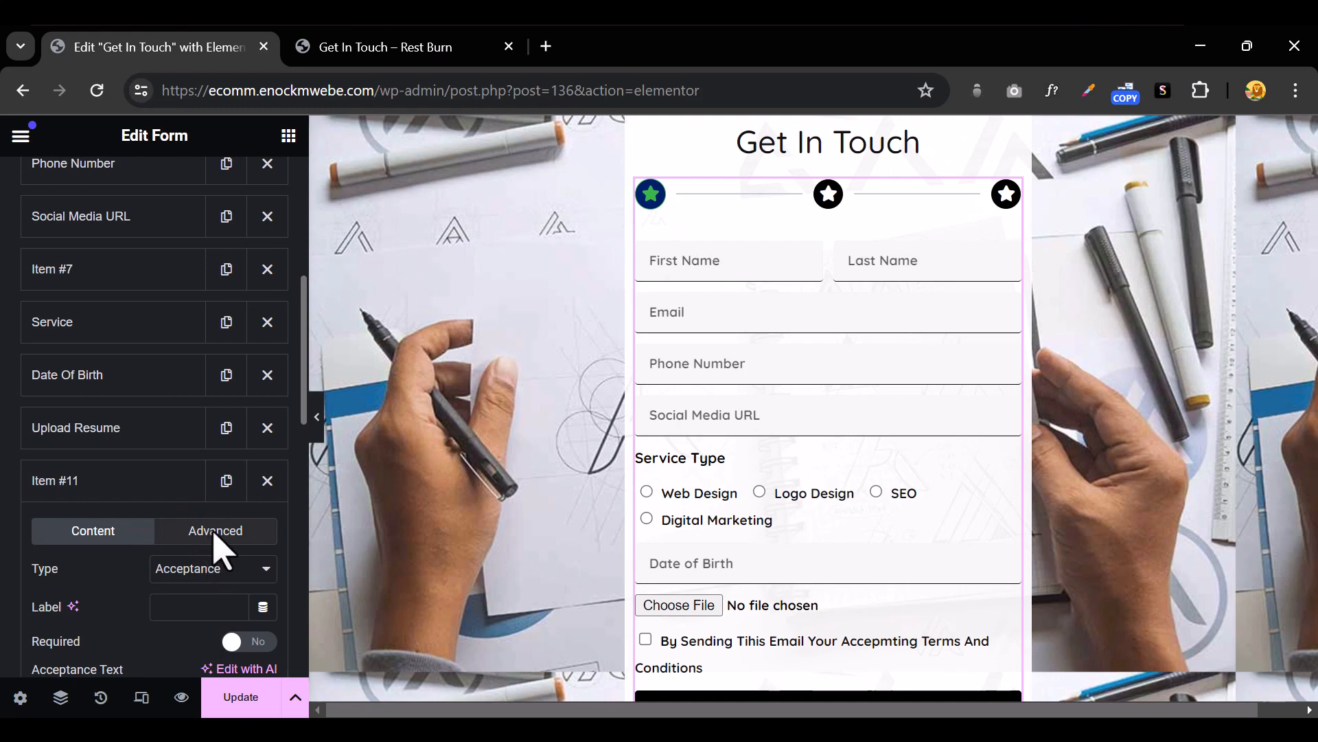
{"action": "scroll", "coordinate": [214, 563], "scroll_direction": "down", "scroll_amount": 10}
{"action": "scroll", "coordinate": [117, 570], "scroll_direction": "down", "scroll_amount": 3}
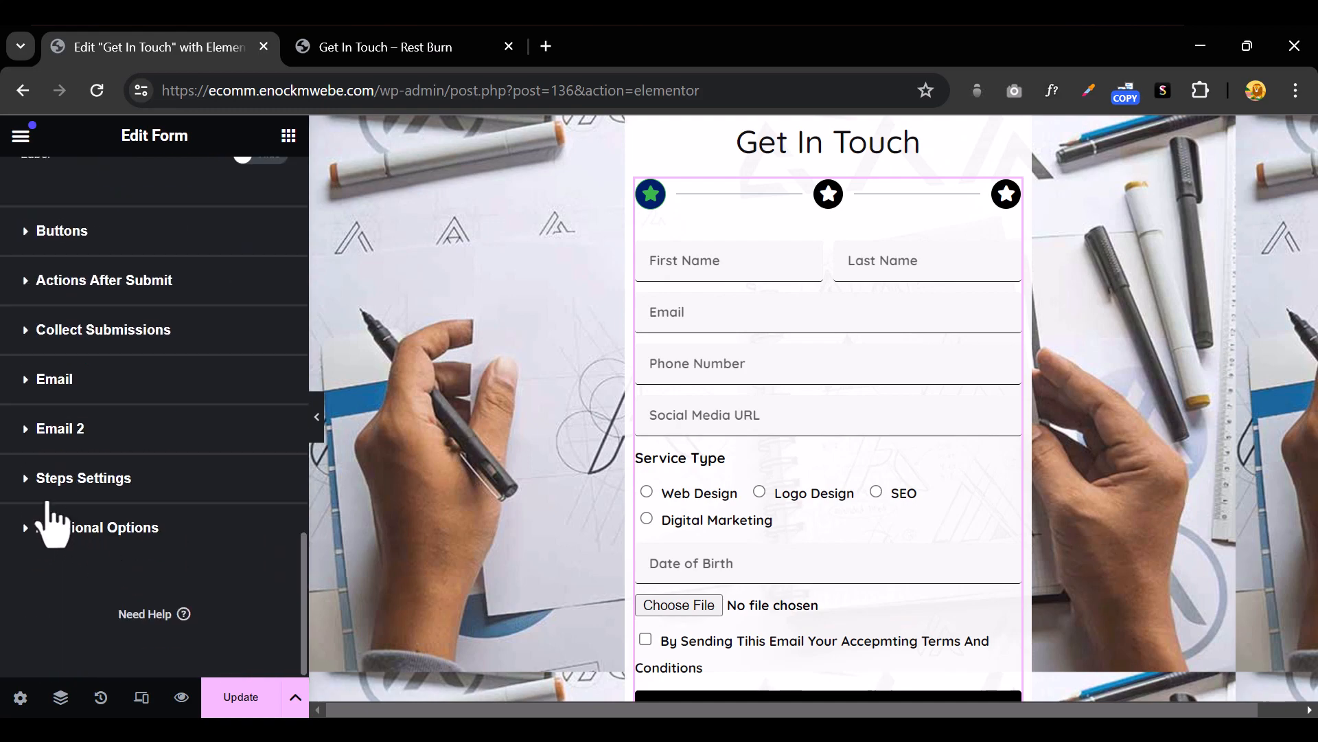
{"action": "left_click", "coordinate": [31, 489]}
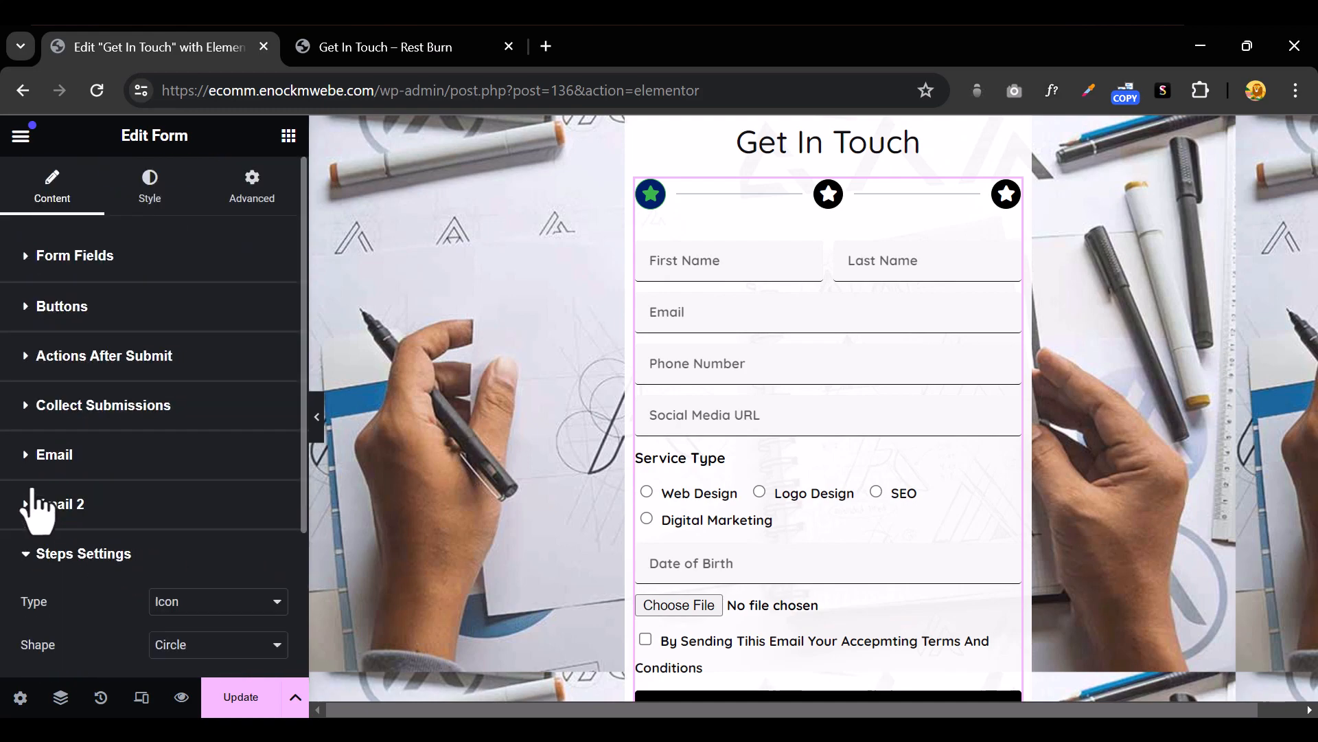
{"action": "scroll", "coordinate": [247, 557], "scroll_direction": "down", "scroll_amount": 3}
Look over the step indicator types, then return to the Form Fields list
{"action": "left_click", "coordinate": [203, 403]}
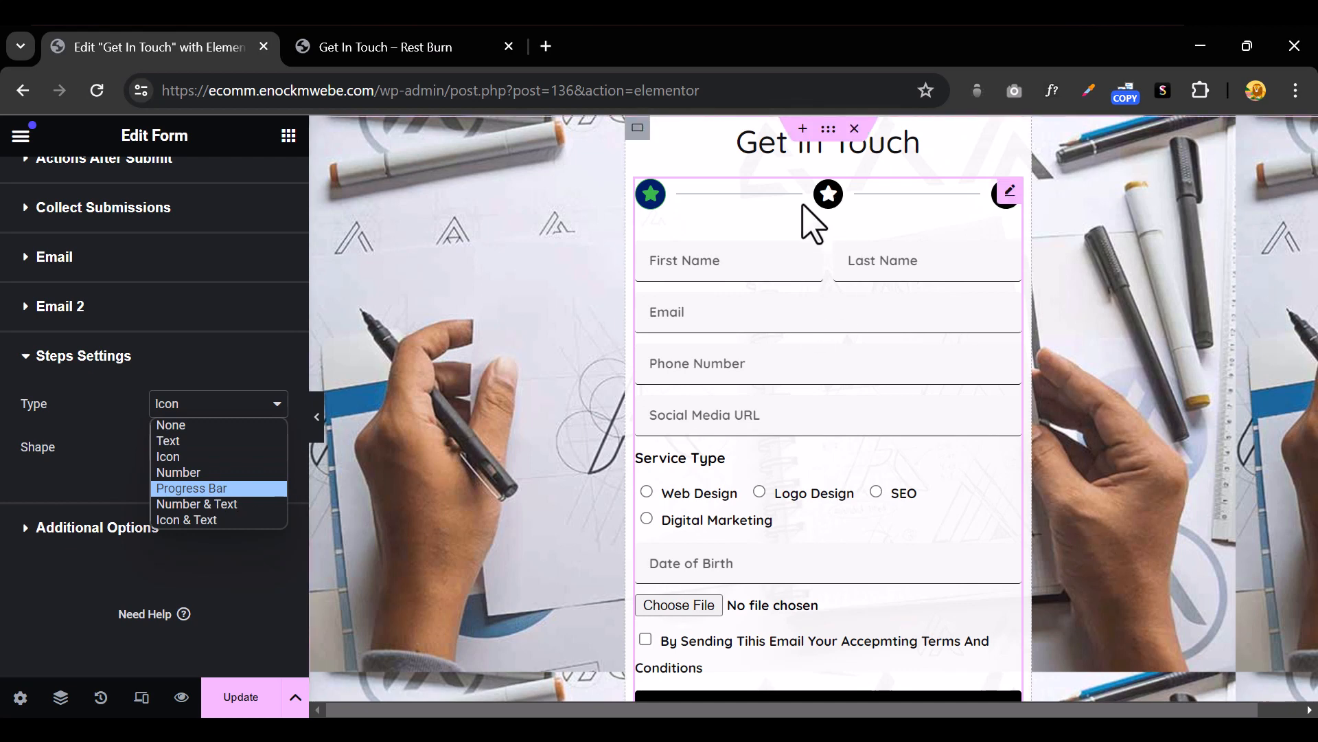
{"action": "scroll", "coordinate": [131, 432], "scroll_direction": "up", "scroll_amount": 3}
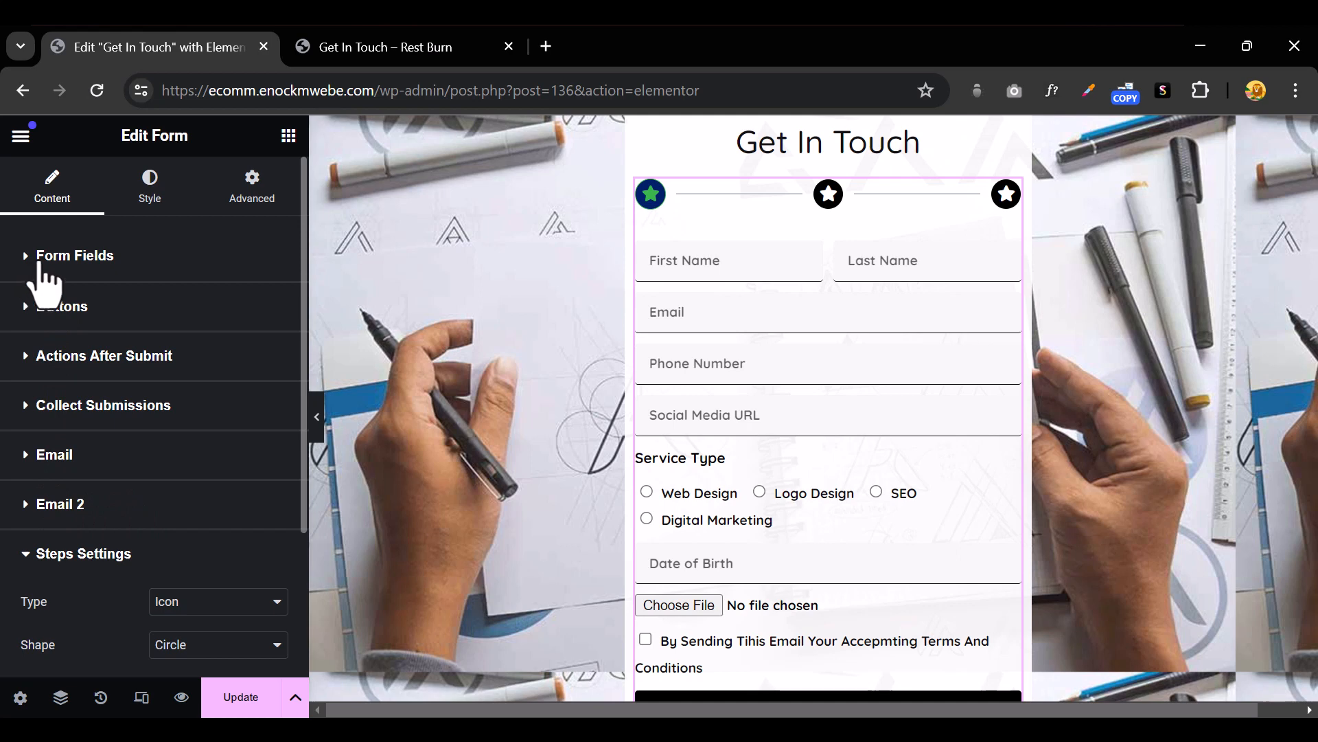
{"action": "left_click", "coordinate": [28, 266]}
{"action": "scroll", "coordinate": [132, 506], "scroll_direction": "down", "scroll_amount": 5}
{"action": "scroll", "coordinate": [131, 509], "scroll_direction": "down", "scroll_amount": 3}
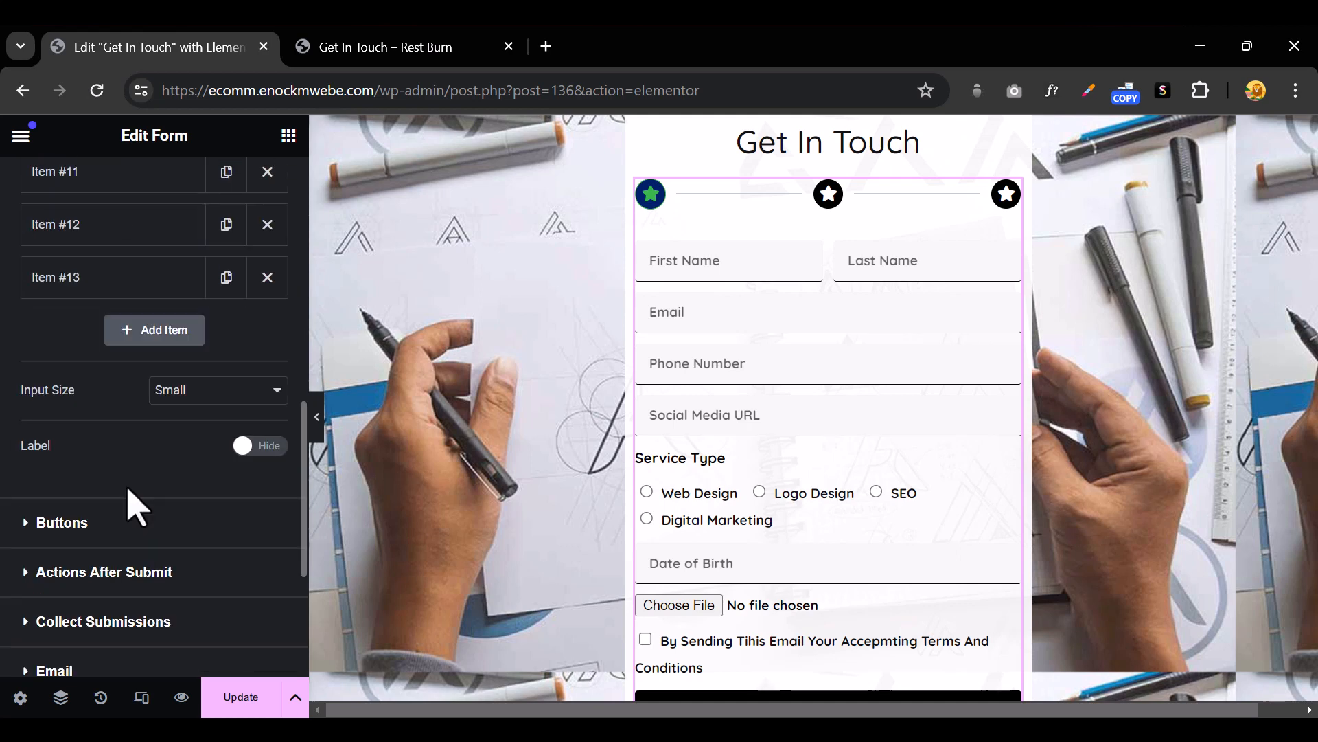
{"action": "scroll", "coordinate": [132, 506], "scroll_direction": "up", "scroll_amount": 1}
Open the Item #12 step's settings, check its Advanced tab, and launch its icon library
{"action": "left_click", "coordinate": [110, 342]}
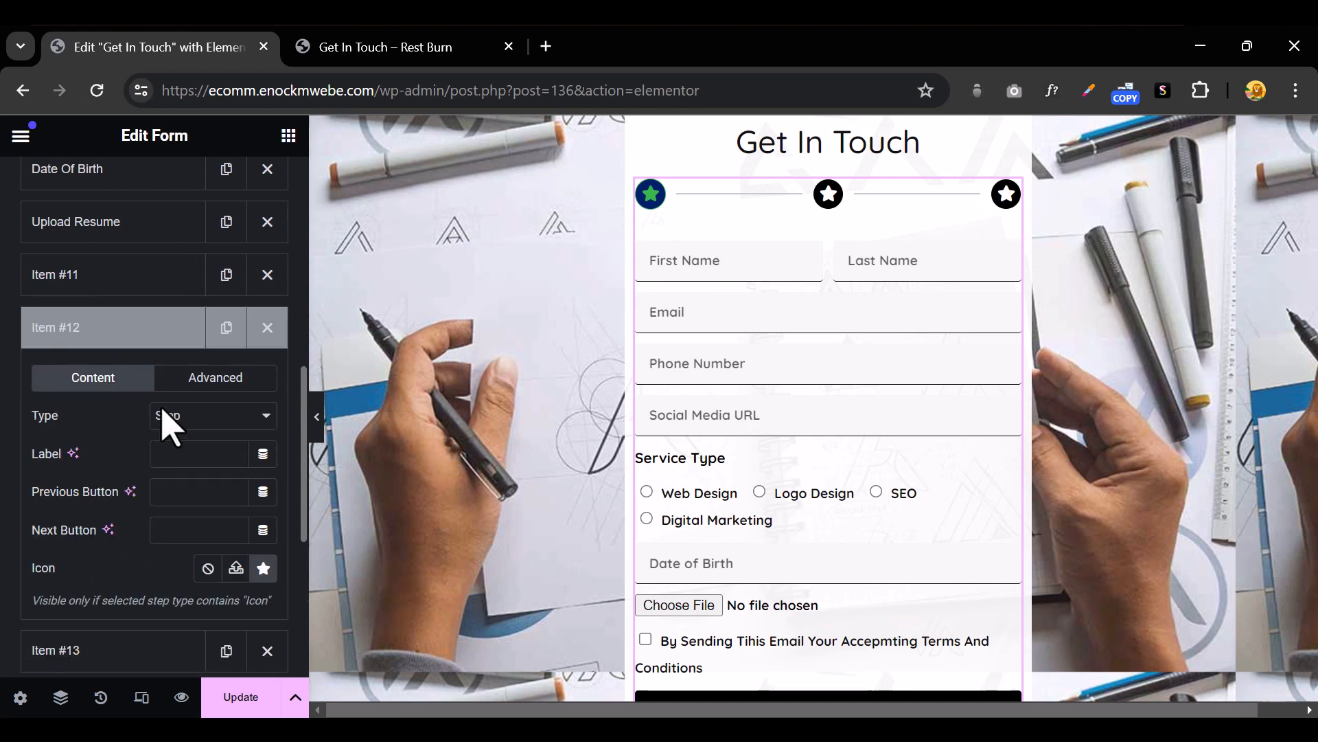
{"action": "left_click", "coordinate": [201, 382]}
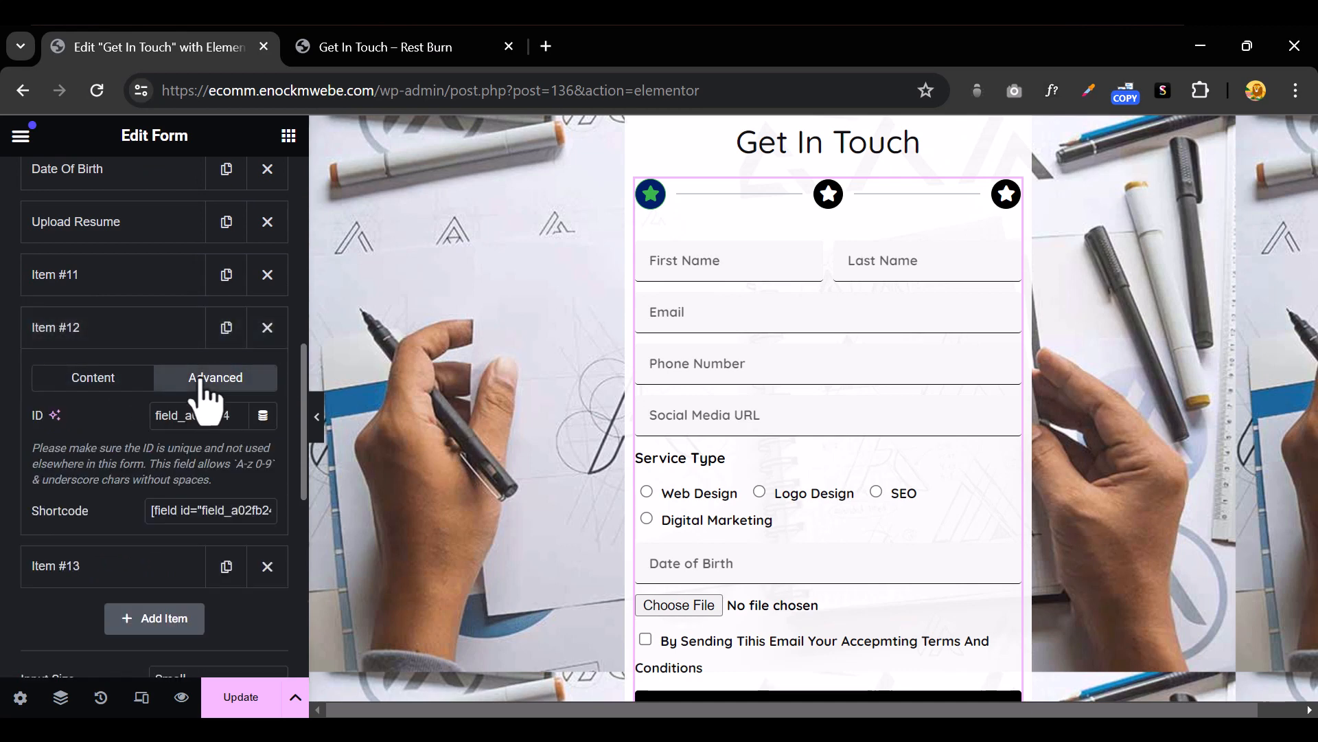
{"action": "left_click", "coordinate": [96, 379]}
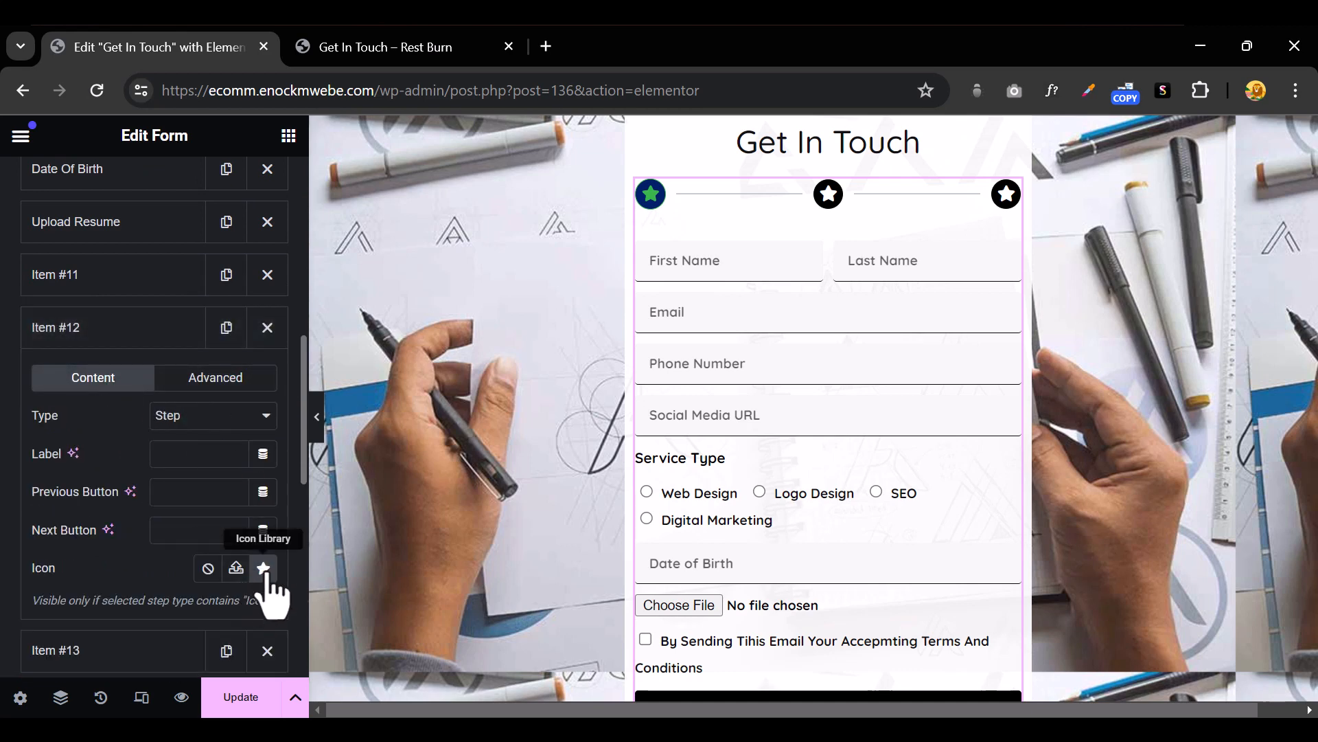
{"action": "left_click", "coordinate": [264, 570]}
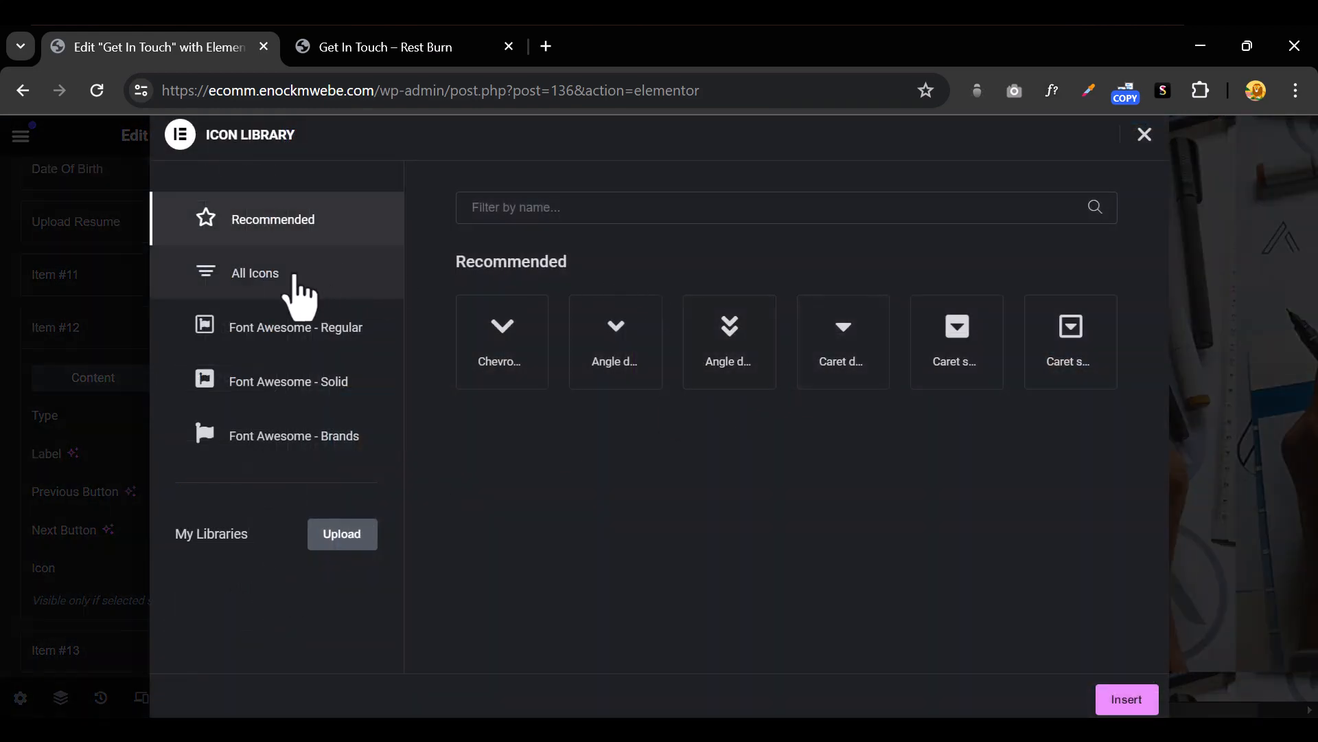
Search the icon library for 'arro' and insert Arrow right as Item #12's icon
{"action": "left_click", "coordinate": [308, 276]}
{"action": "type", "text": "arro"}
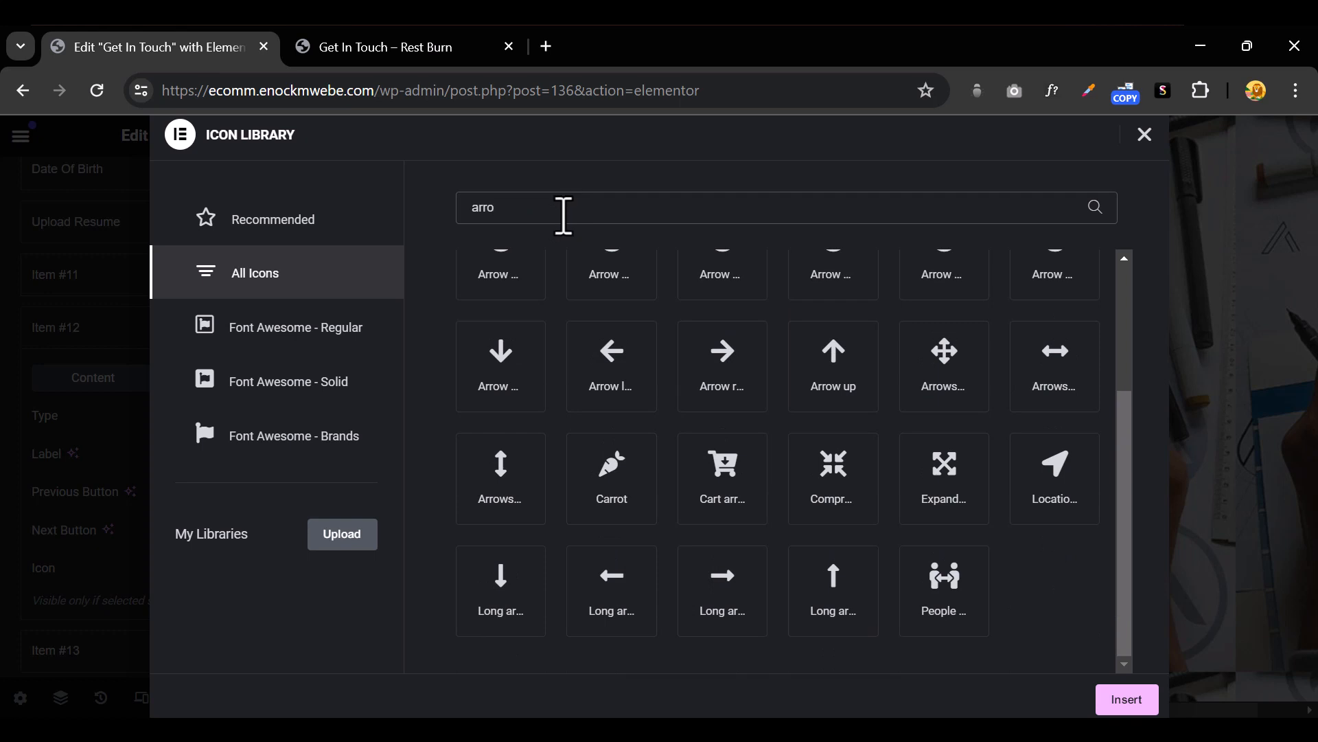
{"action": "scroll", "coordinate": [759, 412], "scroll_direction": "up", "scroll_amount": 3}
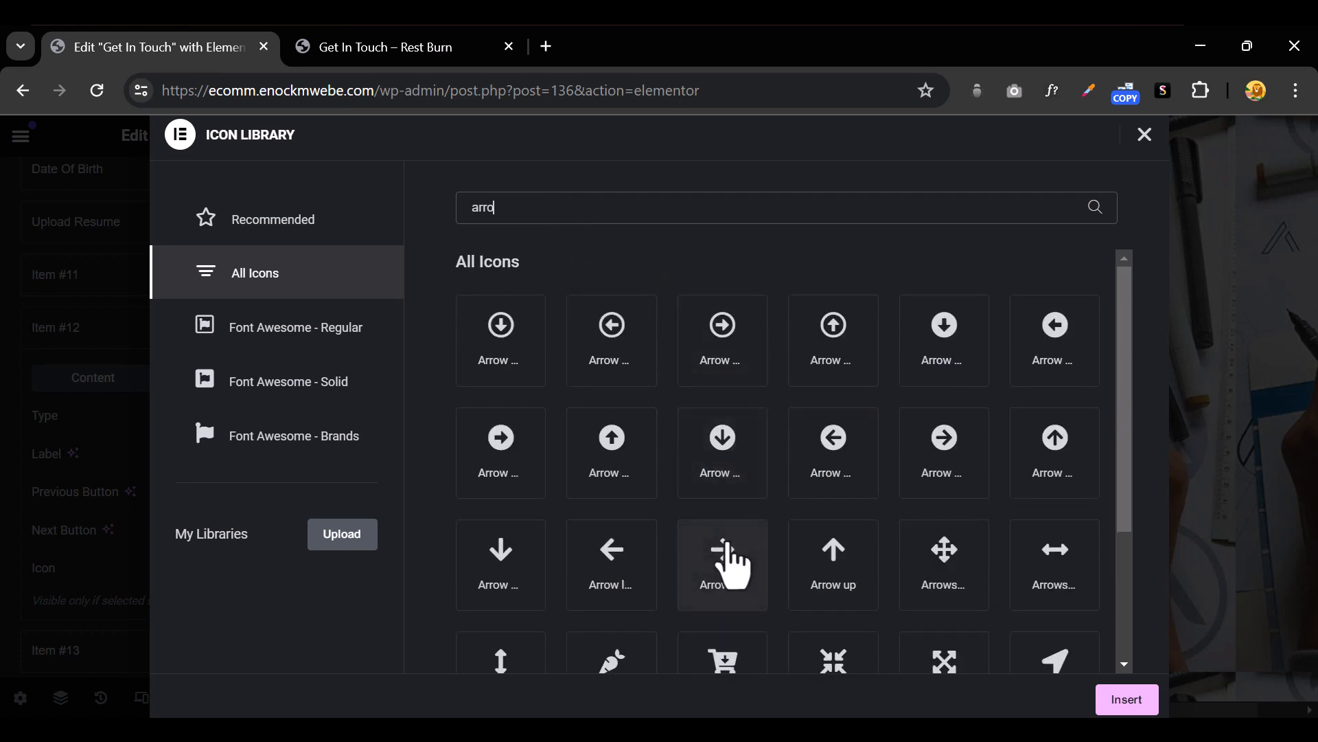
{"action": "left_click", "coordinate": [728, 555]}
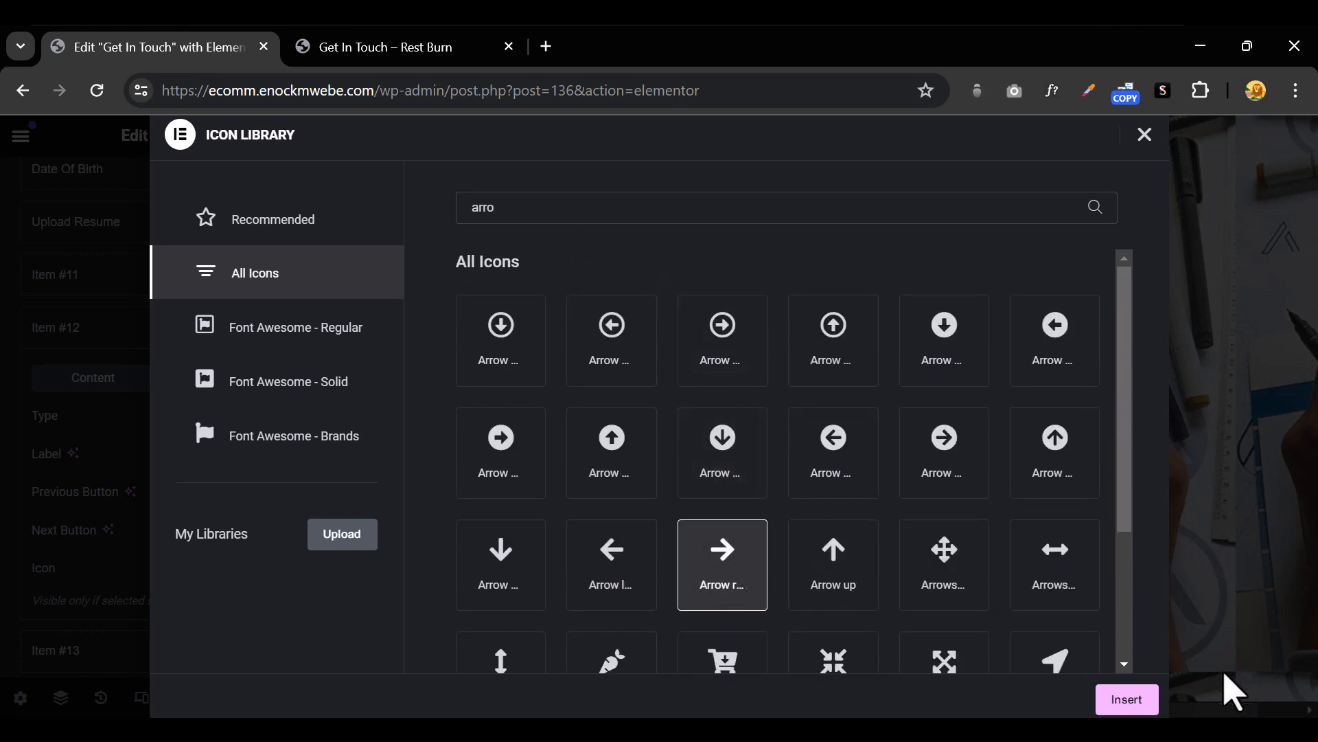
{"action": "left_click", "coordinate": [1140, 700]}
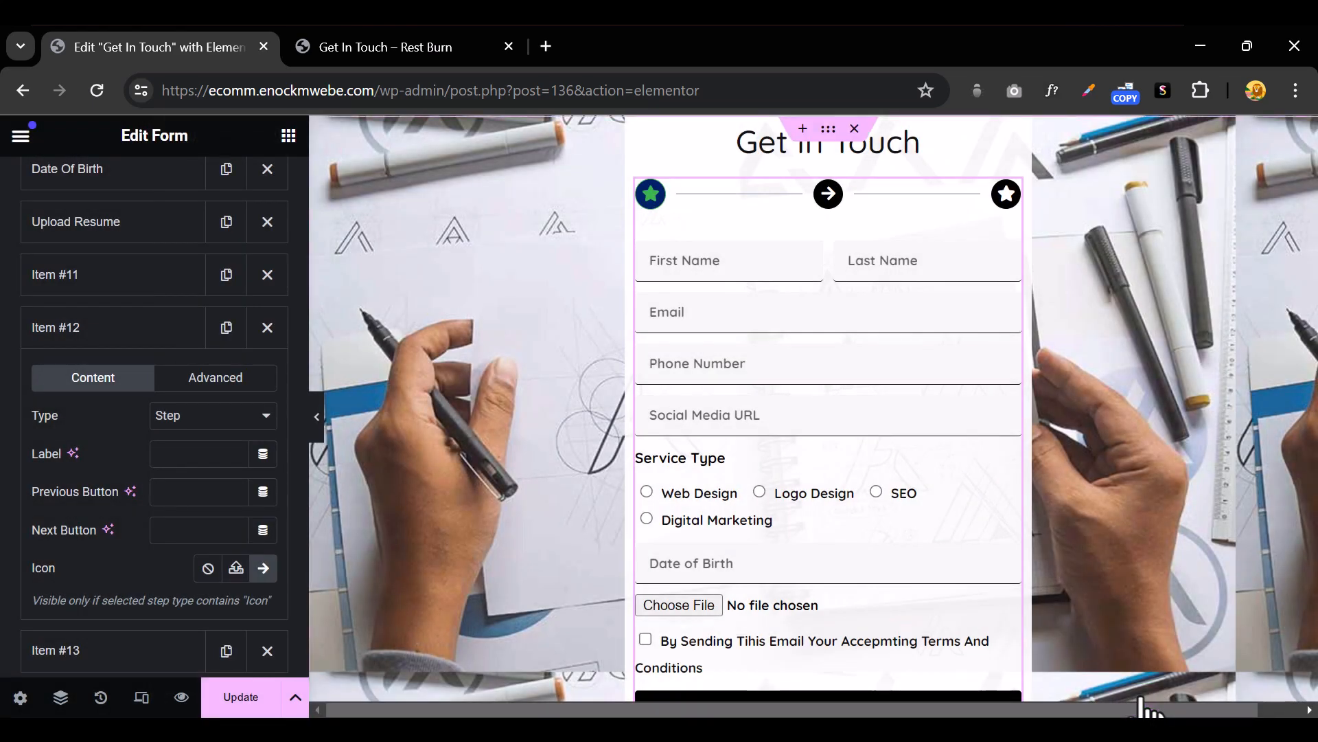
Delete the Item #13 step and duplicate Item #12 to recreate the third step
{"action": "left_click", "coordinate": [110, 335]}
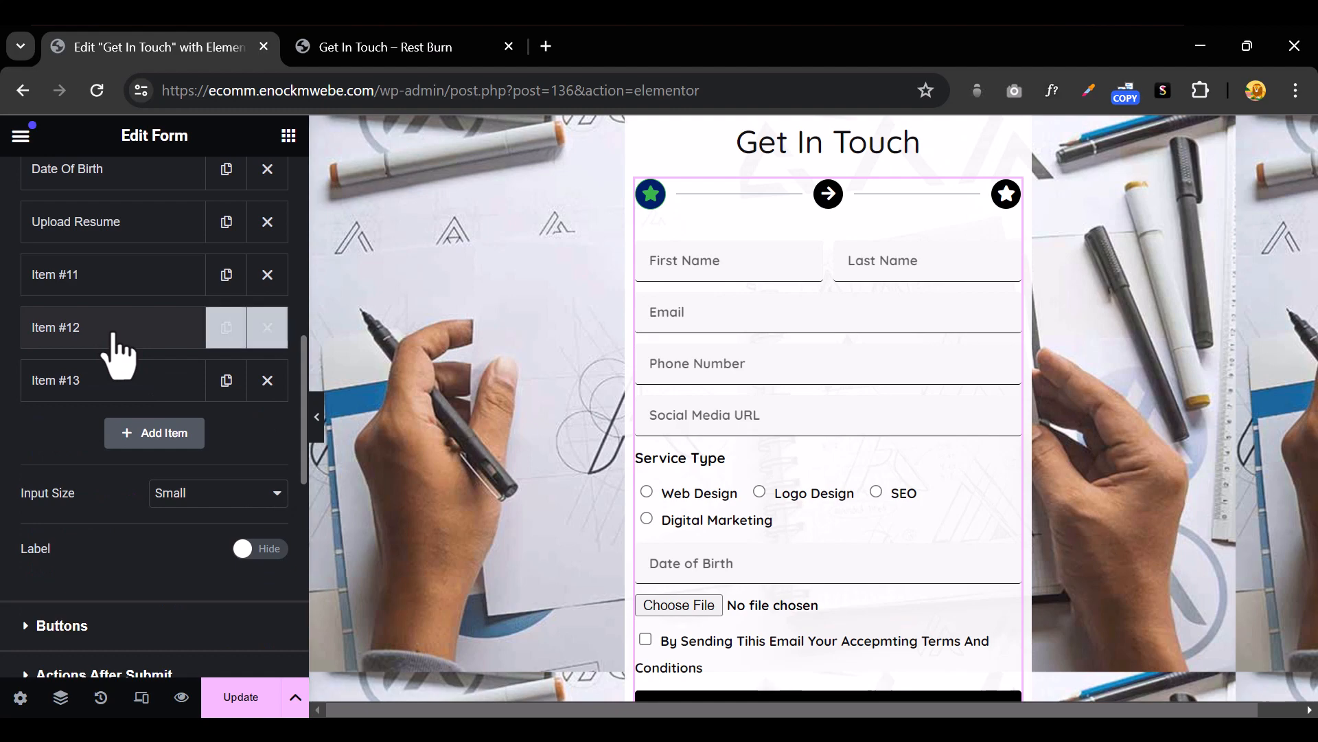
{"action": "left_click", "coordinate": [113, 337]}
{"action": "left_click", "coordinate": [114, 337]}
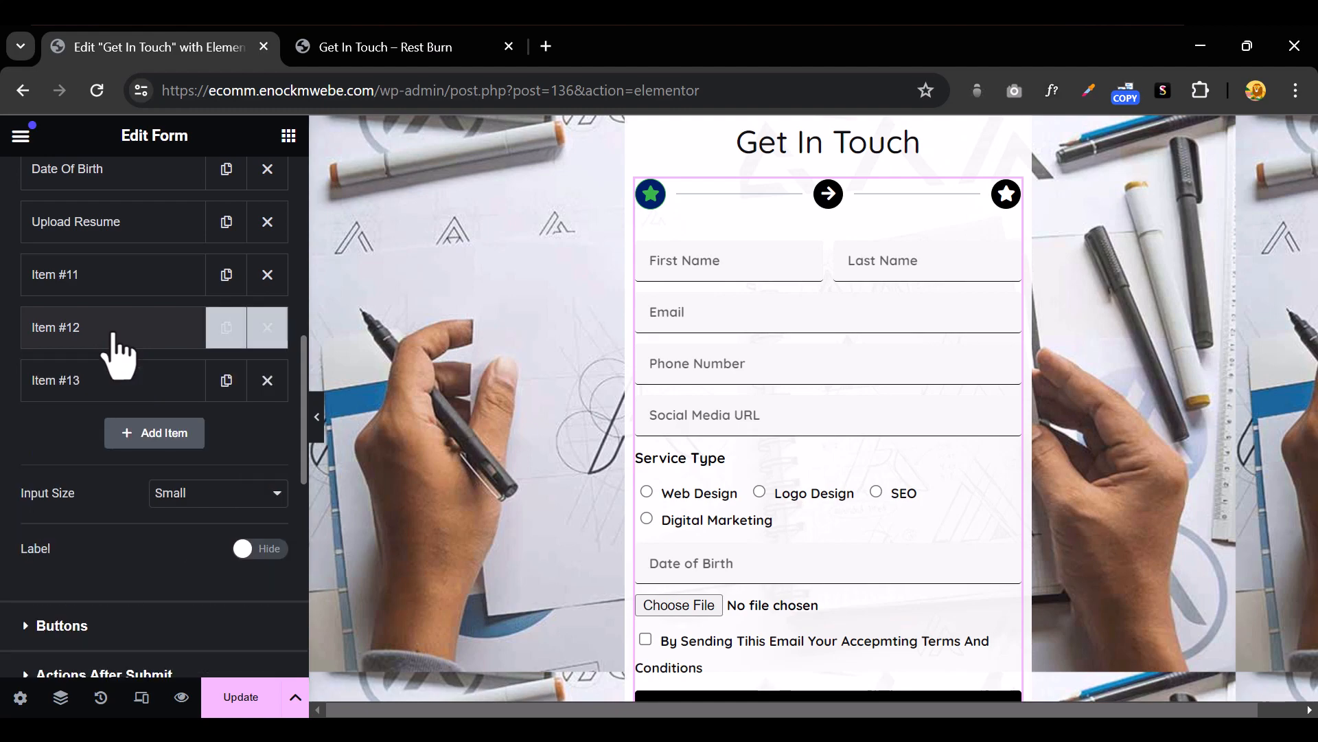
{"action": "left_click", "coordinate": [268, 380]}
{"action": "left_click", "coordinate": [226, 327]}
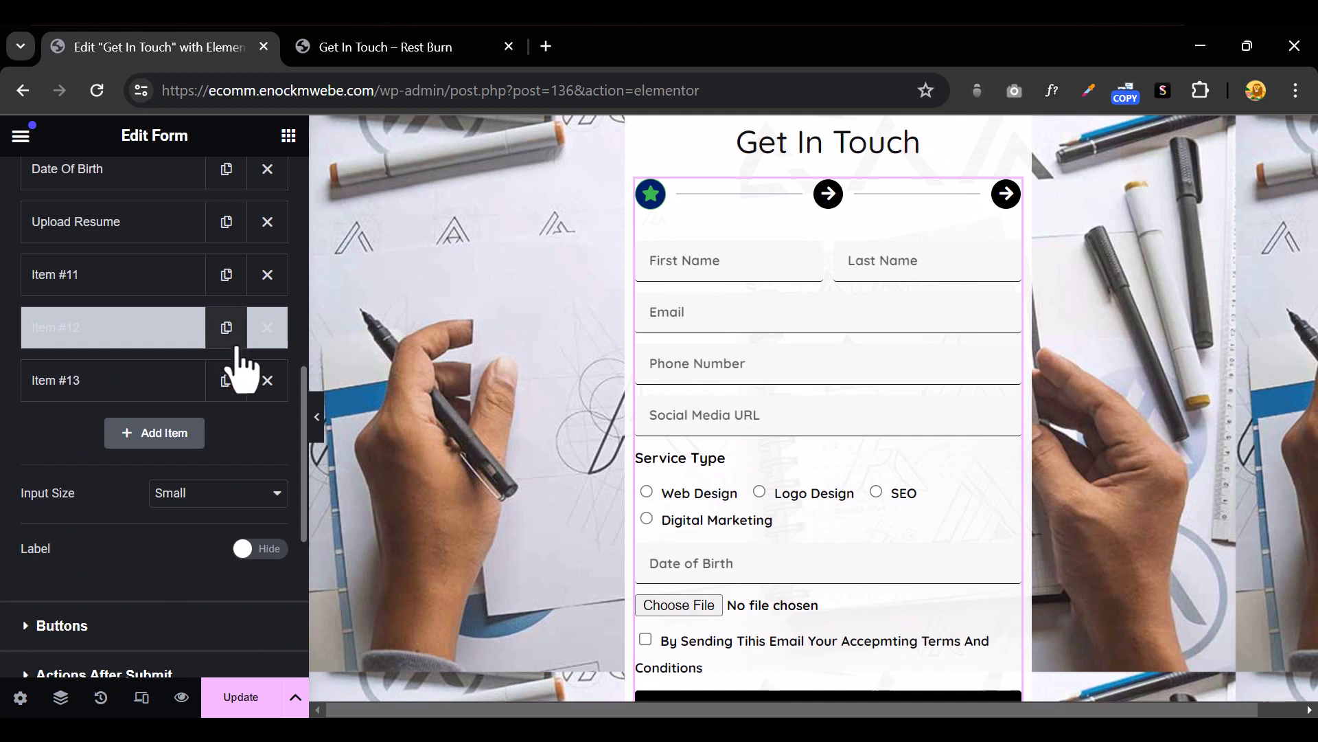
{"action": "scroll", "coordinate": [110, 466], "scroll_direction": "up", "scroll_amount": 10}
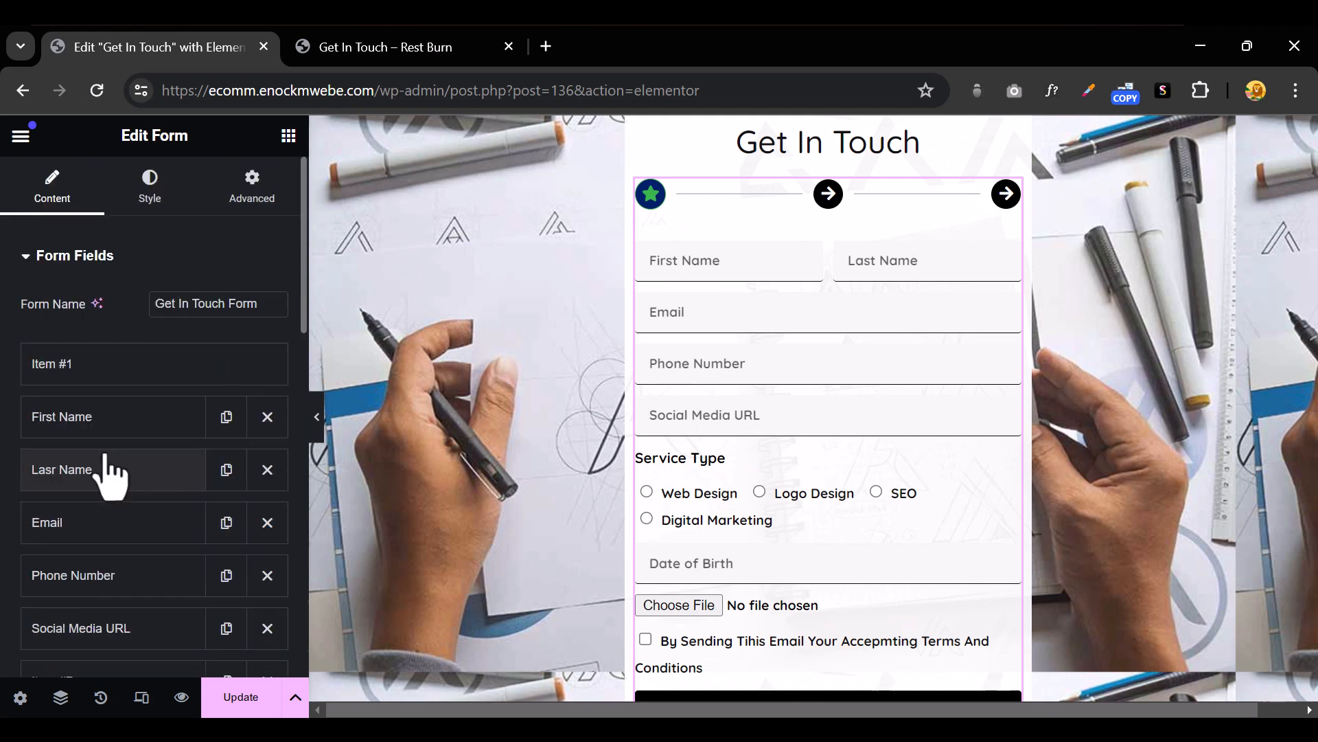
Set the Item #1 step's icon to Arrow right, searching 'arrow' in the icon library
{"action": "left_click", "coordinate": [95, 368]}
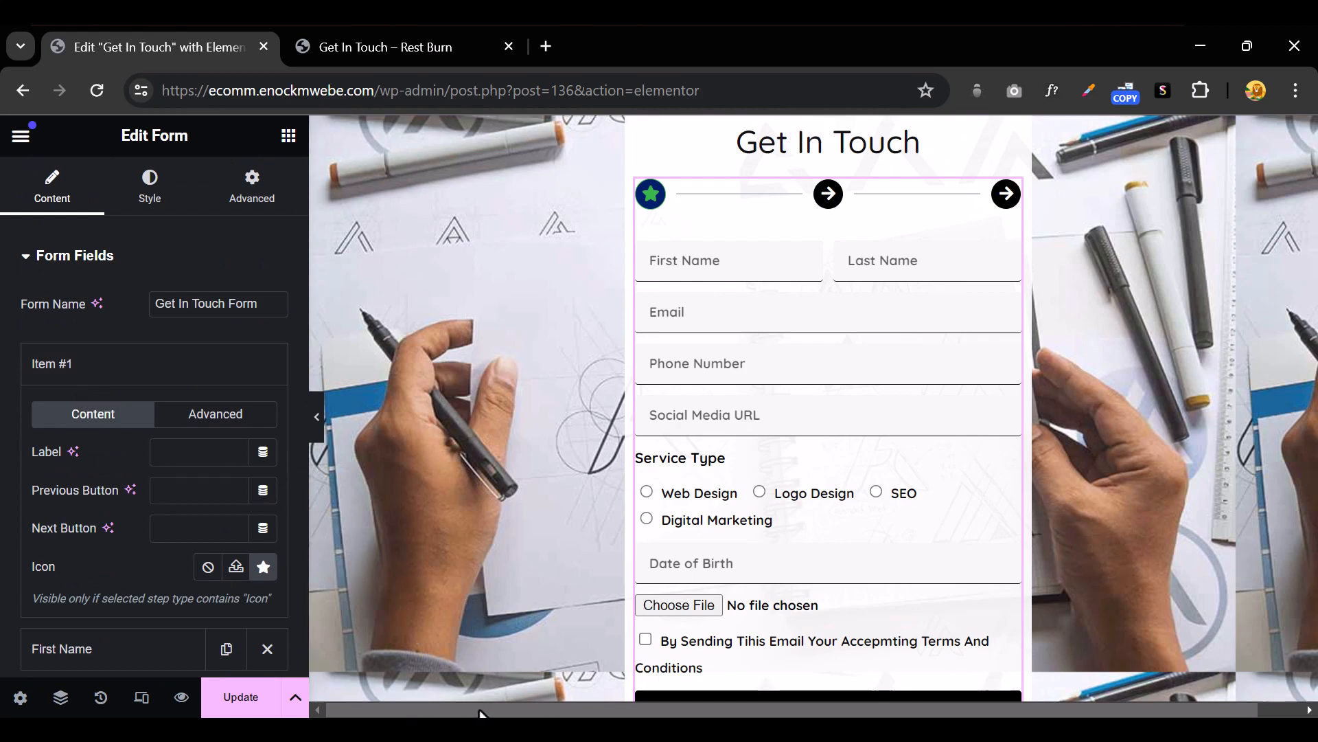
{"action": "left_click", "coordinate": [263, 567]}
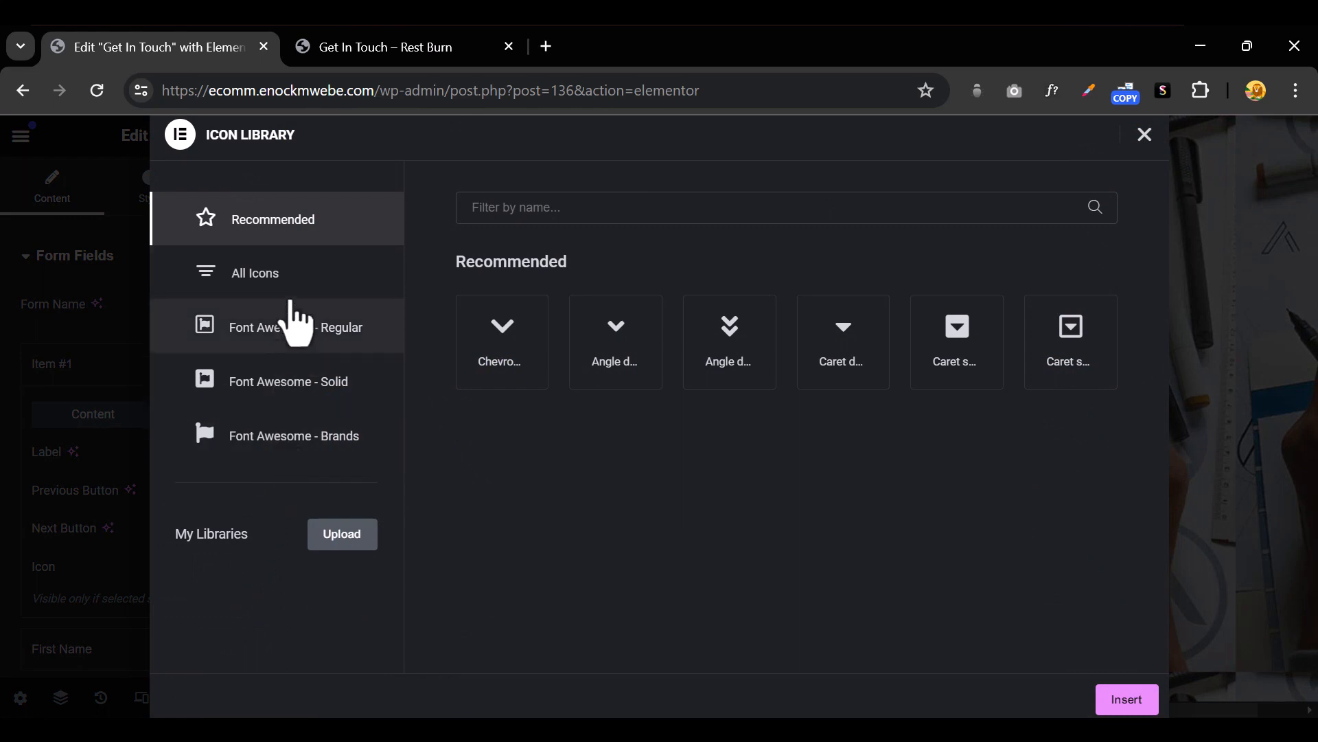
{"action": "left_click", "coordinate": [300, 302]}
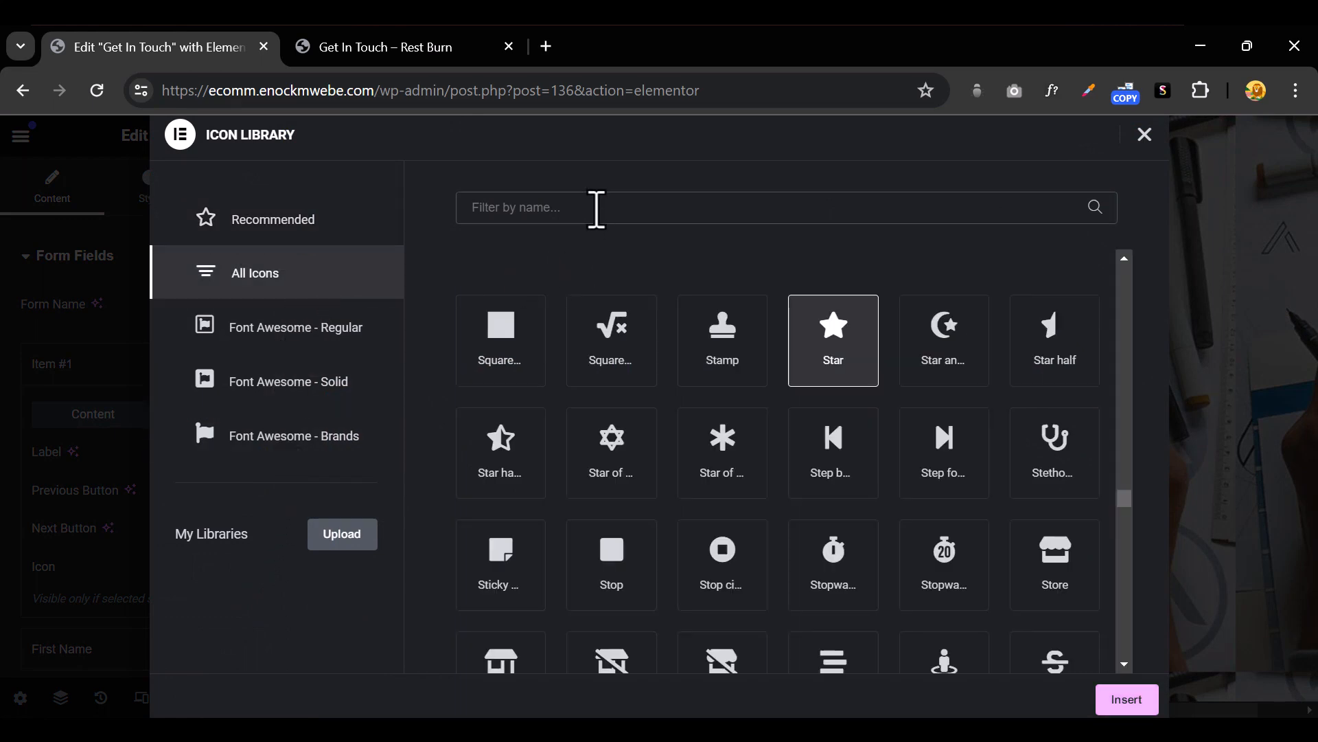
{"action": "left_click", "coordinate": [596, 208]}
{"action": "type", "text": "arrow"}
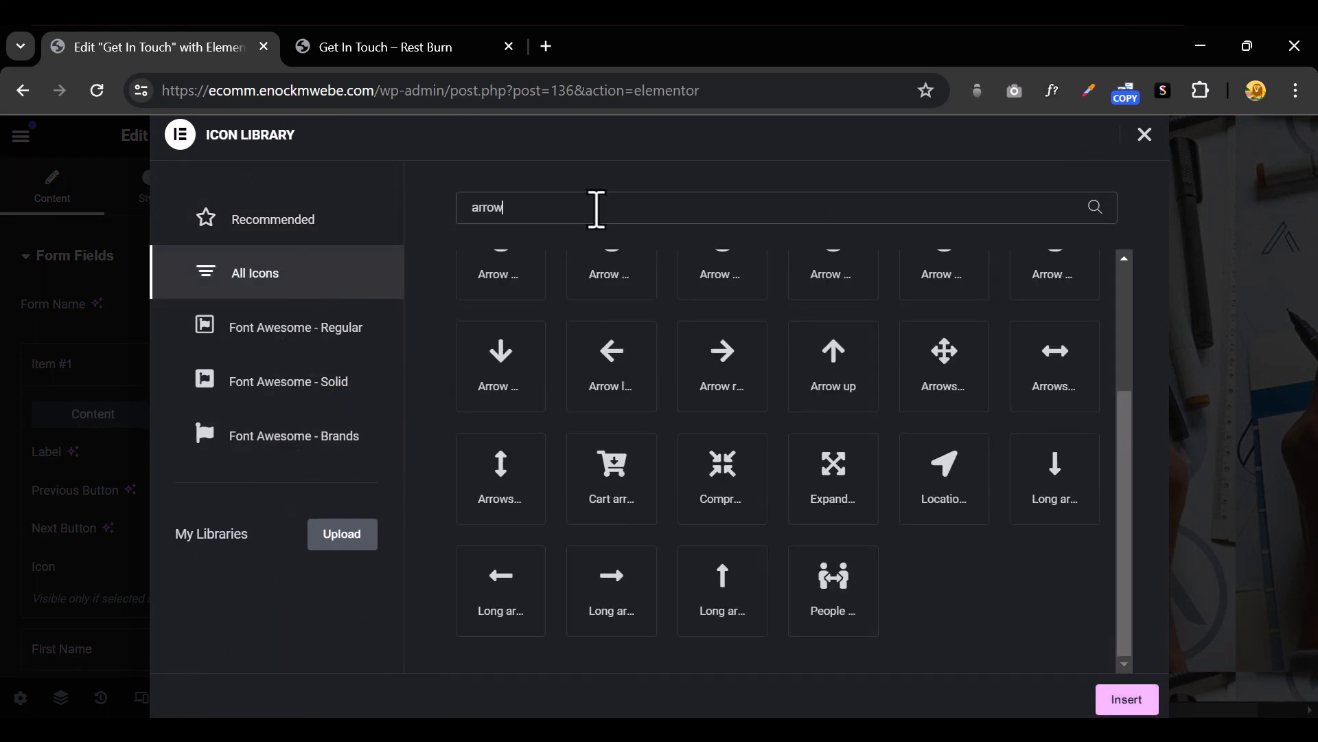
{"action": "left_click", "coordinate": [736, 385]}
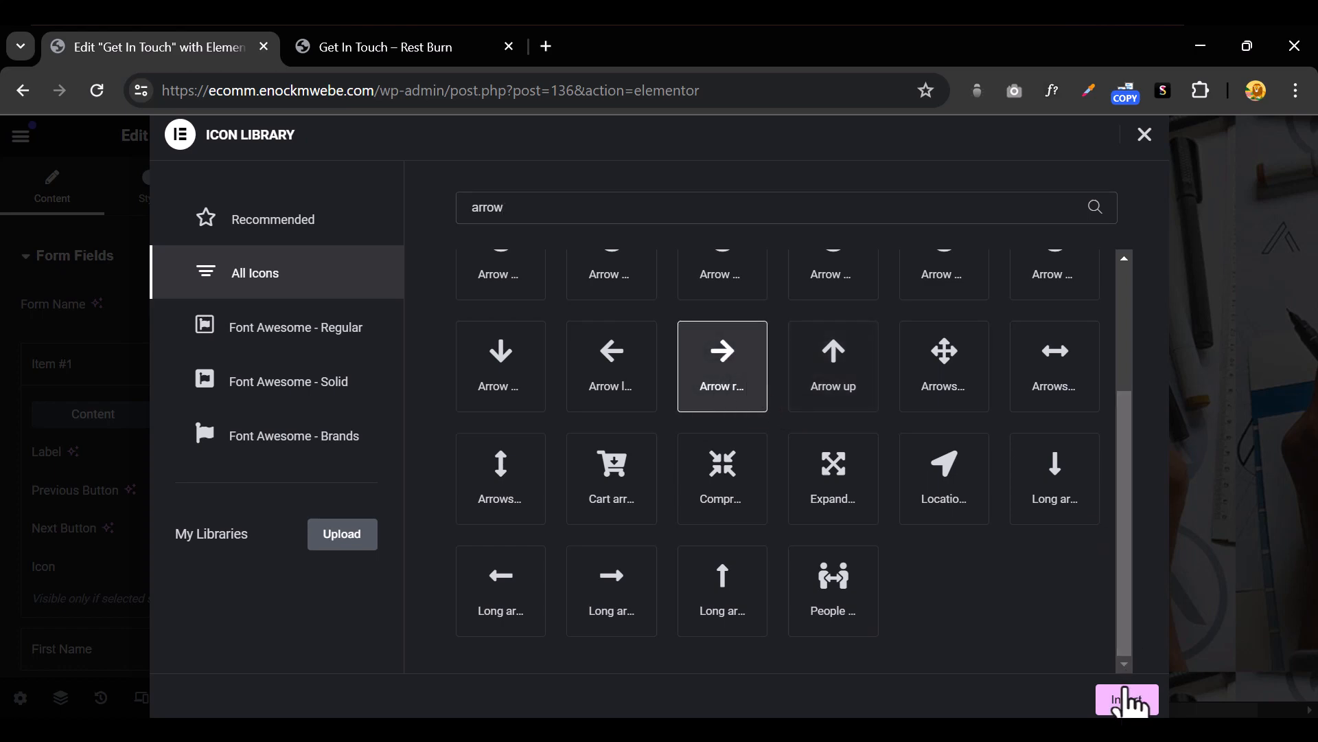
{"action": "left_click", "coordinate": [1128, 699]}
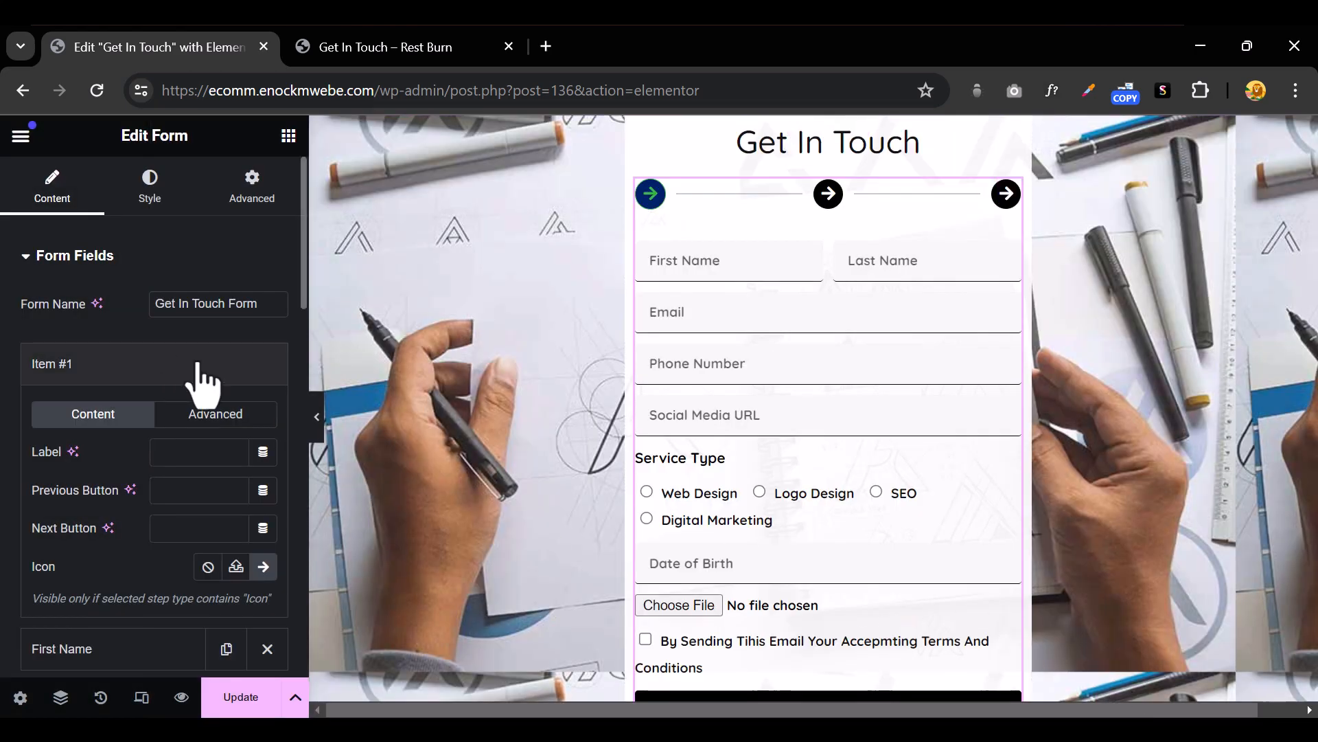
{"action": "scroll", "coordinate": [199, 367], "scroll_direction": "down", "scroll_amount": 10}
{"action": "scroll", "coordinate": [198, 367], "scroll_direction": "up", "scroll_amount": 7}
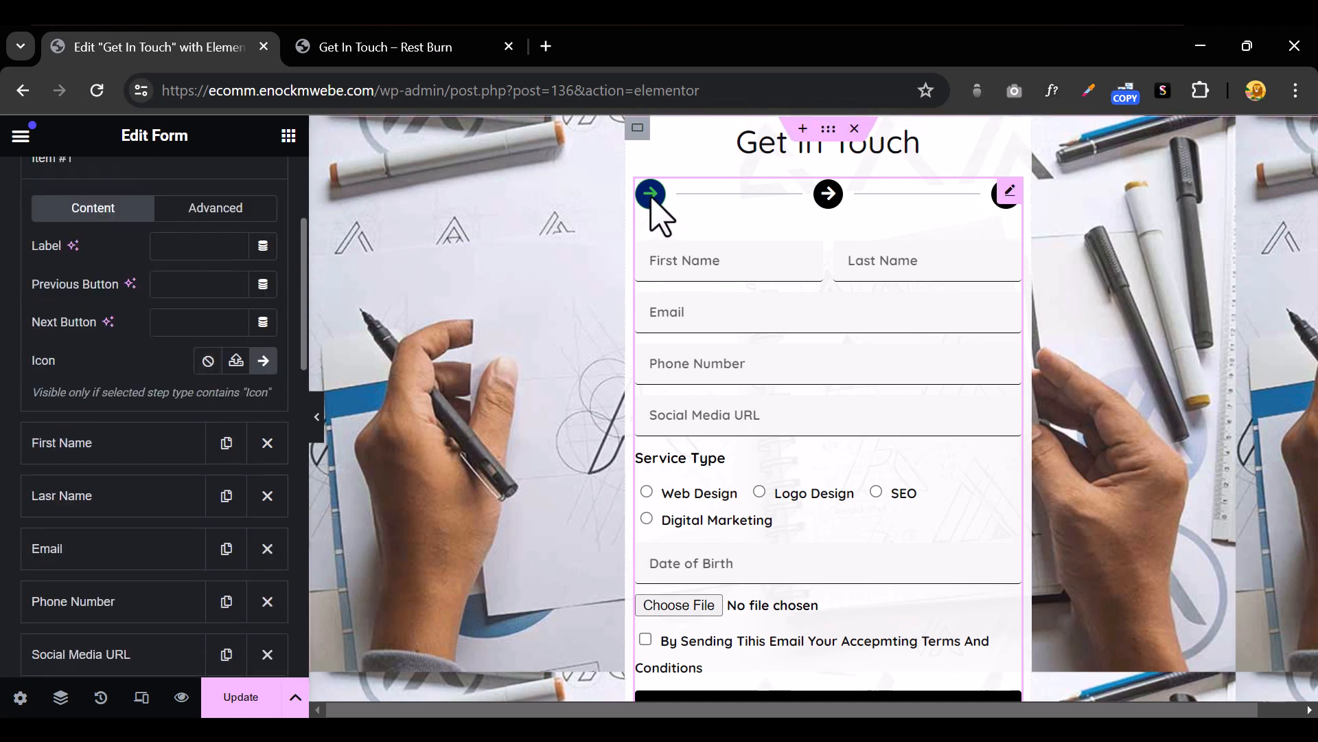
{"action": "scroll", "coordinate": [172, 542], "scroll_direction": "down", "scroll_amount": 10}
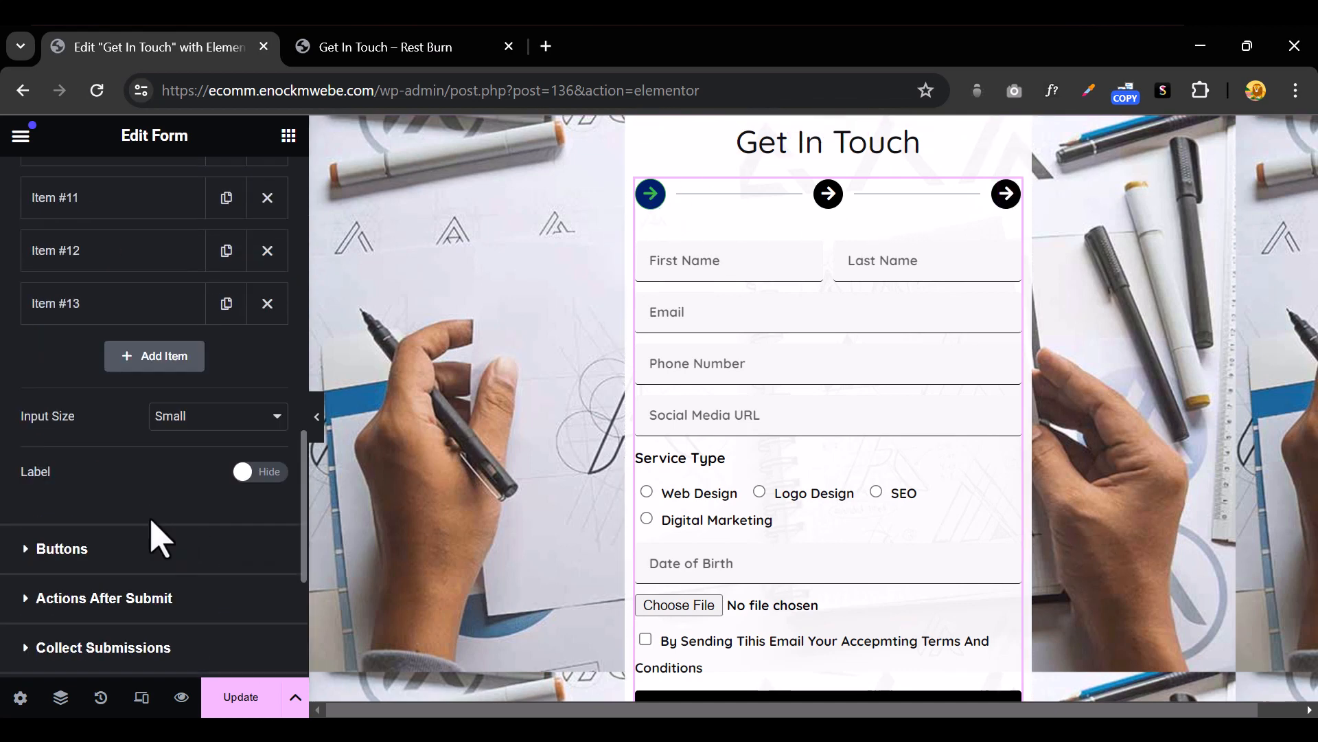
Give the Item #13 step the Check icon, found by searching 'chec' in All Icons
{"action": "left_click", "coordinate": [112, 303]}
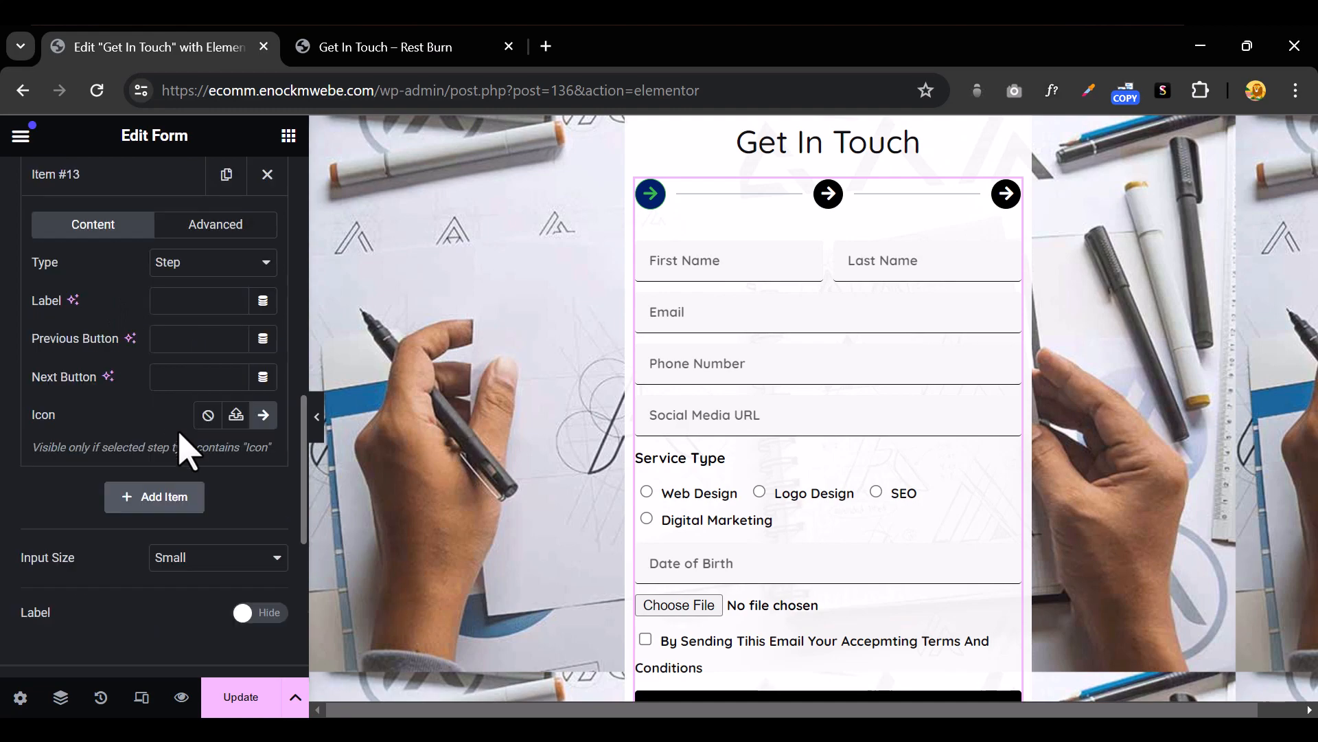
{"action": "left_click", "coordinate": [265, 419]}
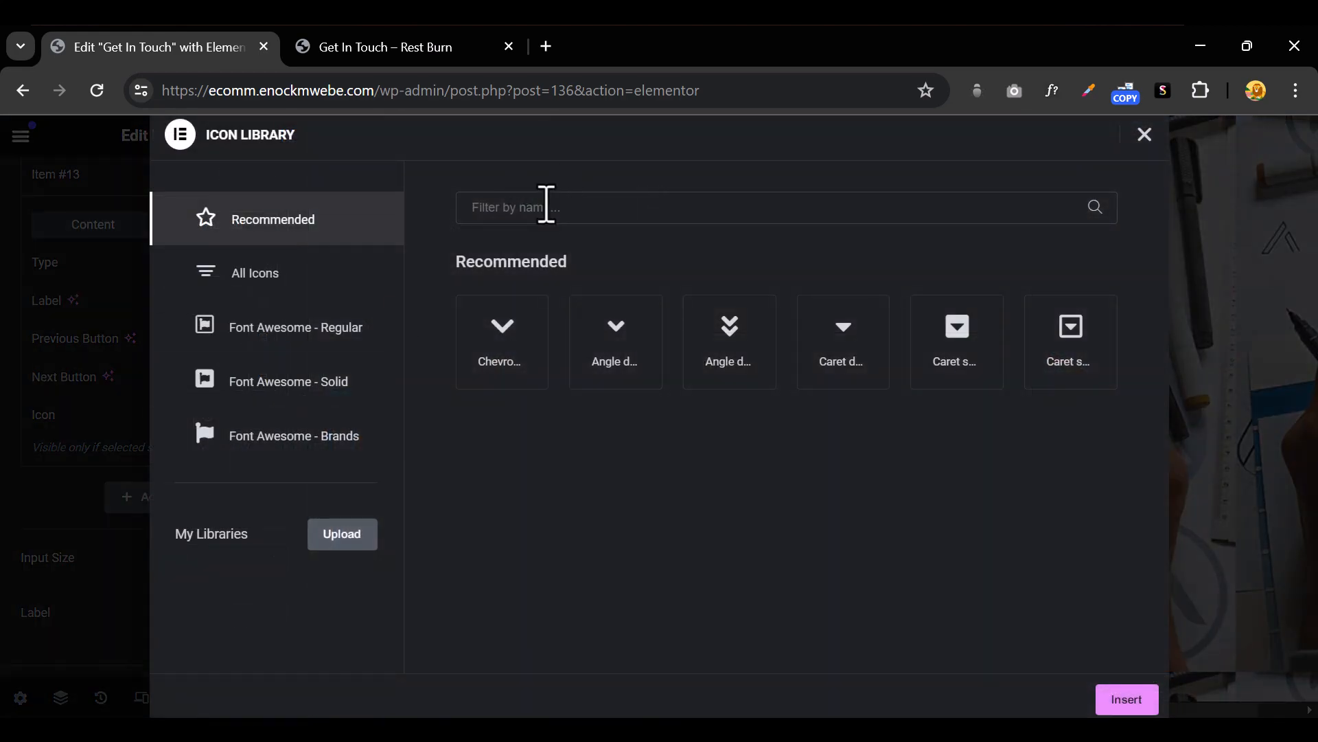
{"action": "left_click", "coordinate": [548, 206]}
{"action": "left_click", "coordinate": [296, 285]}
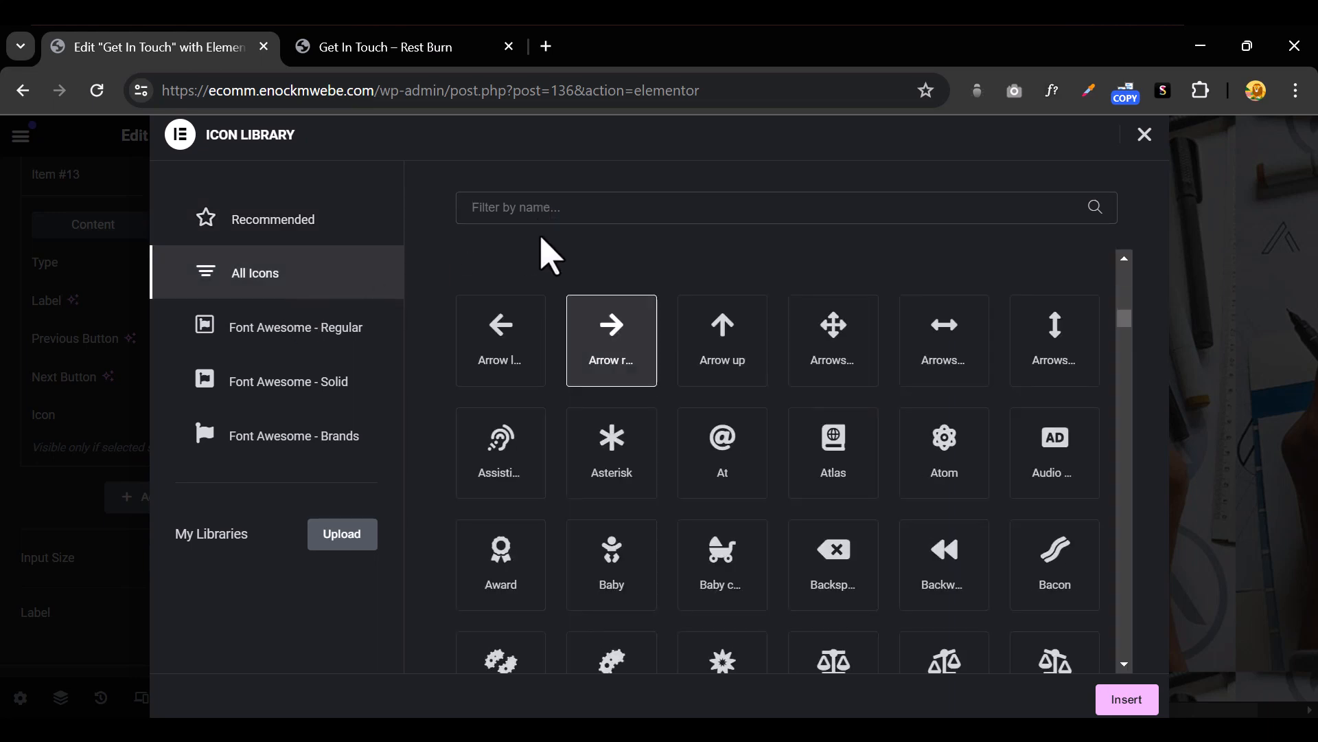
{"action": "type", "text": "chec"}
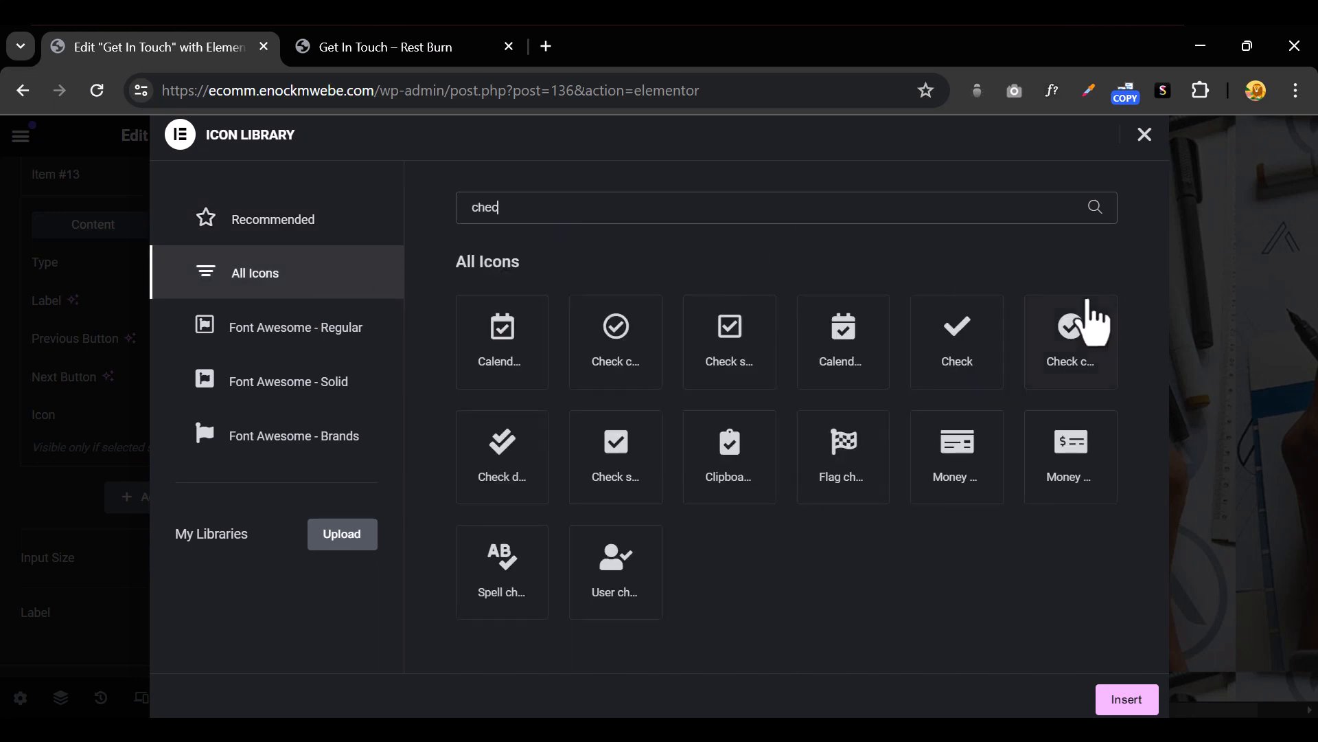
{"action": "left_click", "coordinate": [986, 382]}
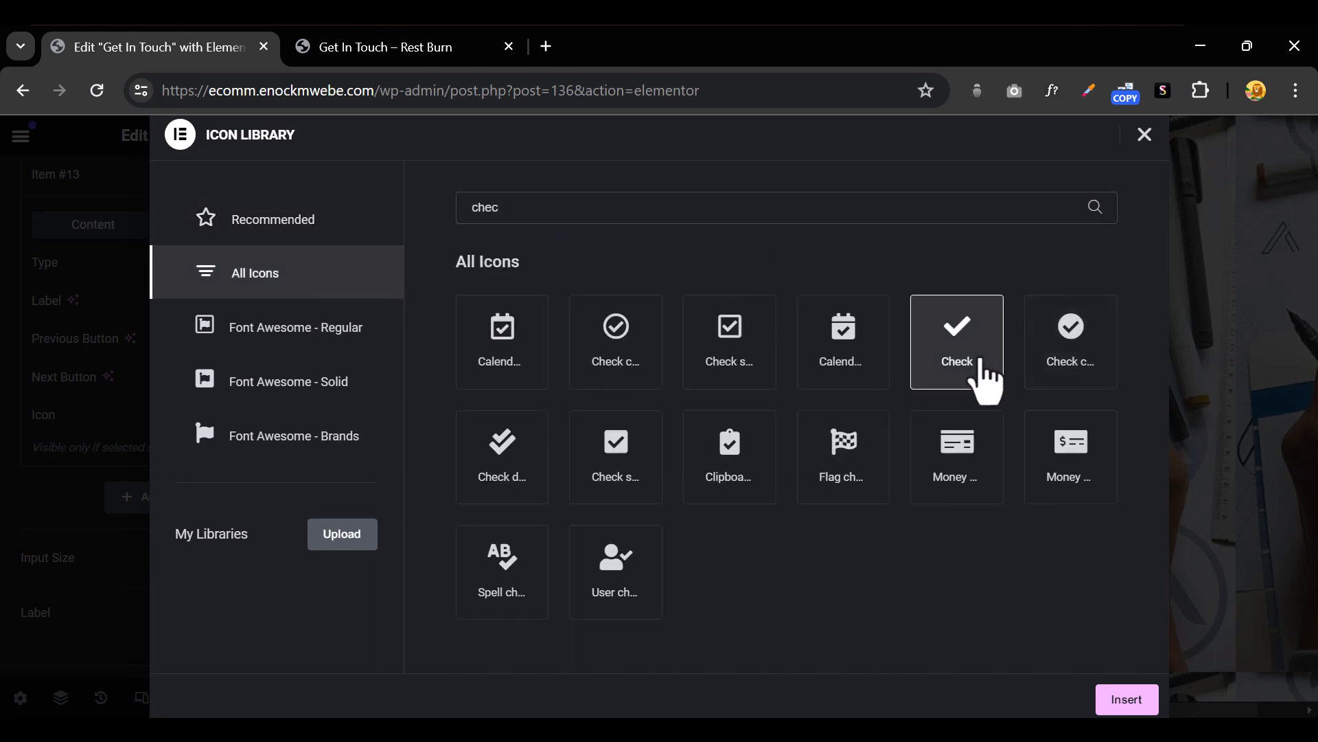
{"action": "left_click", "coordinate": [1126, 701]}
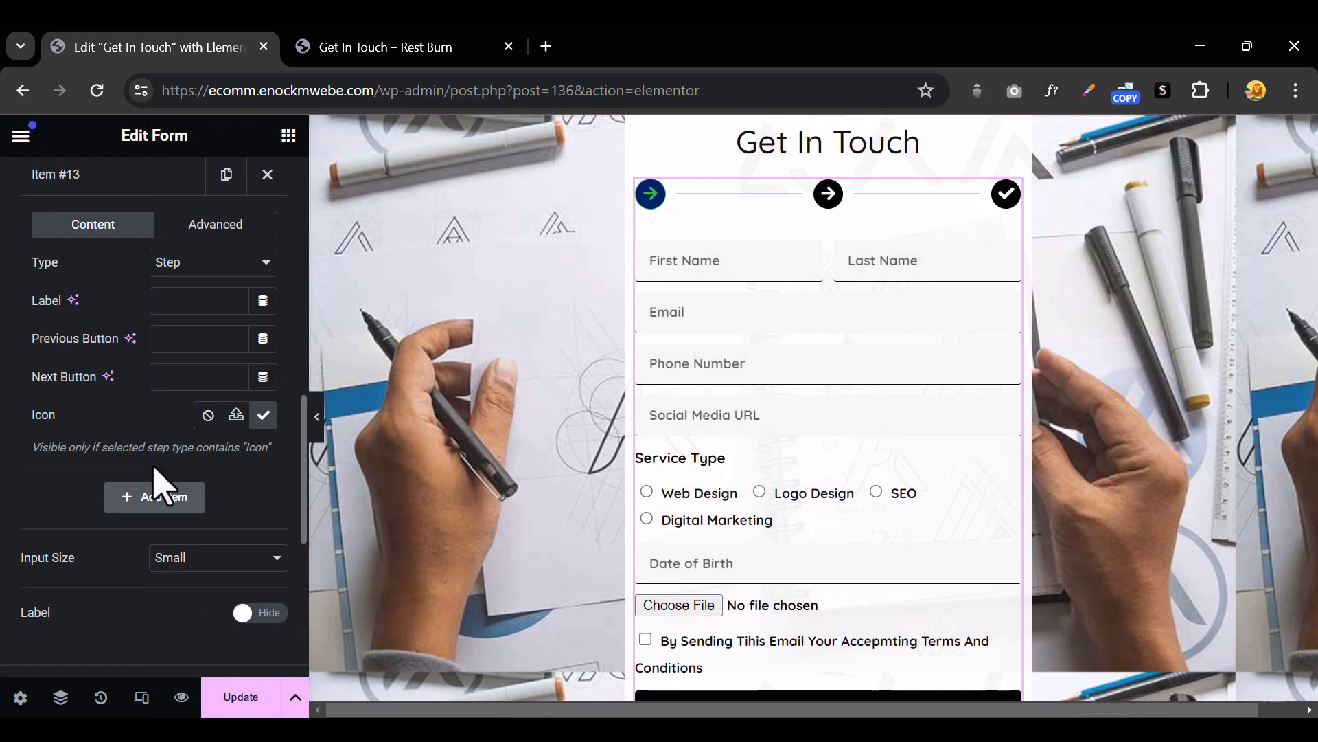
{"action": "scroll", "coordinate": [154, 481], "scroll_direction": "up", "scroll_amount": 5}
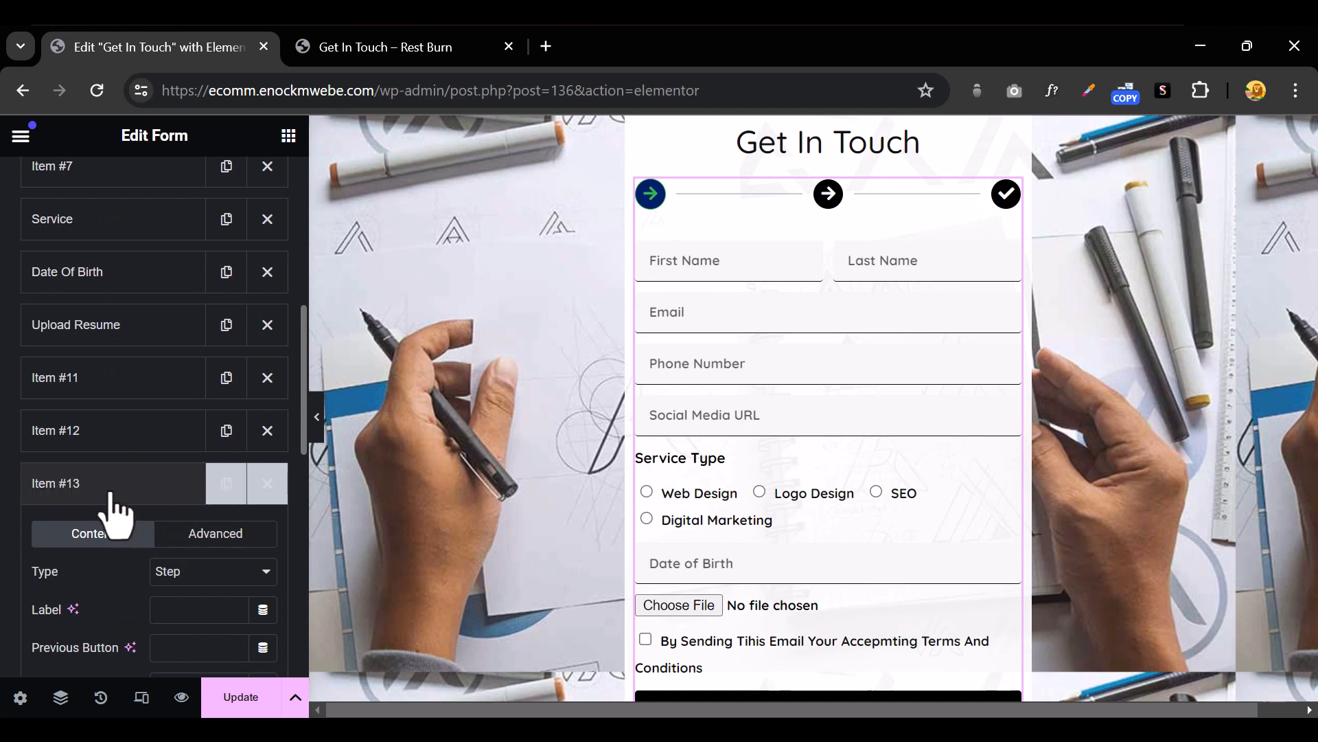
Drag the step items in Form Fields to place a step break below Service, then hide the panel
{"action": "left_click", "coordinate": [102, 431]}
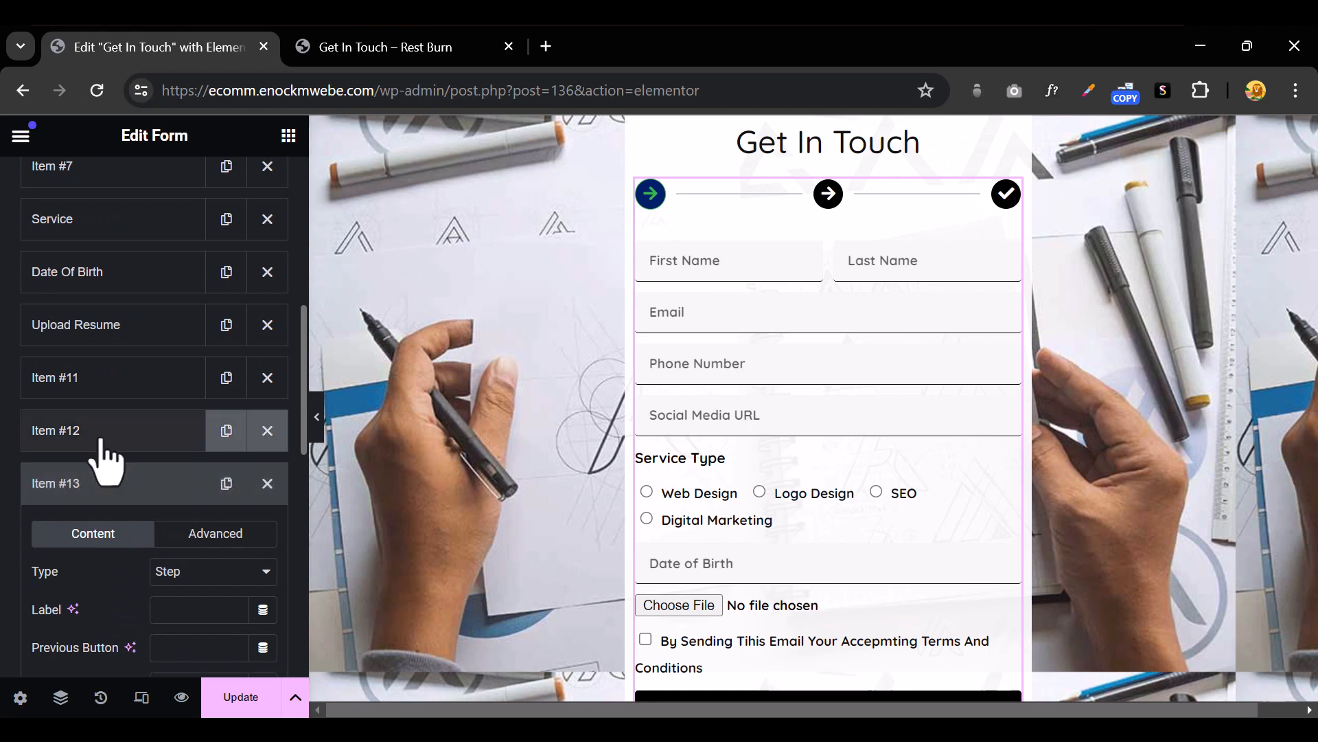
{"action": "left_click", "coordinate": [102, 437]}
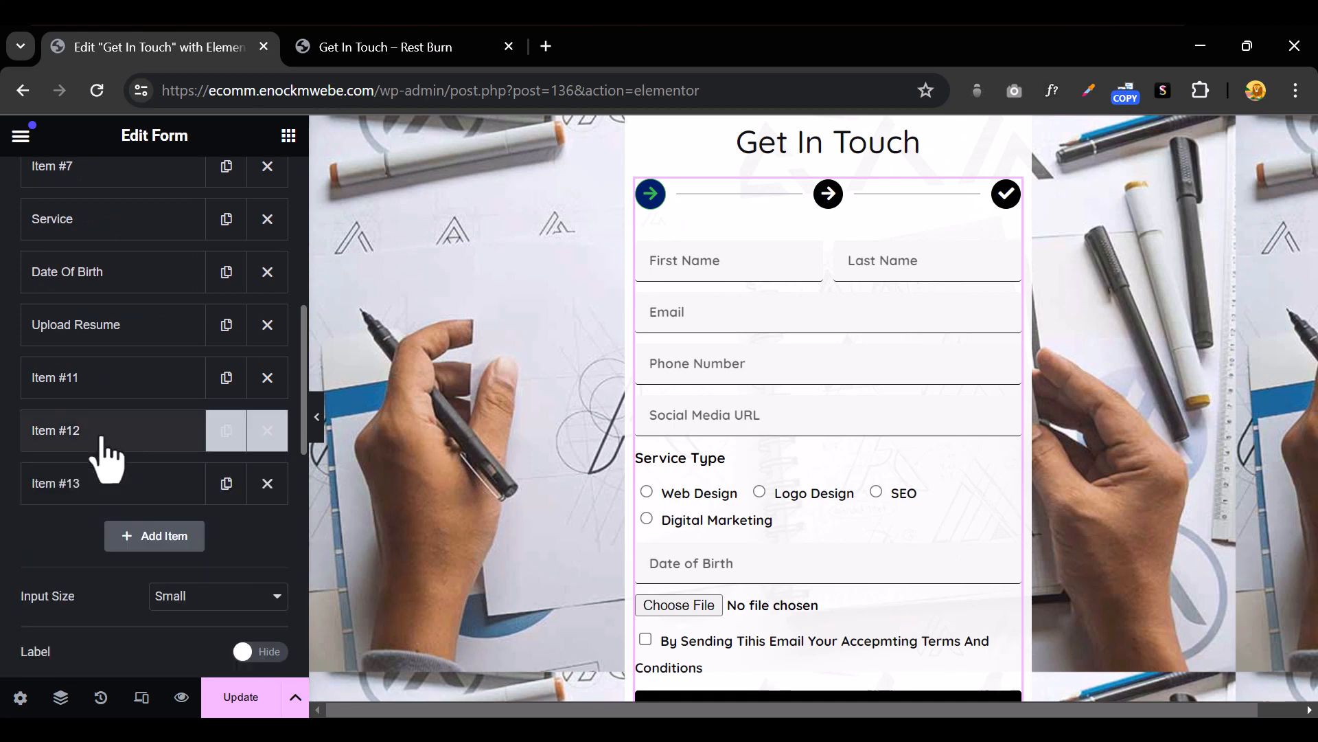
{"action": "left_click_drag", "start_coordinate": [104, 443], "coordinate": [129, 401]}
{"action": "scroll", "coordinate": [141, 295], "scroll_direction": "up", "scroll_amount": 5}
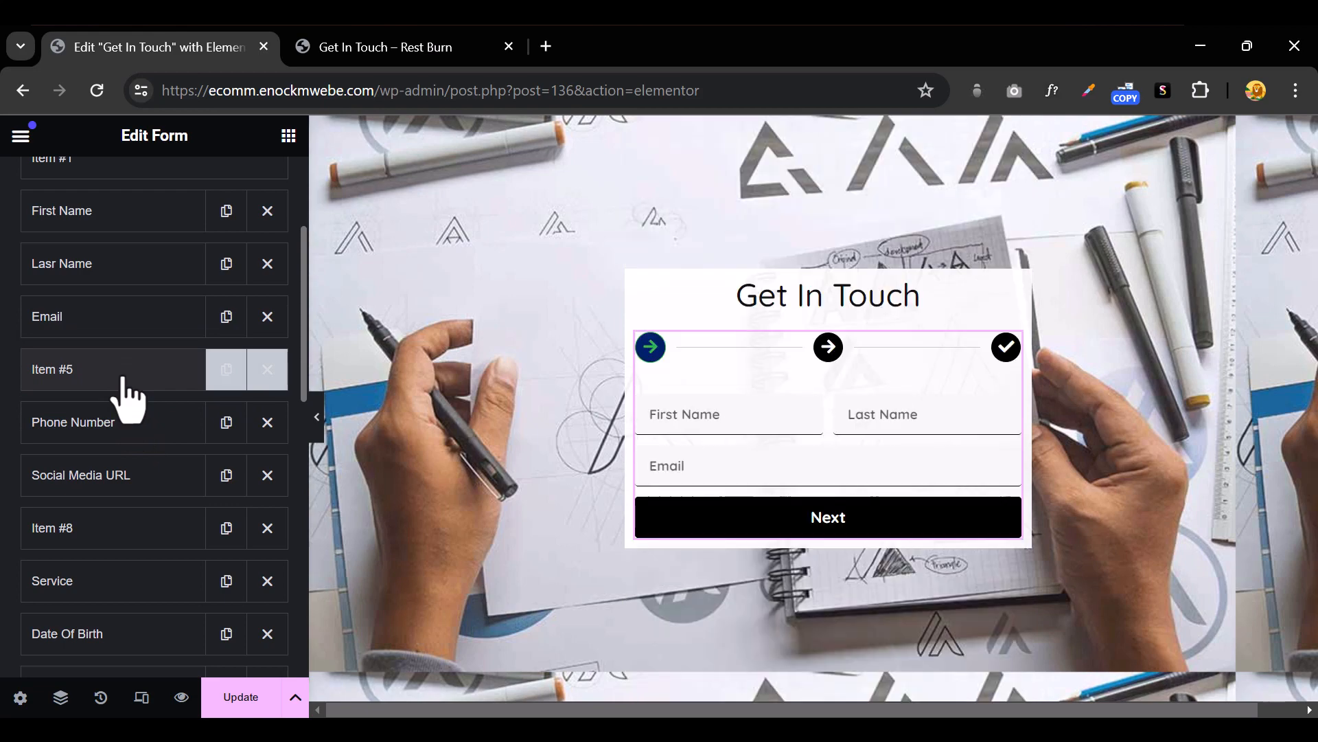
{"action": "left_click_drag", "start_coordinate": [127, 394], "coordinate": [88, 441]}
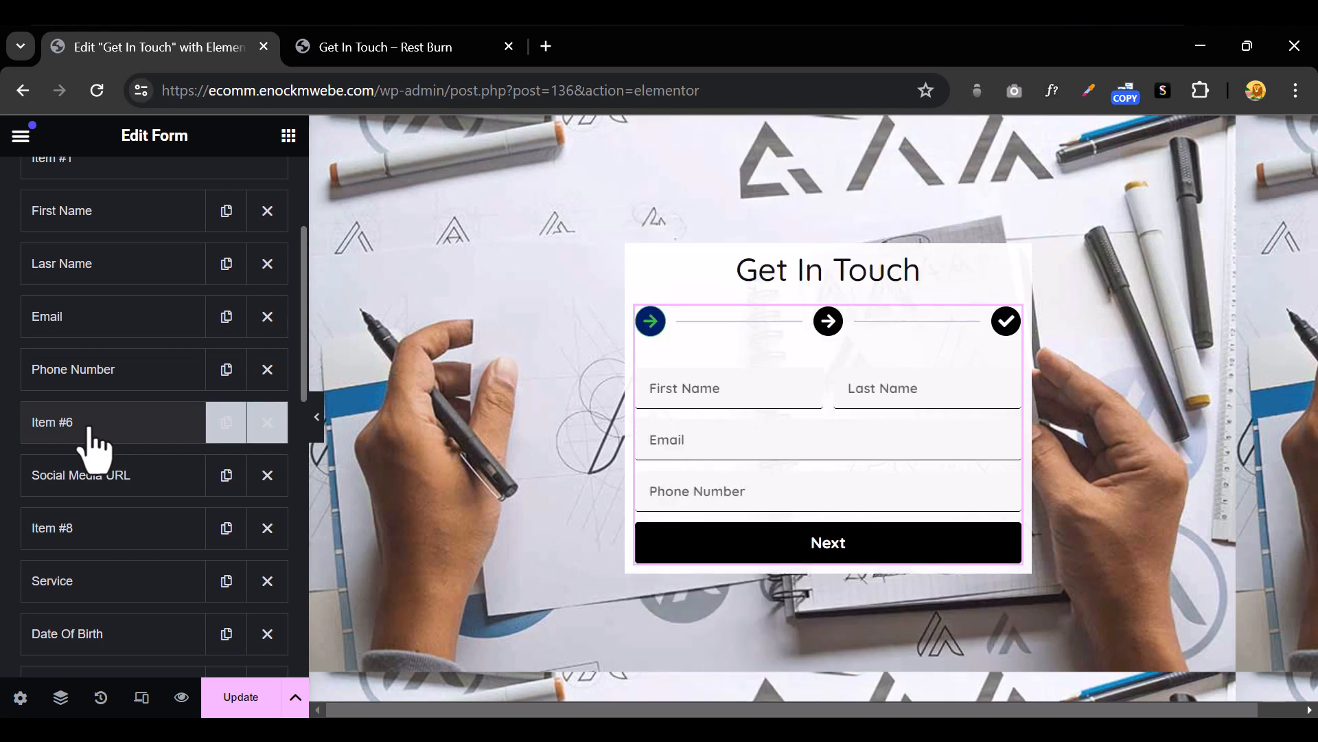
{"action": "scroll", "coordinate": [94, 447], "scroll_direction": "down", "scroll_amount": 5}
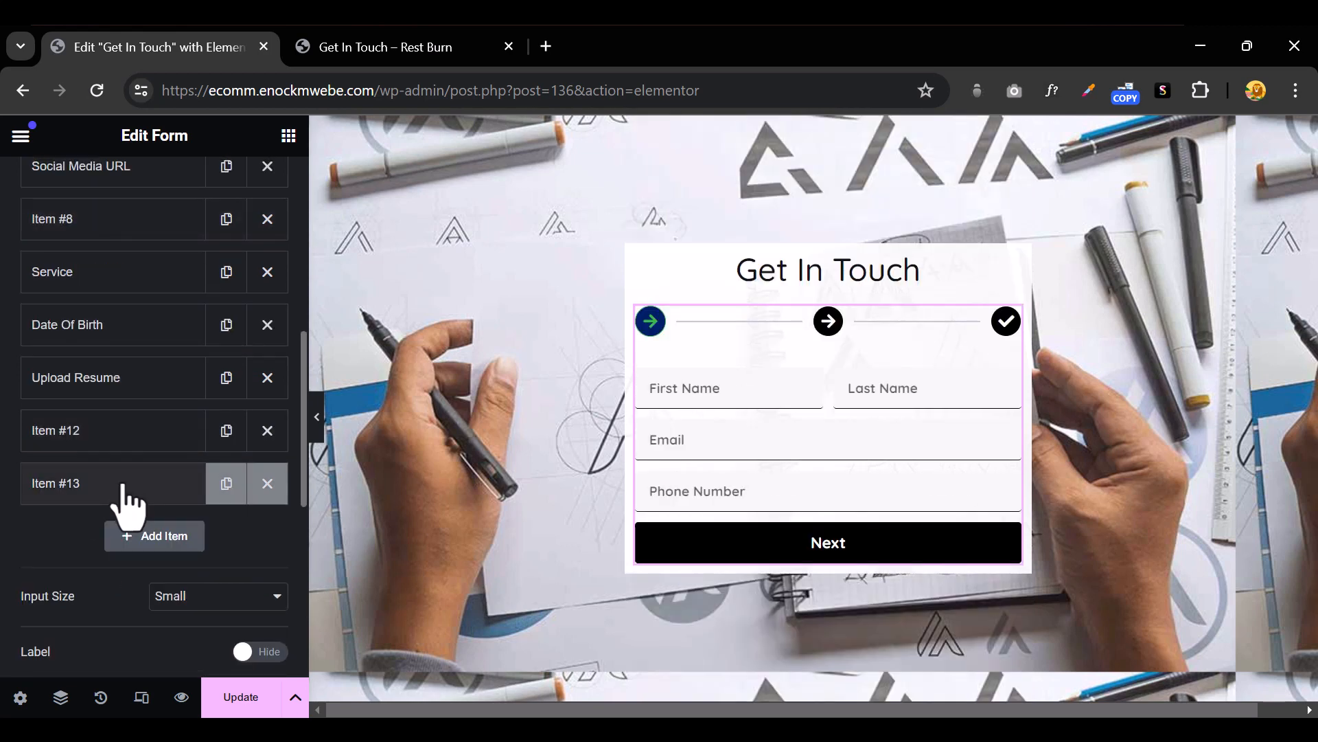
{"action": "left_click_drag", "start_coordinate": [121, 479], "coordinate": [100, 337]}
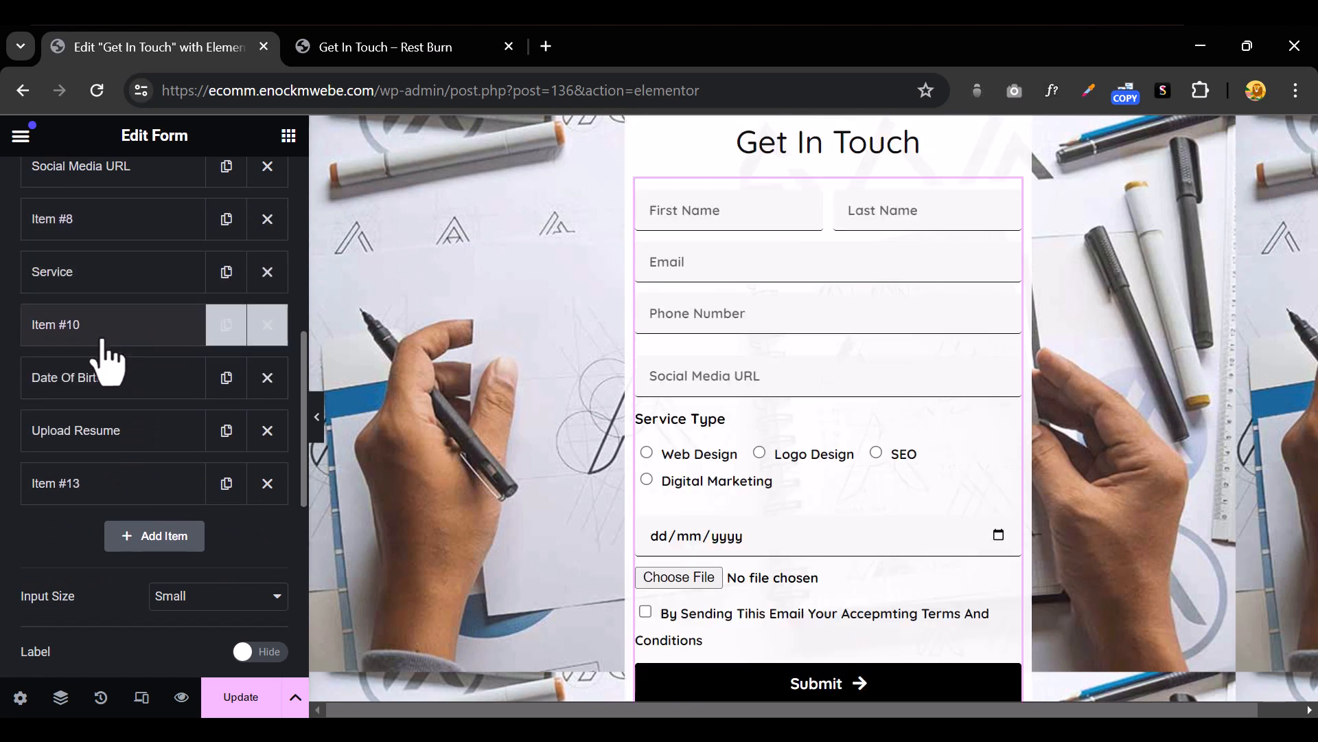
{"action": "left_click", "coordinate": [318, 433]}
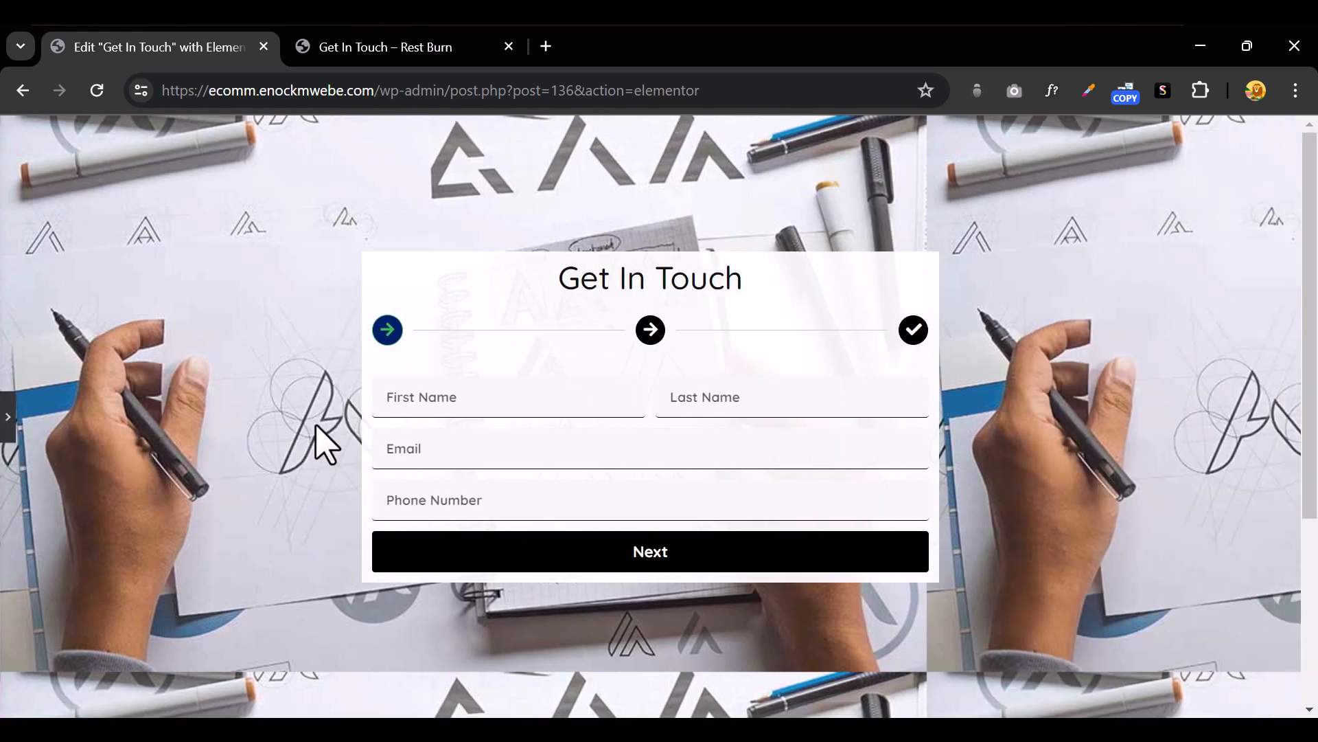
Autofill the preview form, advance two steps, and pick 2024-04-03 as Date of Birth
{"action": "left_click", "coordinate": [488, 392]}
{"action": "left_click", "coordinate": [554, 462]}
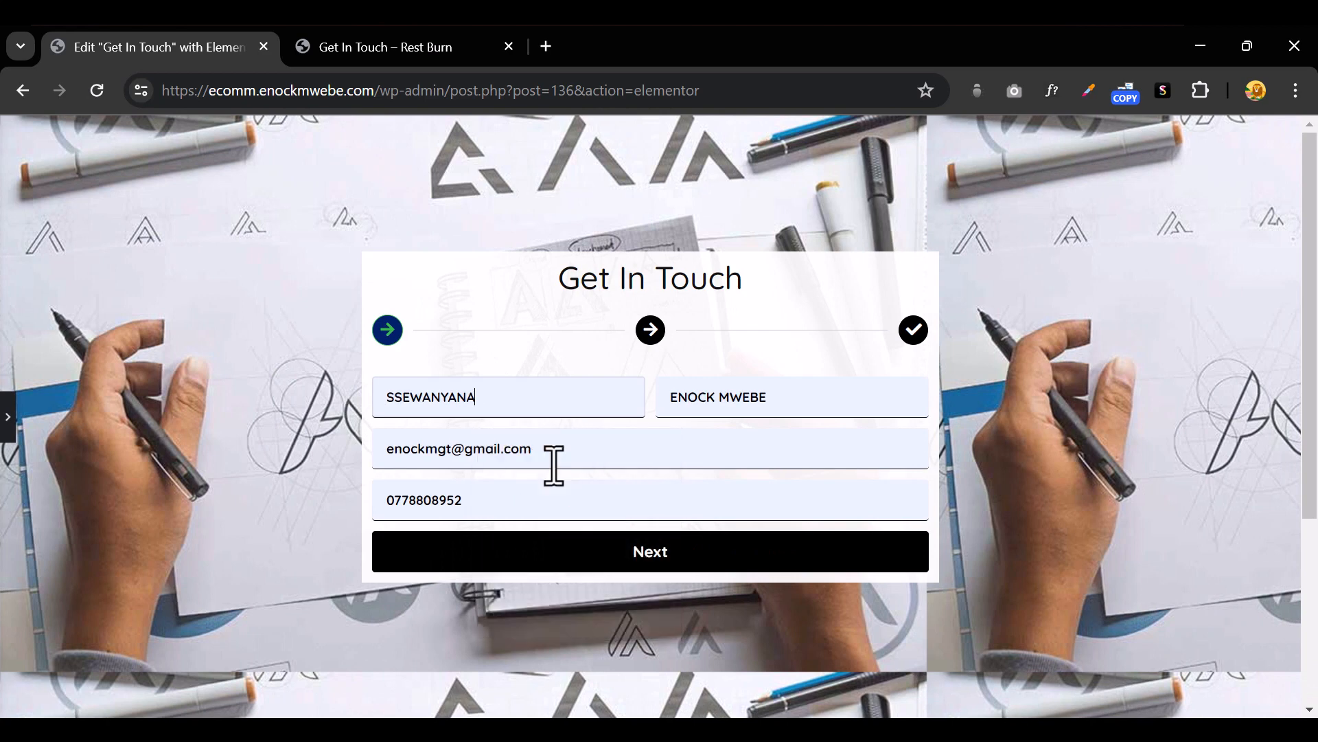
{"action": "left_click", "coordinate": [637, 570]}
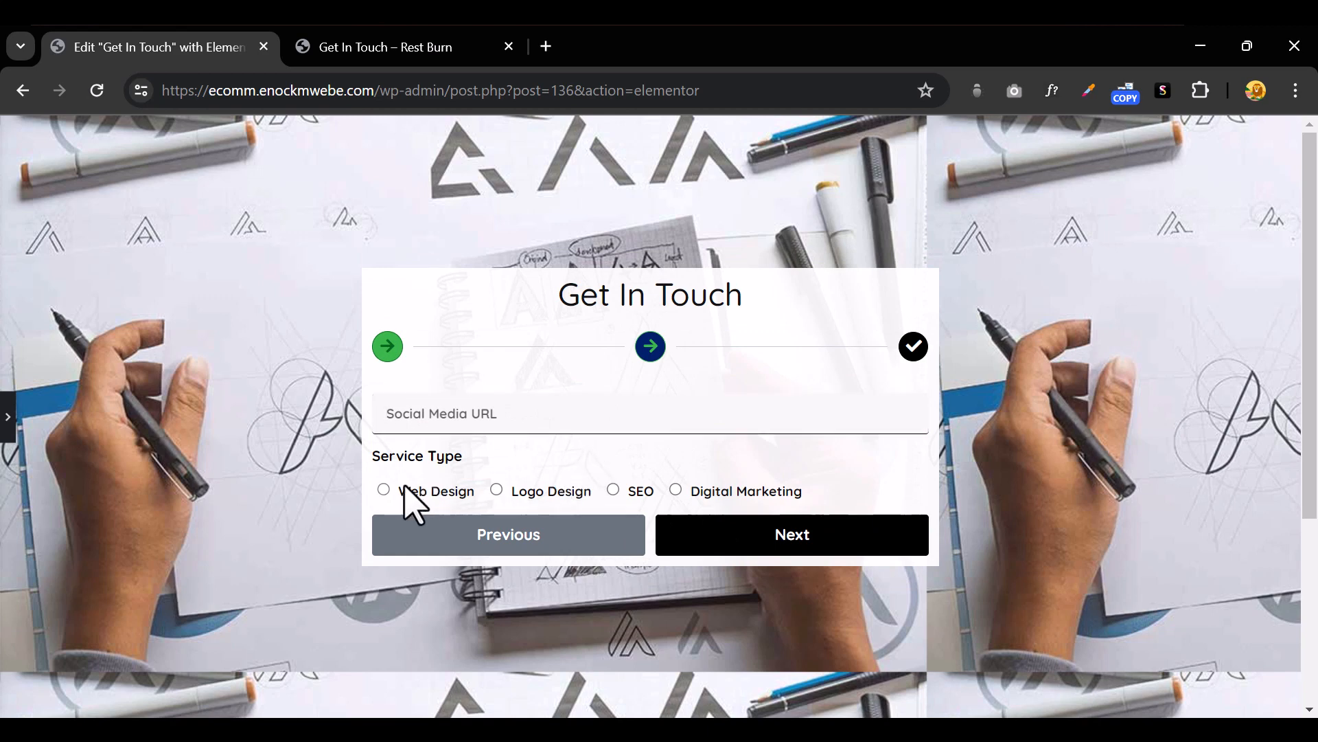
{"action": "left_click", "coordinate": [716, 544]}
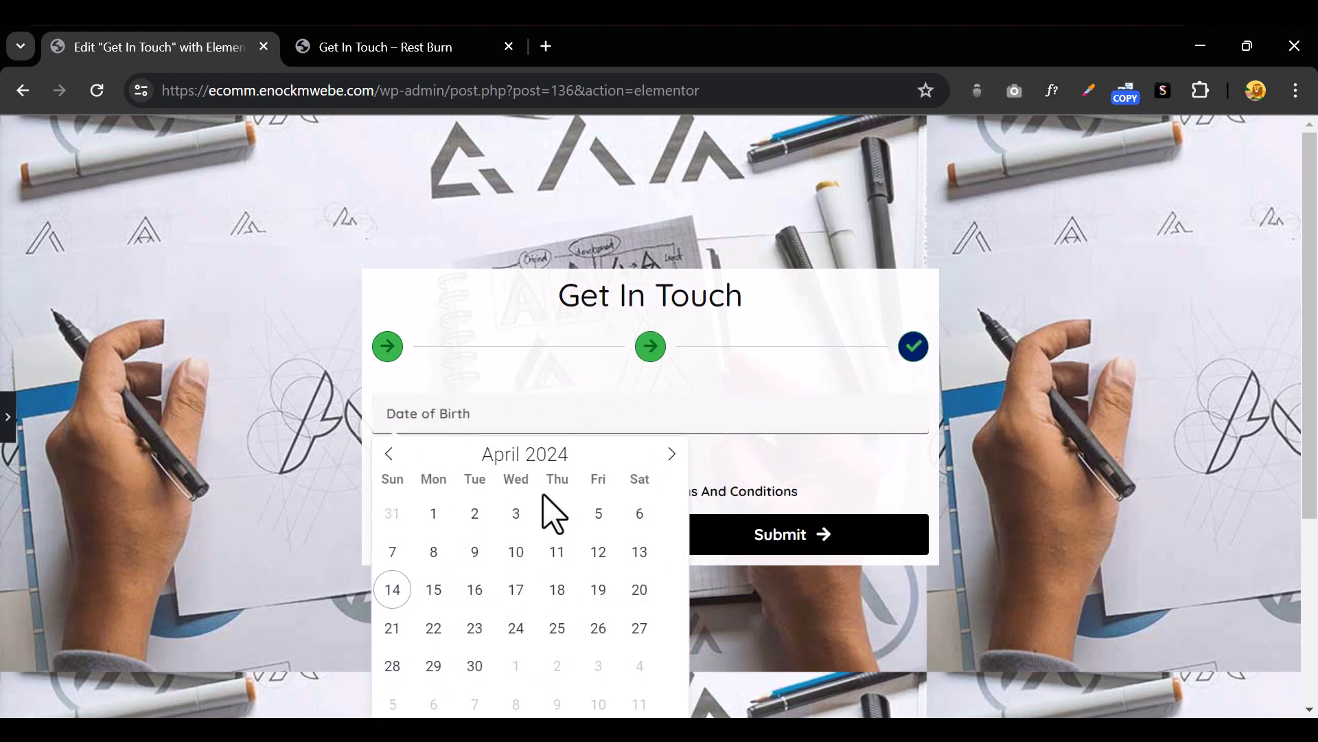
{"action": "left_click", "coordinate": [516, 514]}
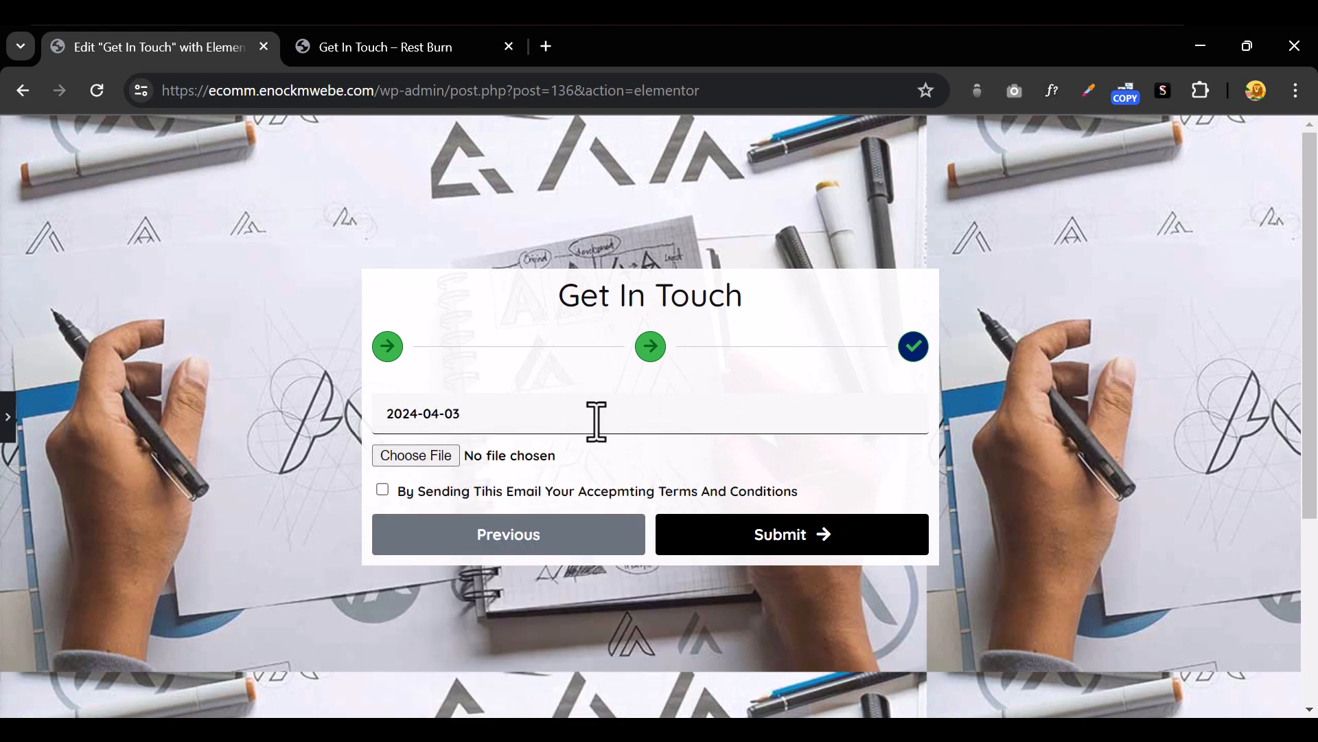
{"action": "left_click", "coordinate": [8, 430]}
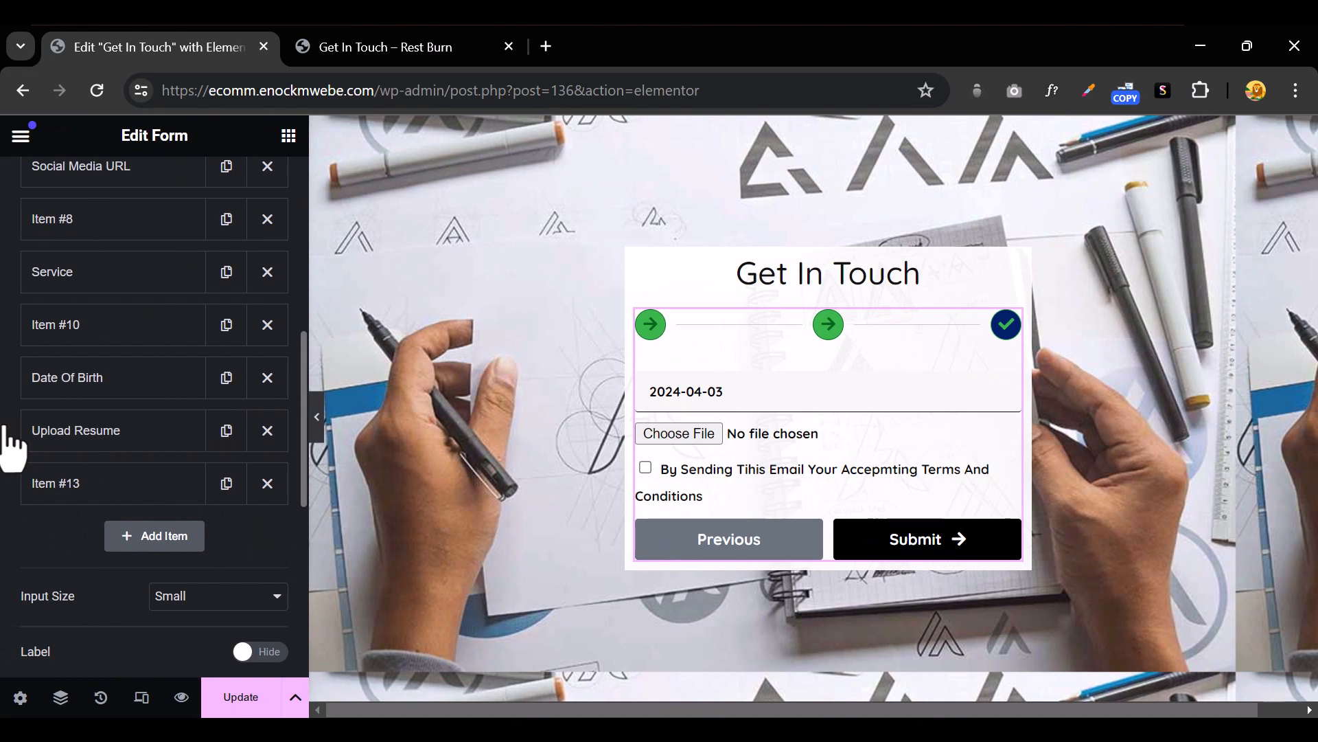
In Style > Steps, make the inactive steps' secondary colour fully transparent
{"action": "scroll", "coordinate": [76, 432], "scroll_direction": "up", "scroll_amount": 8}
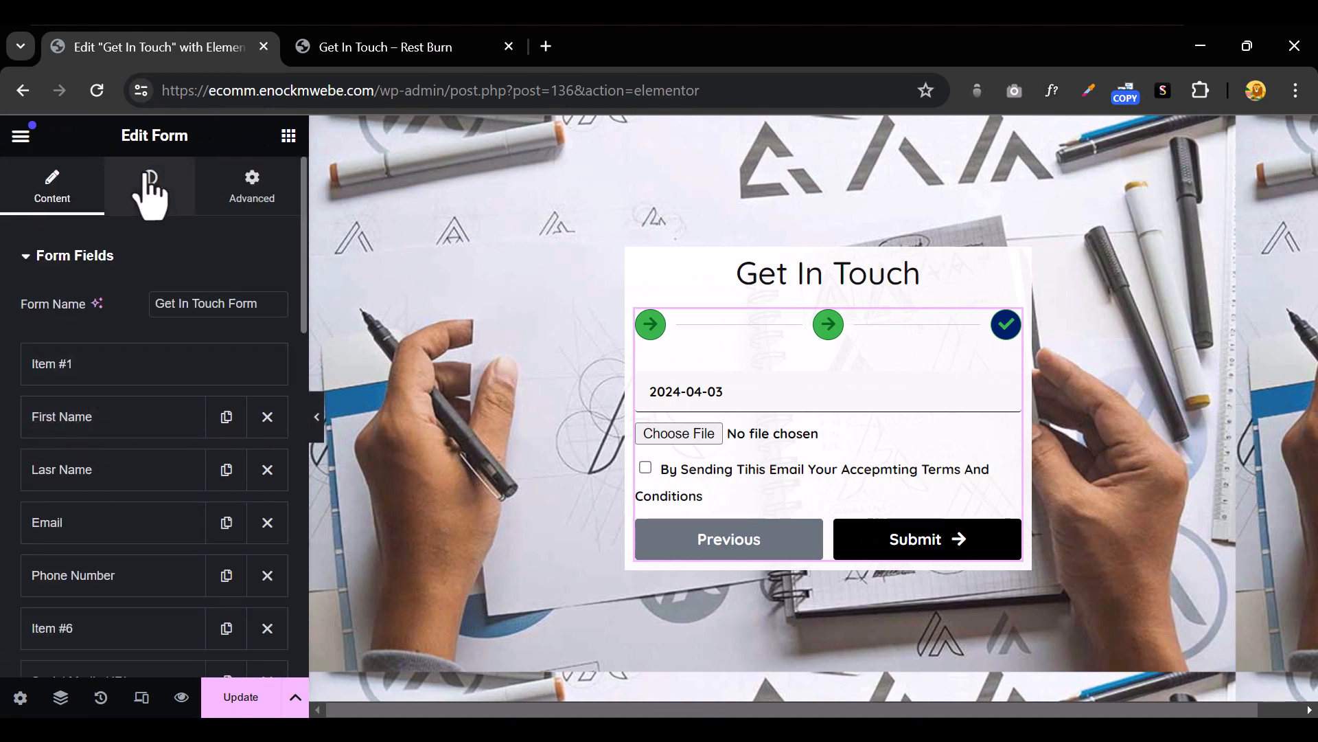
{"action": "left_click", "coordinate": [150, 195]}
{"action": "scroll", "coordinate": [191, 409], "scroll_direction": "down", "scroll_amount": 10}
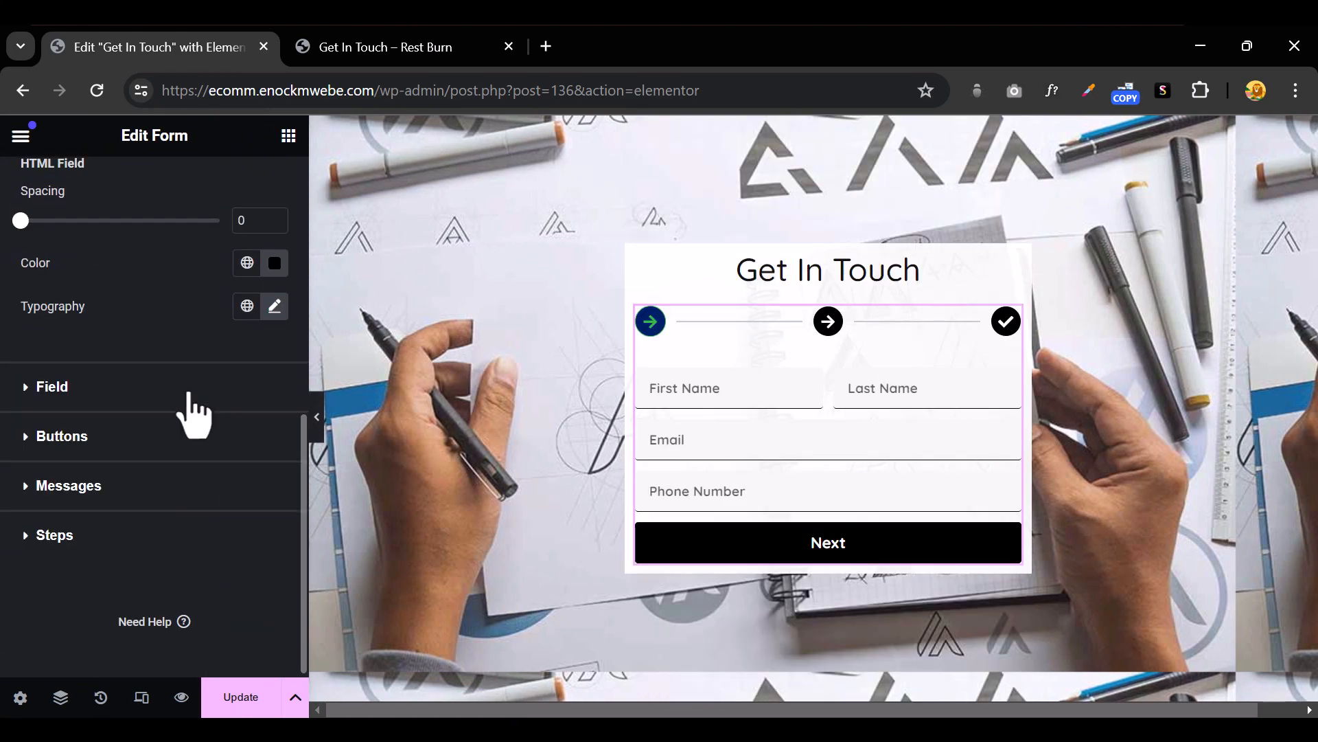
{"action": "left_click", "coordinate": [29, 542]}
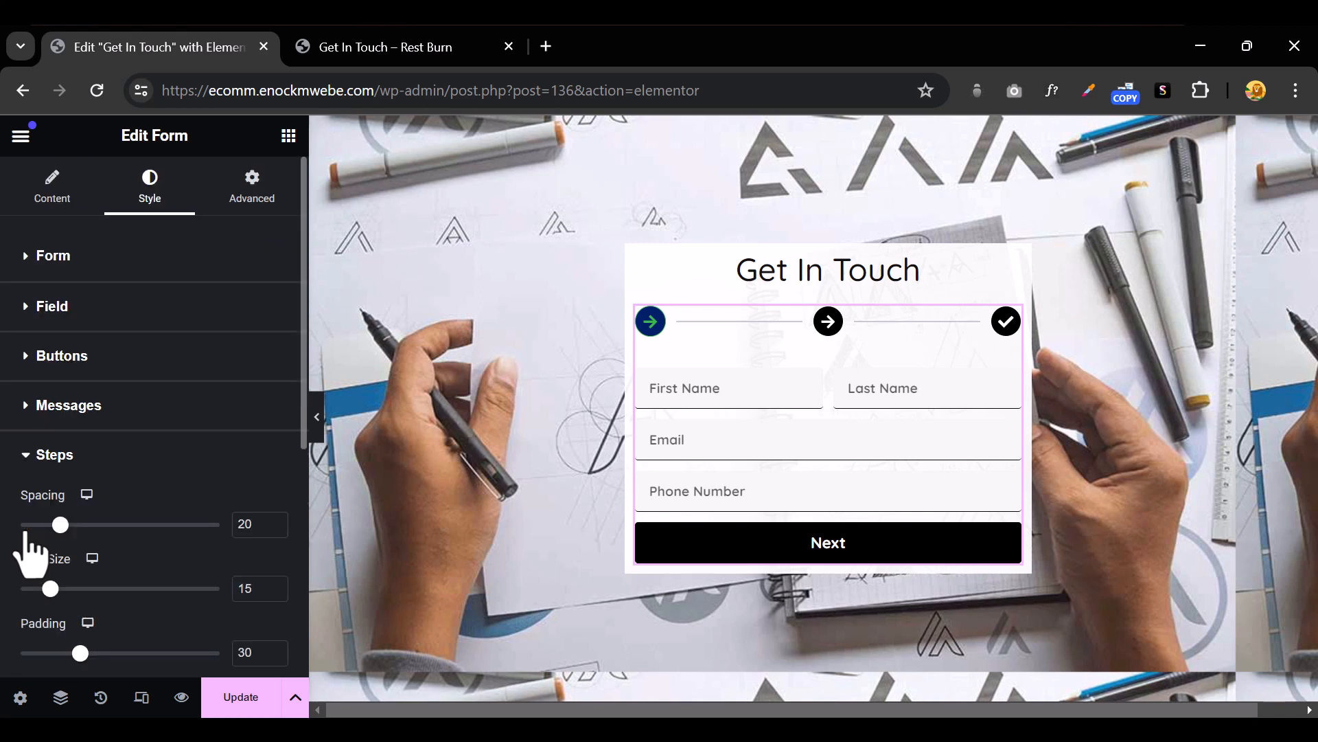
{"action": "scroll", "coordinate": [137, 448], "scroll_direction": "down", "scroll_amount": 5}
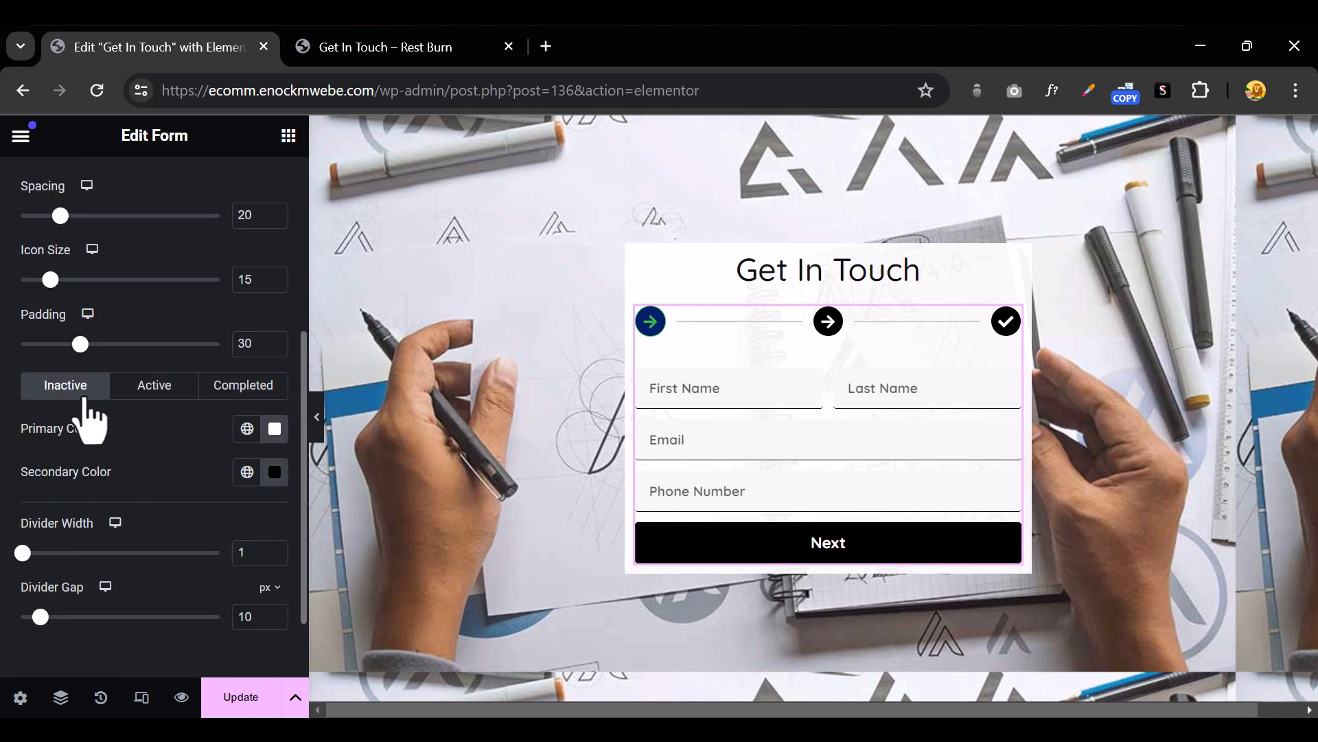
{"action": "left_click", "coordinate": [275, 472]}
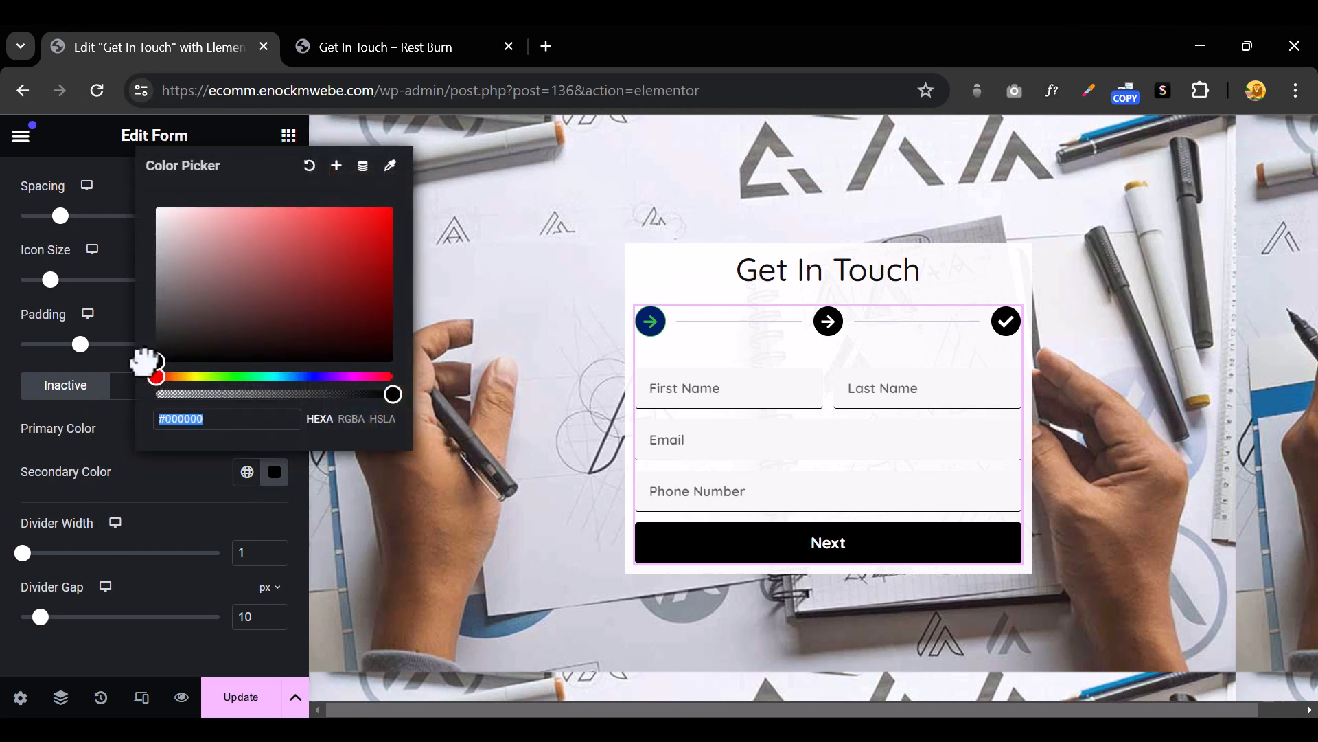
{"action": "left_click", "coordinate": [185, 485]}
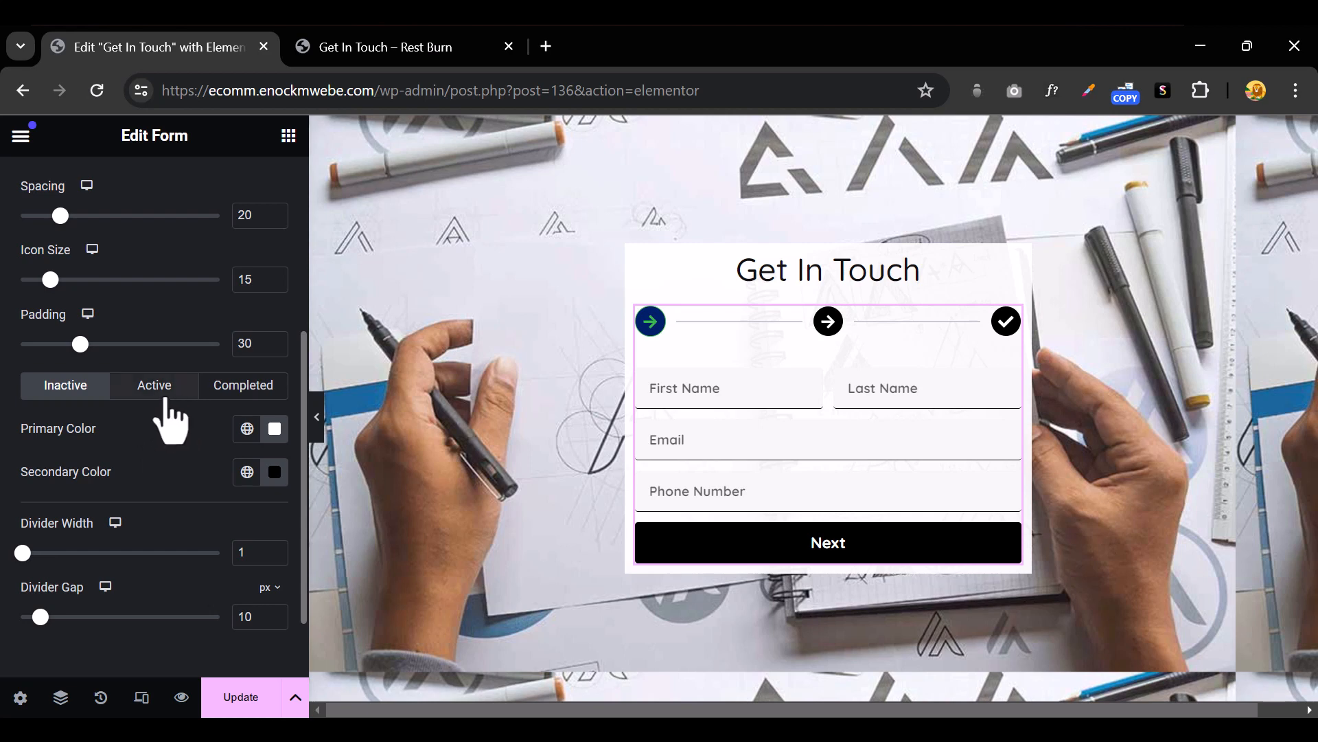
{"action": "left_click", "coordinate": [275, 472]}
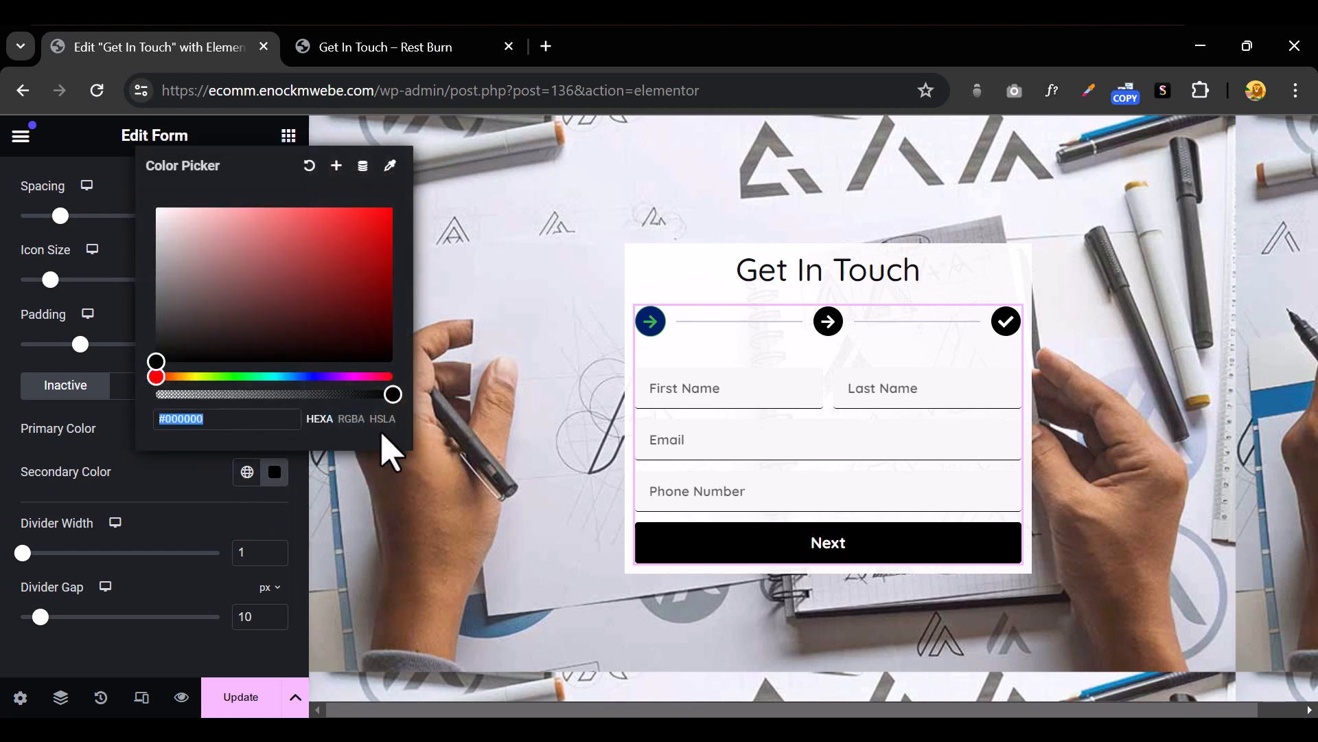
{"action": "left_click_drag", "start_coordinate": [389, 393], "coordinate": [122, 420]}
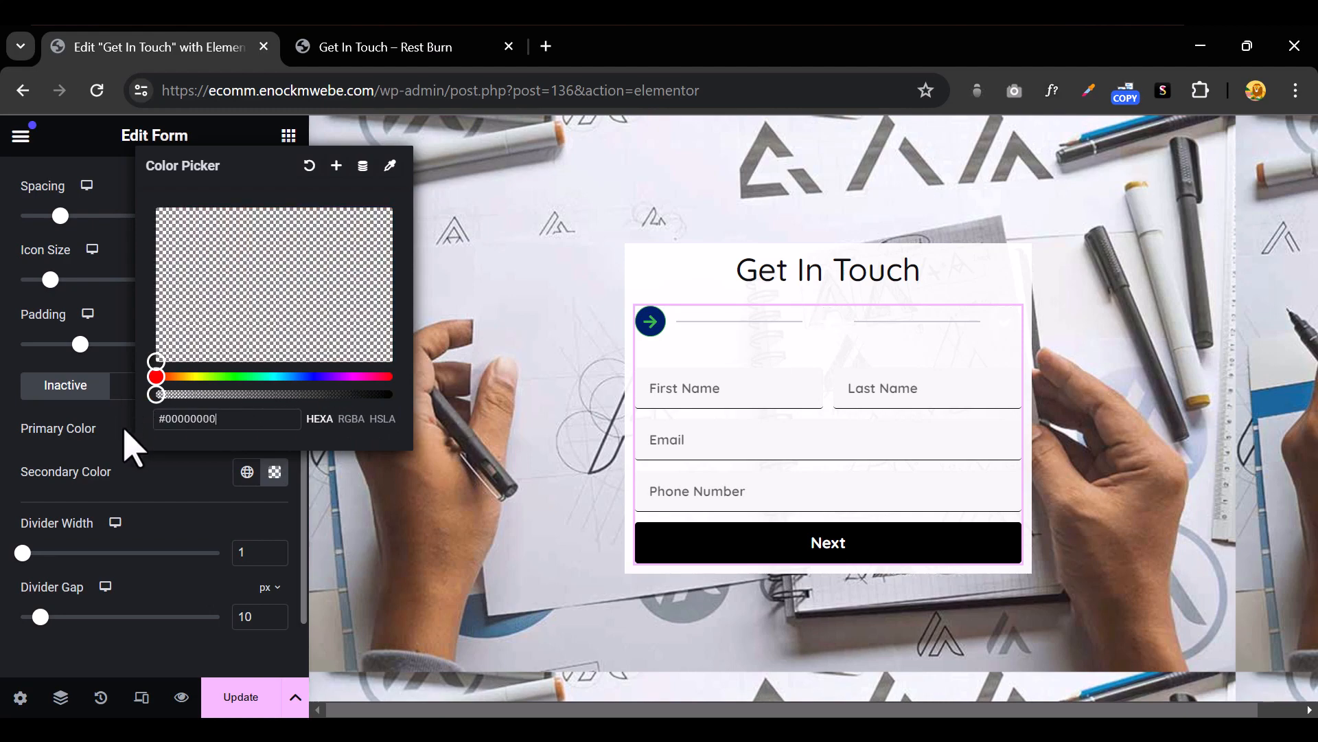
{"action": "left_click", "coordinate": [204, 504]}
Make the active step's secondary colour fully transparent
{"action": "left_click", "coordinate": [275, 429]}
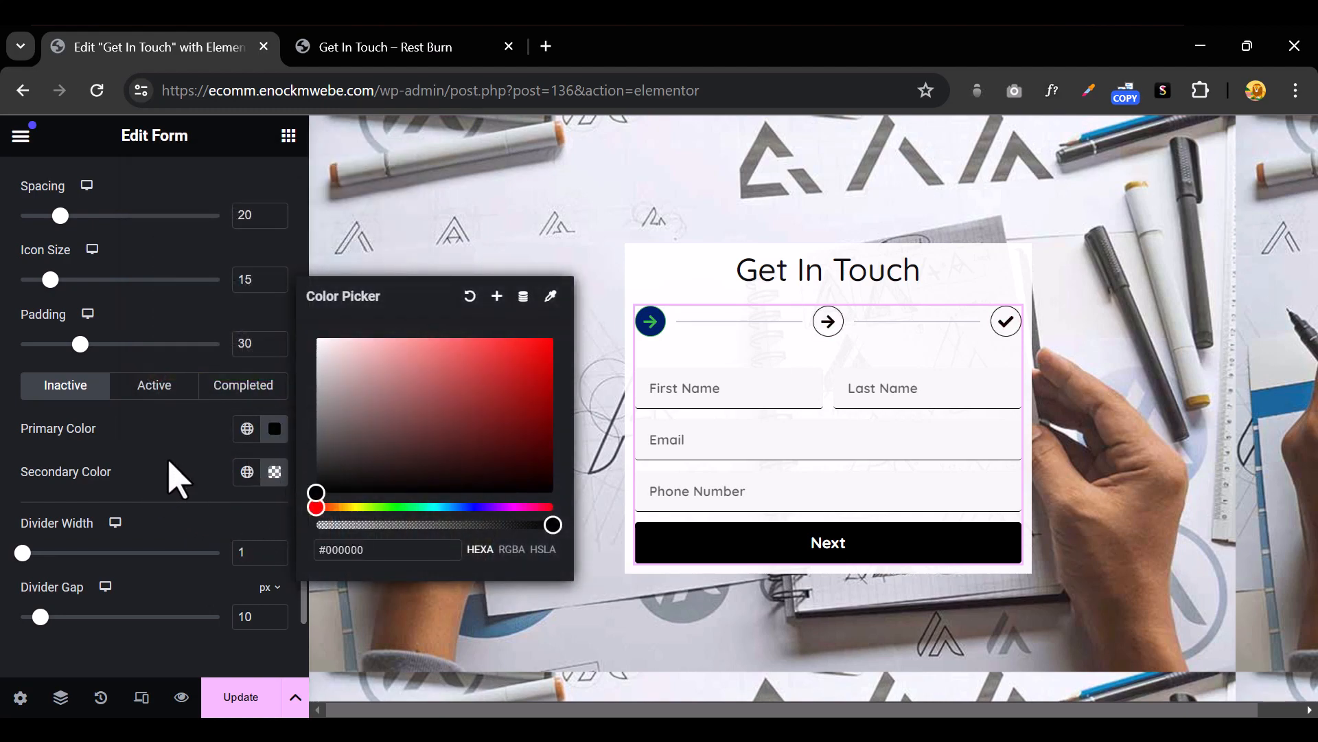
{"action": "left_click", "coordinate": [154, 390]}
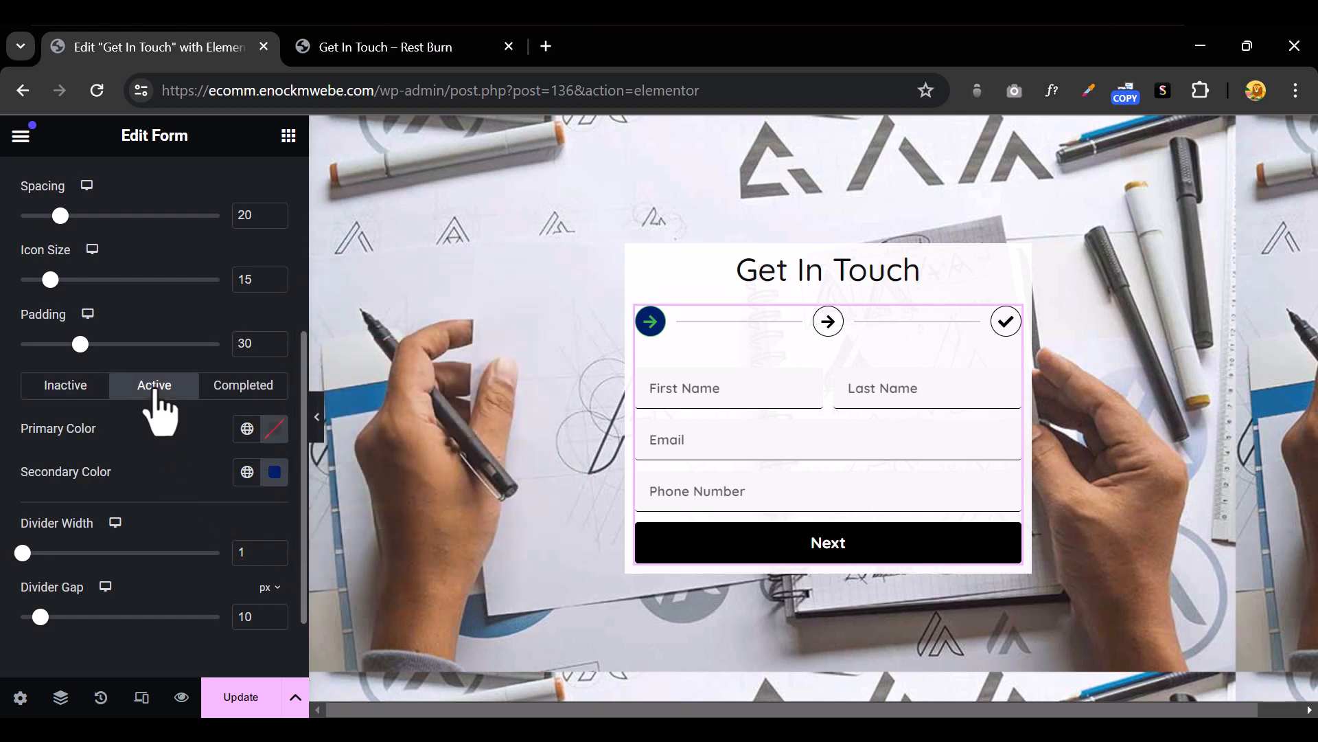
{"action": "left_click", "coordinate": [275, 472]}
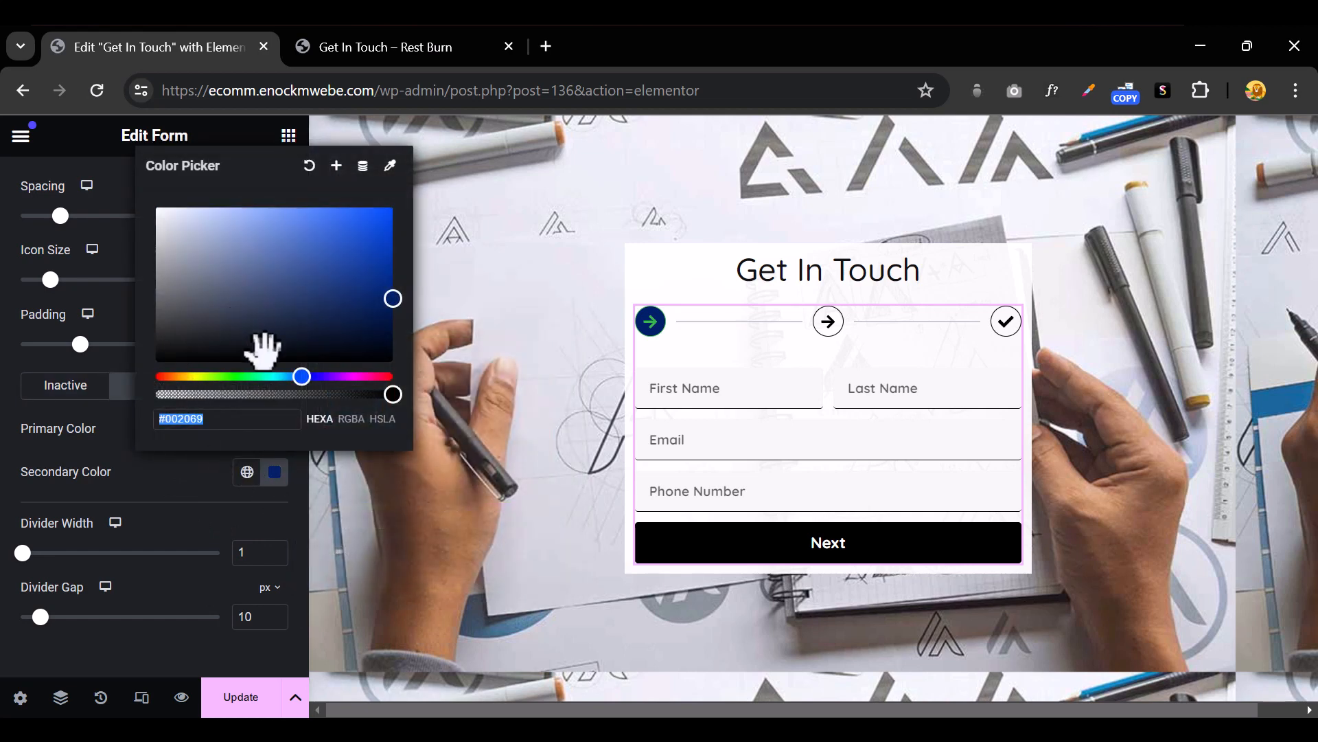
{"action": "left_click_drag", "start_coordinate": [215, 376], "coordinate": [169, 380]}
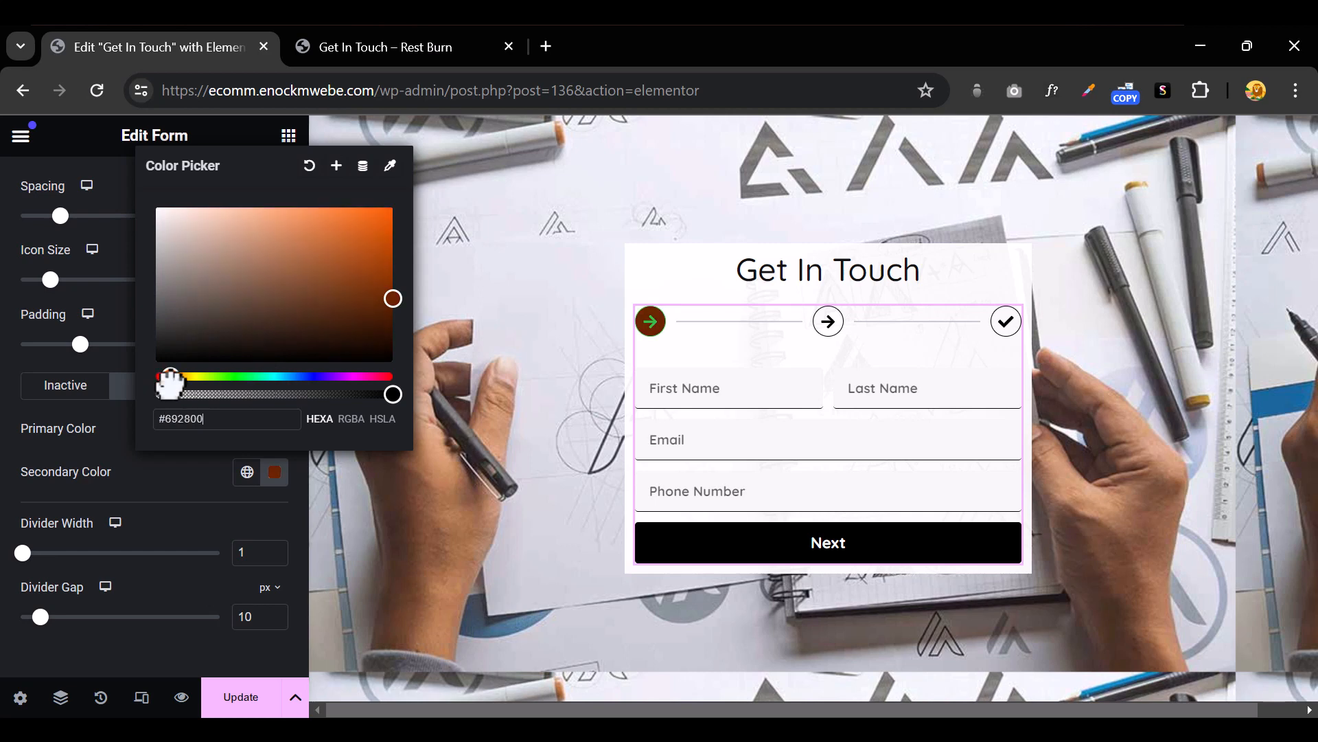
{"action": "left_click", "coordinate": [380, 210]}
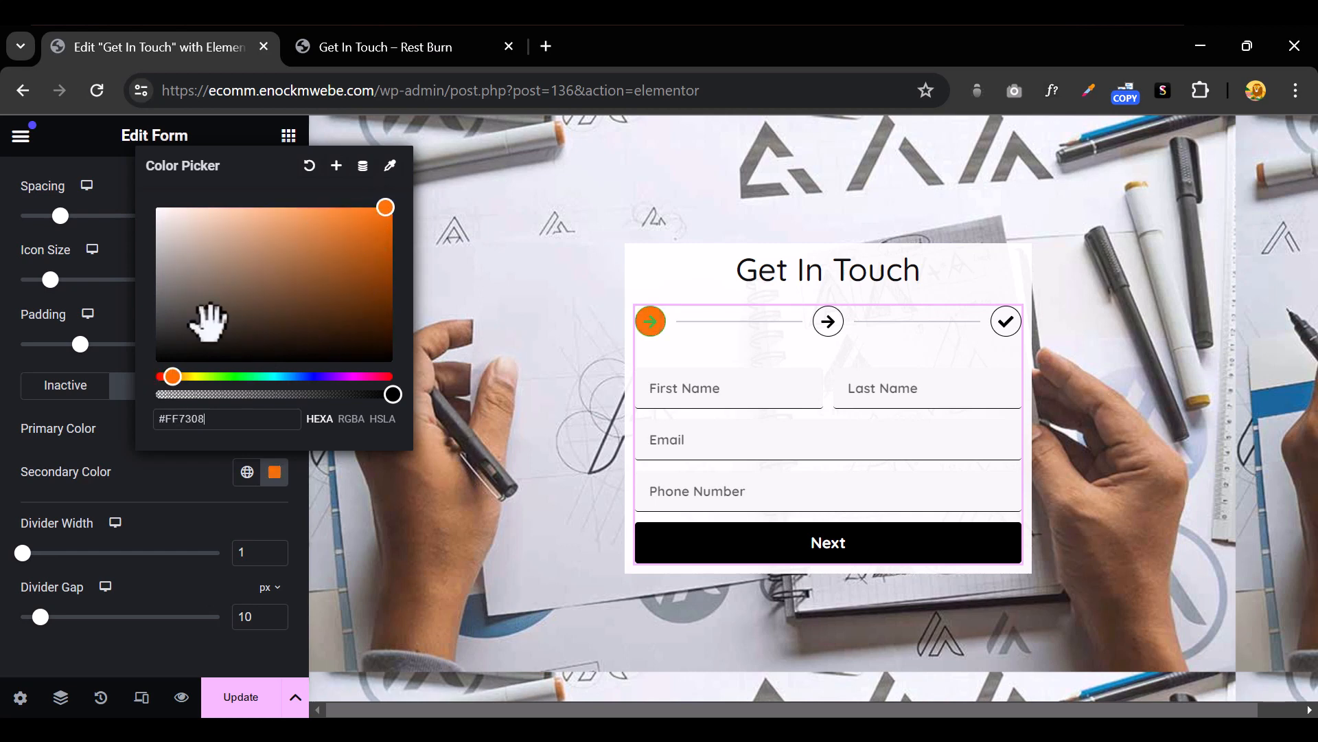
{"action": "left_click", "coordinate": [379, 394]}
{"action": "left_click_drag", "start_coordinate": [262, 394], "coordinate": [157, 395]}
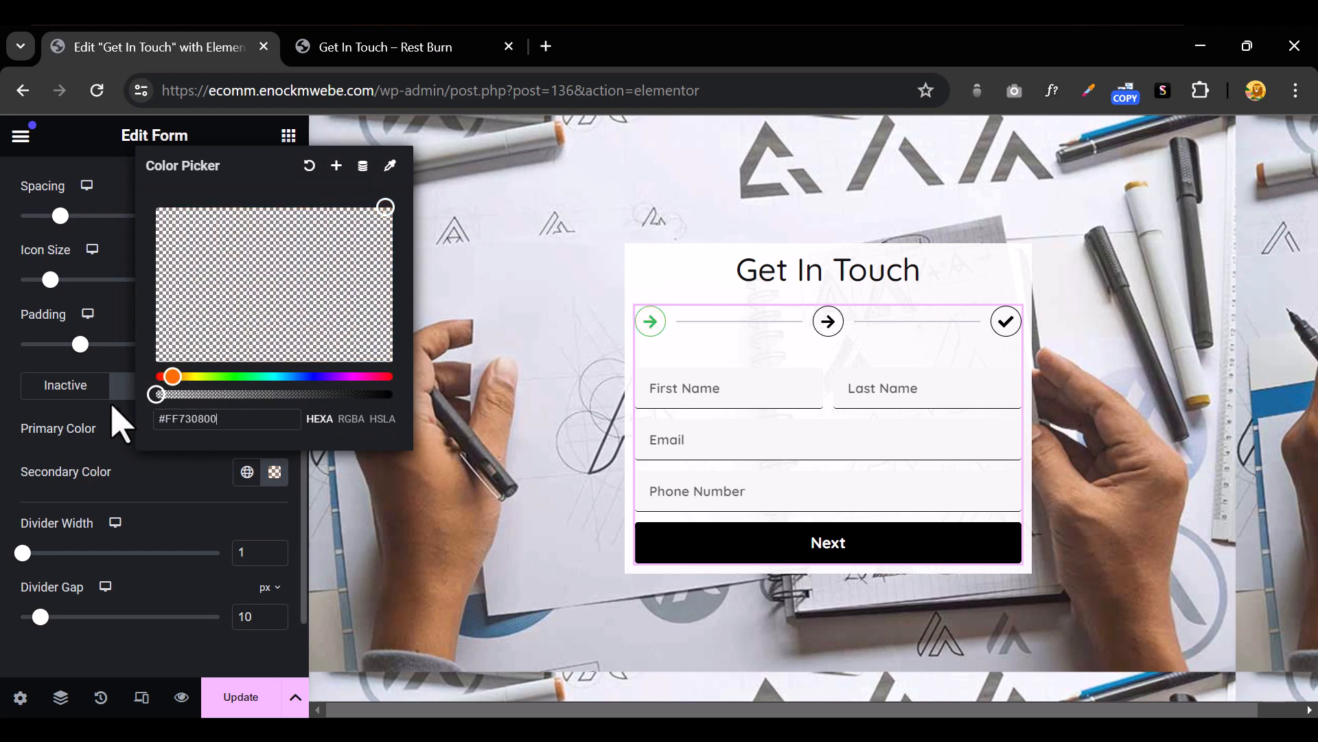
{"action": "left_click", "coordinate": [206, 495]}
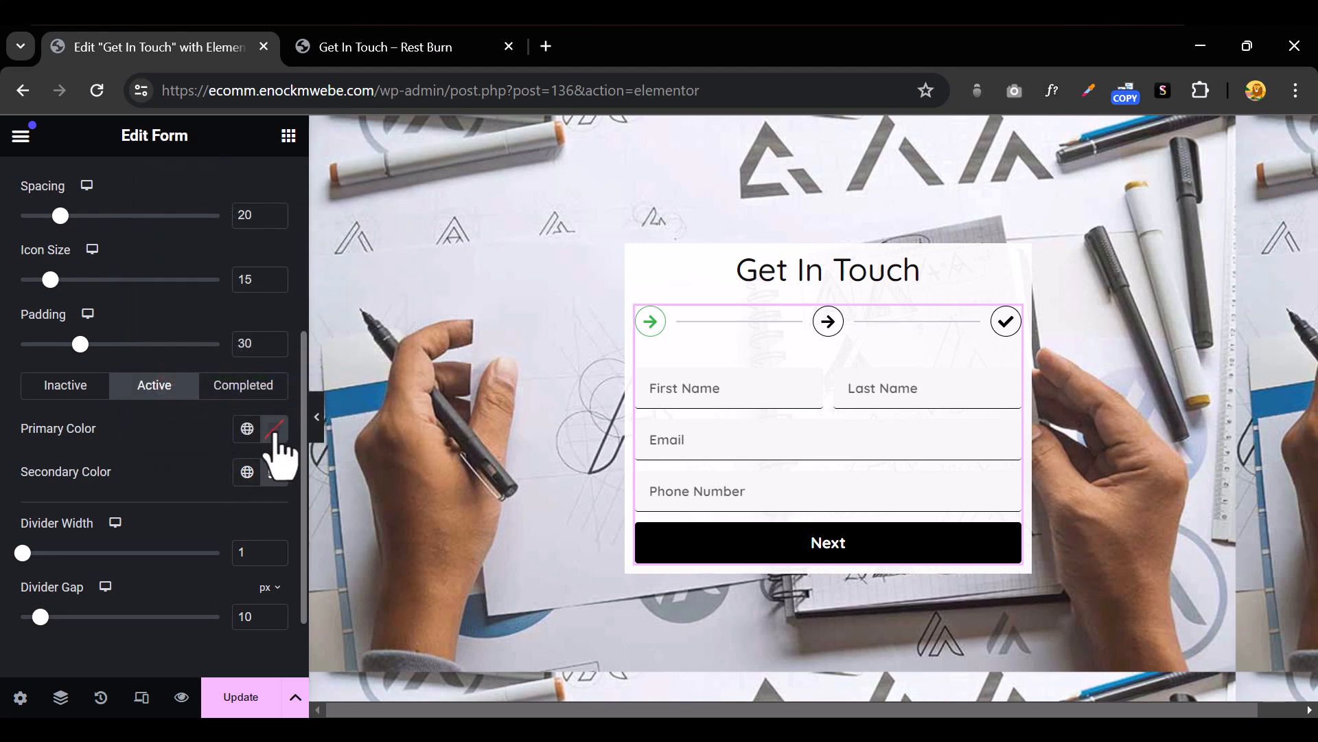
Set the active step's primary colour to a dark orange
{"action": "left_click", "coordinate": [274, 428]}
{"action": "left_click_drag", "start_coordinate": [336, 507], "coordinate": [379, 507]}
{"action": "left_click", "coordinate": [534, 340]}
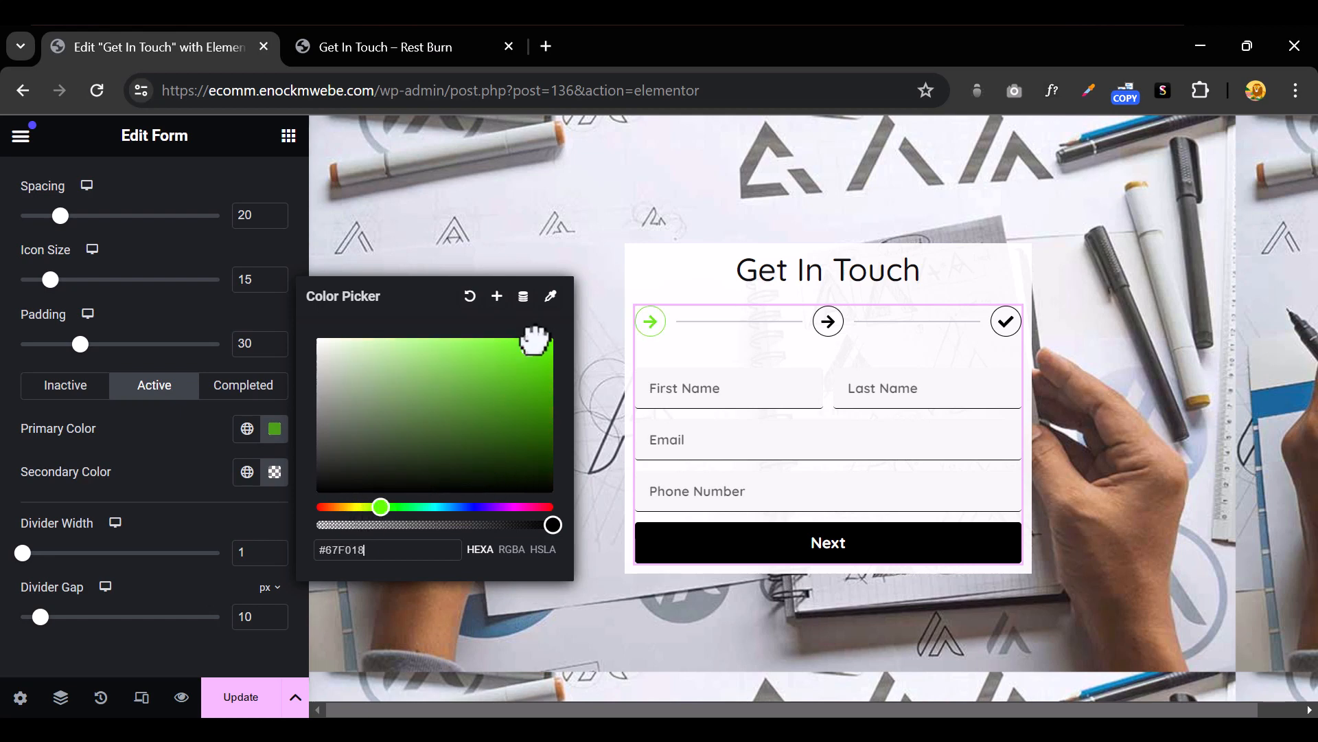
{"action": "left_click", "coordinate": [461, 395]}
{"action": "left_click_drag", "start_coordinate": [379, 507], "coordinate": [331, 507]}
{"action": "left_click_drag", "start_coordinate": [530, 389], "coordinate": [567, 359]}
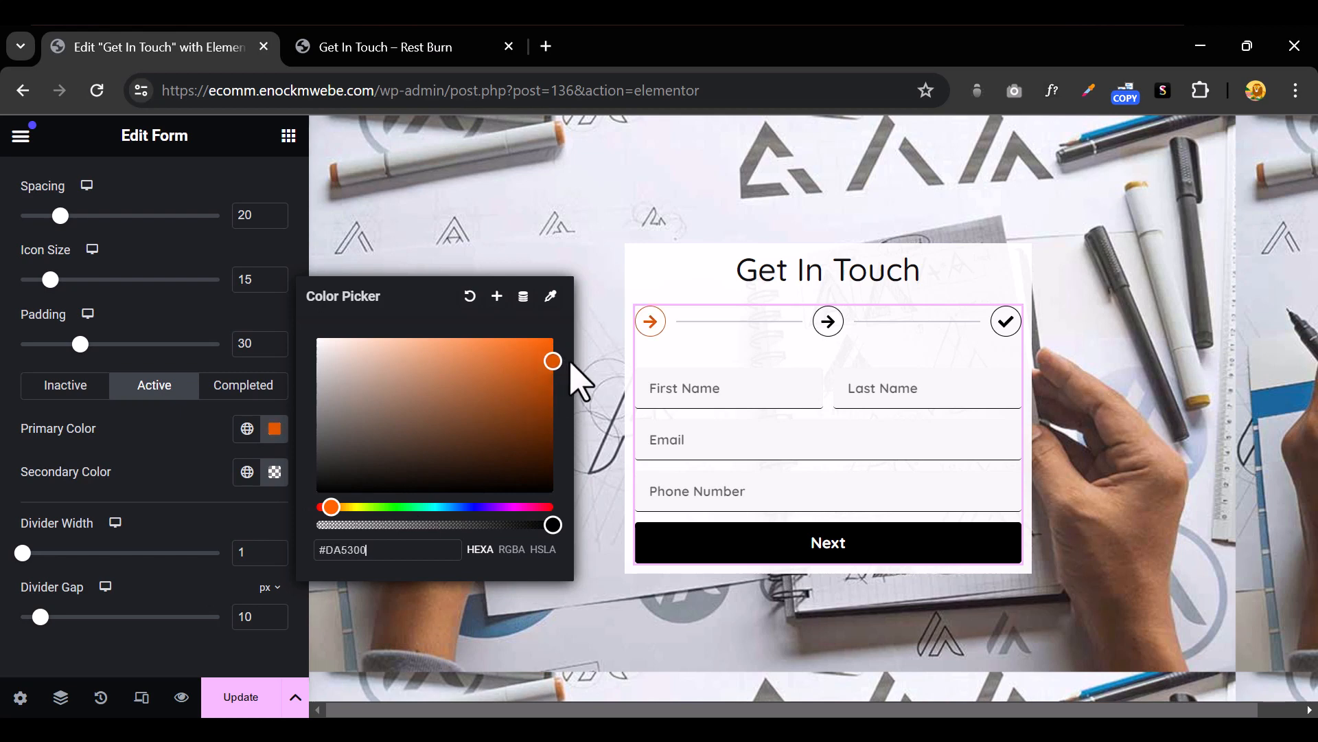
{"action": "left_click", "coordinate": [176, 456]}
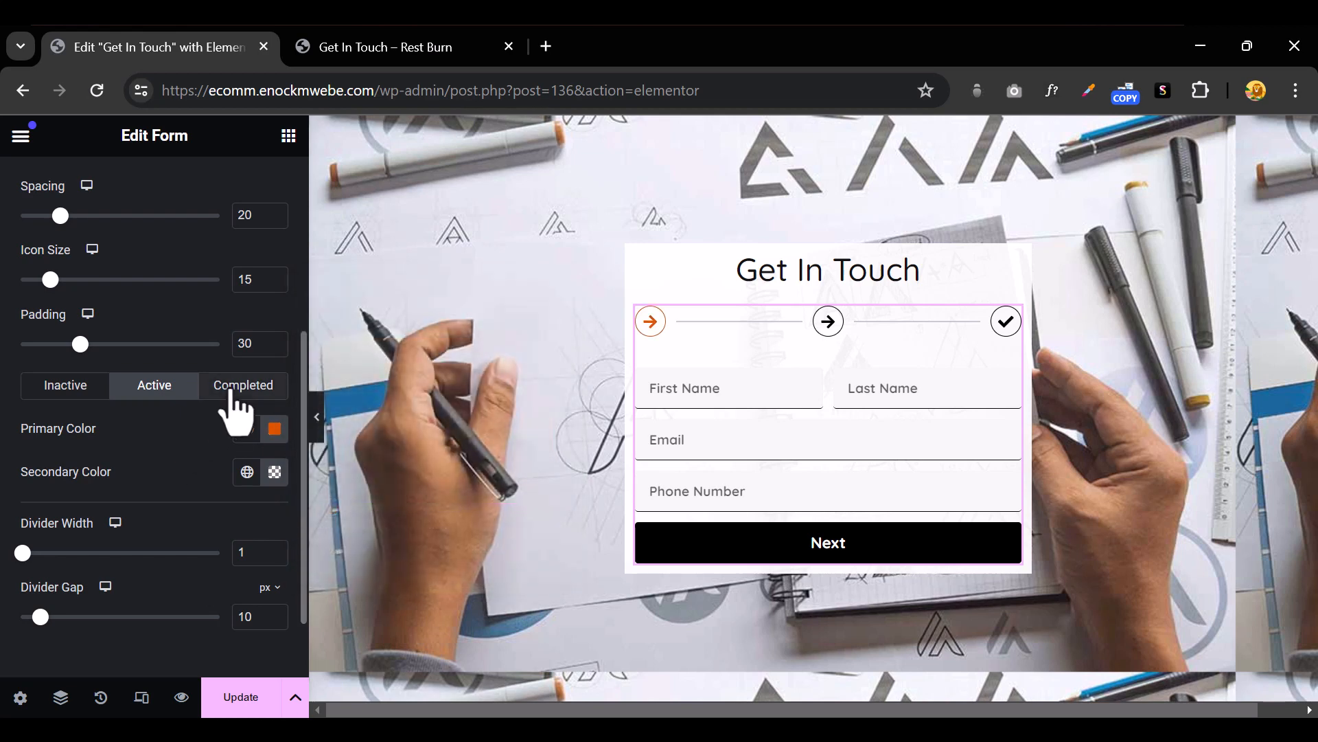
Make the completed steps' secondary colour transparent and their primary colour bright green
{"action": "left_click", "coordinate": [231, 391]}
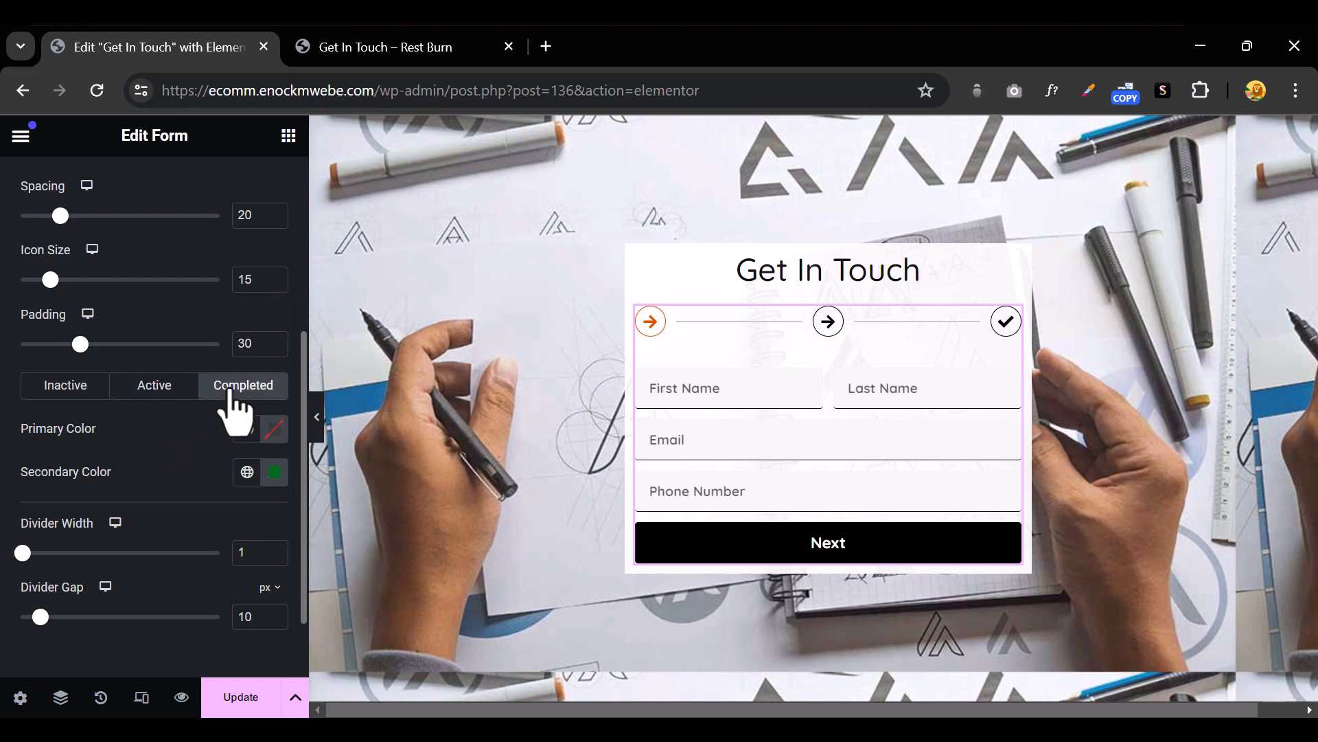
{"action": "left_click", "coordinate": [274, 472]}
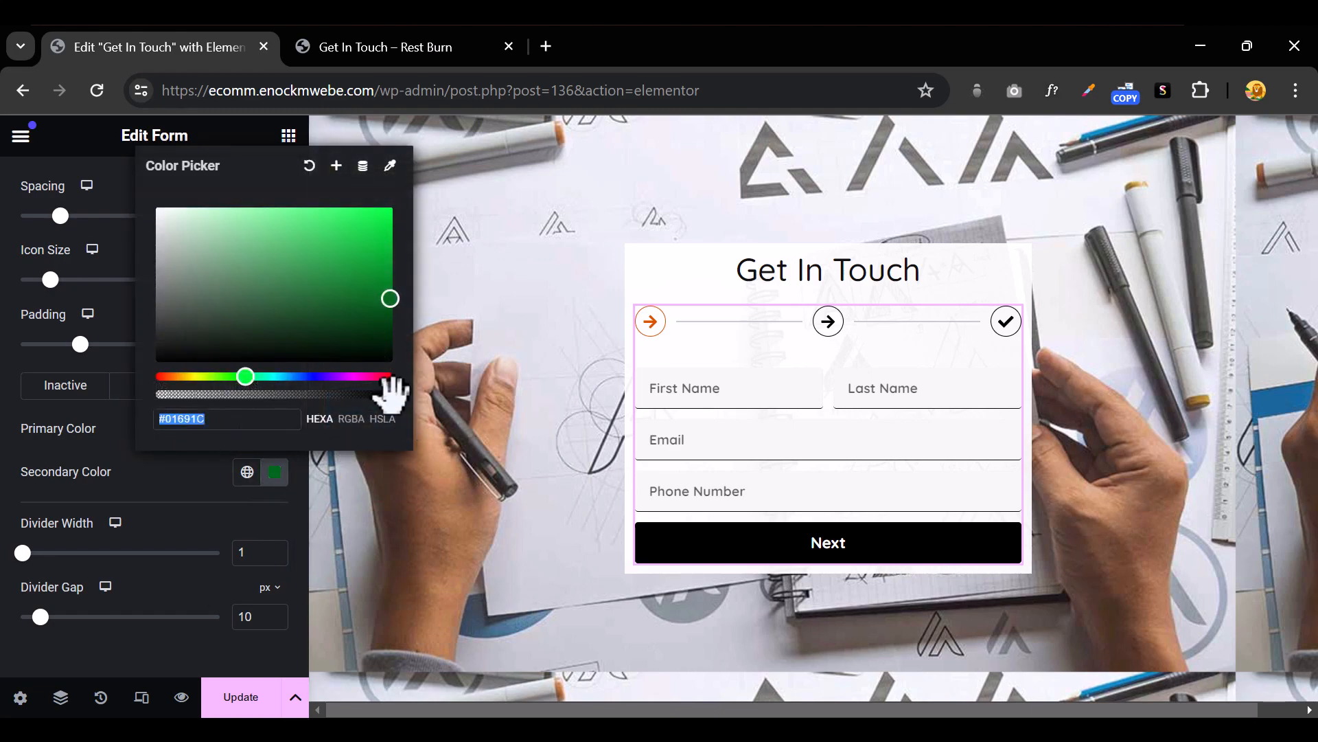
{"action": "left_click_drag", "start_coordinate": [392, 393], "coordinate": [130, 430]}
{"action": "left_click", "coordinate": [209, 504]}
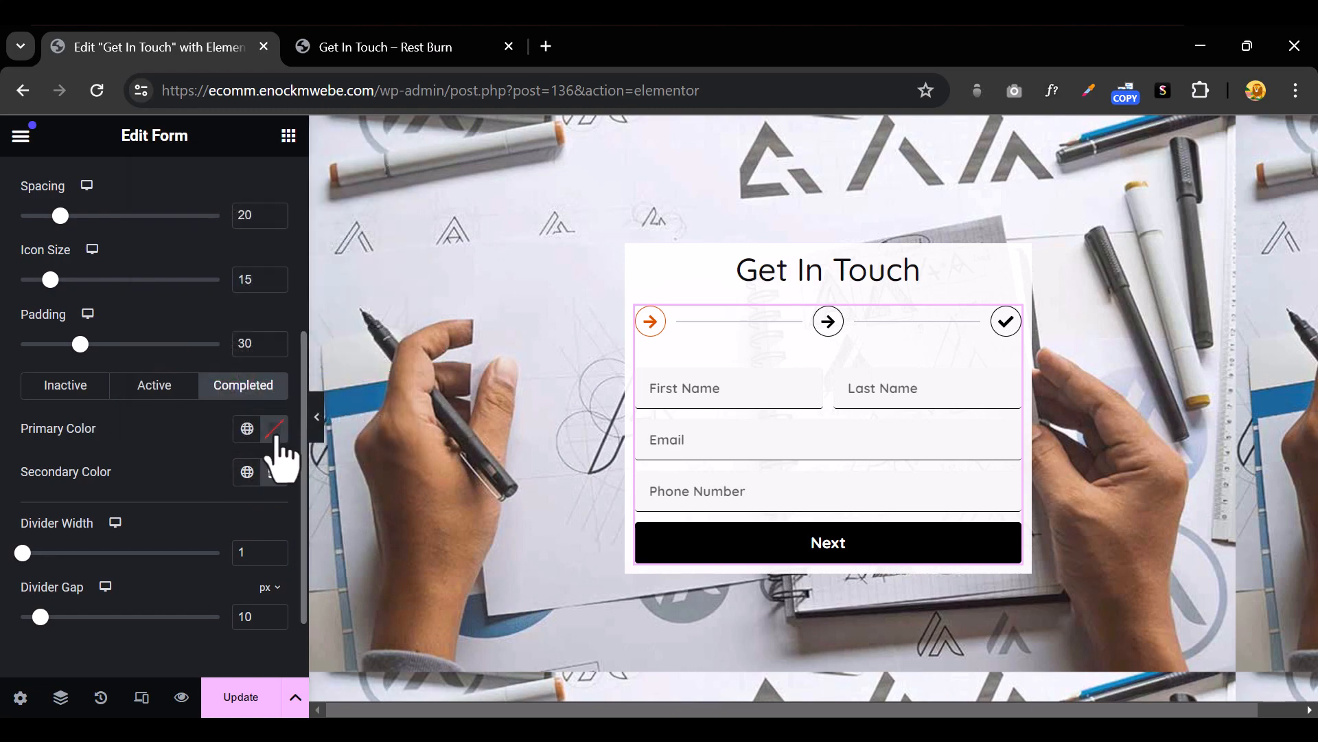
{"action": "left_click", "coordinate": [274, 430]}
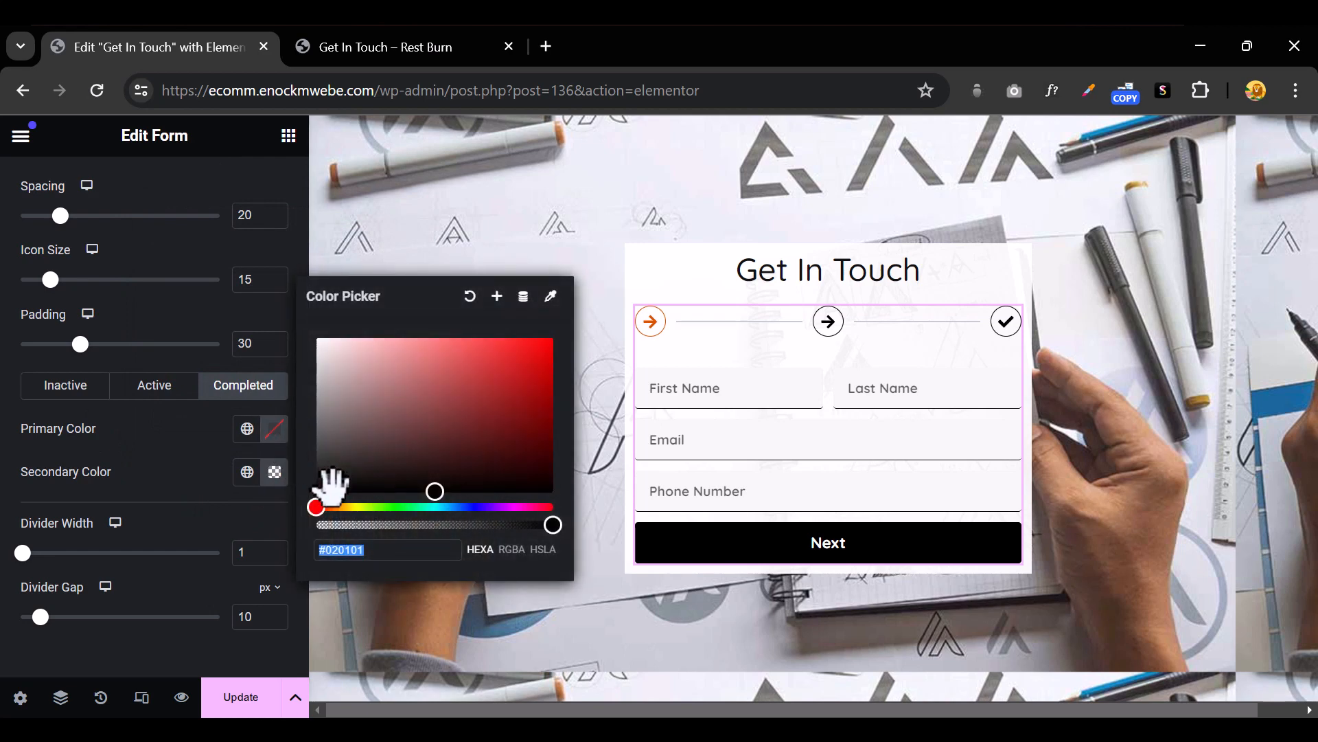
{"action": "left_click_drag", "start_coordinate": [369, 508], "coordinate": [394, 507]}
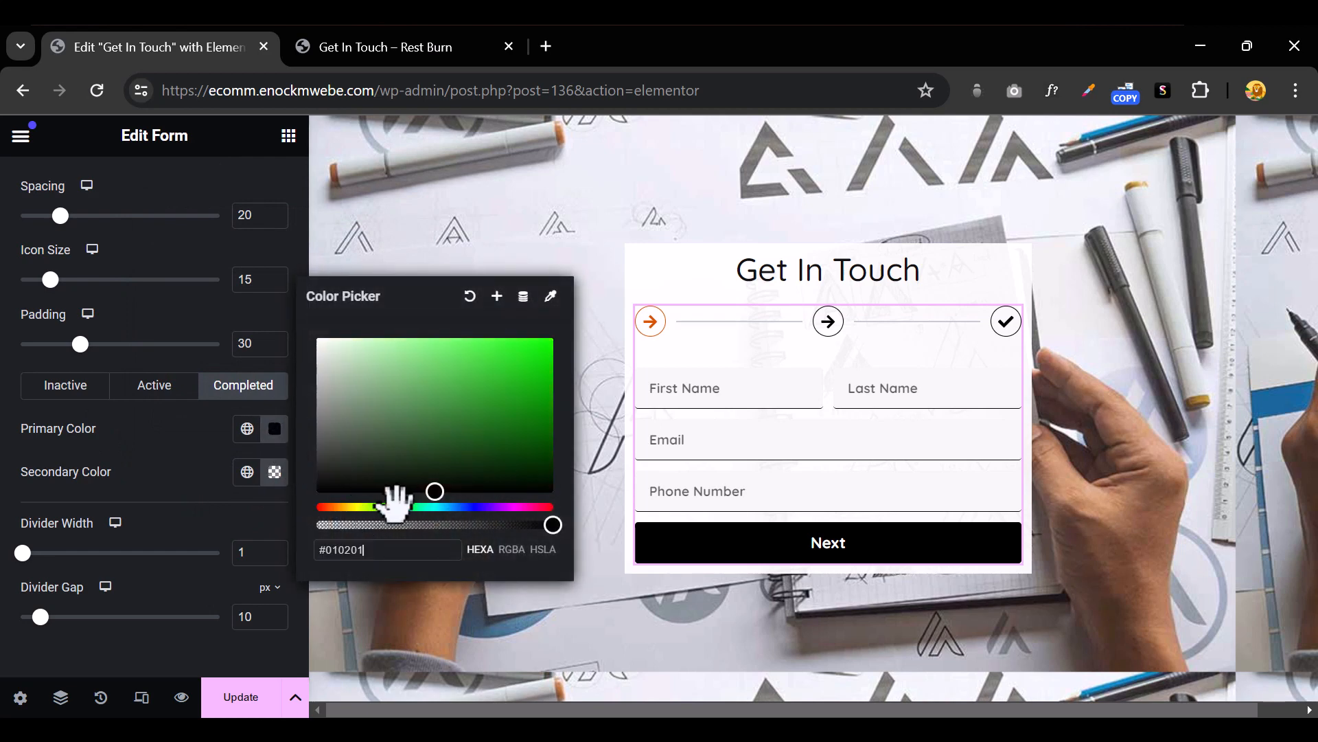
{"action": "left_click", "coordinate": [553, 360]}
{"action": "left_click_drag", "start_coordinate": [577, 388], "coordinate": [585, 381]}
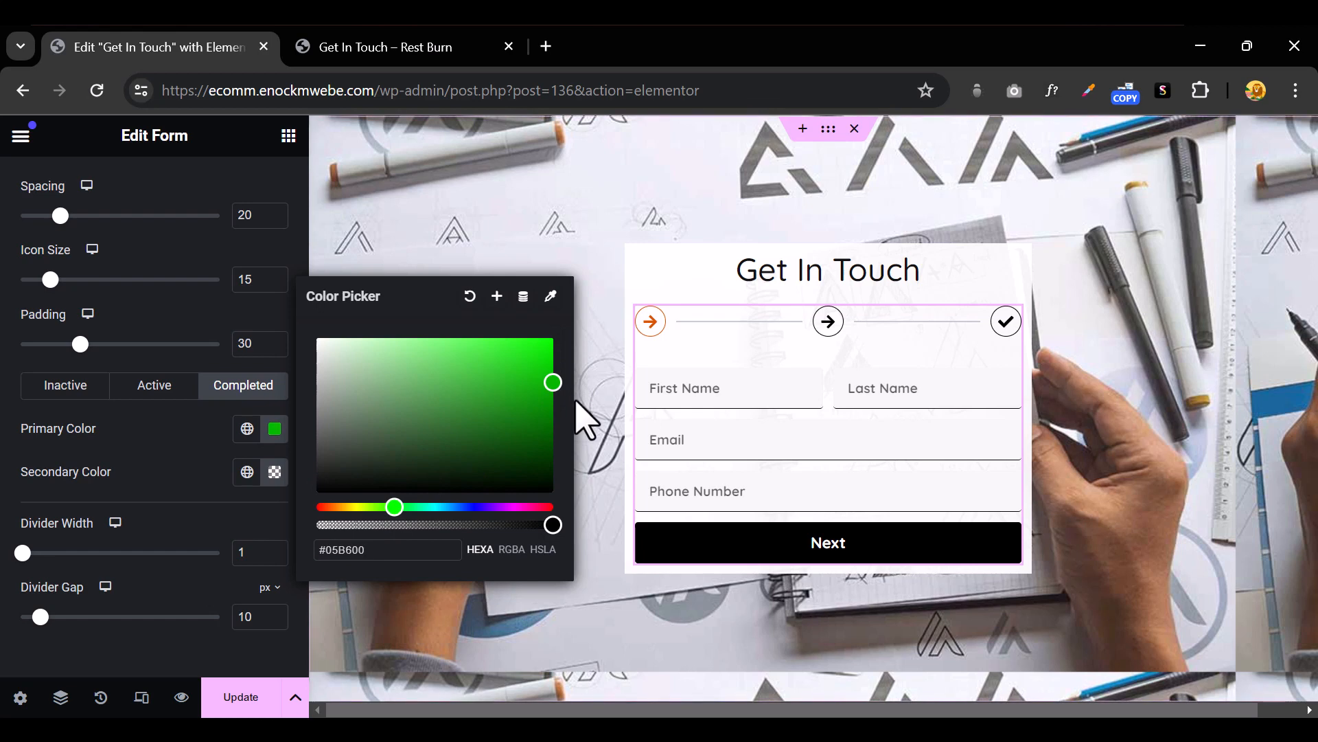
{"action": "left_click", "coordinate": [679, 378]}
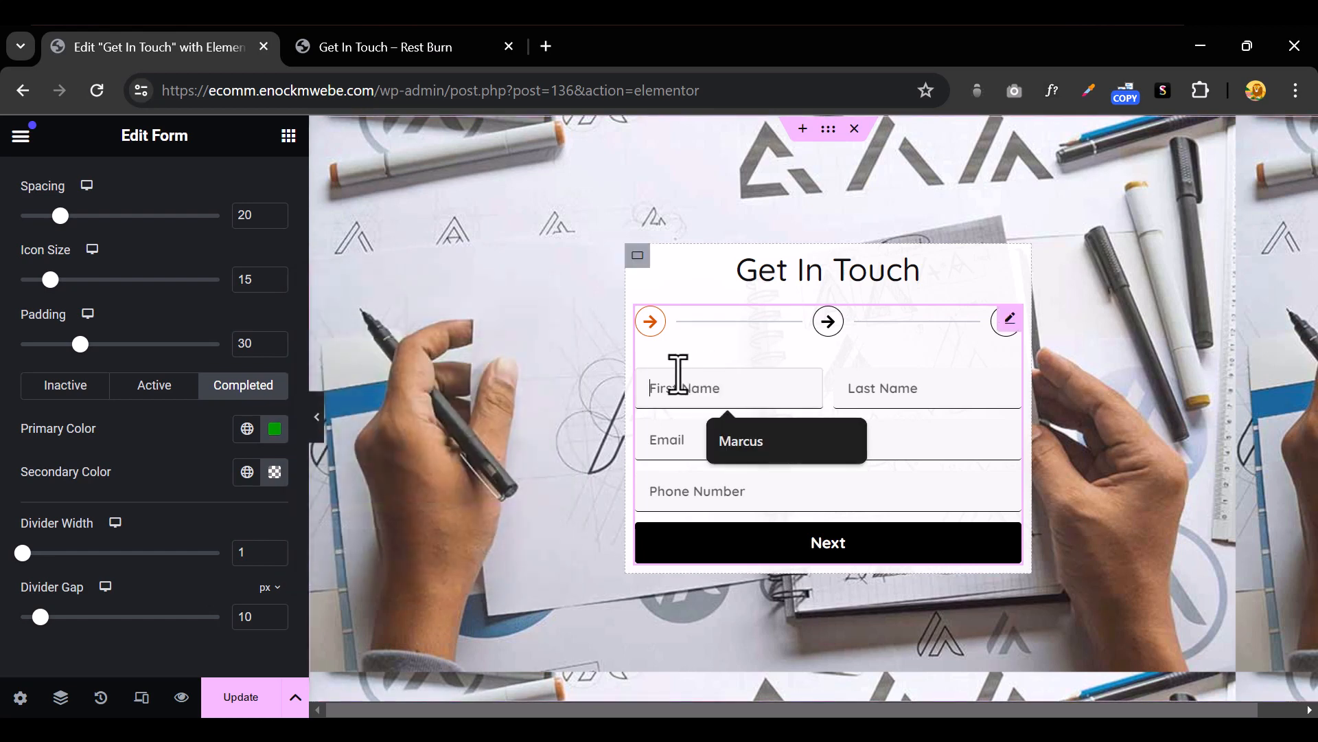
Autofill First Name, Last Name, Email and Phone in the full-width preview and advance to step 2
{"action": "left_click", "coordinate": [317, 433]}
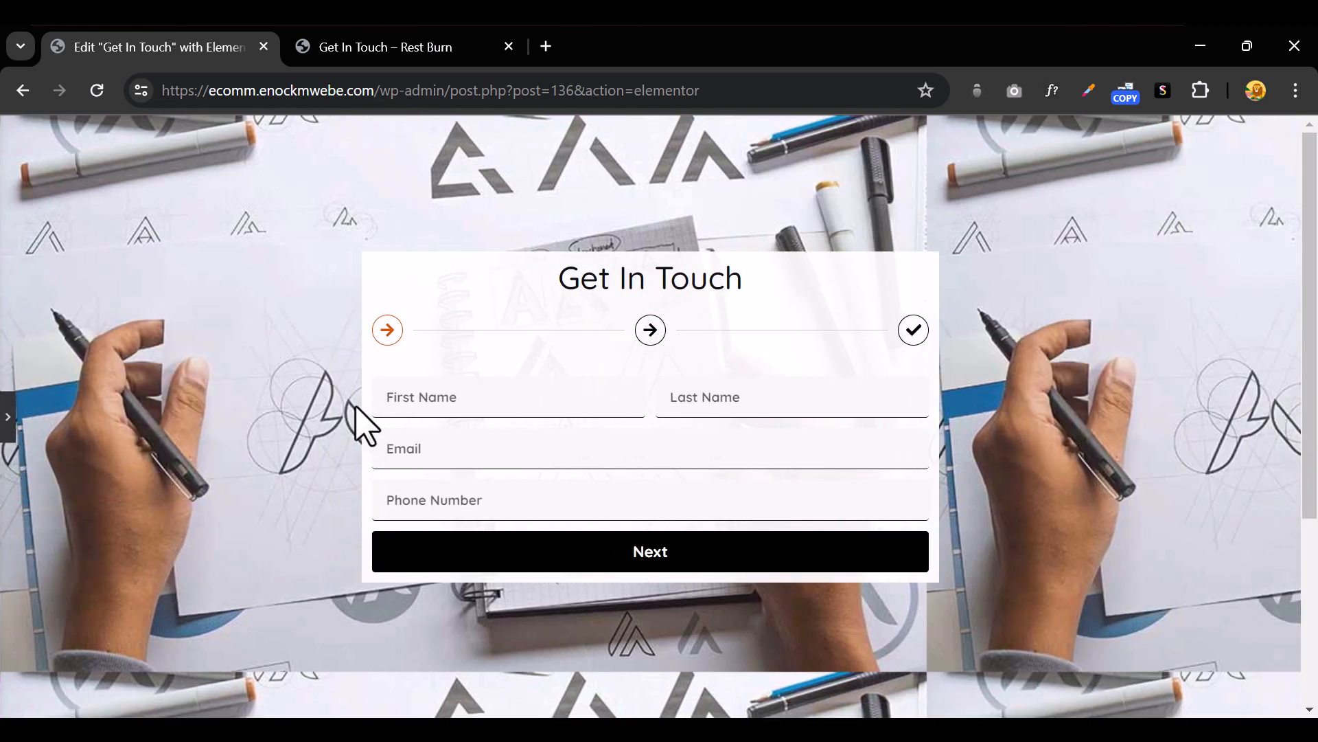
{"action": "left_click", "coordinate": [423, 402]}
{"action": "left_click", "coordinate": [501, 461]}
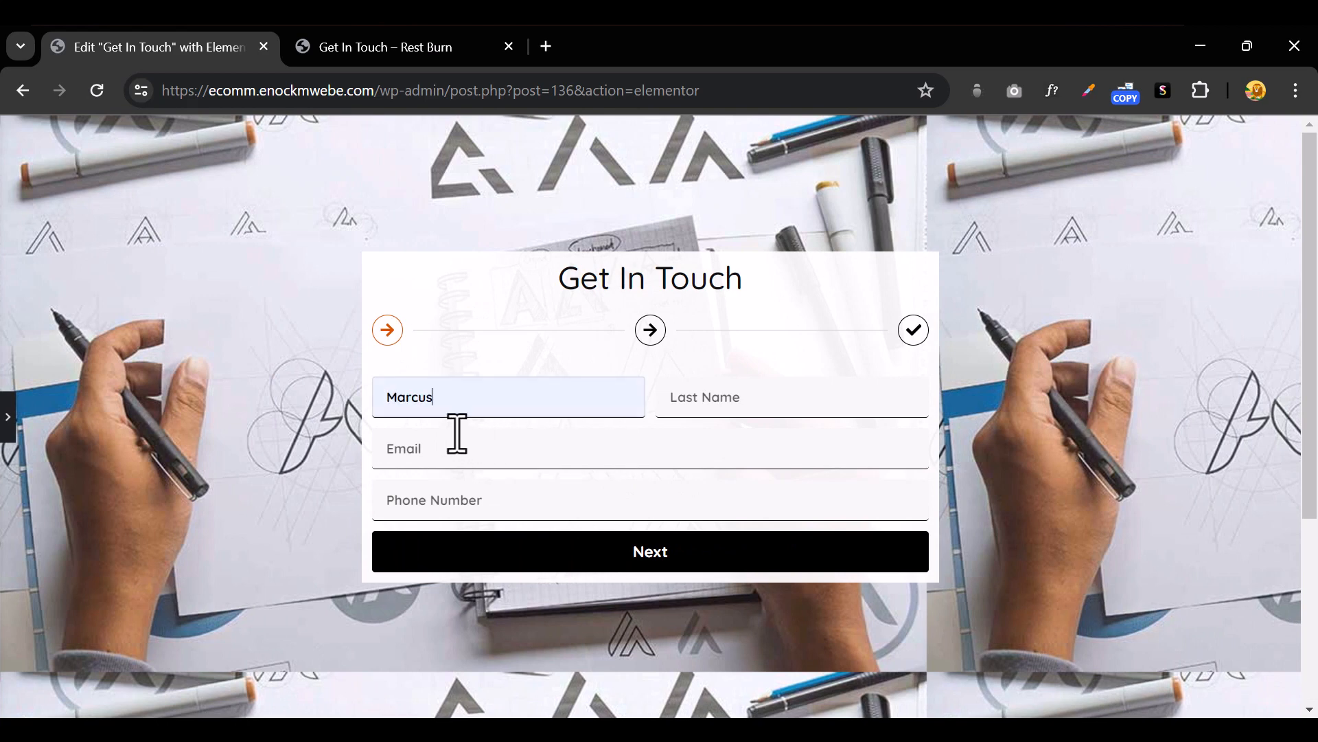
{"action": "left_click", "coordinate": [434, 450]}
{"action": "left_click", "coordinate": [455, 476]}
{"action": "left_click", "coordinate": [466, 462]}
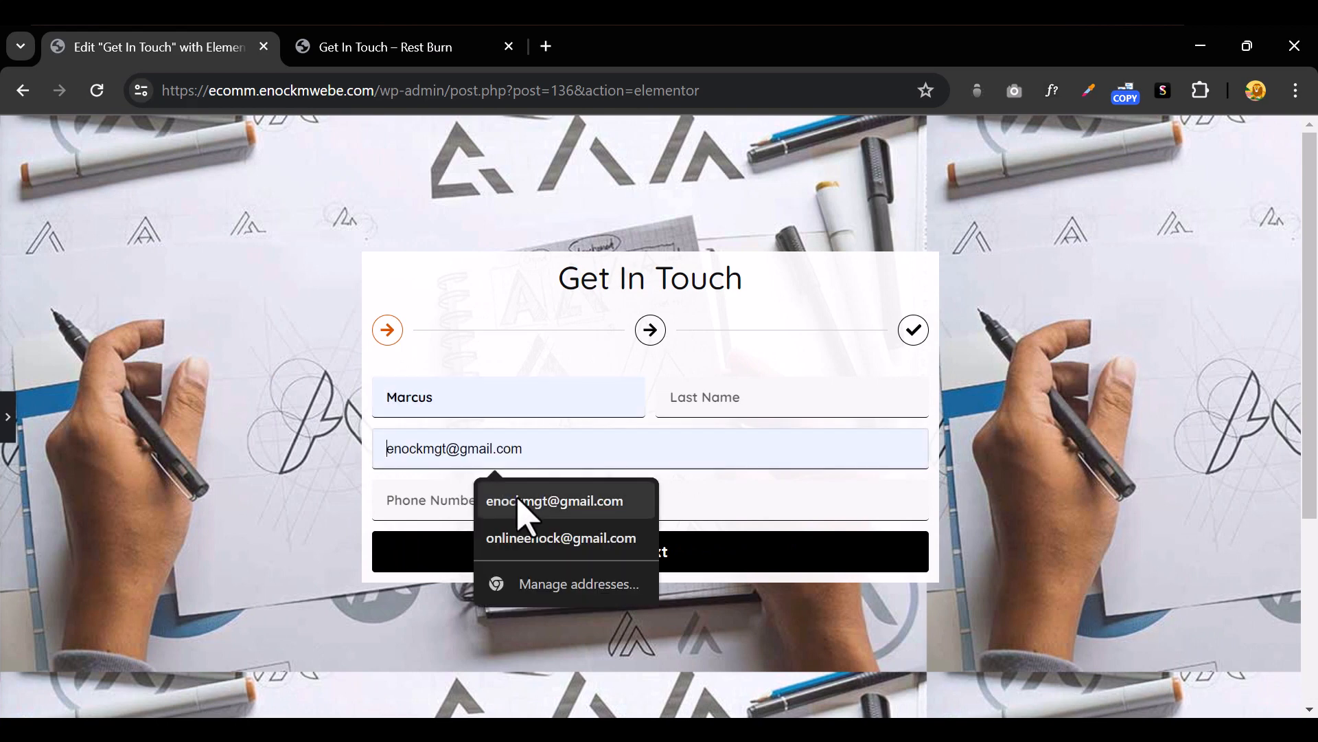
{"action": "left_click", "coordinate": [519, 498]}
{"action": "left_click", "coordinate": [672, 408]}
{"action": "left_click", "coordinate": [804, 453]}
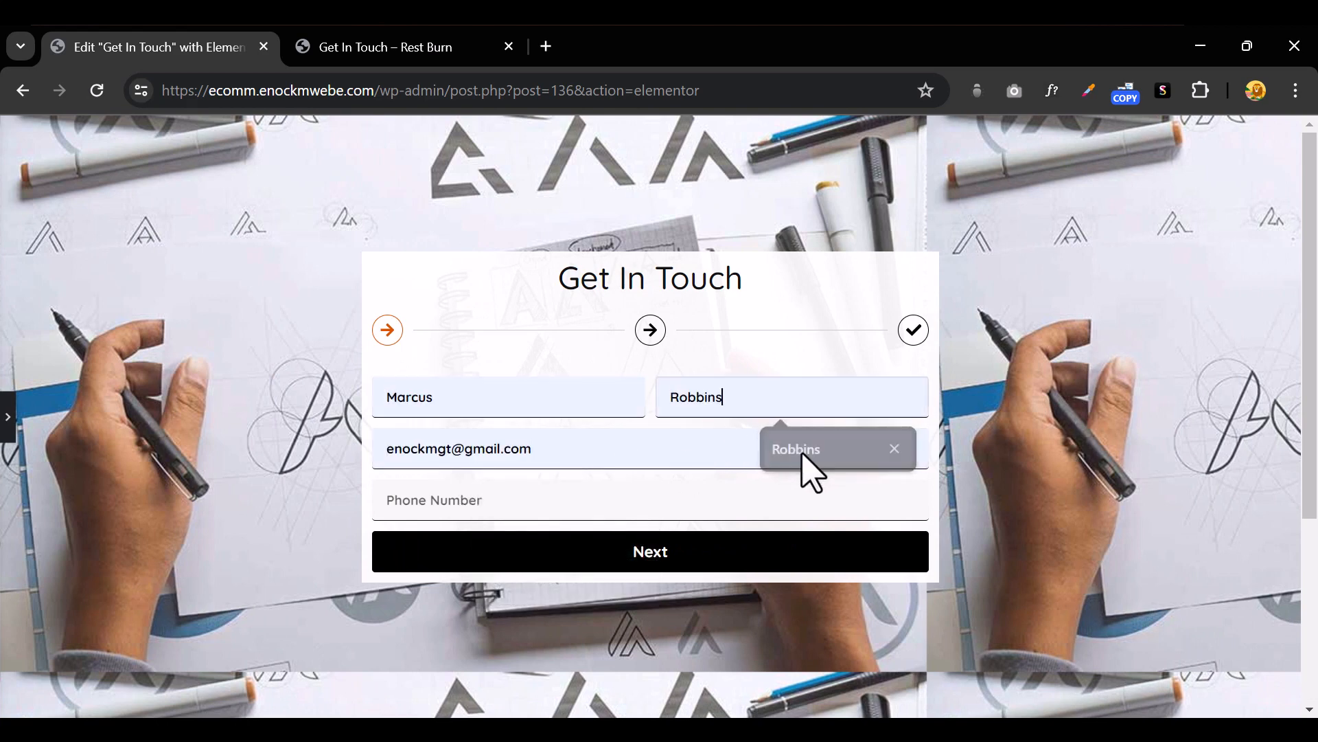
{"action": "left_click", "coordinate": [501, 496]}
{"action": "left_click", "coordinate": [540, 553]}
{"action": "left_click", "coordinate": [553, 550]}
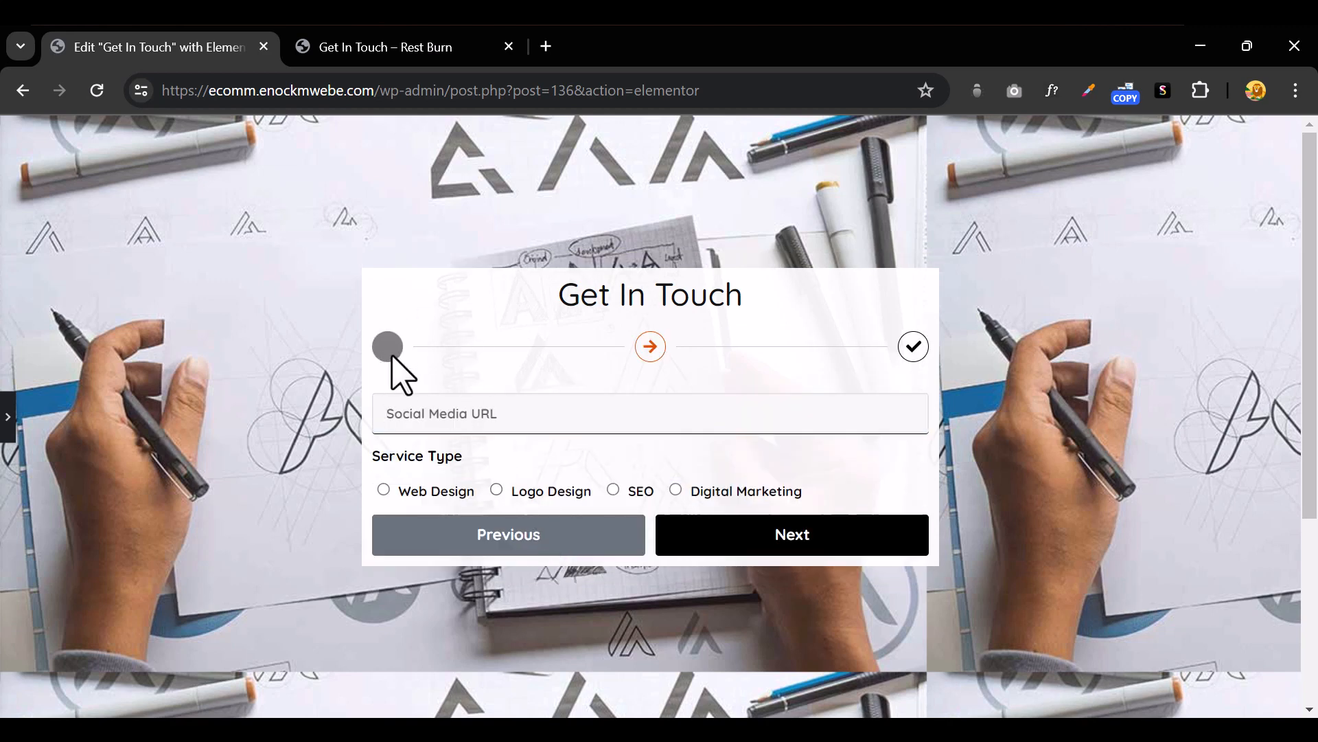
{"action": "left_click", "coordinate": [9, 431]}
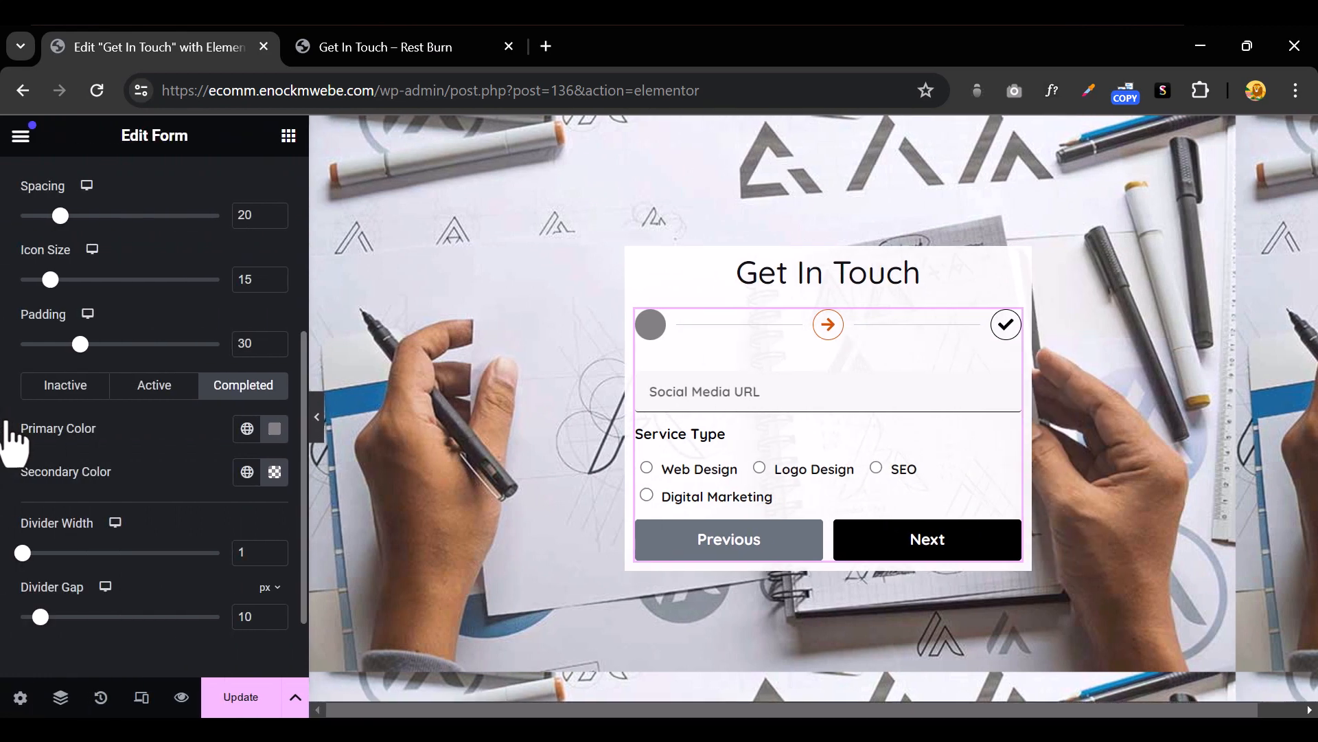
Set the Completed Primary Color of the step indicators to dark grey #3D3D3D
{"action": "left_click", "coordinate": [275, 431]}
{"action": "left_click_drag", "start_coordinate": [507, 418], "coordinate": [577, 479]}
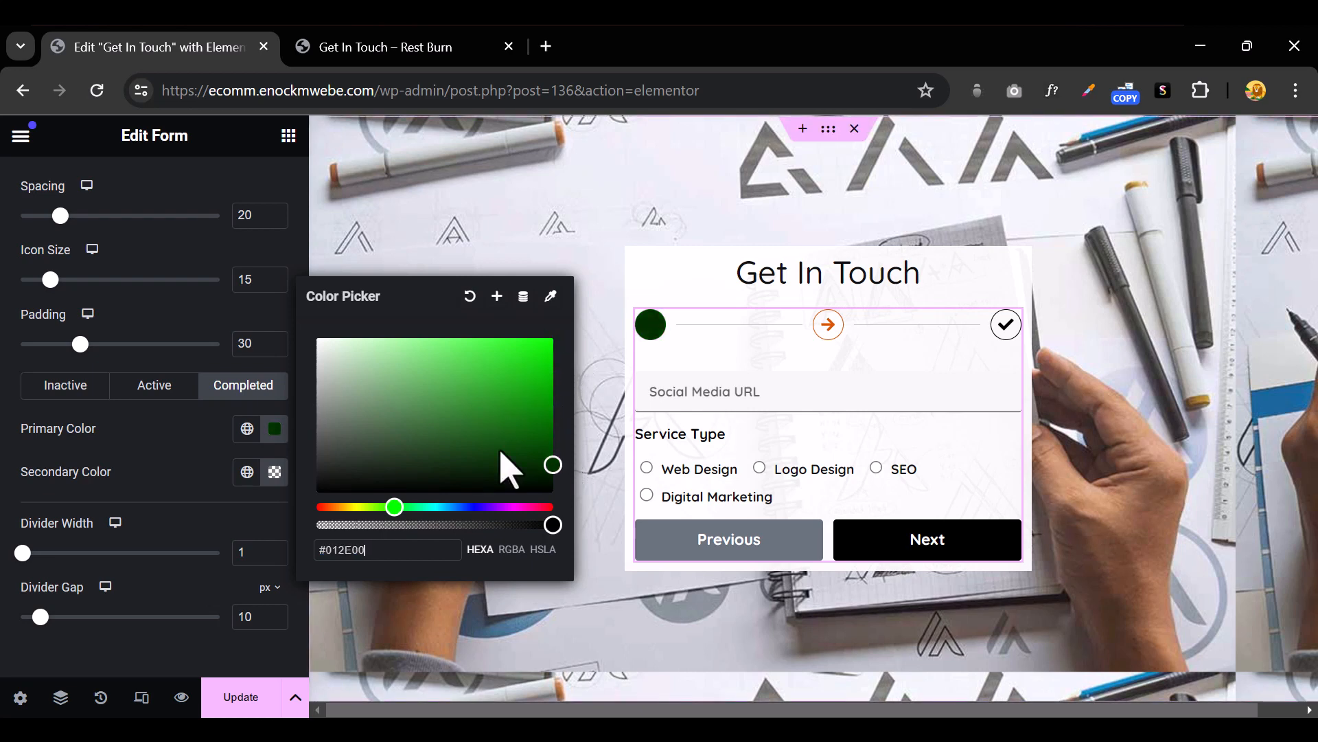
{"action": "left_click_drag", "start_coordinate": [500, 452], "coordinate": [150, 459]}
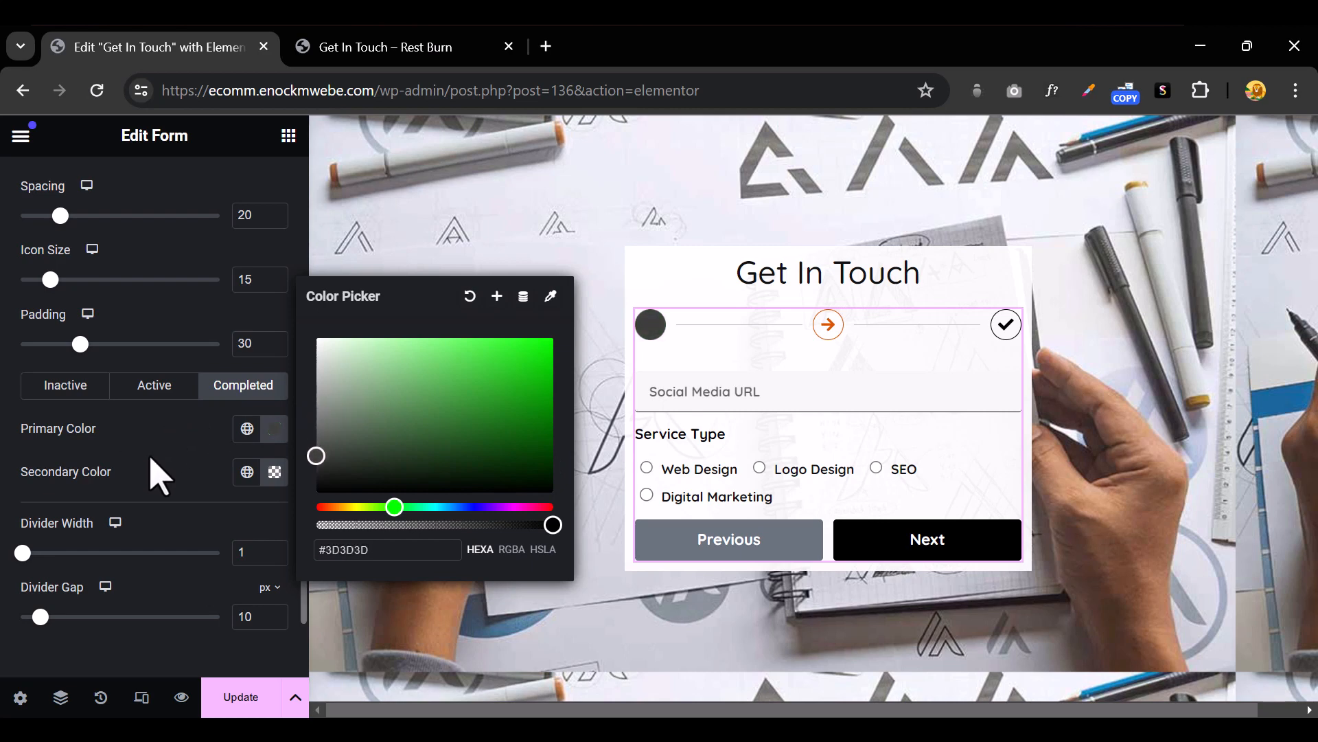
{"action": "left_click", "coordinate": [150, 458]}
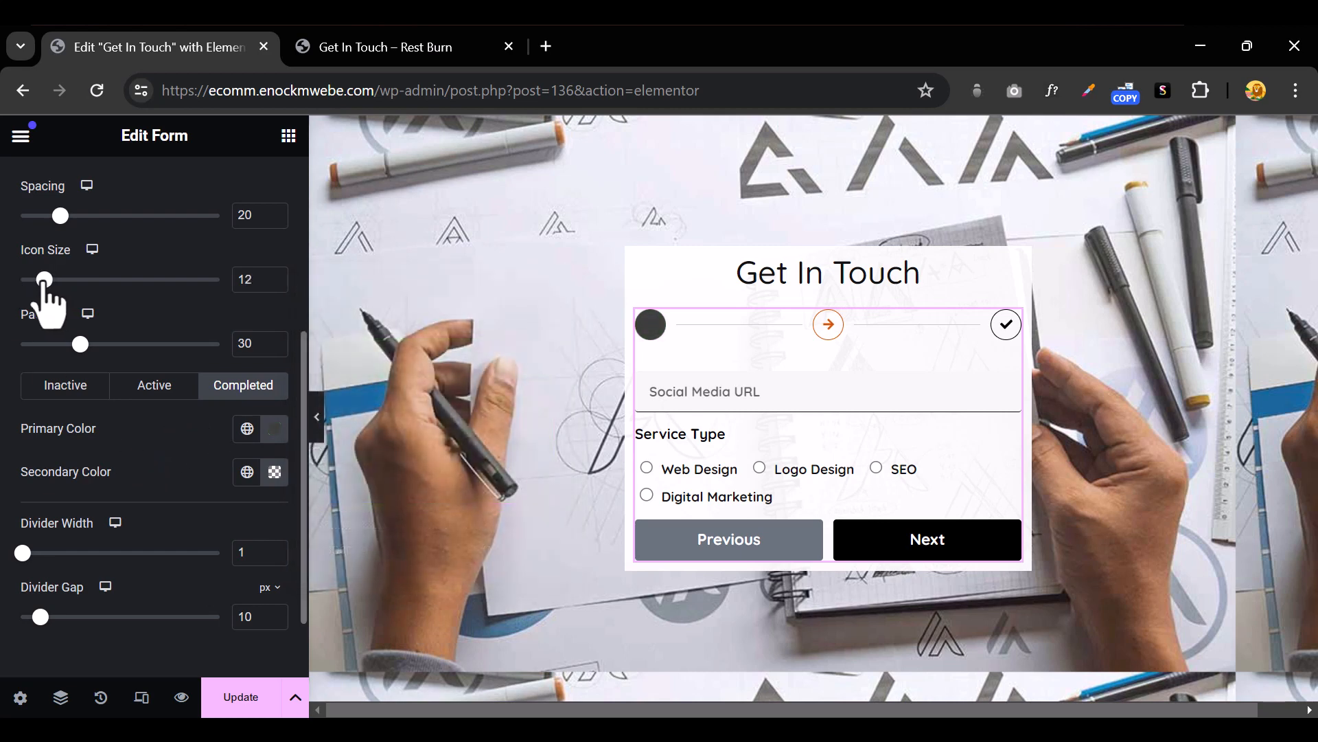
Set the step icon size to 12 and padding to 23, then save the page with Update
{"action": "mouse_move", "coordinate": [42, 282]}
{"action": "left_mouse_down"}
{"action": "mouse_move", "coordinate": [27, 281]}
{"action": "mouse_move", "coordinate": [46, 298]}
{"action": "left_mouse_up"}
{"action": "mouse_move", "coordinate": [80, 343]}
{"action": "left_mouse_down"}
{"action": "mouse_move", "coordinate": [54, 343]}
{"action": "mouse_move", "coordinate": [66, 343]}
{"action": "left_mouse_up"}
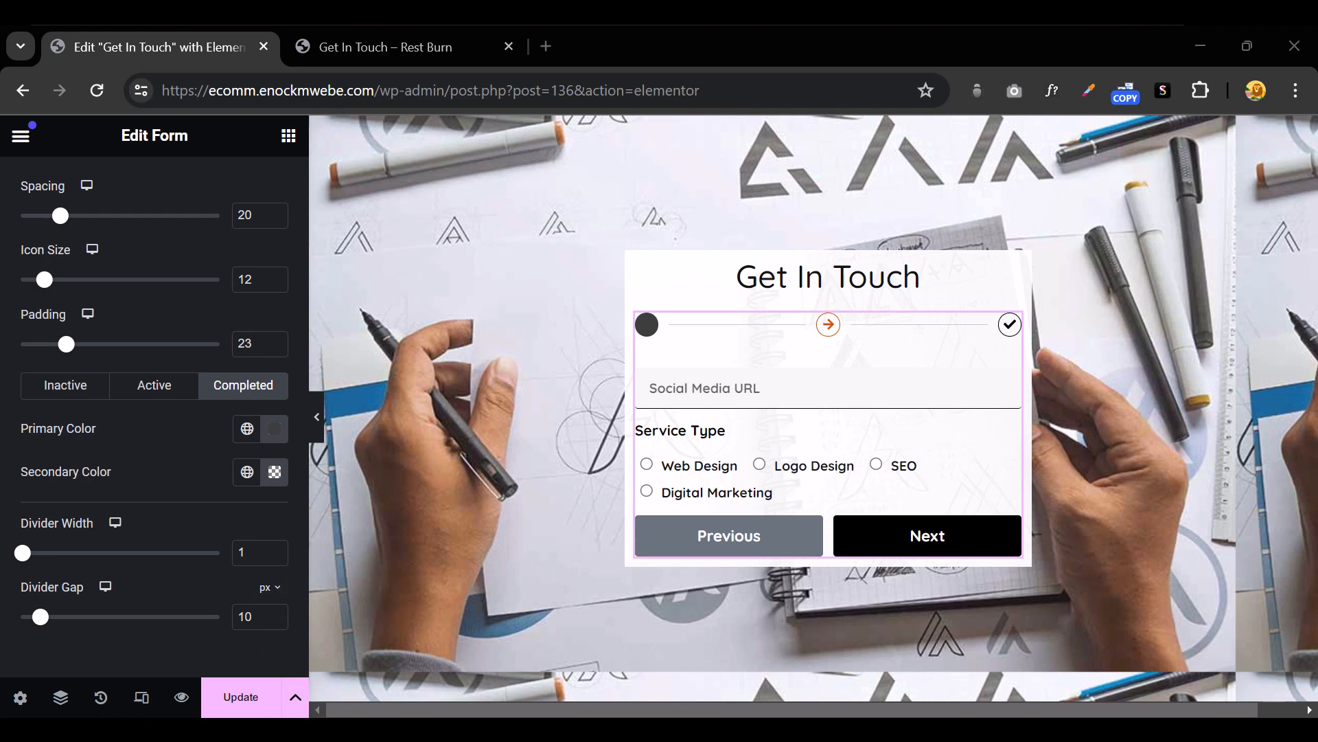
{"action": "left_click", "coordinate": [233, 697]}
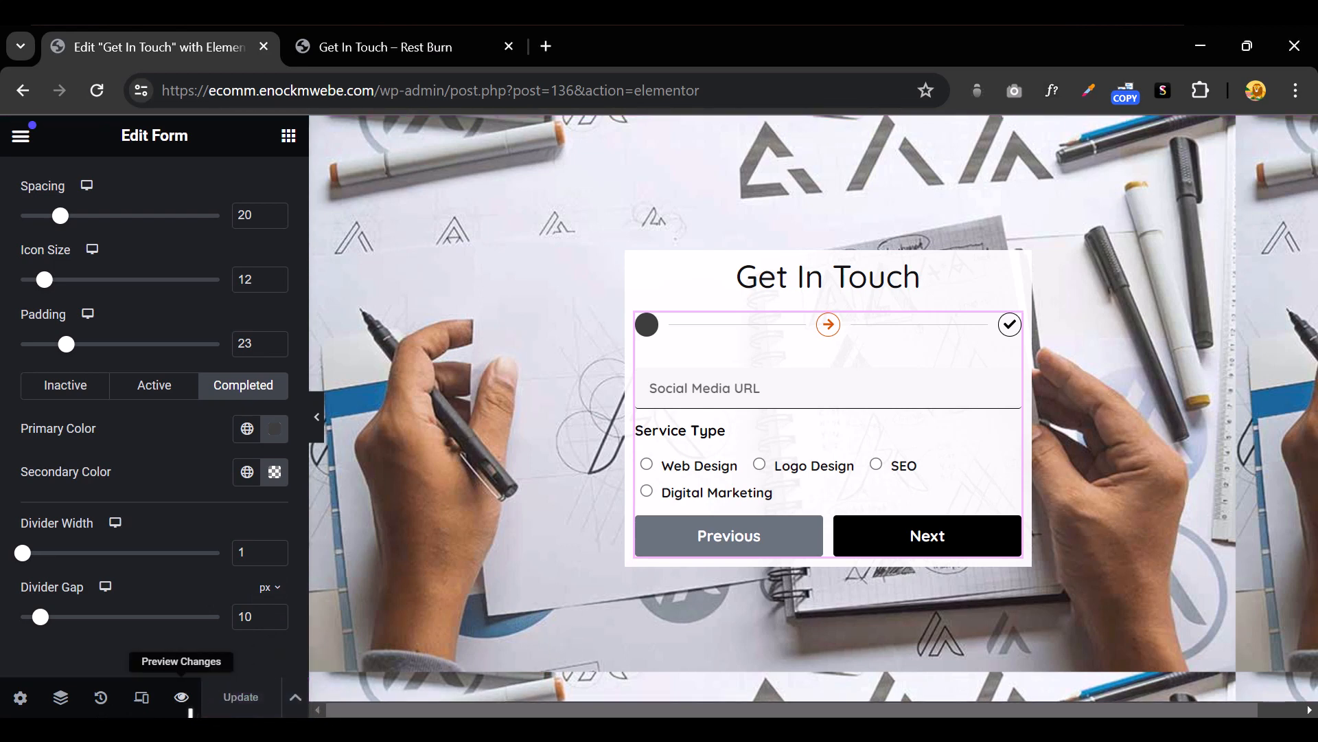
Open the live preview tab and fill First Name and Last Name from saved entries
{"action": "left_click", "coordinate": [186, 702]}
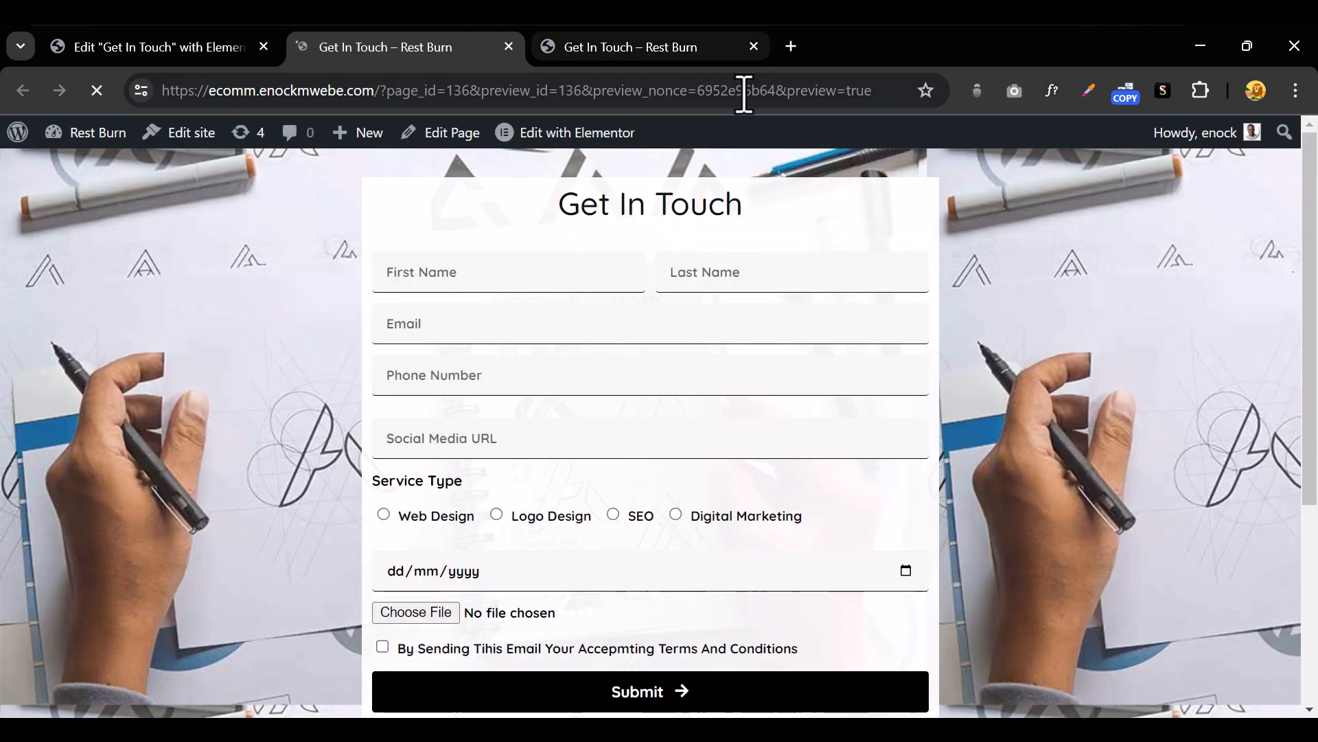
{"action": "left_click", "coordinate": [755, 60]}
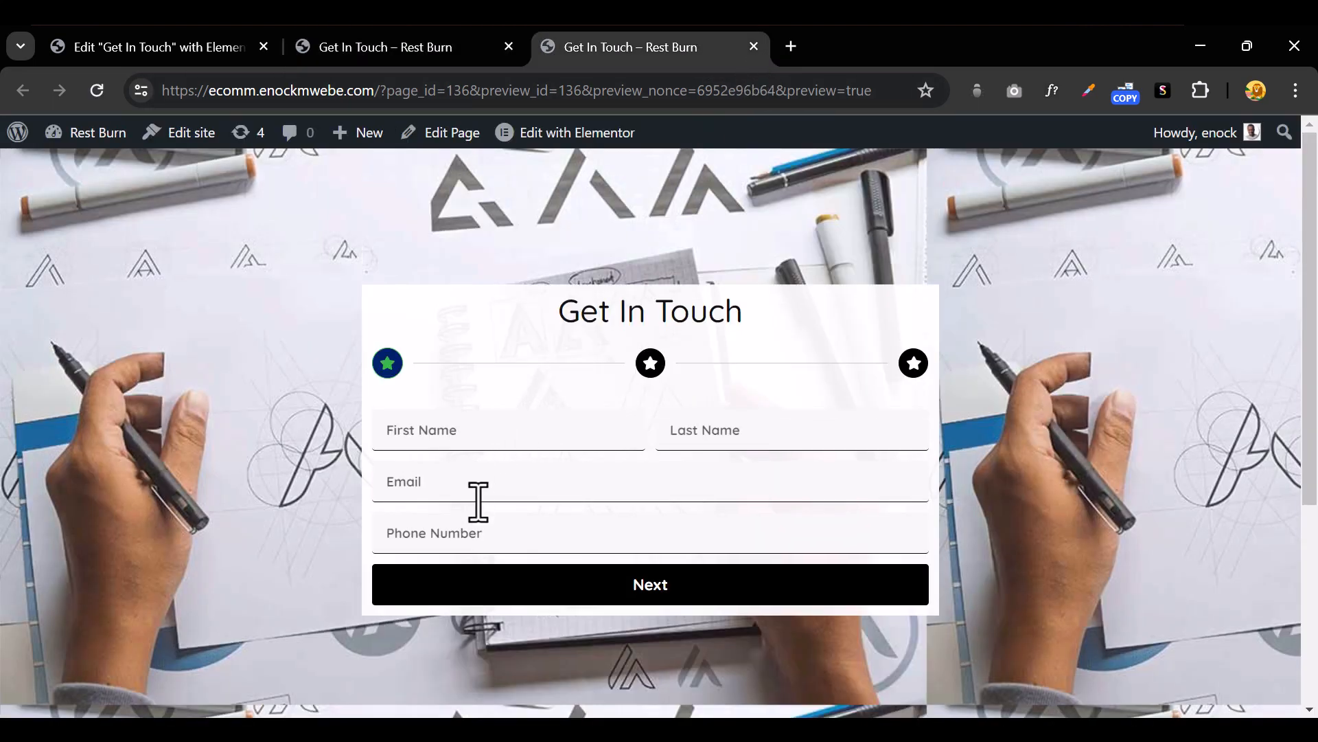
{"action": "left_click", "coordinate": [474, 429]}
{"action": "left_click", "coordinate": [512, 499]}
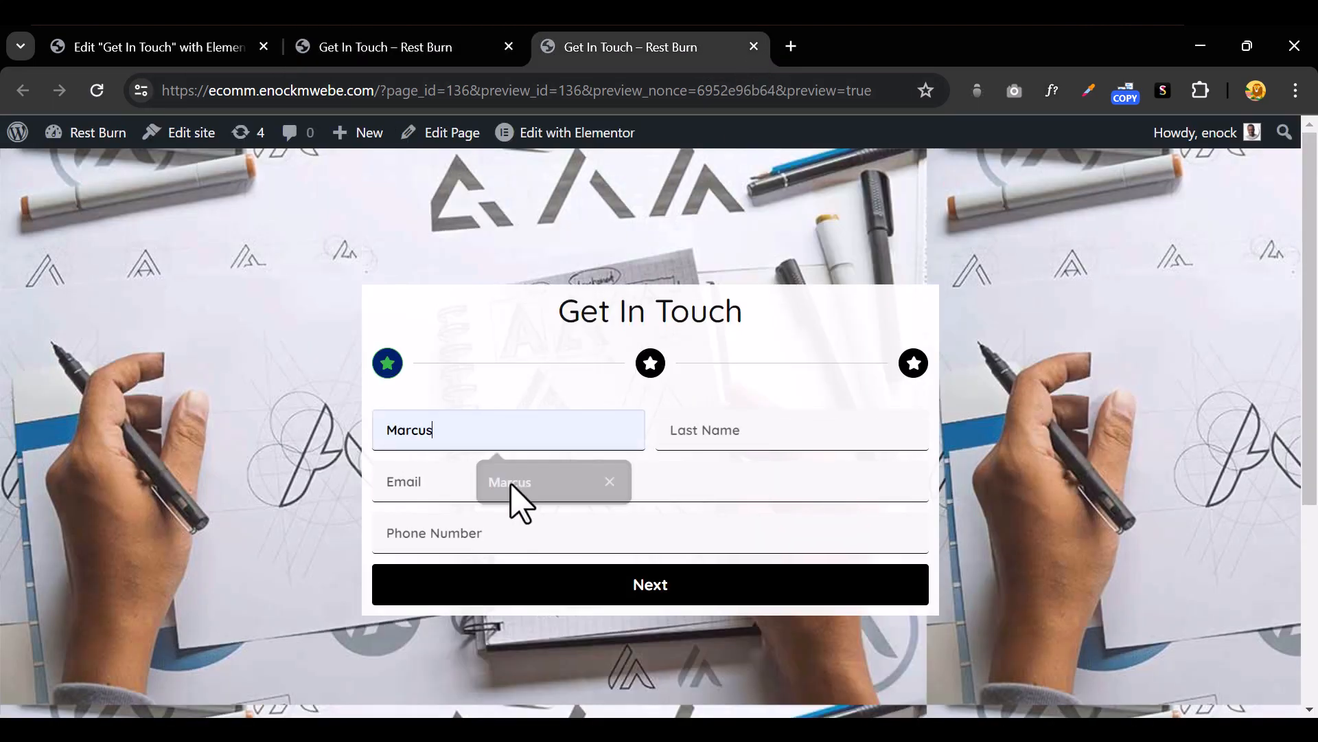
{"action": "left_click", "coordinate": [705, 440]}
{"action": "left_click", "coordinate": [781, 489]}
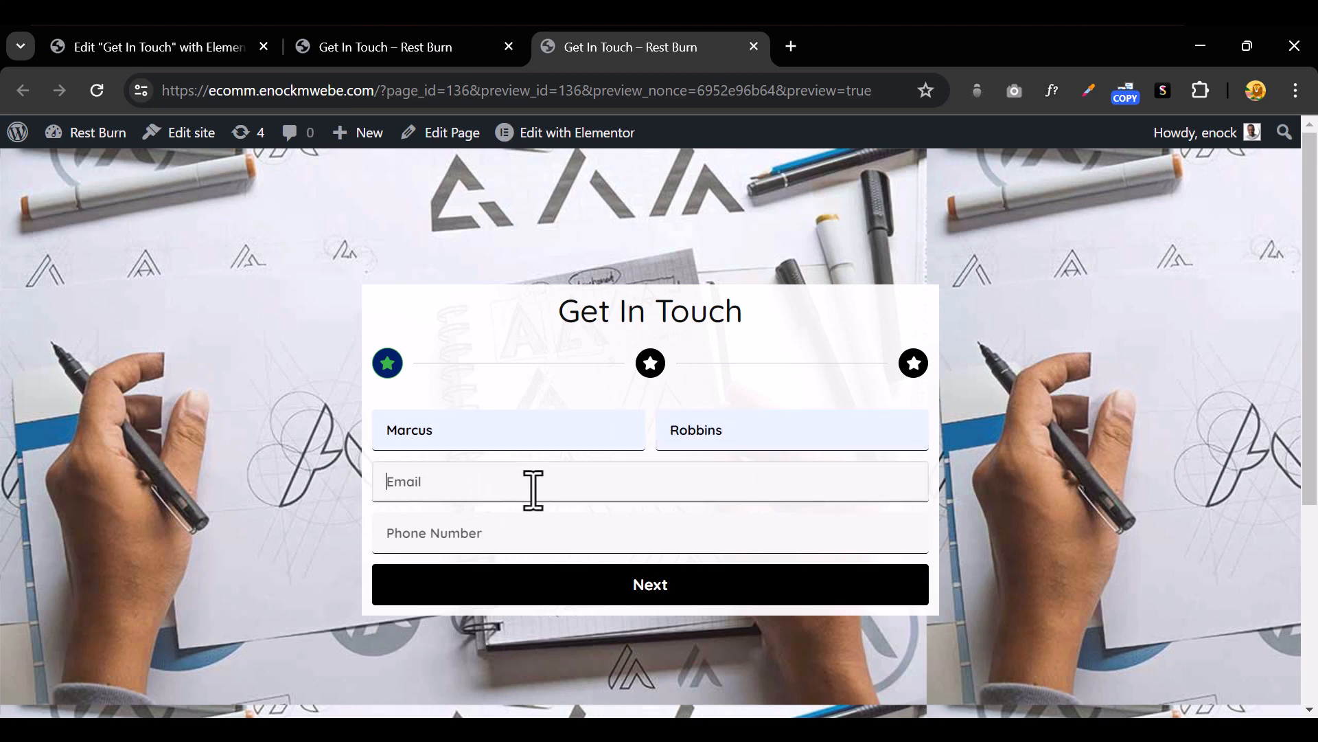
Fill the saved email and phone number, advance to step 2, then return to the editor tab
{"action": "left_click", "coordinate": [533, 490]}
{"action": "left_click", "coordinate": [548, 543]}
{"action": "left_click", "coordinate": [501, 538]}
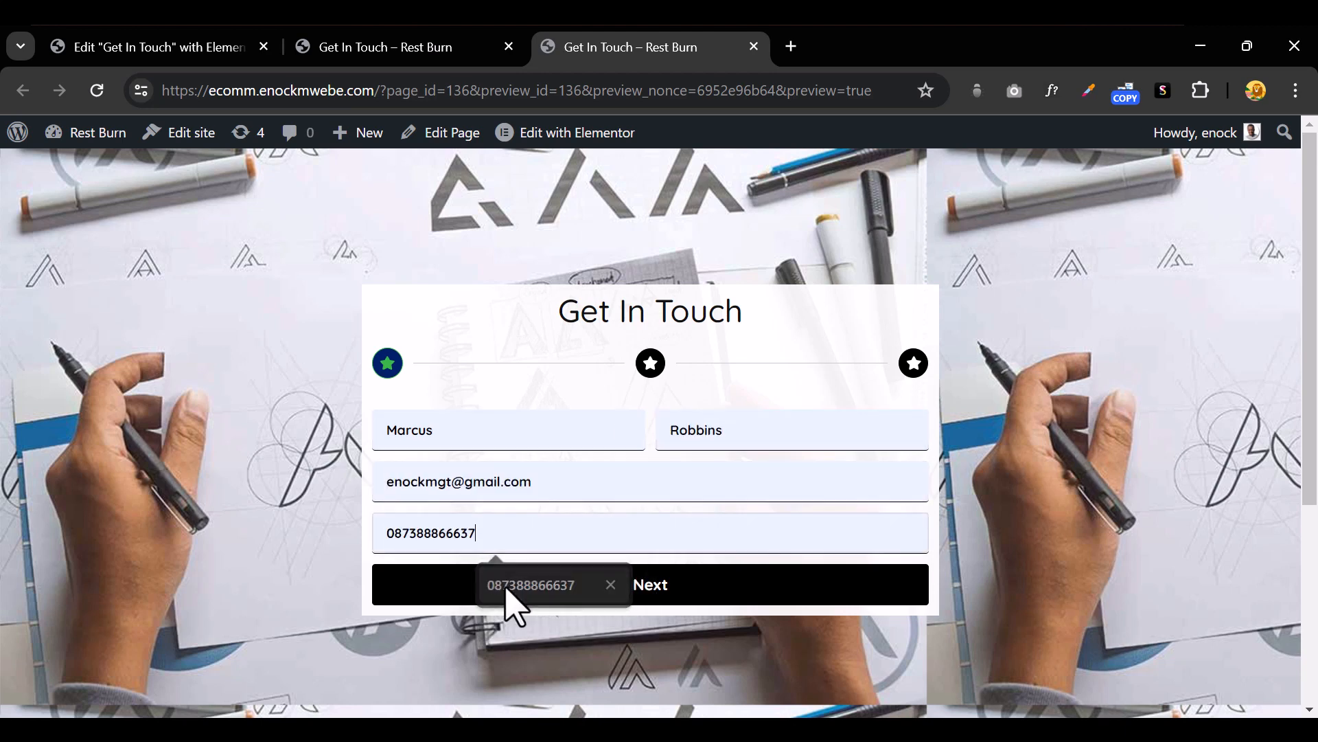
{"action": "left_click", "coordinate": [506, 587]}
{"action": "left_click", "coordinate": [519, 597]}
{"action": "left_click", "coordinate": [504, 453]}
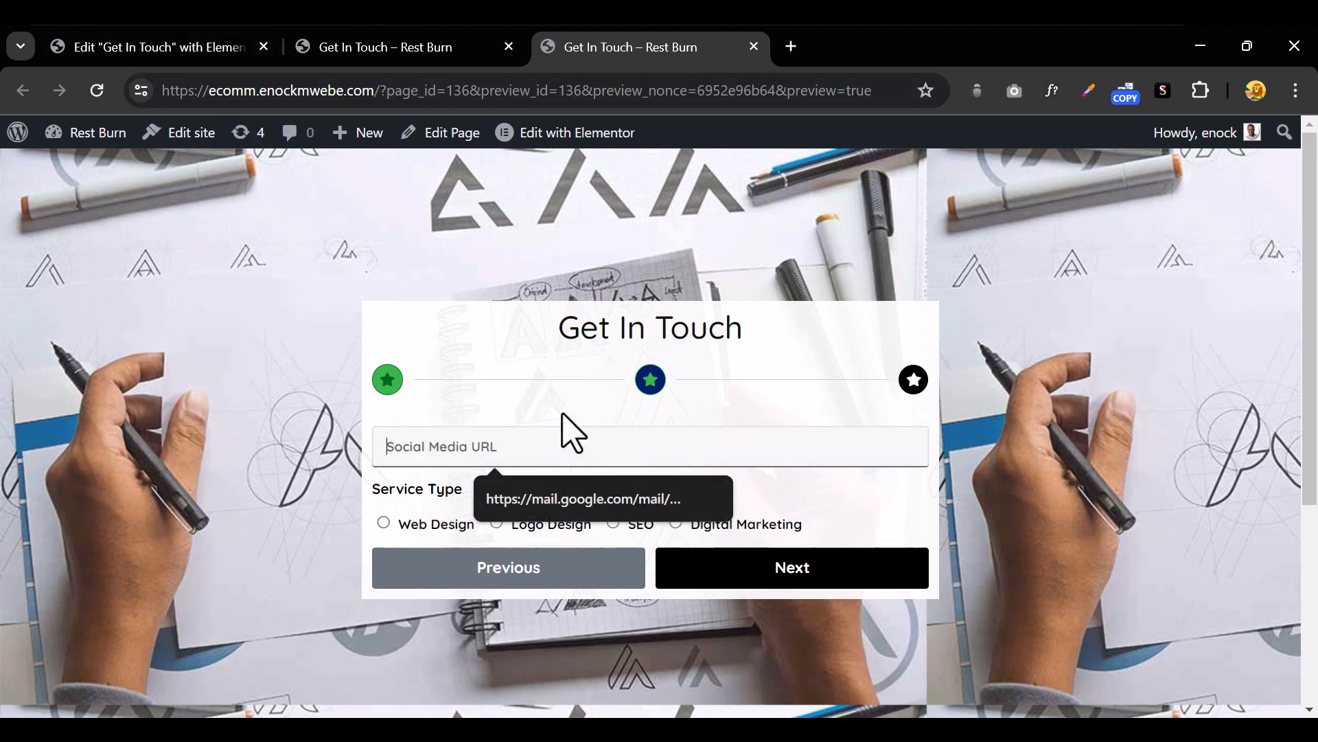
{"action": "left_click", "coordinate": [204, 46]}
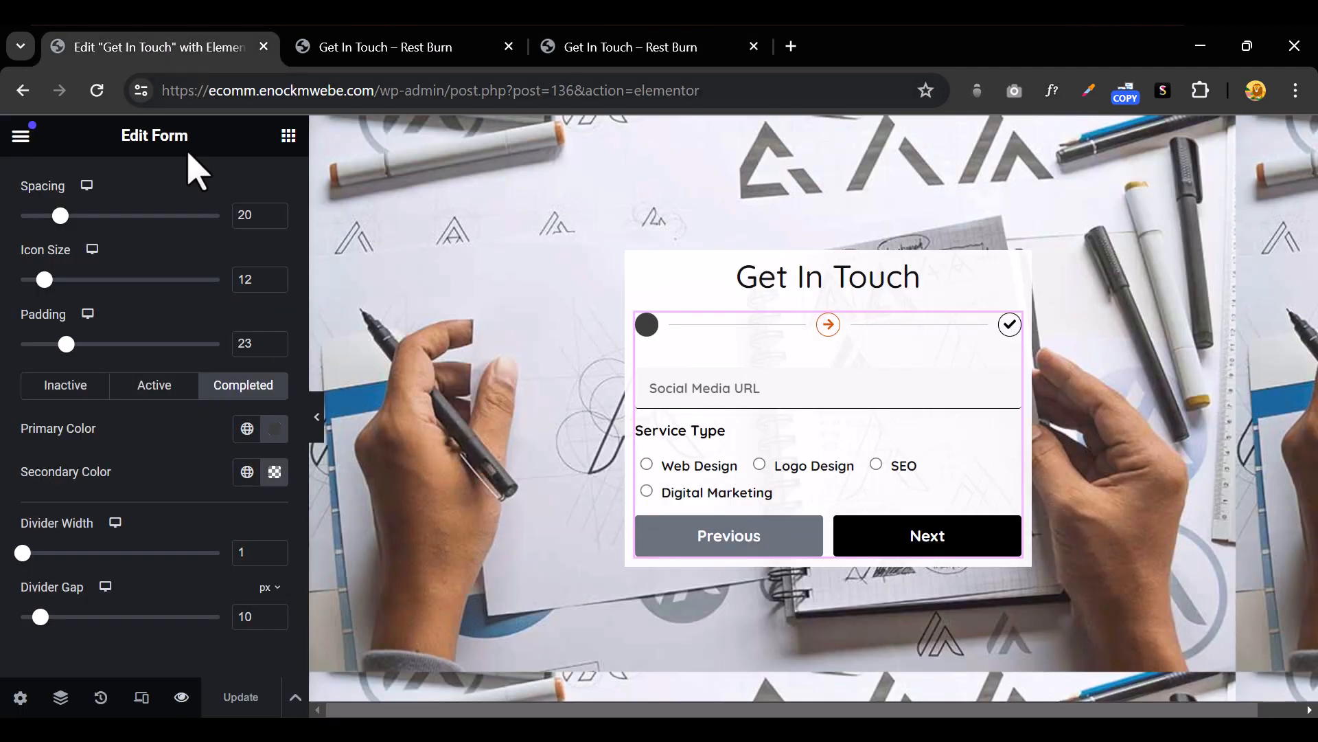
Show the form's field list in the Content tab and expand then collapse Item #6
{"action": "scroll", "coordinate": [103, 371], "scroll_direction": "up", "scroll_amount": 5}
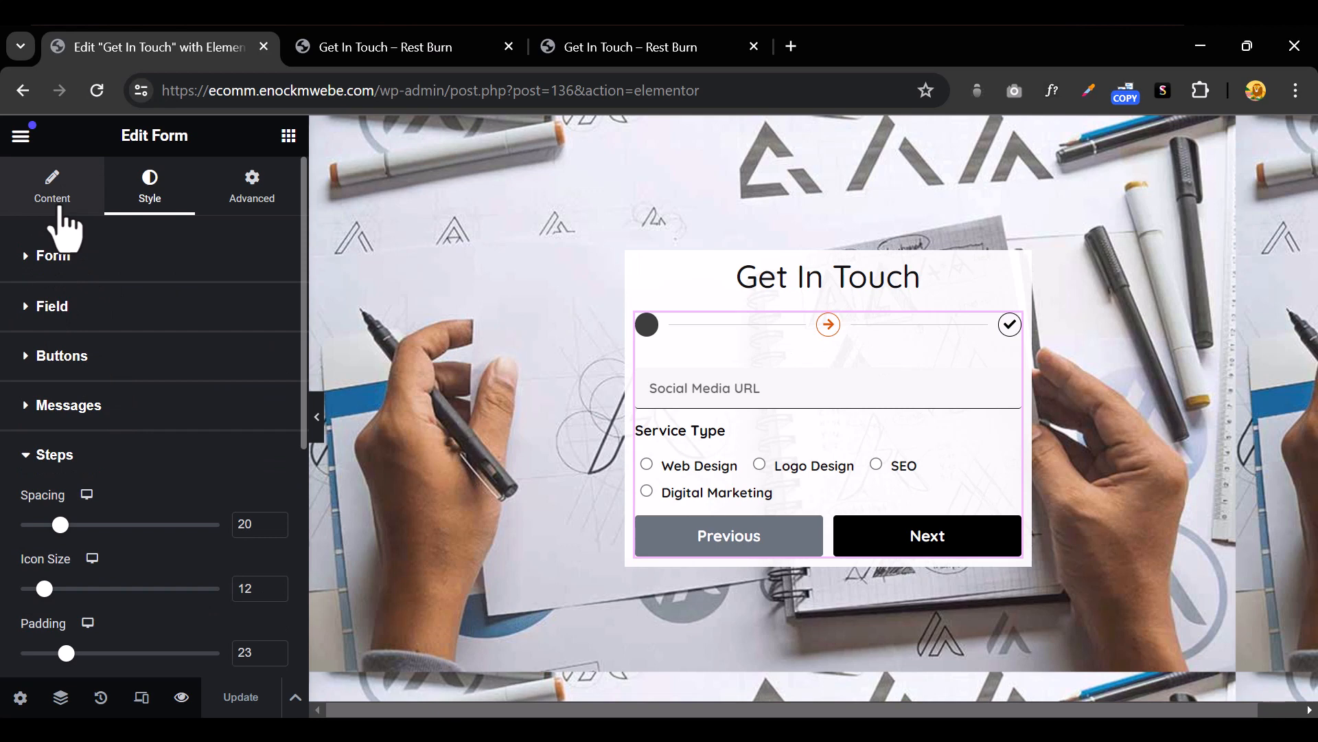
{"action": "left_click", "coordinate": [55, 188]}
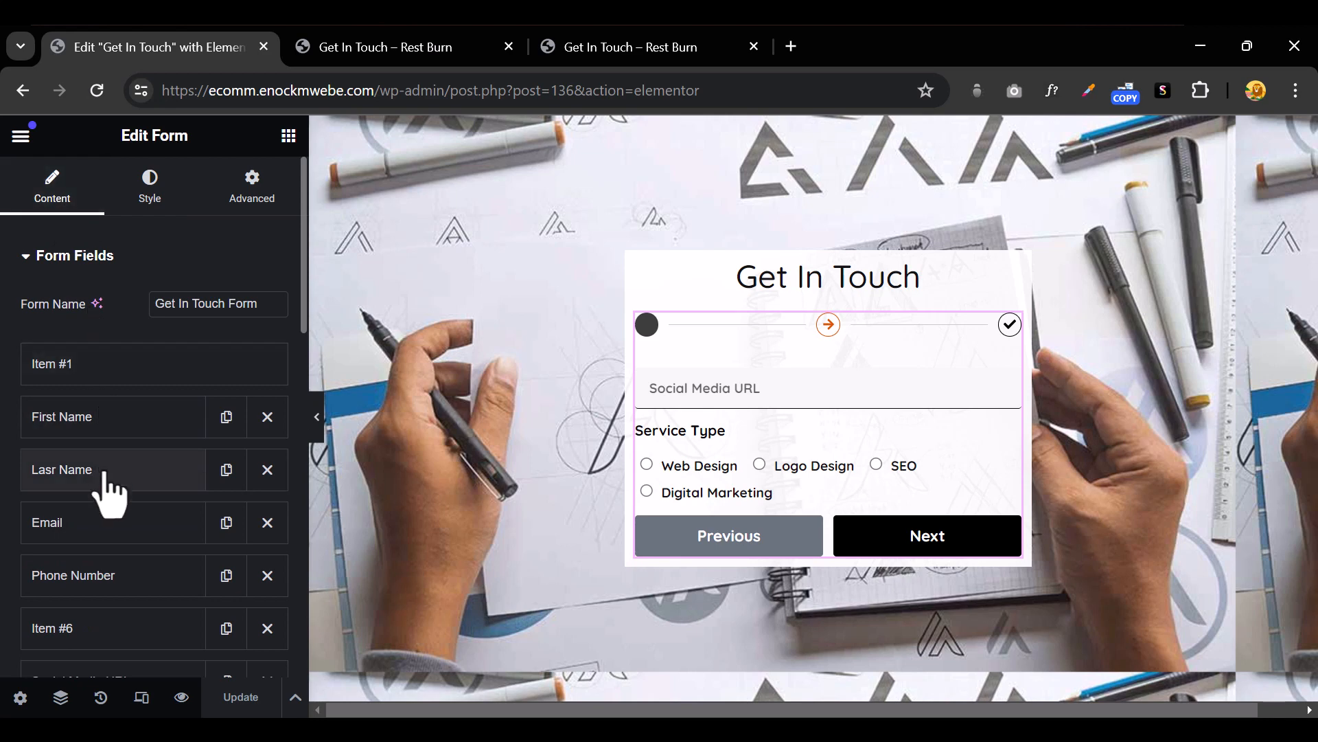
{"action": "scroll", "coordinate": [159, 515], "scroll_direction": "down", "scroll_amount": 2}
{"action": "scroll", "coordinate": [159, 515], "scroll_direction": "down", "scroll_amount": 2}
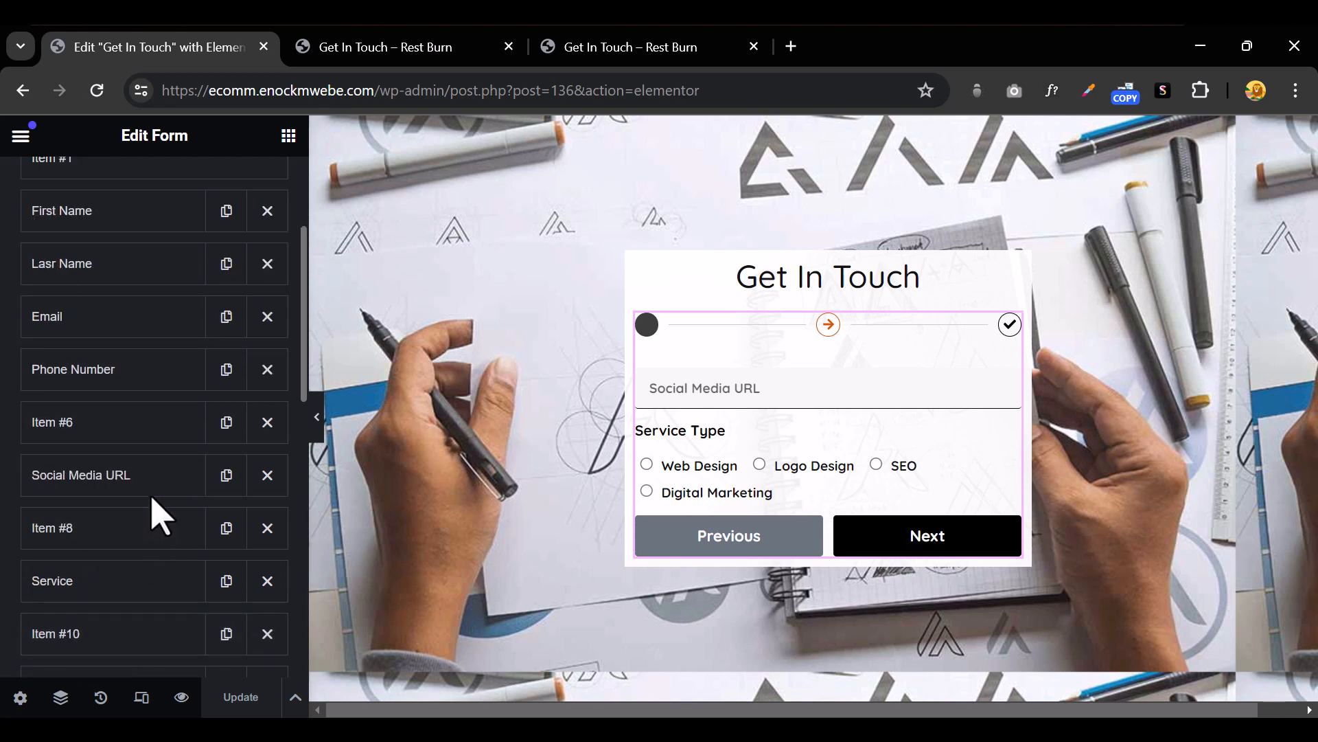
{"action": "left_click", "coordinate": [118, 442]}
{"action": "left_click", "coordinate": [120, 443]}
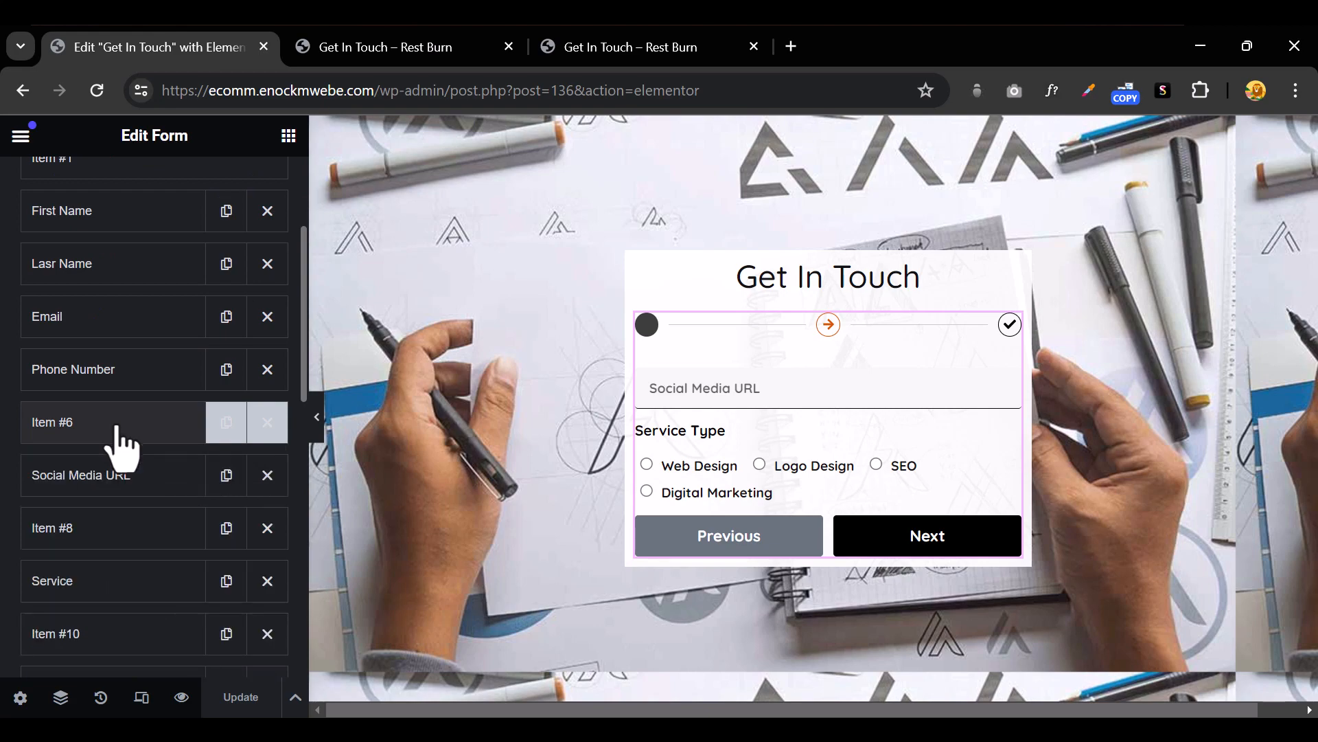
{"action": "left_click", "coordinate": [128, 431]}
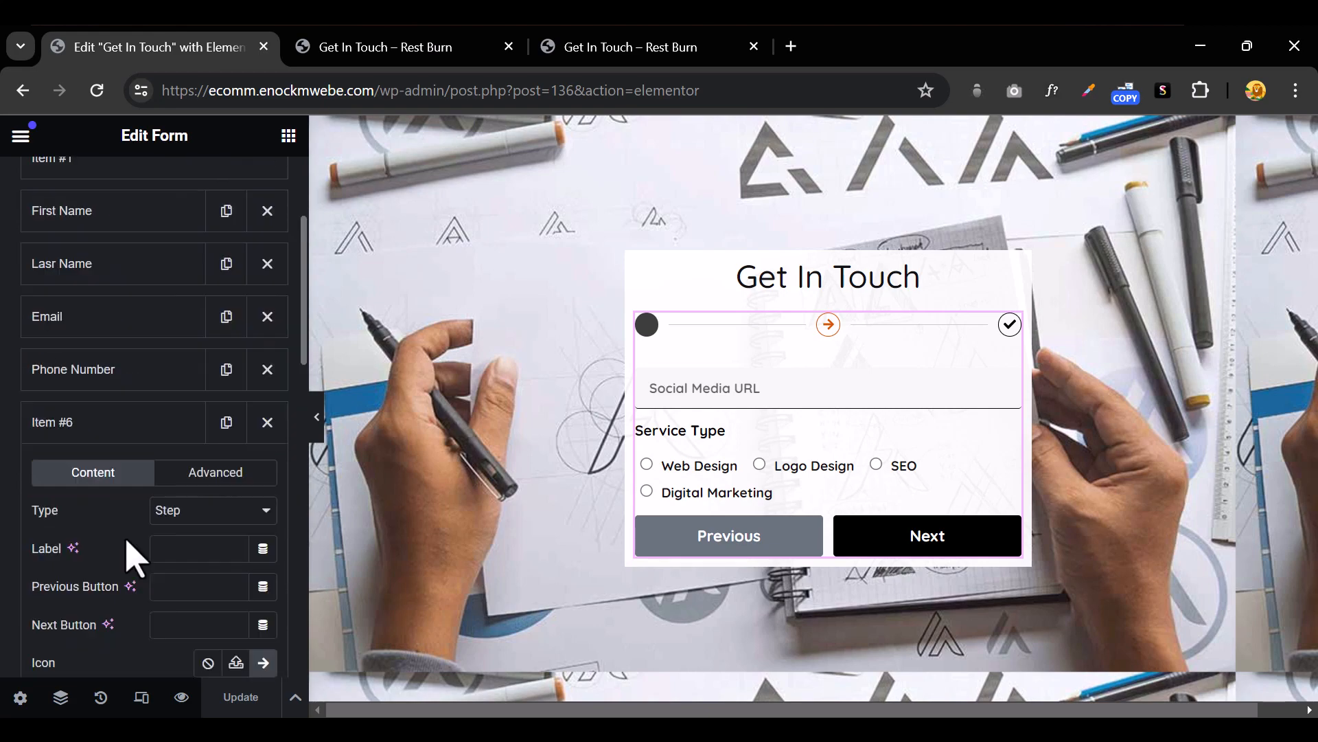
{"action": "left_click", "coordinate": [120, 443]}
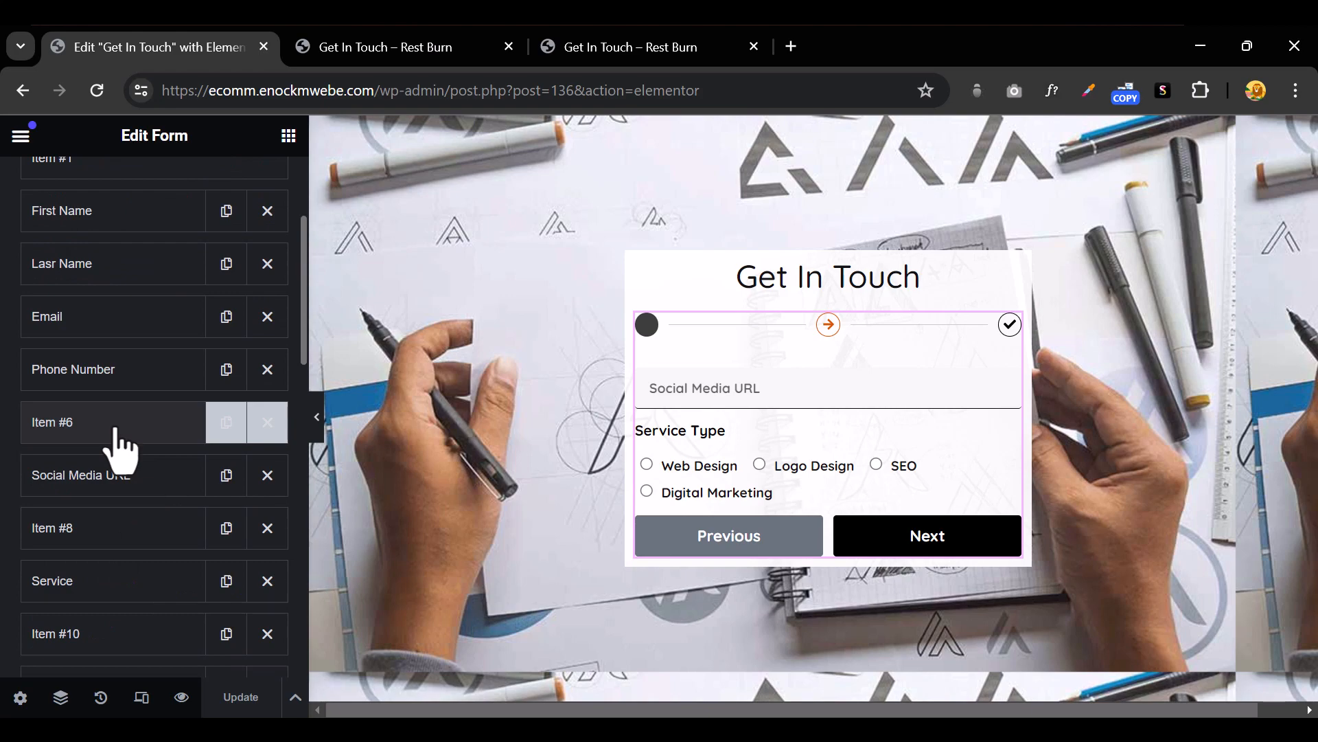
Duplicate the Social Media URL field and open the copy's Type choices, keeping it as URL
{"action": "left_click", "coordinate": [227, 477]}
{"action": "left_click", "coordinate": [146, 546]}
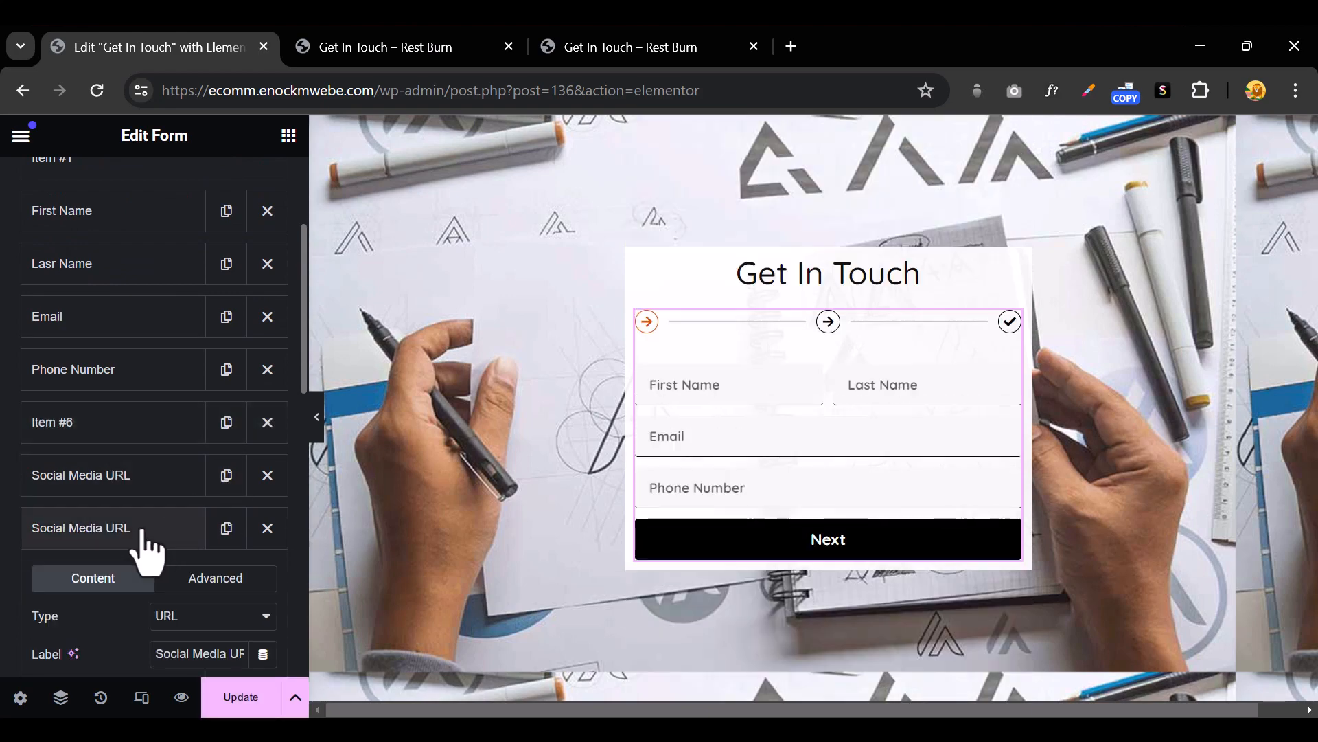
{"action": "scroll", "coordinate": [180, 505], "scroll_direction": "down", "scroll_amount": 5}
{"action": "left_click", "coordinate": [205, 309]}
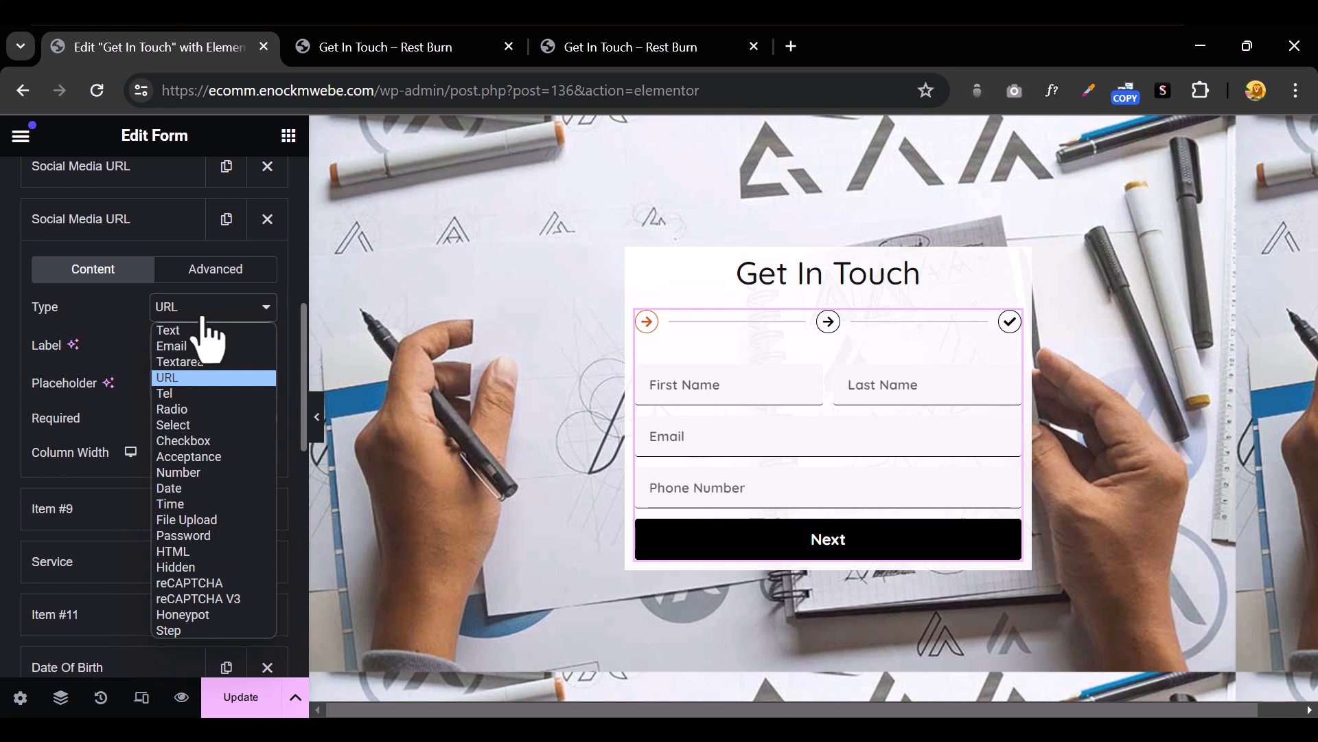
Make the duplicated field a Select dropdown labelled Experience
{"action": "left_click", "coordinate": [233, 425]}
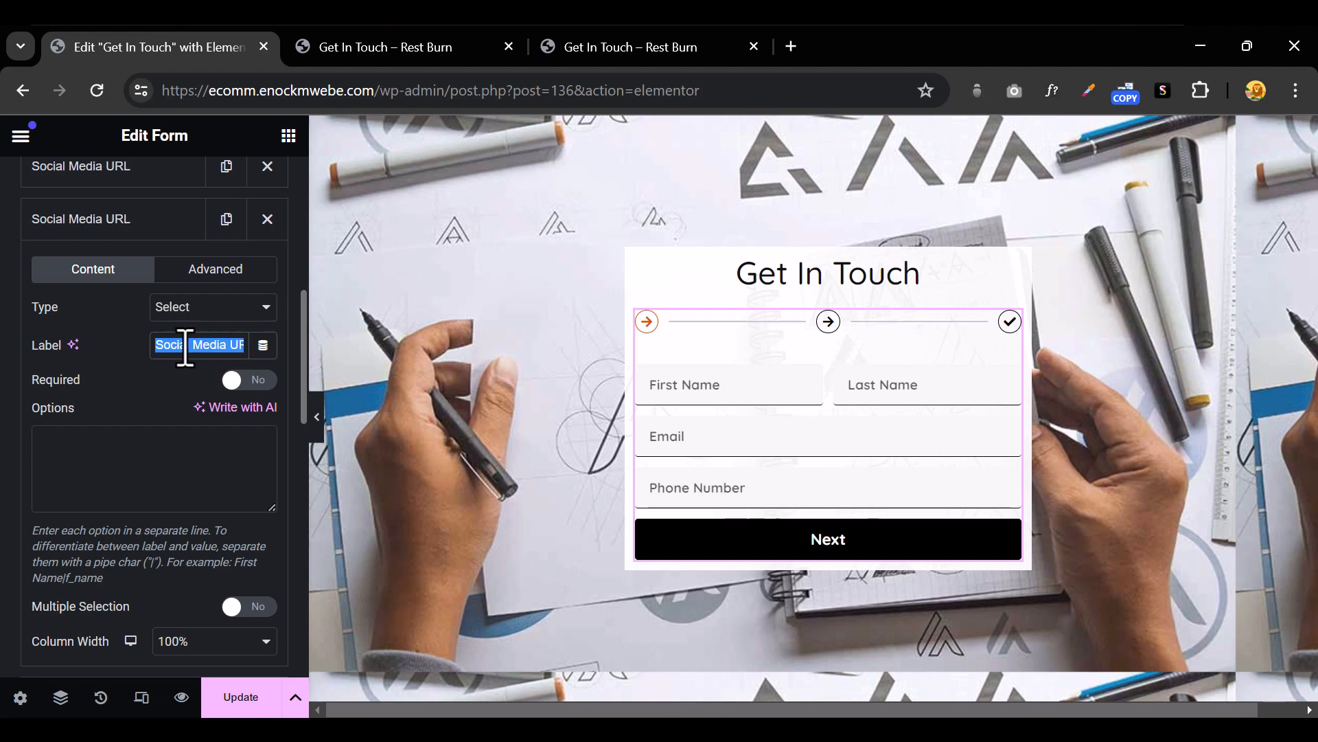
{"action": "type", "text": "Leve"}
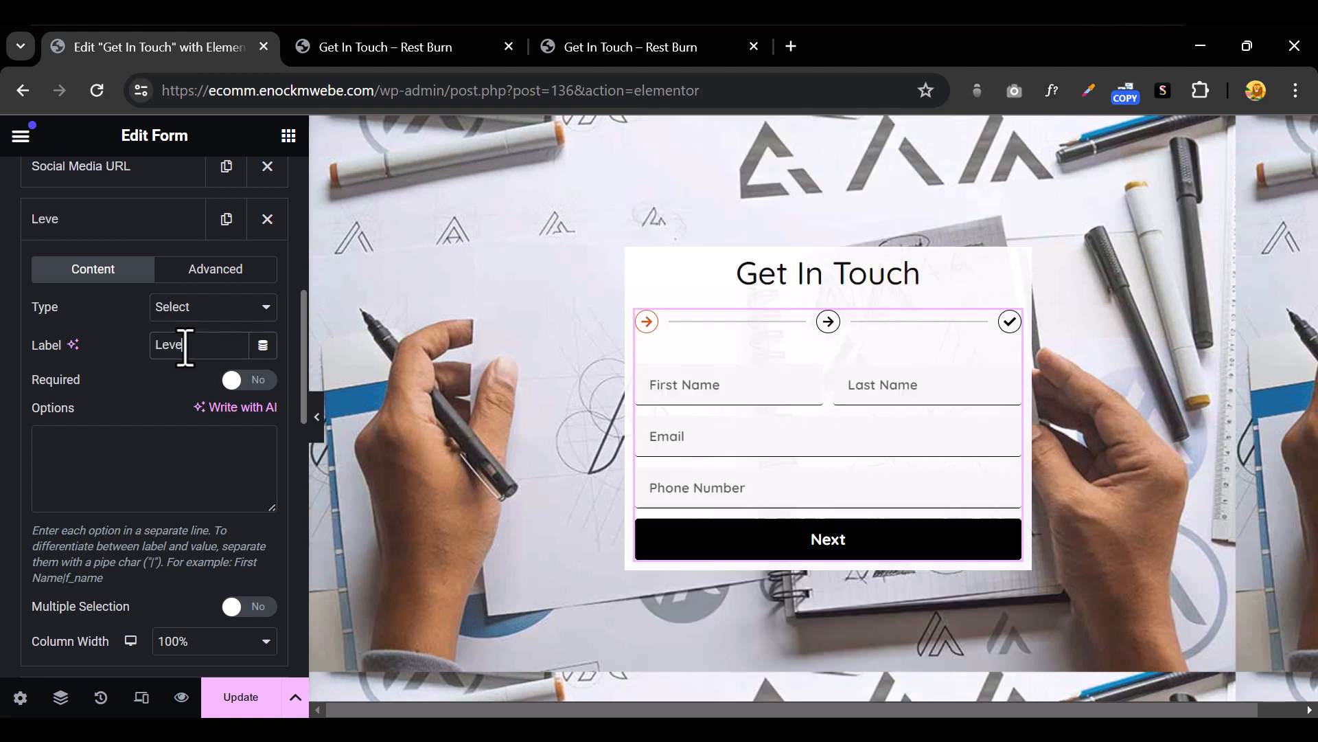
{"action": "key", "text": "BackSpace"}
{"action": "key", "text": "BackSpace"}
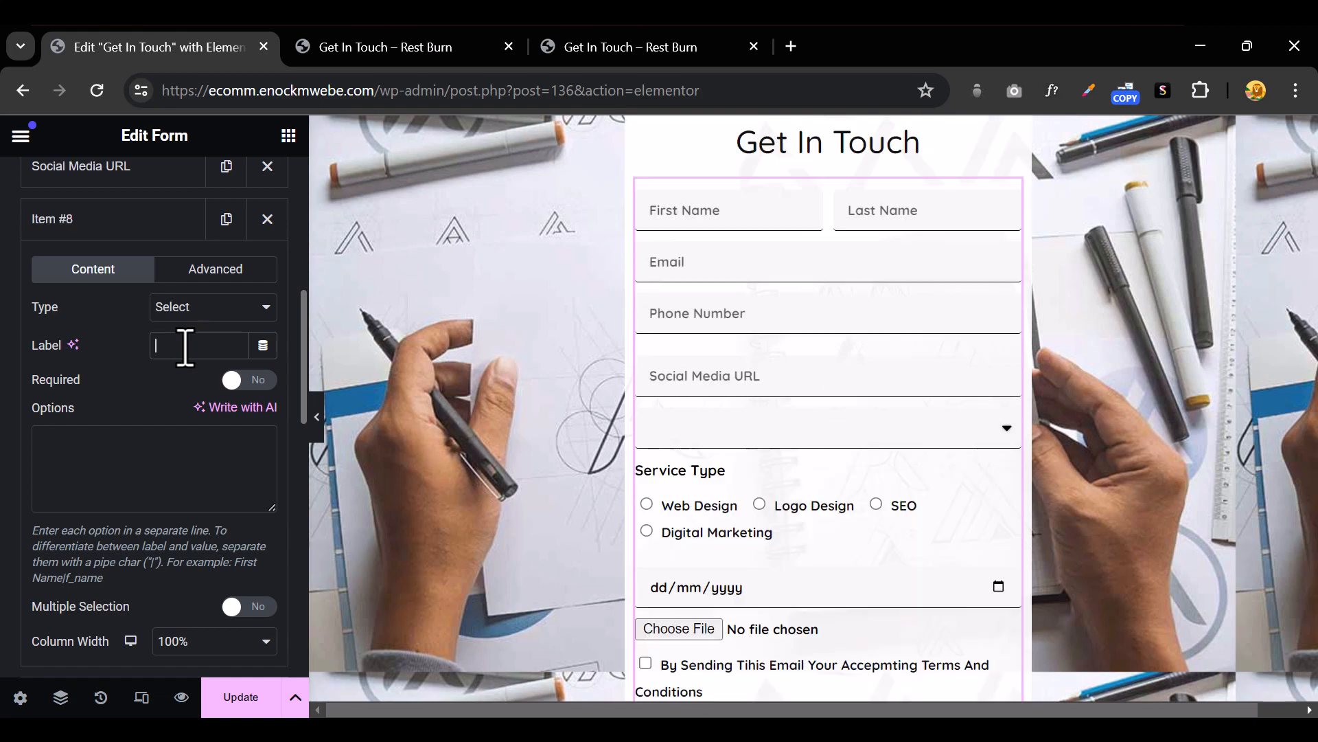
{"action": "type", "text": "Exp"}
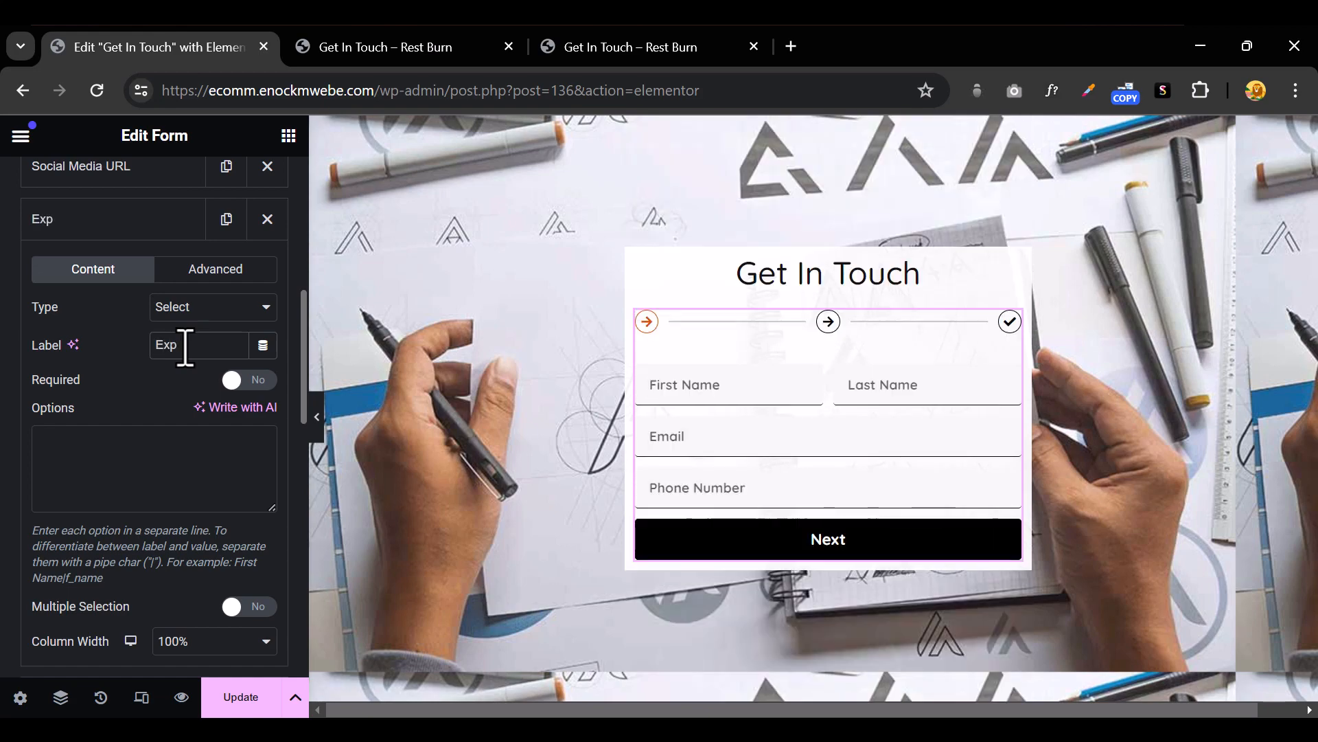
{"action": "type", "text": "erience"}
Enter High School, Graduate and University as its options, then open the live preview
{"action": "left_click", "coordinate": [96, 431]}
{"action": "type", "text": "High"}
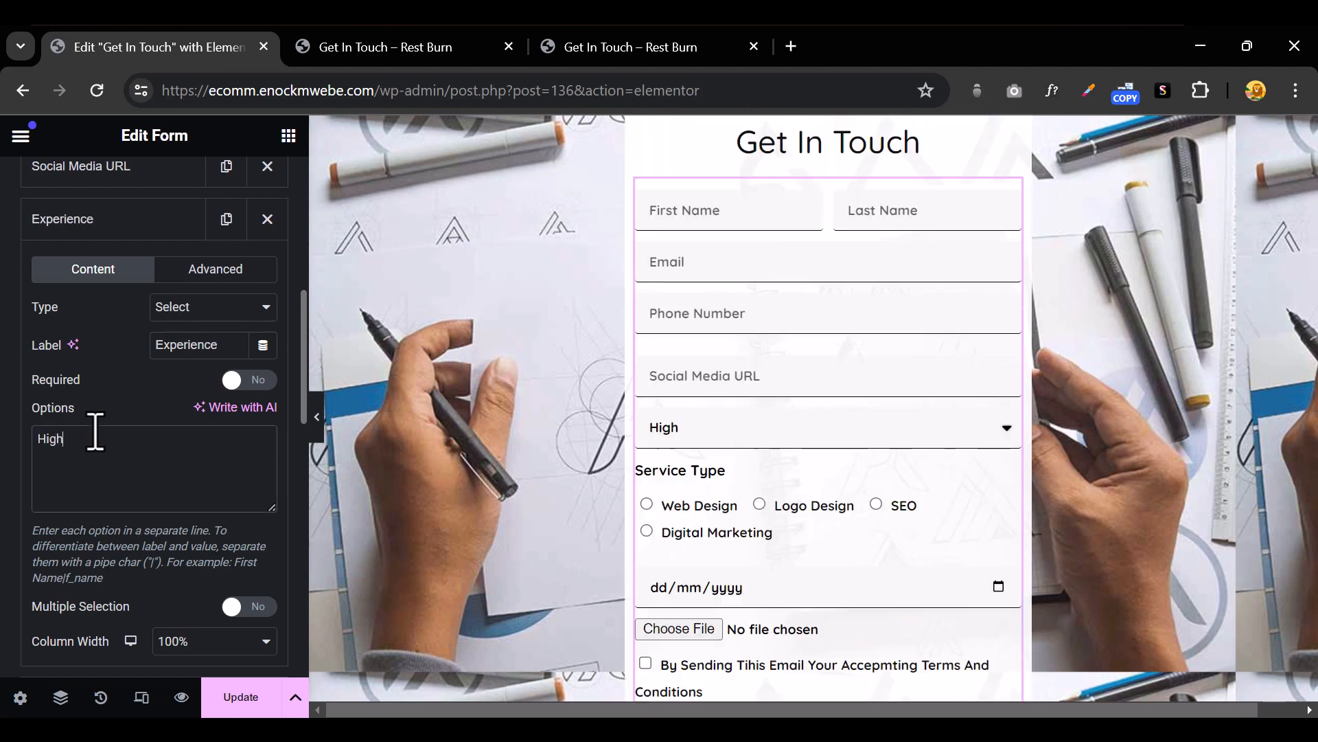
{"action": "type", "text": " Shooo"}
{"action": "key", "text": "BackSpace"}
{"action": "key", "text": "BackSpace"}
{"action": "key", "text": "BackSpace"}
{"action": "key", "text": "BackSpace"}
{"action": "type", "text": "chool"}
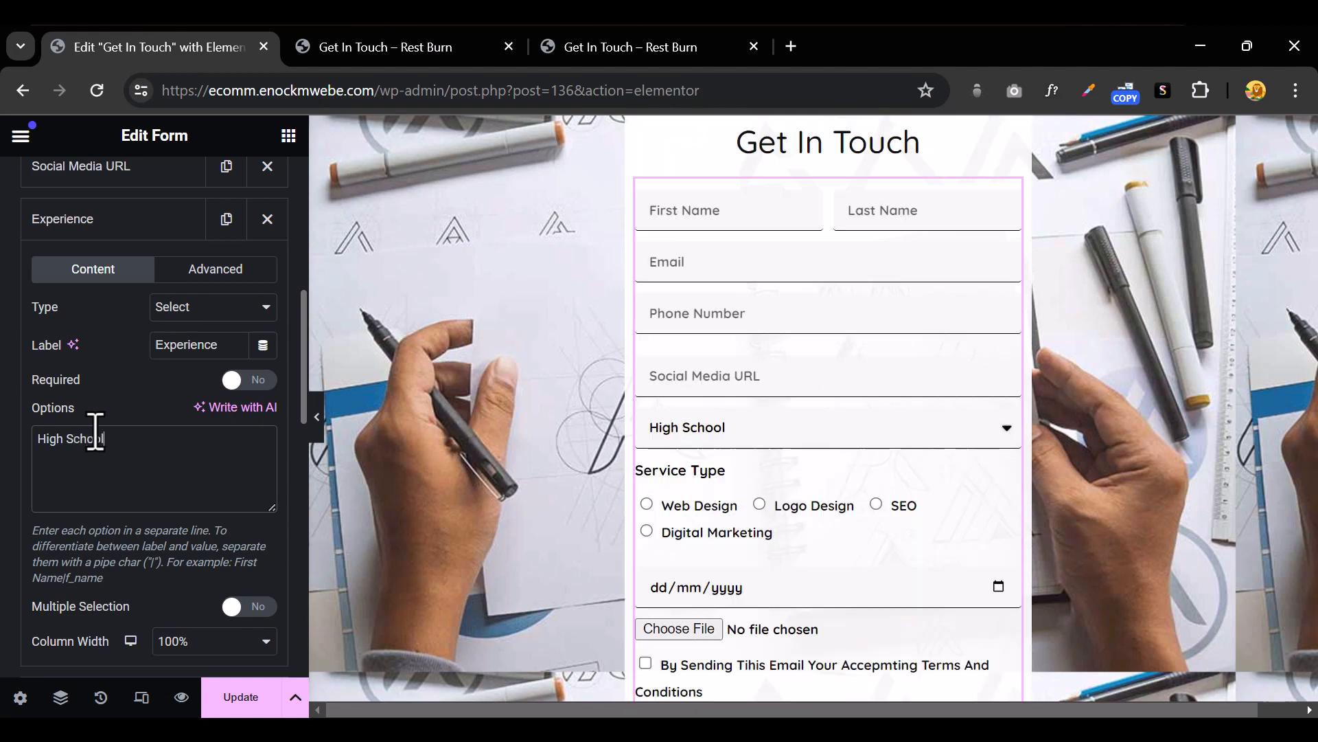
{"action": "key", "text": "Return"}
{"action": "type", "text": "Graf"}
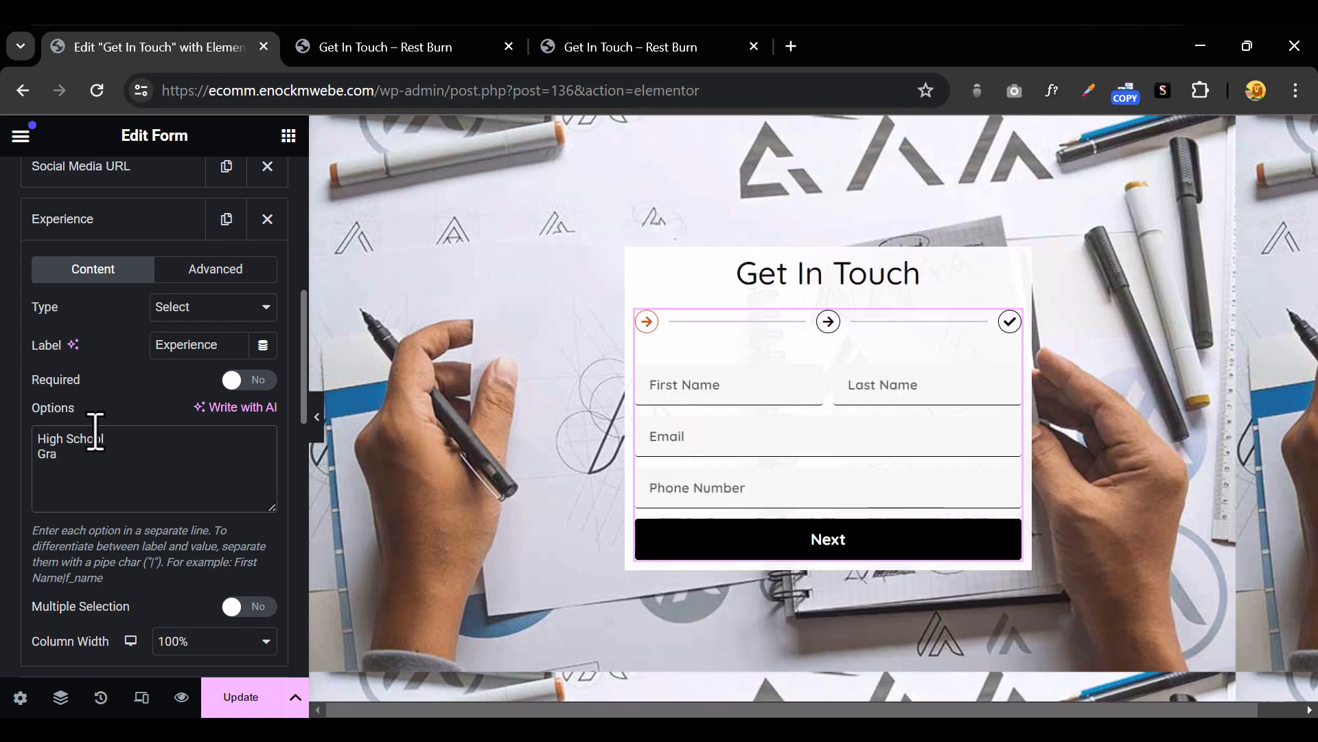
{"action": "type", "text": "duate"}
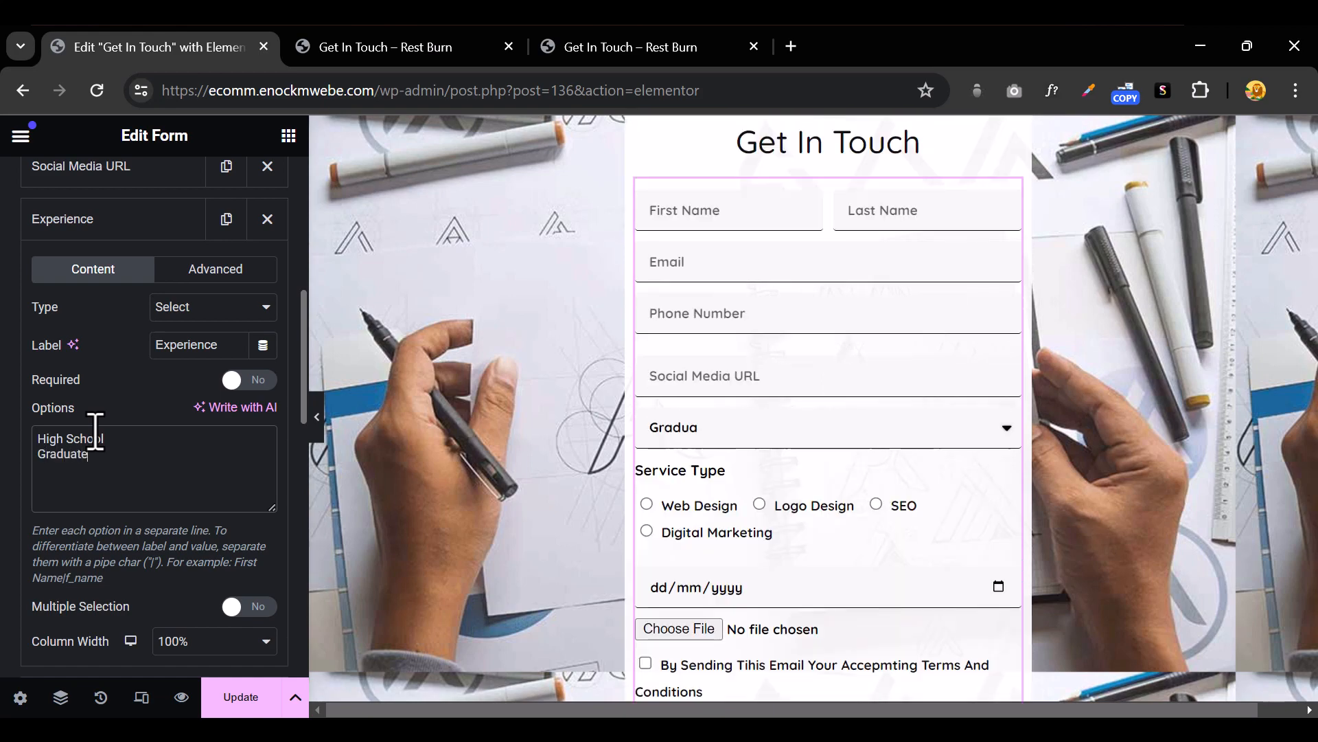
{"action": "key", "text": "Return"}
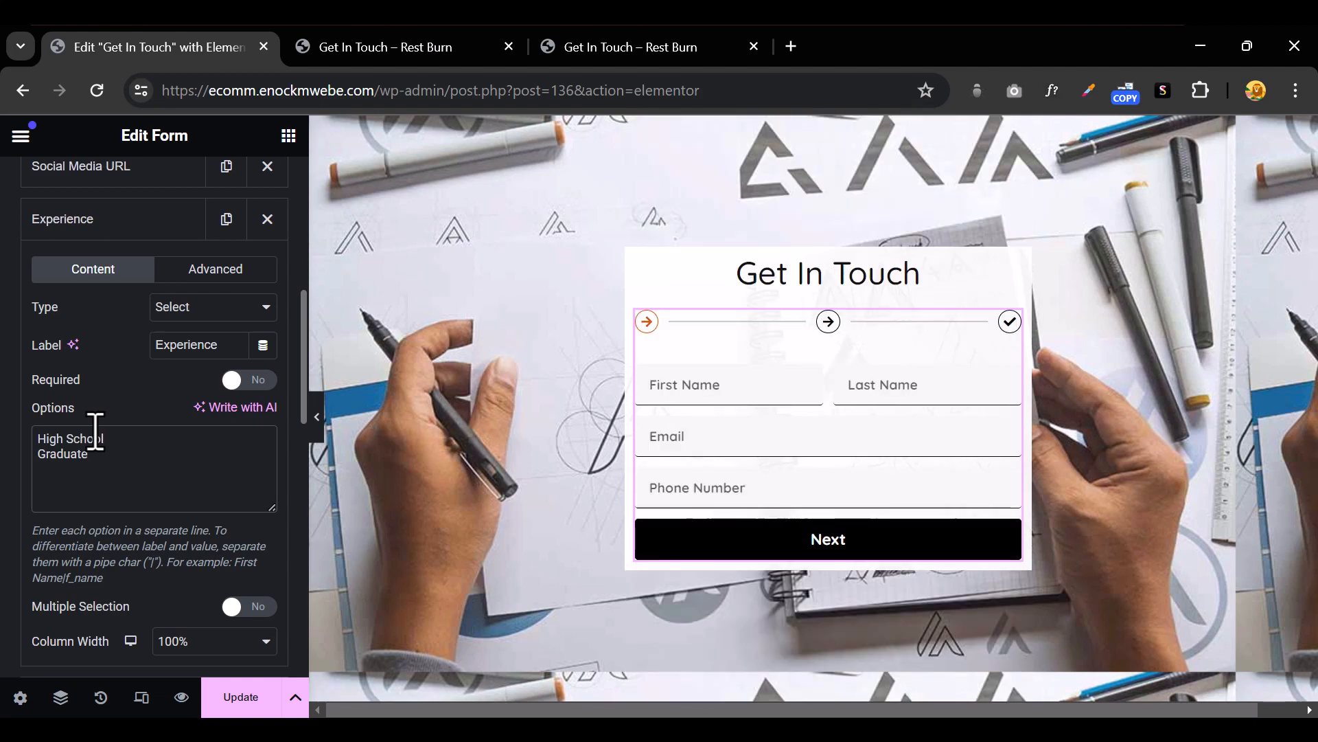
{"action": "type", "text": "University"}
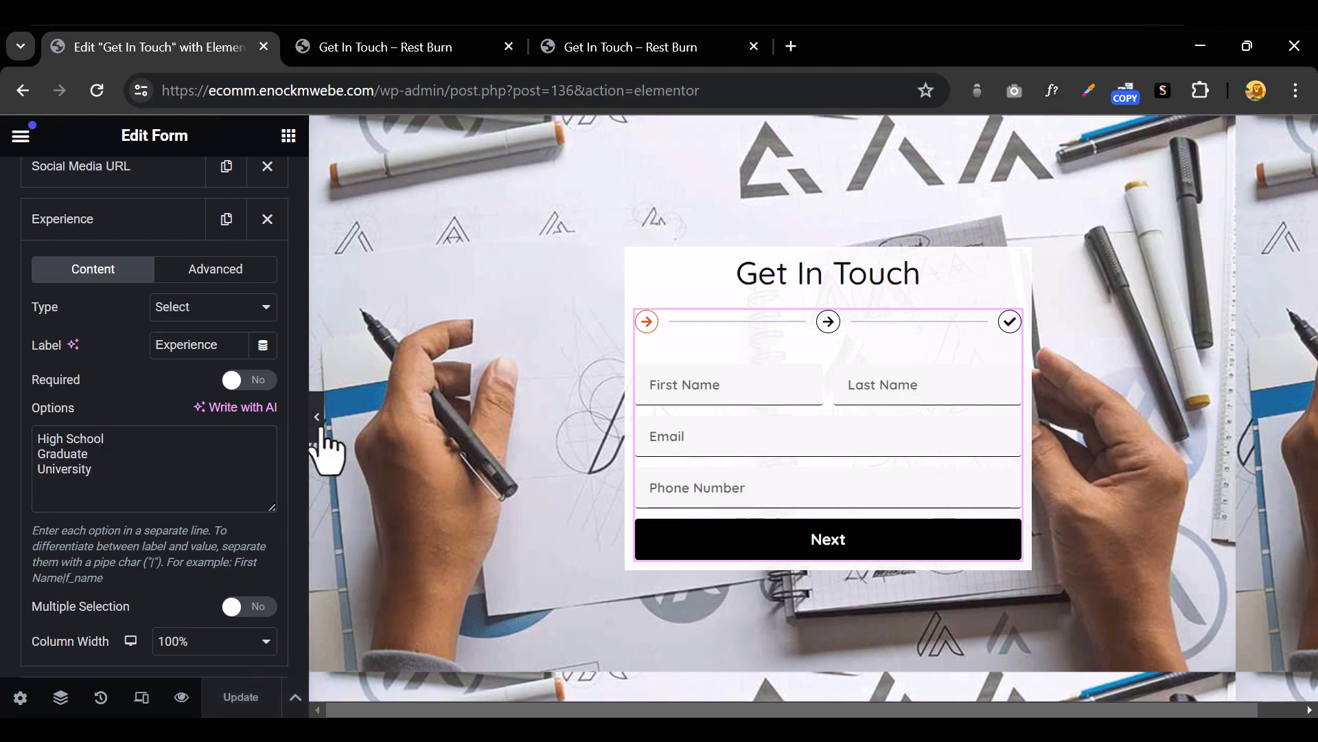
{"action": "left_click", "coordinate": [395, 50]}
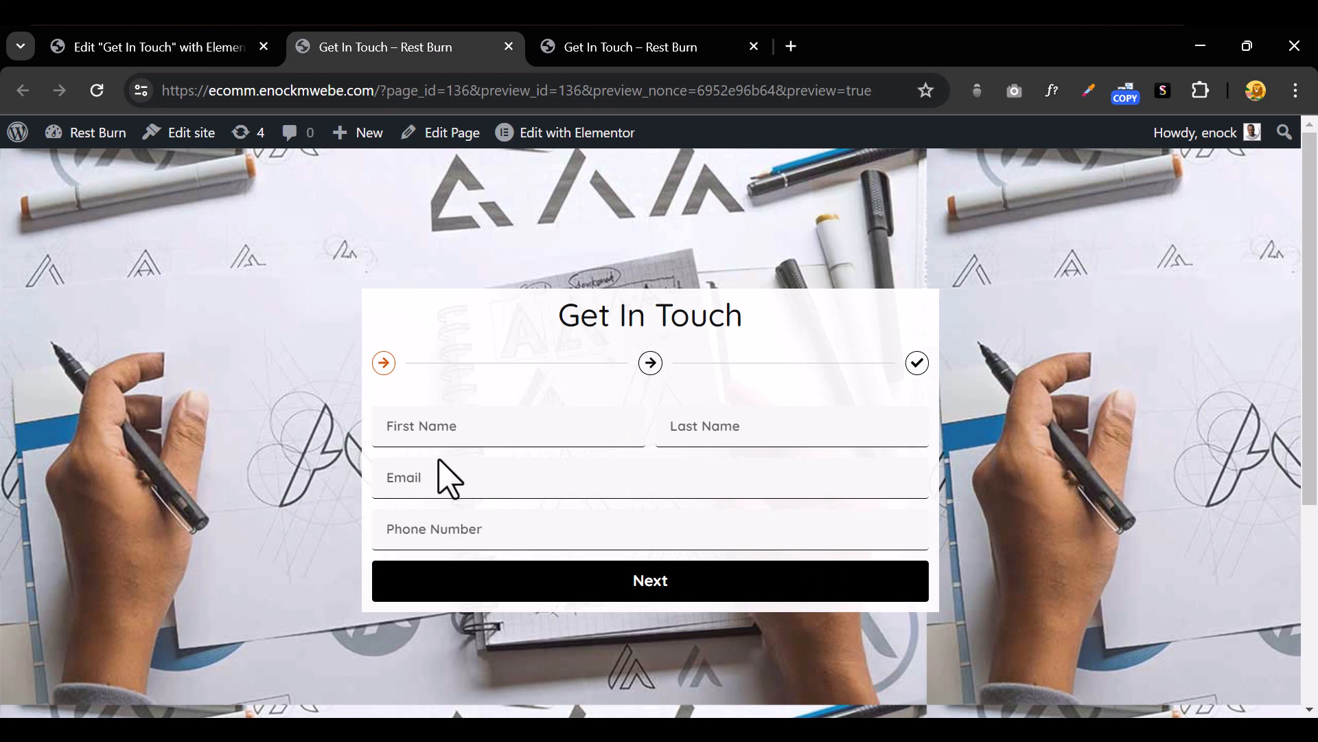
Autofill first name, email, last name and phone in the preview, then advance to step 2
{"action": "left_click", "coordinate": [443, 430]}
{"action": "left_click", "coordinate": [484, 487]}
{"action": "left_click", "coordinate": [433, 480]}
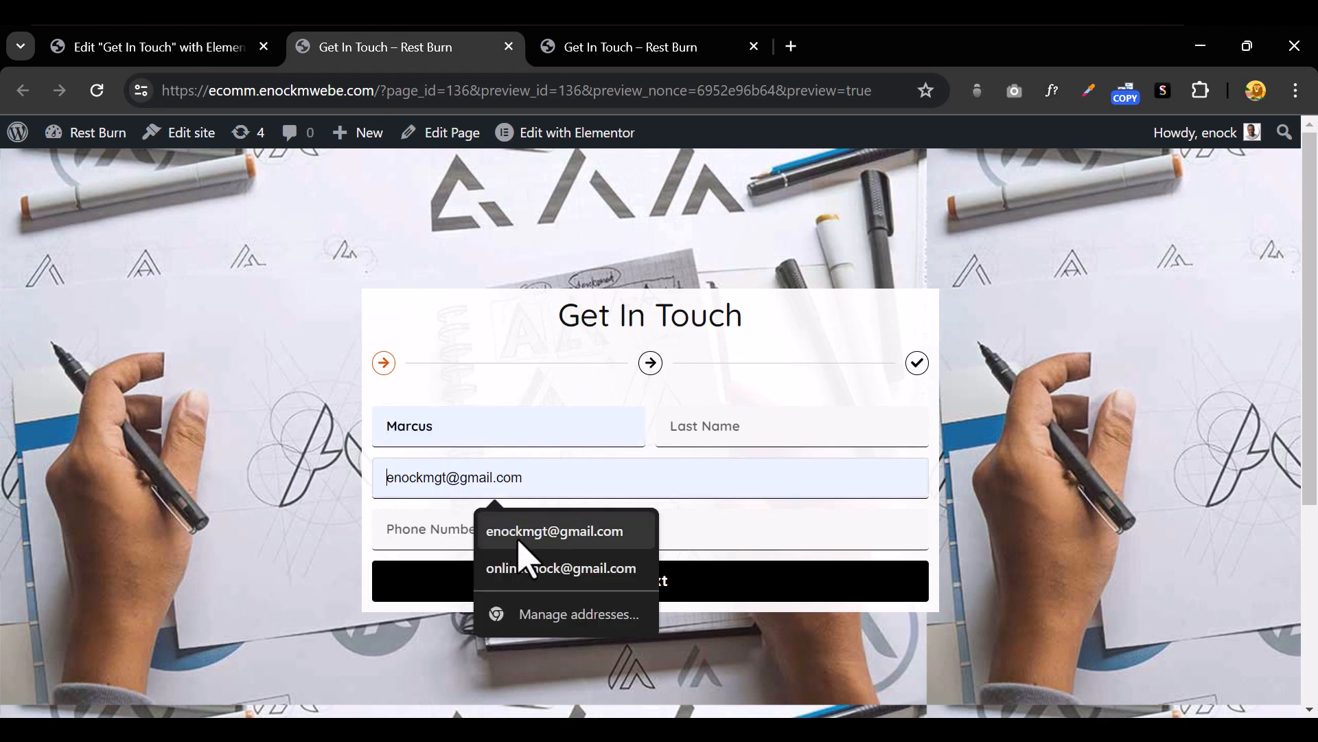
{"action": "left_click", "coordinate": [518, 543]}
{"action": "left_click", "coordinate": [735, 439]}
{"action": "left_click", "coordinate": [773, 481]}
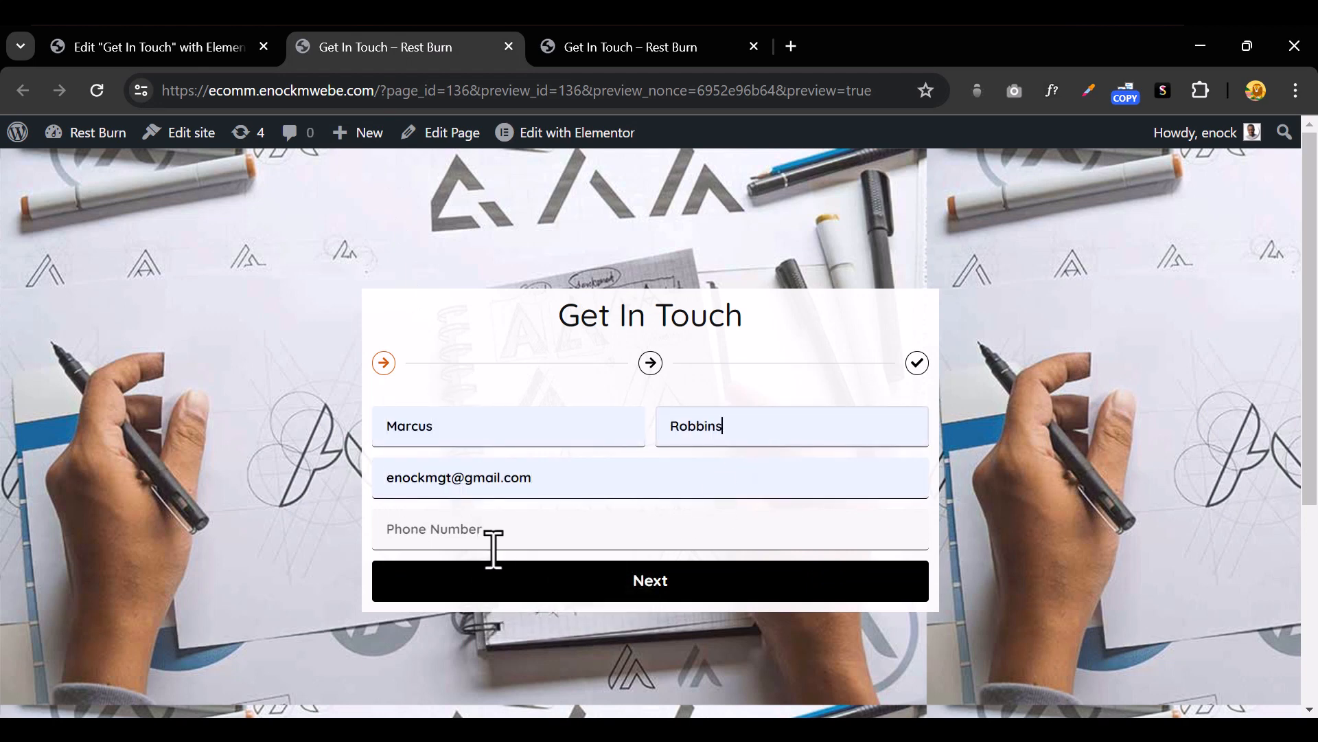
{"action": "left_click", "coordinate": [494, 548]}
{"action": "left_click", "coordinate": [546, 582]}
{"action": "left_click", "coordinate": [562, 584]}
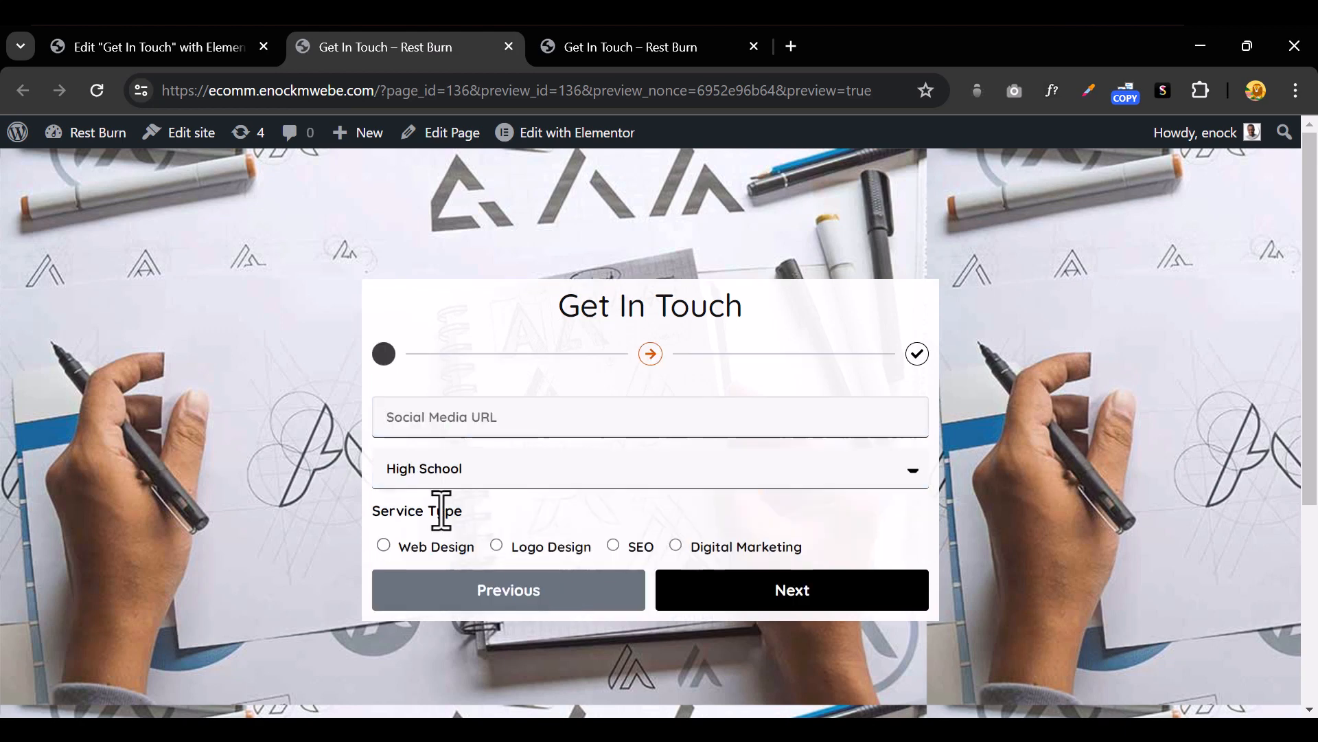
Fill the Social Media URL, choose University as Experience and Web Design as the service type
{"action": "left_click", "coordinate": [568, 418]}
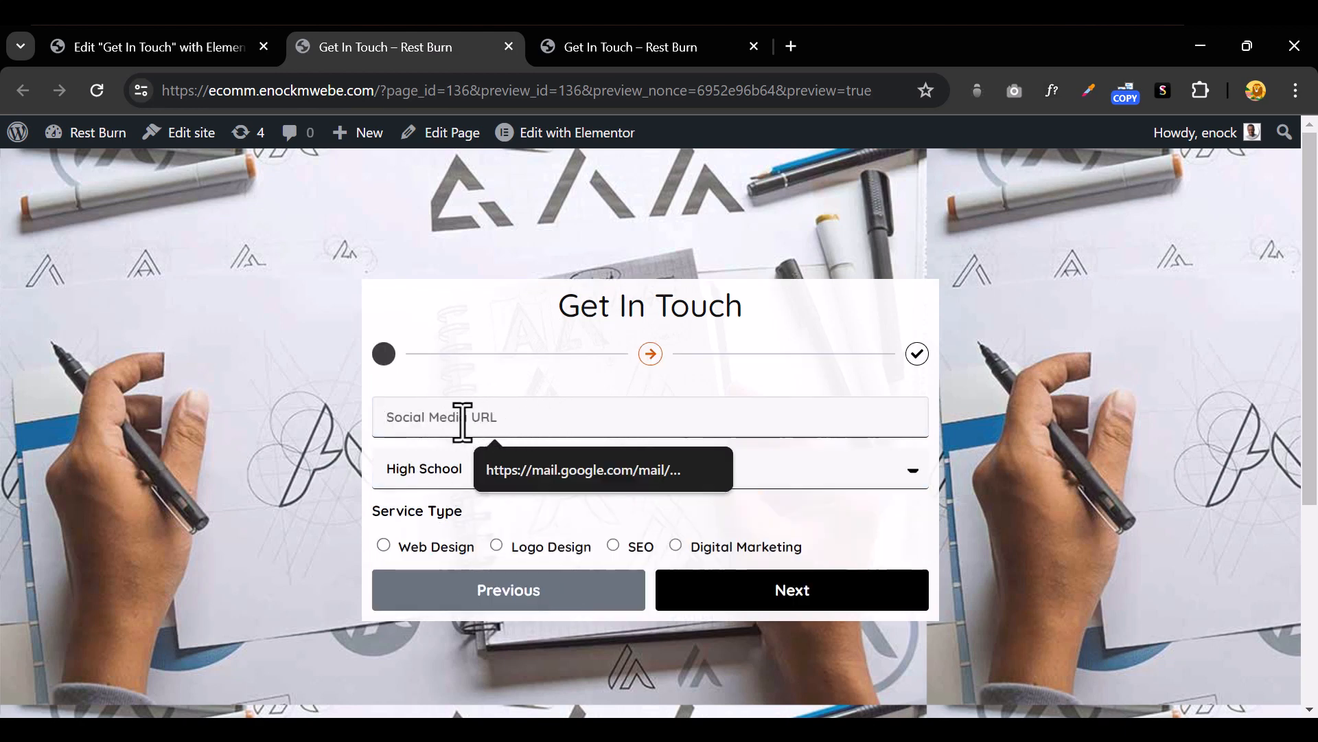
{"action": "left_click", "coordinate": [544, 478]}
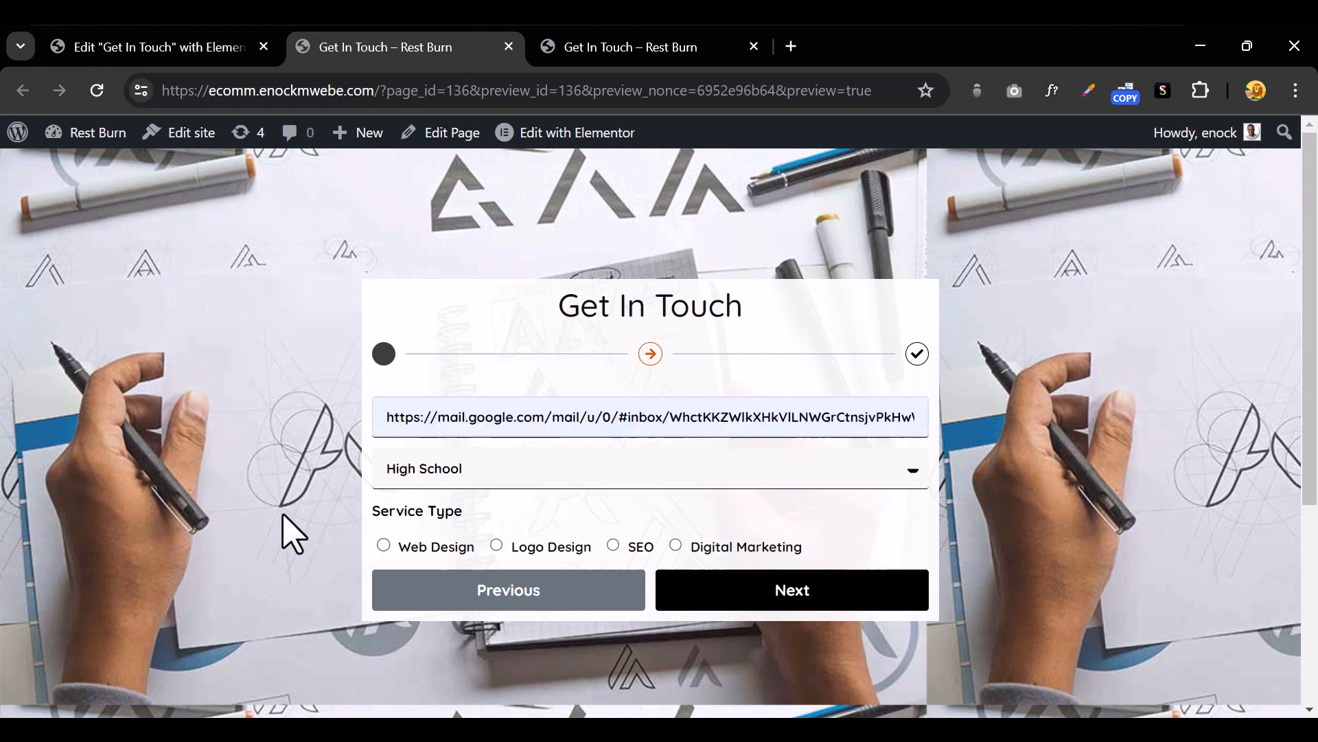
{"action": "left_click", "coordinate": [594, 474]}
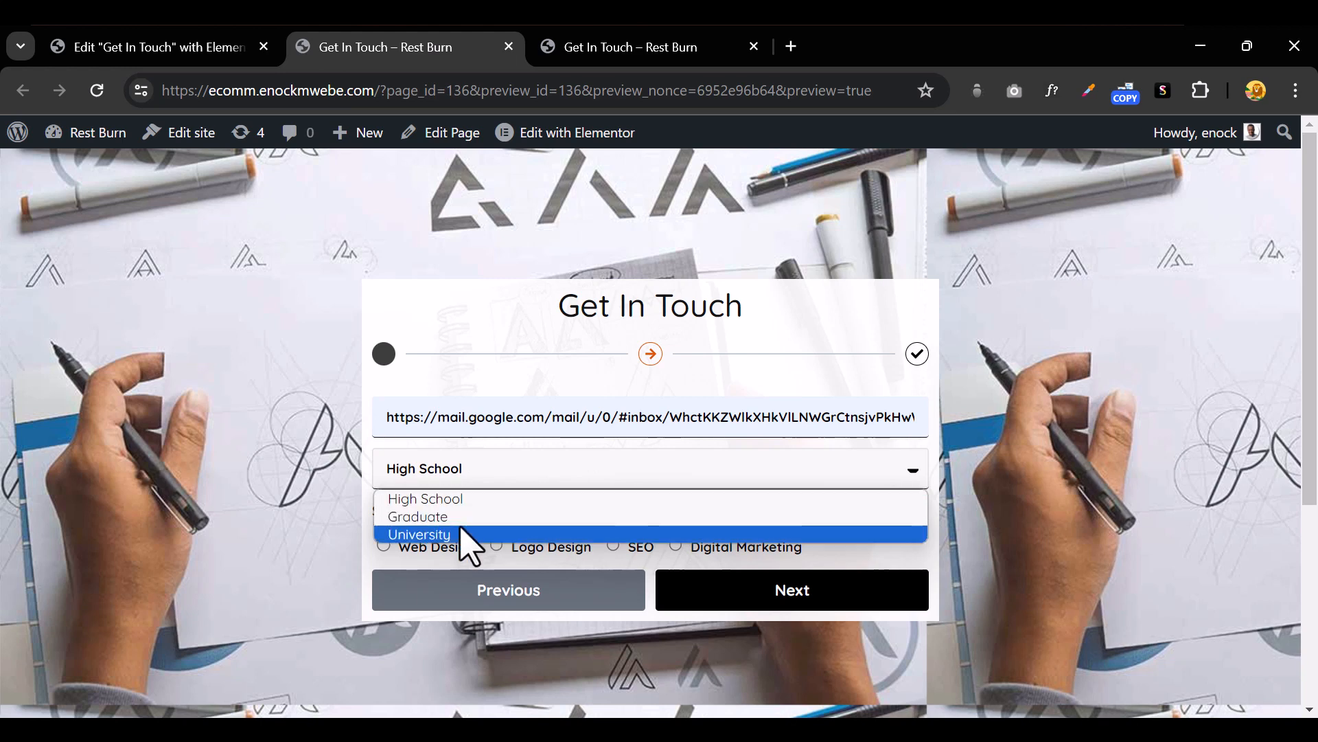
{"action": "left_click", "coordinate": [467, 535]}
{"action": "left_click", "coordinate": [470, 485]}
{"action": "left_click", "coordinate": [467, 536]}
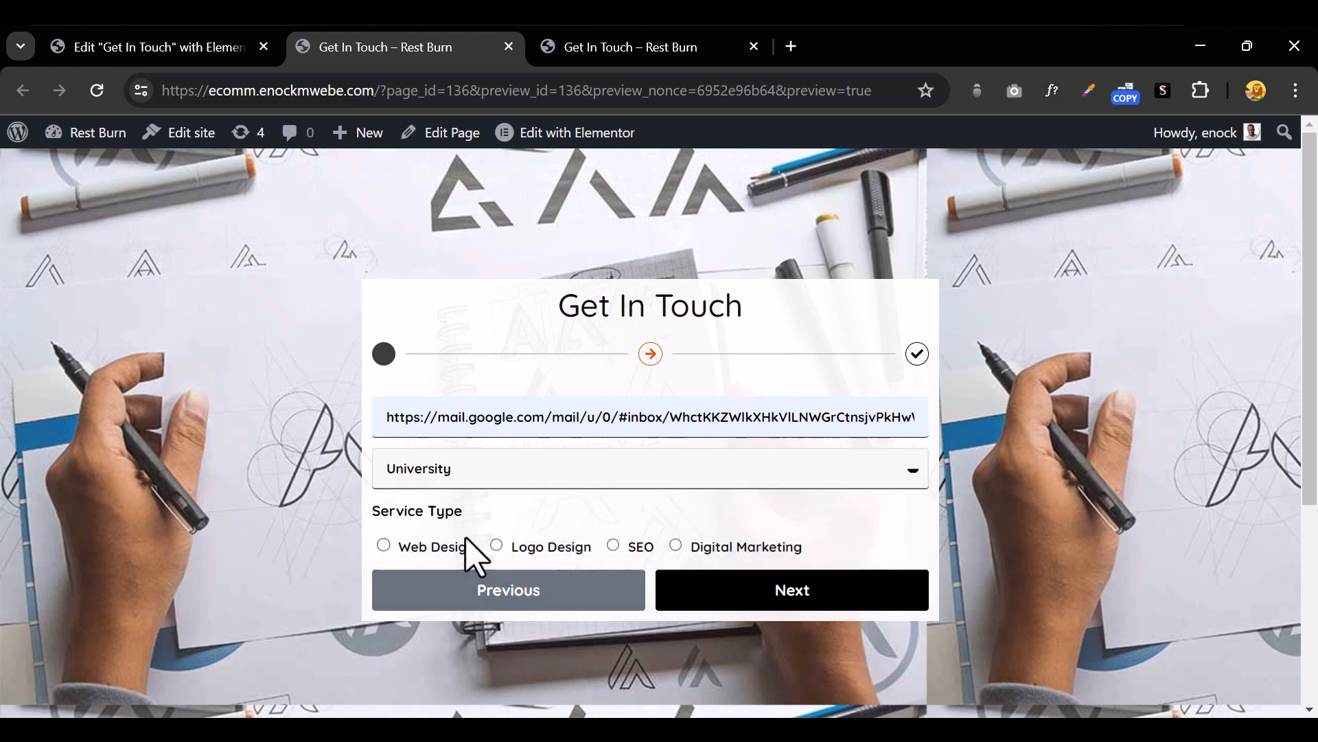
{"action": "left_click", "coordinate": [538, 489]}
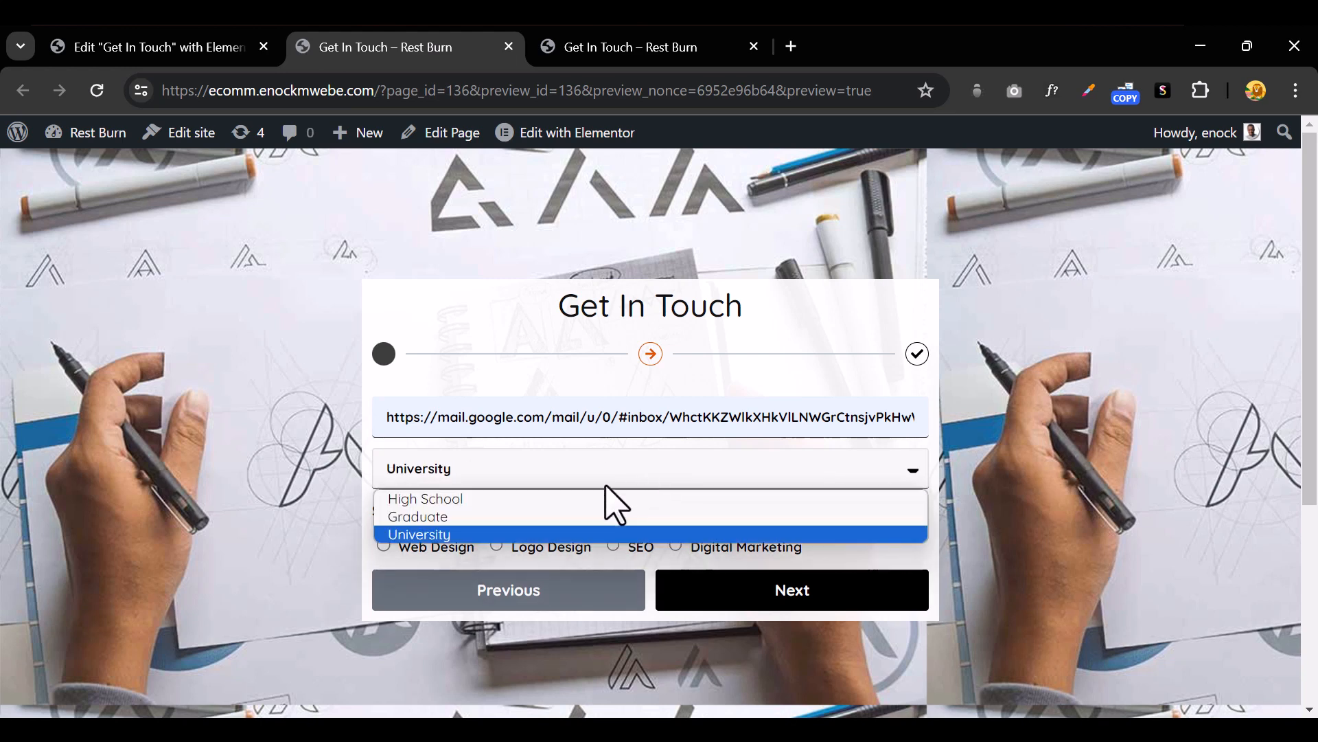
{"action": "left_click", "coordinate": [496, 393]}
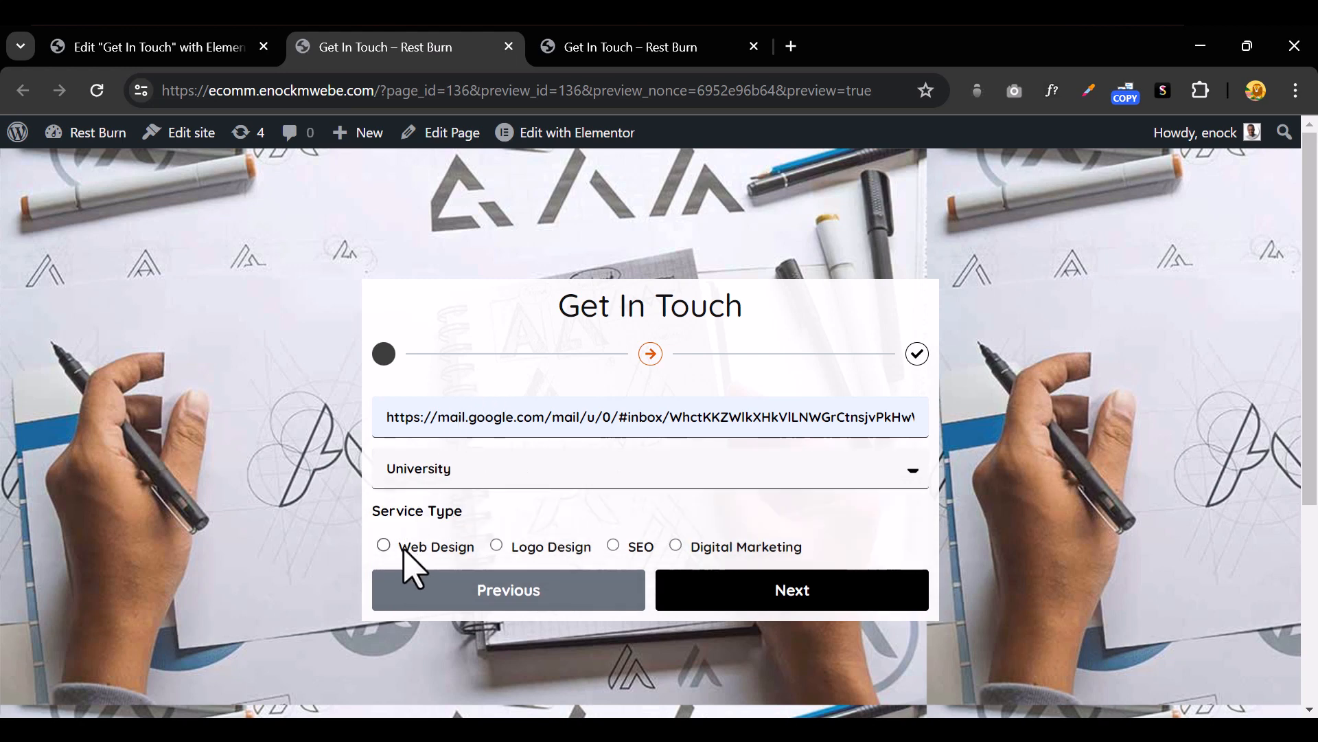
{"action": "left_click", "coordinate": [384, 546]}
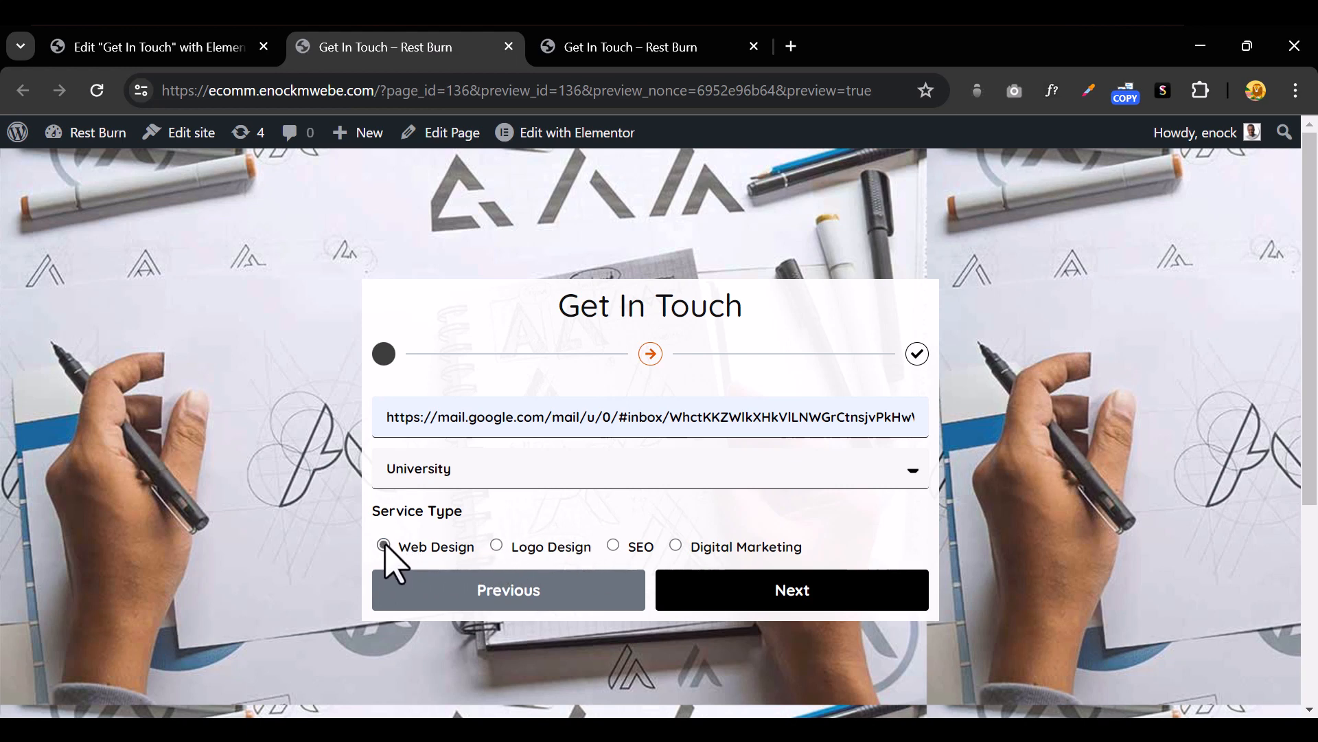
{"action": "left_click", "coordinate": [613, 545]}
Advance to the Date of Birth step, set it to 2024-04-12, and return to the editor
{"action": "left_click", "coordinate": [760, 594]}
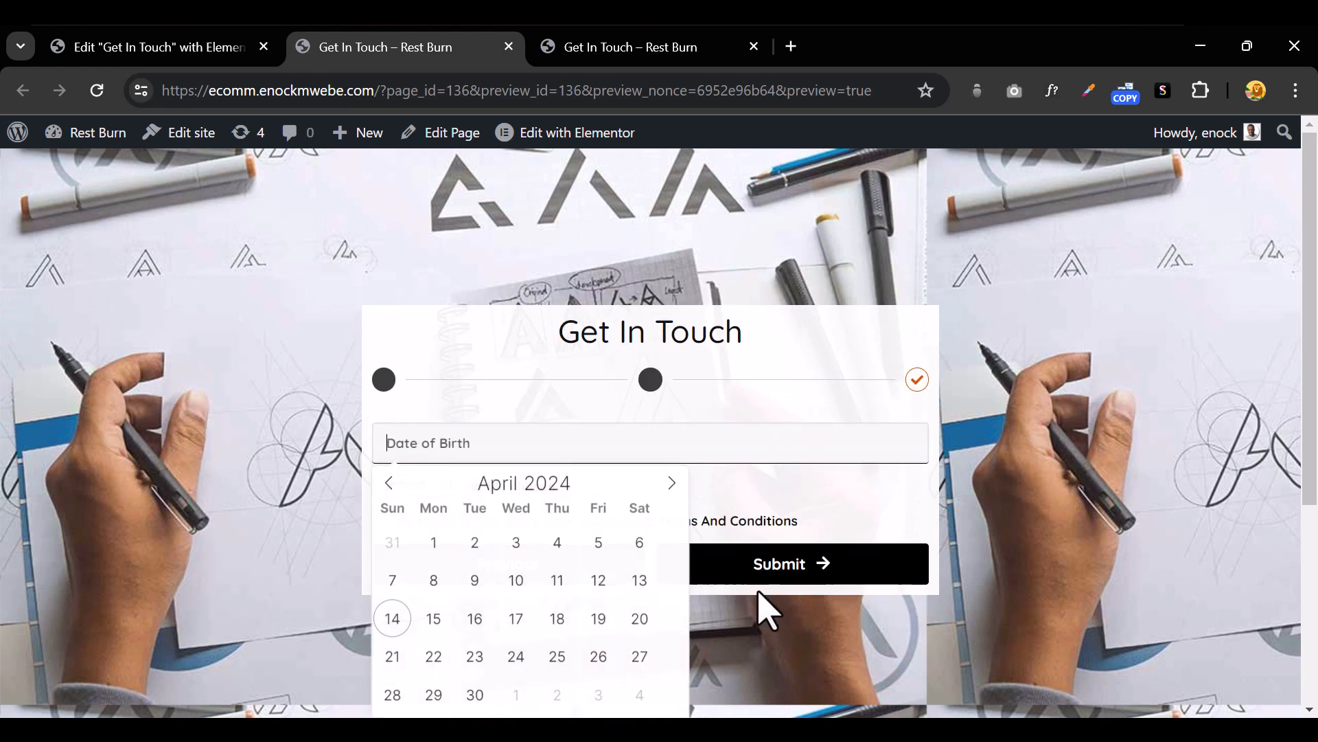
{"action": "left_click", "coordinate": [599, 581]}
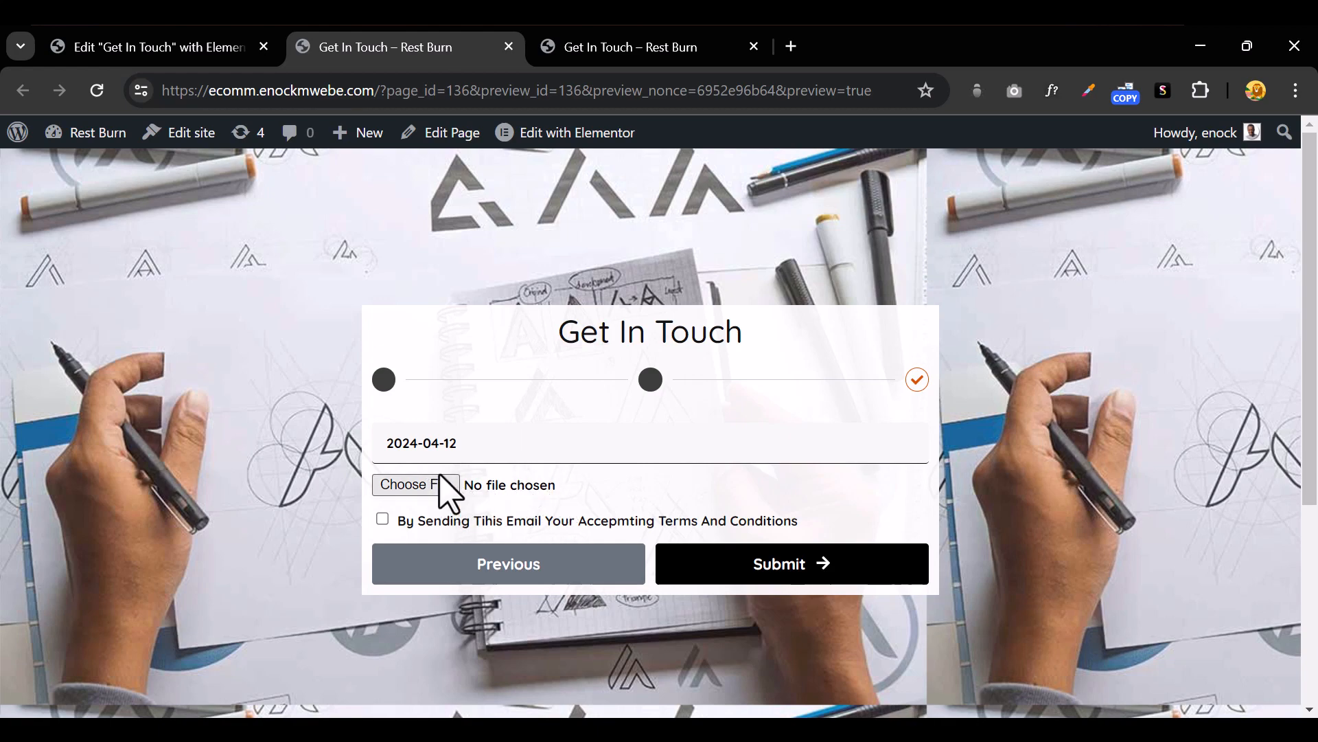
{"action": "left_click", "coordinate": [145, 49]}
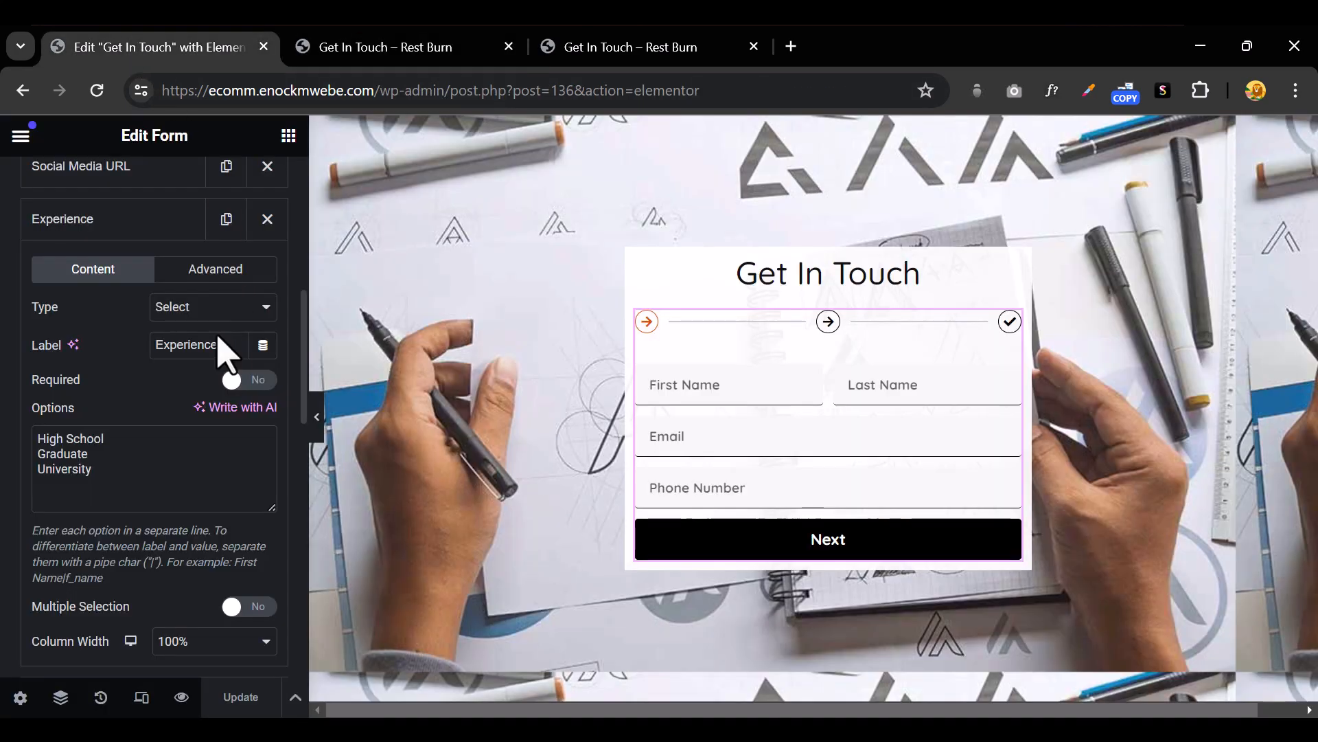
Add a new HTML field and move it below Date Of Birth
{"action": "scroll", "coordinate": [142, 446], "scroll_direction": "down", "scroll_amount": 5}
{"action": "left_click", "coordinate": [110, 330]}
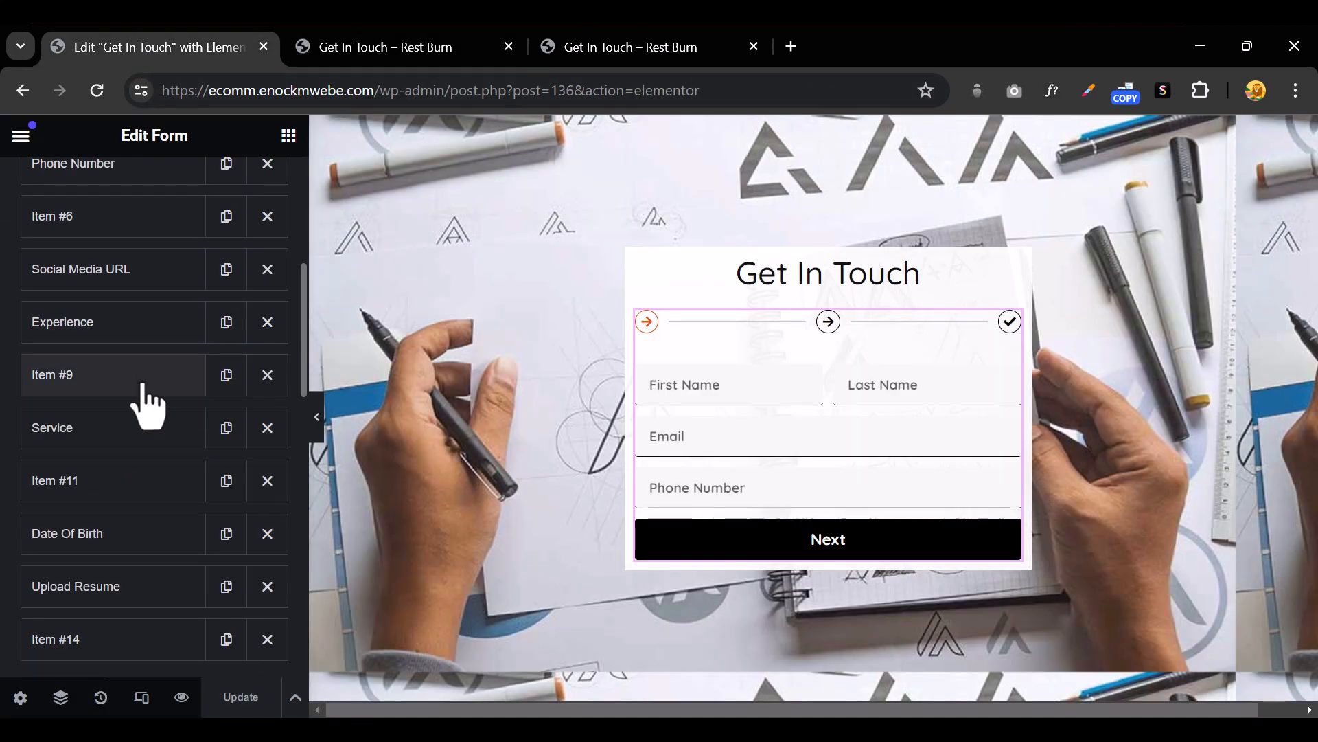
{"action": "scroll", "coordinate": [138, 397], "scroll_direction": "down", "scroll_amount": 4}
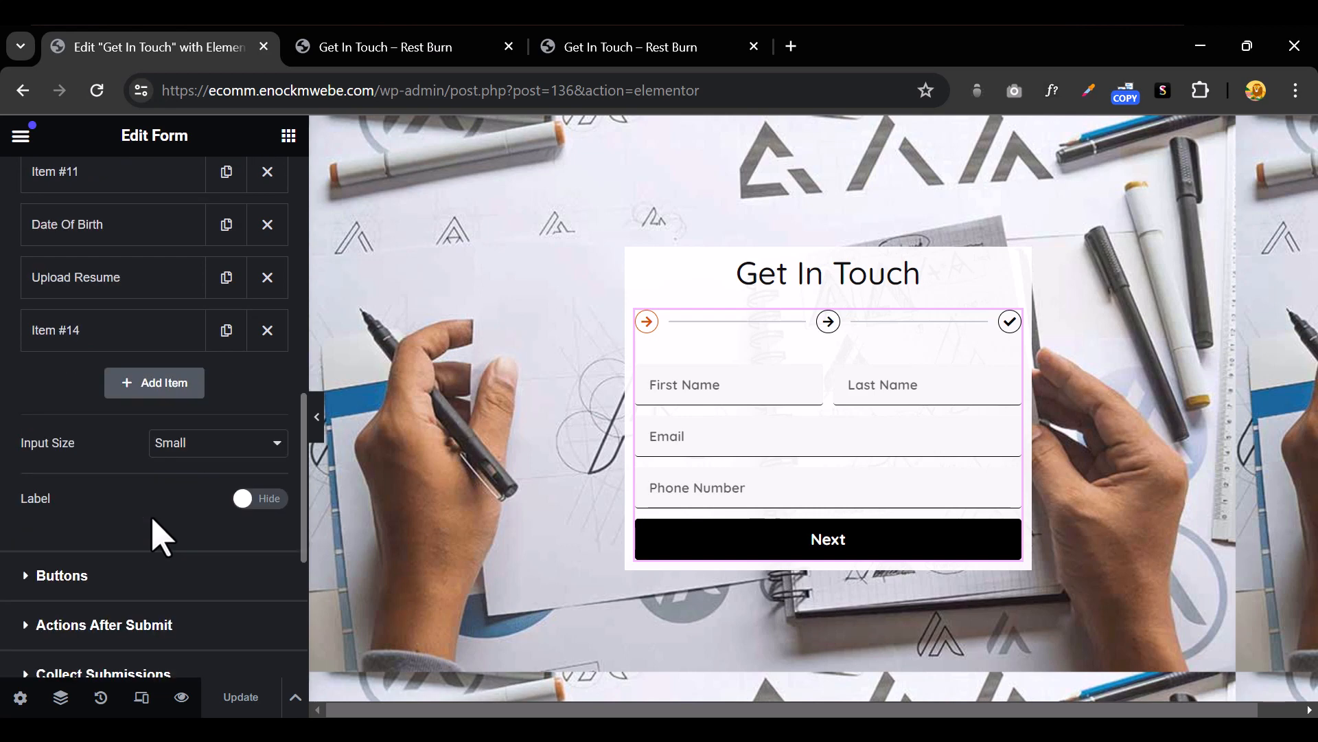
{"action": "left_click", "coordinate": [151, 386]}
{"action": "left_click", "coordinate": [208, 475]}
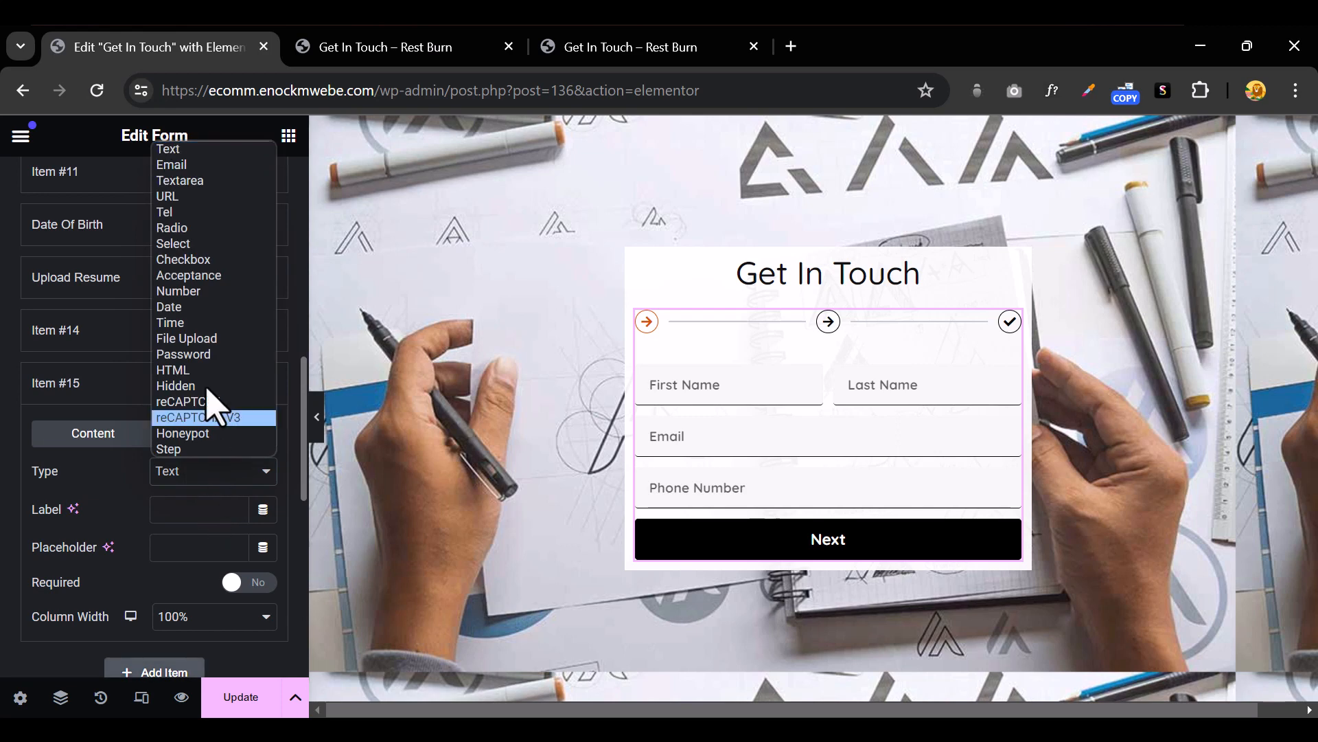
{"action": "left_click", "coordinate": [220, 371]}
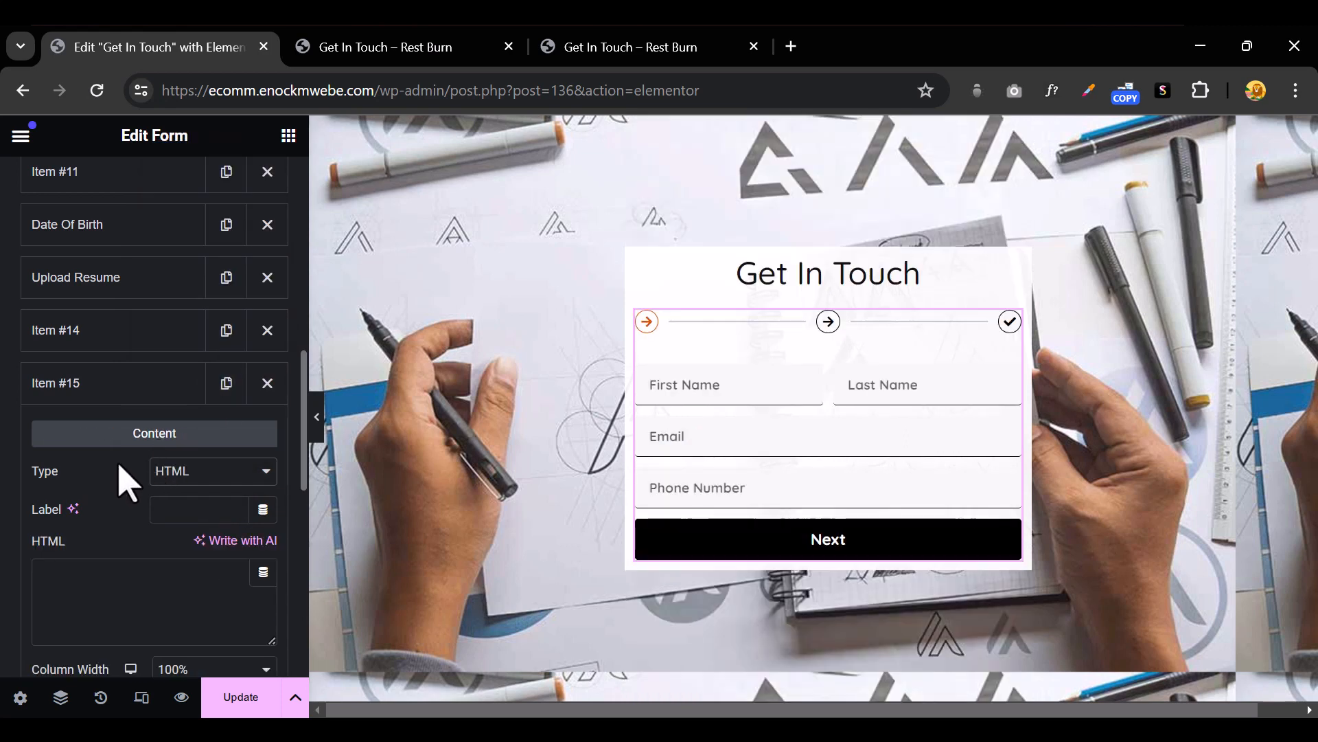
{"action": "left_click", "coordinate": [80, 398]}
{"action": "left_click_drag", "start_coordinate": [81, 398], "coordinate": [81, 287]}
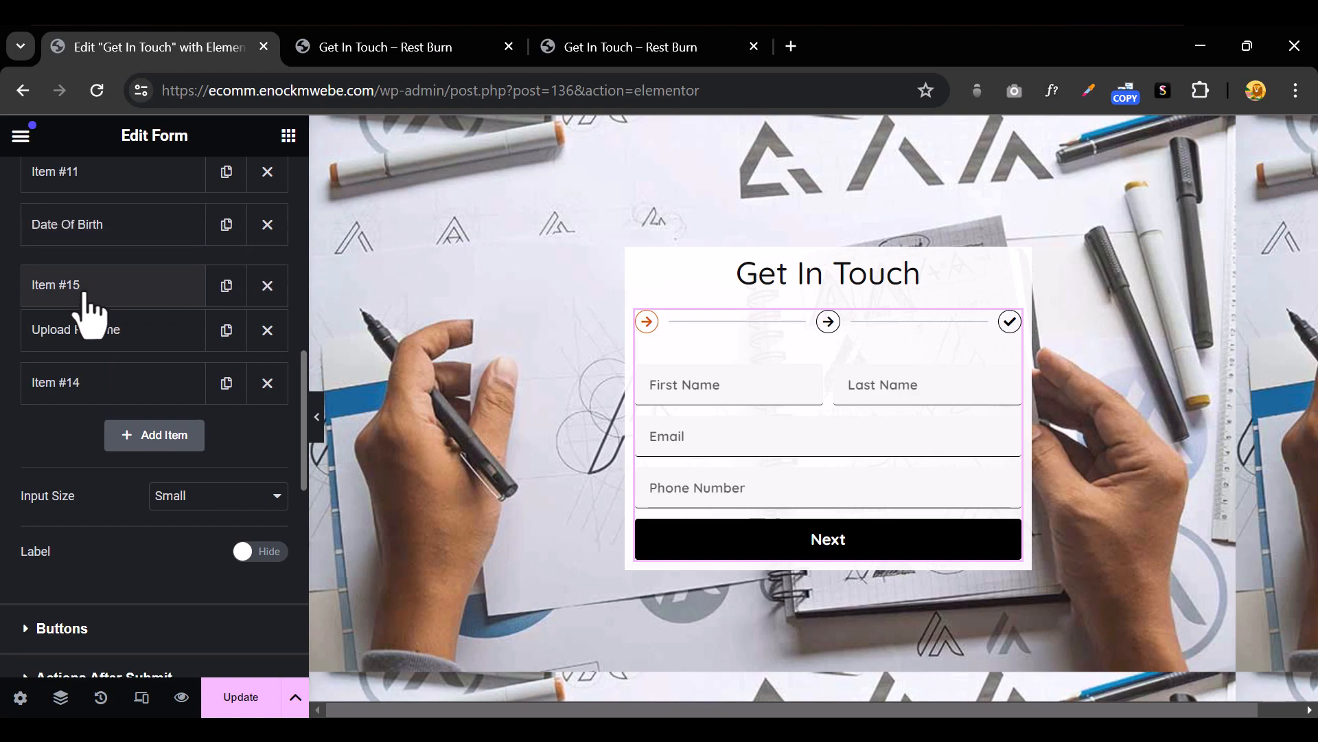
Label the new field resume and give it the HTML content Upload Resume
{"action": "left_click", "coordinate": [128, 291]}
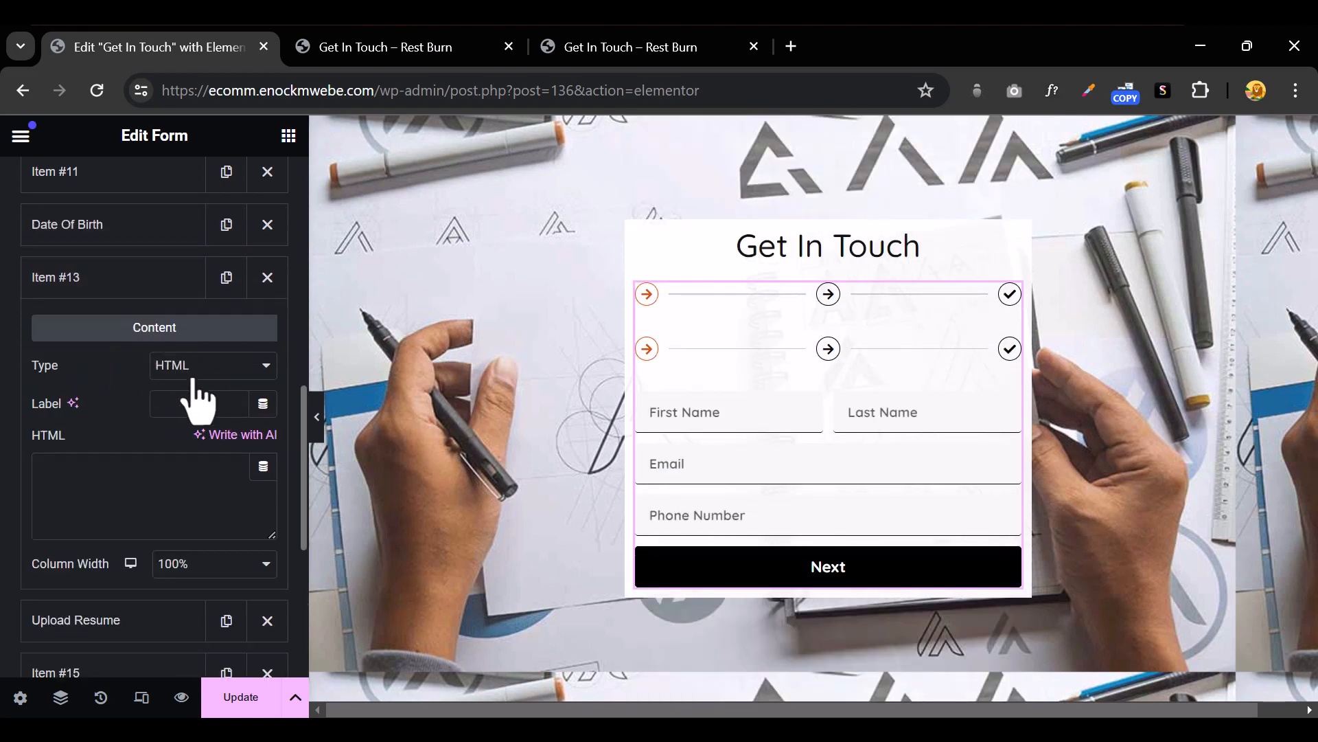
{"action": "left_click", "coordinate": [181, 406]}
{"action": "type", "text": "reume"}
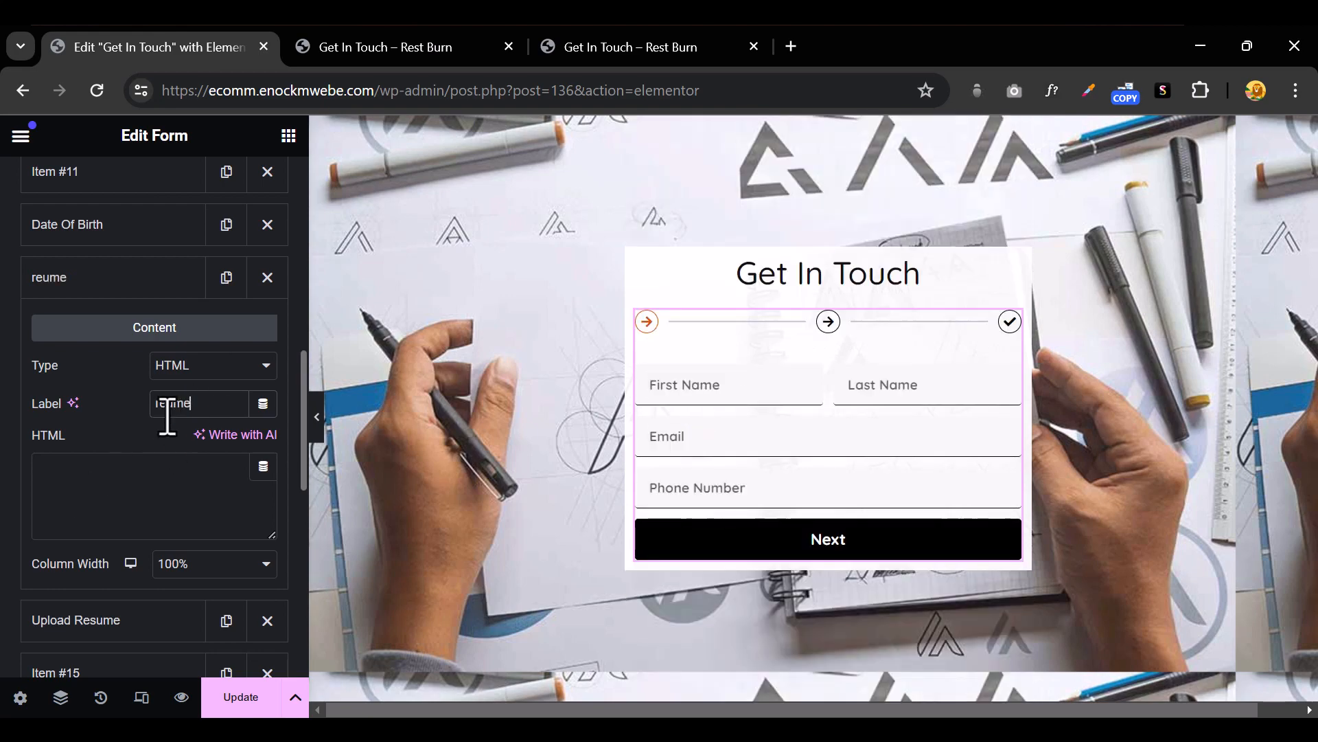
{"action": "left_click", "coordinate": [170, 406]}
{"action": "type", "text": "s"}
{"action": "left_click", "coordinate": [110, 499]}
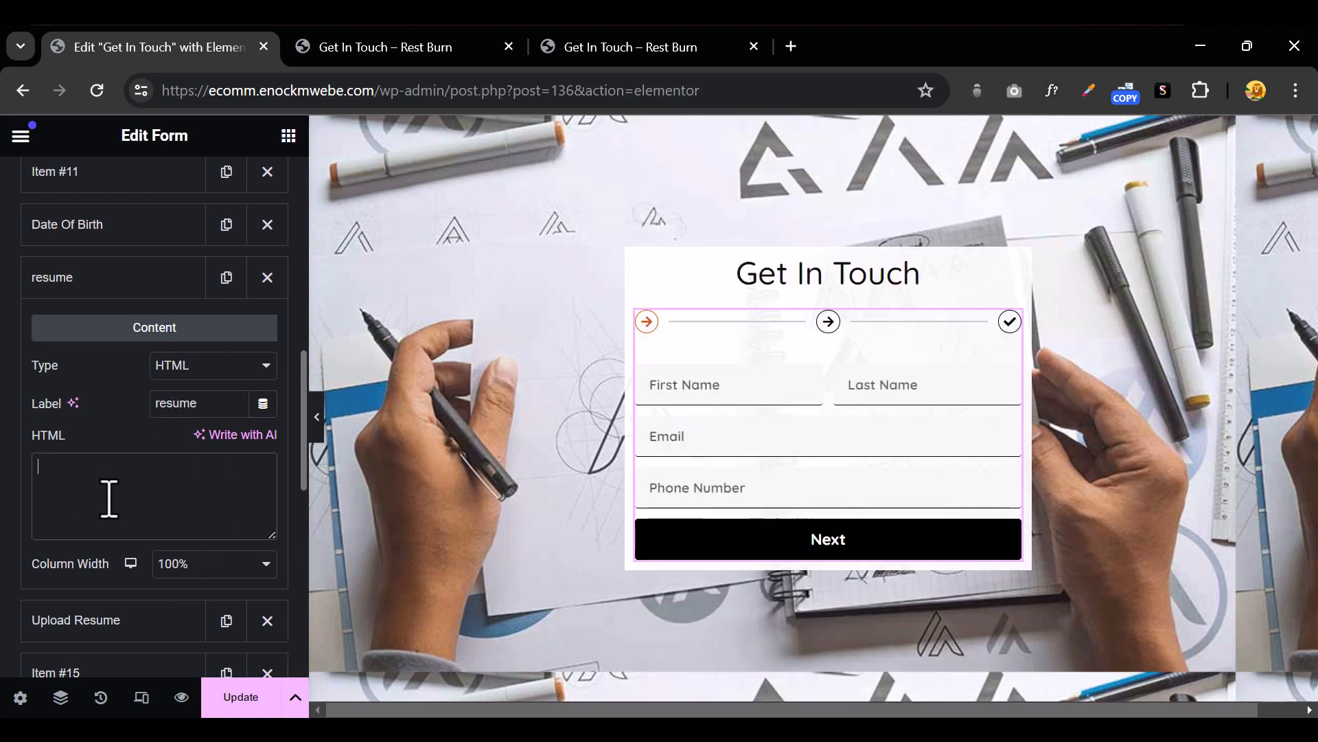
{"action": "type", "text": "Uploa"}
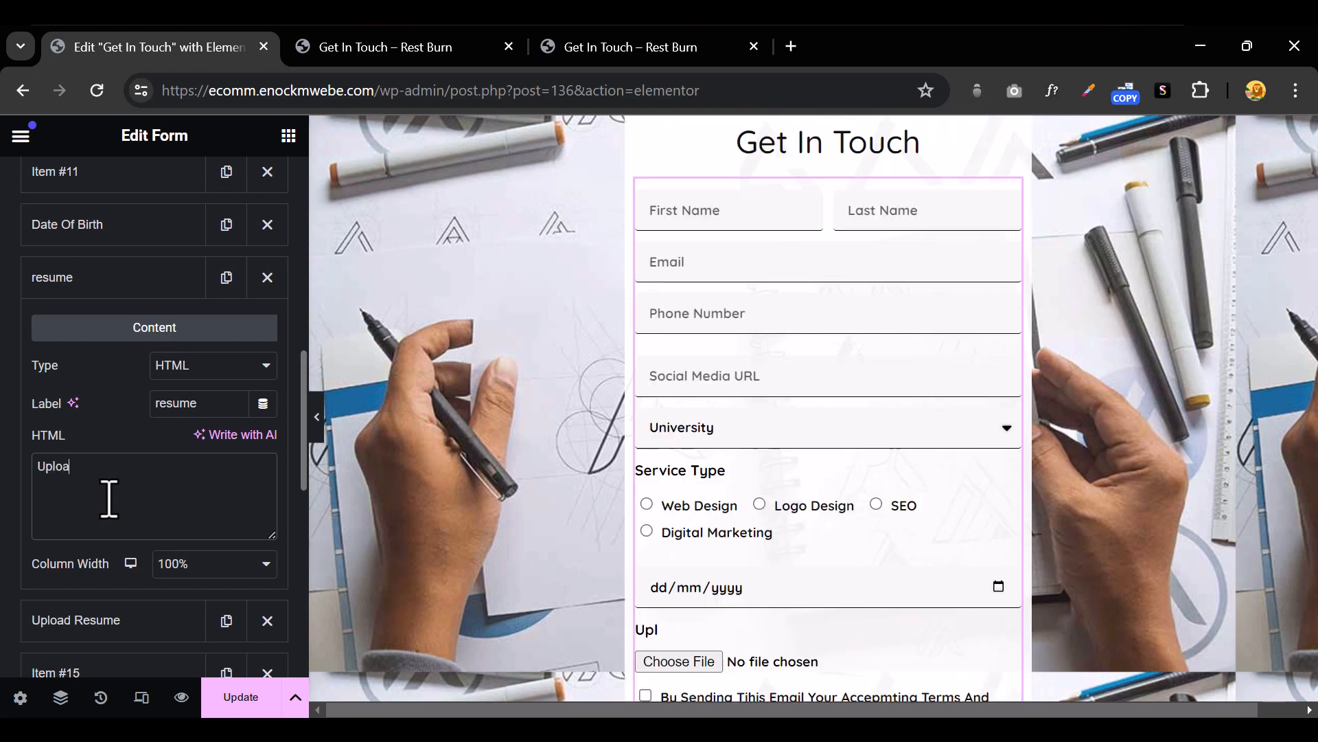
{"action": "type", "text": "d Resume"}
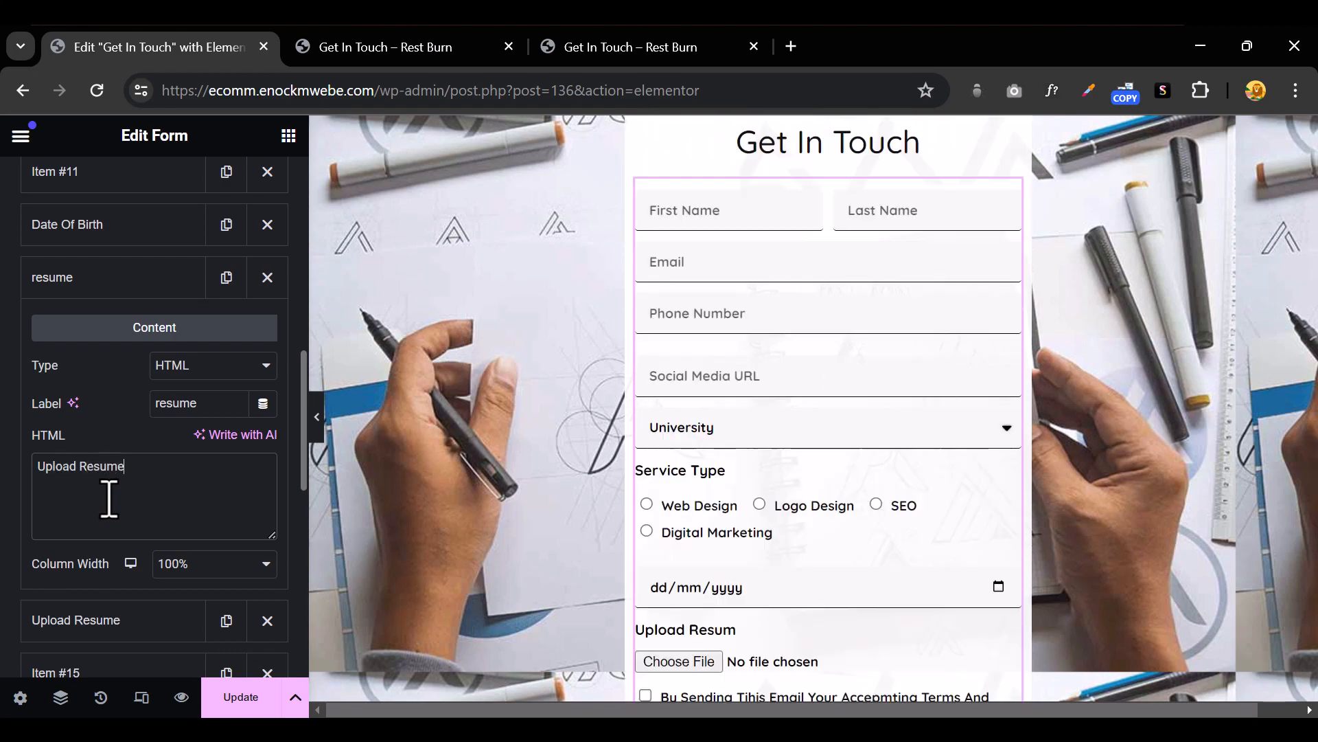
{"action": "scroll", "coordinate": [114, 502], "scroll_direction": "down", "scroll_amount": 2}
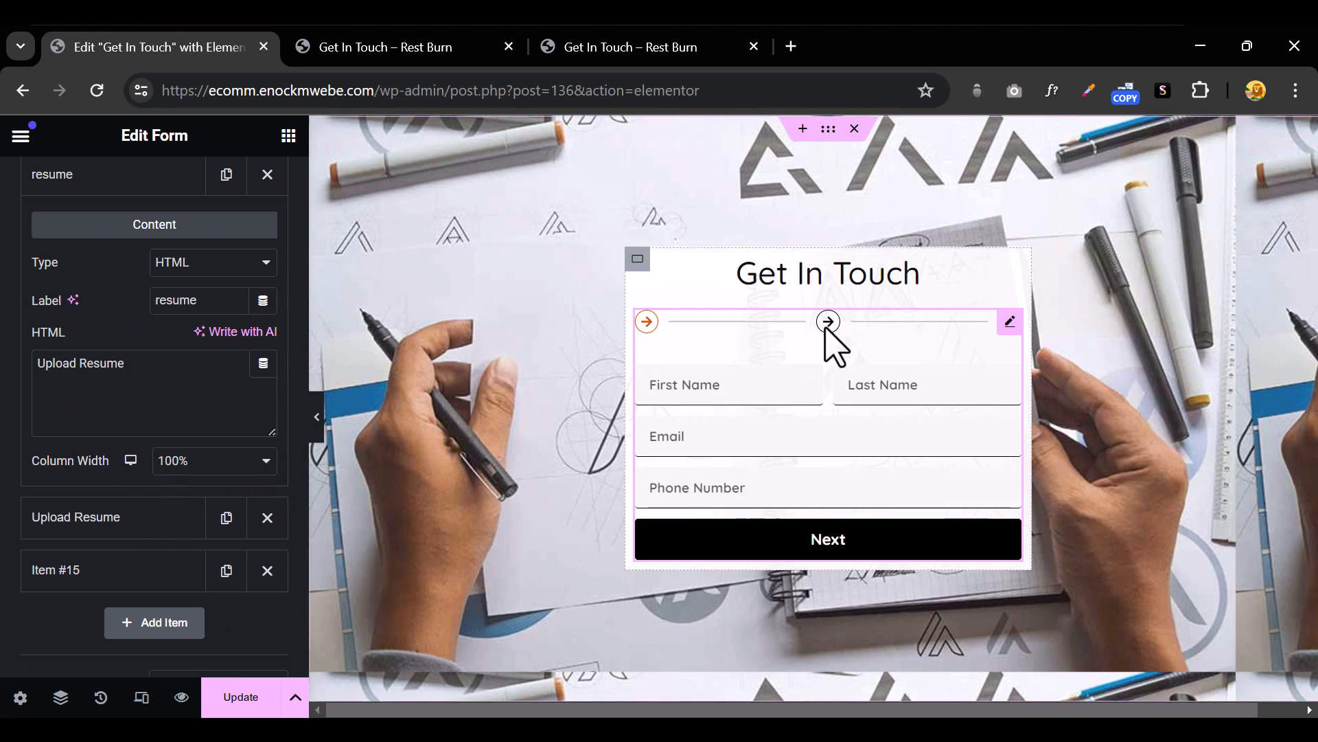
Autofill the first form step, advance, and pick Graduate and Web Design
{"action": "left_click", "coordinate": [715, 379]}
{"action": "left_click", "coordinate": [772, 452]}
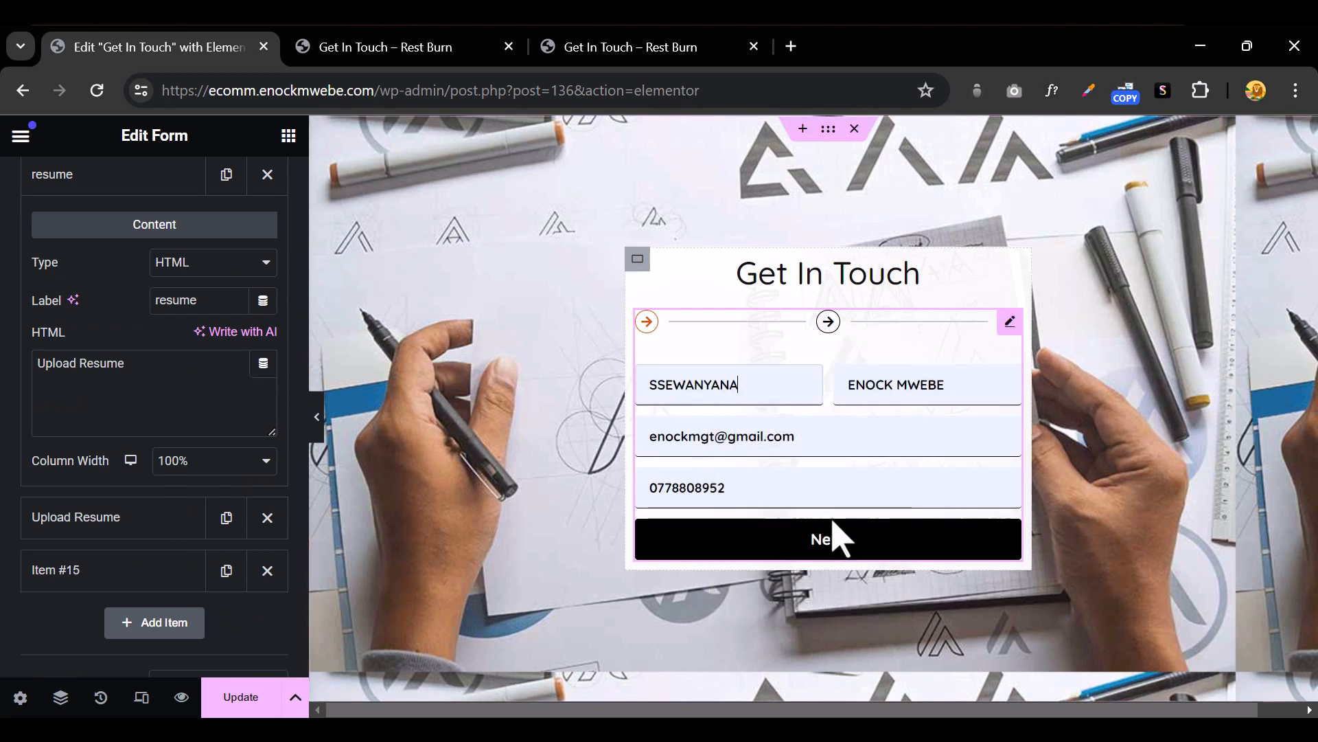
{"action": "left_click", "coordinate": [834, 542]}
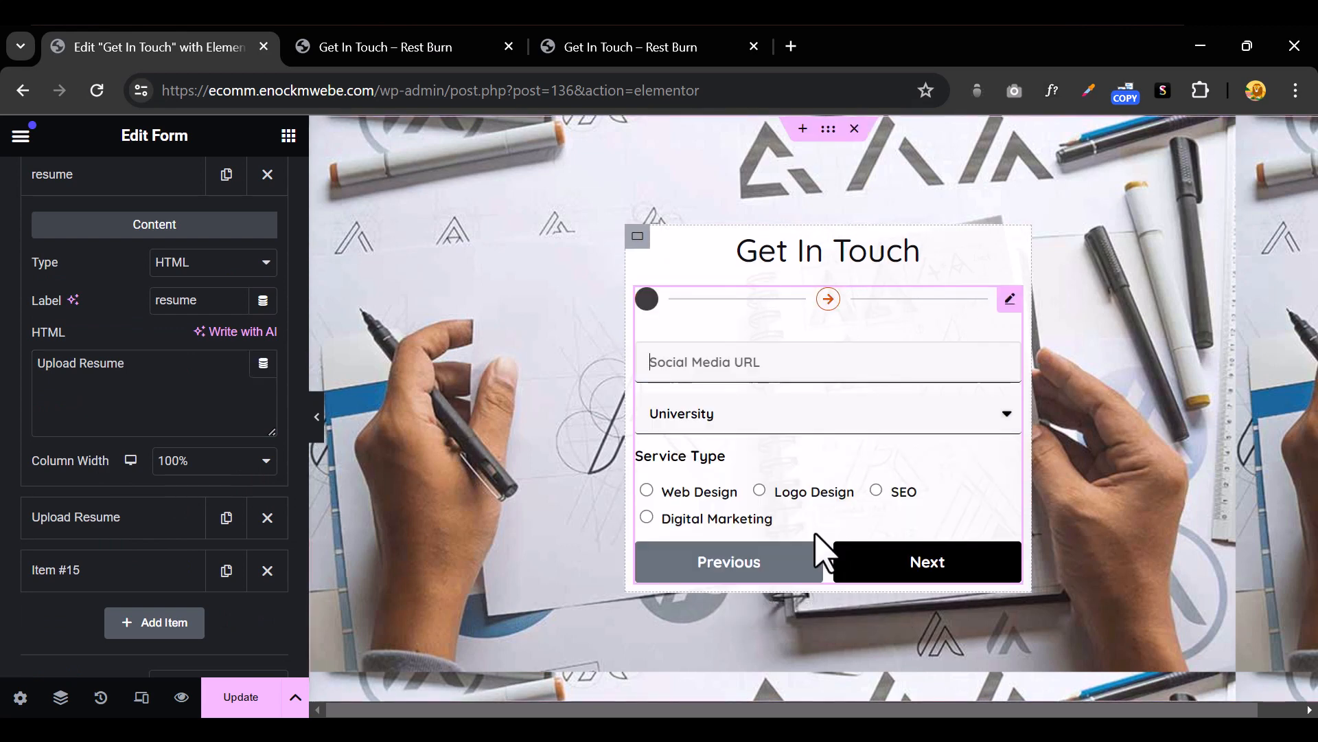
{"action": "left_click", "coordinate": [702, 426]}
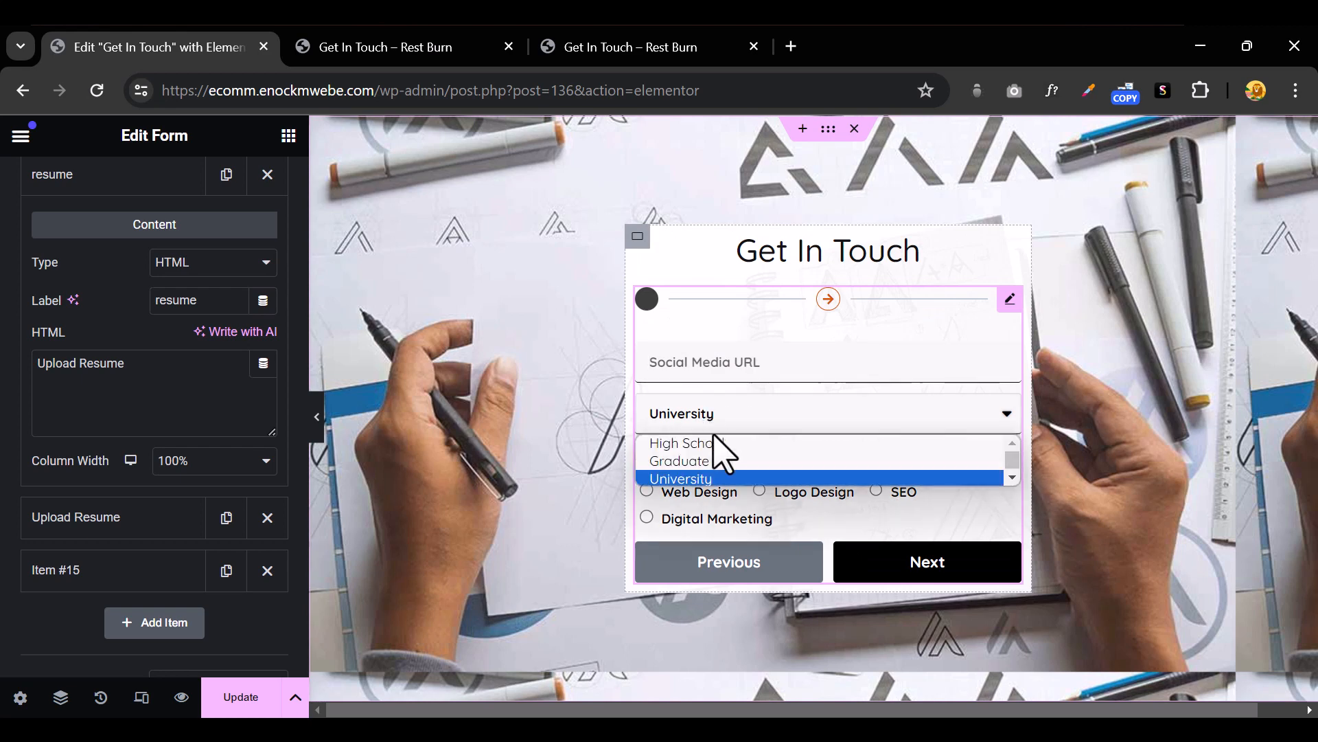
{"action": "left_click", "coordinate": [715, 461]}
{"action": "left_click", "coordinate": [708, 493]}
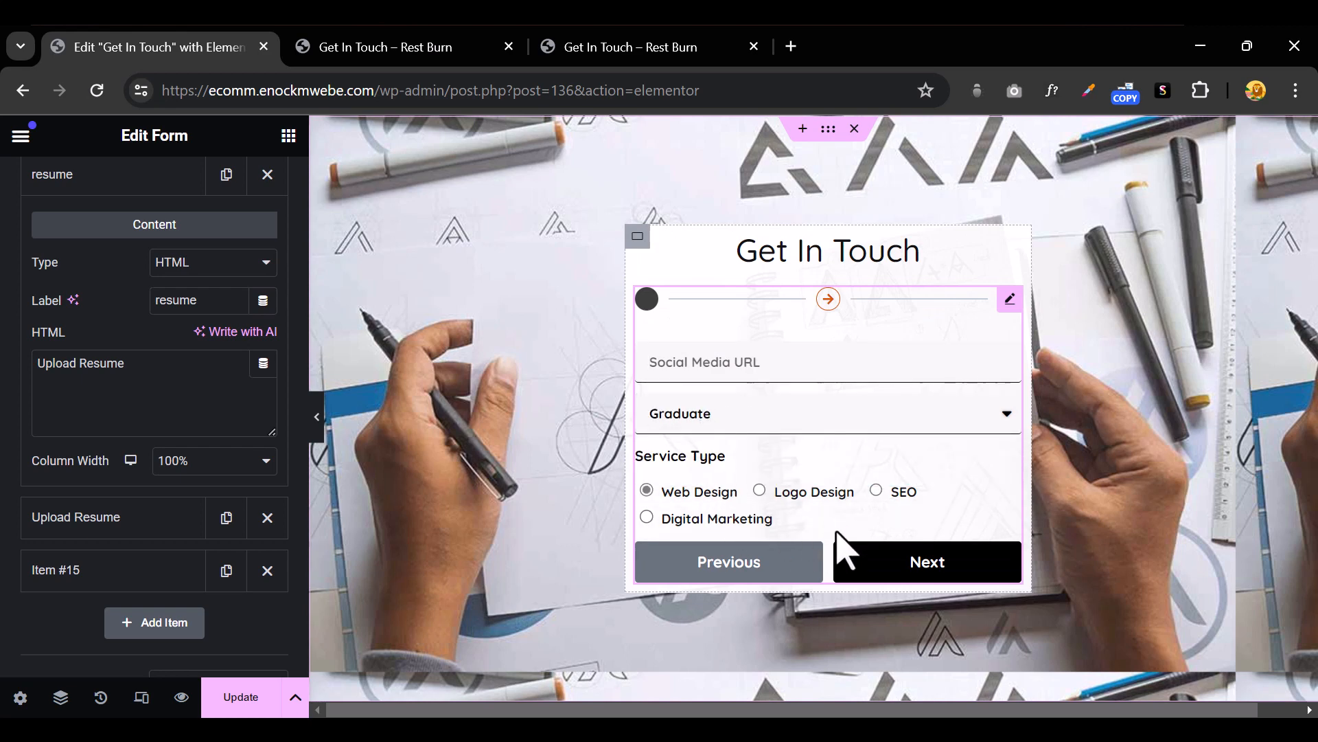
Advance to the final step, set Date of Birth to 2024-04-05, and check the full-width preview
{"action": "left_click", "coordinate": [871, 569]}
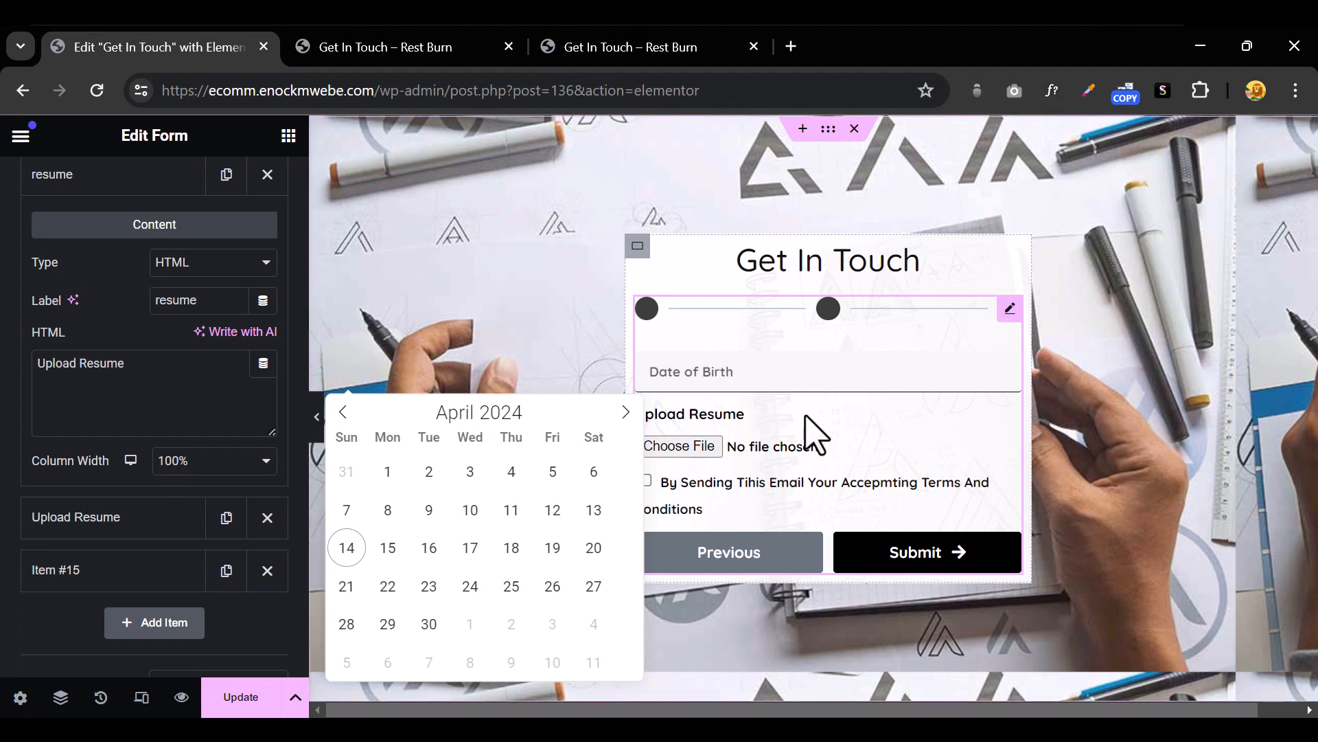
{"action": "left_click", "coordinate": [555, 473]}
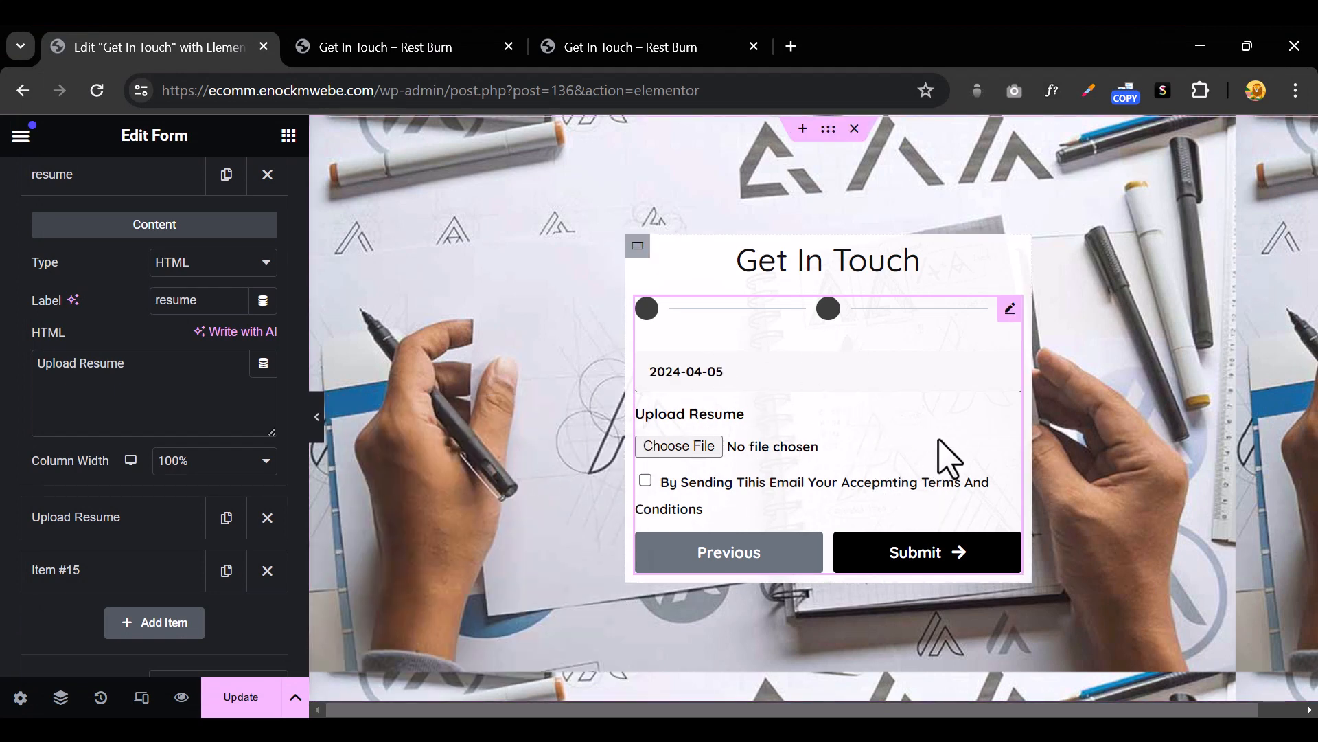
{"action": "left_click", "coordinate": [317, 419]}
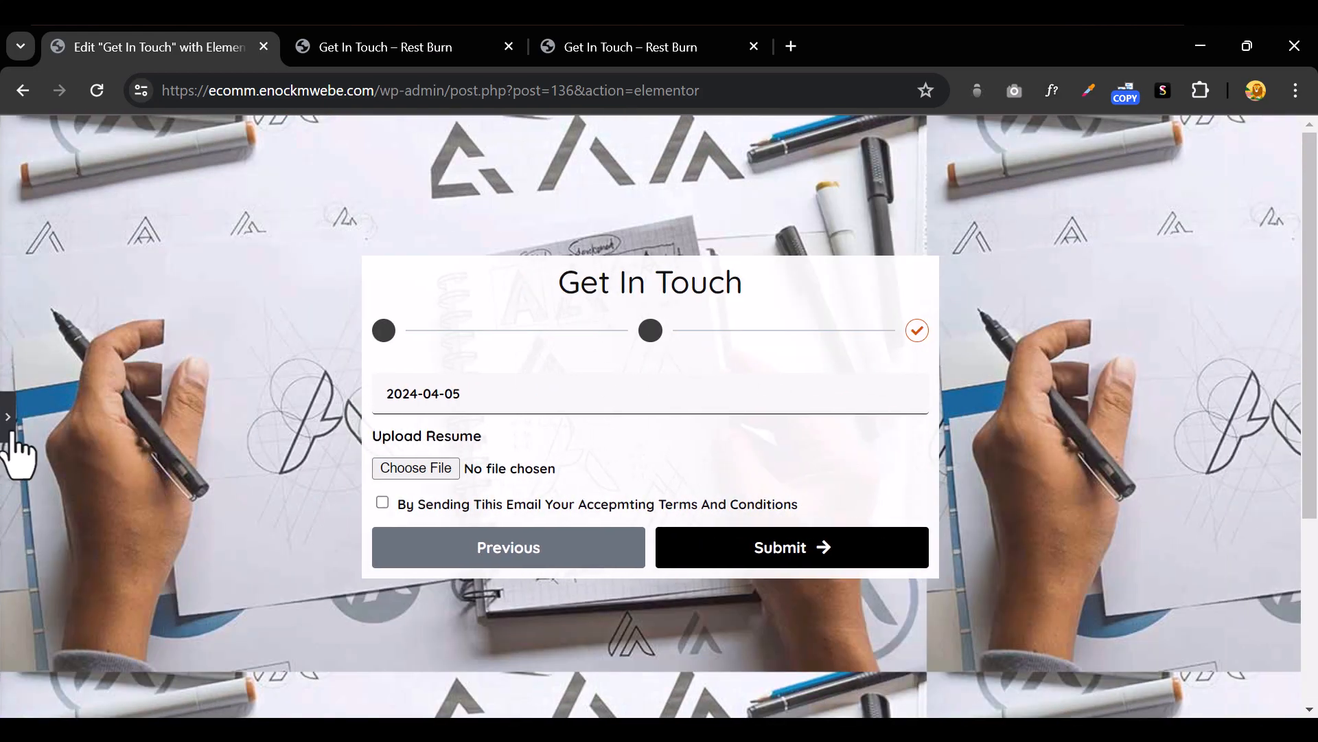
{"action": "left_click", "coordinate": [9, 430]}
{"action": "scroll", "coordinate": [55, 501], "scroll_direction": "up", "scroll_amount": 9}
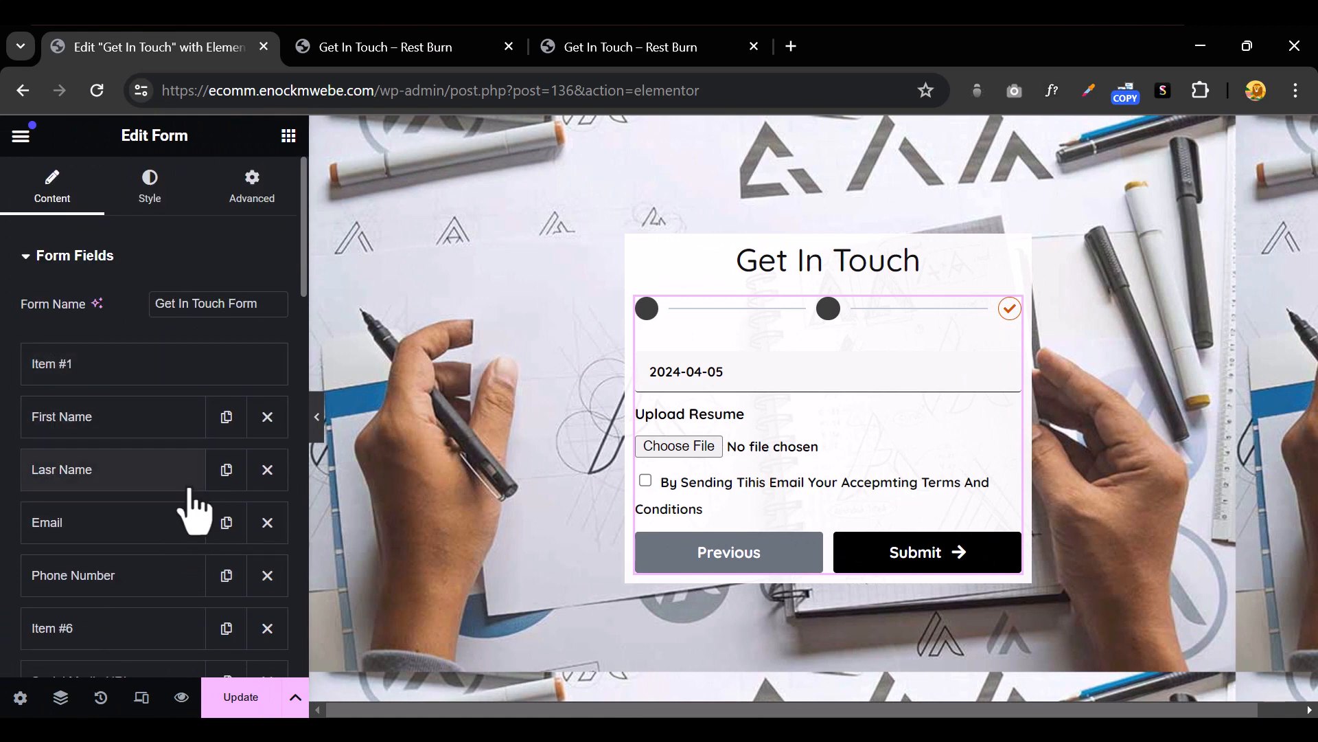
Delete the Item #6, Item #10 and Item #1 step breaks so the form is a single page
{"action": "scroll", "coordinate": [191, 509], "scroll_direction": "down", "scroll_amount": 5}
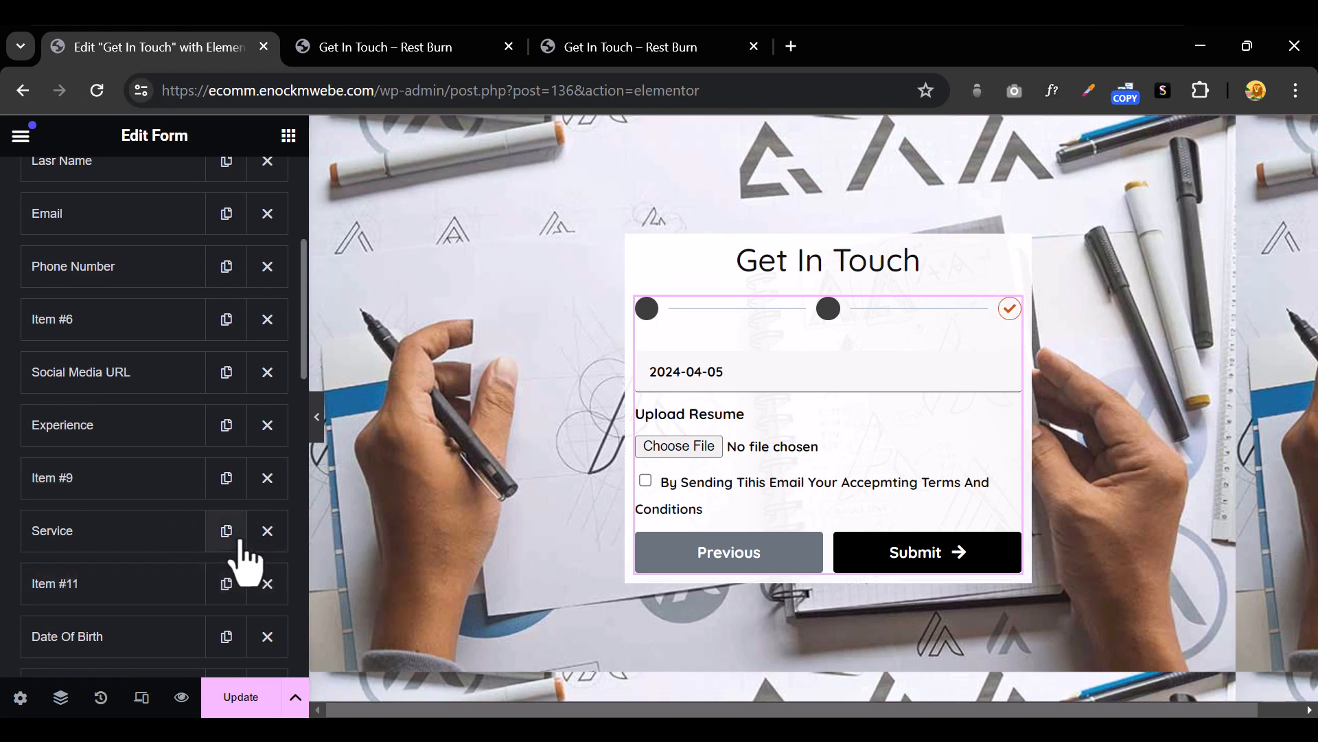
{"action": "left_click", "coordinate": [134, 429]}
{"action": "left_click", "coordinate": [137, 323]}
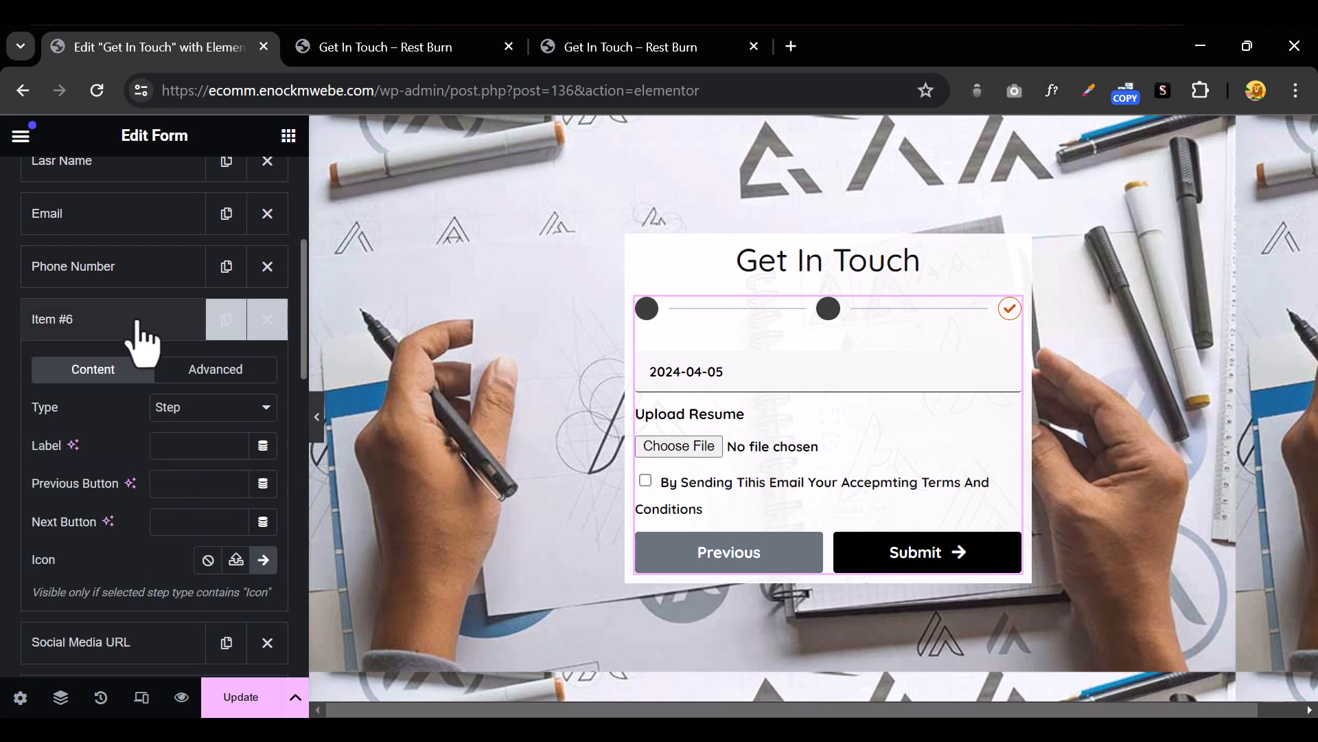
{"action": "left_click", "coordinate": [267, 321]}
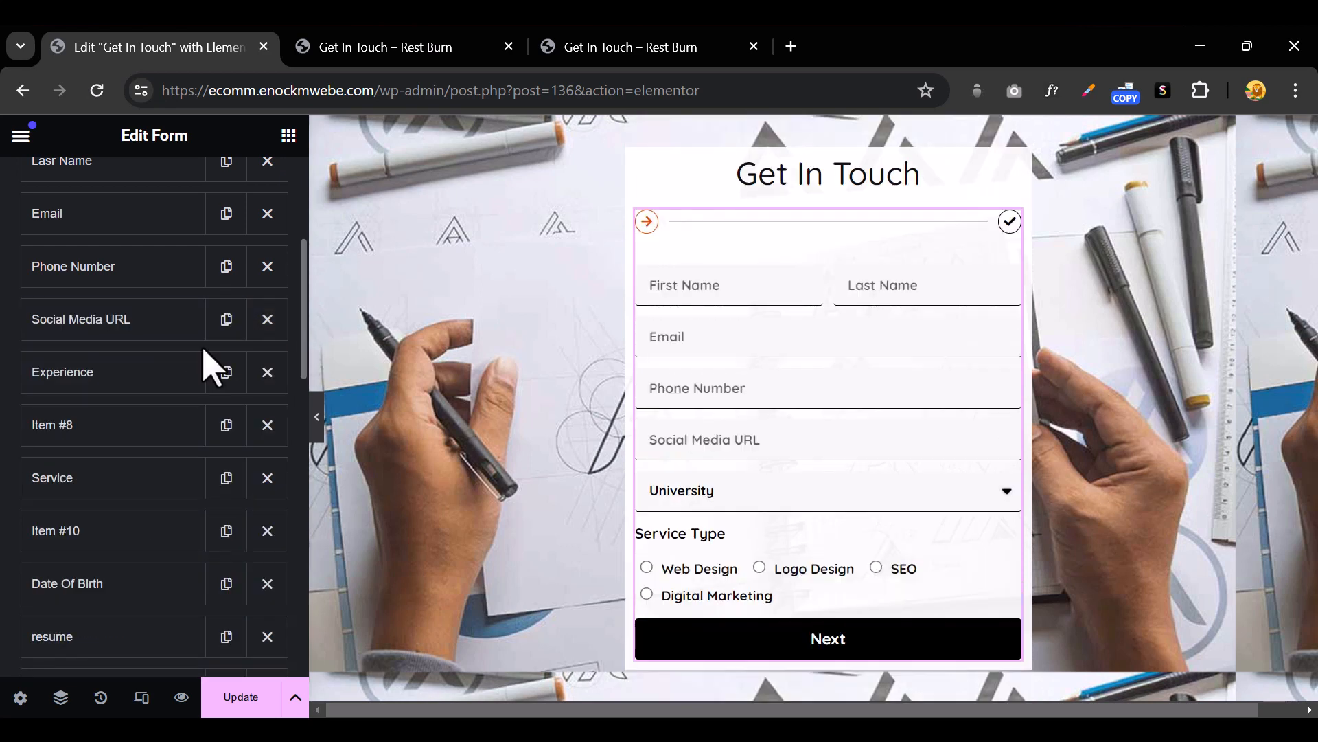
{"action": "scroll", "coordinate": [96, 443], "scroll_direction": "up", "scroll_amount": 5}
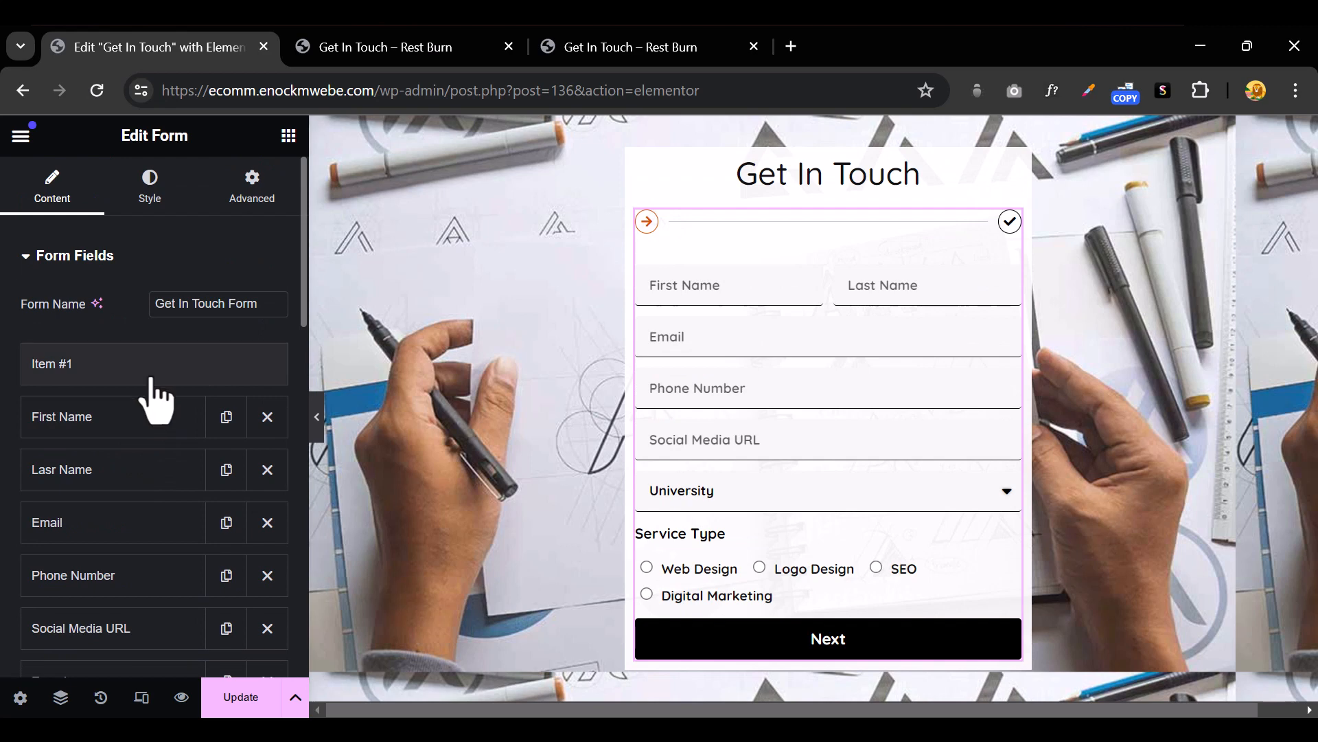
{"action": "scroll", "coordinate": [153, 398], "scroll_direction": "down", "scroll_amount": 8}
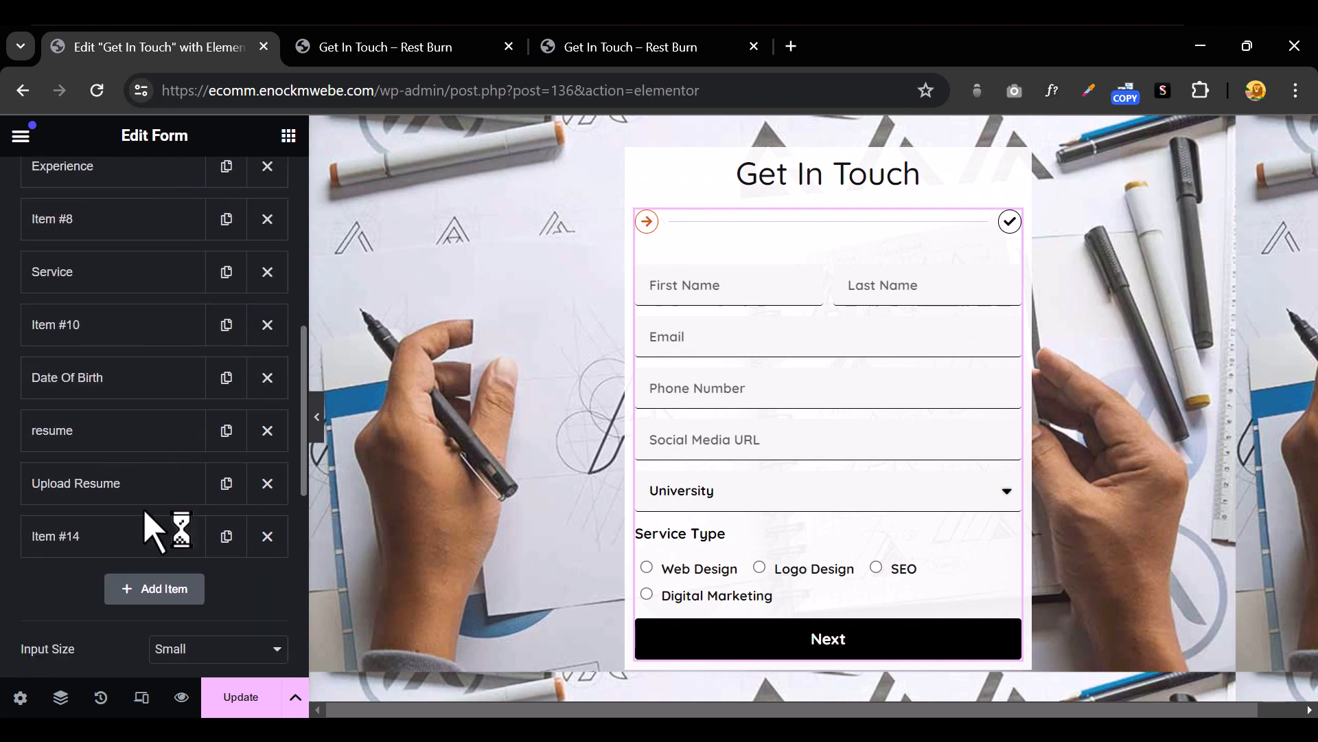
{"action": "left_click", "coordinate": [136, 334]}
{"action": "left_click", "coordinate": [268, 326]}
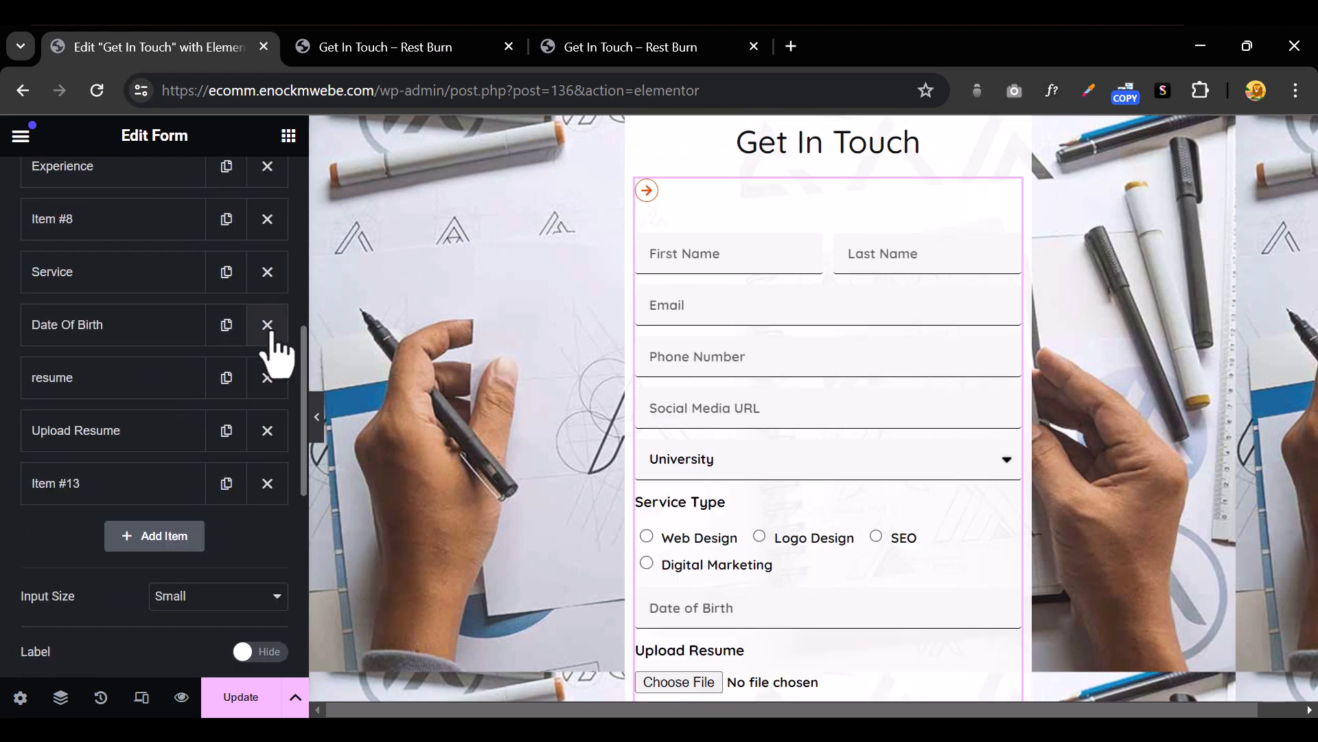
{"action": "scroll", "coordinate": [170, 424], "scroll_direction": "up", "scroll_amount": 7}
{"action": "left_click", "coordinate": [124, 376]}
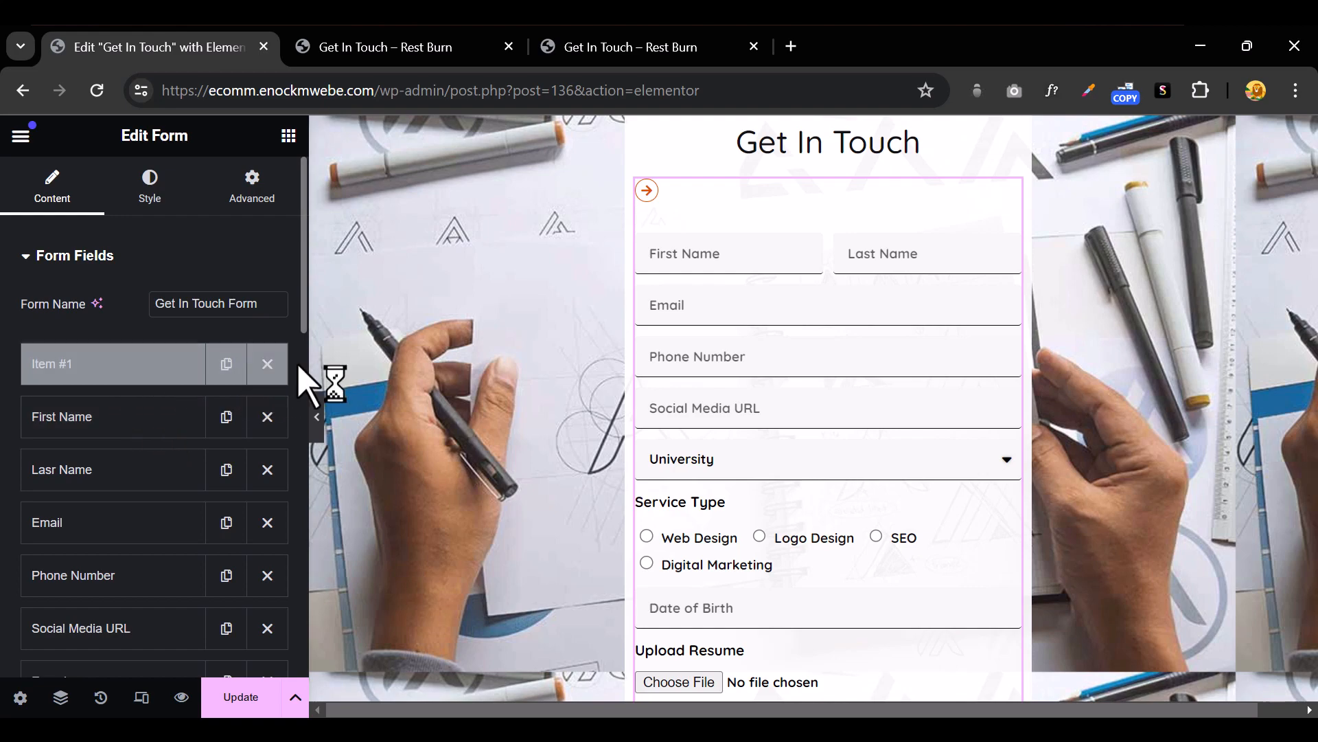
{"action": "left_click", "coordinate": [268, 364]}
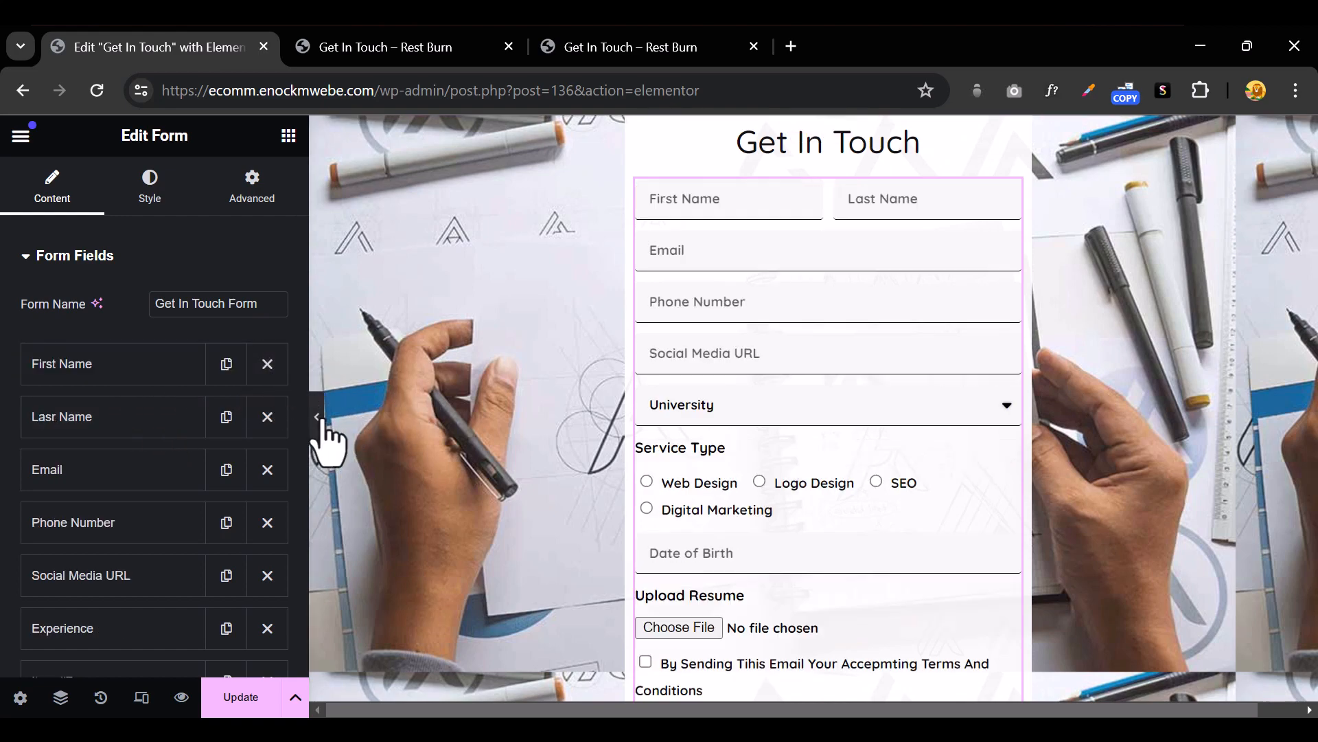
{"action": "left_click", "coordinate": [318, 417]}
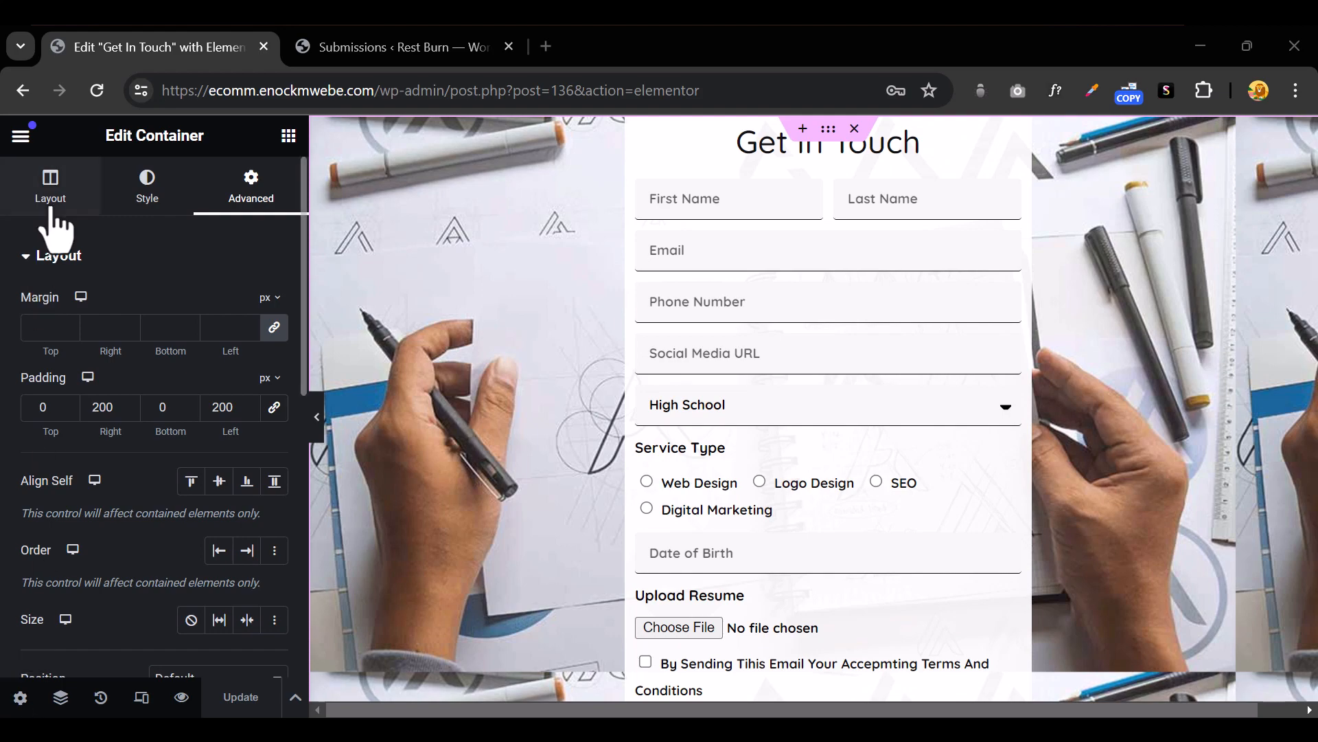
Reopen the form widget's settings and scroll the Form Fields list down to Add Item
{"action": "scroll", "coordinate": [879, 522], "scroll_direction": "down", "scroll_amount": 5}
{"action": "scroll", "coordinate": [942, 324], "scroll_direction": "up", "scroll_amount": 5}
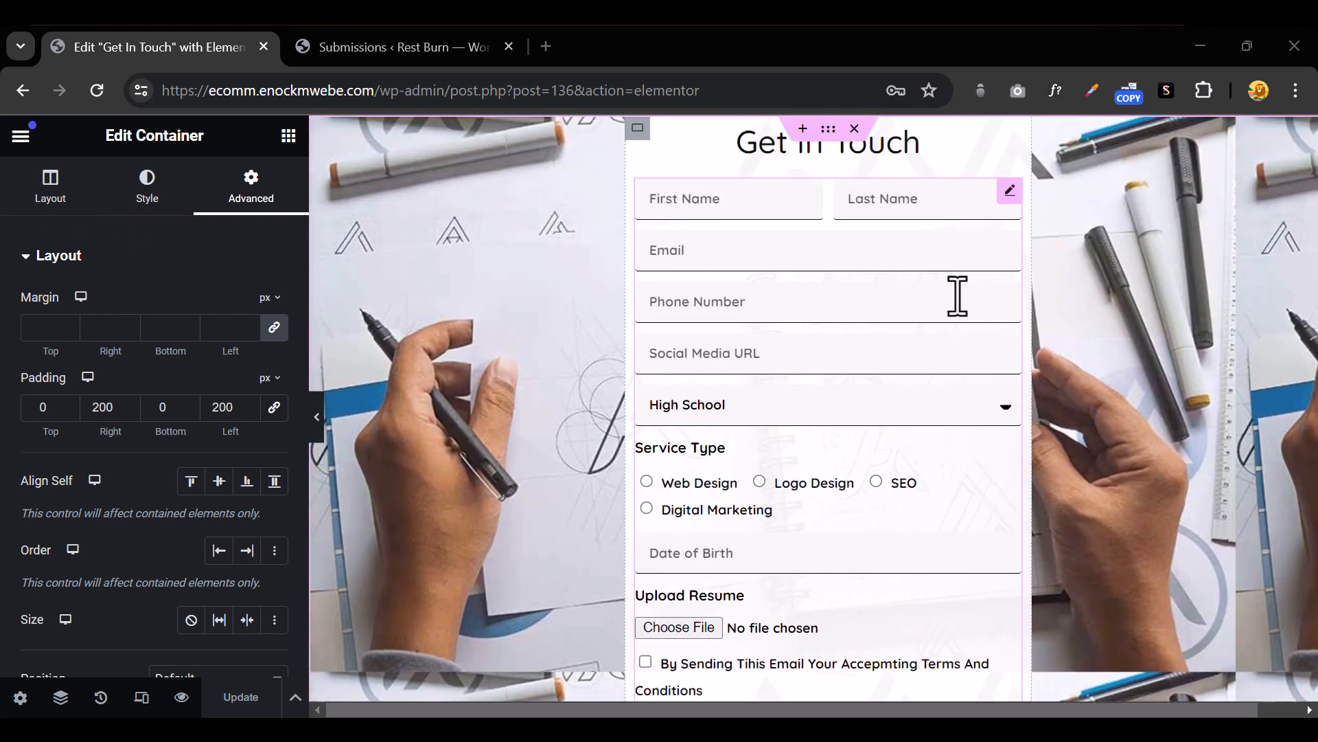
{"action": "left_click", "coordinate": [1009, 192]}
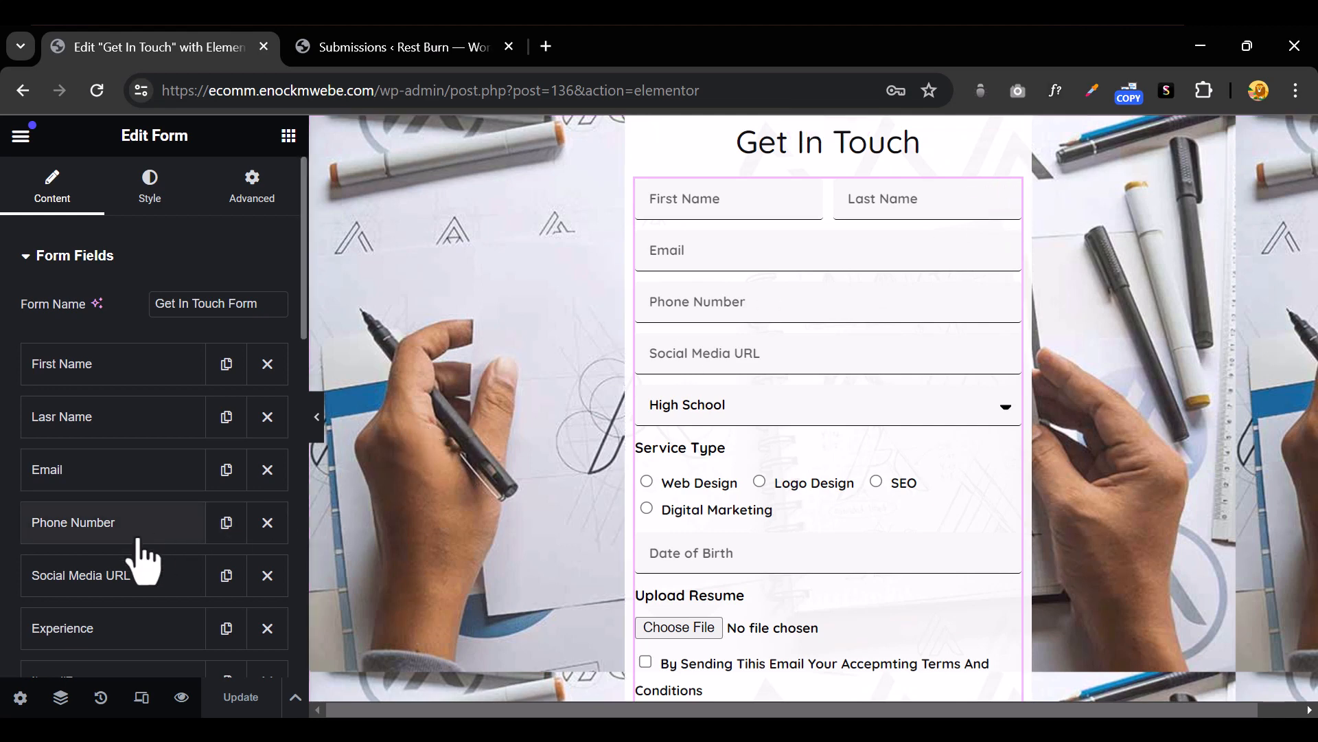
{"action": "scroll", "coordinate": [158, 563], "scroll_direction": "down", "scroll_amount": 3}
{"action": "scroll", "coordinate": [171, 465], "scroll_direction": "down", "scroll_amount": 5}
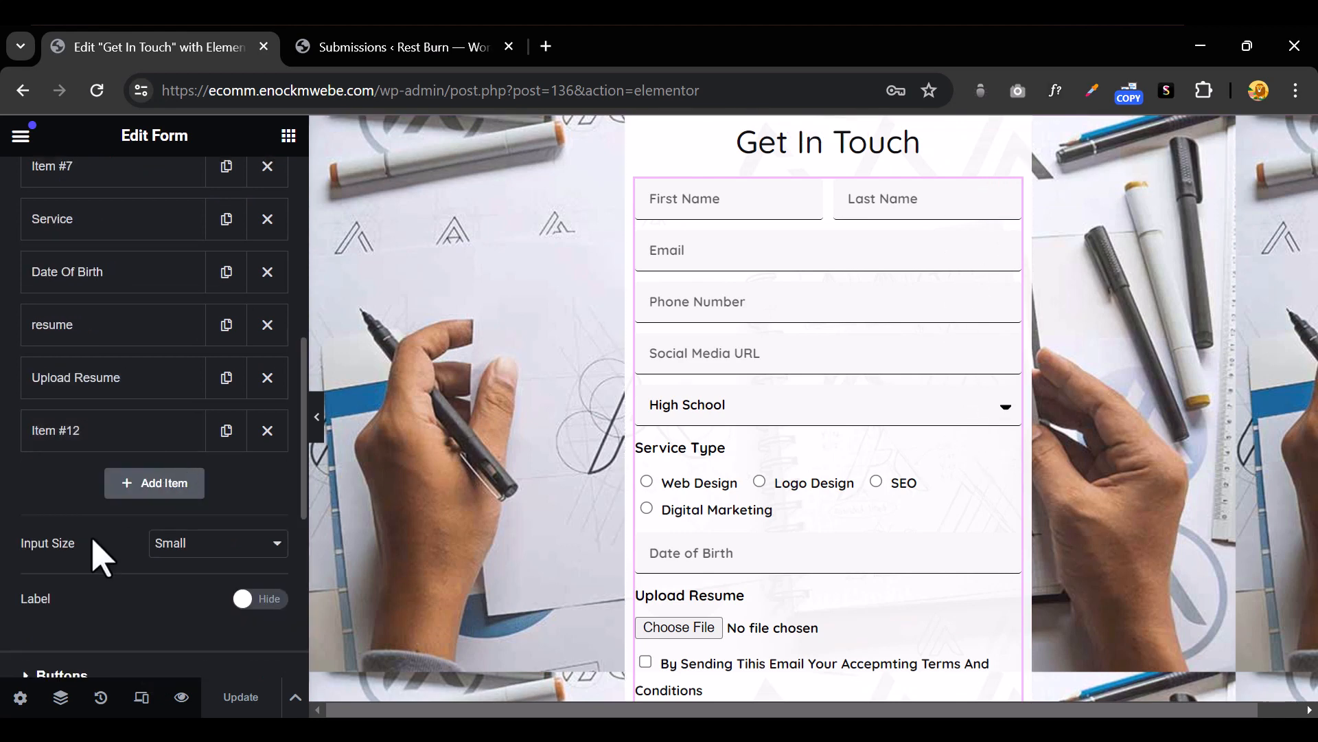
{"action": "scroll", "coordinate": [133, 465], "scroll_direction": "up", "scroll_amount": 8}
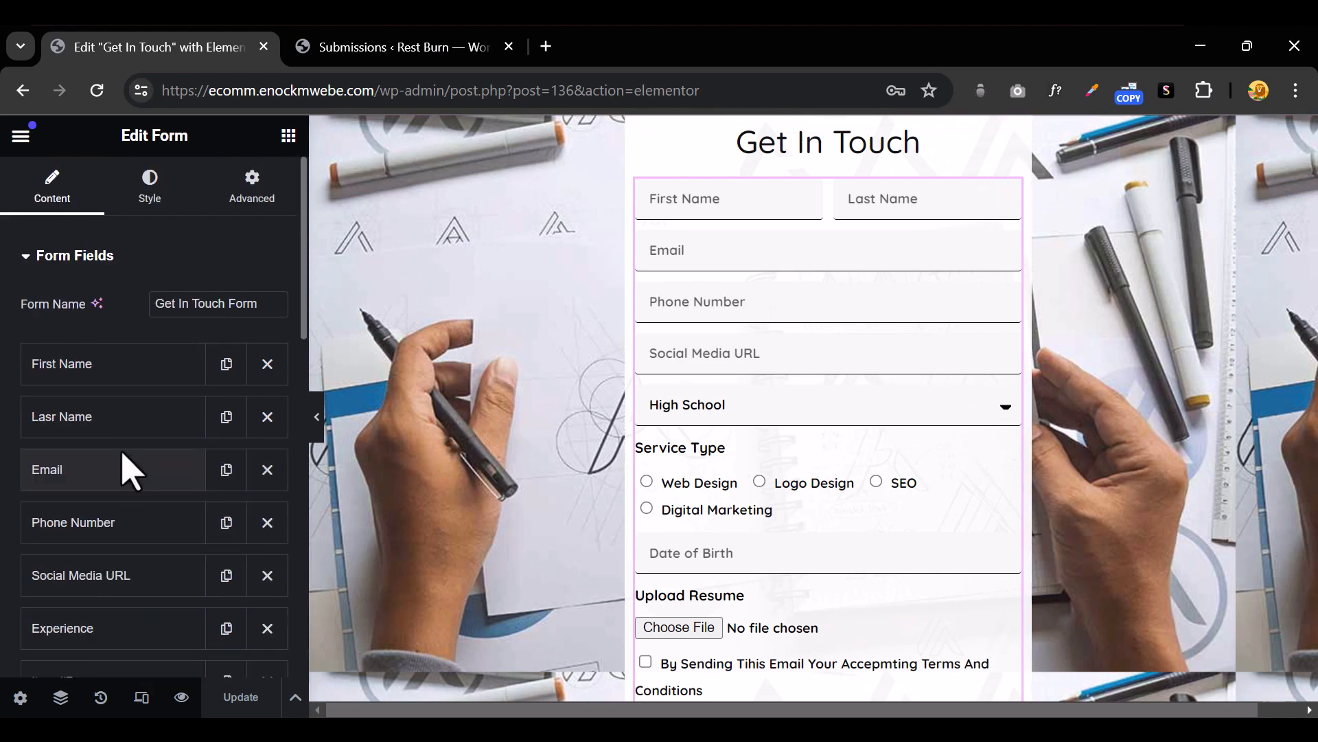
{"action": "scroll", "coordinate": [129, 470], "scroll_direction": "down", "scroll_amount": 8}
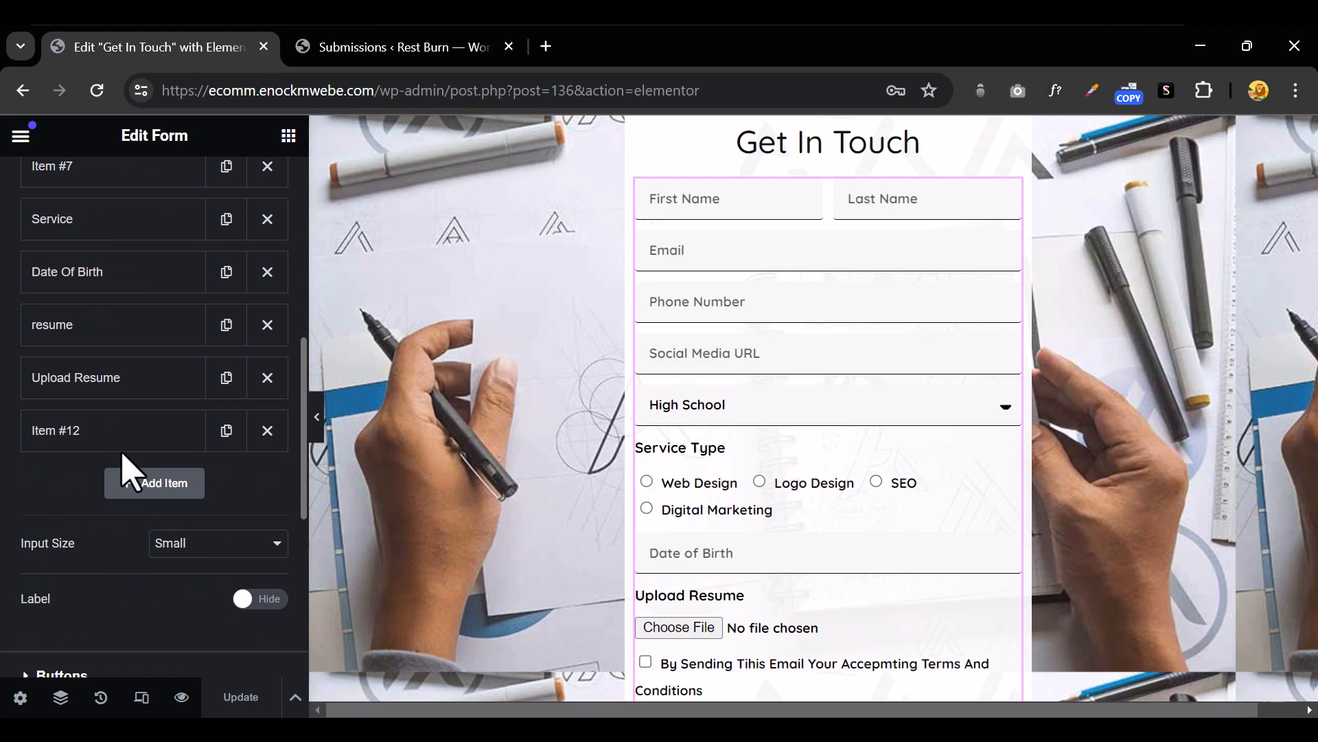
Add a new field, Item #13, and set its type to Honeypot
{"action": "left_click", "coordinate": [148, 484]}
{"action": "scroll", "coordinate": [219, 542], "scroll_direction": "down", "scroll_amount": 3}
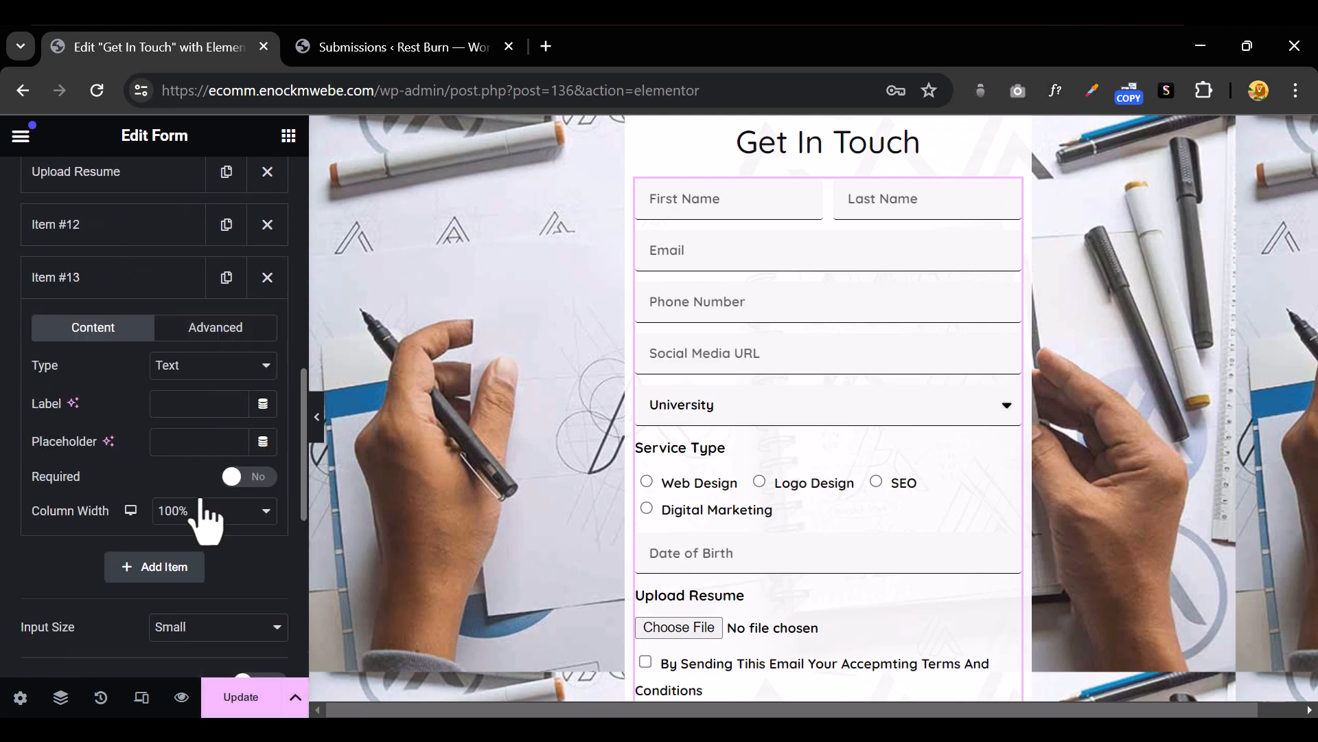
{"action": "left_click", "coordinate": [206, 371]}
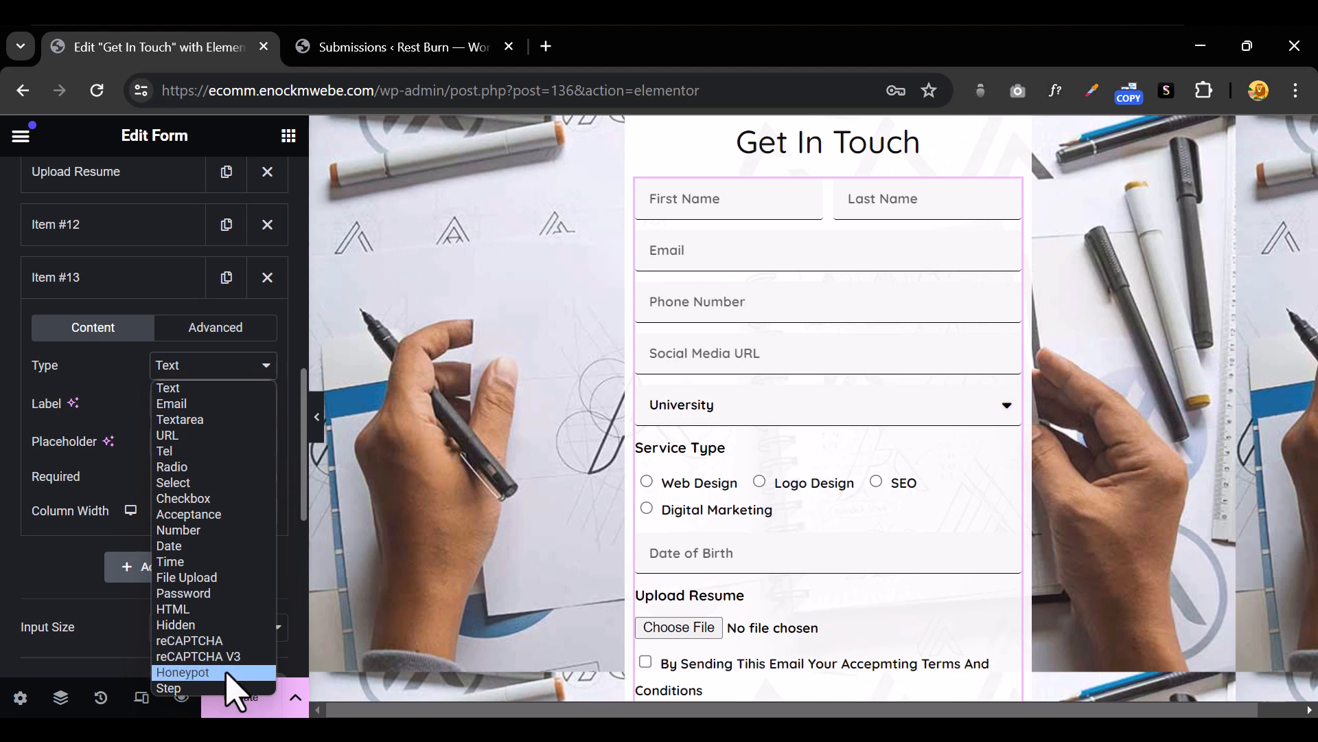
{"action": "left_click", "coordinate": [206, 673]}
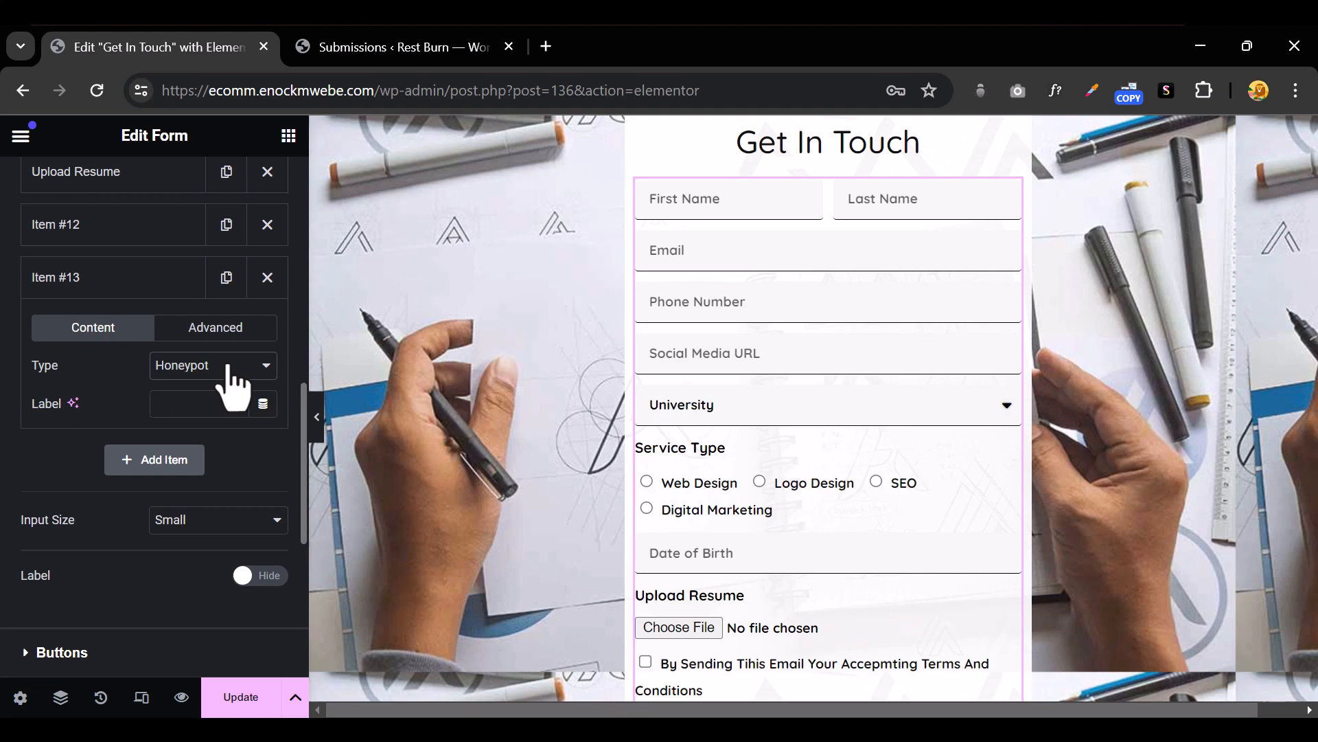
{"action": "scroll", "coordinate": [872, 543], "scroll_direction": "down", "scroll_amount": 5}
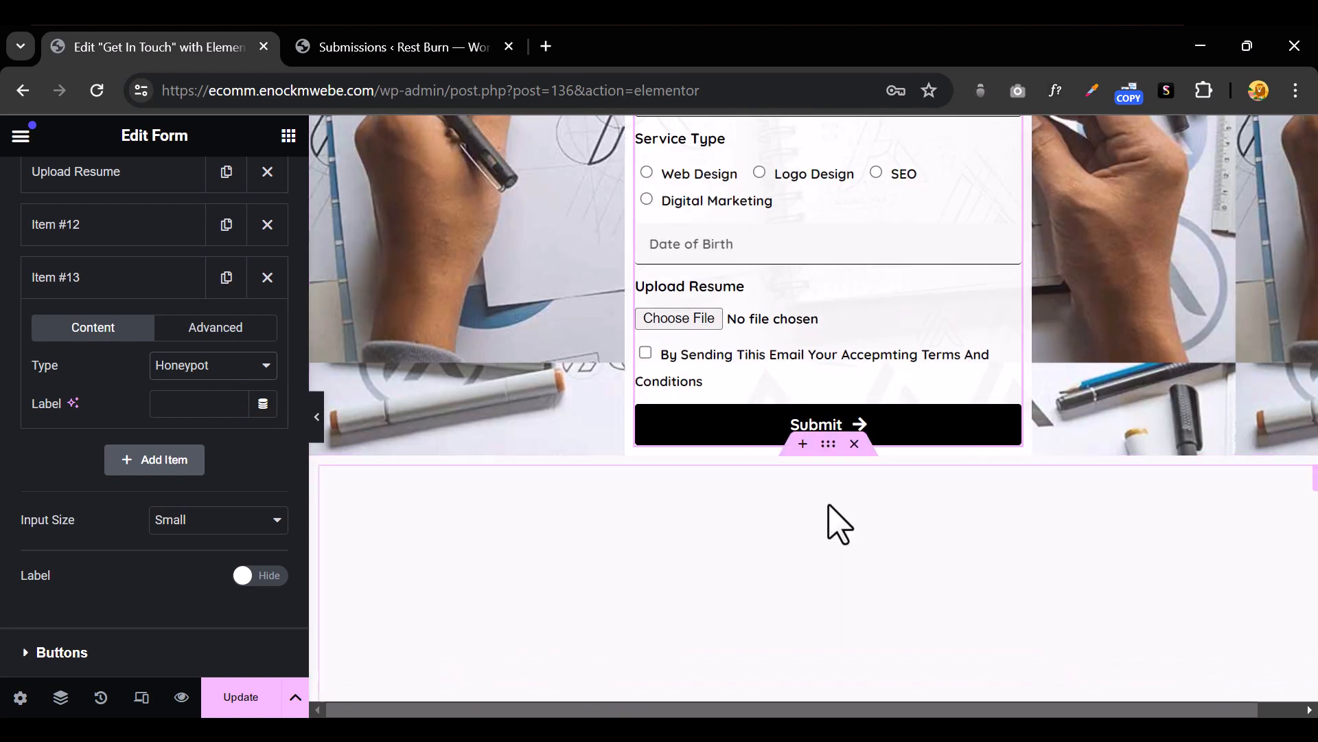
Save the page with the new Honeypot field using Update
{"action": "scroll", "coordinate": [824, 412], "scroll_direction": "up", "scroll_amount": 2}
{"action": "scroll", "coordinate": [831, 491], "scroll_direction": "up", "scroll_amount": 3}
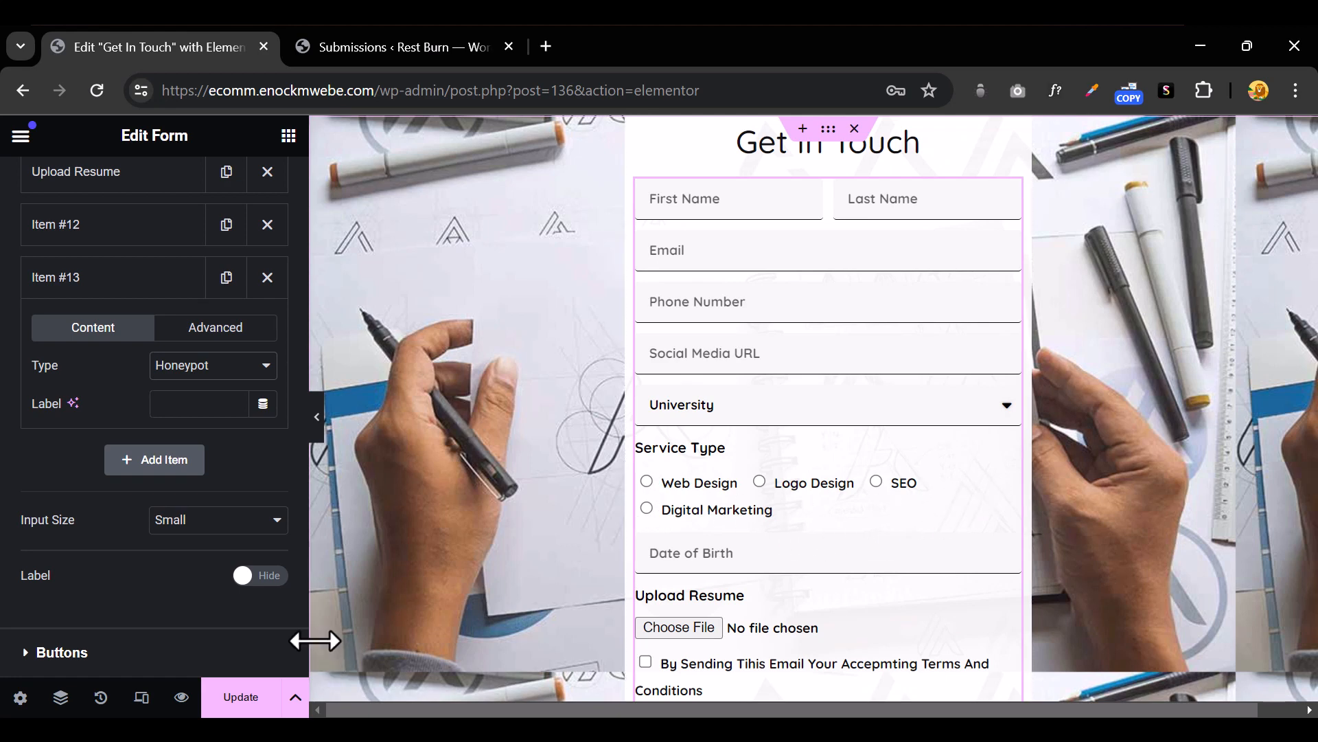
{"action": "left_click", "coordinate": [241, 701]}
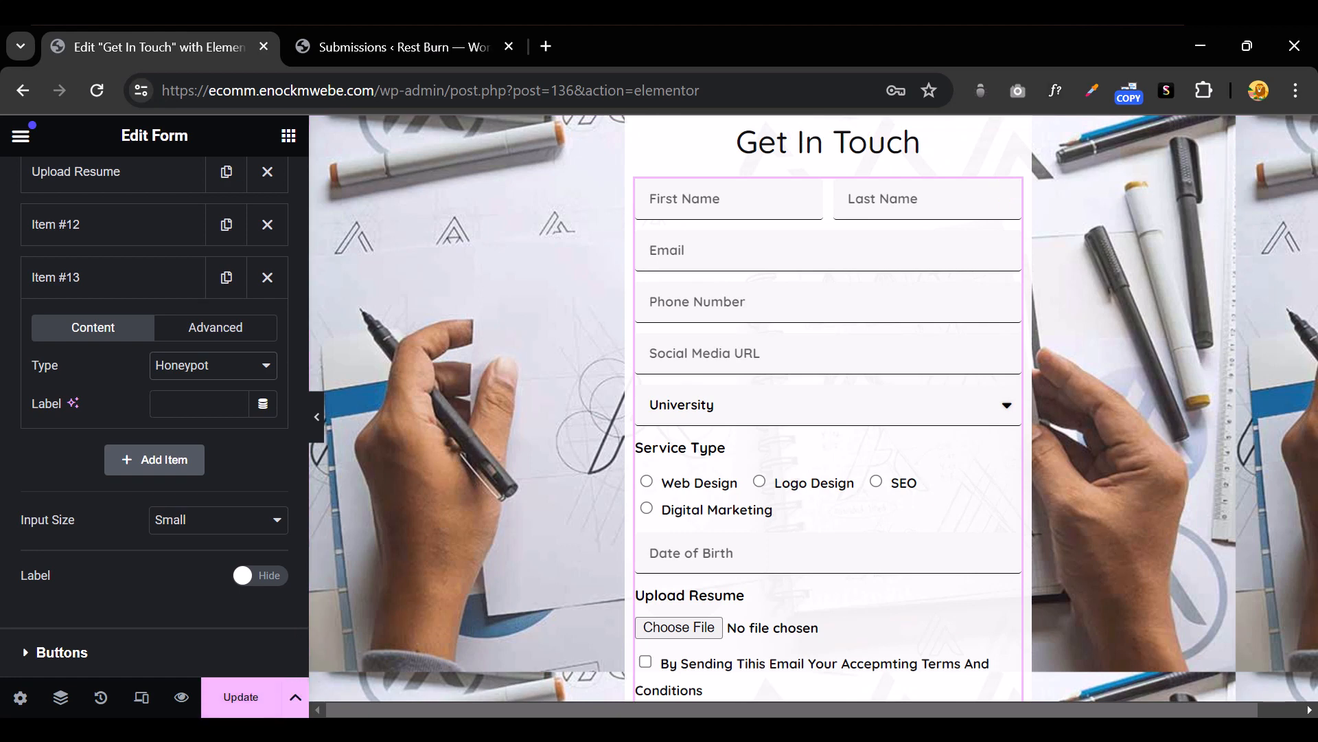
{"action": "left_click", "coordinate": [913, 297]}
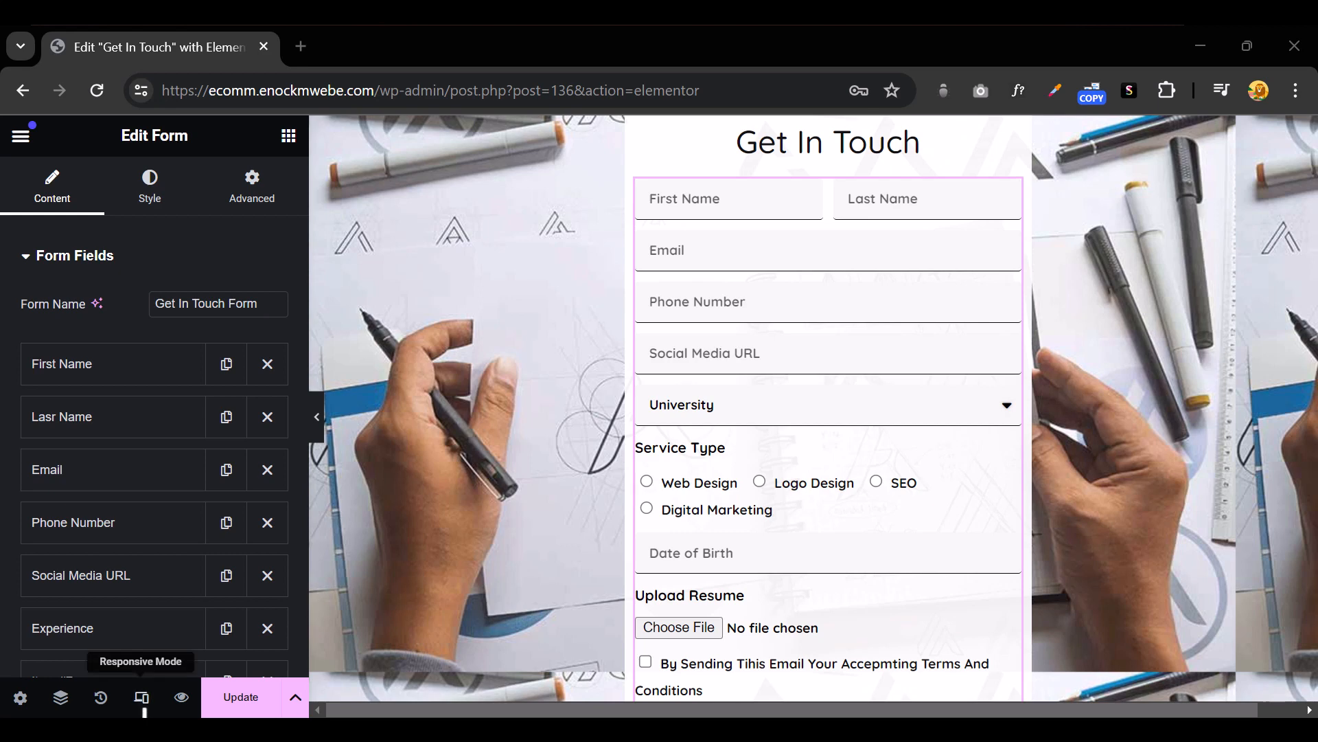
Switch to tablet responsive view and set the form container's padding to 0
{"action": "left_click", "coordinate": [141, 697]}
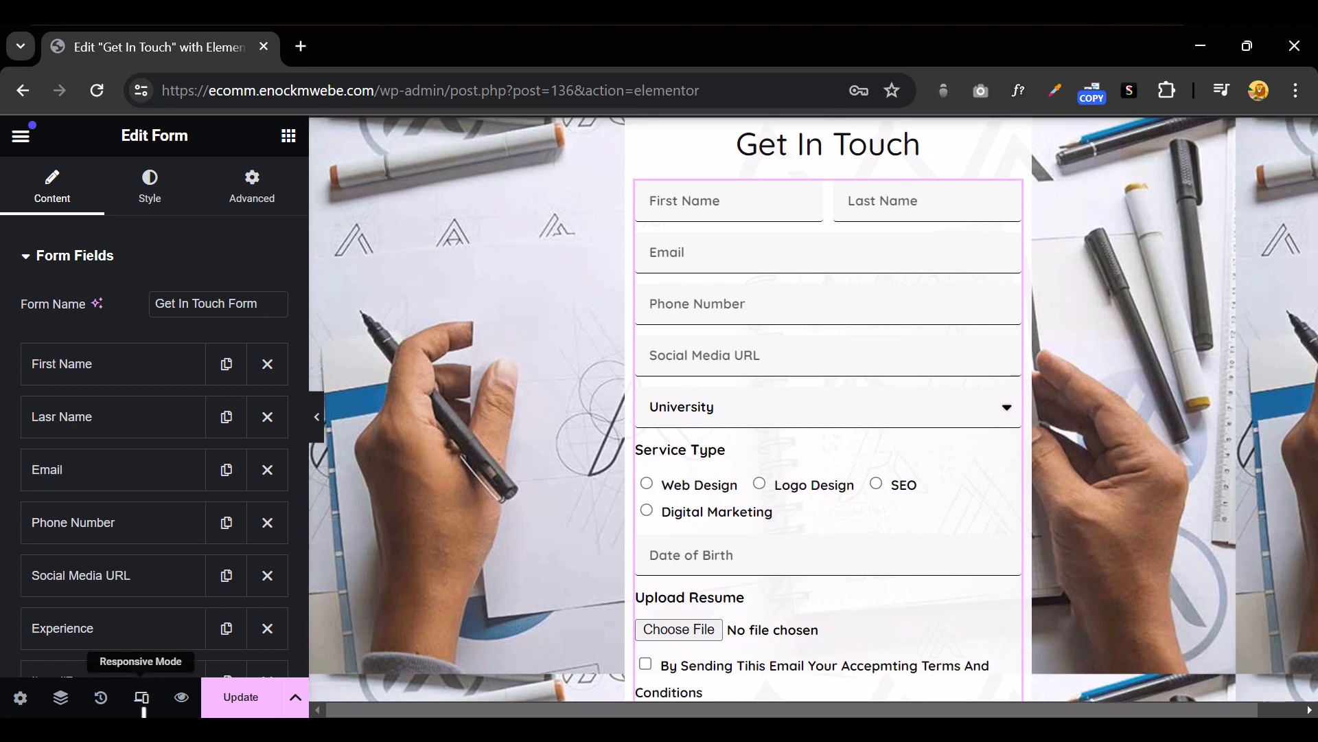
{"action": "left_click", "coordinate": [385, 141]}
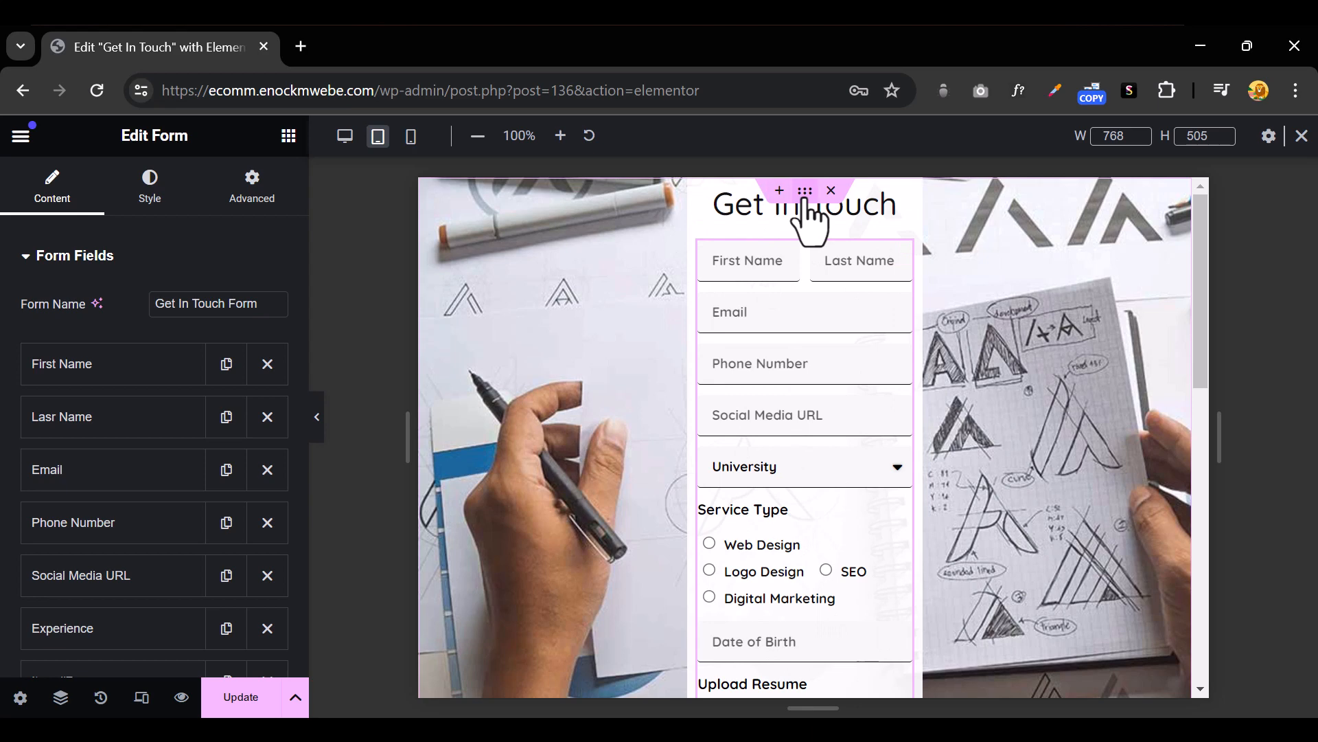
{"action": "left_click", "coordinate": [422, 334]}
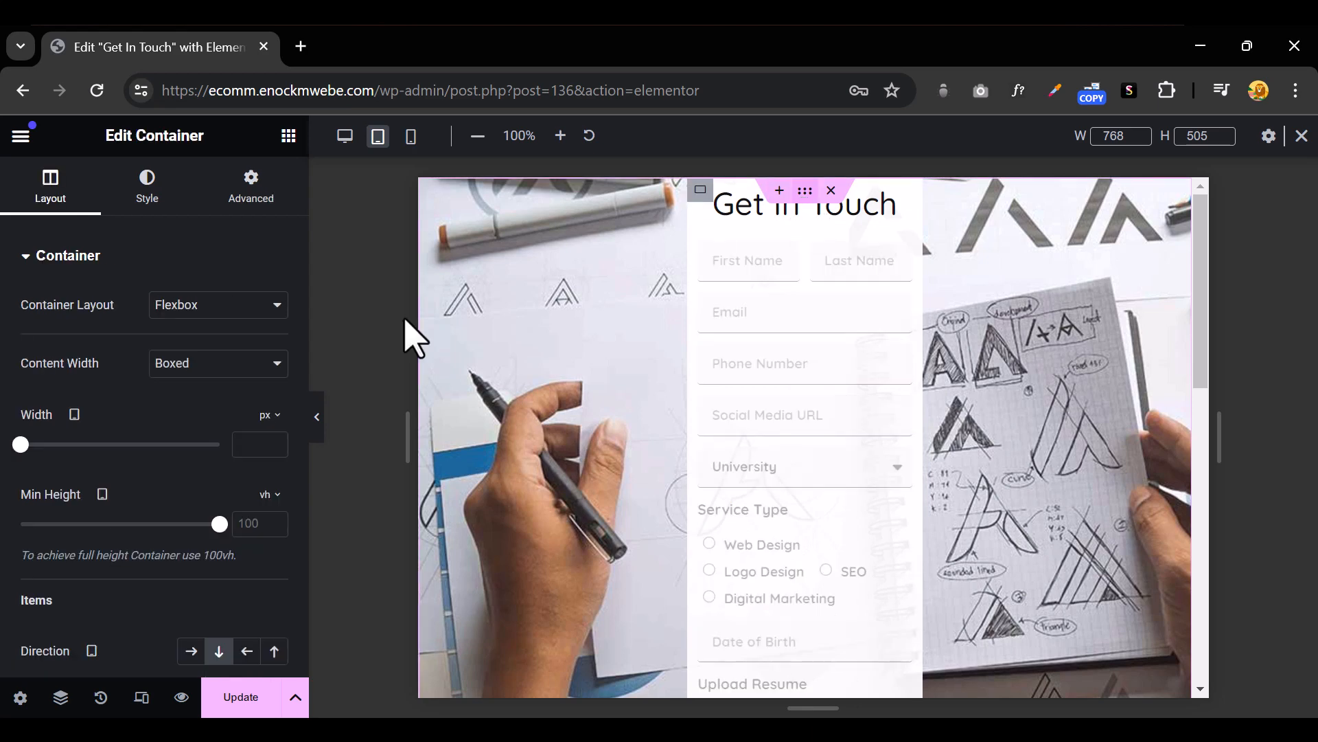
{"action": "left_click", "coordinate": [253, 194]}
{"action": "left_click", "coordinate": [274, 408]}
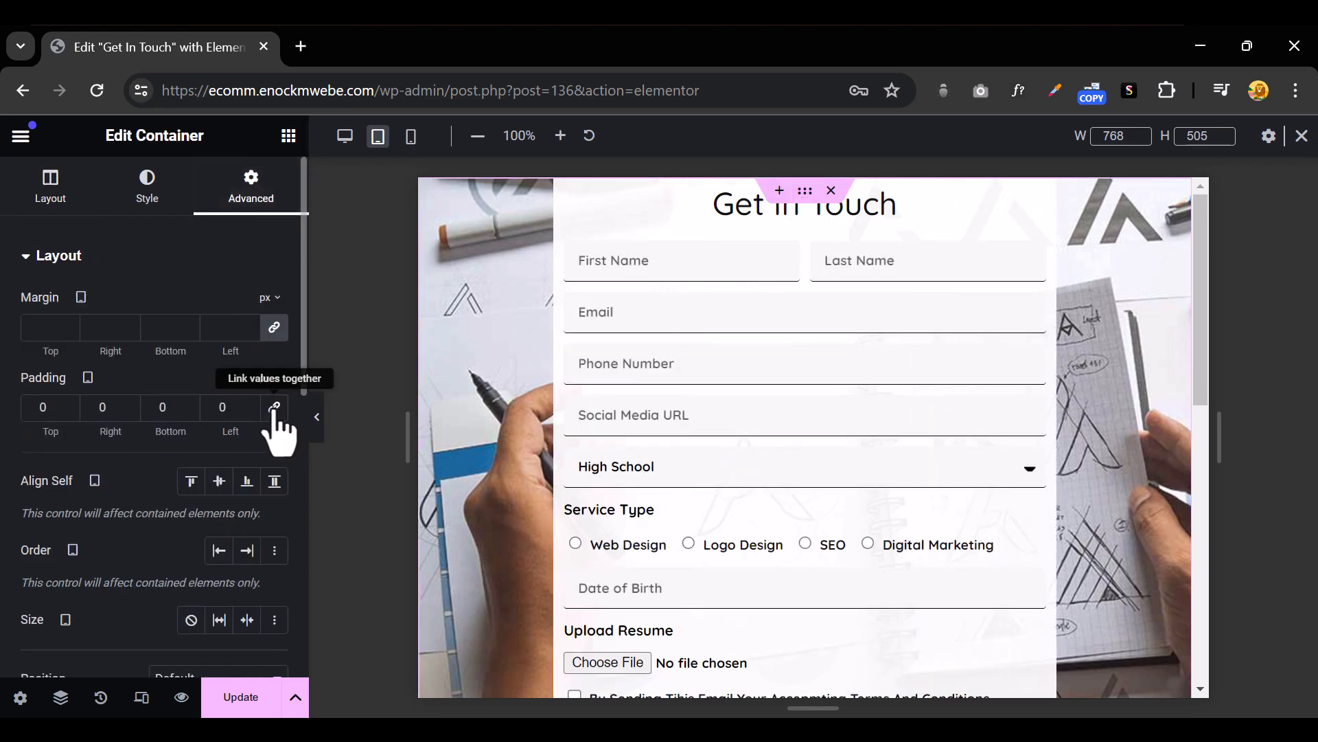
Inspect the tablet layout at full width, then switch the preview to mobile portrait
{"action": "left_click", "coordinate": [317, 416]}
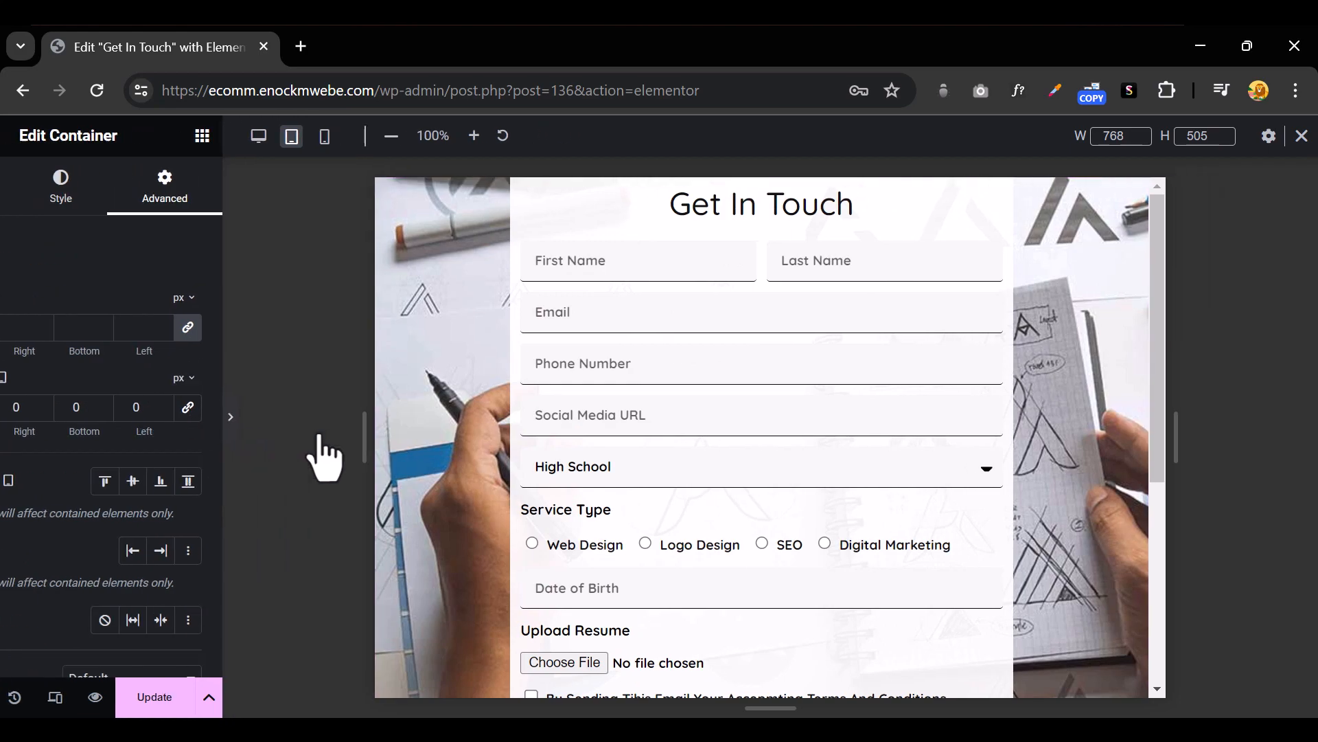
{"action": "scroll", "coordinate": [733, 515], "scroll_direction": "down", "scroll_amount": 5}
{"action": "scroll", "coordinate": [732, 509], "scroll_direction": "up", "scroll_amount": 5}
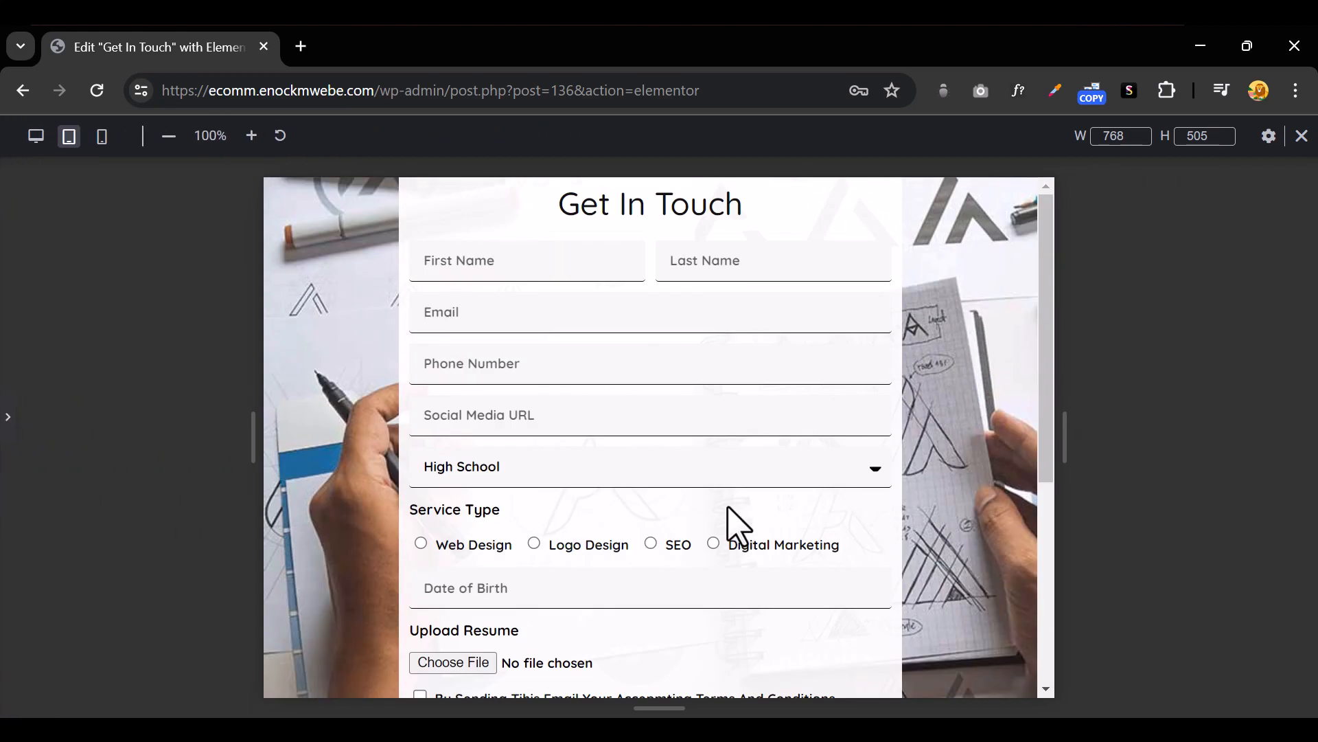
{"action": "left_click", "coordinate": [11, 437]}
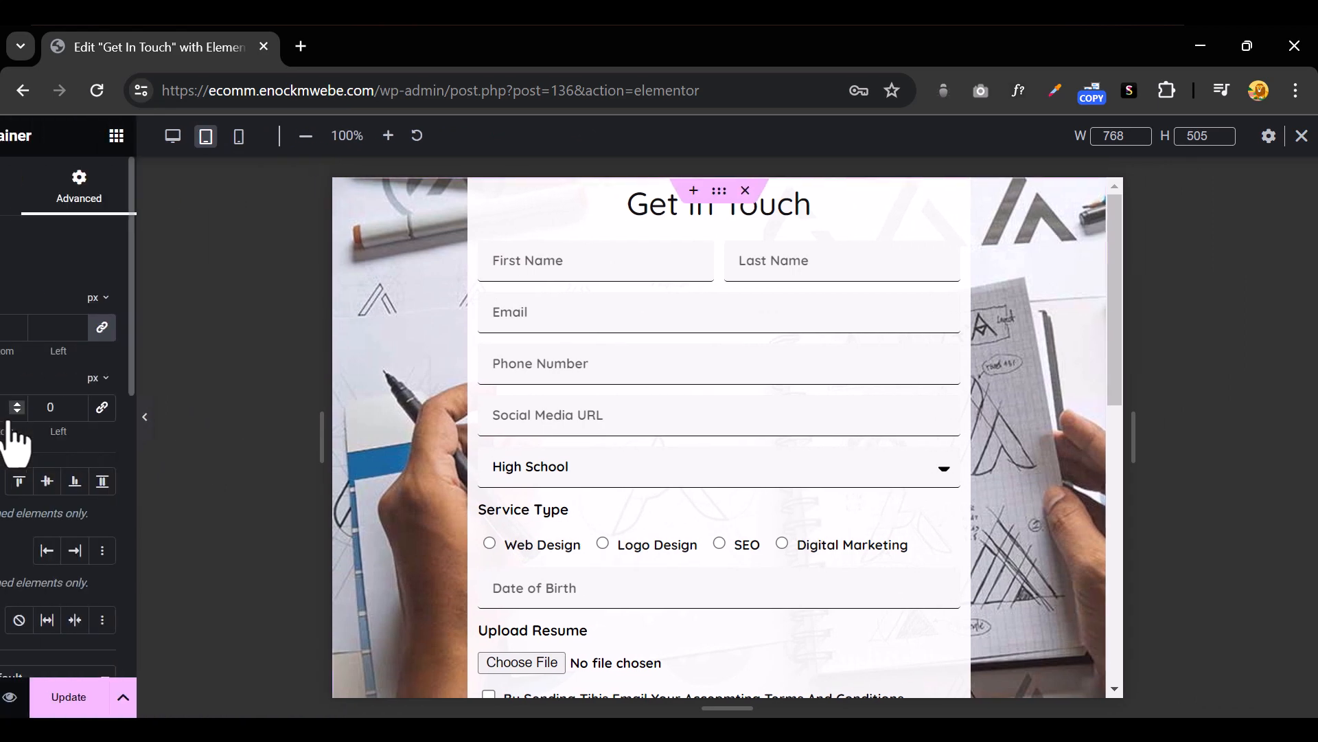
{"action": "left_click", "coordinate": [411, 136]}
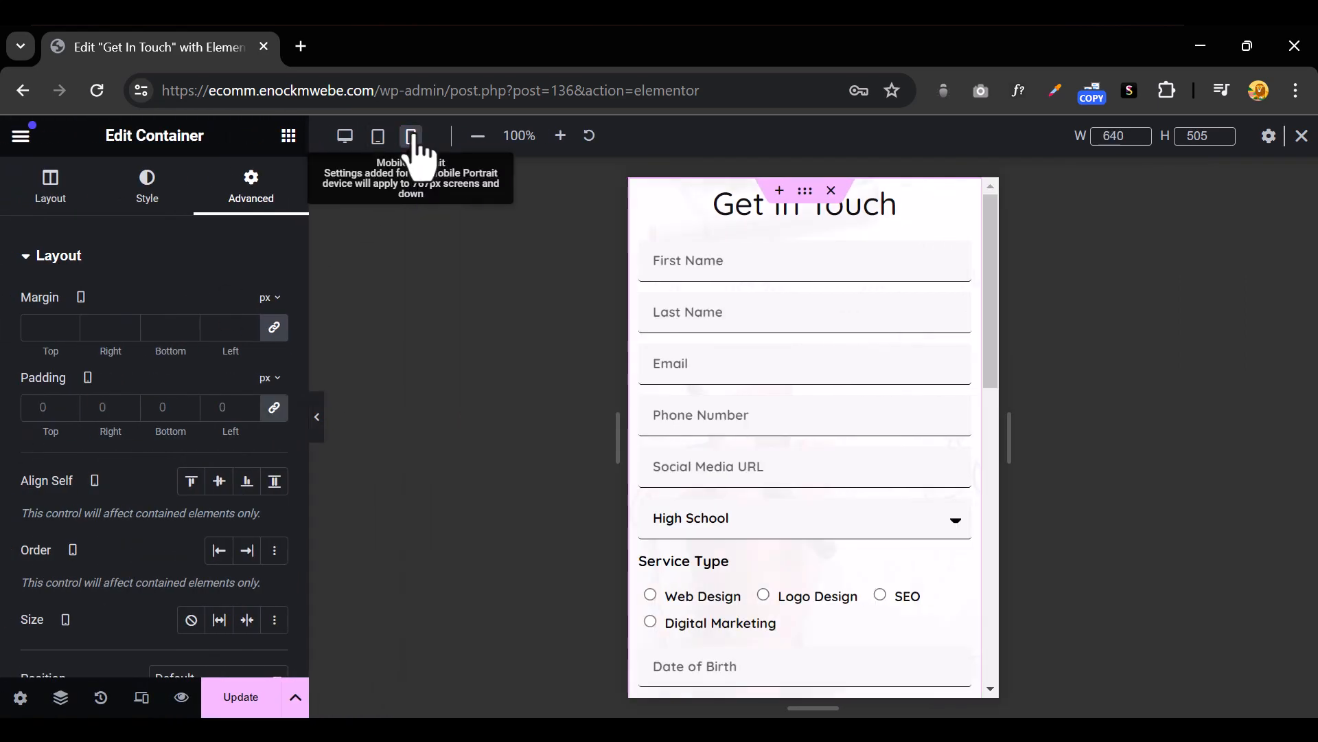
Set the container's mobile padding fields to 20 px and check the result in the widened preview
{"action": "scroll", "coordinate": [918, 548], "scroll_direction": "down", "scroll_amount": 8}
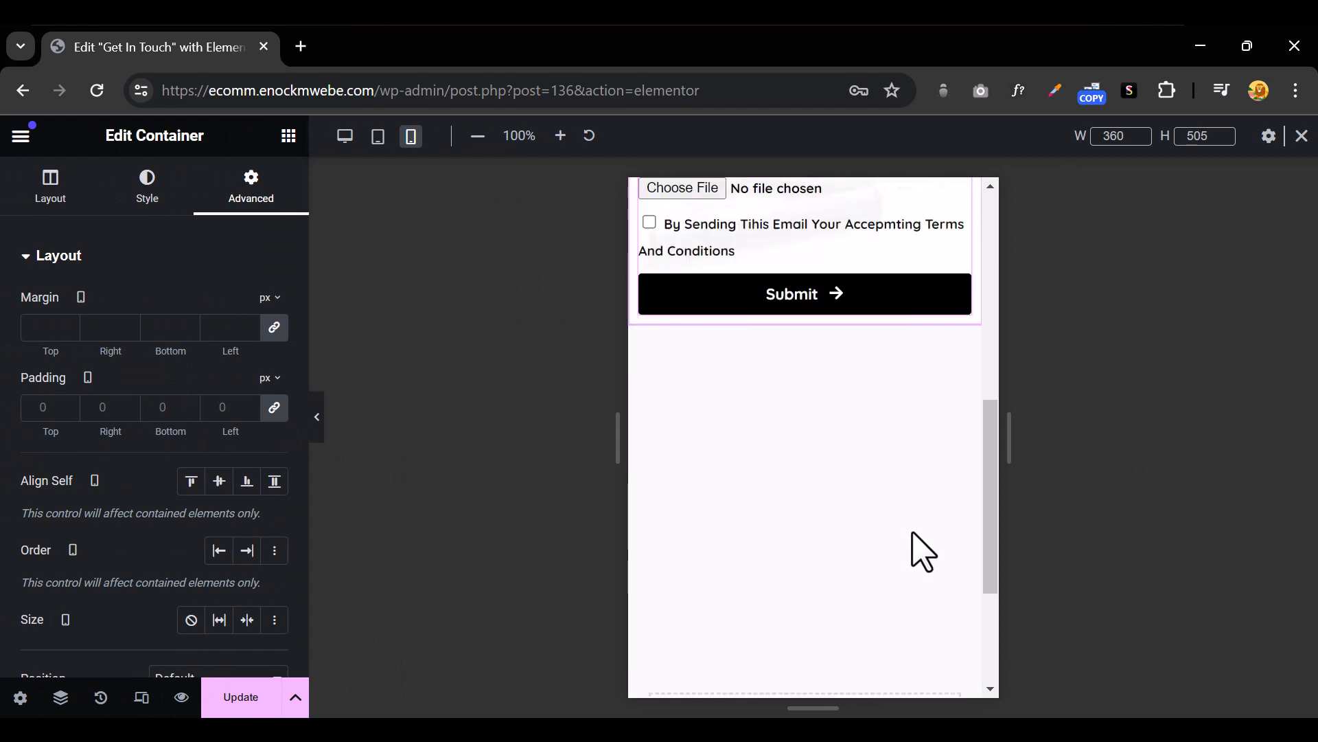
{"action": "scroll", "coordinate": [907, 542], "scroll_direction": "up", "scroll_amount": 8}
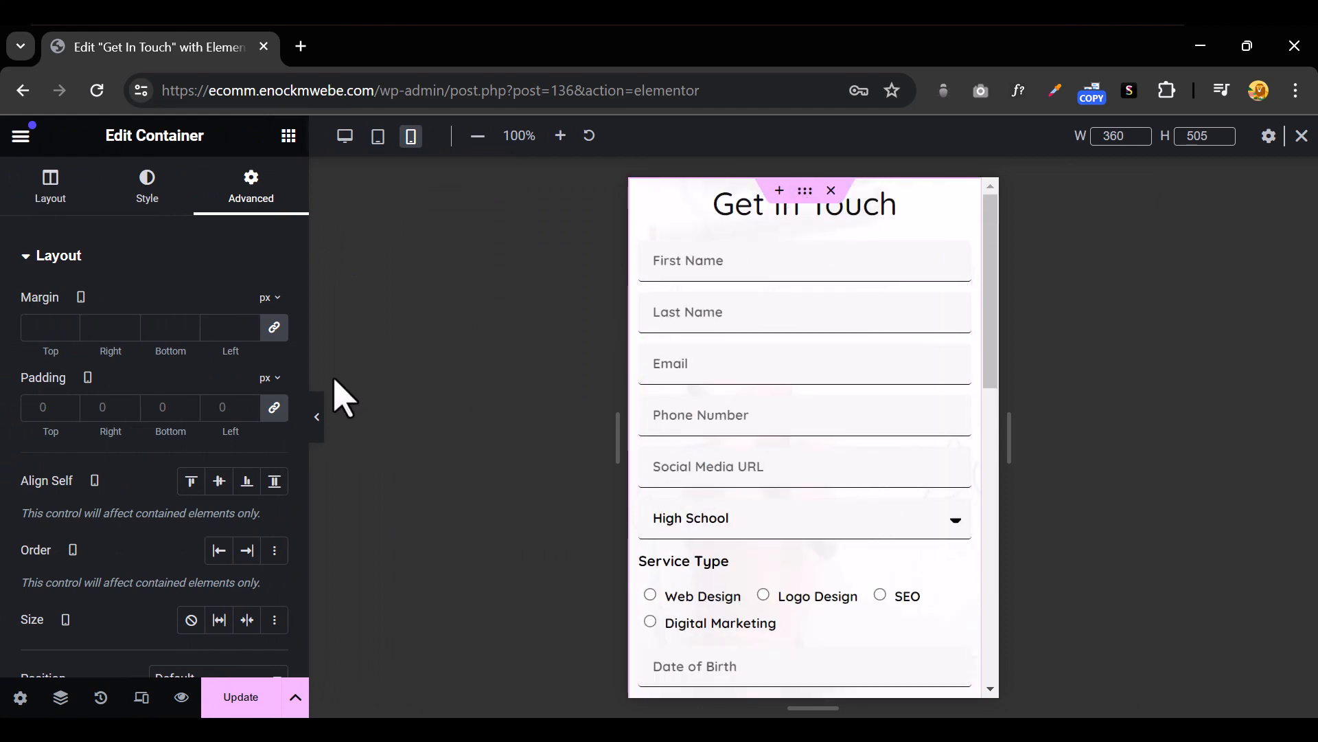
{"action": "left_click", "coordinate": [218, 412]}
{"action": "type", "text": "20"}
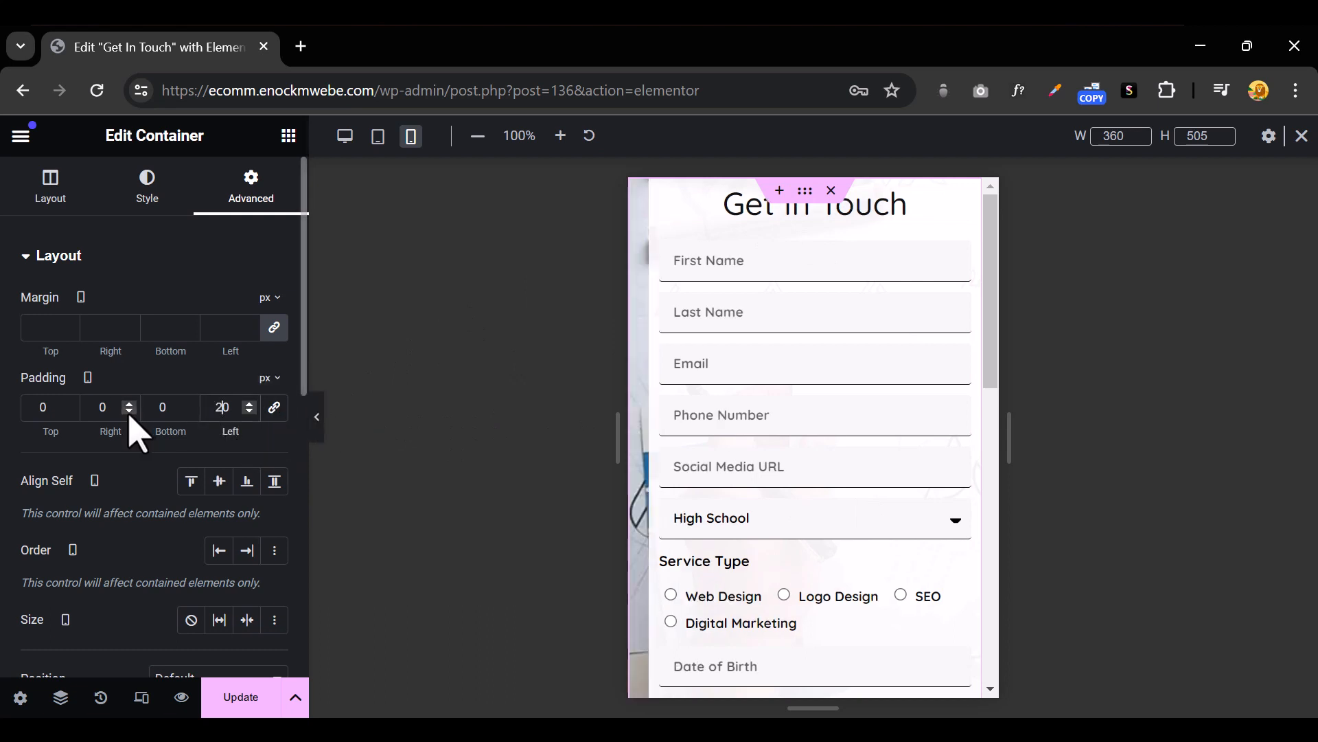
{"action": "left_click", "coordinate": [103, 410]}
{"action": "type", "text": "20"}
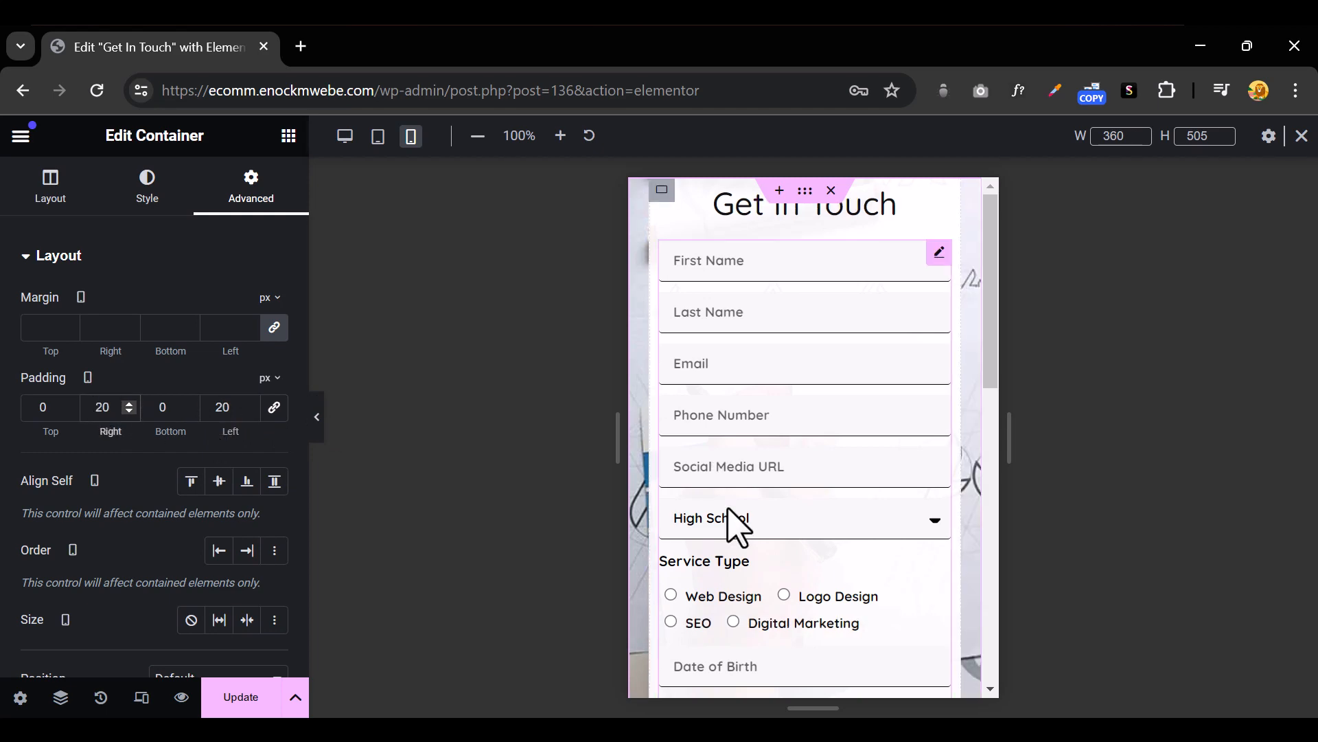
{"action": "scroll", "coordinate": [800, 545], "scroll_direction": "down", "scroll_amount": 3}
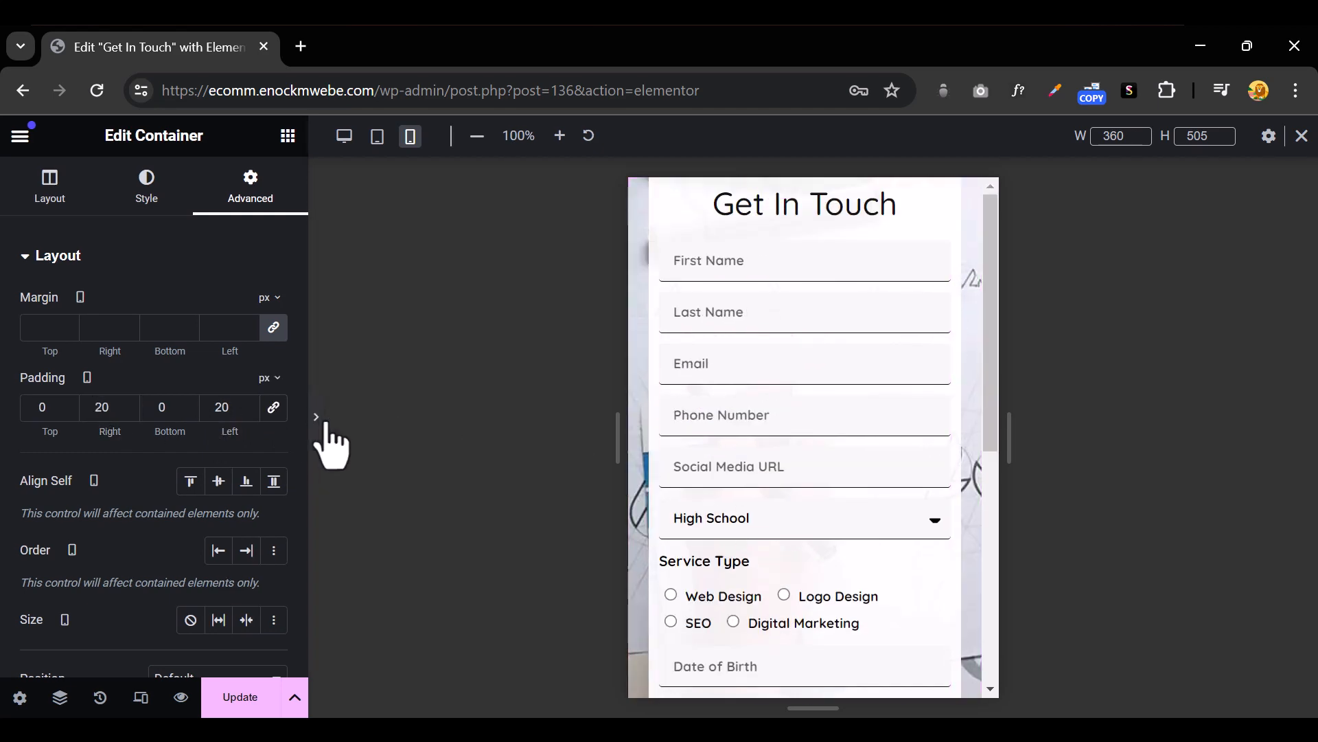
{"action": "left_click", "coordinate": [318, 422]}
{"action": "scroll", "coordinate": [755, 446], "scroll_direction": "down", "scroll_amount": 5}
{"action": "scroll", "coordinate": [746, 432], "scroll_direction": "up", "scroll_amount": 3}
{"action": "scroll", "coordinate": [747, 432], "scroll_direction": "up", "scroll_amount": 3}
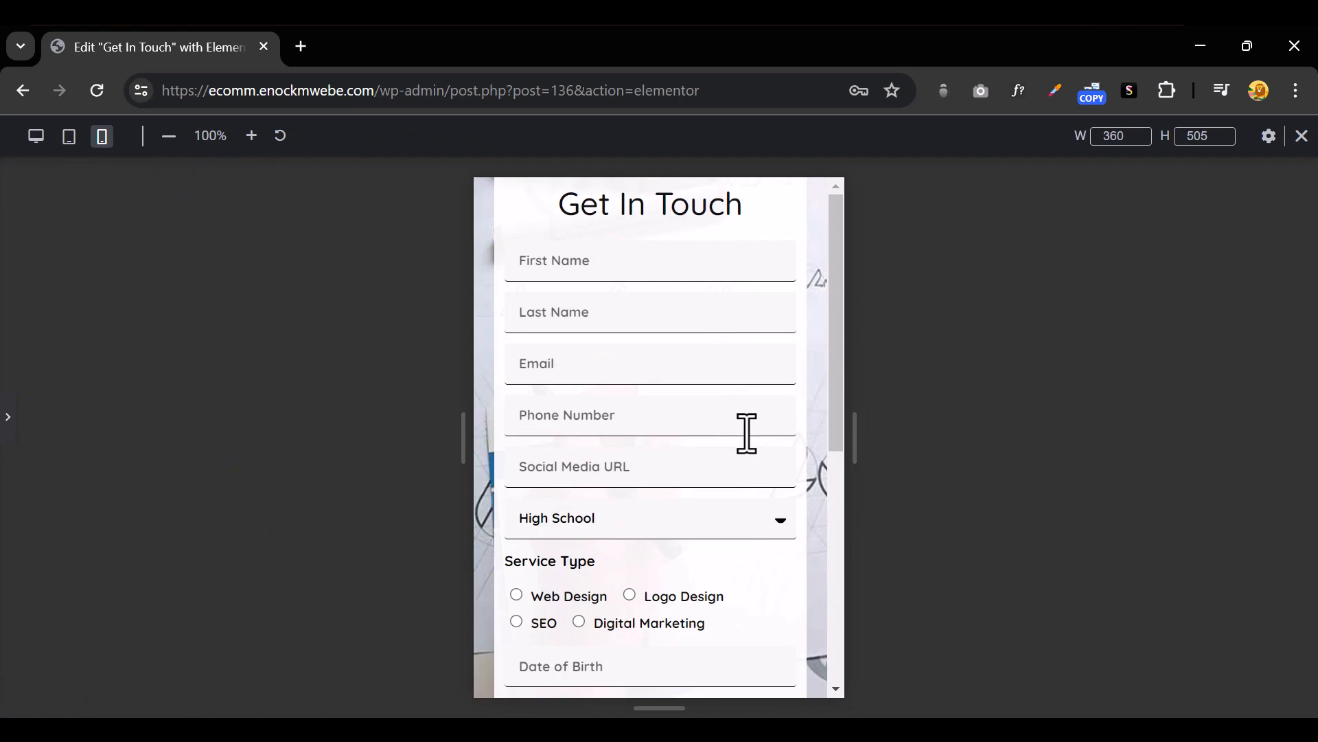
{"action": "left_click", "coordinate": [8, 417]}
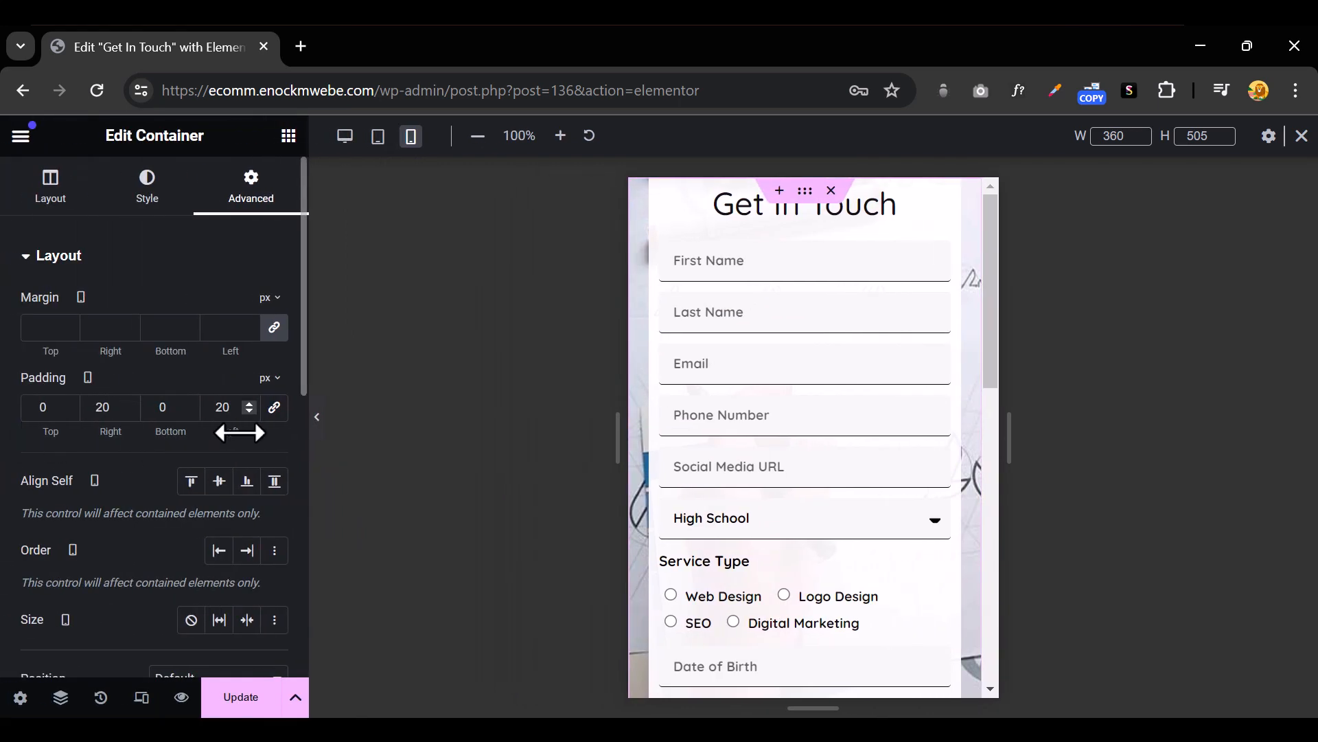
Set the mobile top padding to 20 px and review the inset form again
{"action": "left_click", "coordinate": [40, 407]}
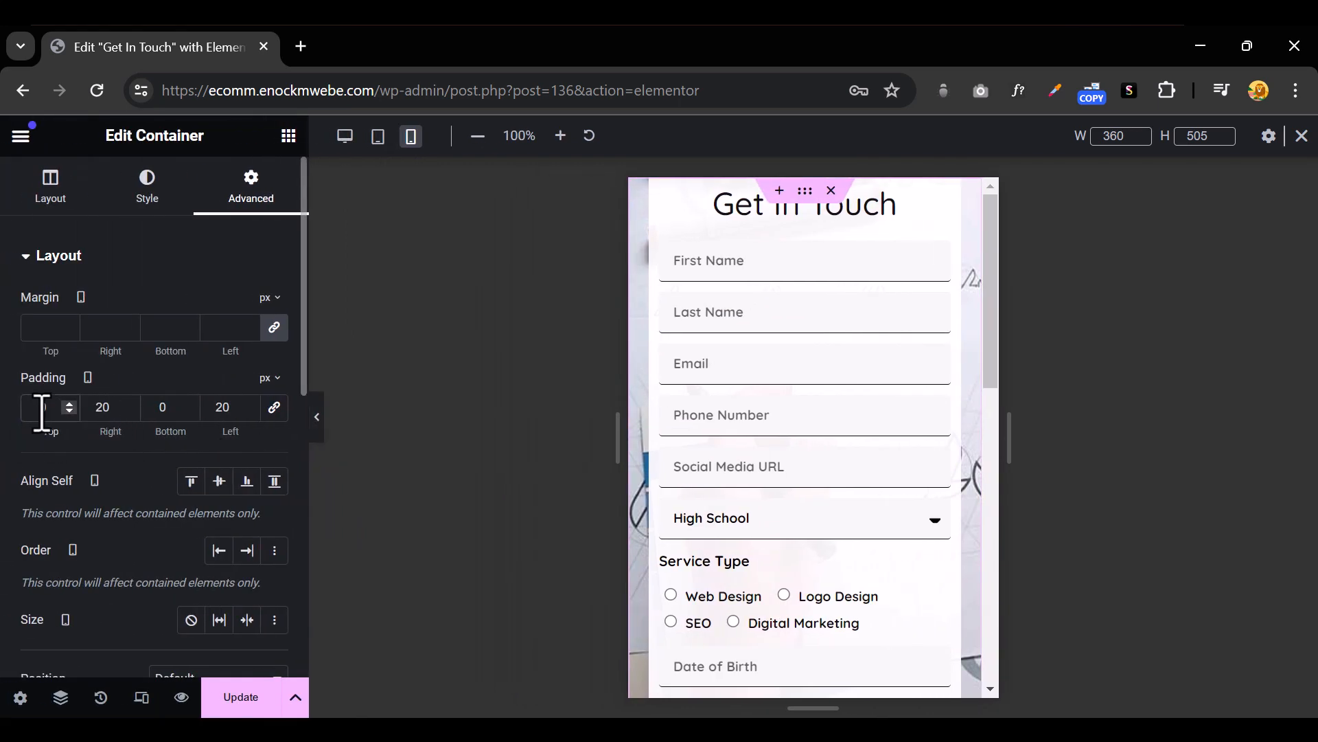
{"action": "type", "text": "2"}
{"action": "scroll", "coordinate": [748, 427], "scroll_direction": "down", "scroll_amount": 6}
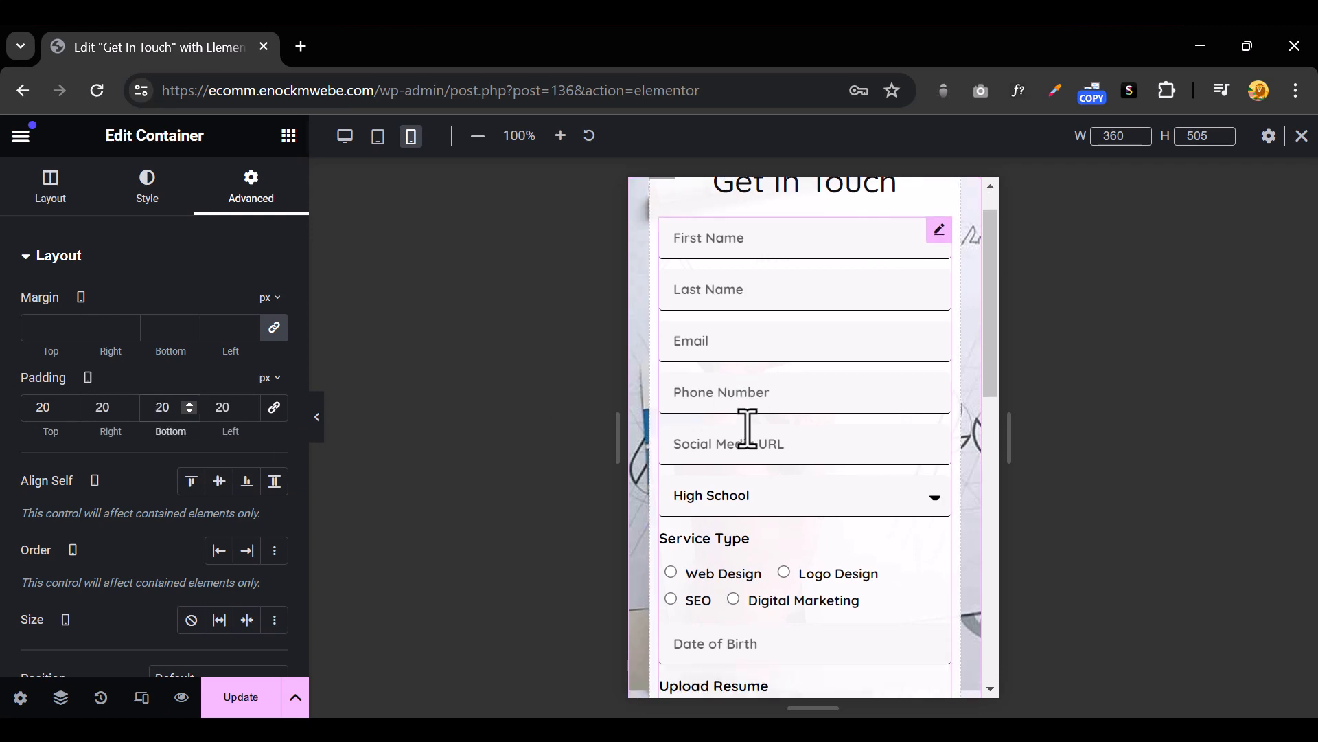
{"action": "left_click", "coordinate": [319, 422]}
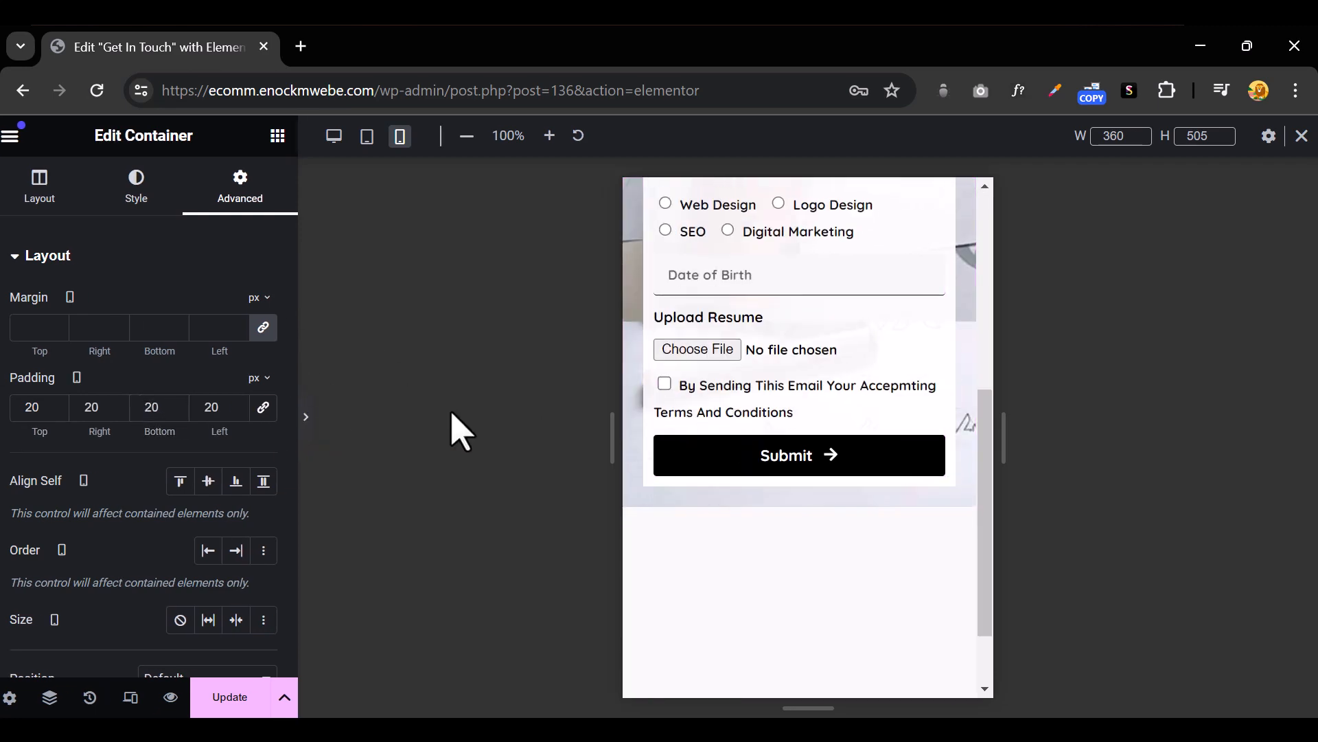
{"action": "scroll", "coordinate": [697, 493], "scroll_direction": "up", "scroll_amount": 4}
{"action": "scroll", "coordinate": [697, 493], "scroll_direction": "up", "scroll_amount": 2}
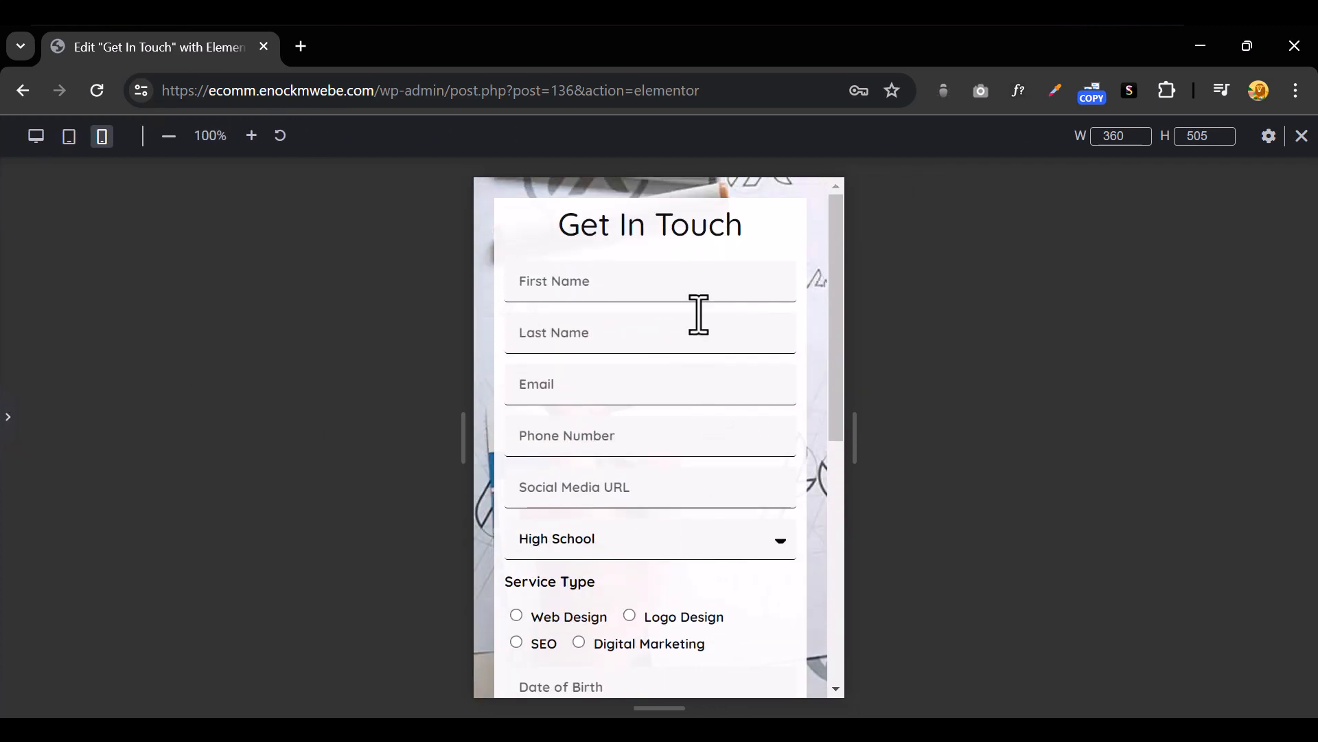
{"action": "scroll", "coordinate": [707, 430], "scroll_direction": "down", "scroll_amount": 4}
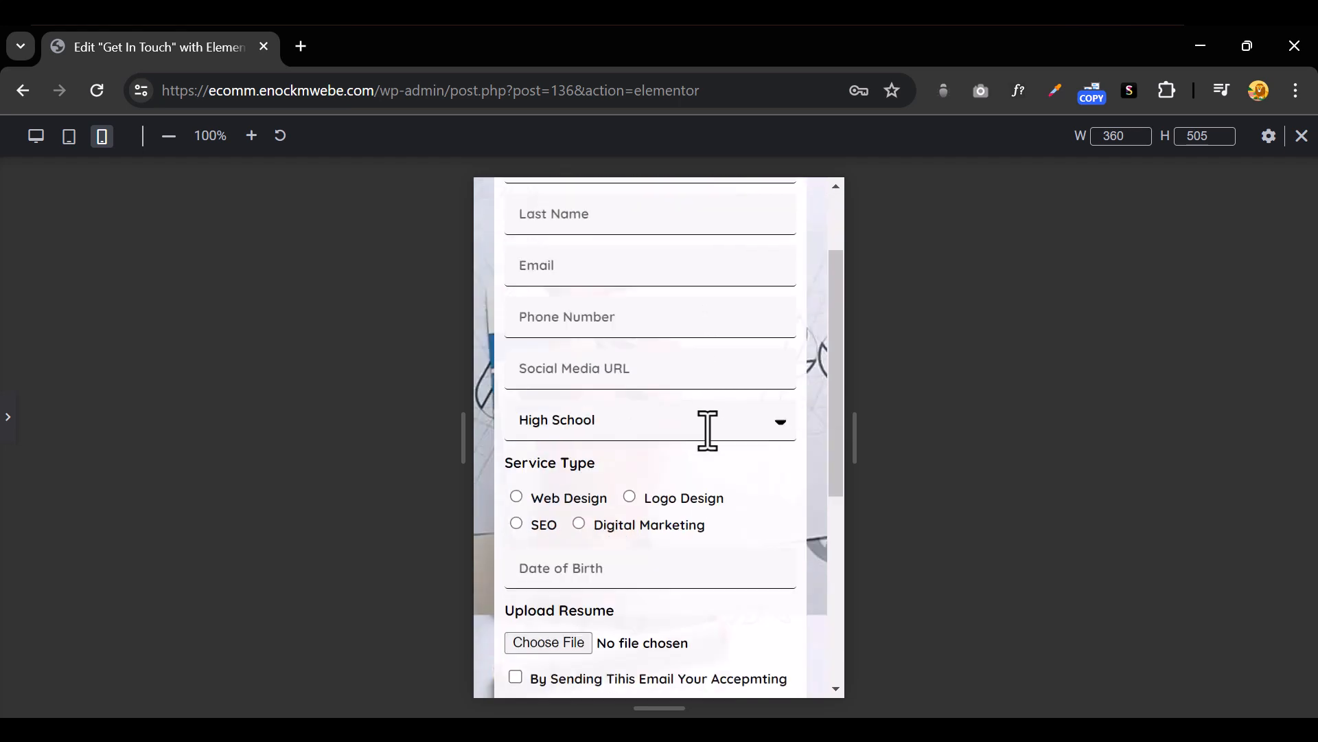
{"action": "left_click", "coordinate": [8, 417]}
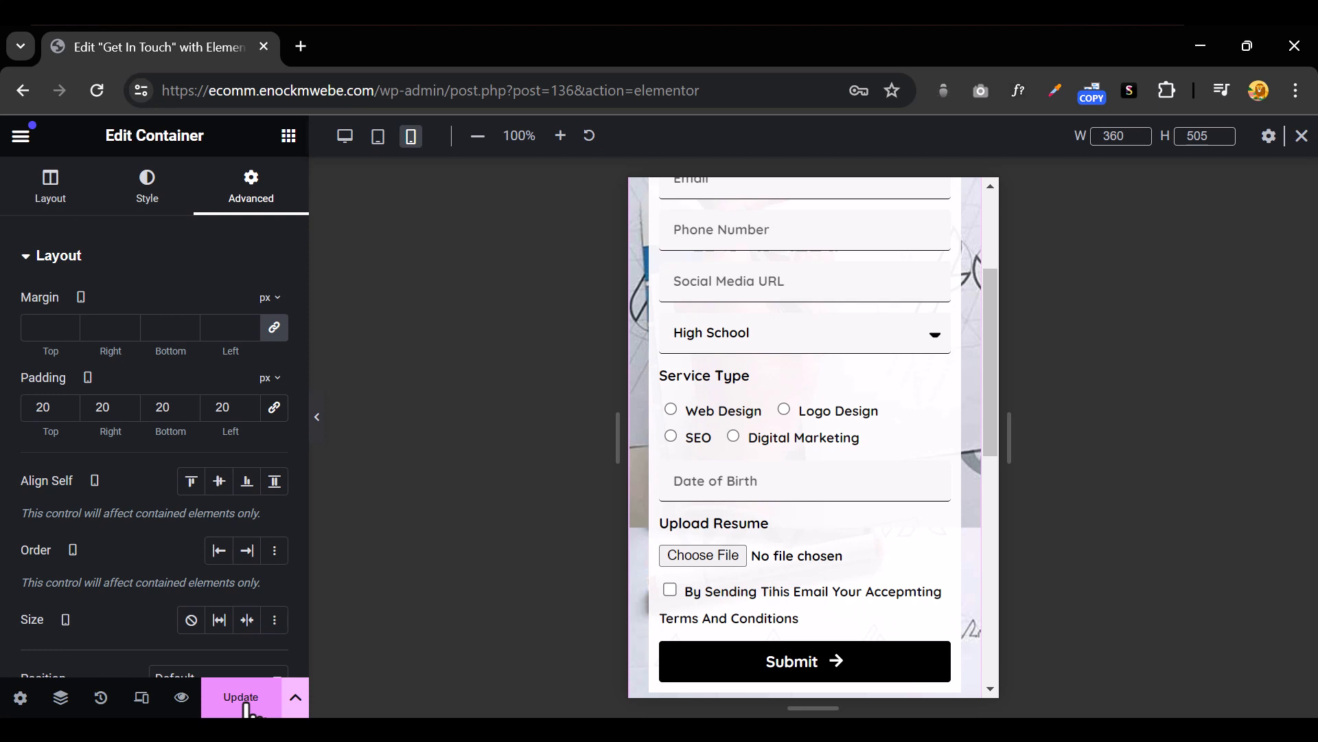
Preview the Get In Touch page, test the form at narrower and wider window widths, then maximize
{"action": "left_click", "coordinate": [180, 699]}
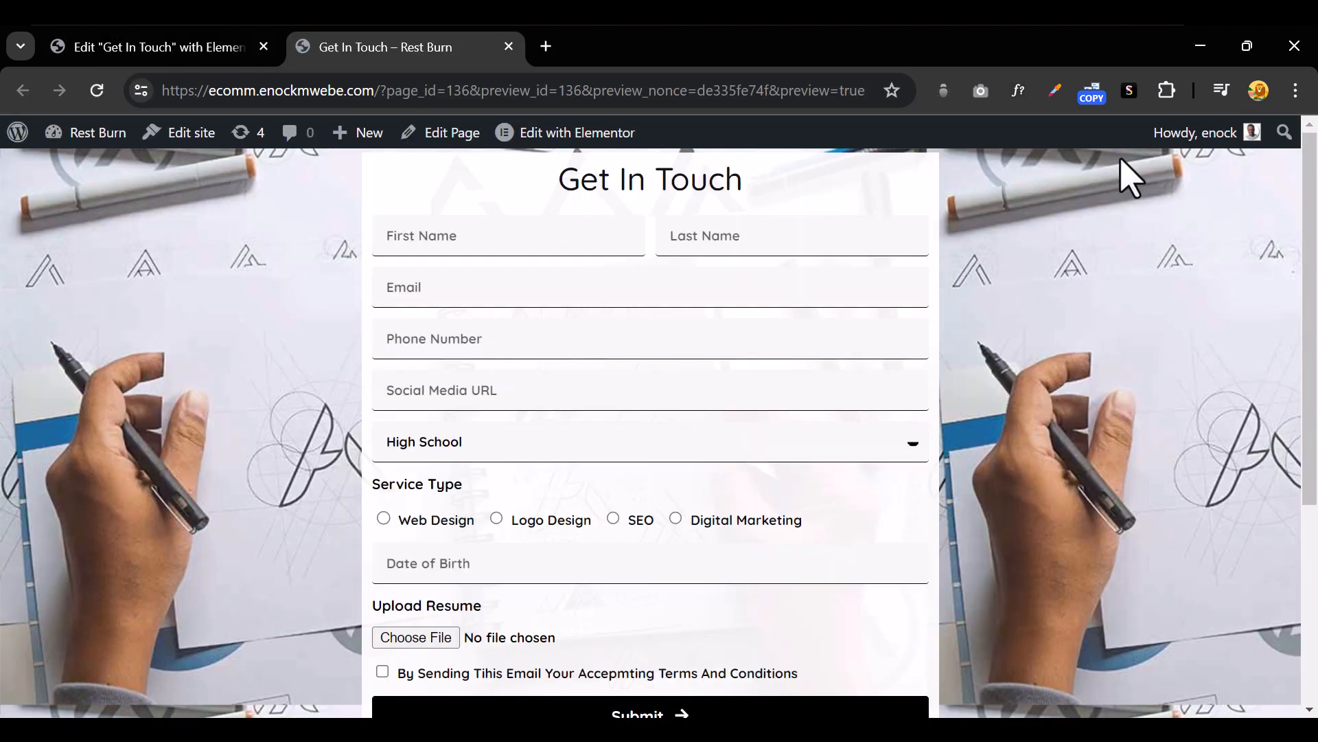
{"action": "left_click", "coordinate": [1248, 48]}
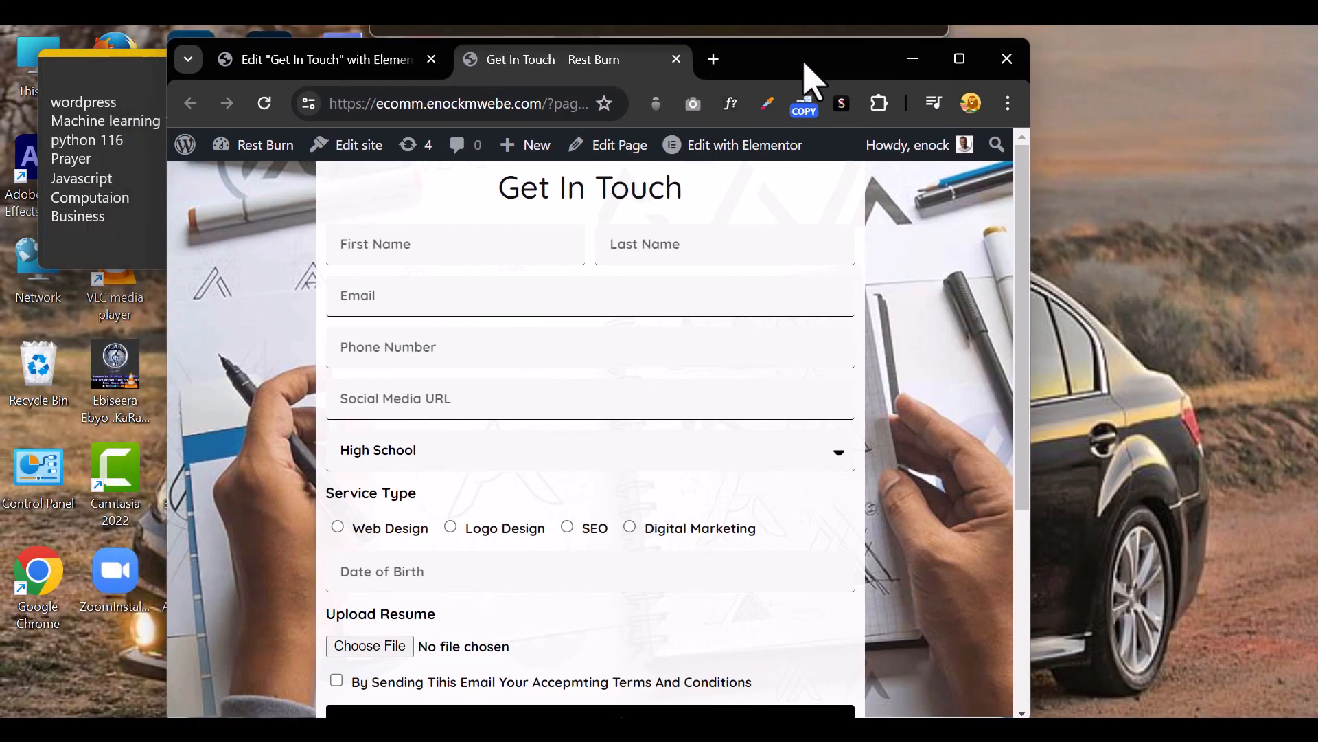
{"action": "left_click_drag", "start_coordinate": [807, 65], "coordinate": [869, 56]}
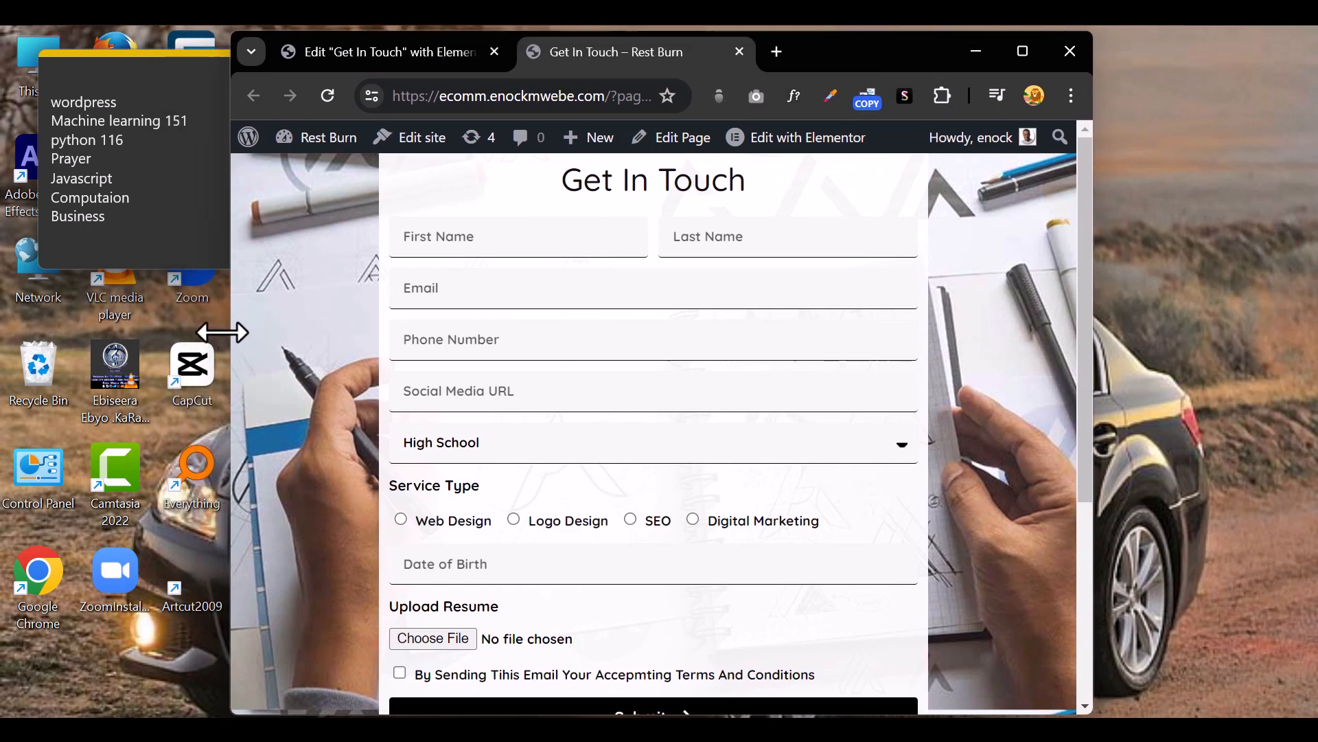
{"action": "left_click_drag", "start_coordinate": [231, 338], "coordinate": [609, 344]}
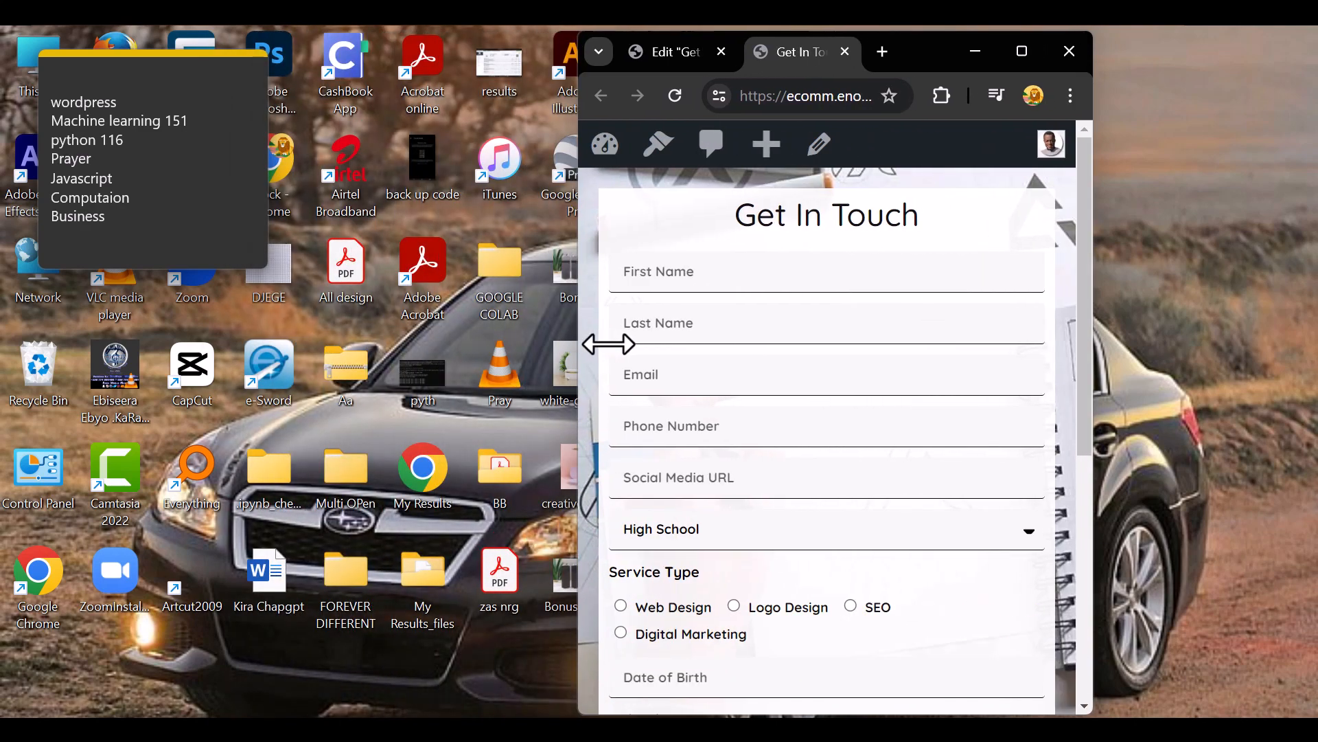
{"action": "left_click_drag", "start_coordinate": [609, 344], "coordinate": [293, 344]}
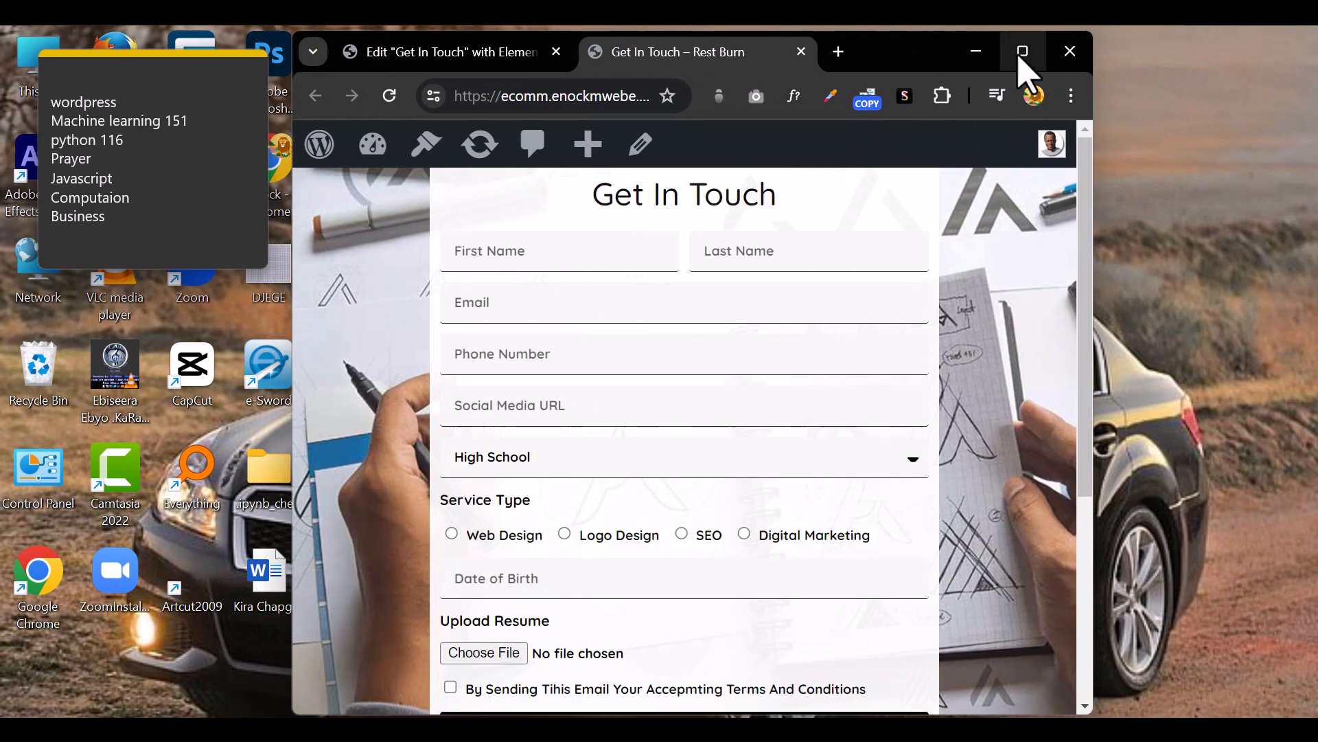
{"action": "left_click", "coordinate": [1023, 52]}
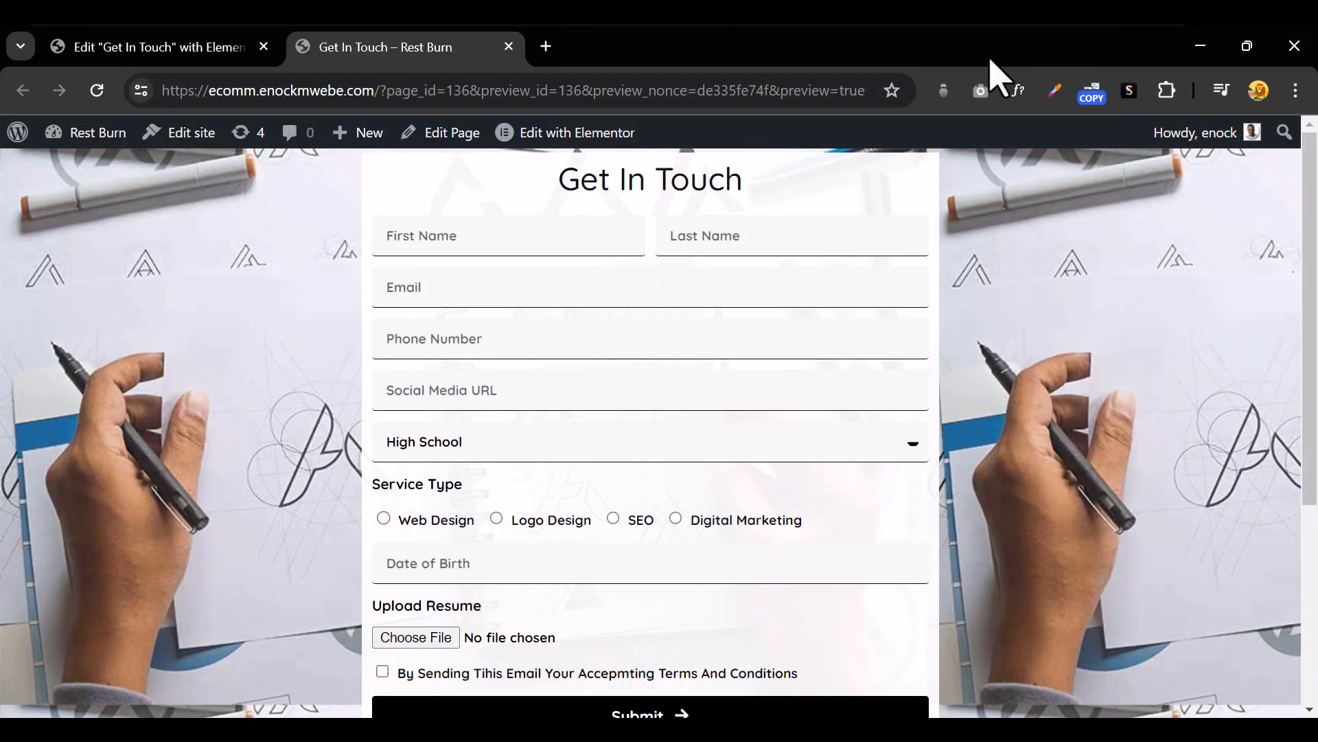
Go from the live page to the WordPress Dashboard and open Elementor's Submissions list
{"action": "left_click", "coordinate": [93, 139]}
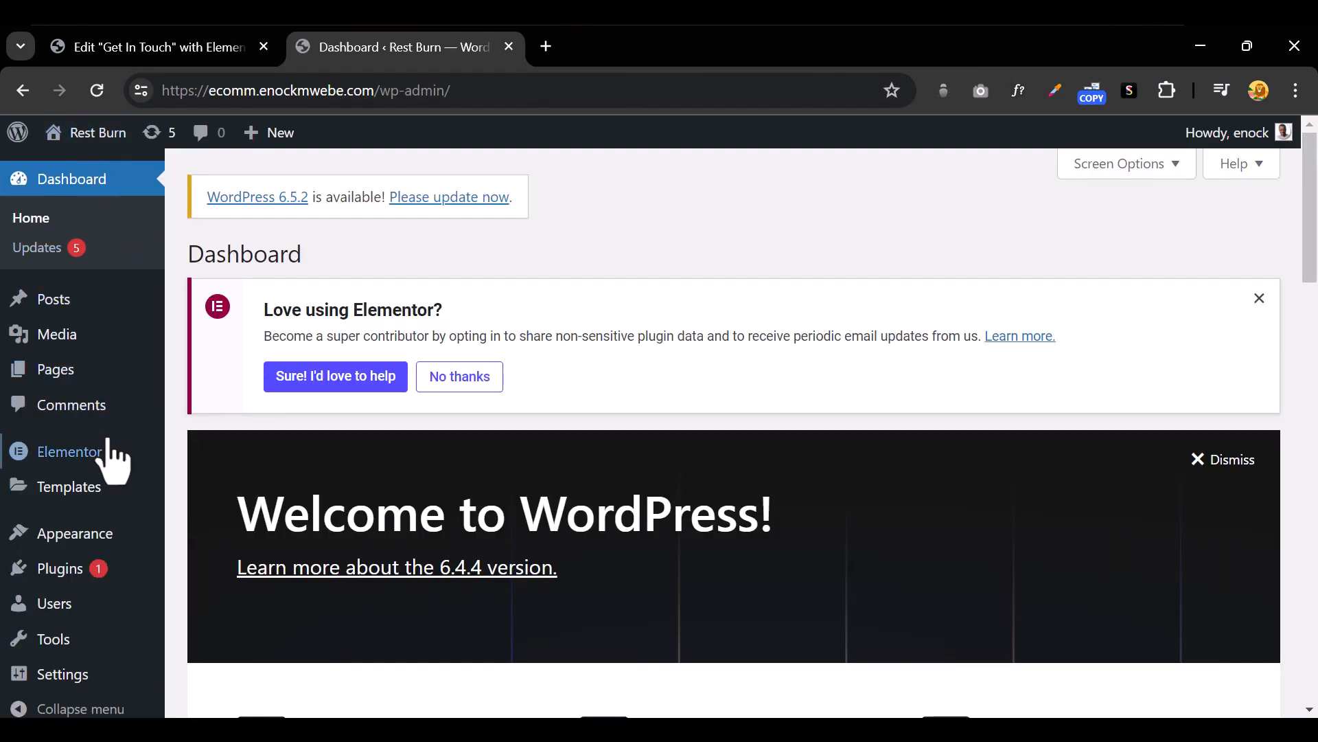
{"action": "mouse_move", "coordinate": [109, 457]}
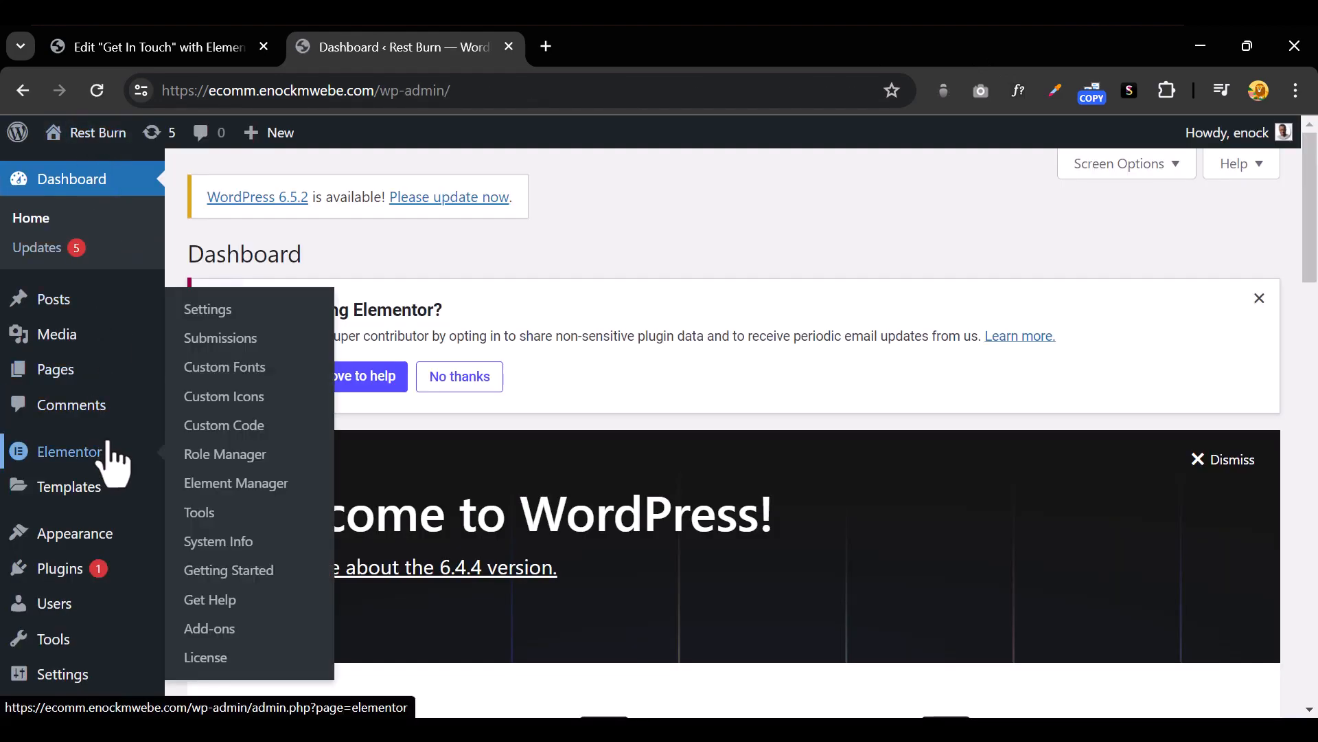
{"action": "left_click", "coordinate": [274, 339]}
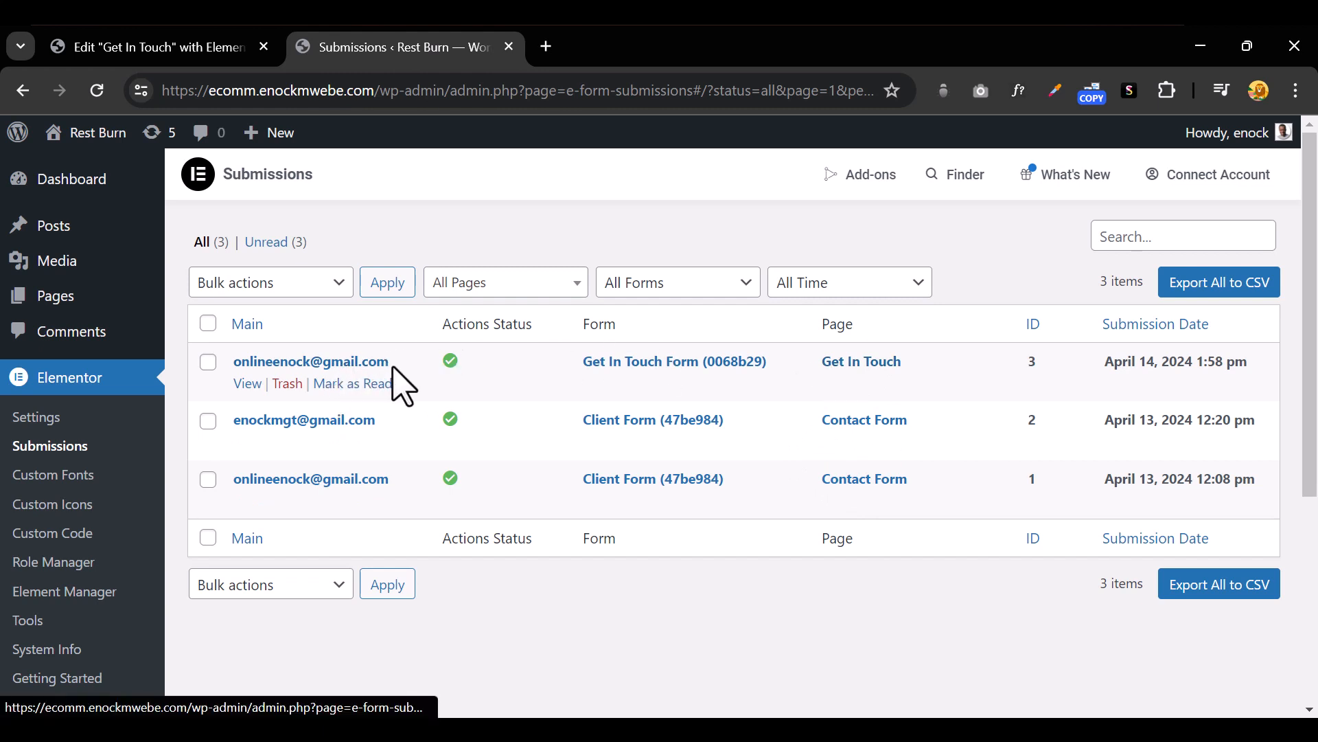
Open submission #3 from the Get In Touch Form and review its name fields and Actions Log
{"action": "left_click", "coordinate": [248, 383]}
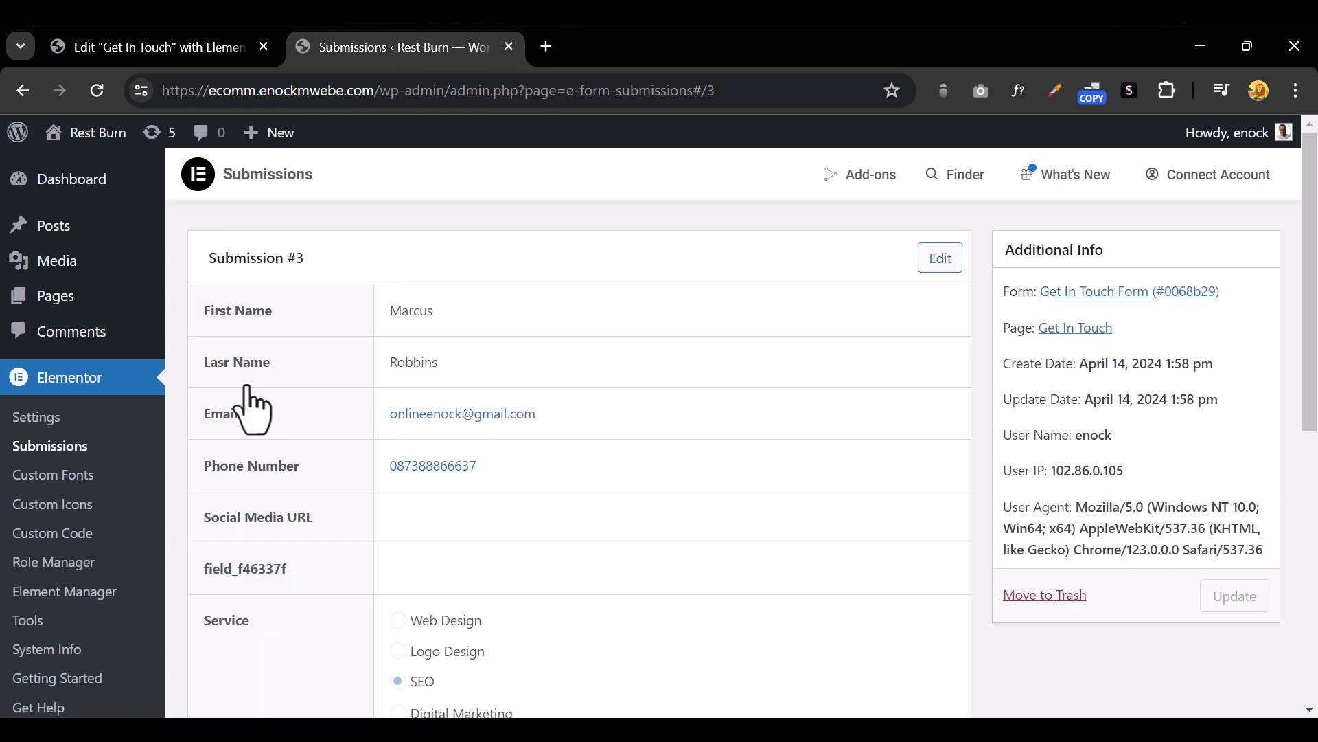
{"action": "double_click", "coordinate": [415, 306]}
{"action": "left_click_drag", "start_coordinate": [438, 362], "coordinate": [413, 363]}
{"action": "scroll", "coordinate": [528, 536], "scroll_direction": "down", "scroll_amount": 2}
{"action": "scroll", "coordinate": [531, 535], "scroll_direction": "down", "scroll_amount": 2}
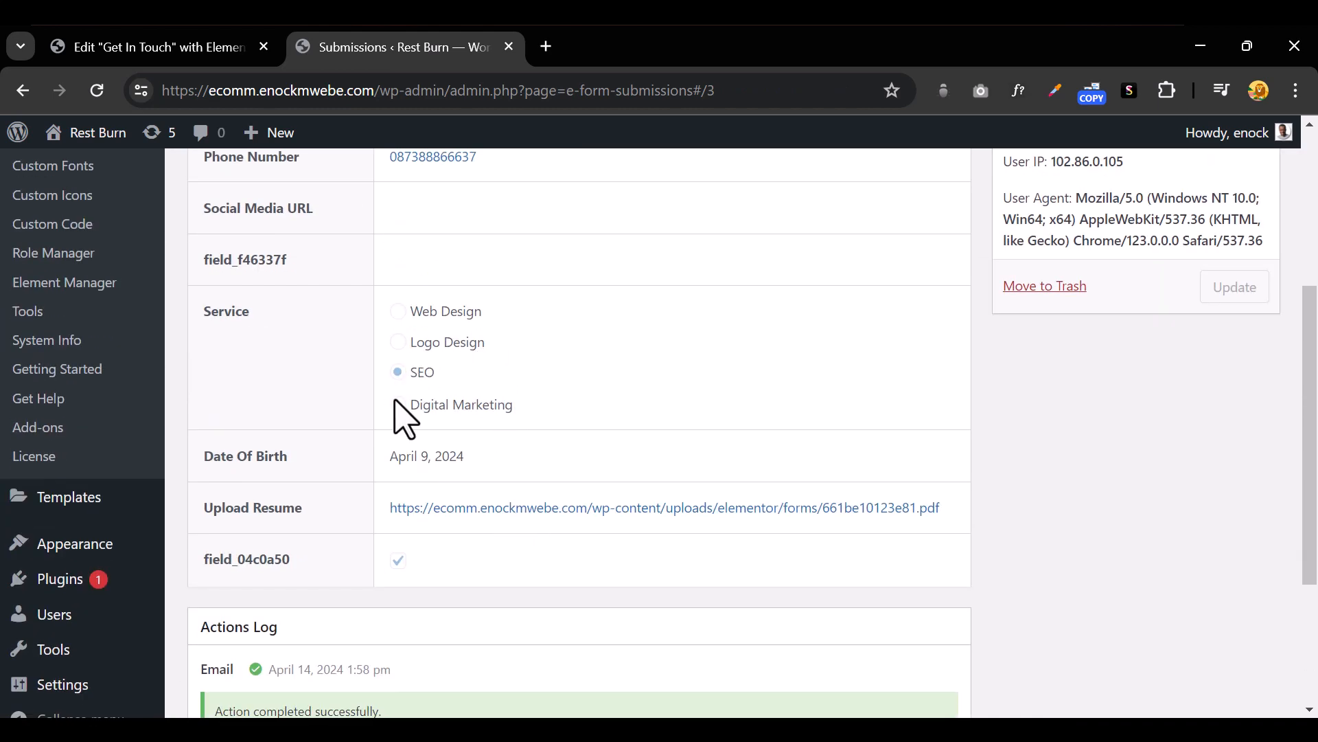
{"action": "scroll", "coordinate": [455, 397], "scroll_direction": "down", "scroll_amount": 2}
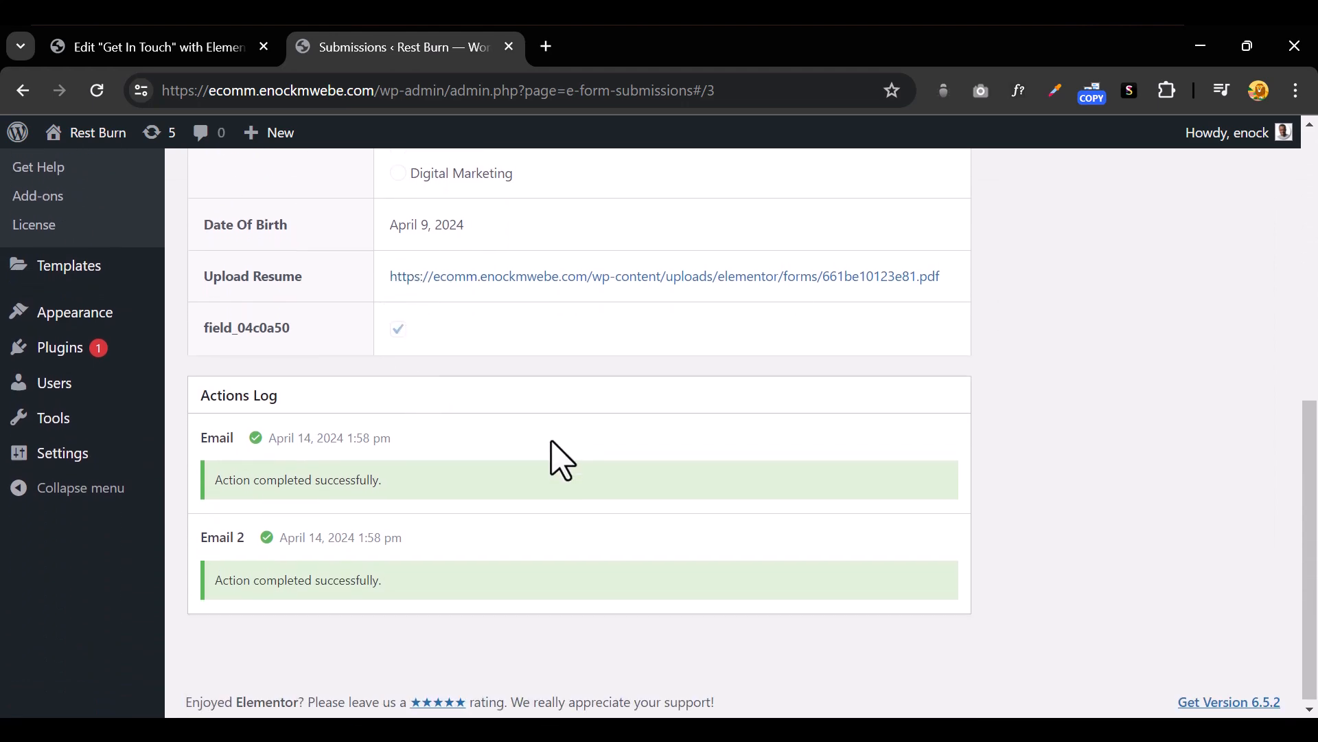
{"action": "scroll", "coordinate": [562, 460], "scroll_direction": "up", "scroll_amount": 8}
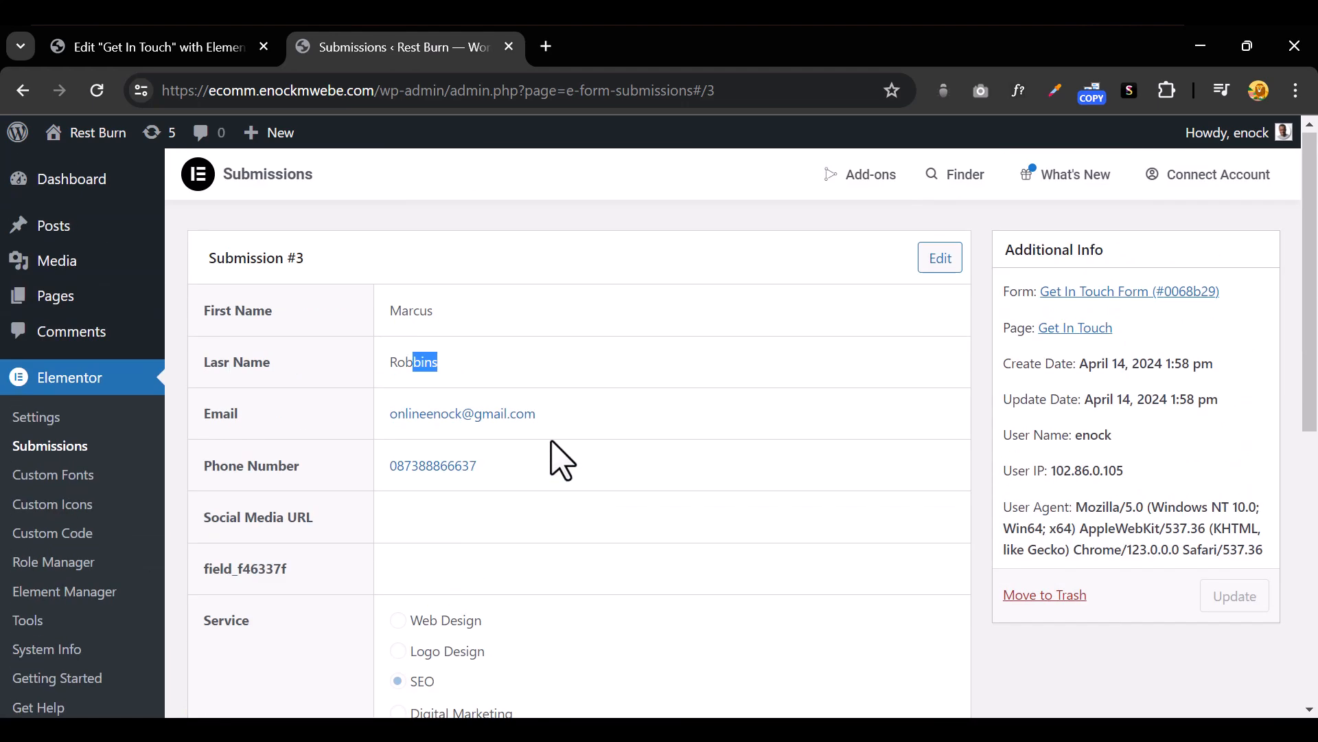